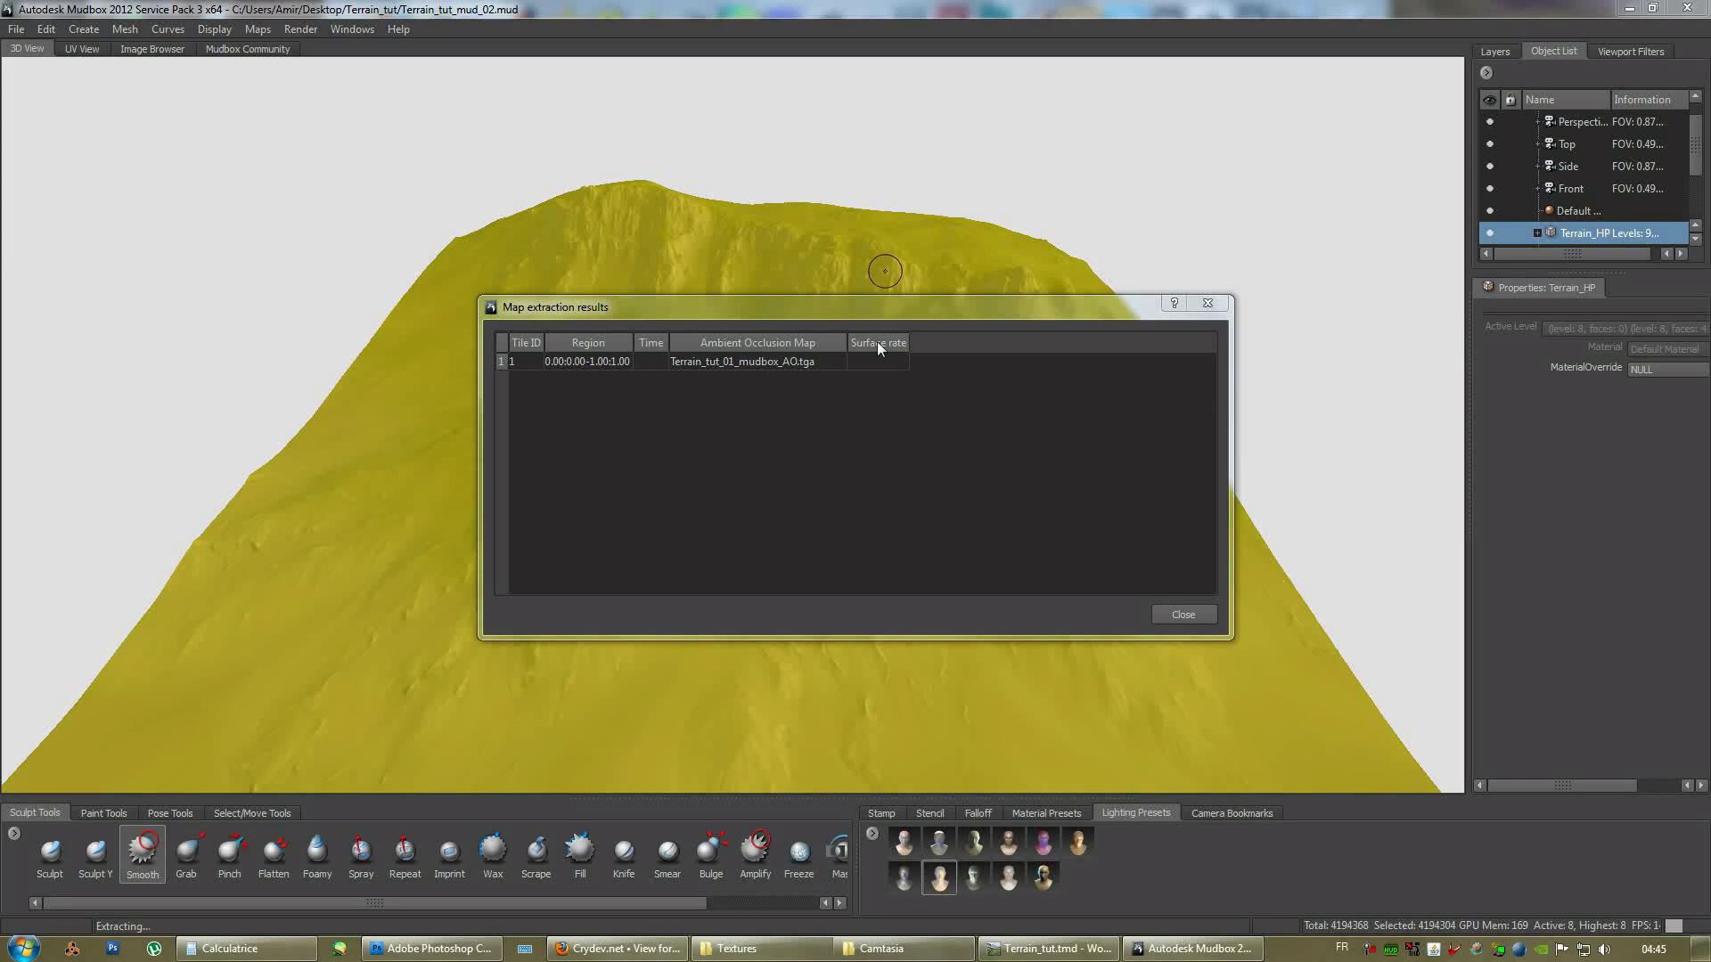
Dismiss the Mudbox map extraction results window and re-angle the terrain view.
left_click_drag(888, 310, 788, 294)
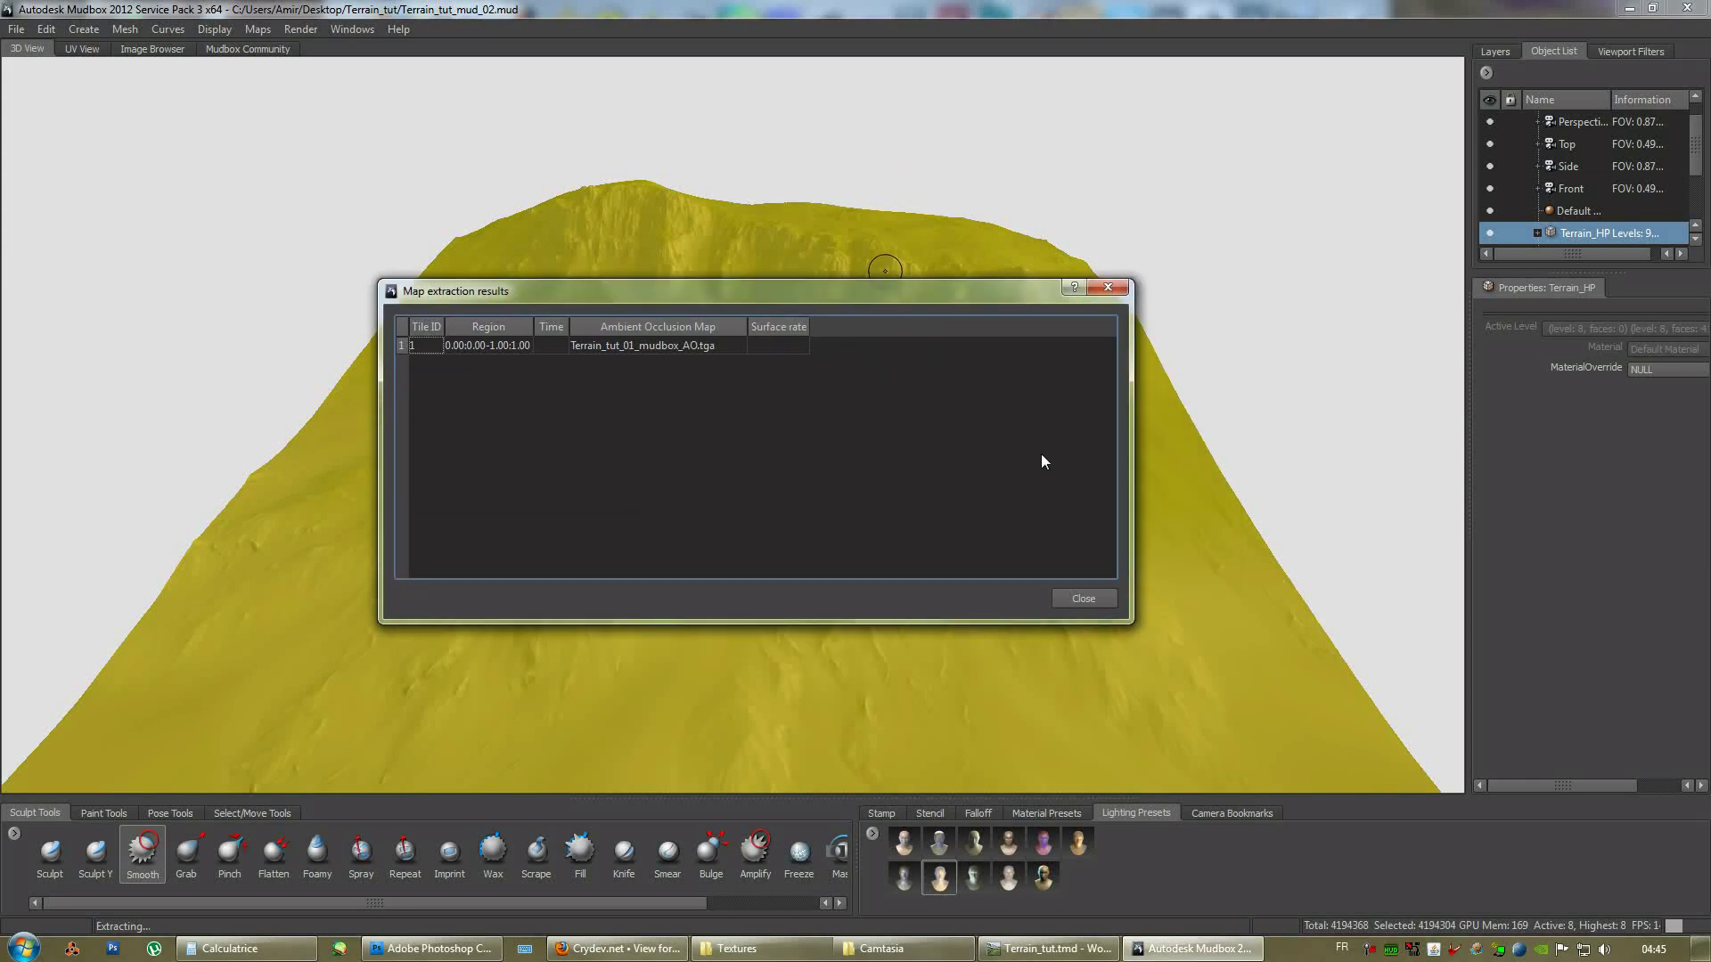
left_click(1081, 599)
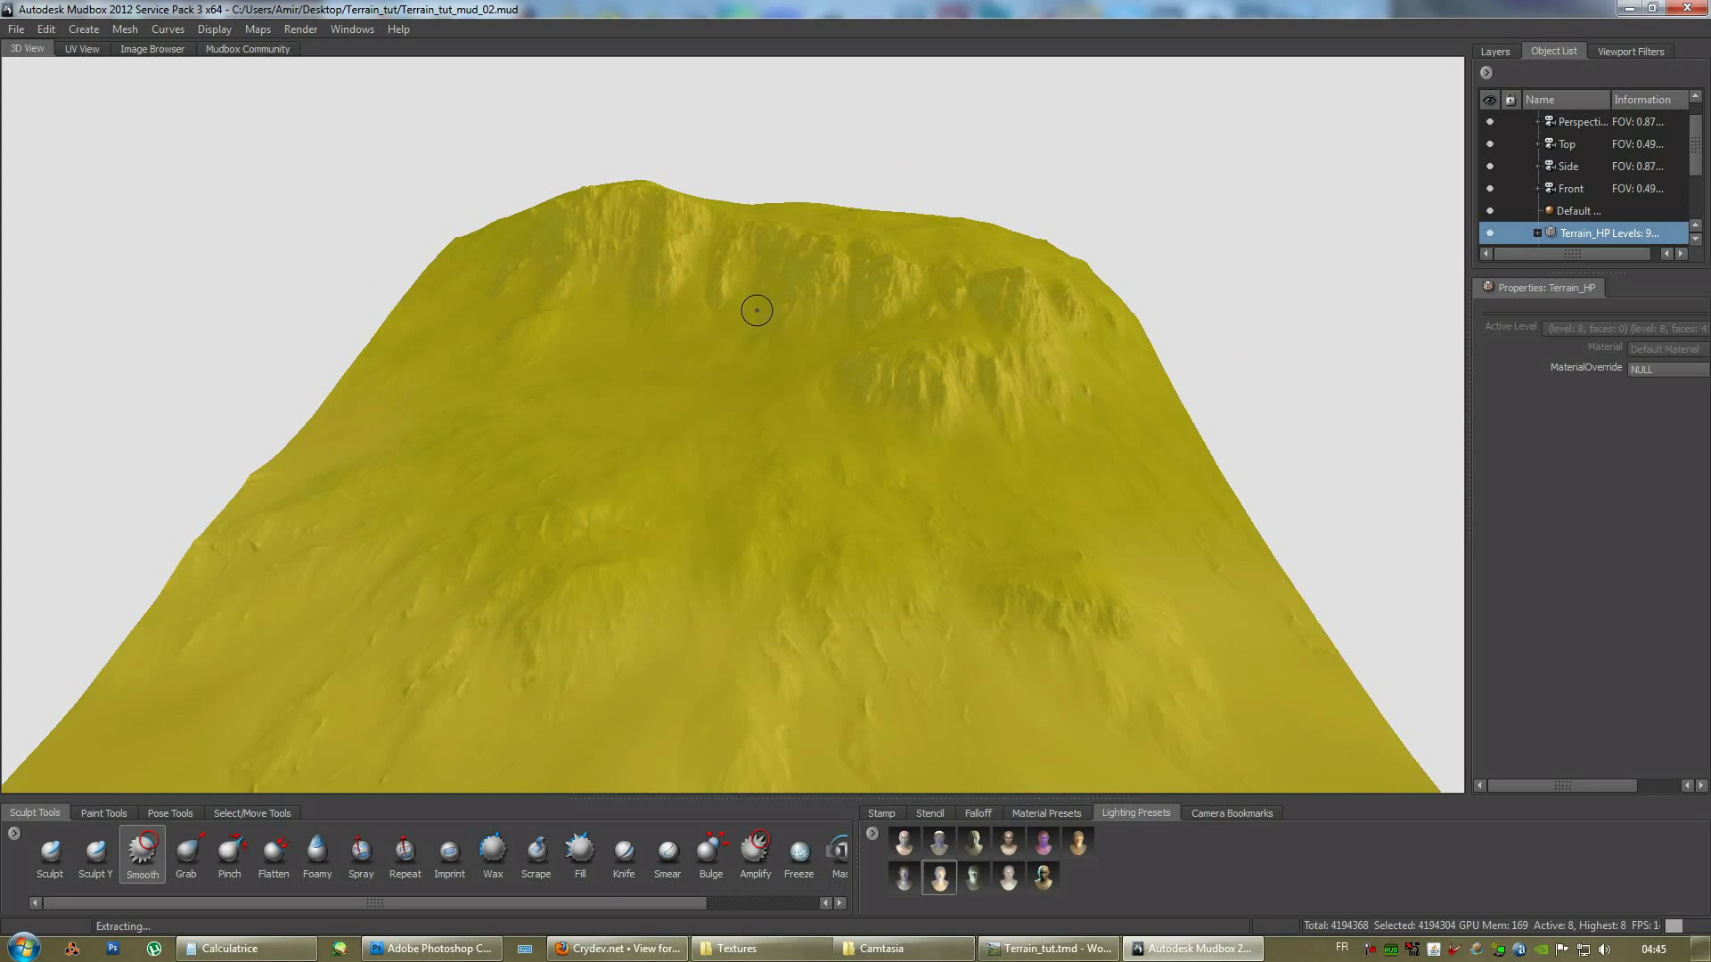
mouse_move(775, 306)
left_mouse_down("alt")
mouse_move(806, 348)
mouse_move(887, 334)
mouse_move(817, 384)
left_mouse_up("alt")
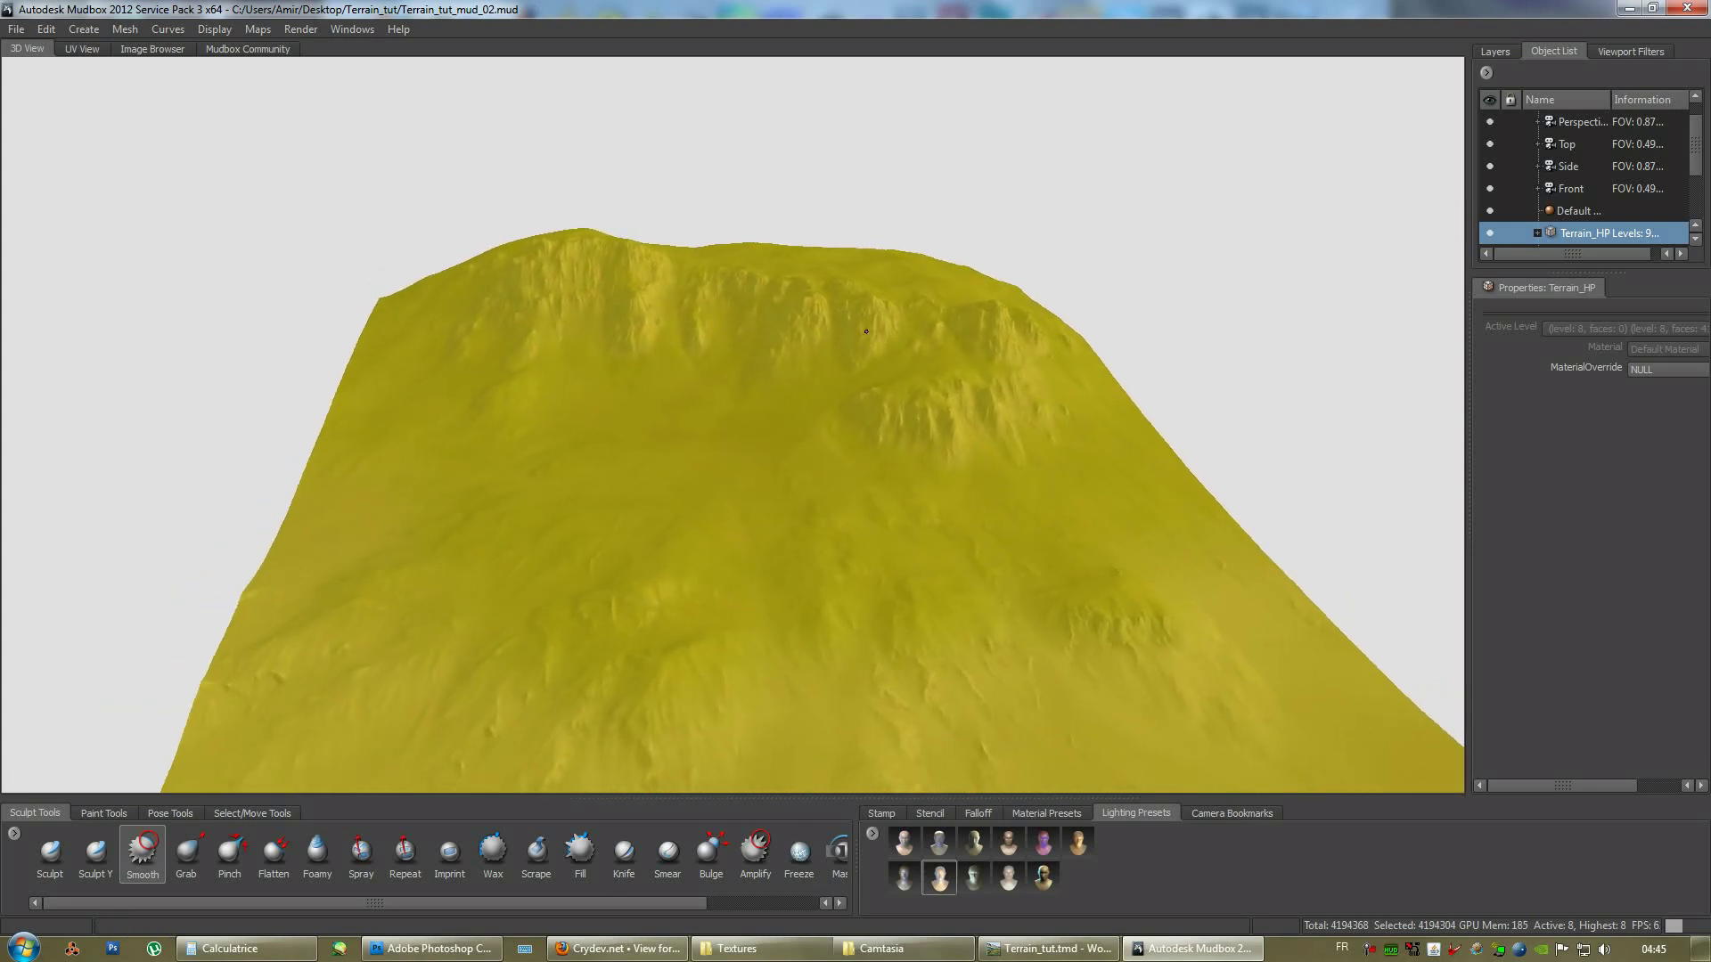
Open Terrain_tut_01_mudbox_AO.tga from the Textures folder in Photoshop.
left_click(744, 948)
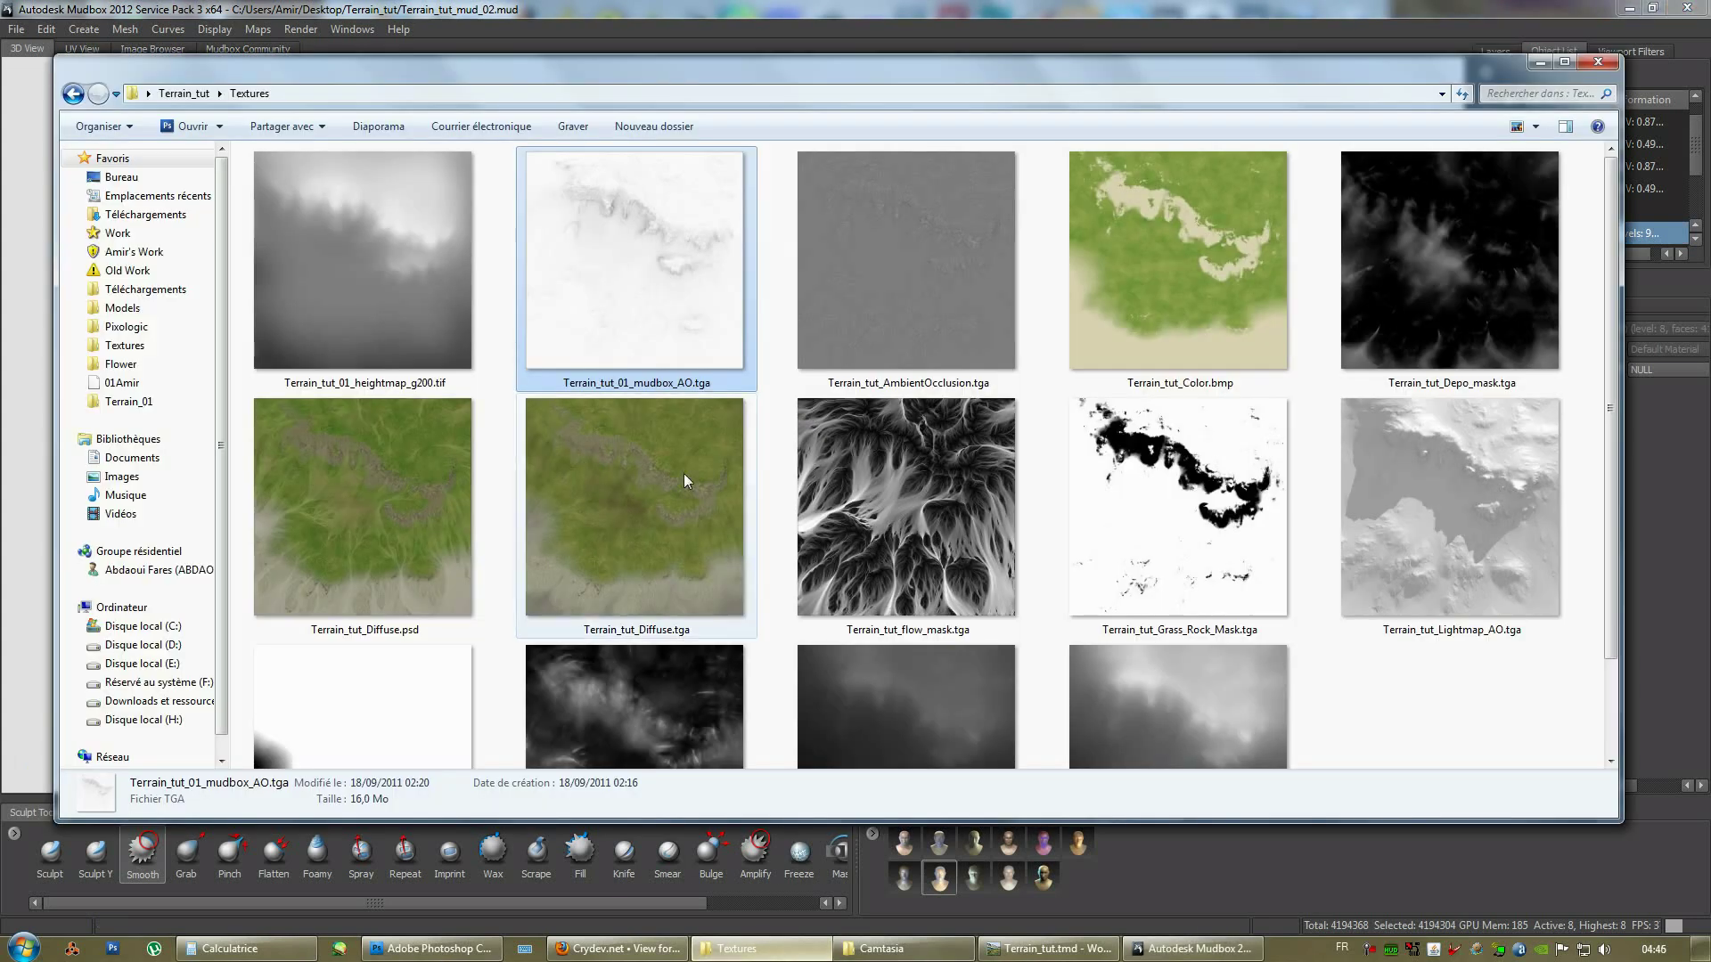
left_click(642, 548)
left_click(647, 301)
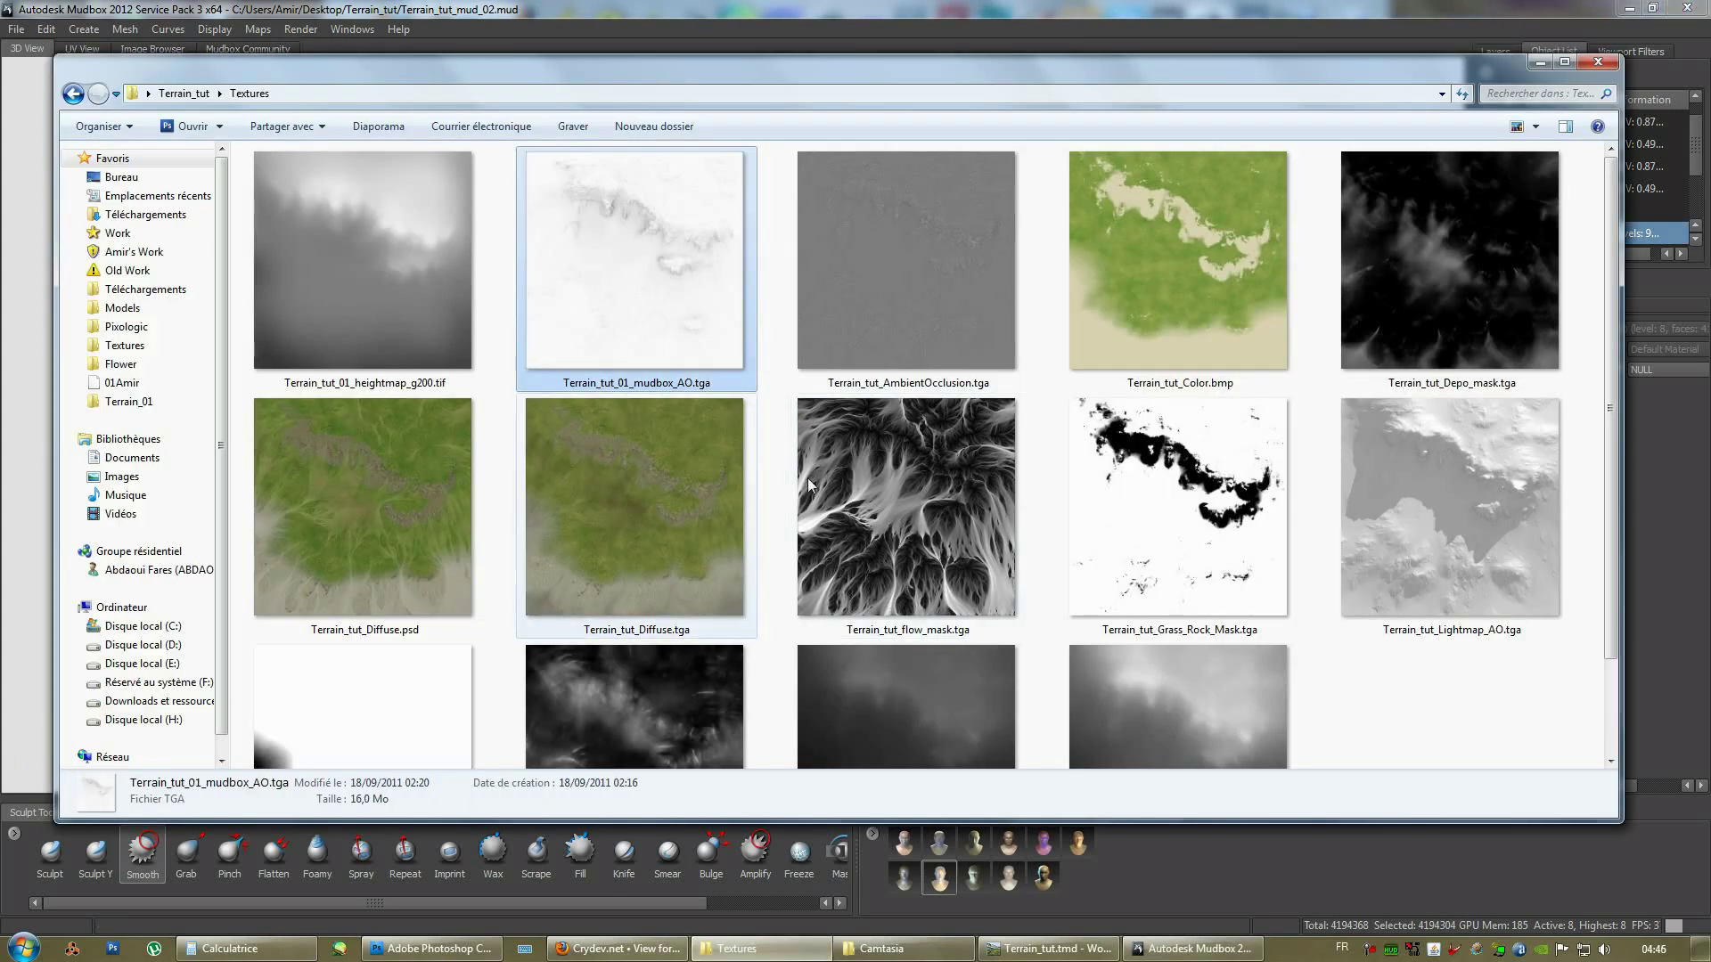
double_click(647, 303)
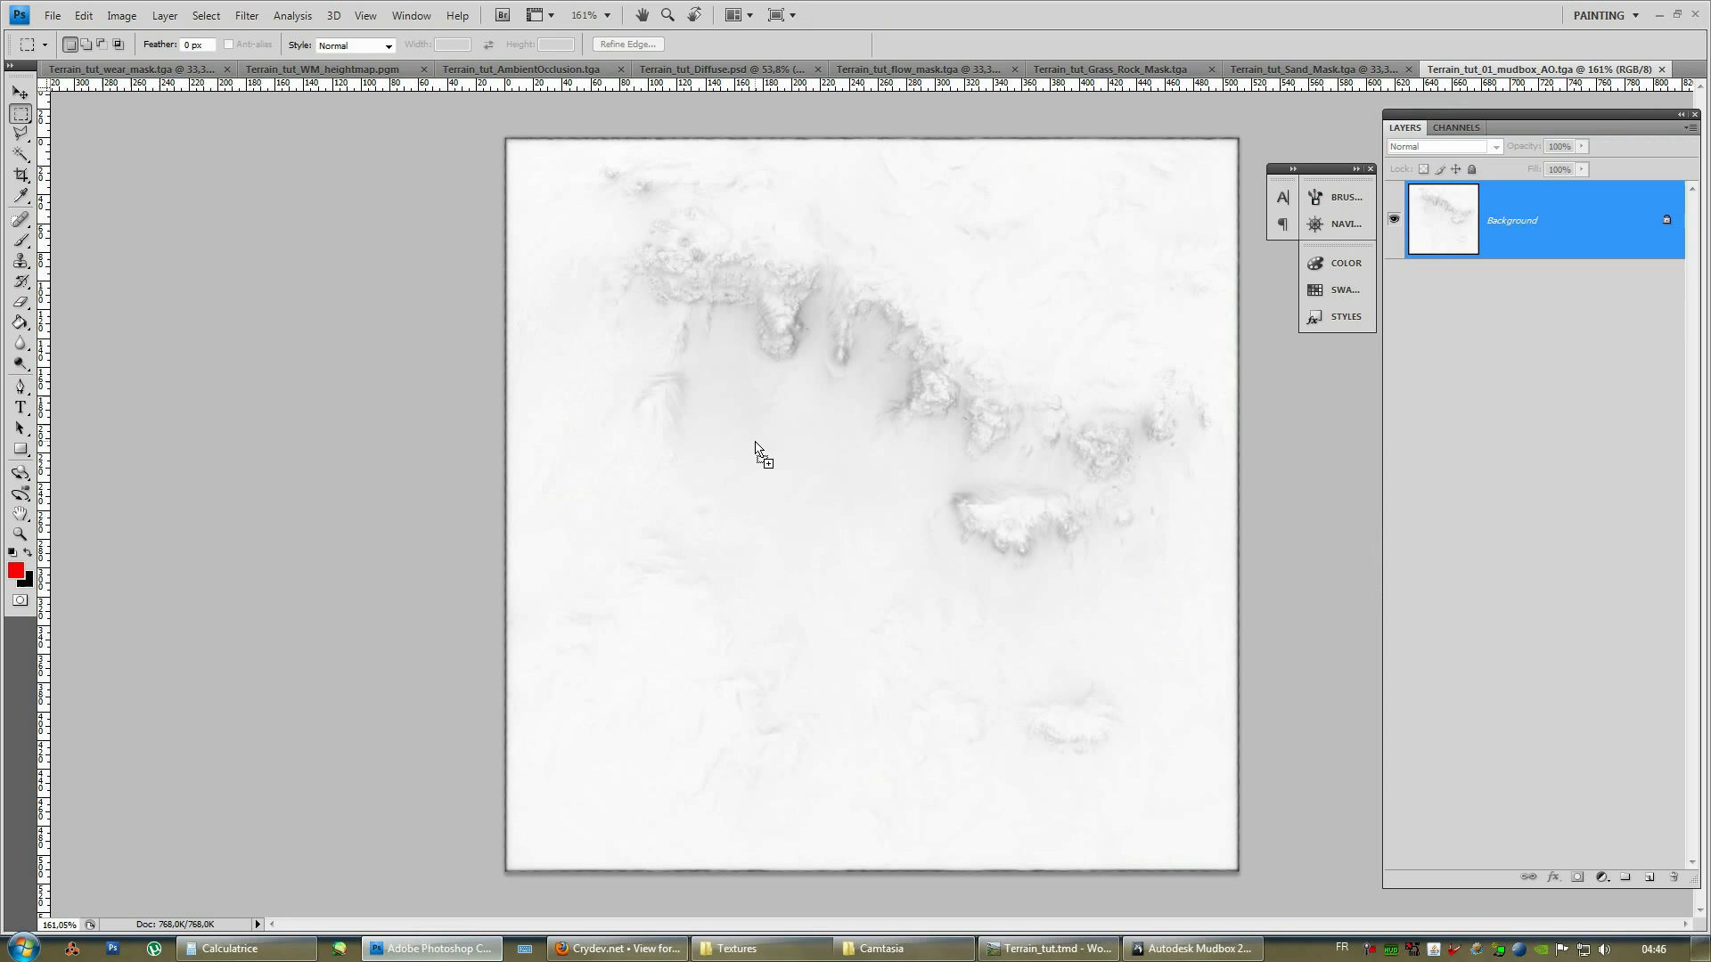
Reload the updated AO texture from disk and zoom in on it.
left_click(951, 367)
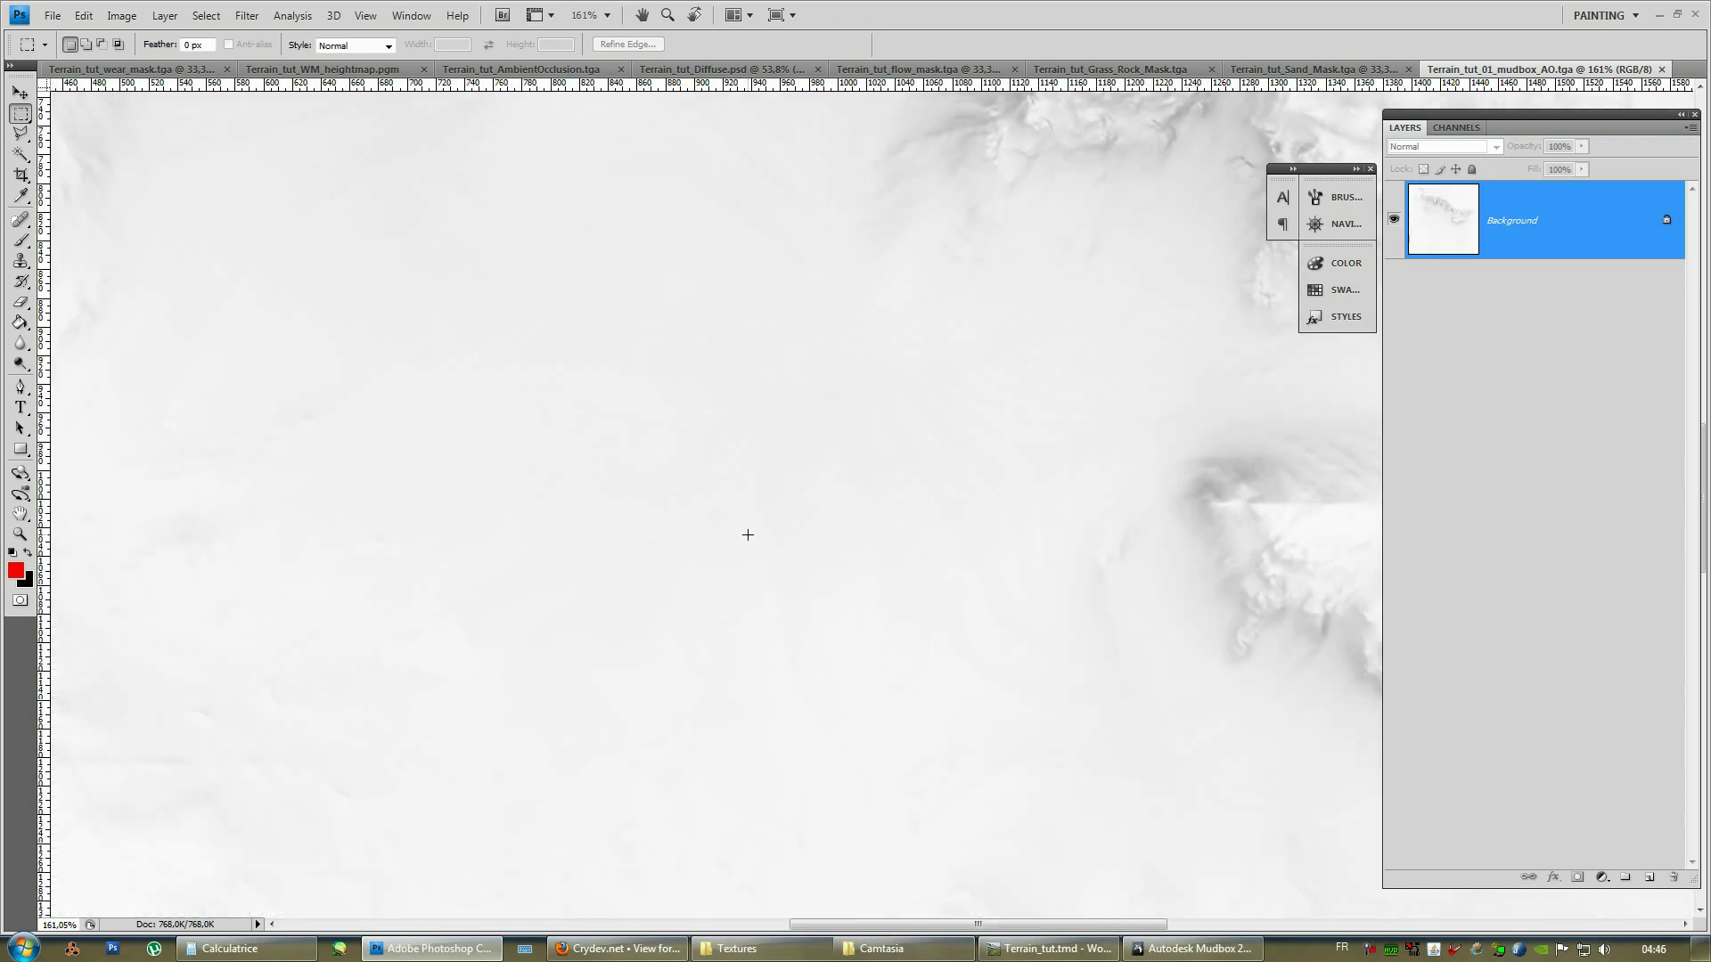
scroll(720, 410, "down", 10)
scroll(935, 222, "up", 10)
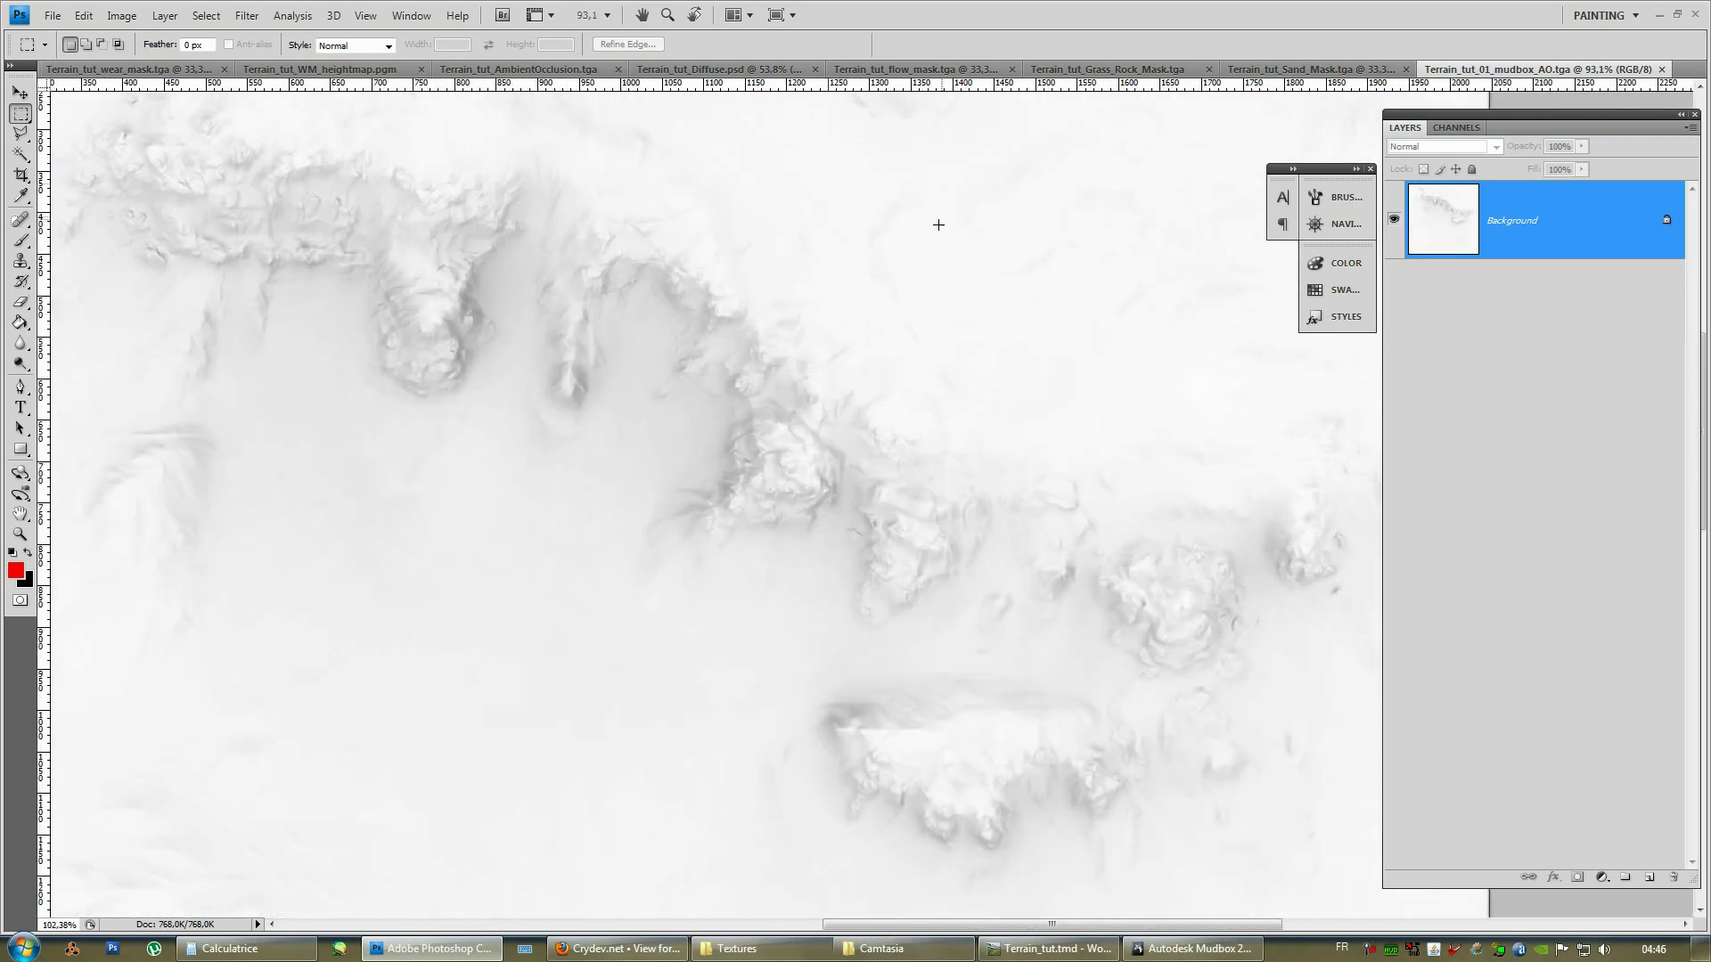
scroll(478, 351, "up", 1, "alt")
scroll(977, 458, "up", 2, "alt")
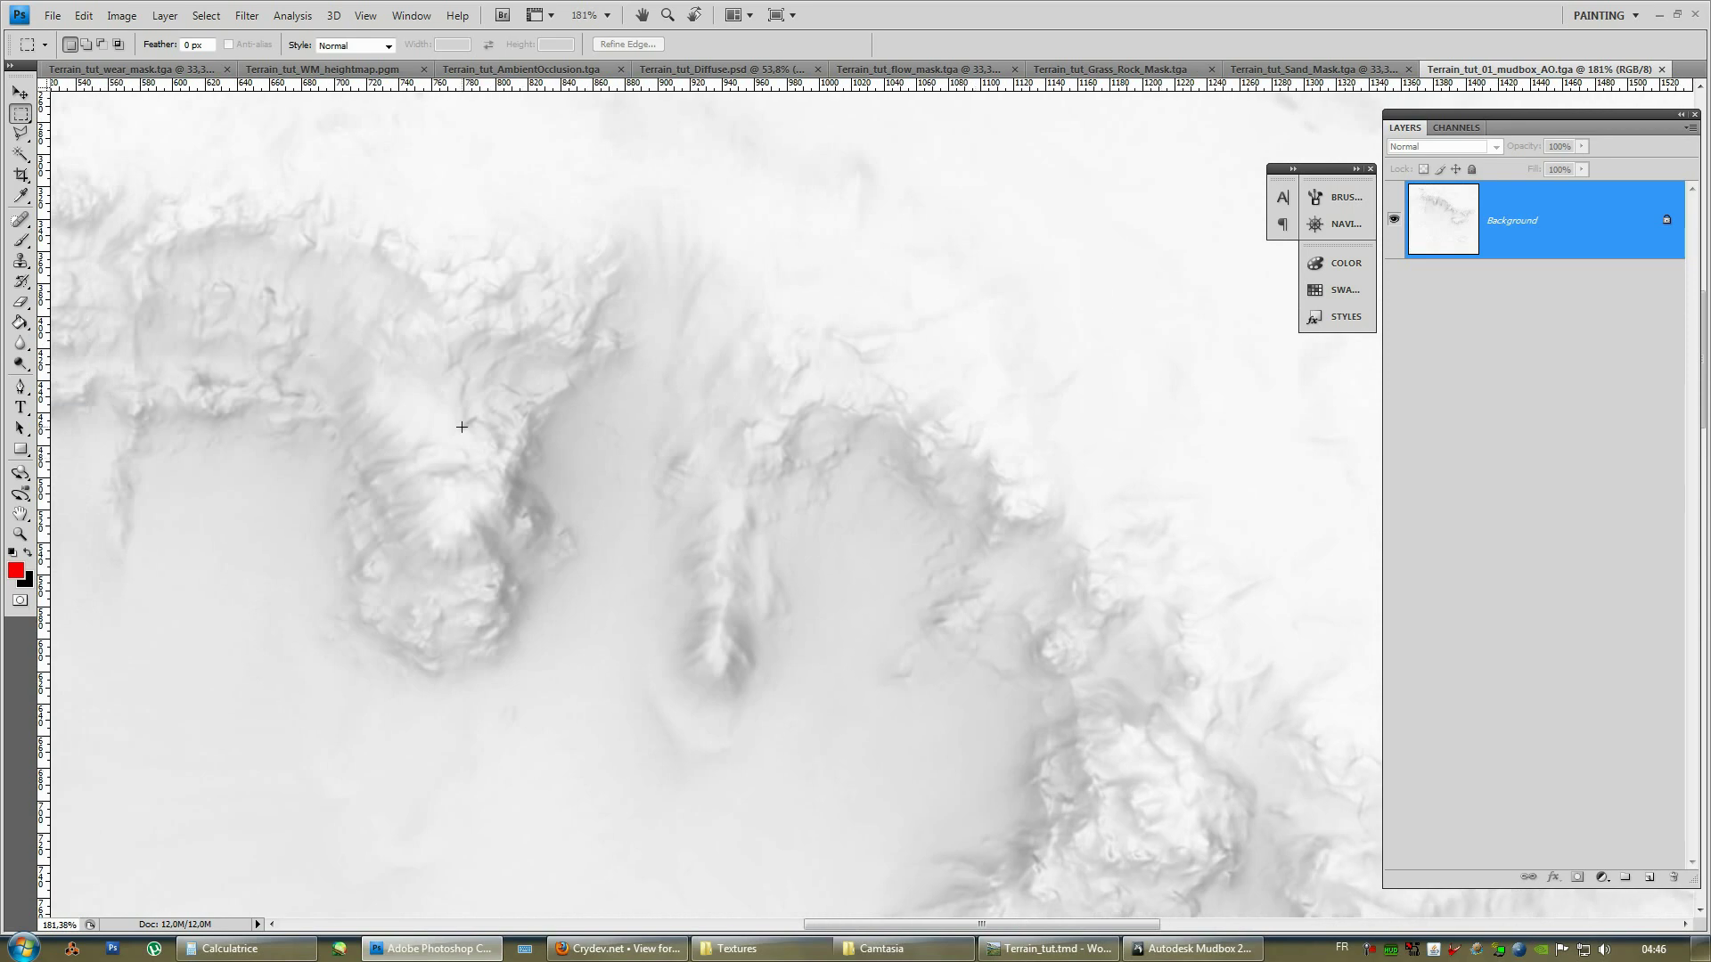
scroll(462, 427, "up", 2, "alt")
left_click_drag(461, 427, 699, 684)
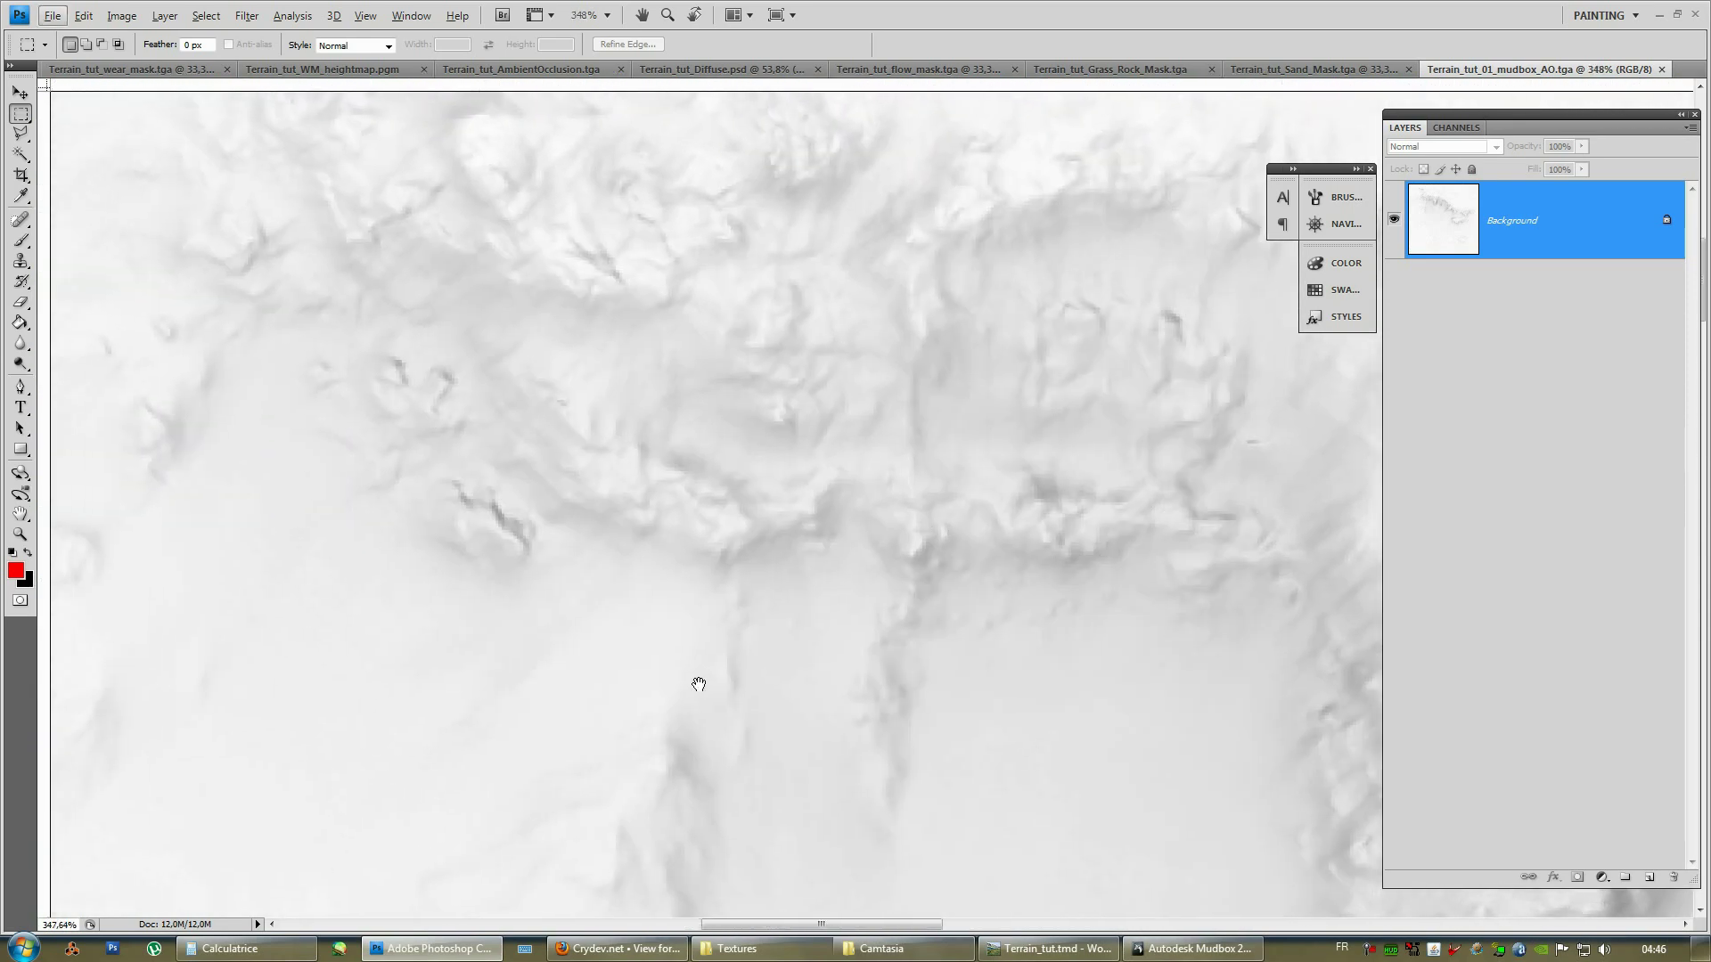
Pan across the AO map to inspect its edges and darker terrain features.
scroll(653, 573, "down", 2, "alt")
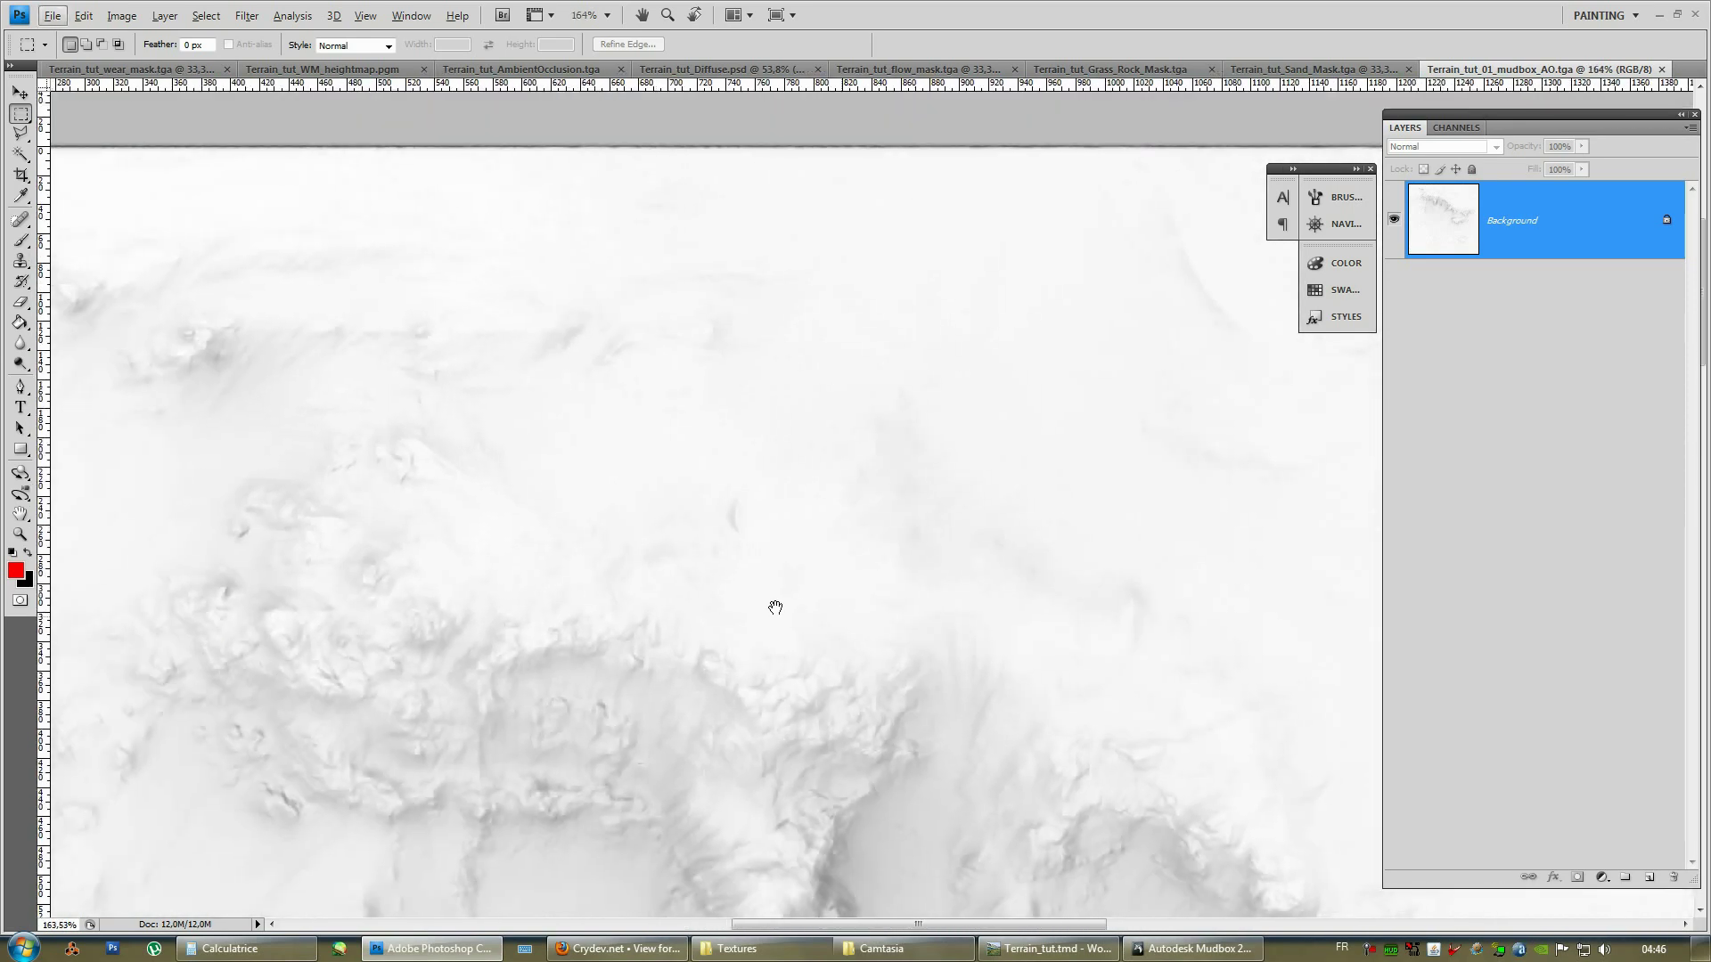
scroll(775, 603, "down", 2, "alt")
left_click_drag(519, 699, 371, 534)
left_click_drag(744, 573, 802, 348)
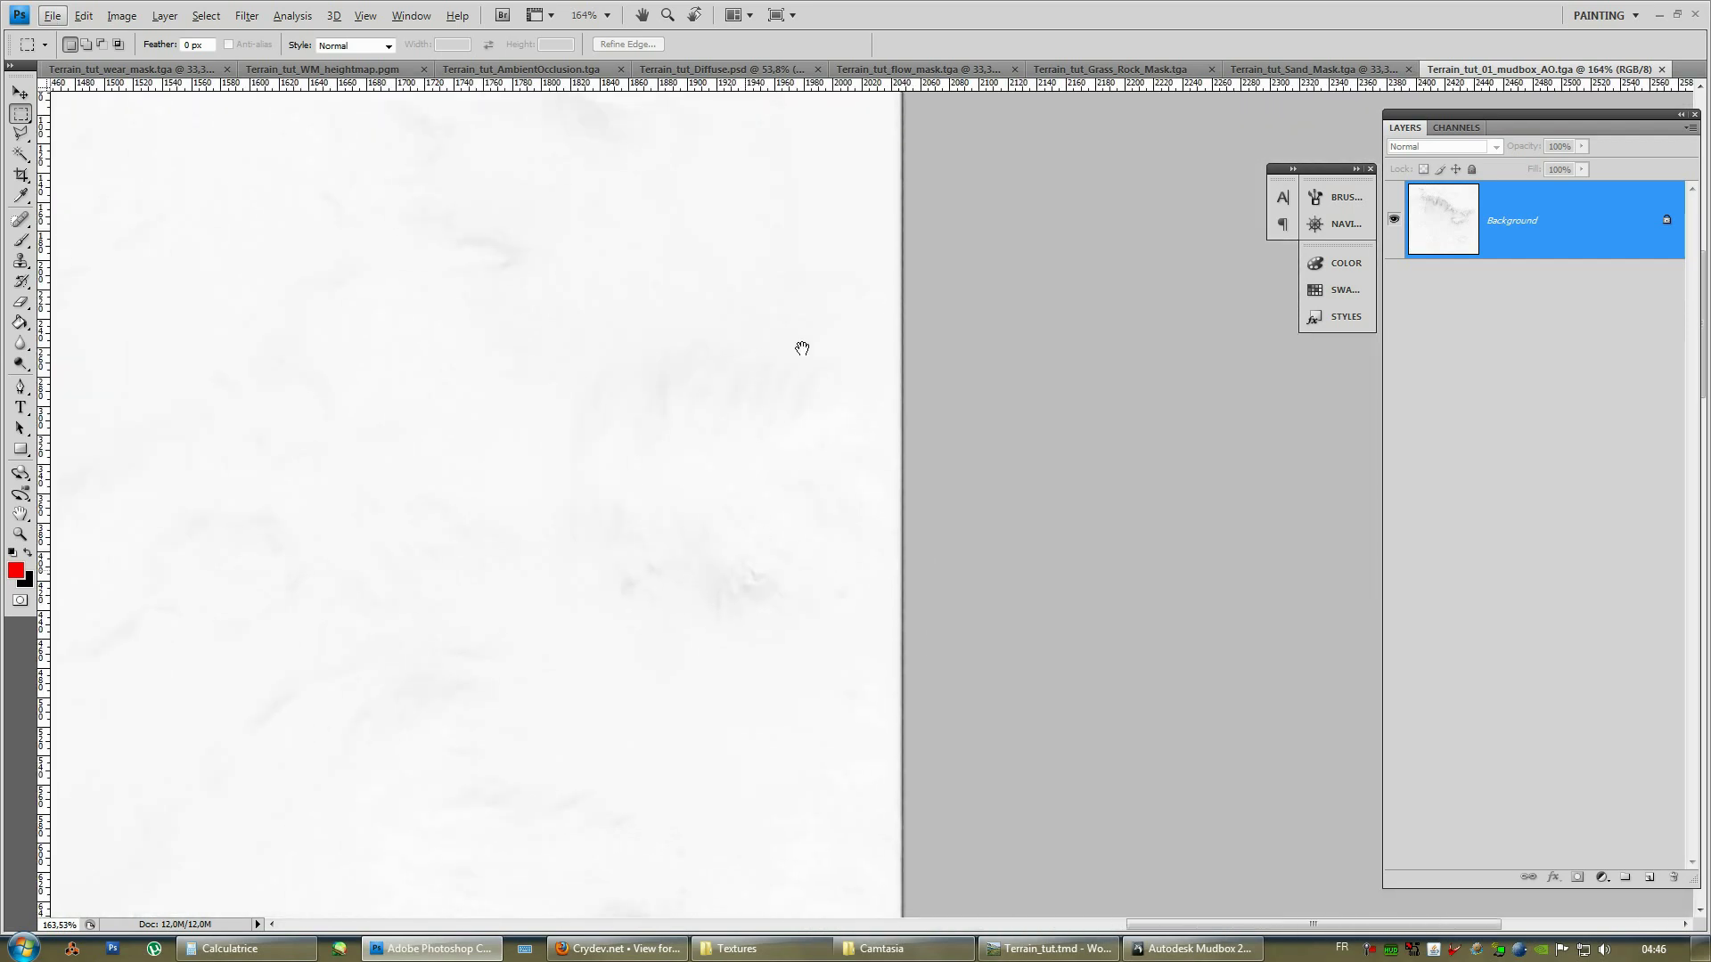
left_click_drag(781, 677, 710, 420)
left_click_drag(754, 534, 771, 382)
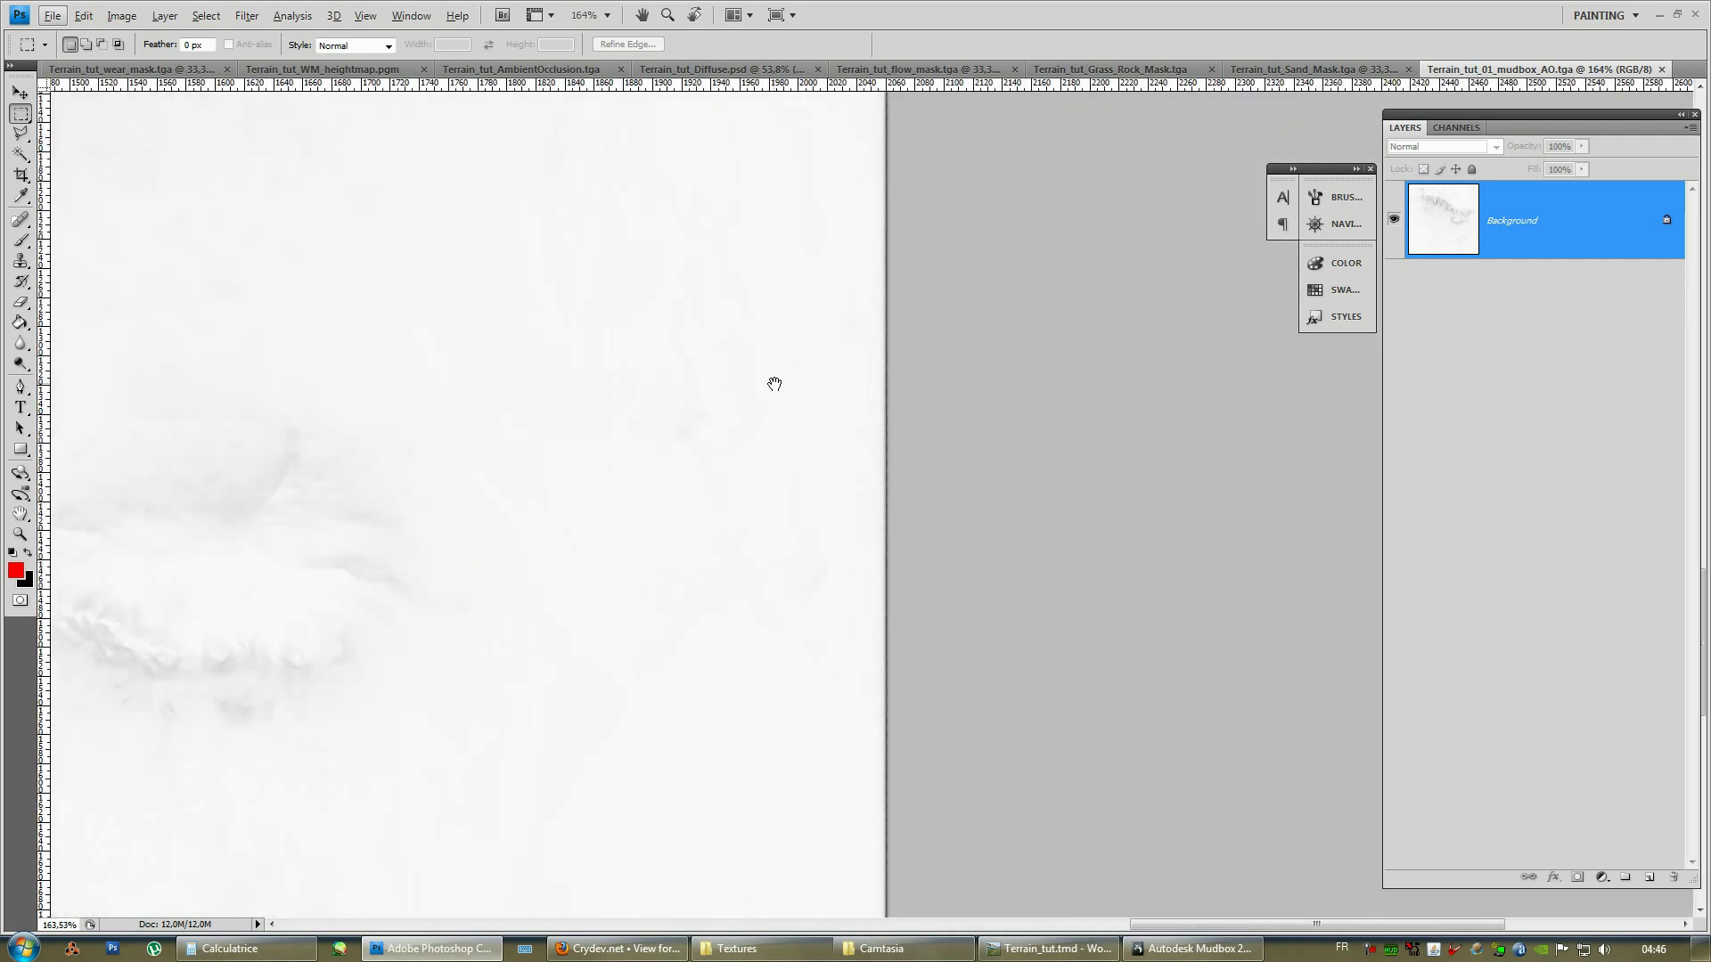
left_click_drag(914, 640, 891, 471)
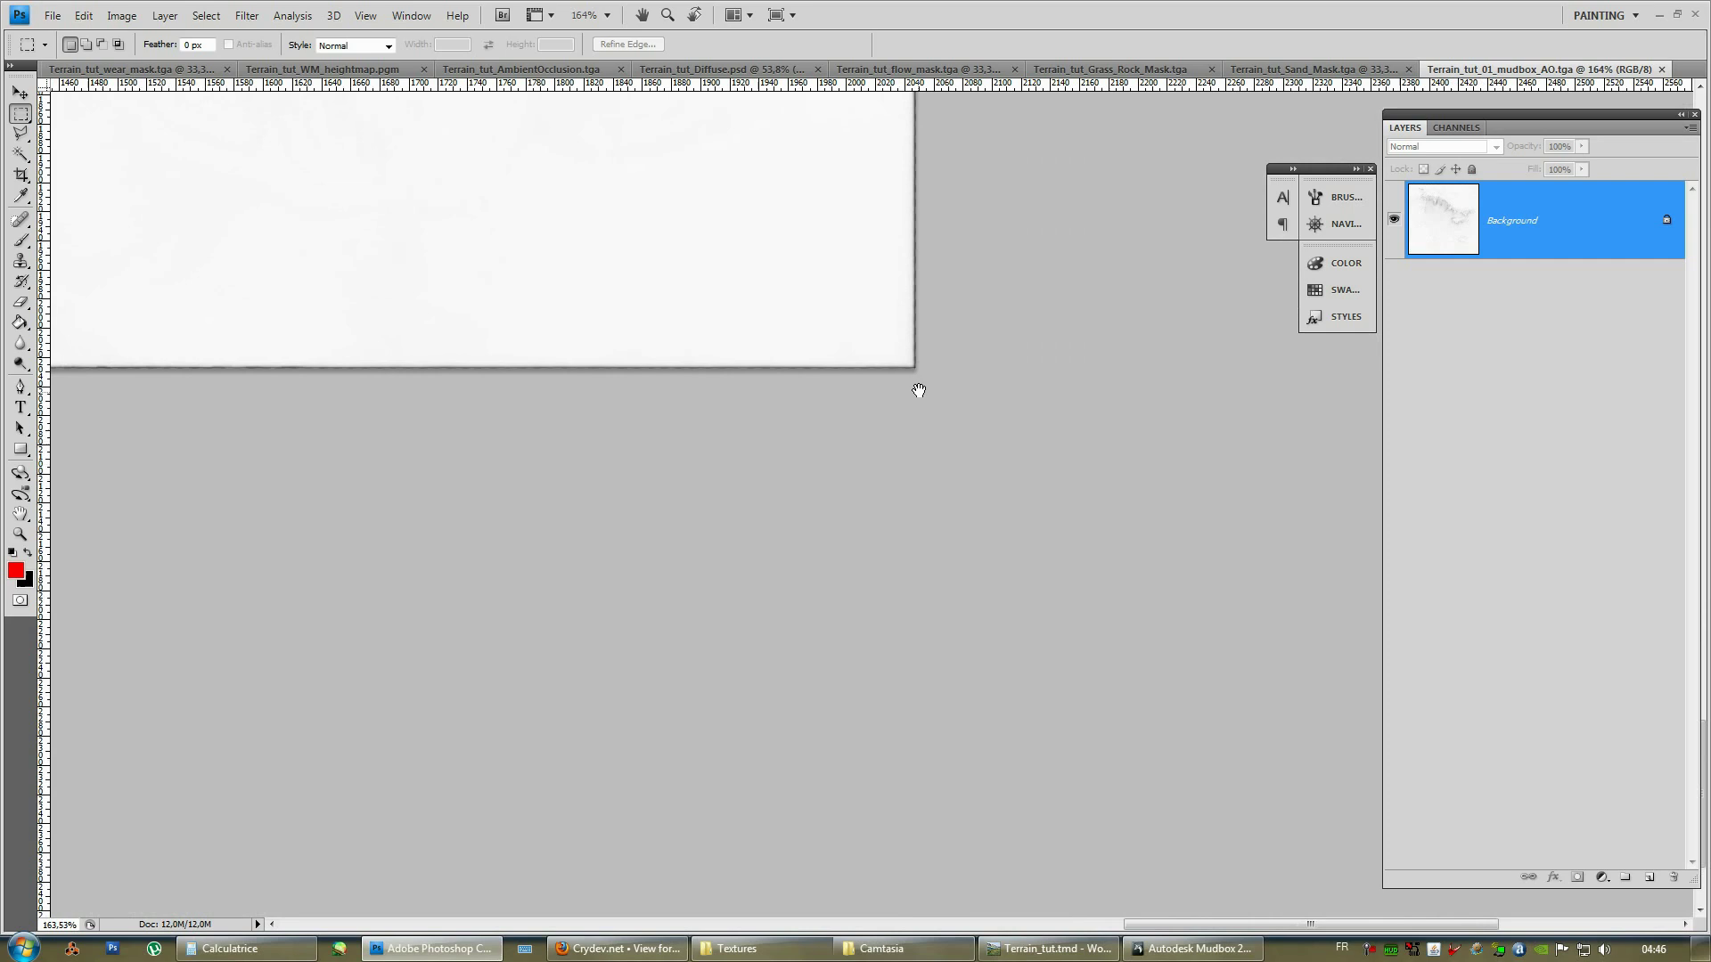
left_click_drag(710, 377, 1112, 340)
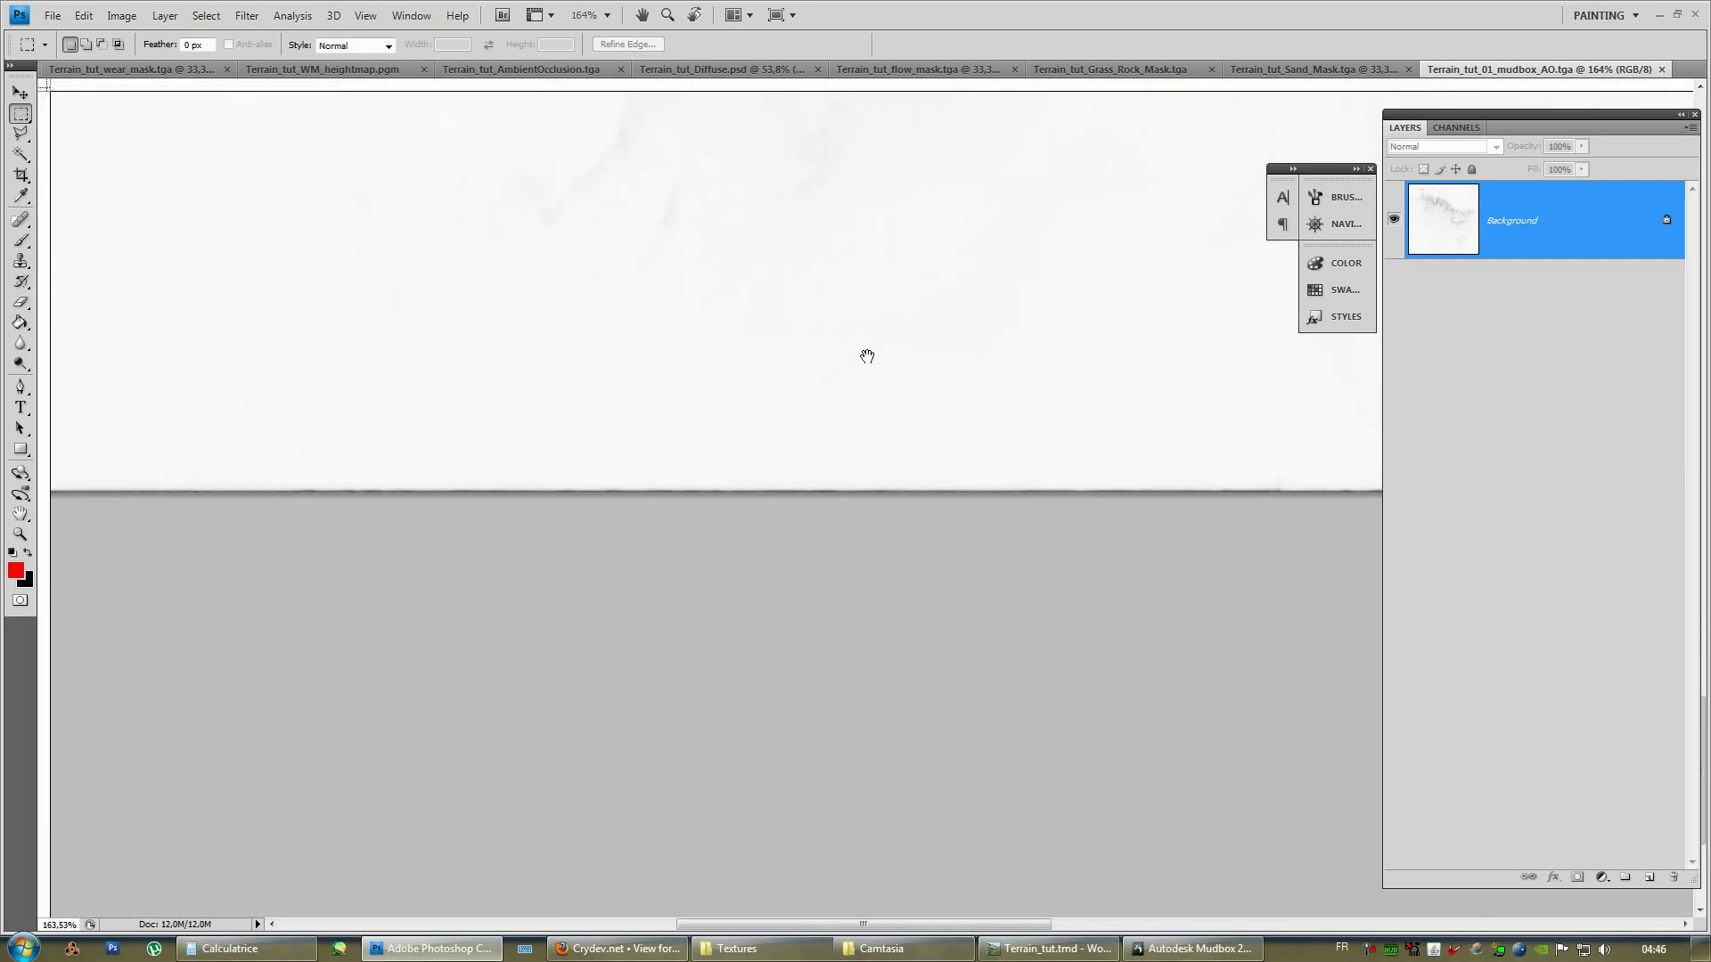
left_click_drag(695, 362, 660, 665)
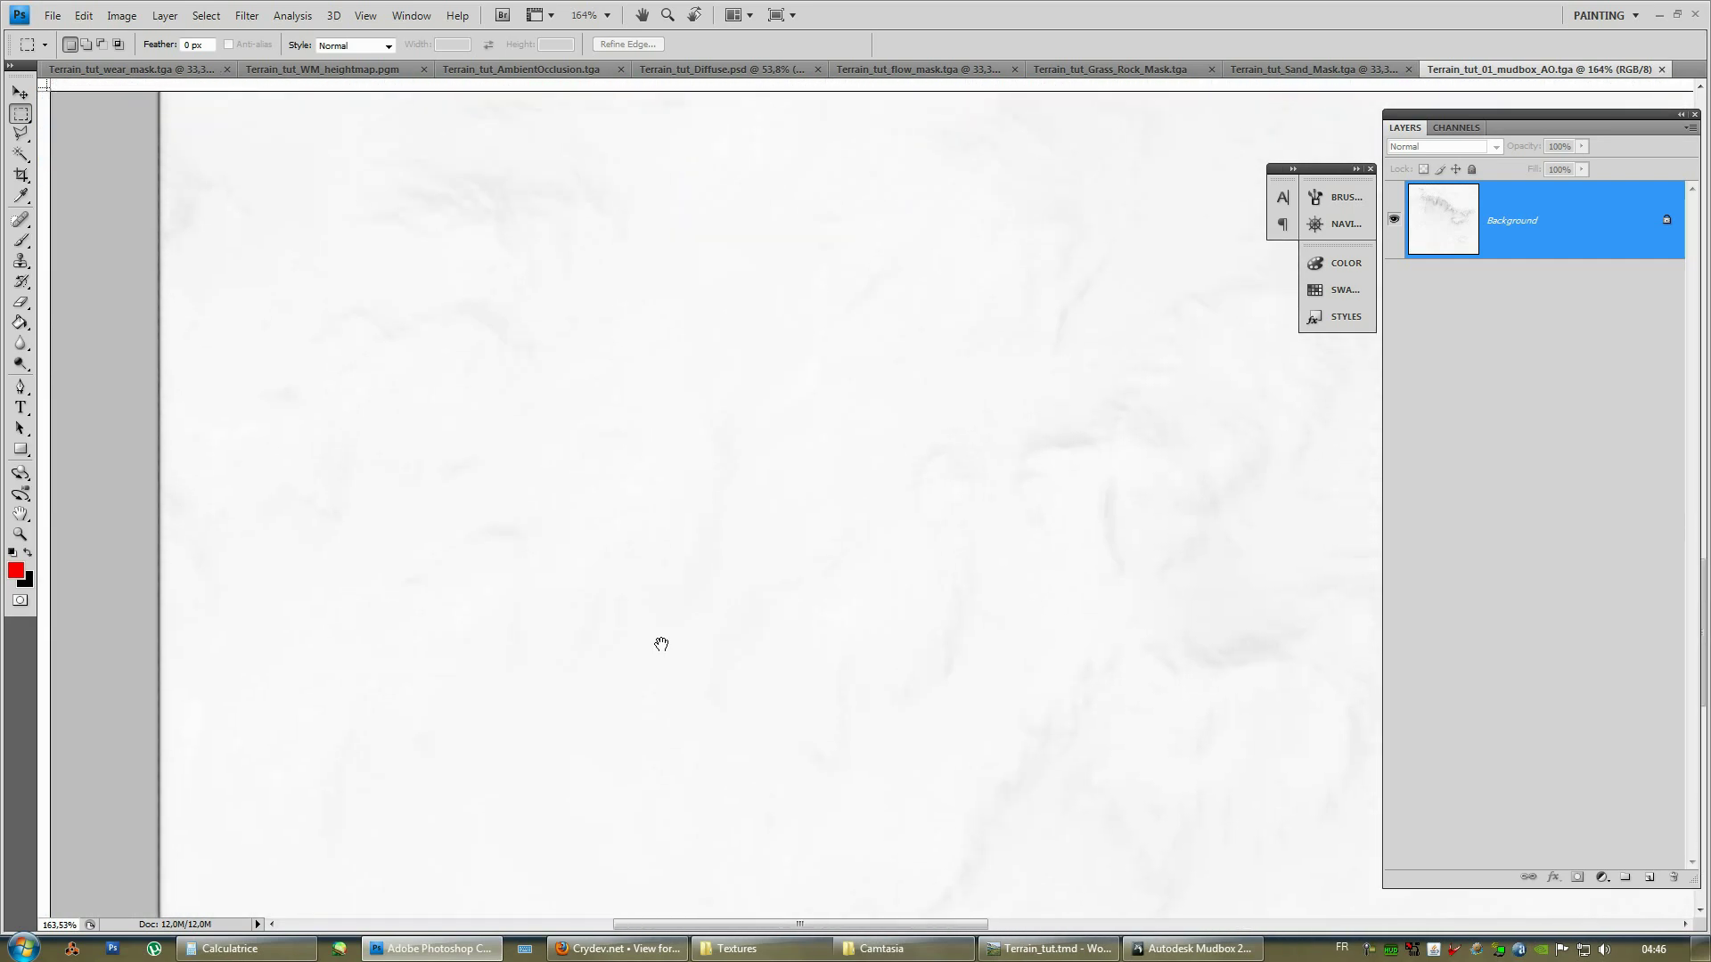
left_click_drag(692, 489, 676, 668)
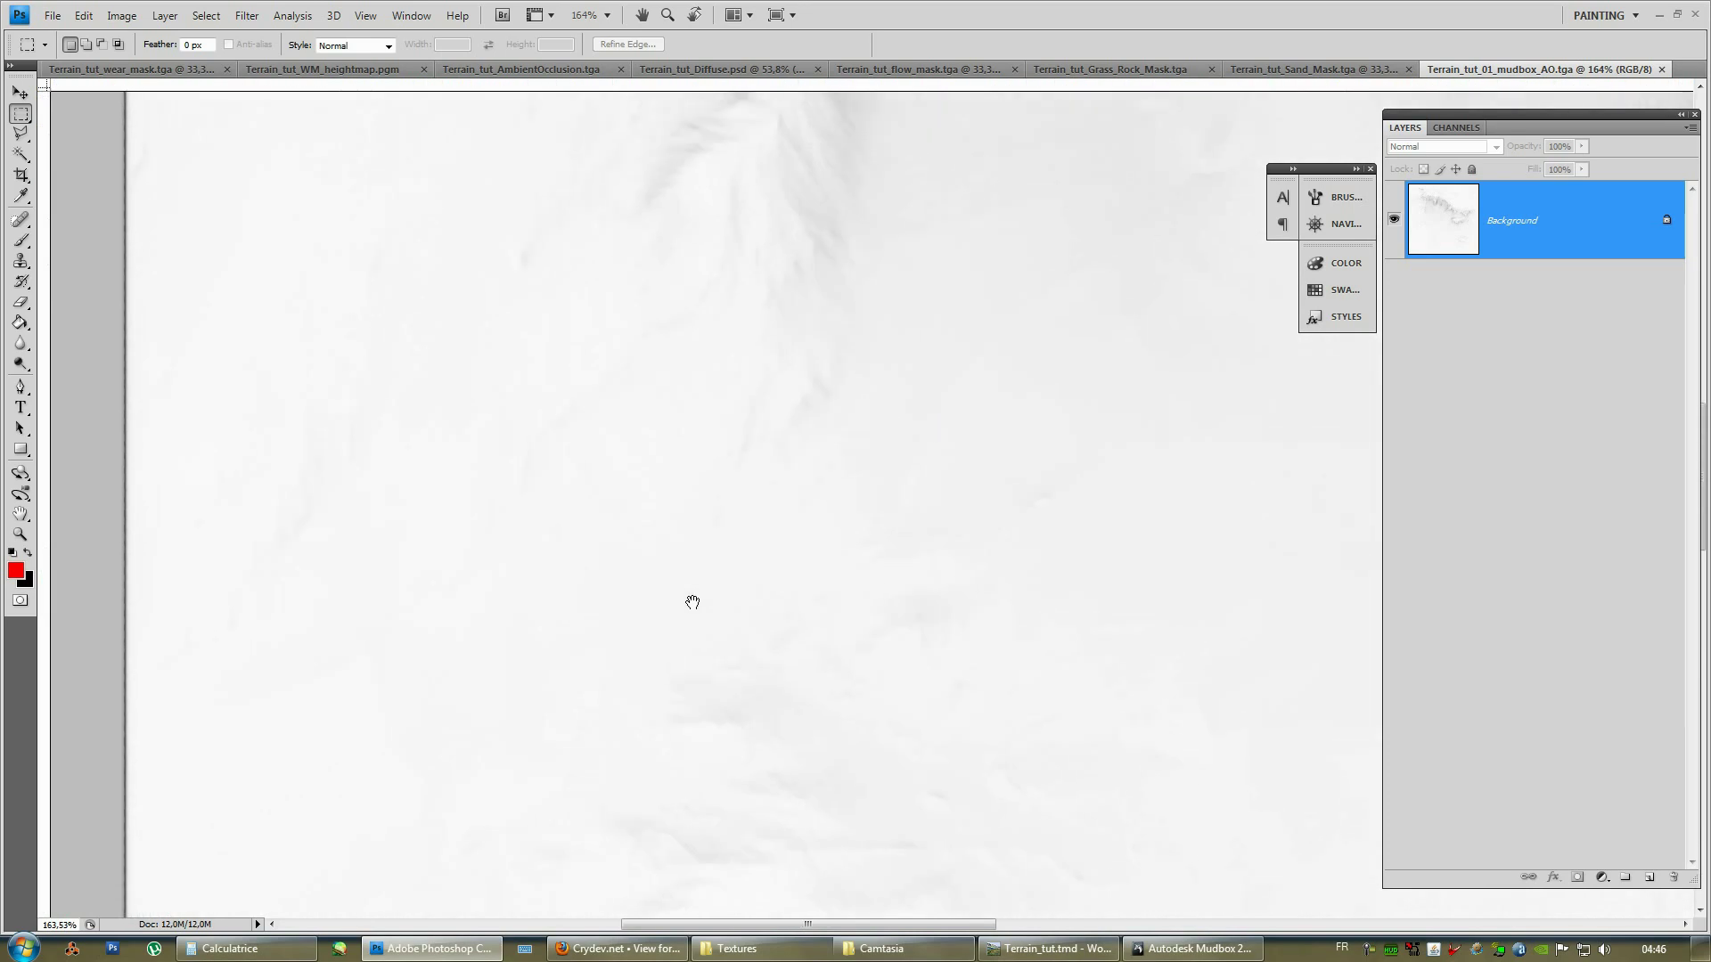
left_click_drag(735, 370, 734, 581)
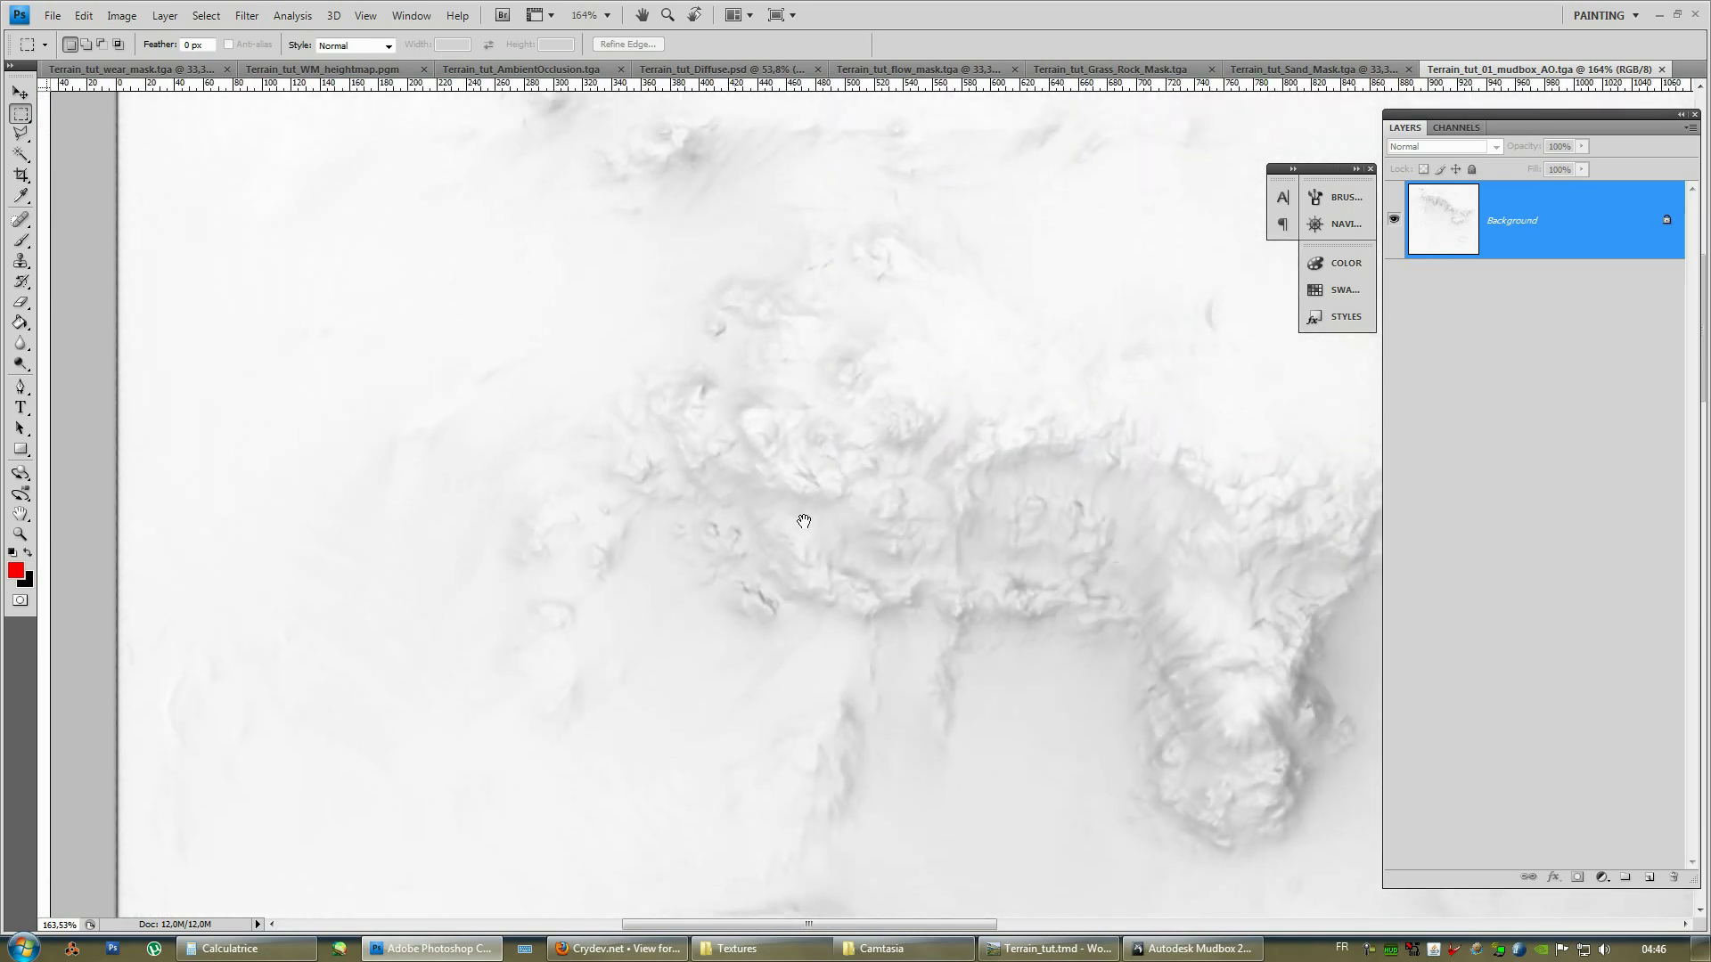
Toggle the rulers and zoom back out to view the whole AO map.
key("ctrl+r")
left_click_drag(802, 520, 363, 588)
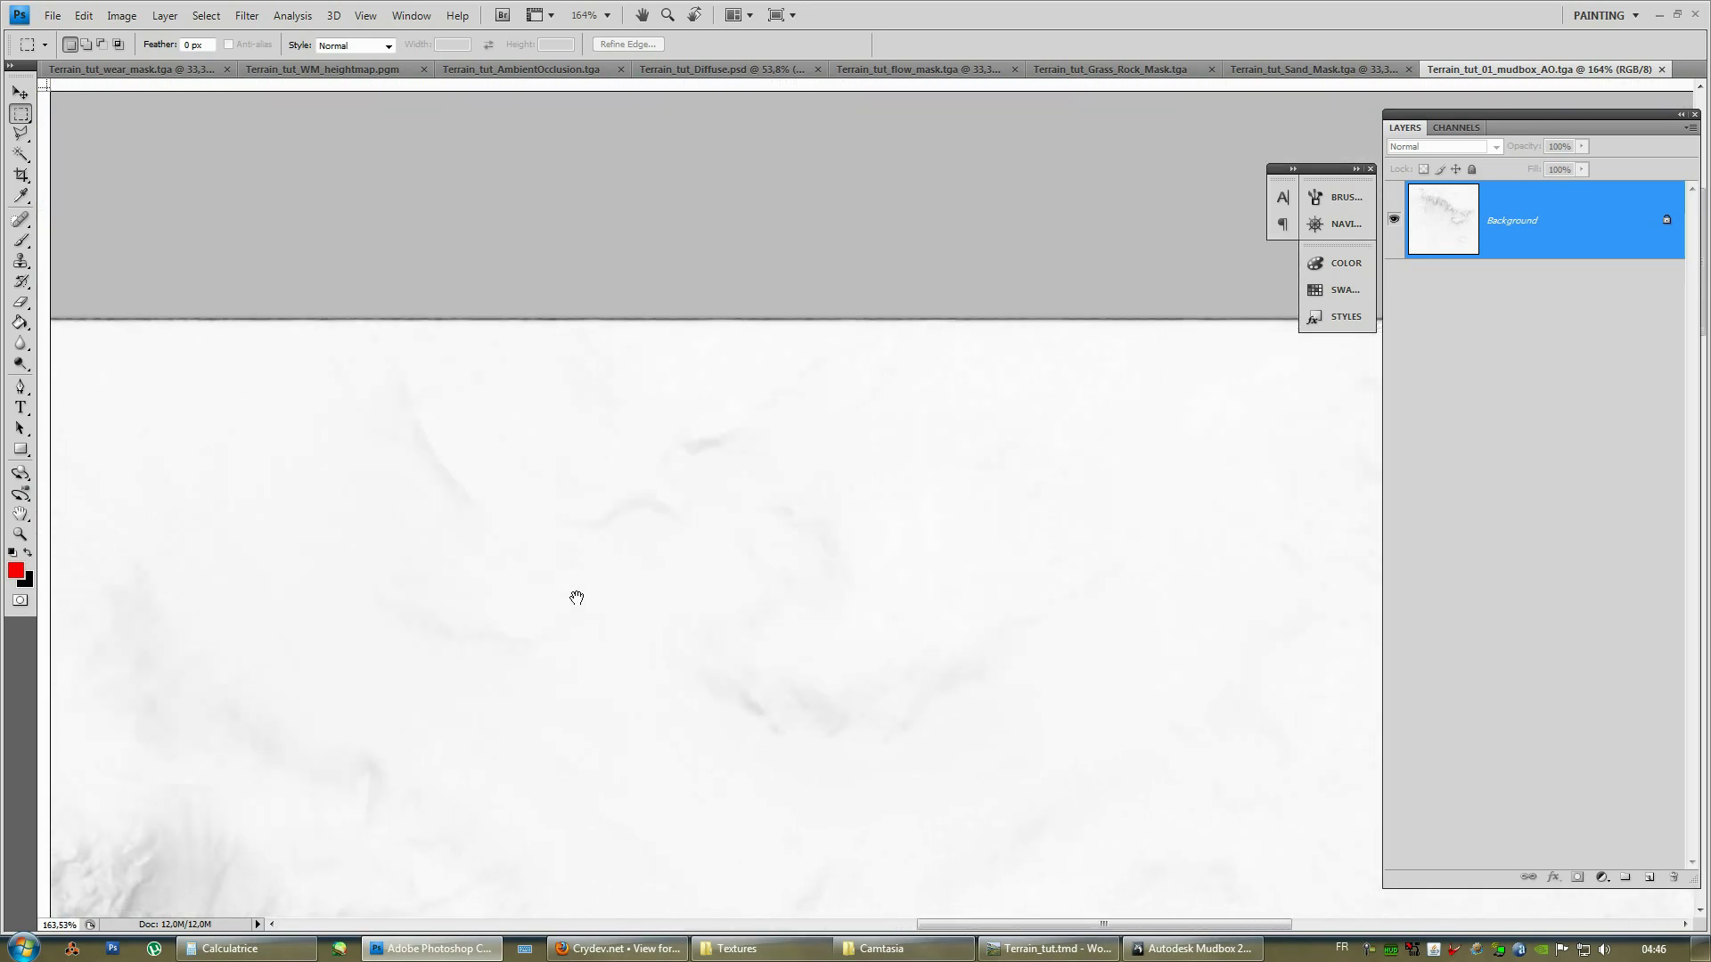
scroll(716, 514, "down", 5, "alt")
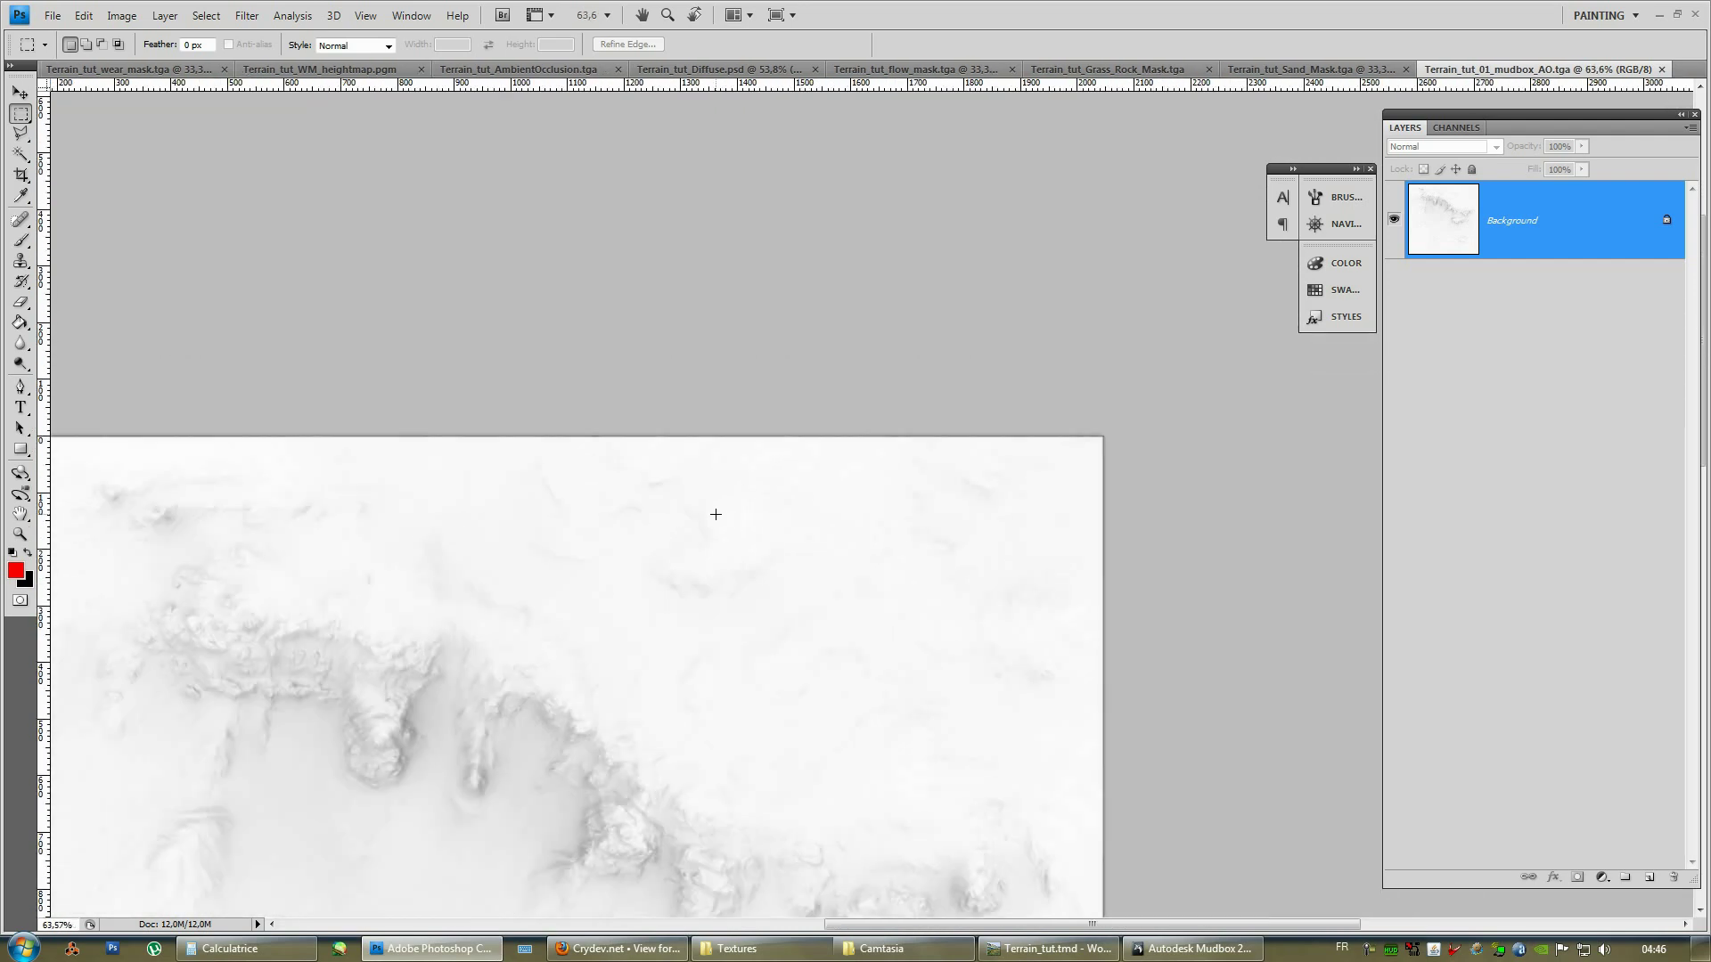
left_click_drag(578, 708, 366, 584)
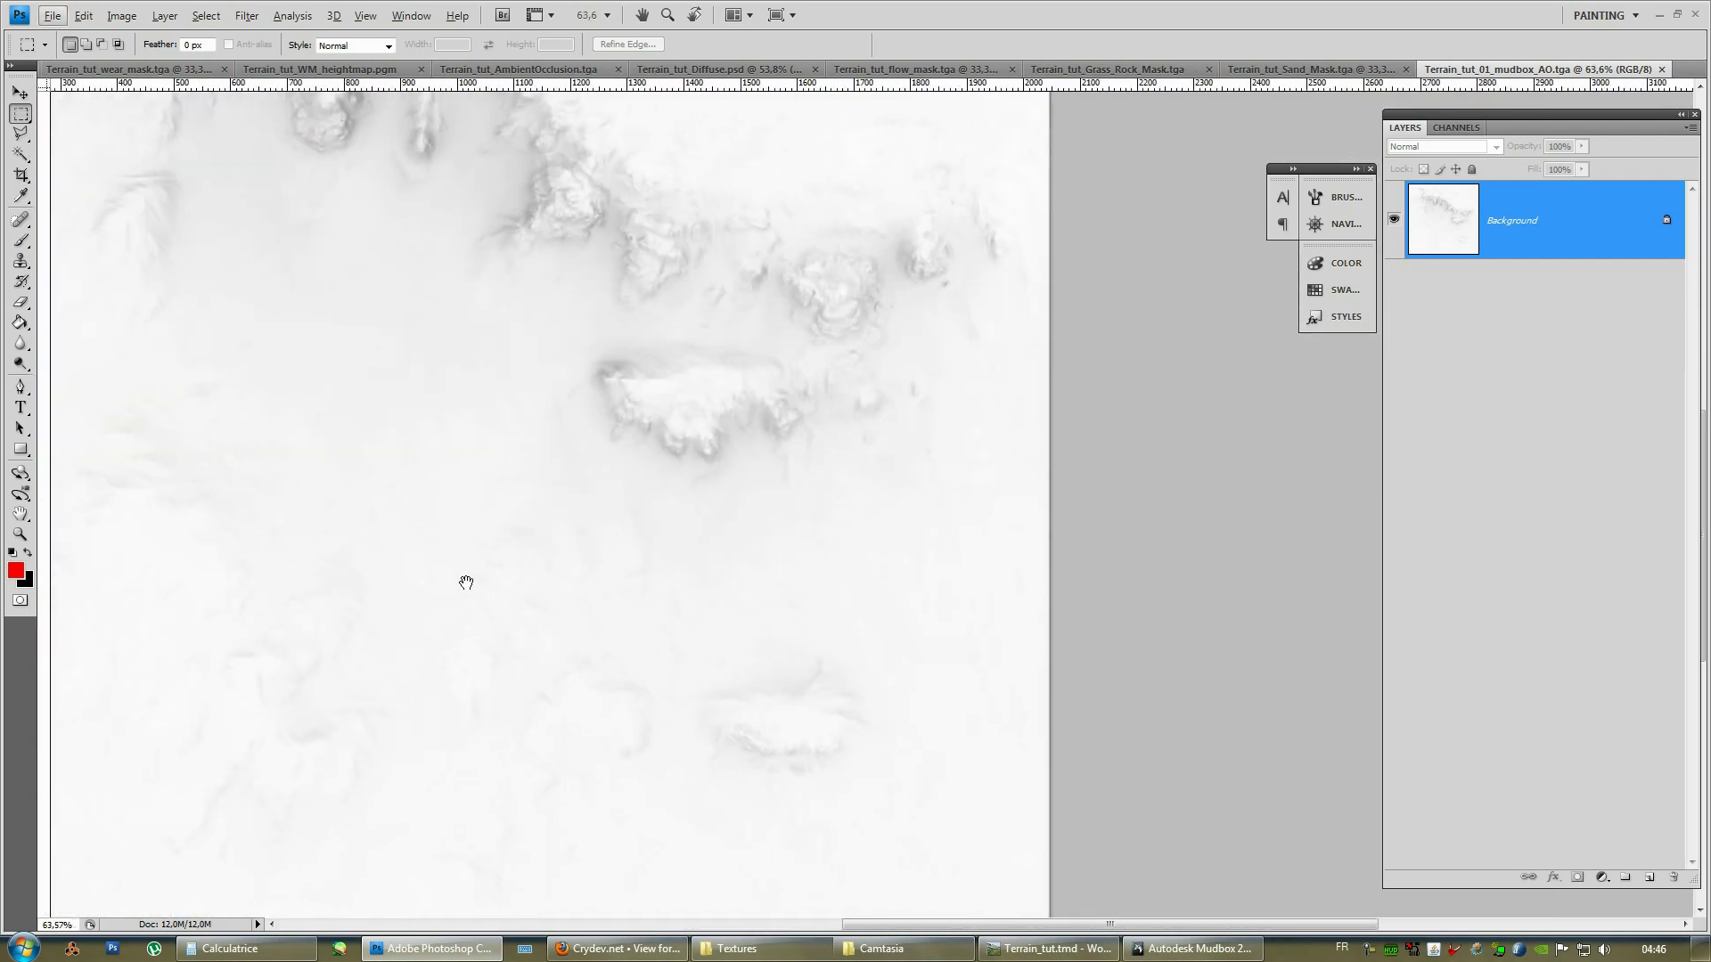
scroll(673, 513, "down", 3, "alt")
scroll(1287, 377, "down", 1, "alt")
scroll(1203, 379, "up", 2, "alt")
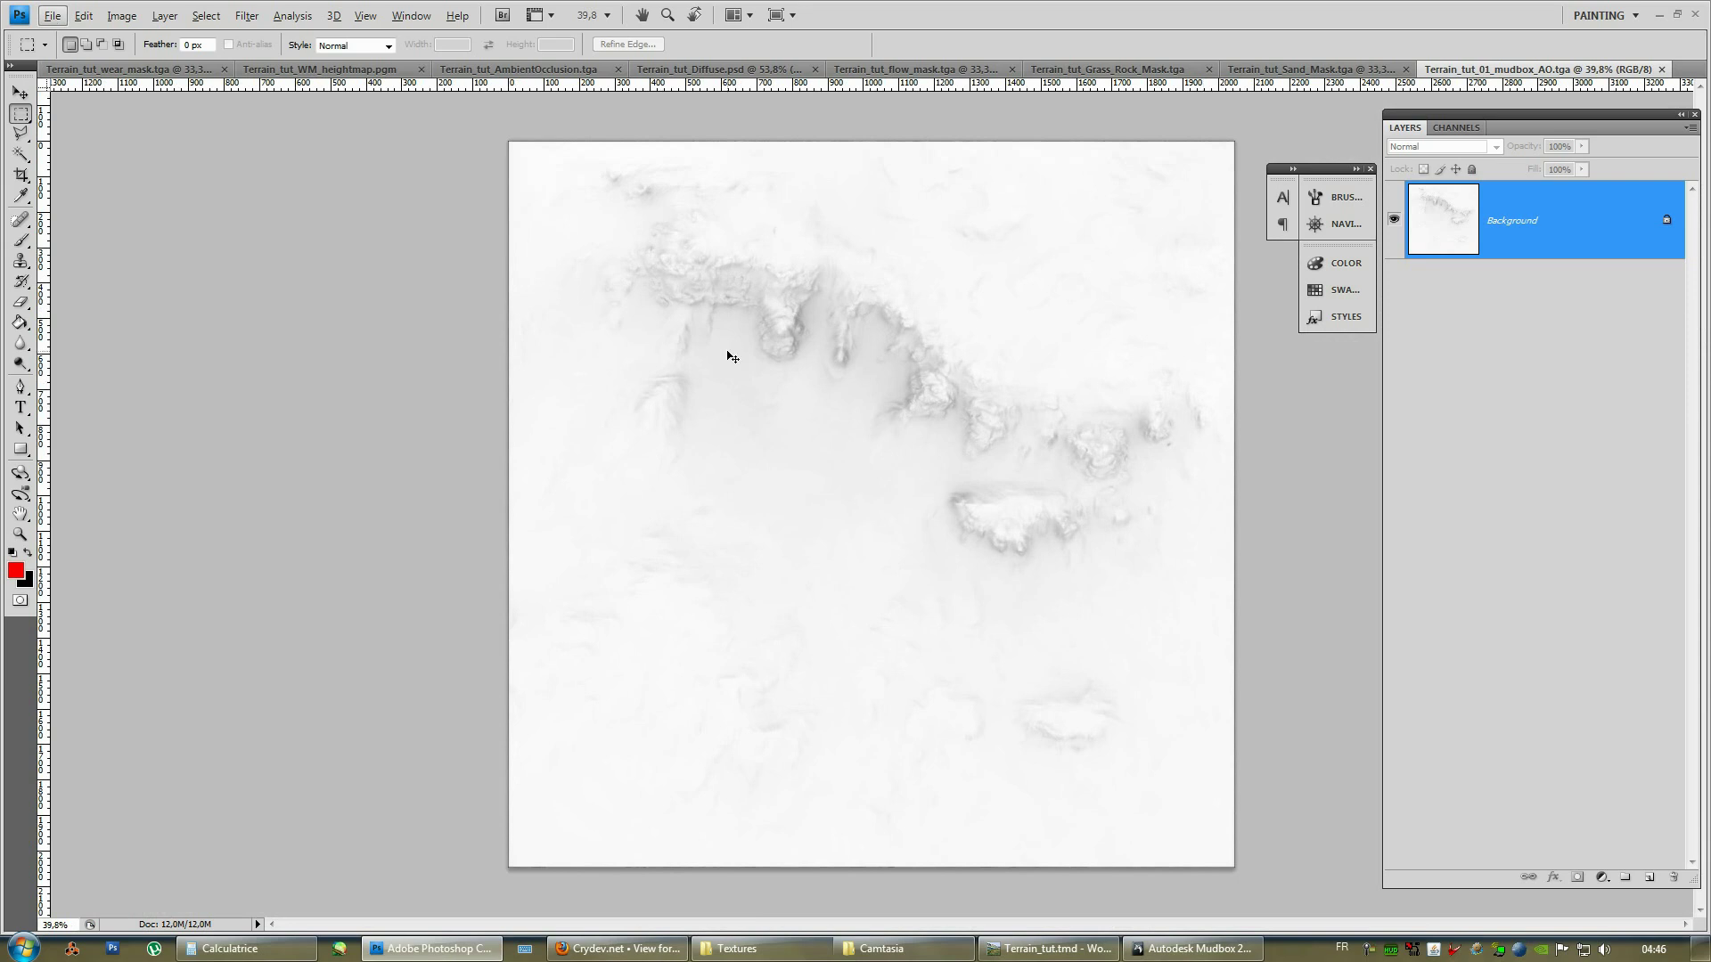
Select the entire AO image and switch to Terrain_tut_Diffuse.psd.
key("ctrl+a")
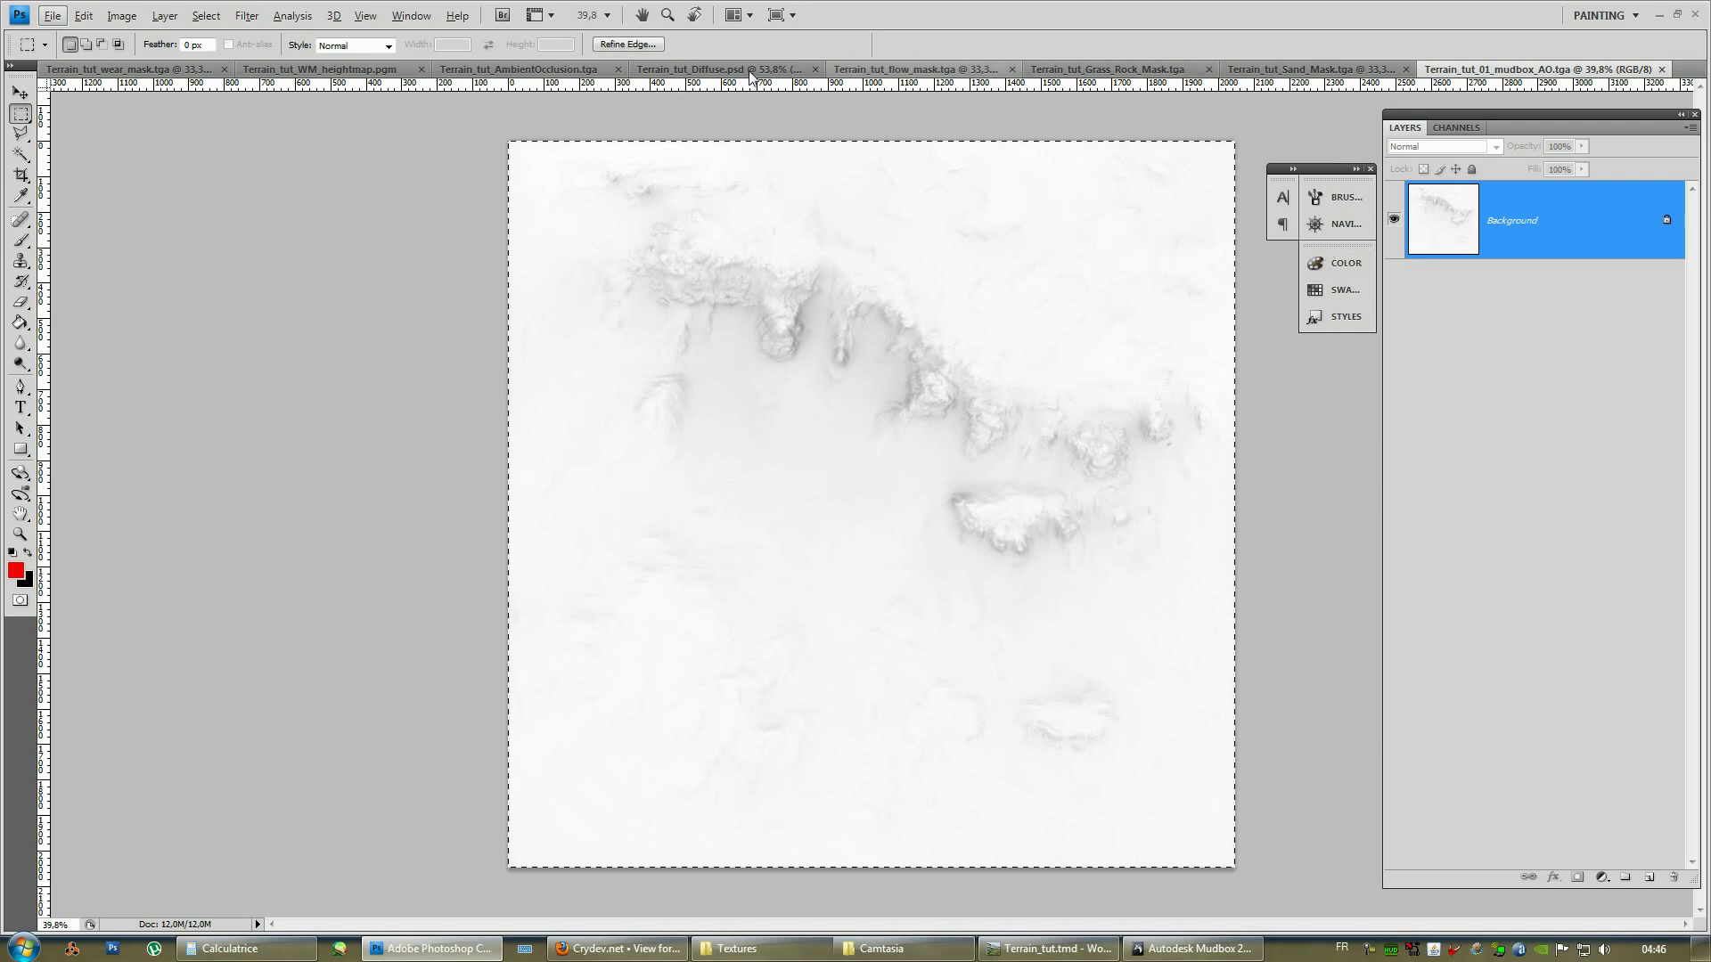
scroll(722, 75, "up", 3)
left_click(715, 77)
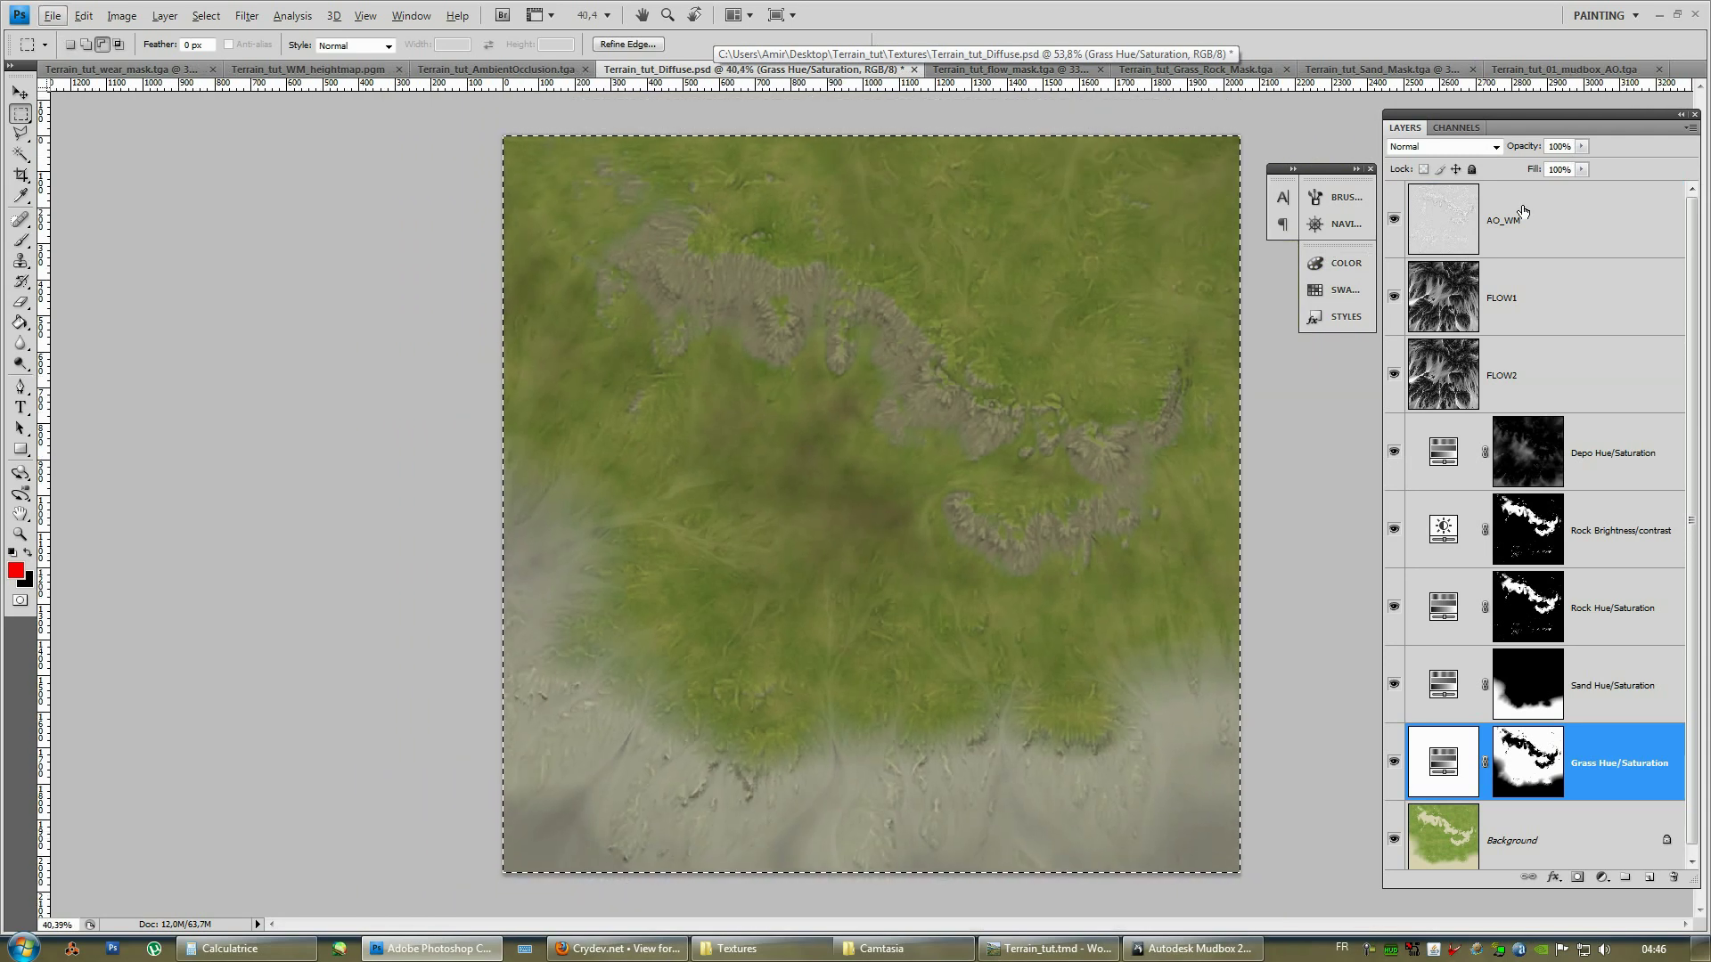
Hide the AO_WM layer, restoring it after an accidental deletion.
left_click(1425, 256)
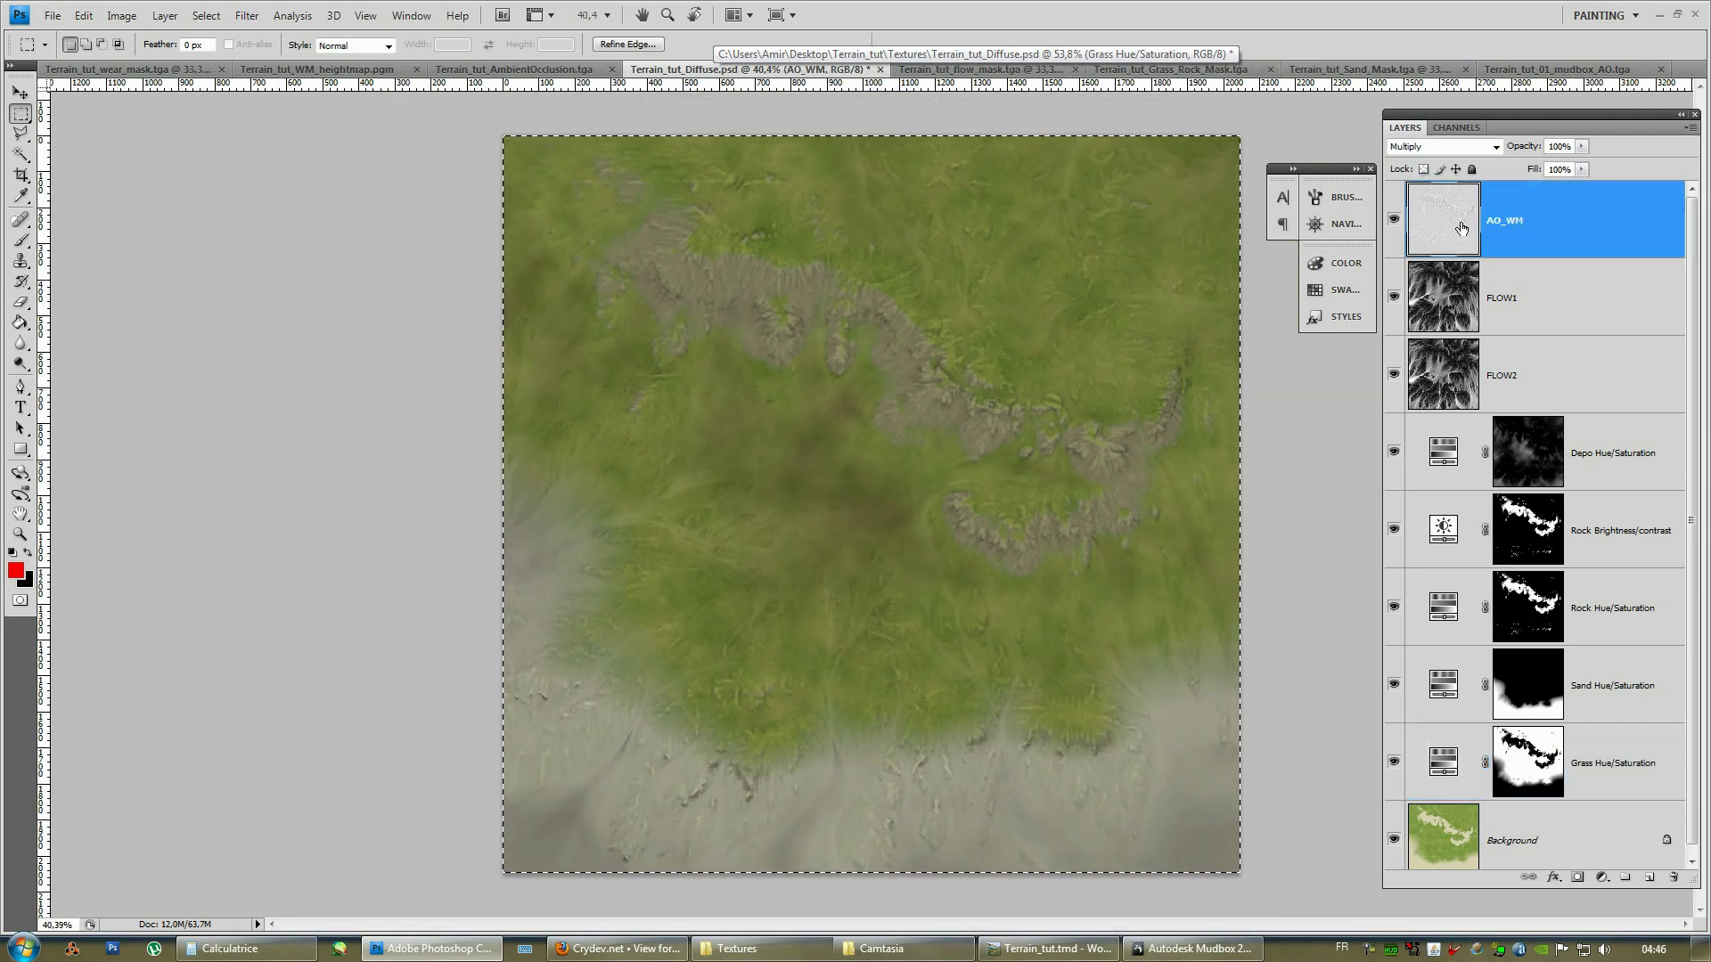
left_click(1673, 878)
left_click(825, 355)
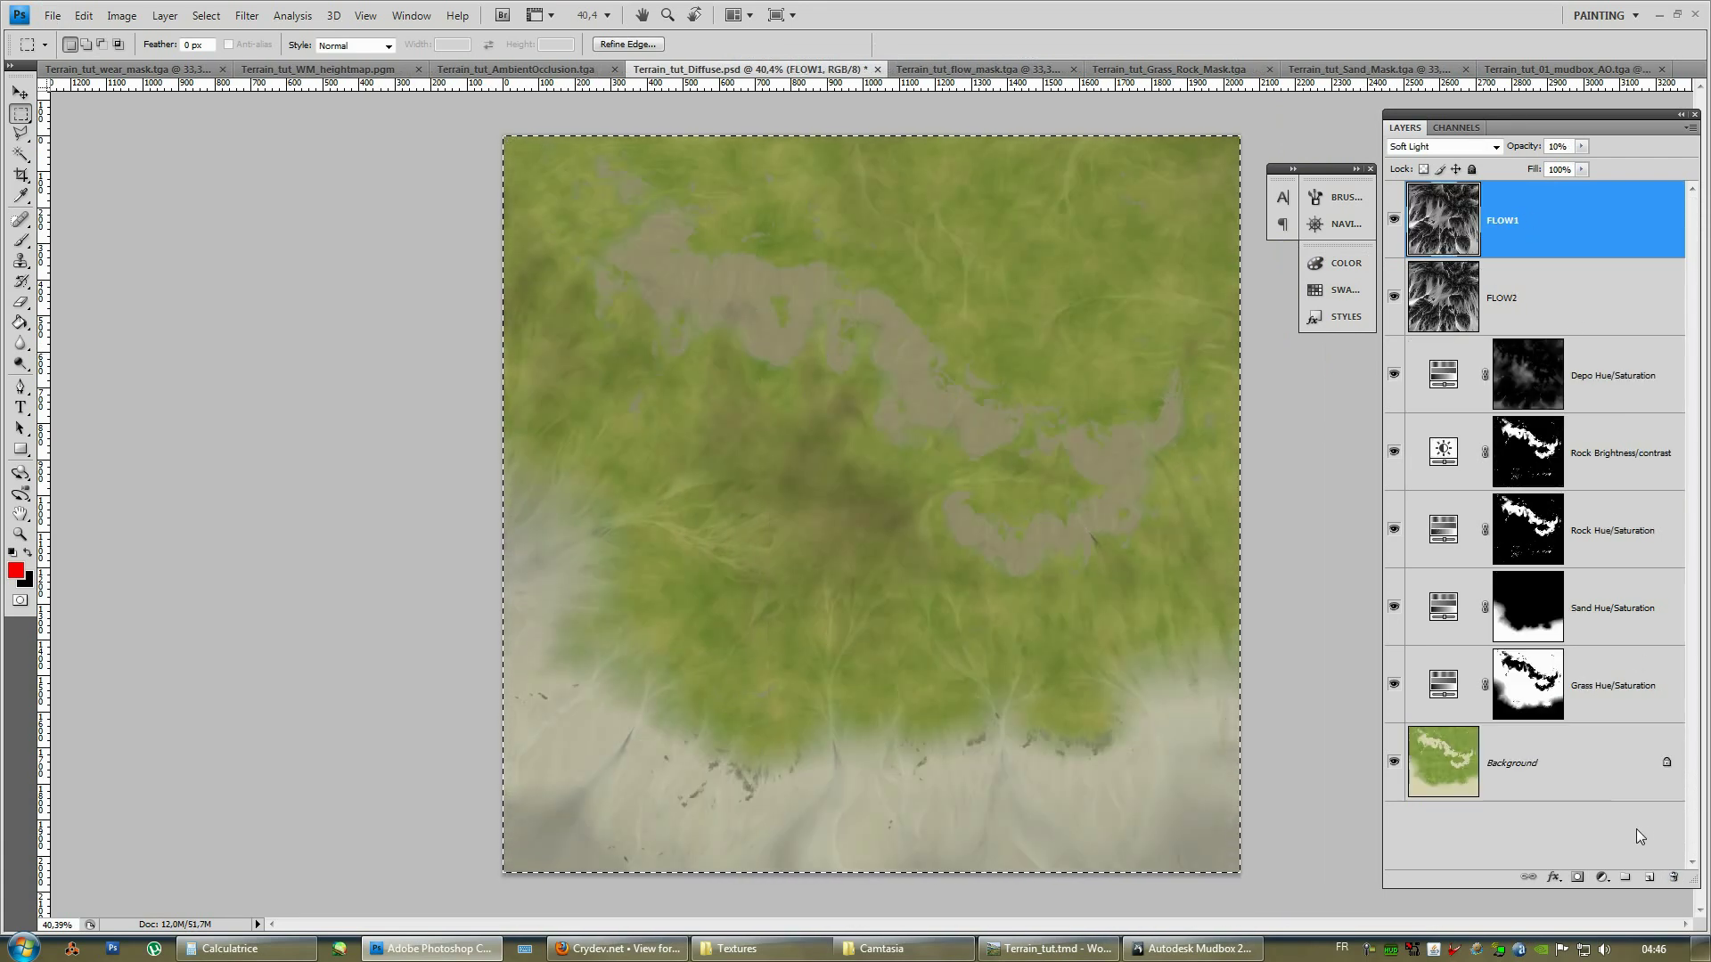
key("ctrl+z")
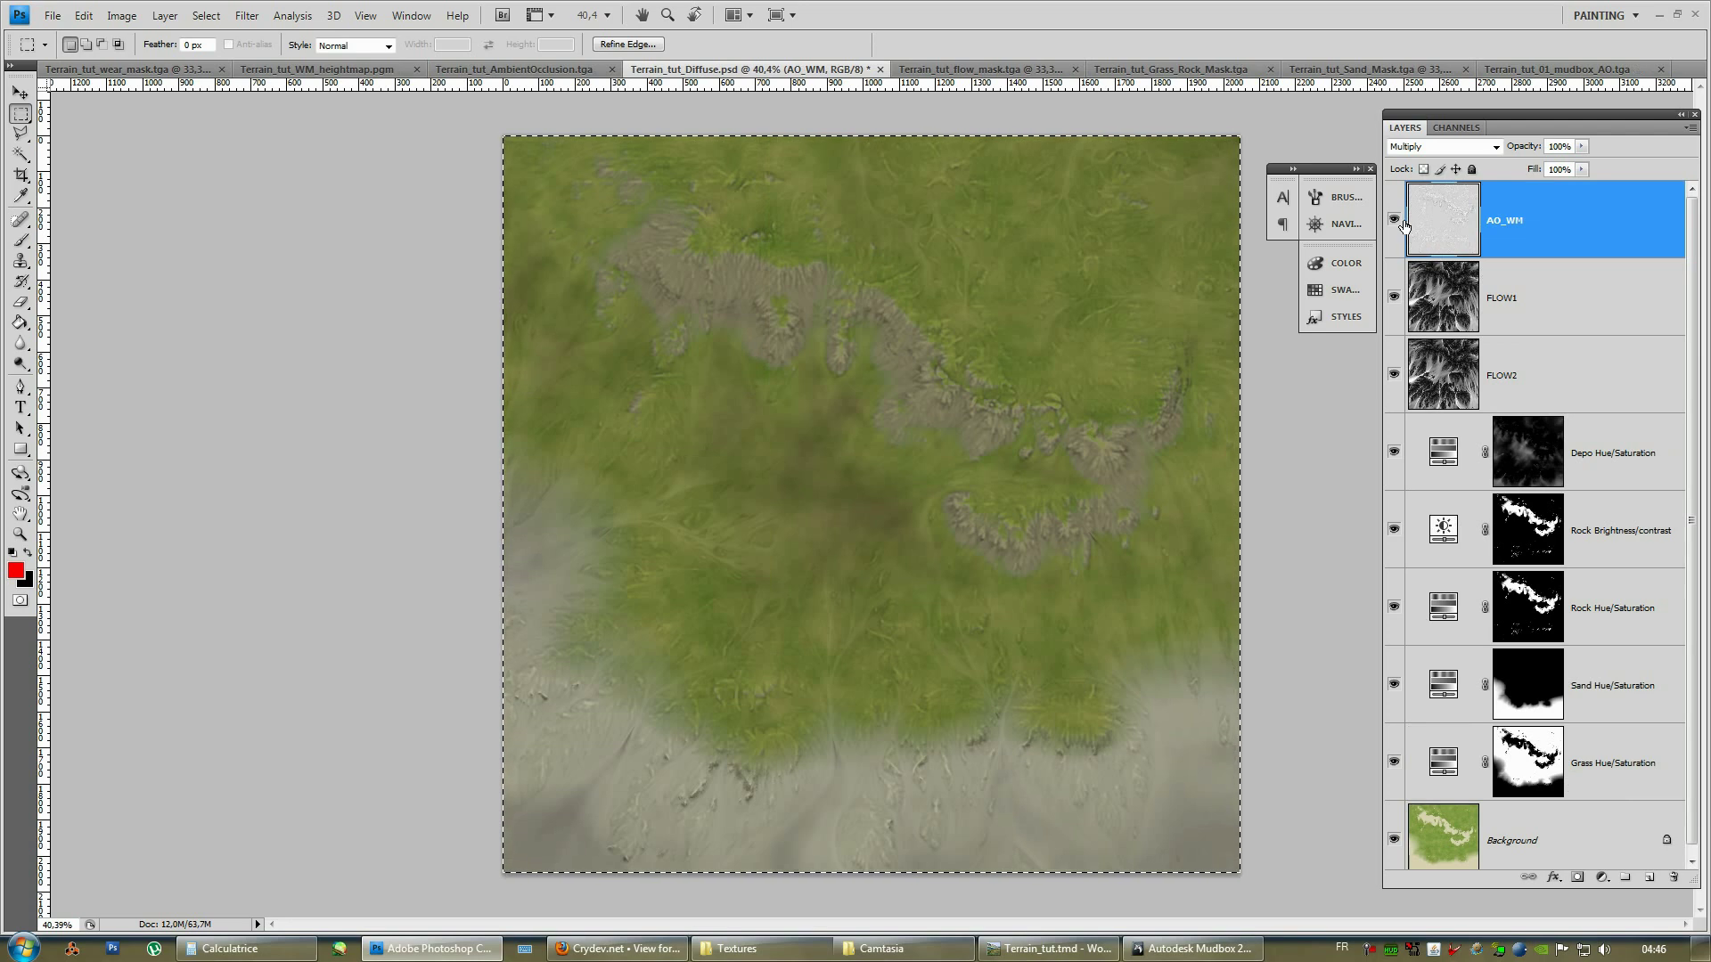
left_click(1395, 221)
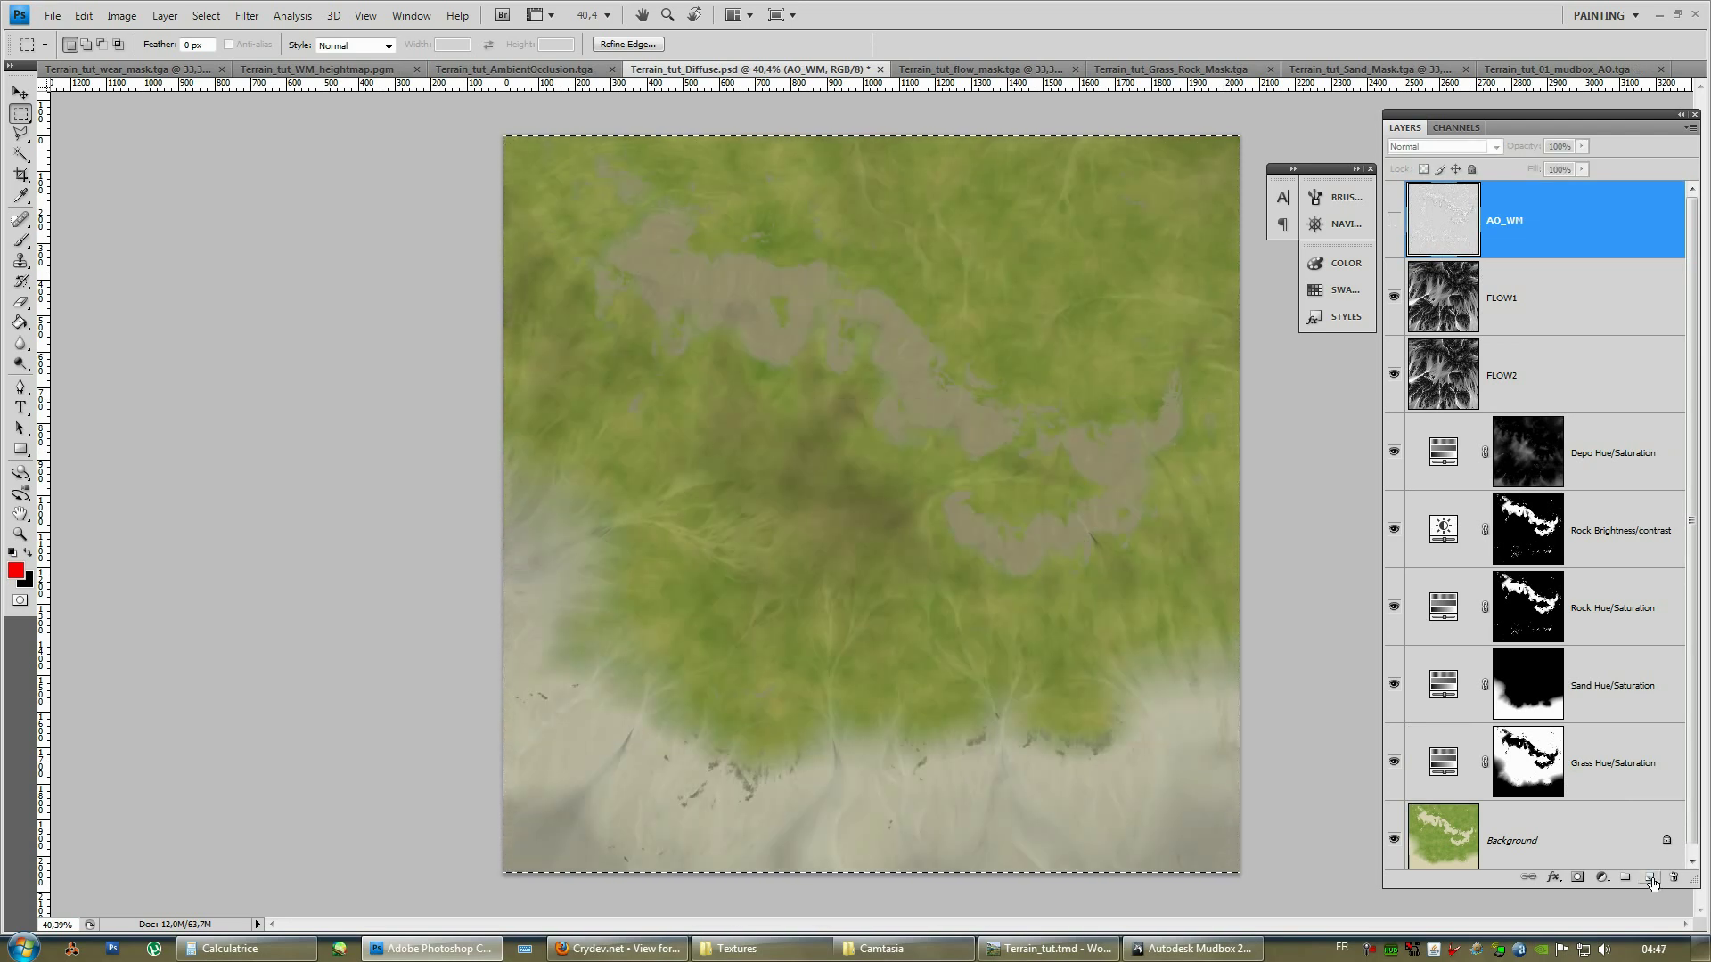
Paste the mudbox AO into a new Layer 1 set to Multiply, then zoom in.
left_click(1649, 879)
key("ctrl+v")
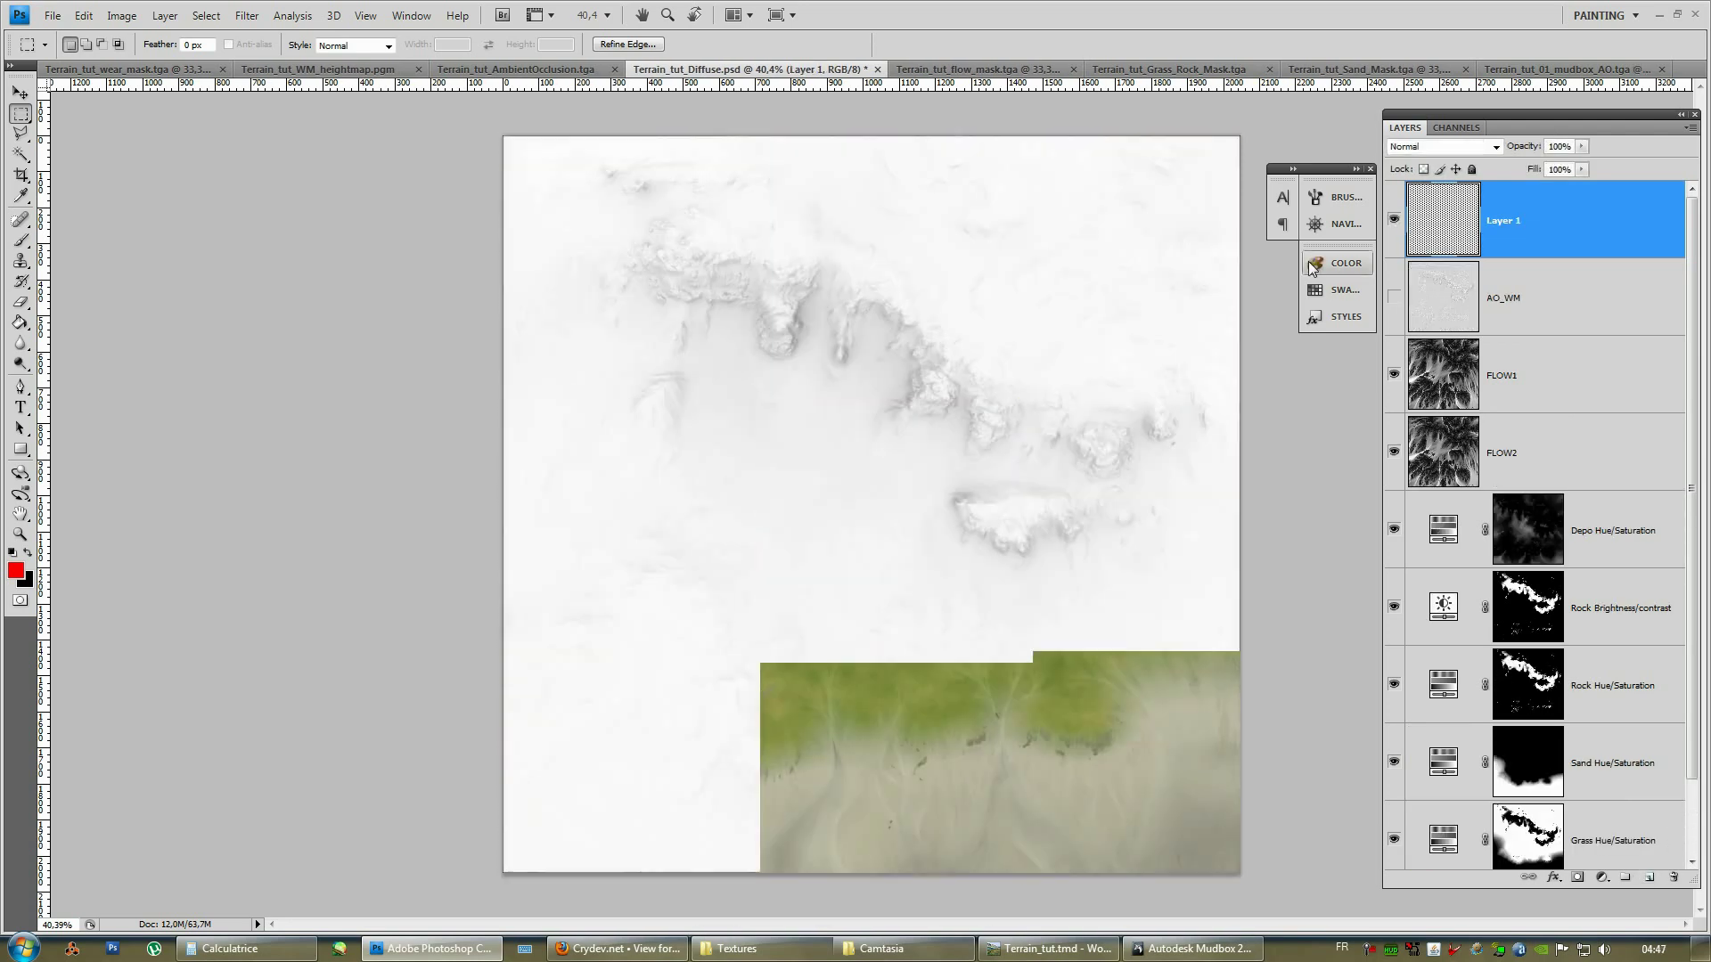
left_click(1469, 149)
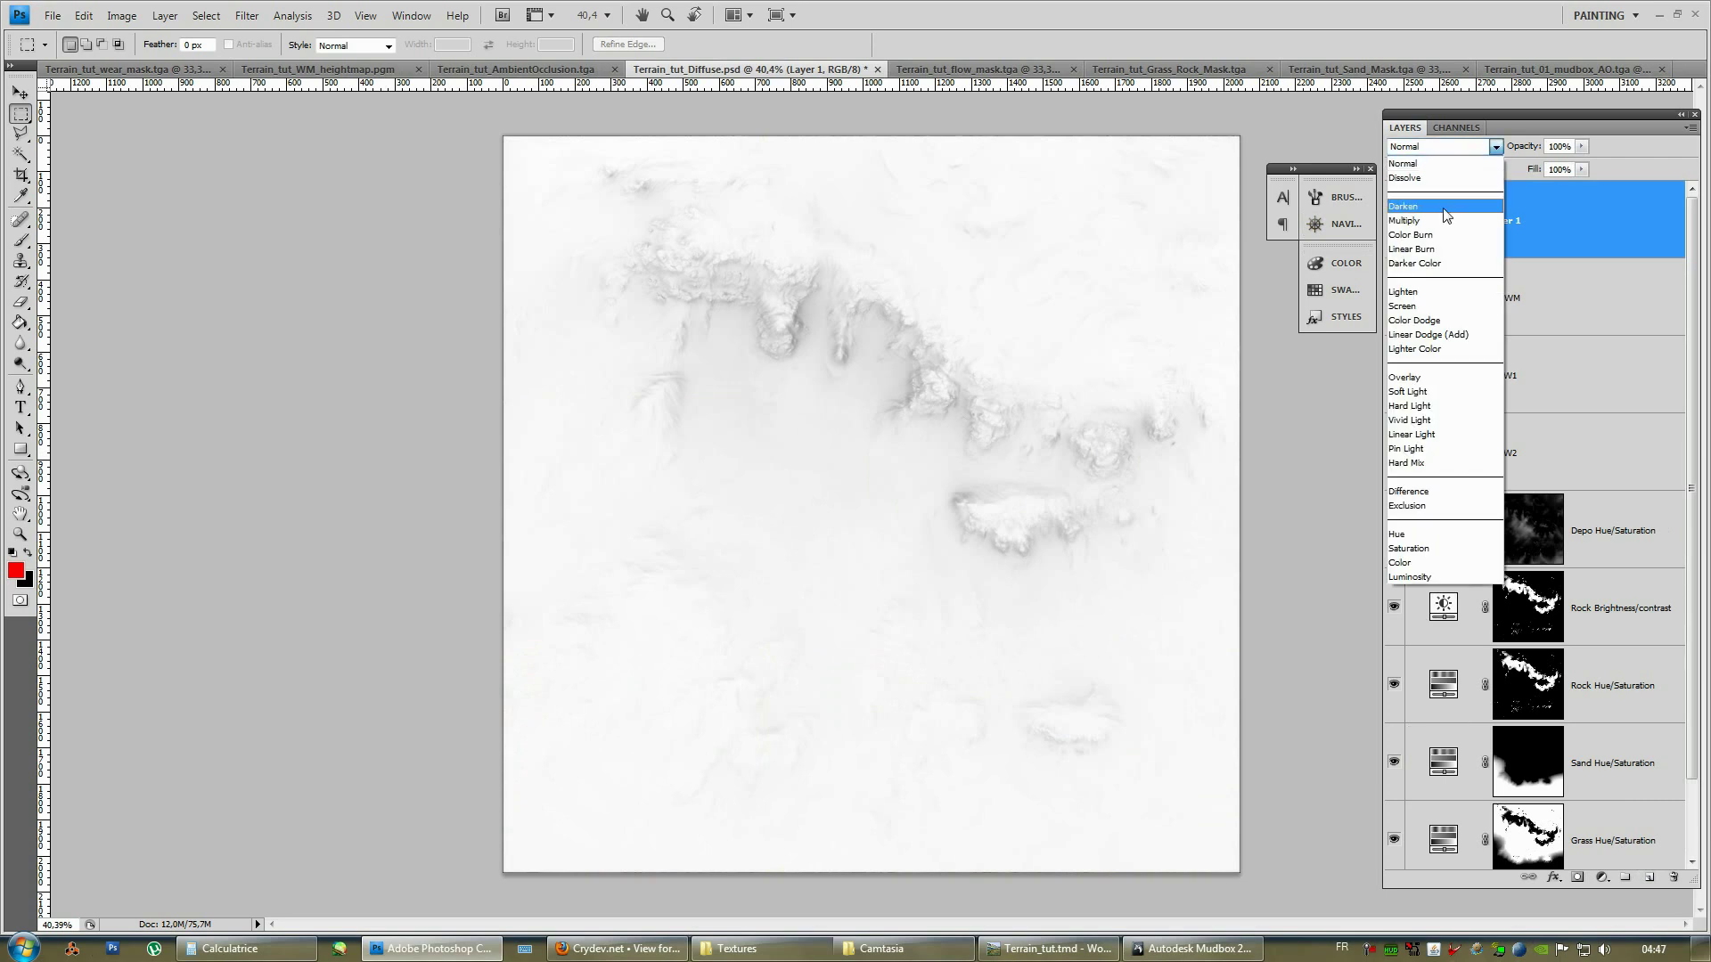
left_click(1435, 223)
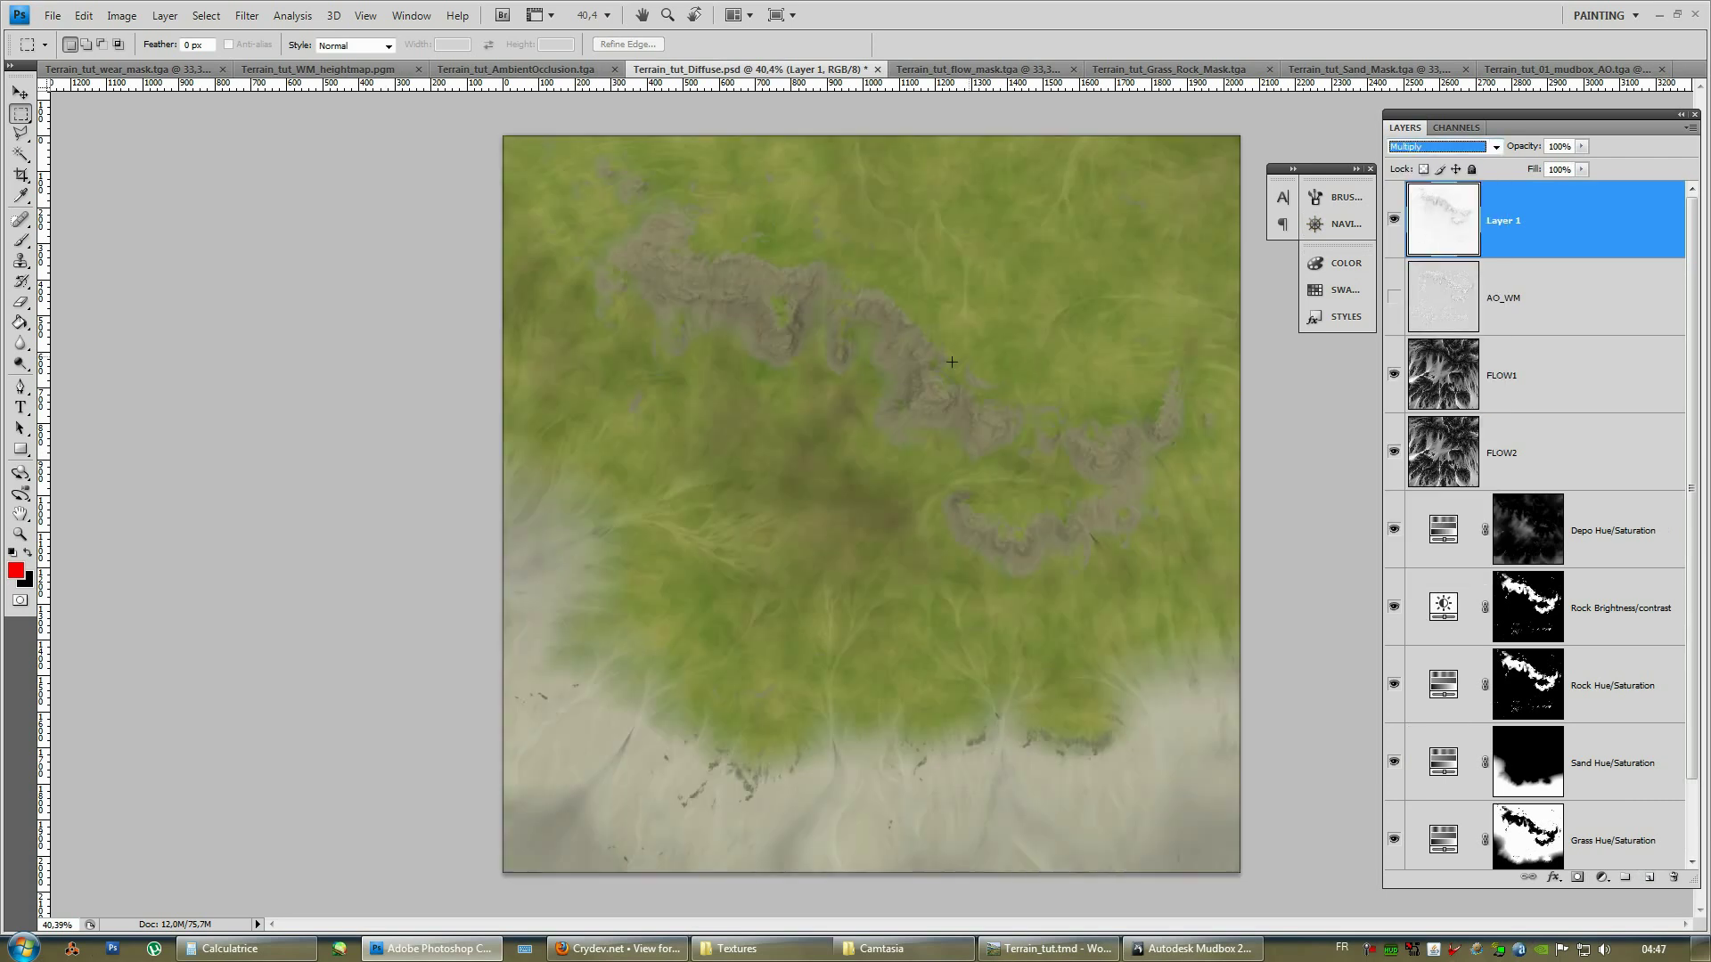
scroll(902, 331, "up", 5, "alt")
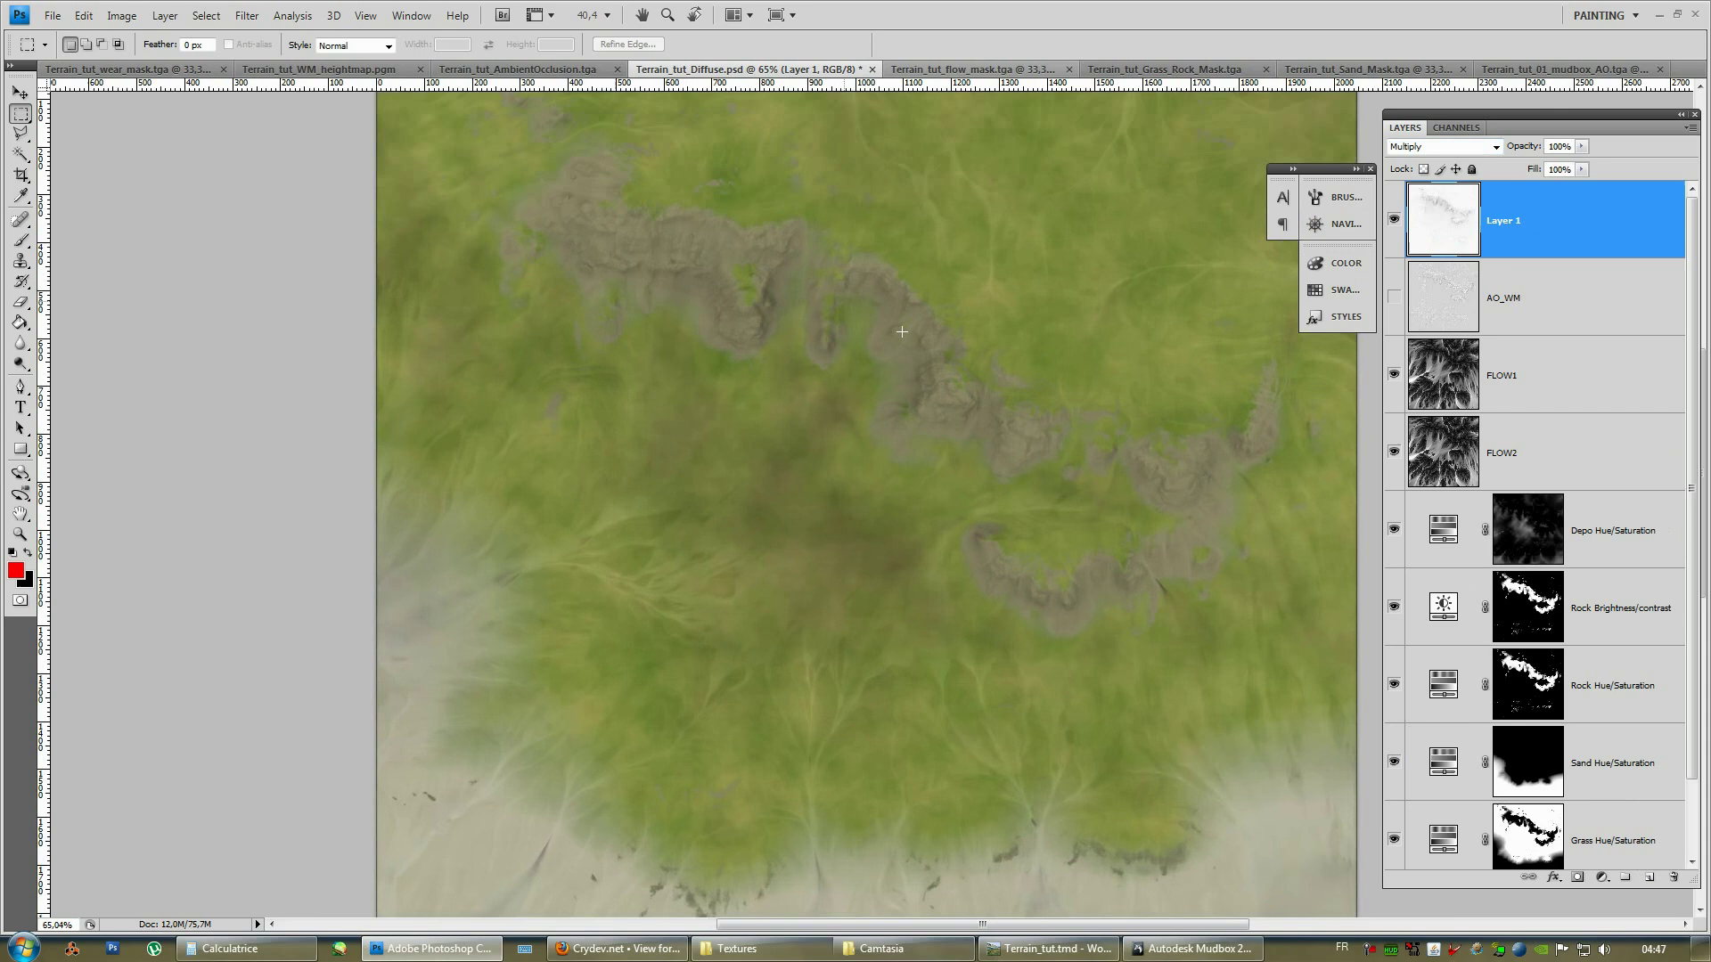
scroll(902, 332, "up", 3, "alt")
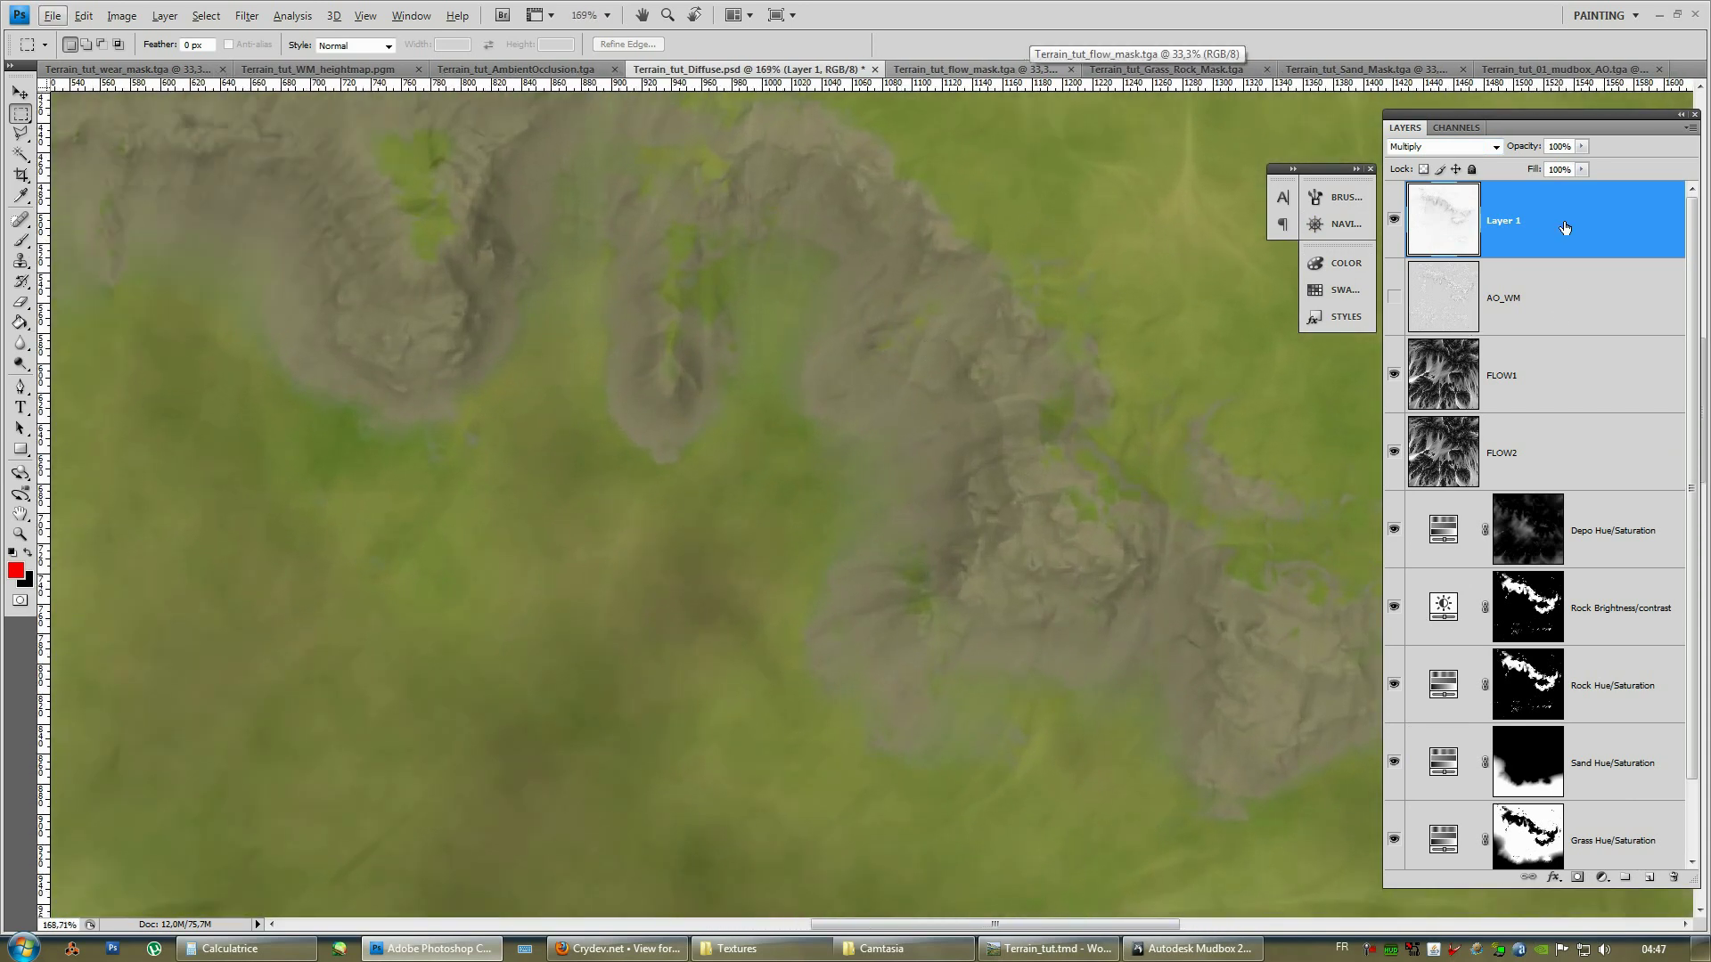
Duplicate Layer 1 and merge the copy down to double the AO shading.
left_click(1565, 300)
left_click(1551, 211)
right_click(1550, 211)
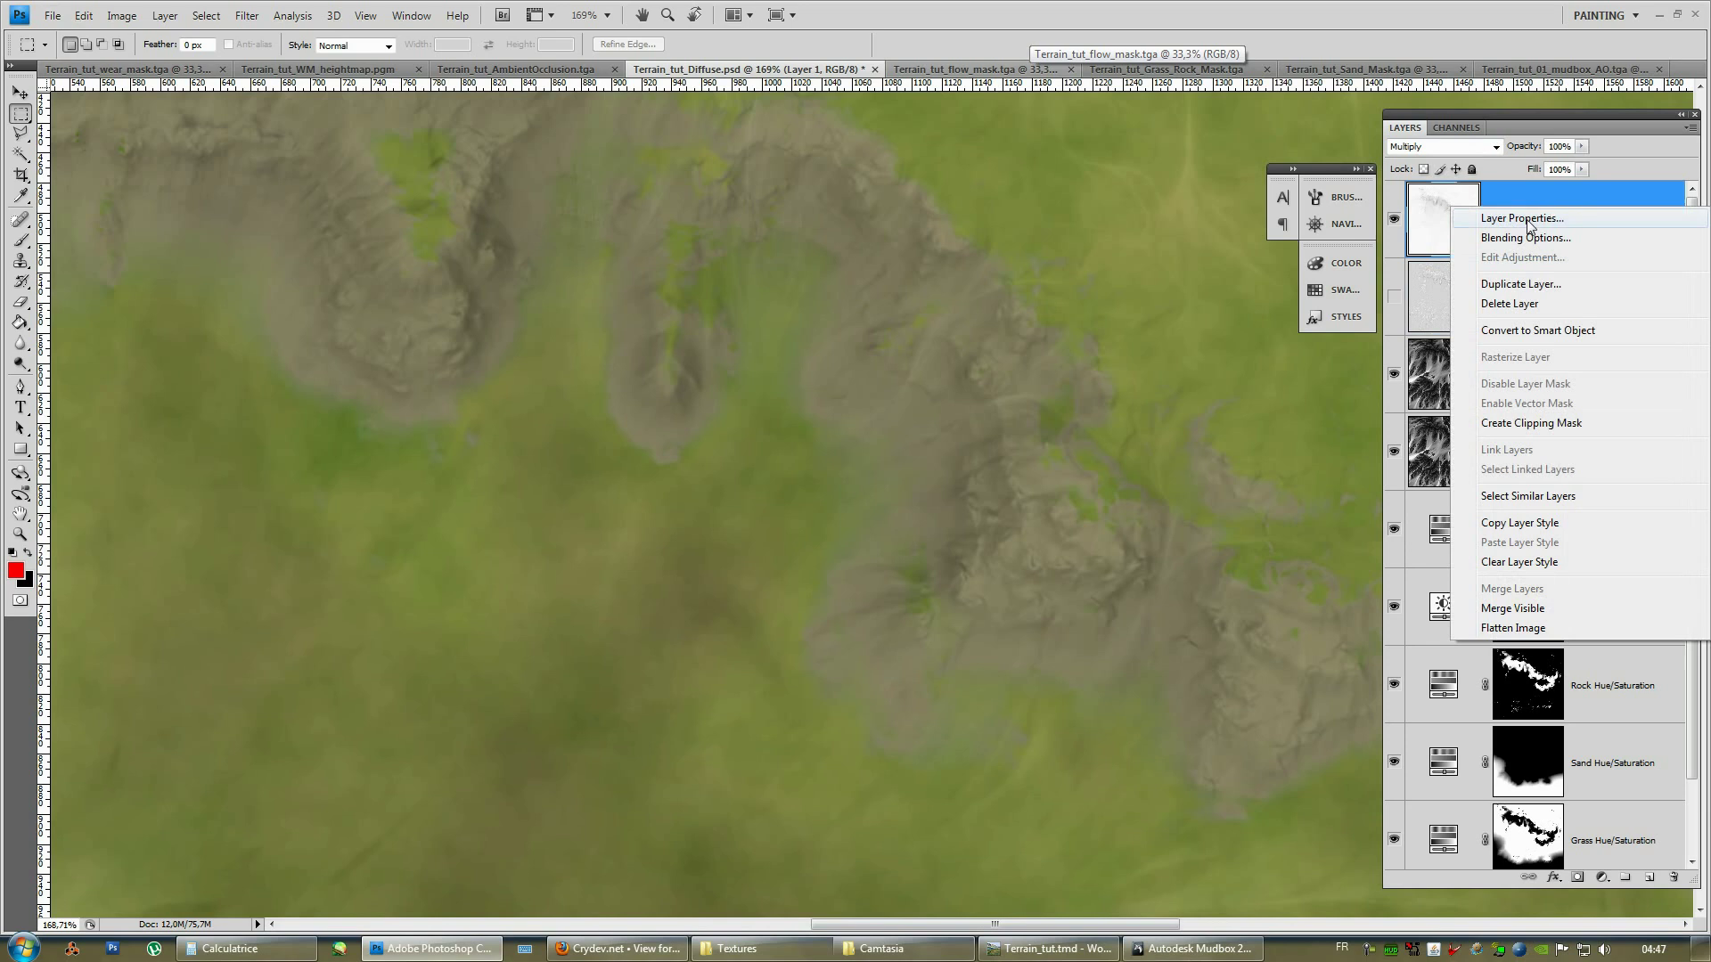
left_click(1542, 291)
key("Return")
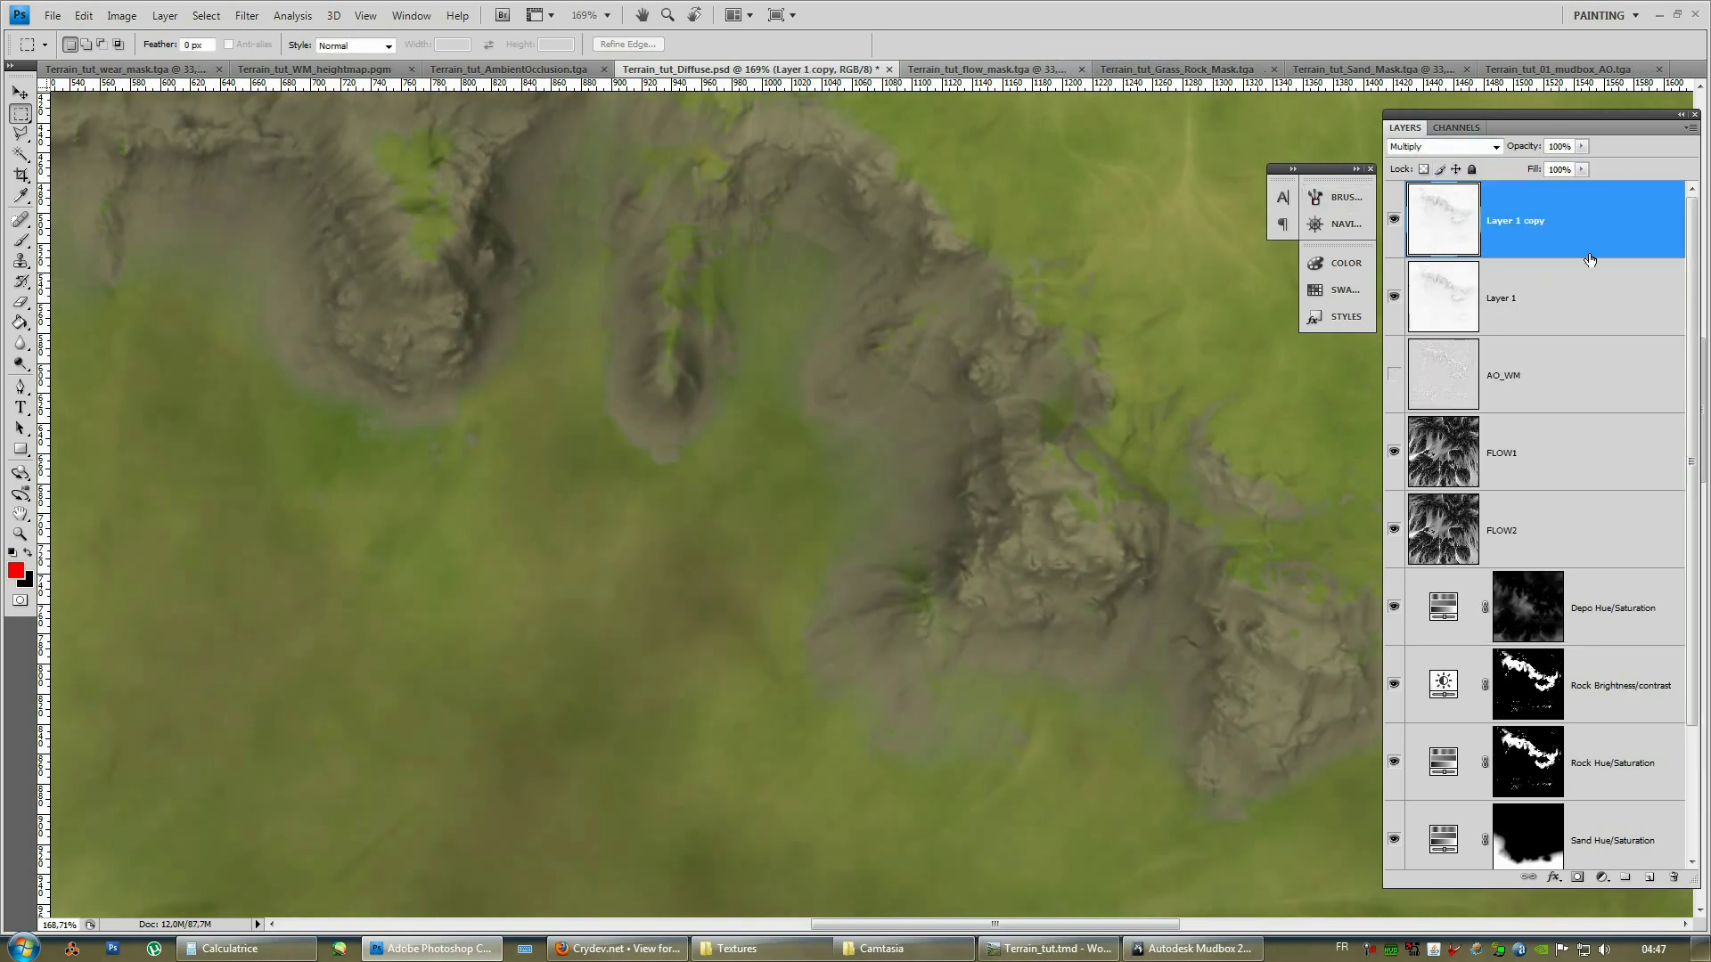
key("ctrl+e")
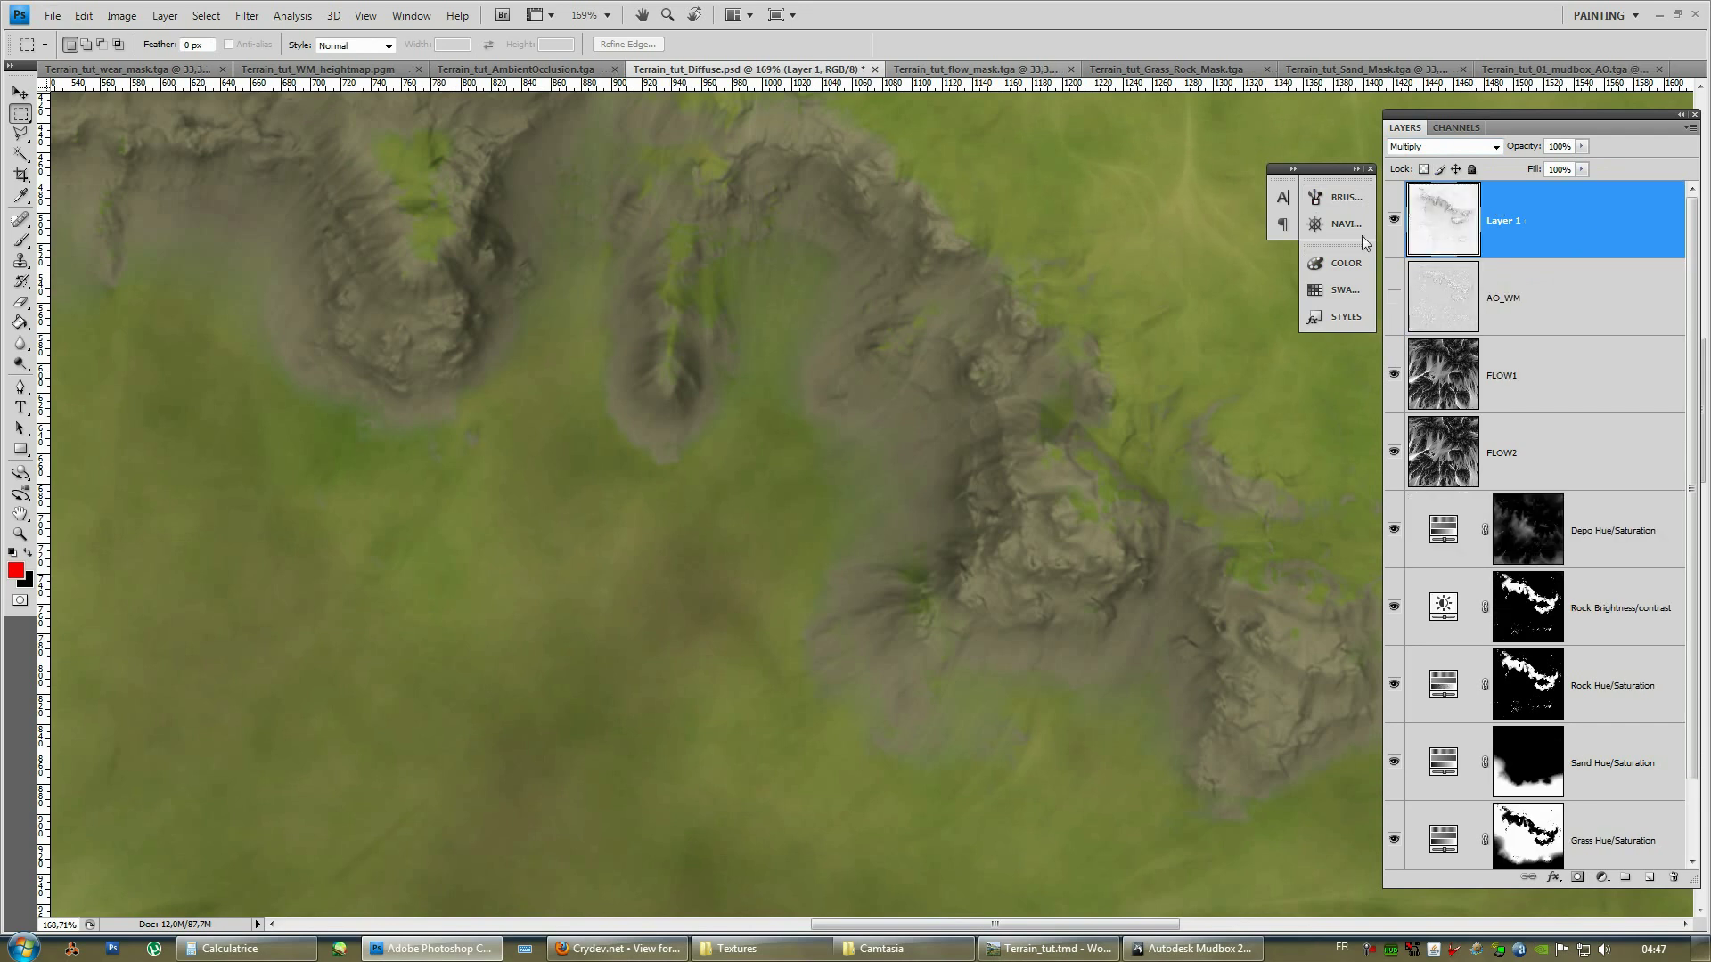
Compare Layer 1 against AO_WM by toggling visibility, ending with only Layer 1 shown.
scroll(950, 346, "down", 1, "alt")
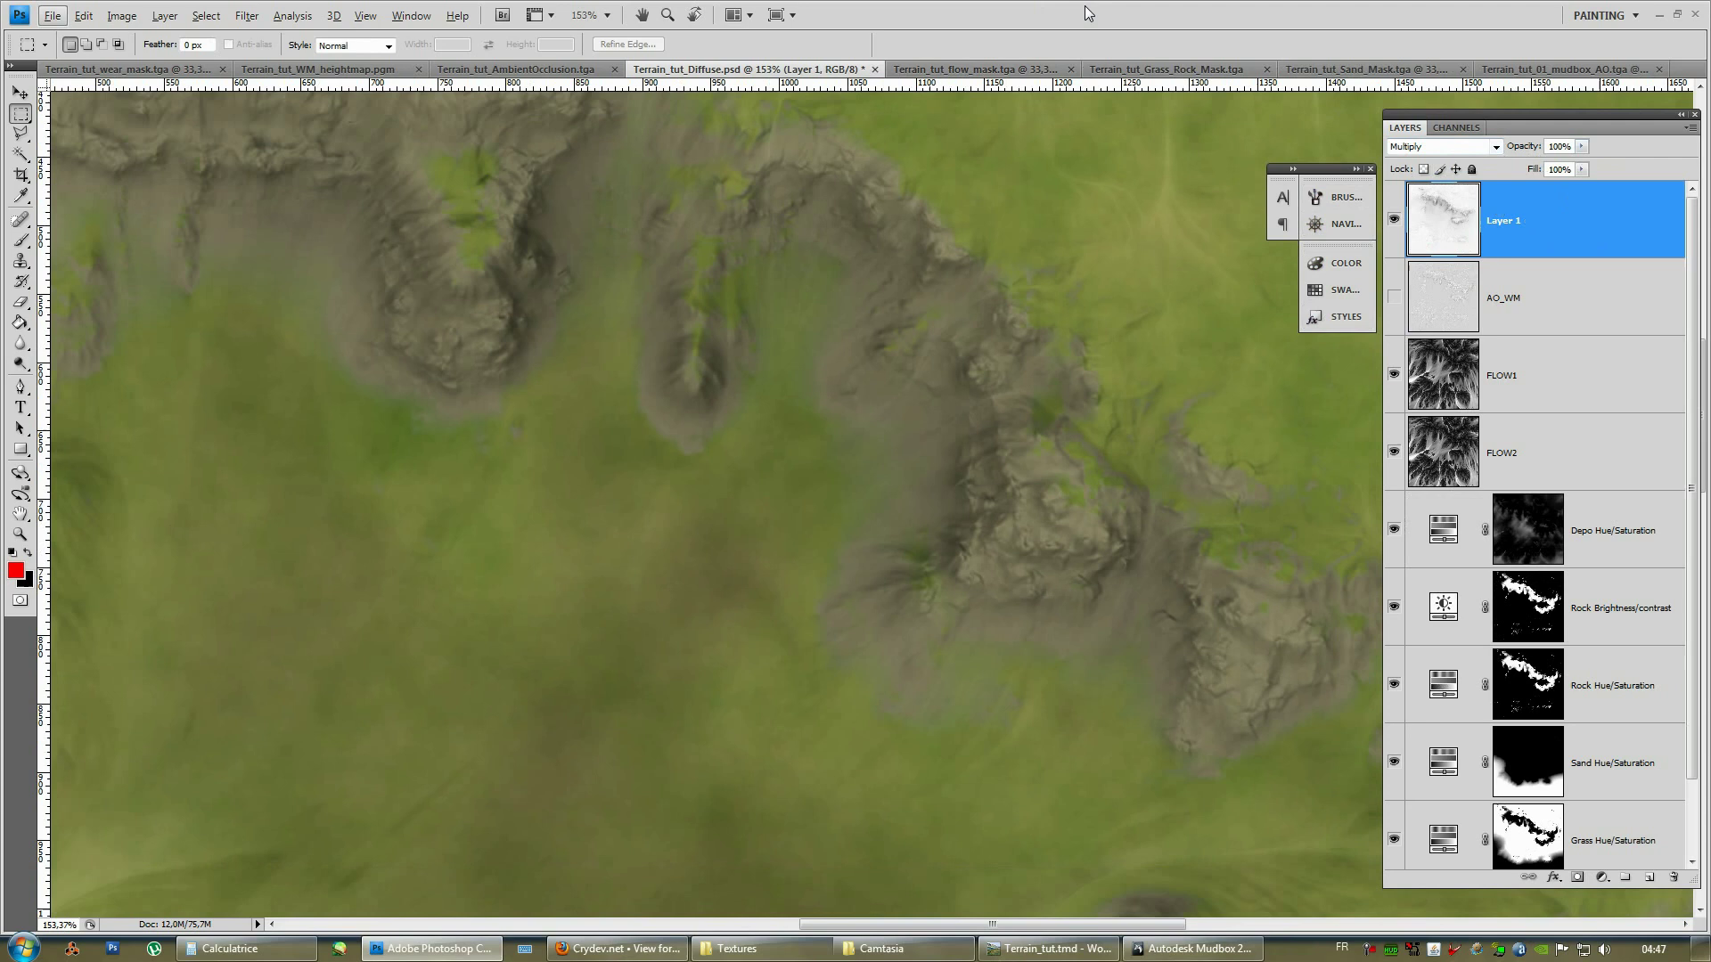
scroll(762, 501, "down", 4, "alt")
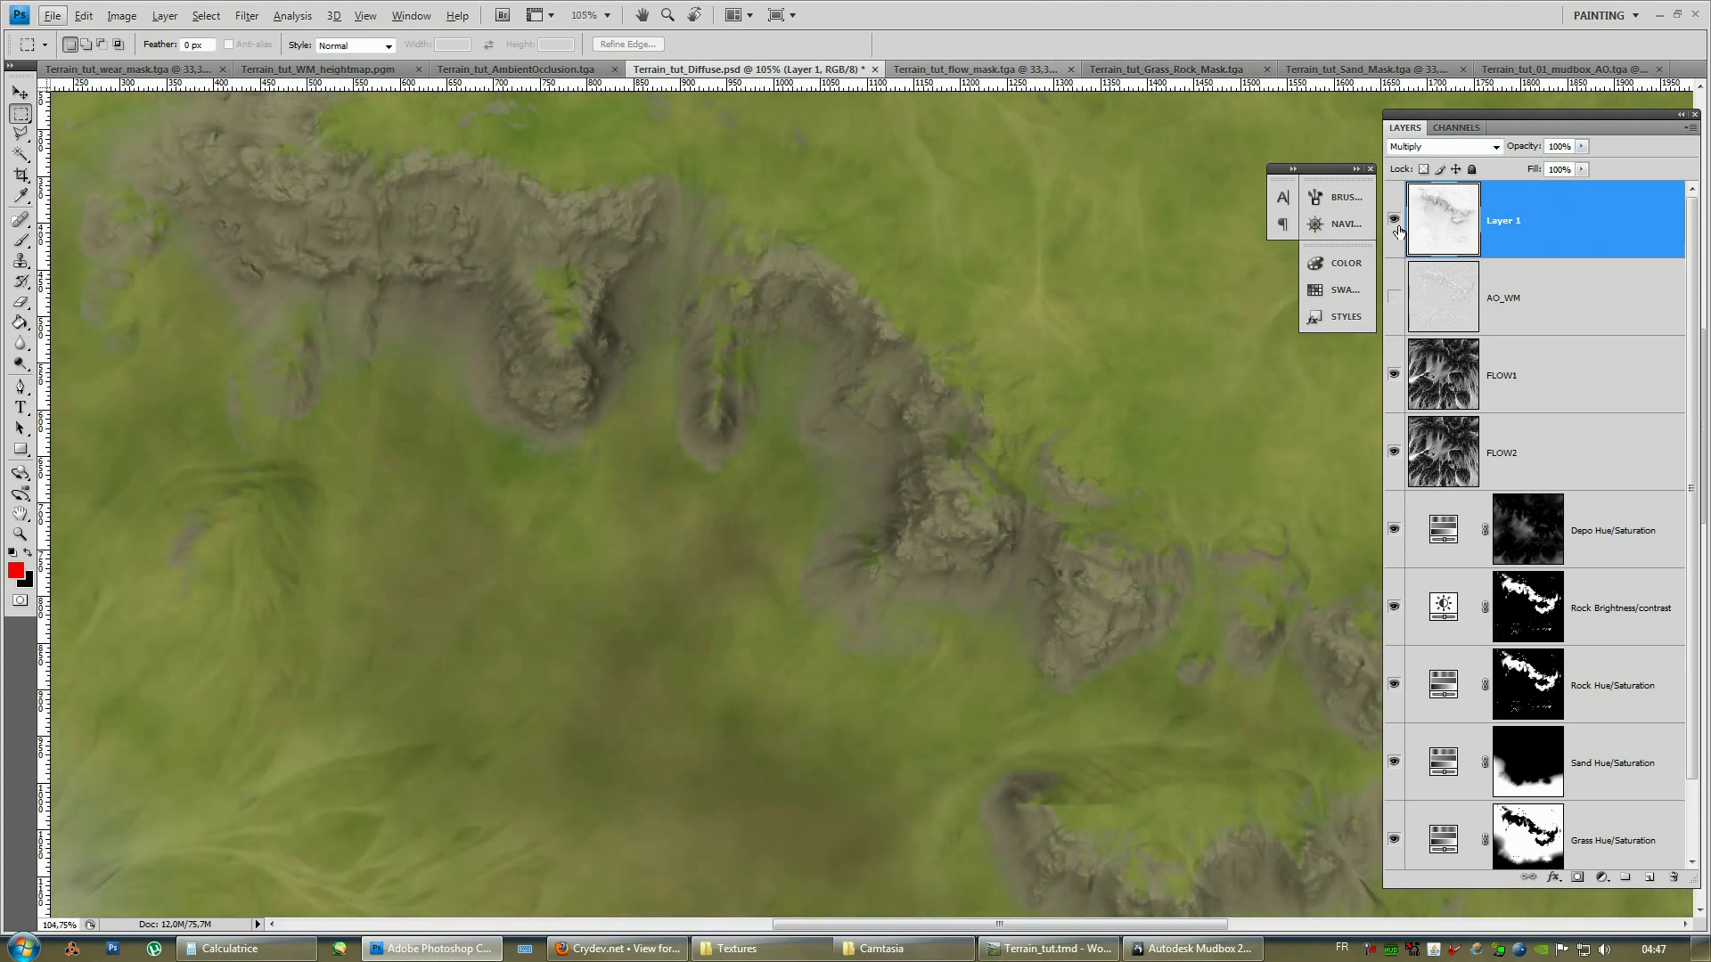
left_click(1394, 297)
left_click(1393, 220)
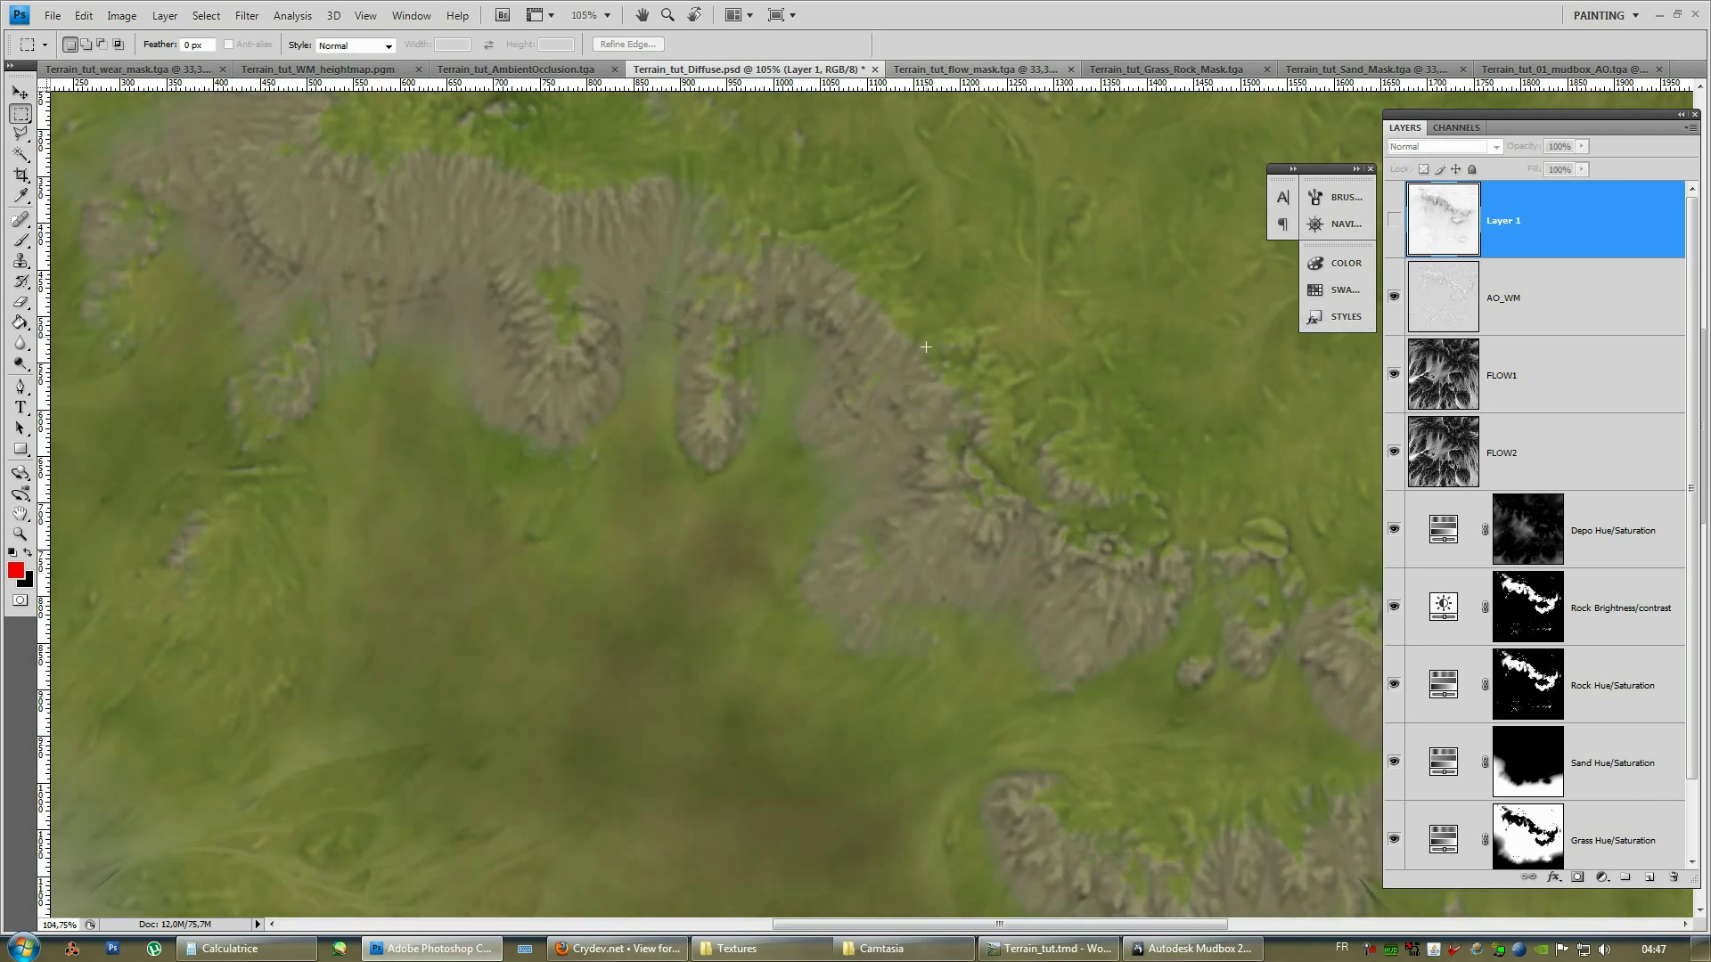
scroll(926, 347, "down", 1, "alt")
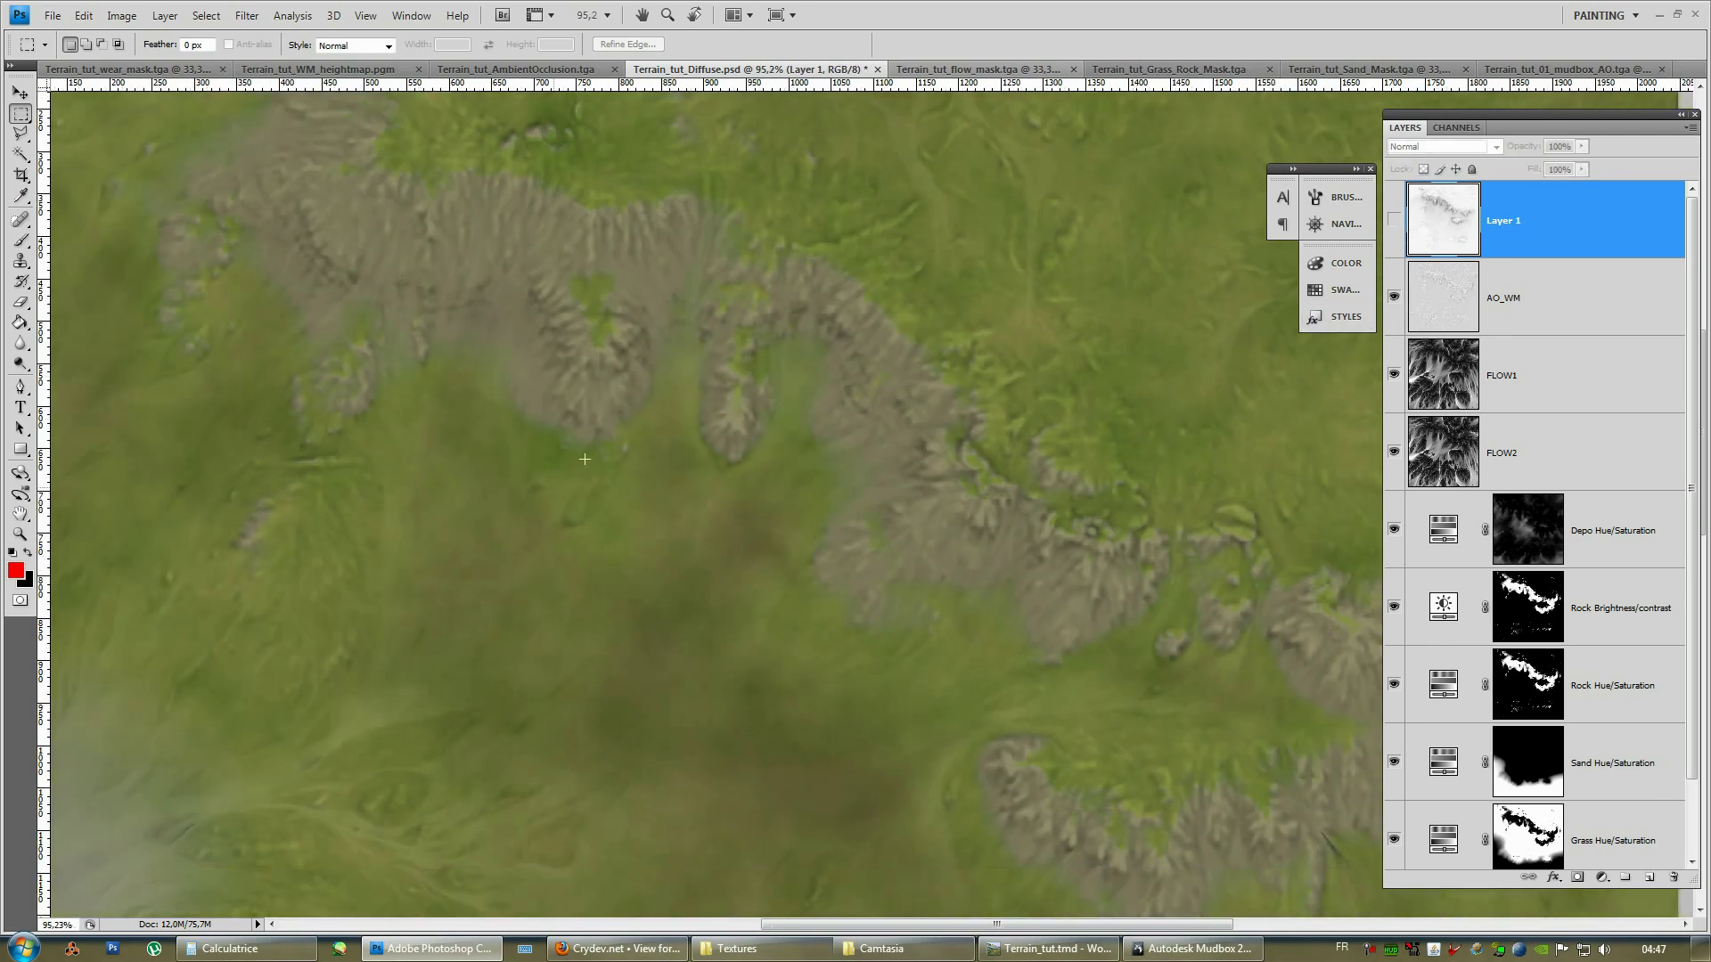
scroll(903, 343, "up", 8, "alt")
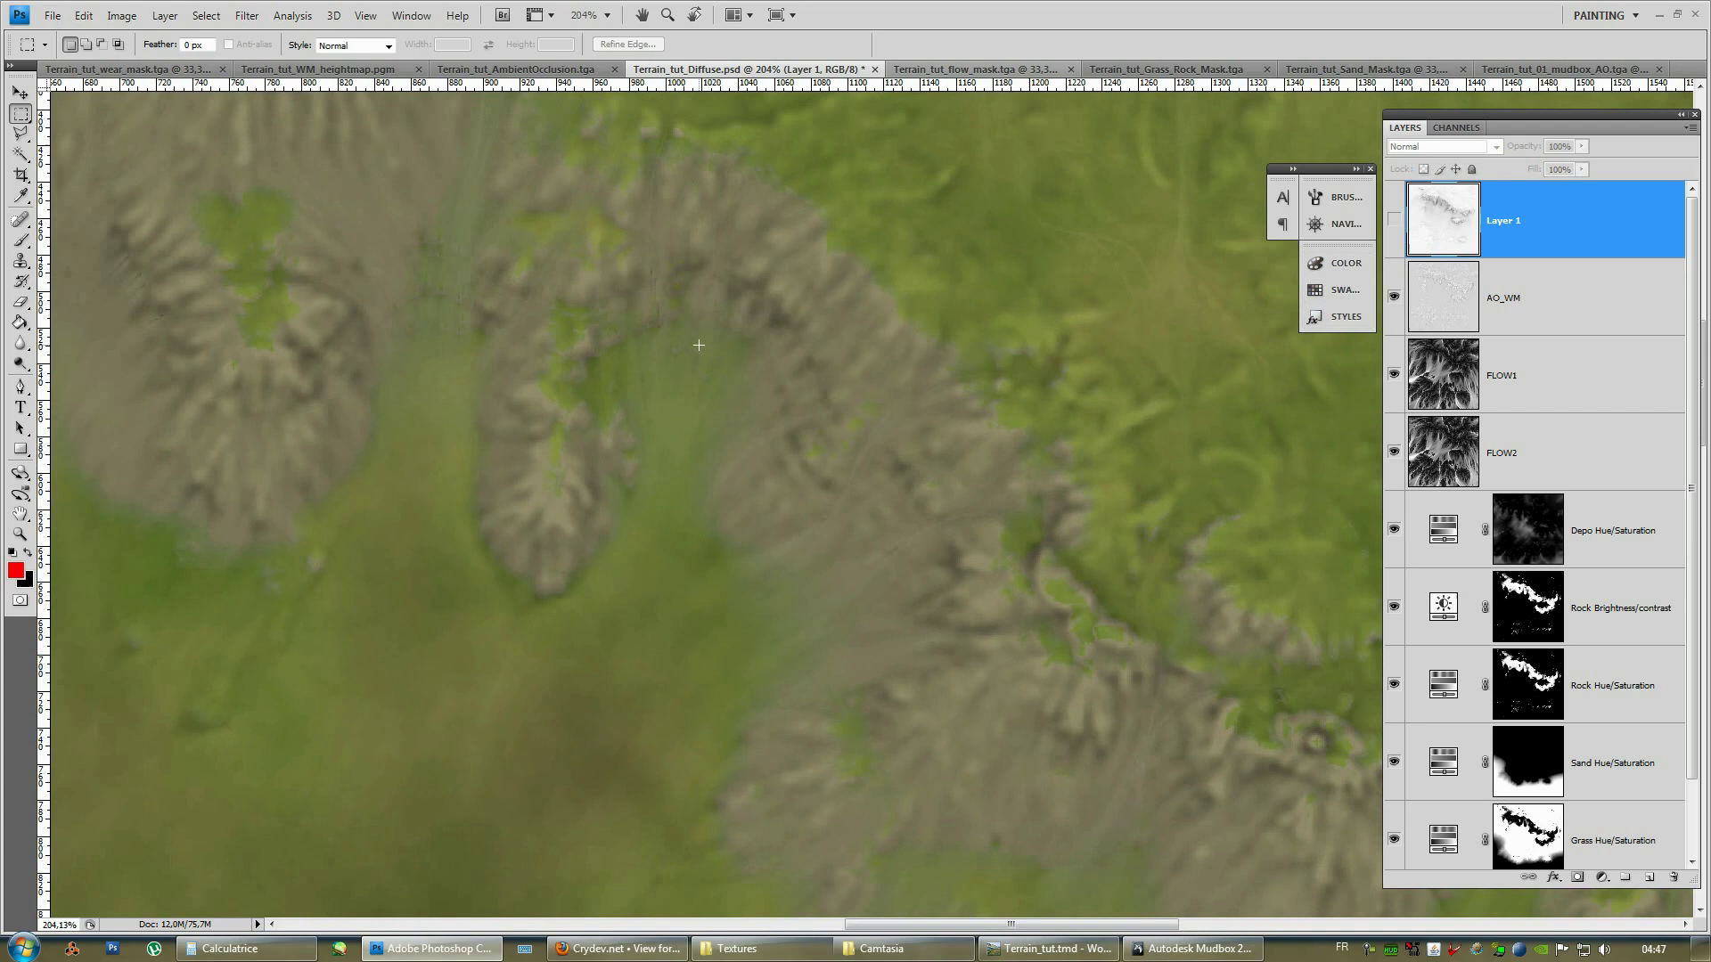
left_click(1393, 220)
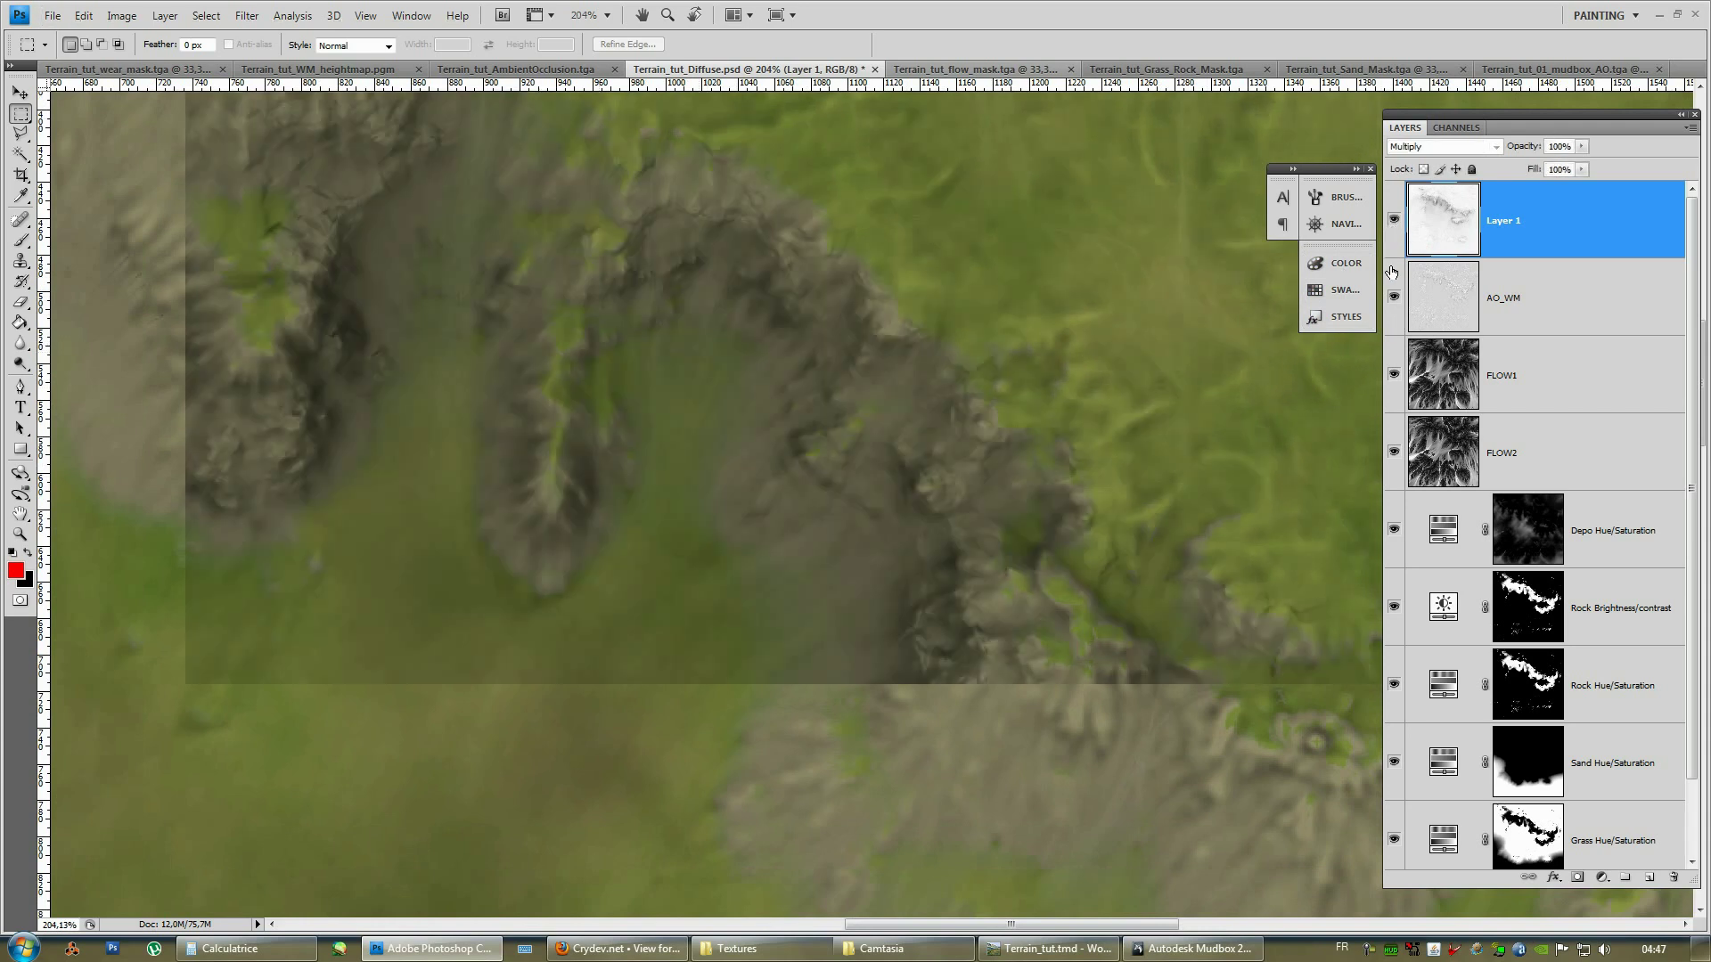
left_click(1393, 297)
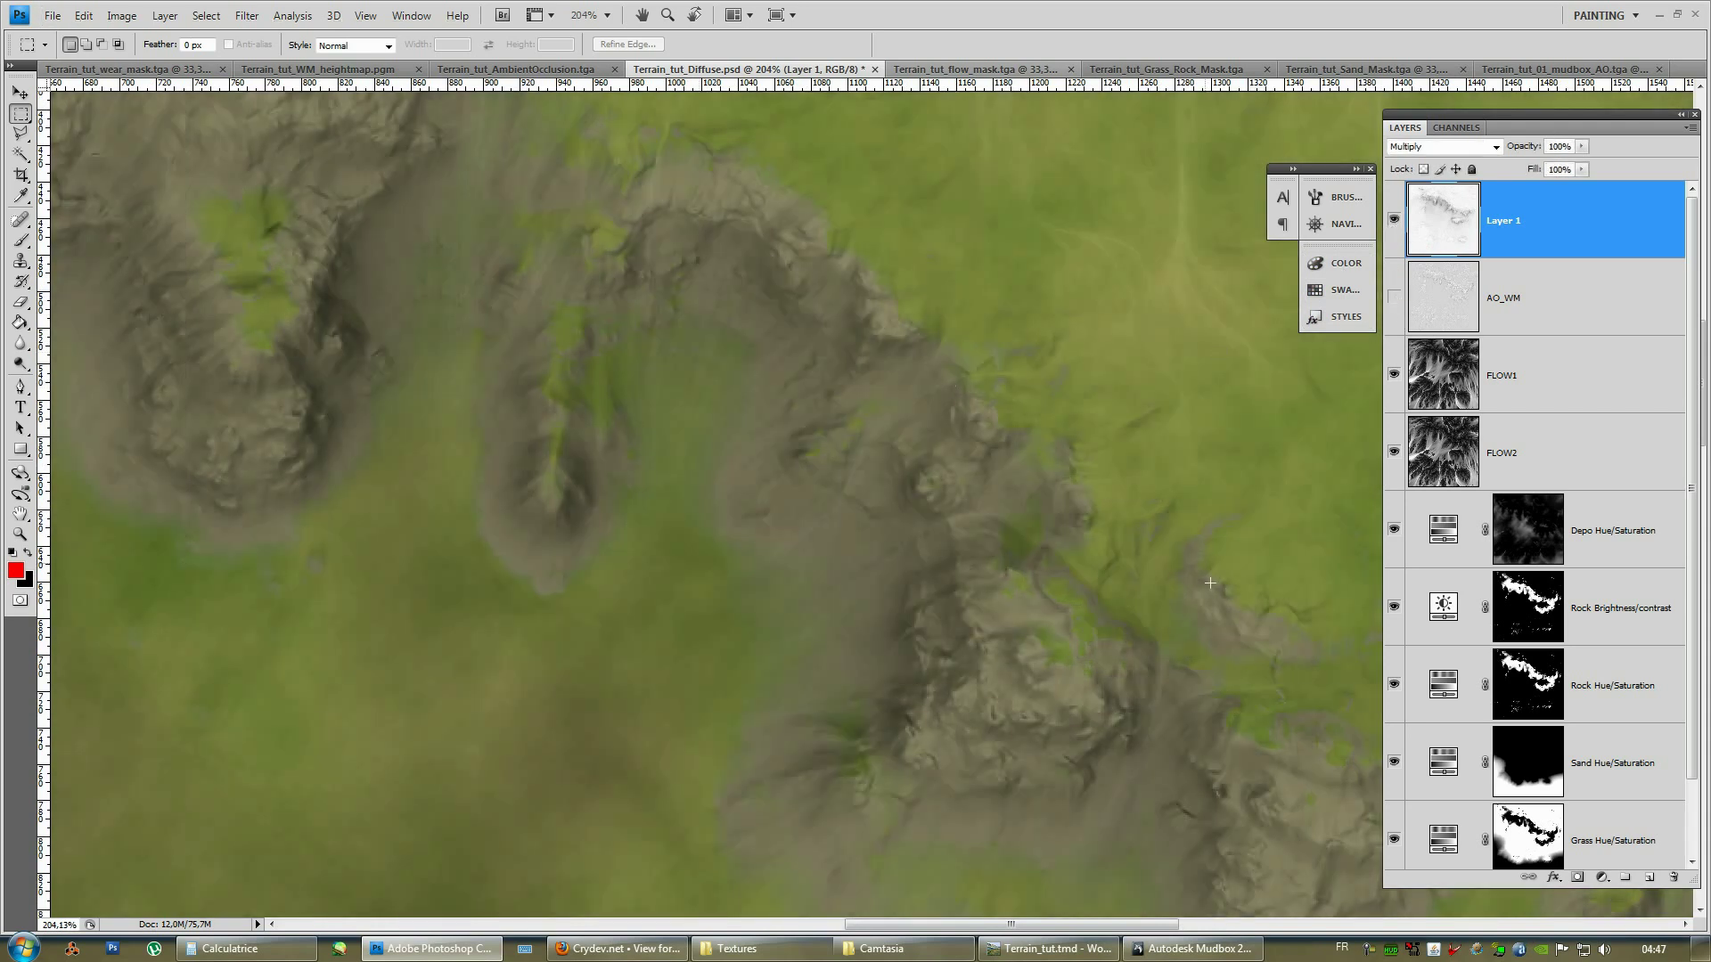
Pan across the rocky terrain to inspect the strengthened occlusion shading.
scroll(1210, 583, "up", 3, "alt")
key("space")
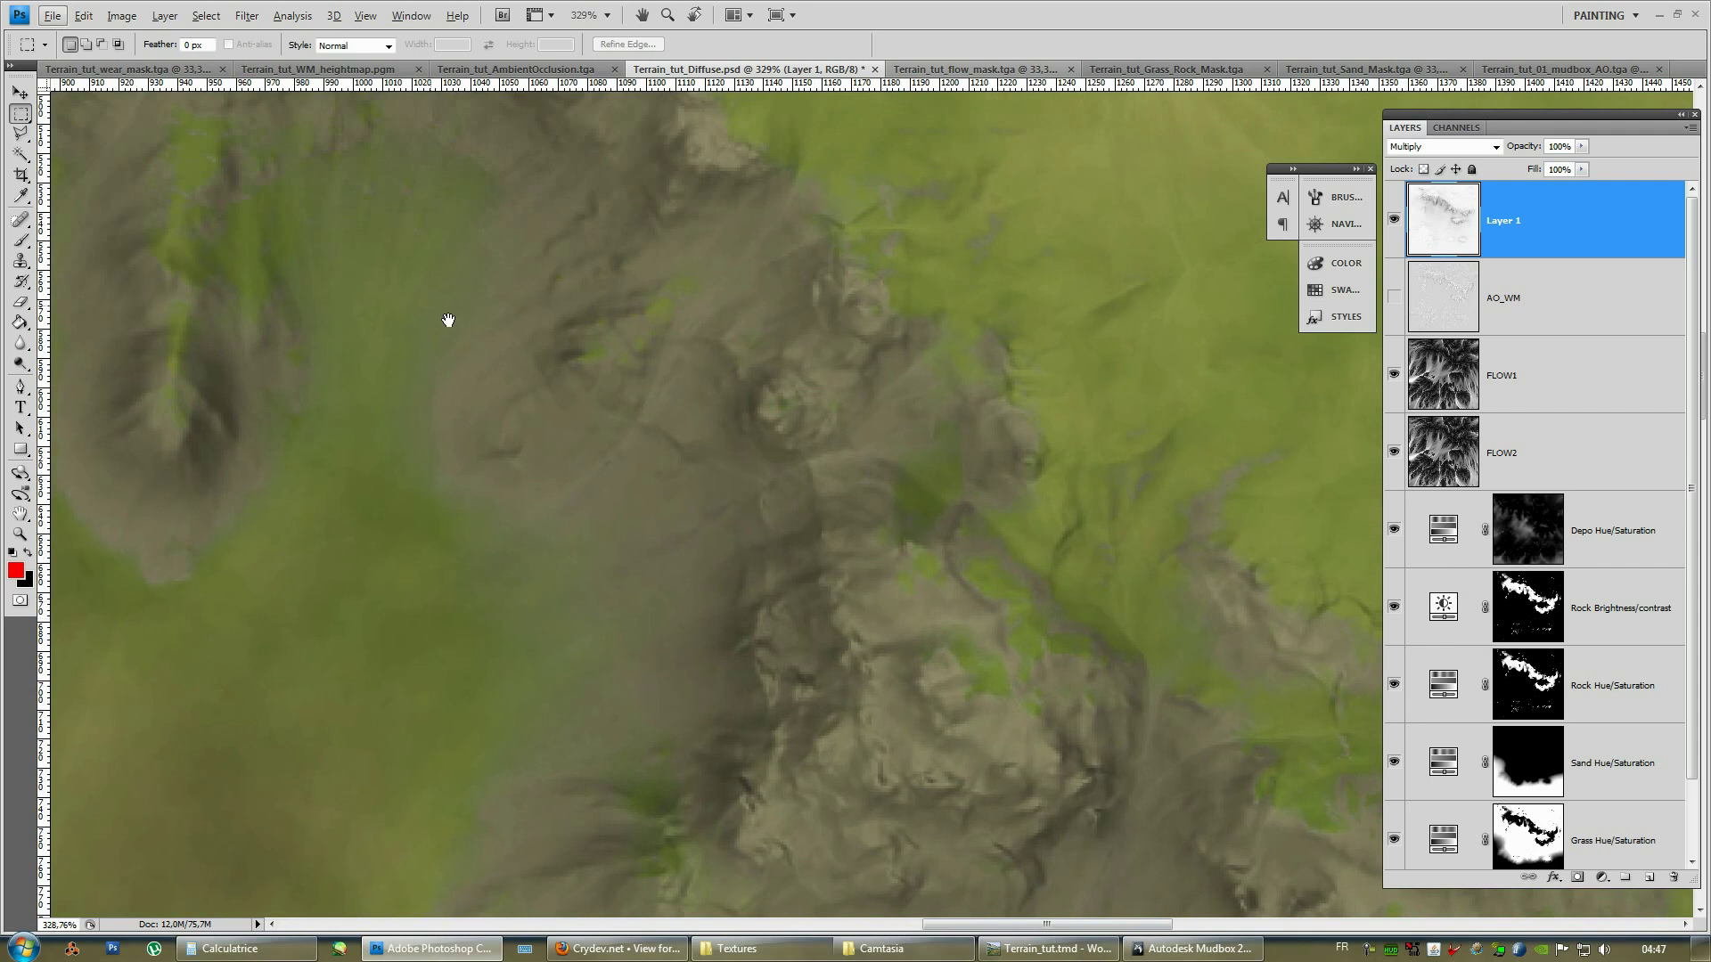
left_click_drag(165, 224, 1008, 485)
left_click_drag(401, 294, 992, 591)
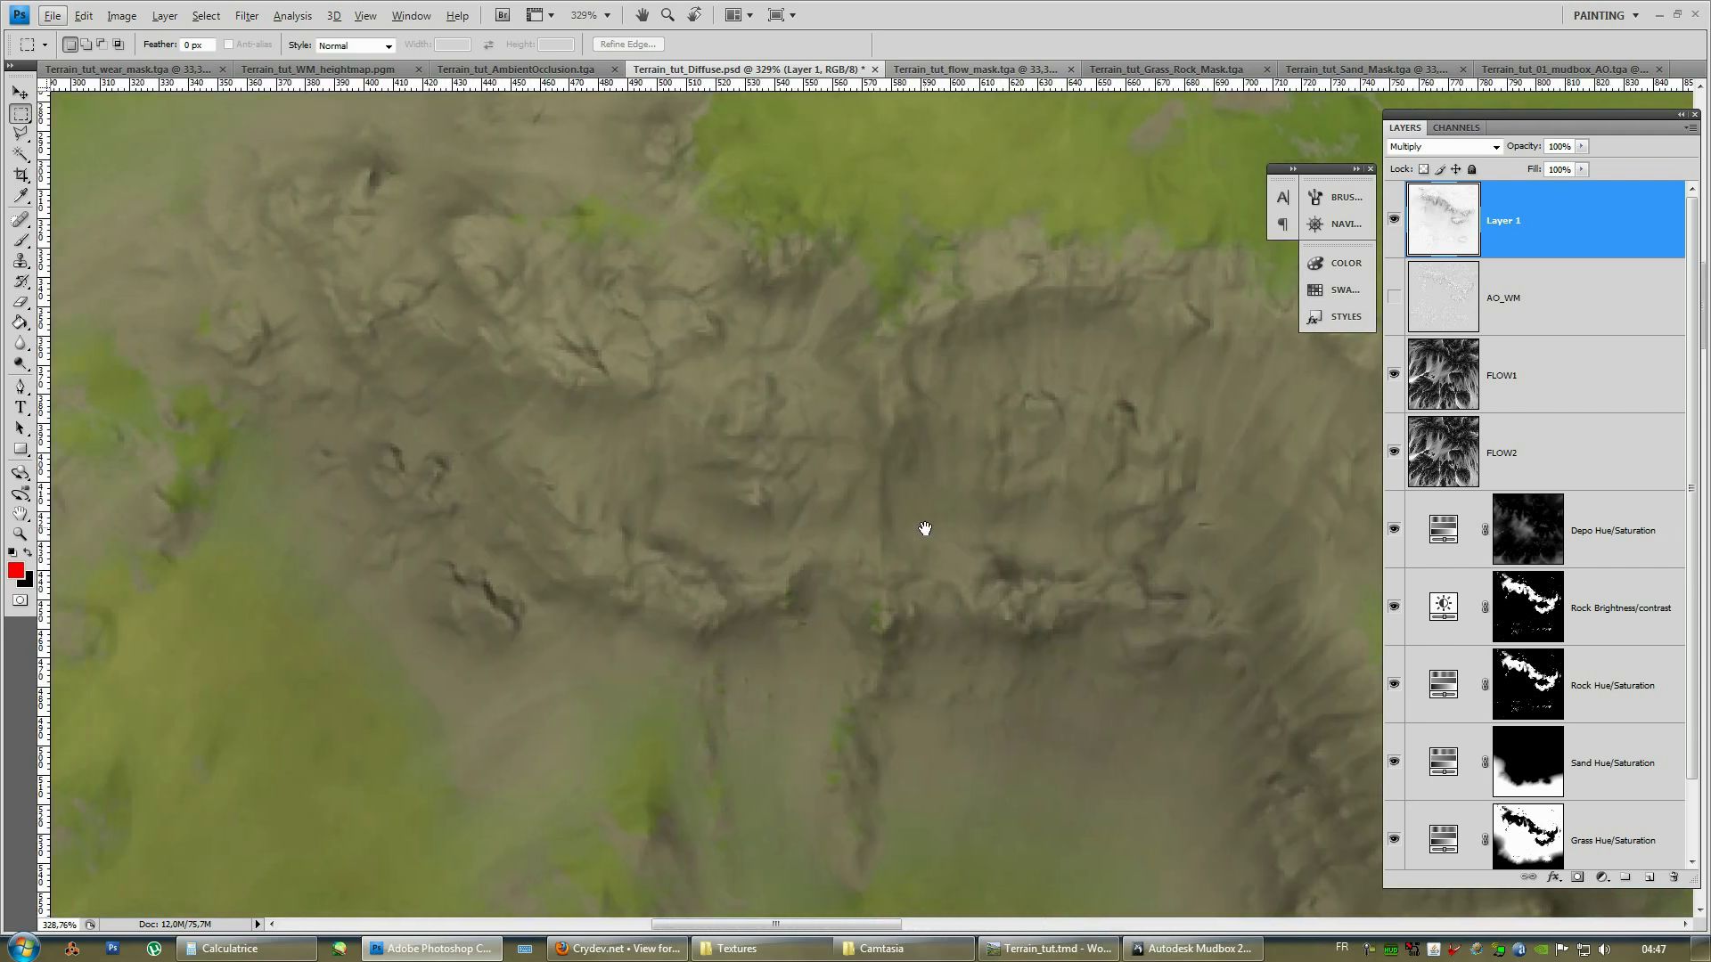
left_click_drag(924, 531, 344, 454)
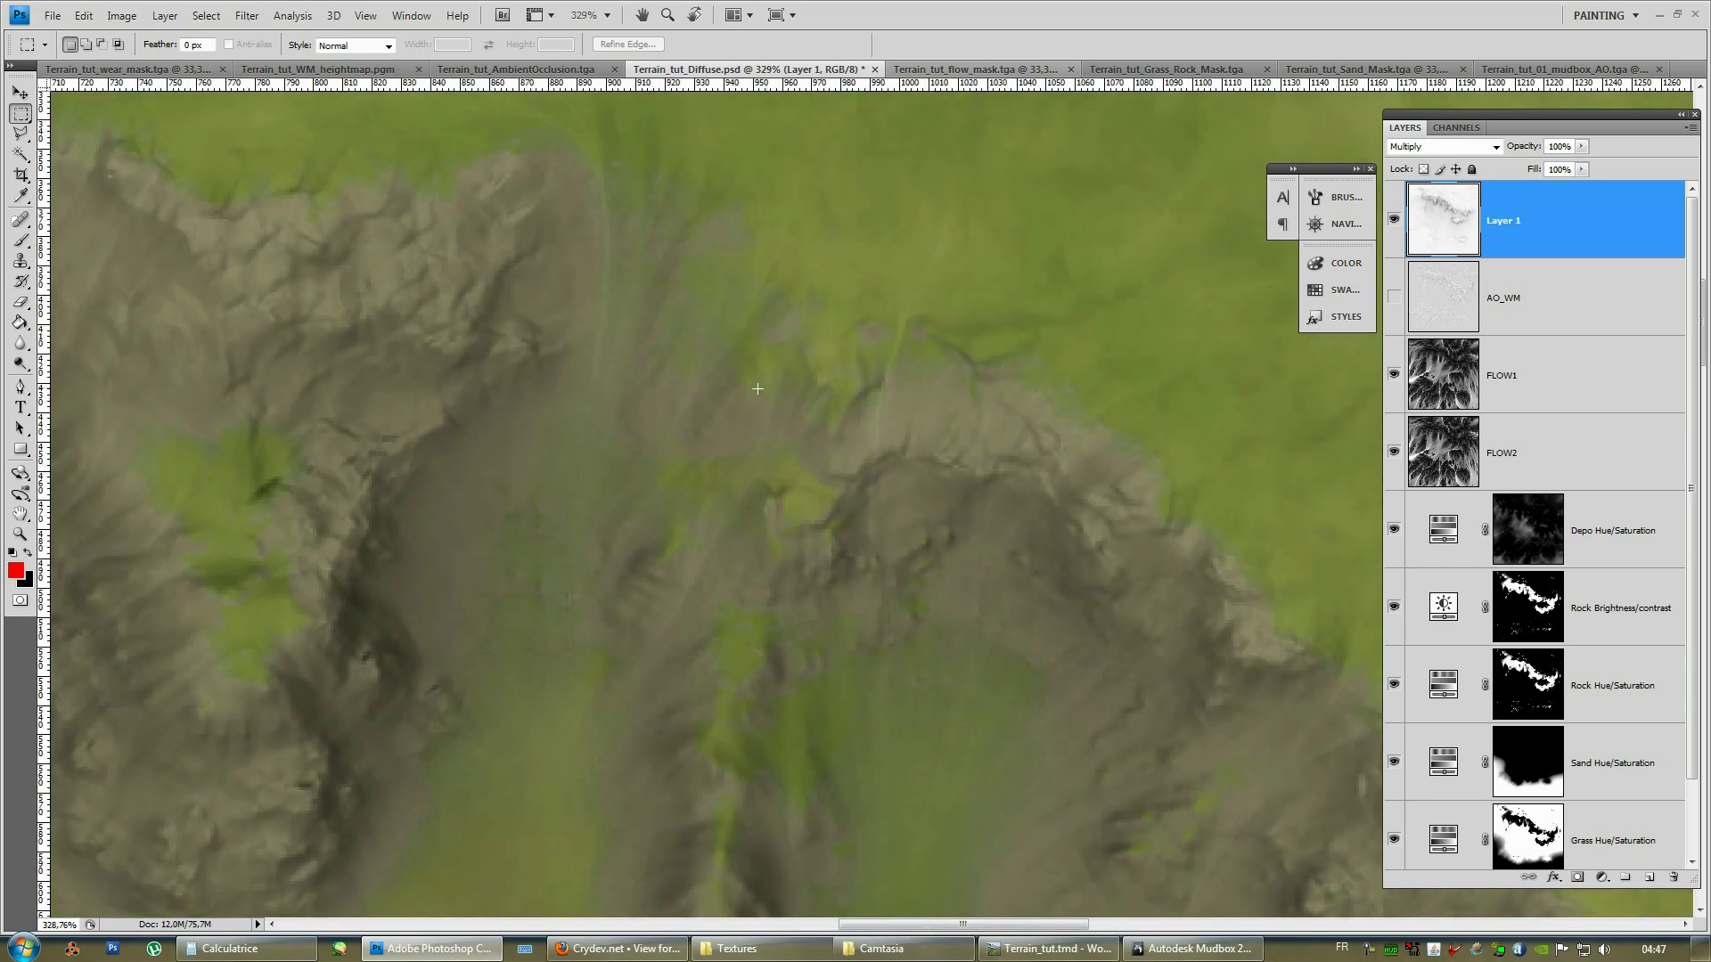
scroll(733, 403, "down", 3, "alt")
left_click_drag(451, 366, 477, 393)
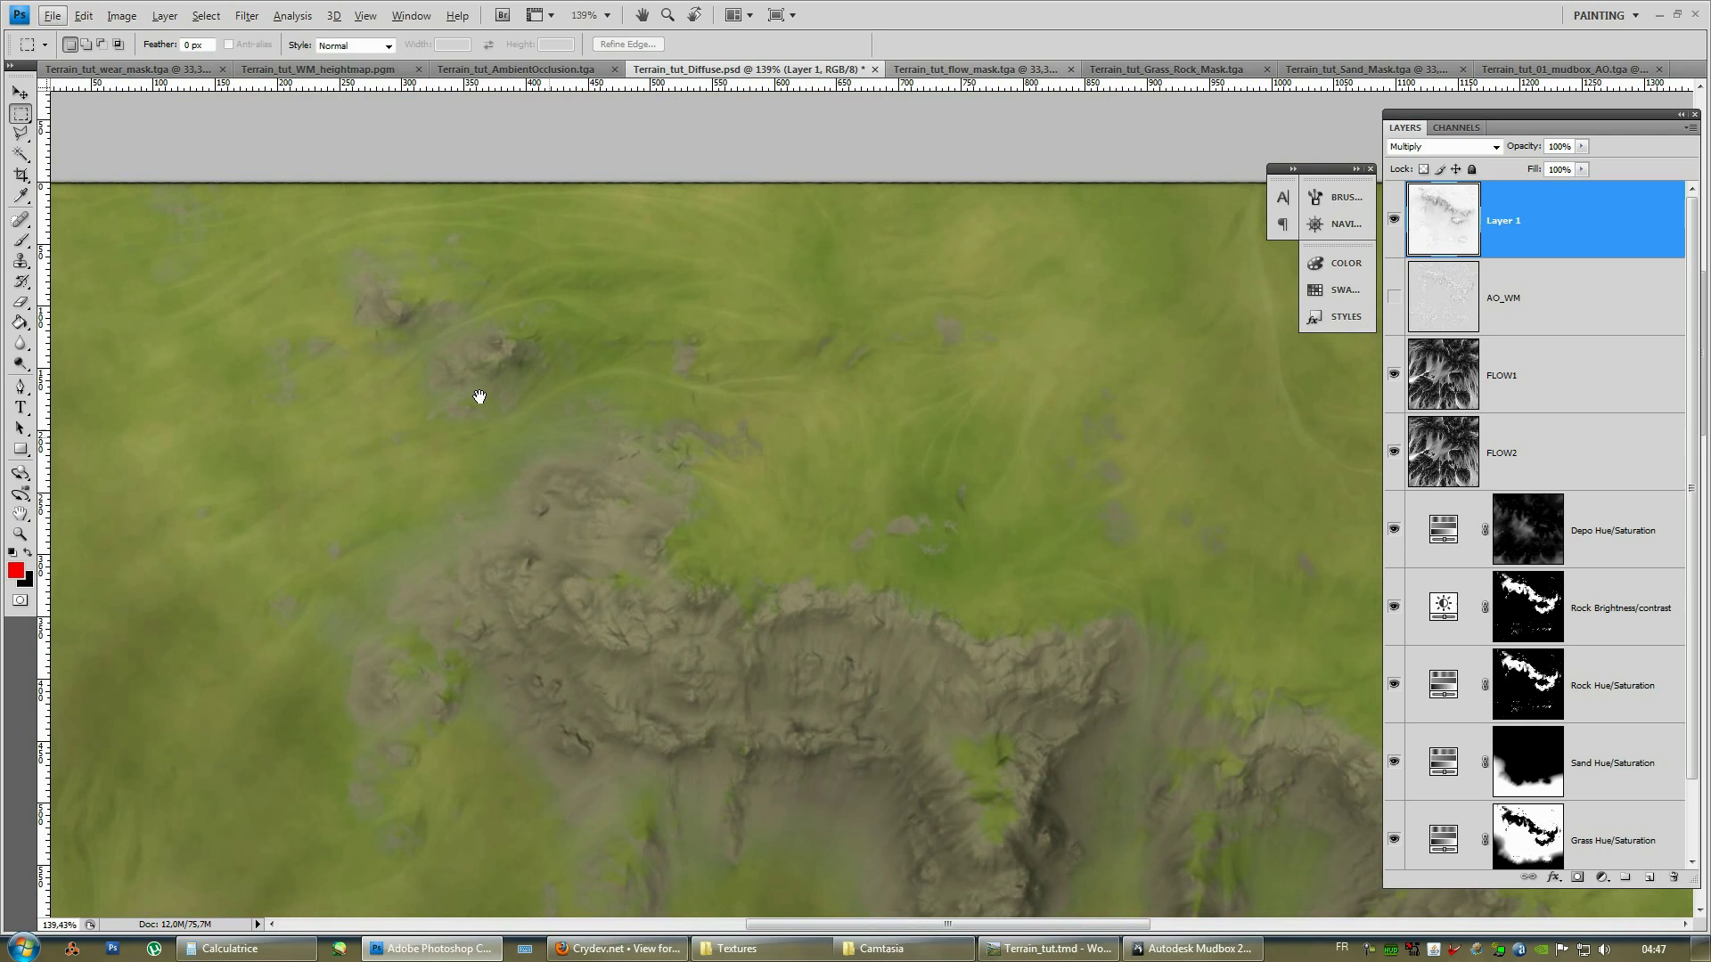
left_click_drag(631, 480, 481, 427)
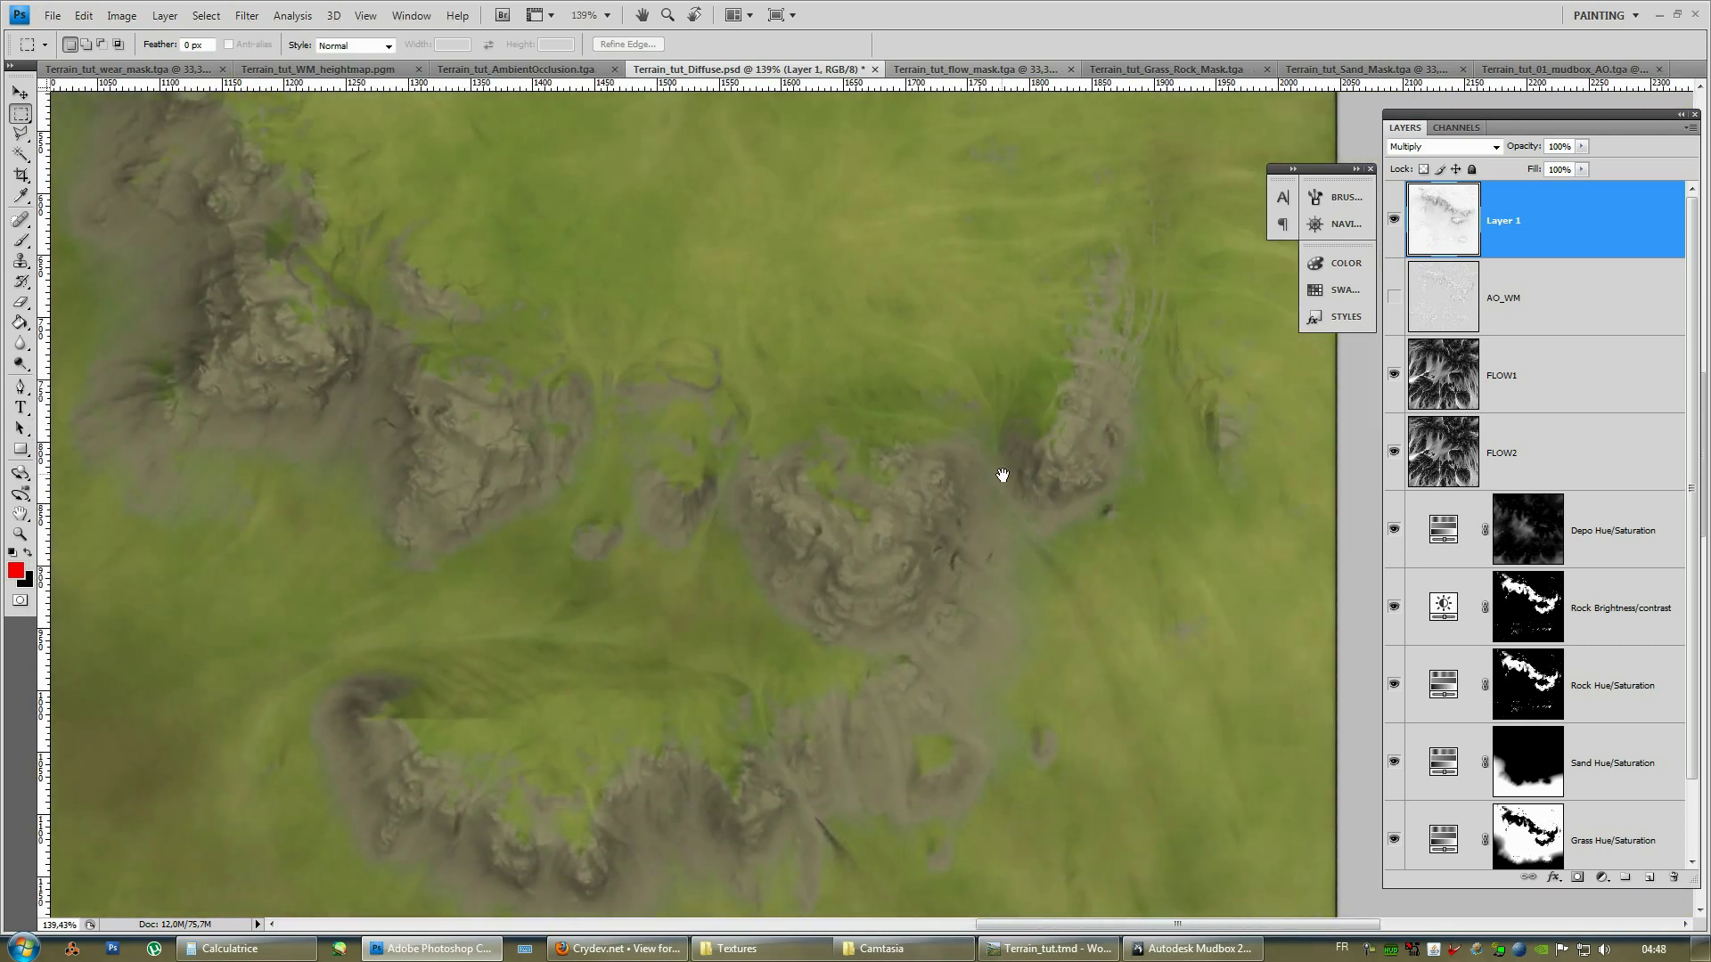
scroll(885, 547, "up", 14, "alt")
scroll(891, 524, "down", 3, "alt")
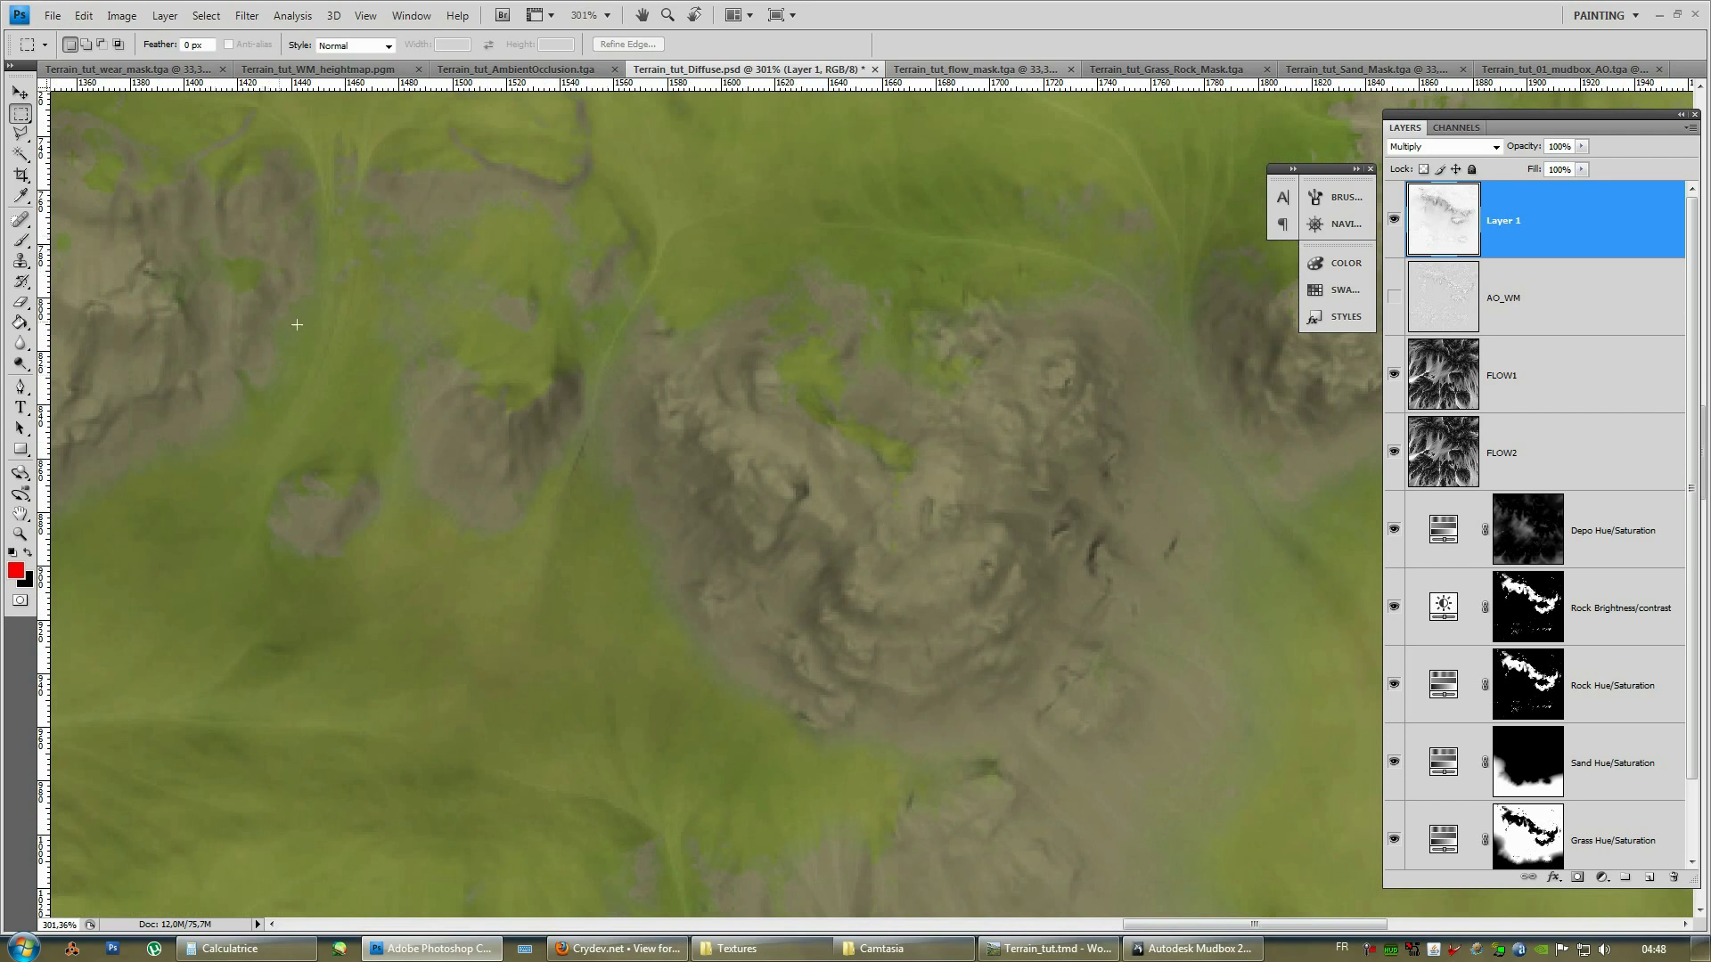
left_click_drag(402, 314, 951, 397)
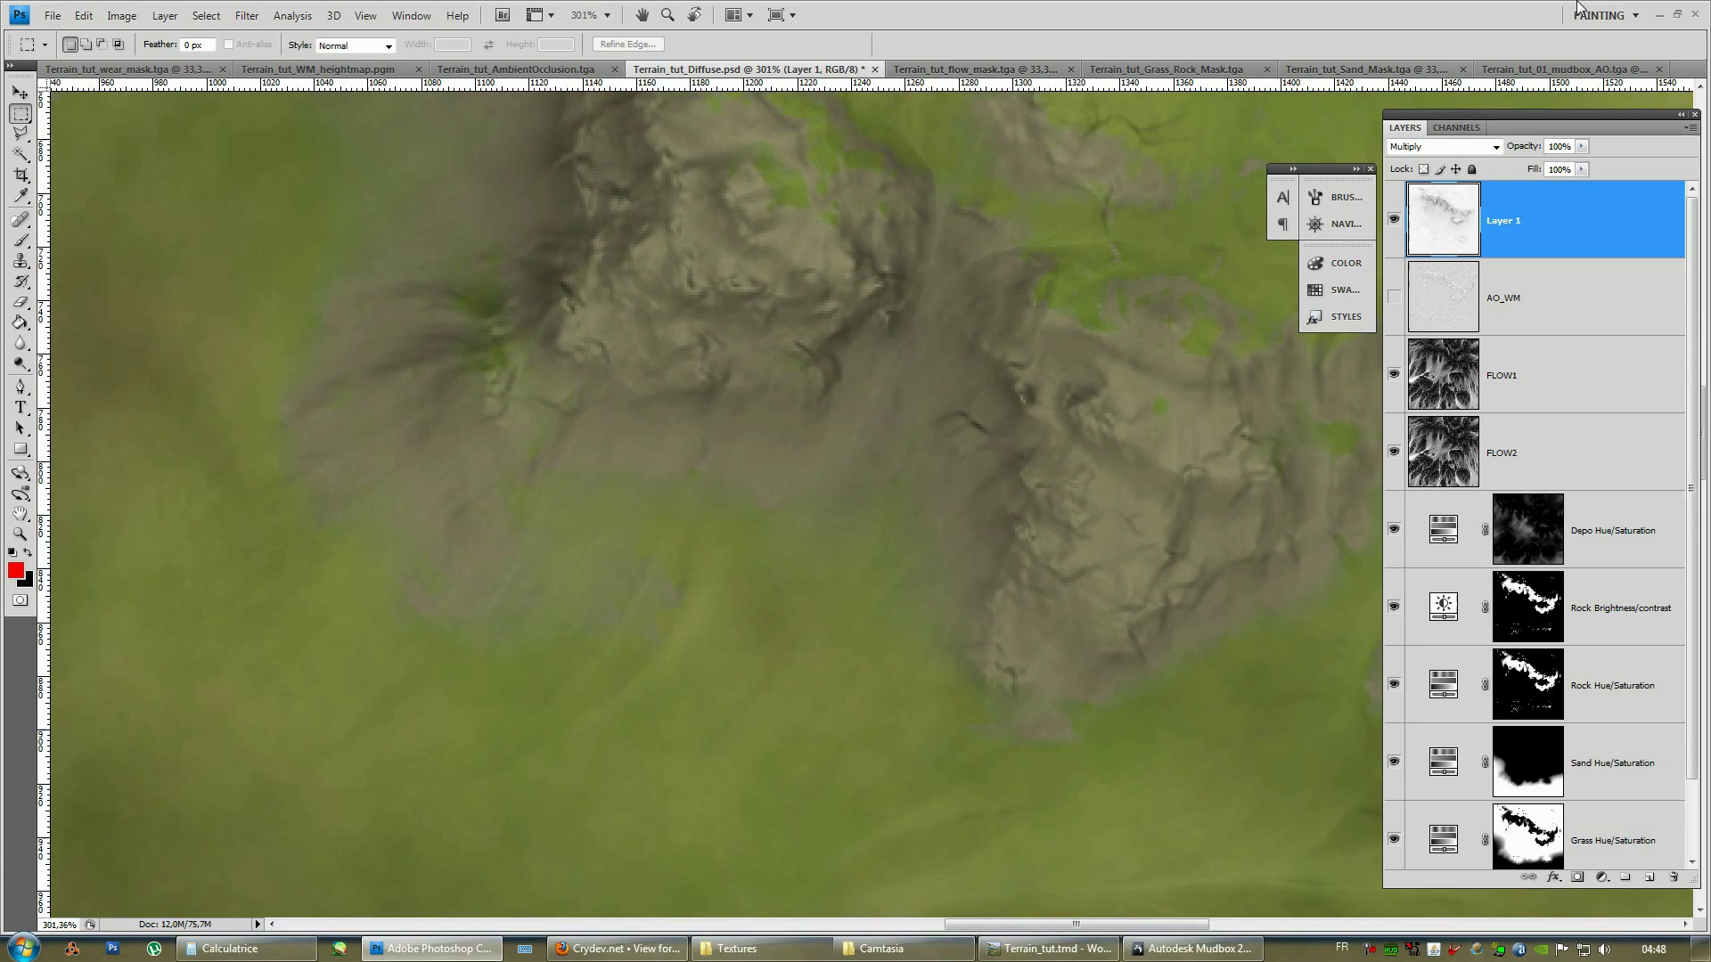
Return to Mudbox and open My Extraction Operation 1's Ambient Occlusion Map settings.
left_click(1659, 15)
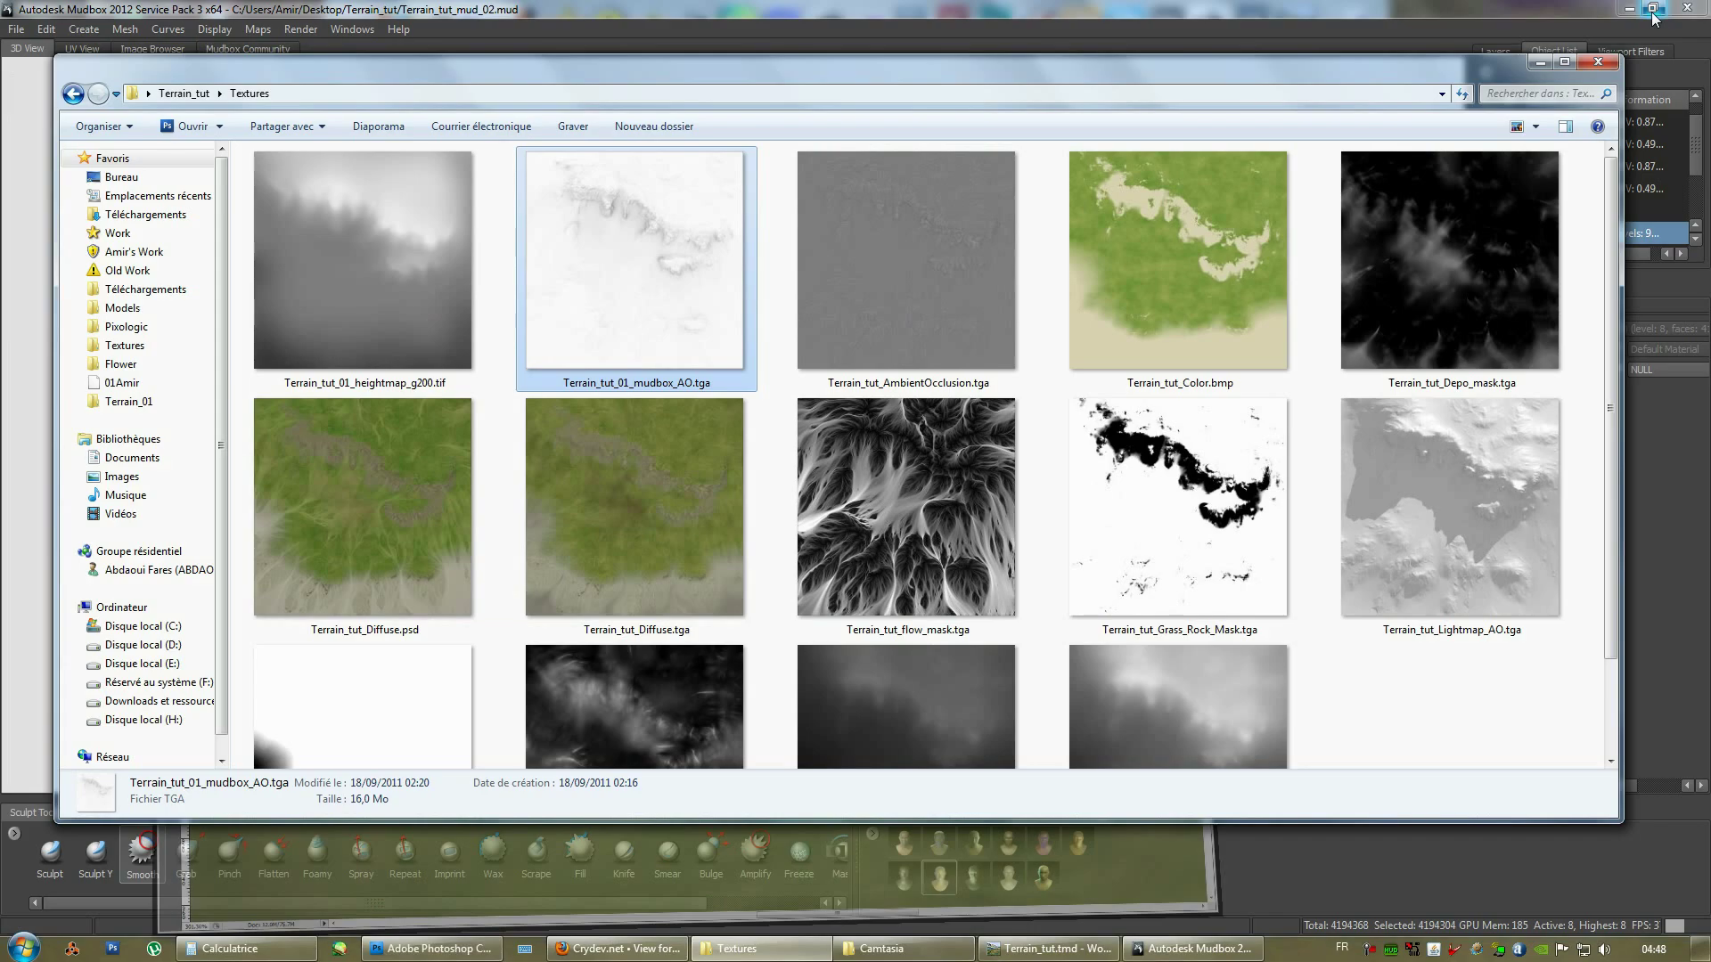
left_click(1544, 60)
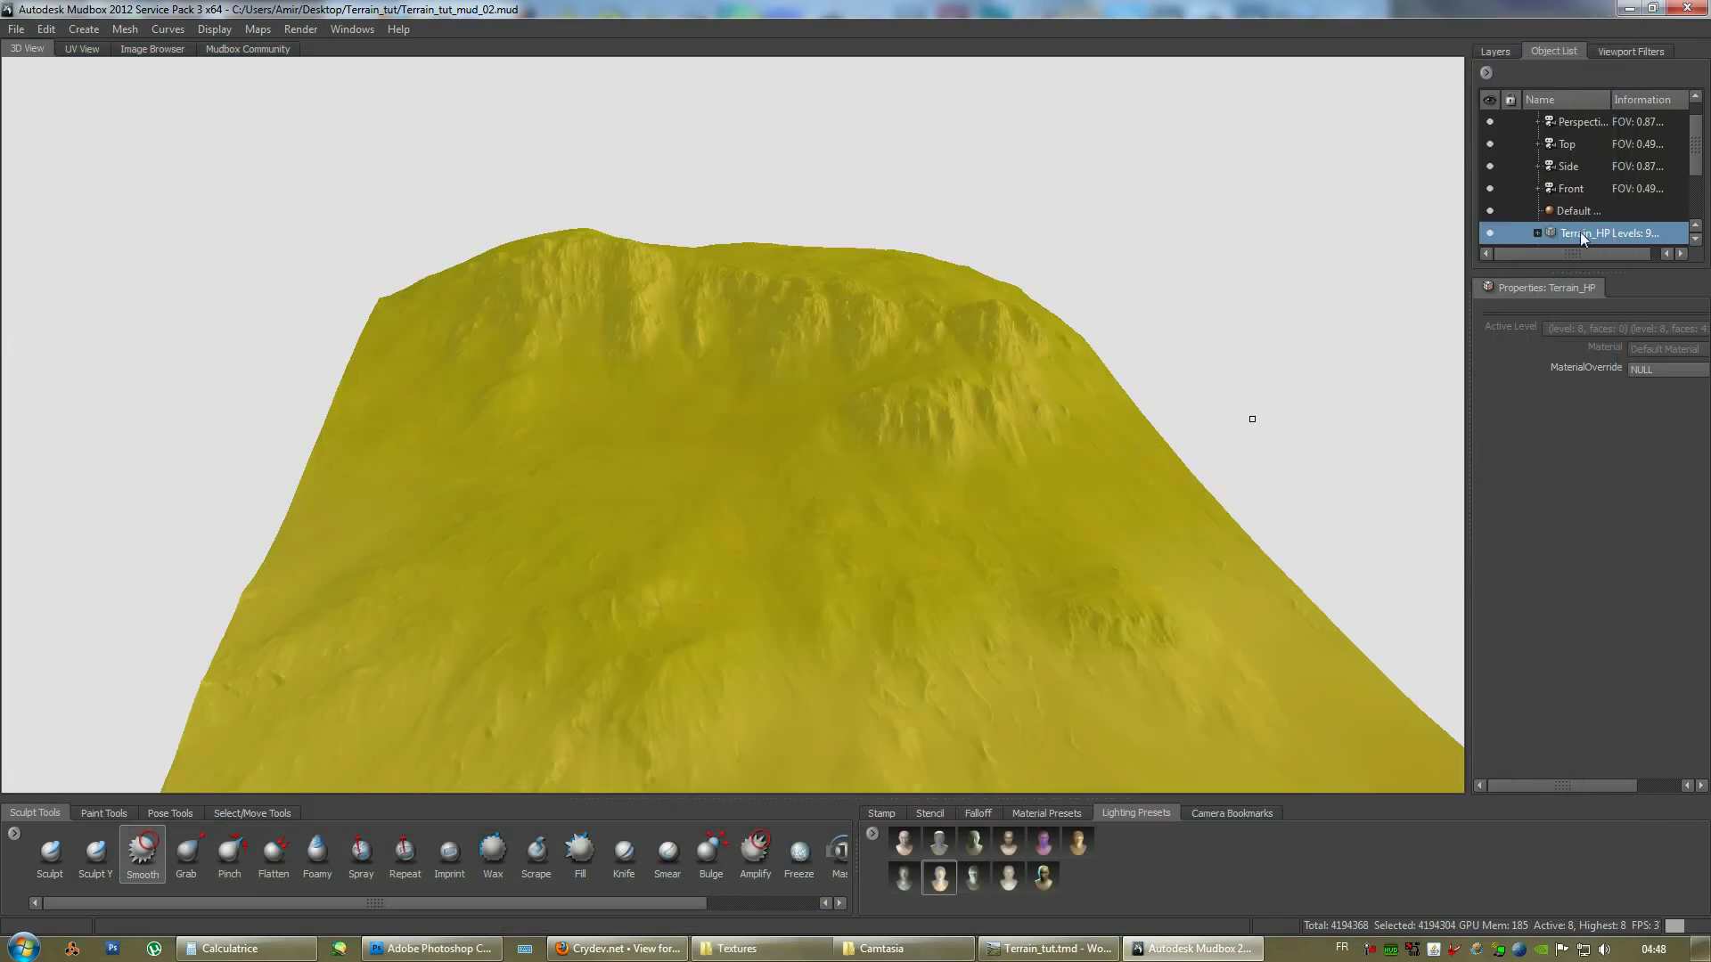
left_click(257, 29)
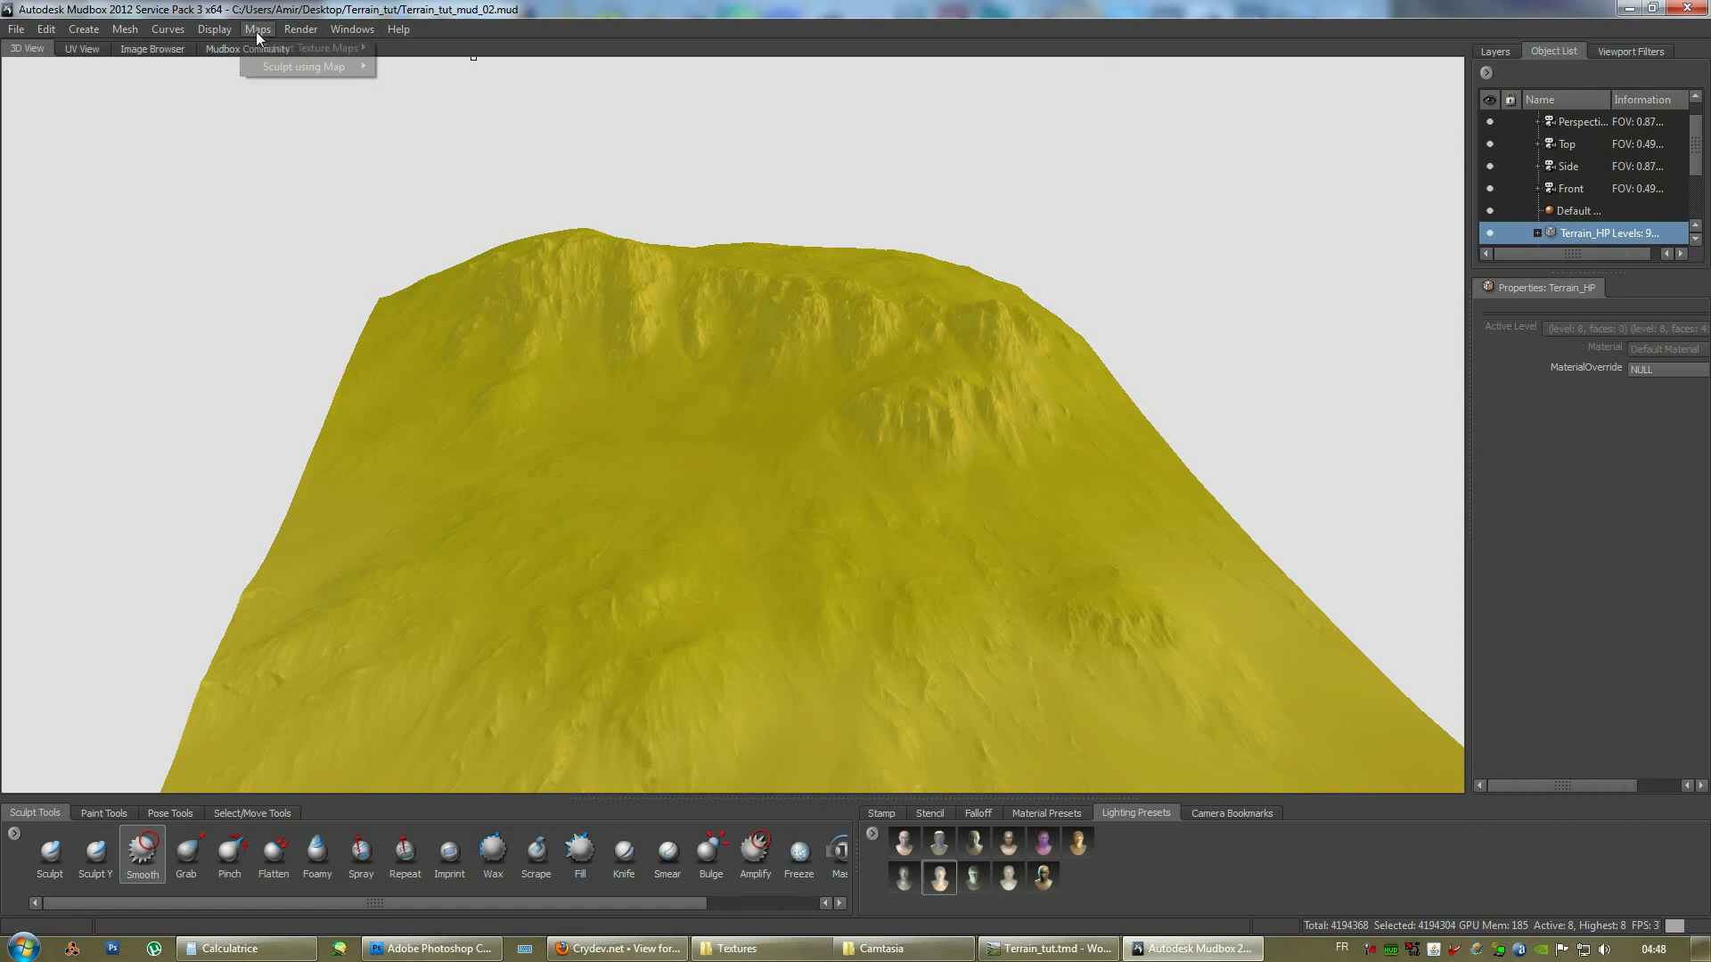
mouse_move(274, 52)
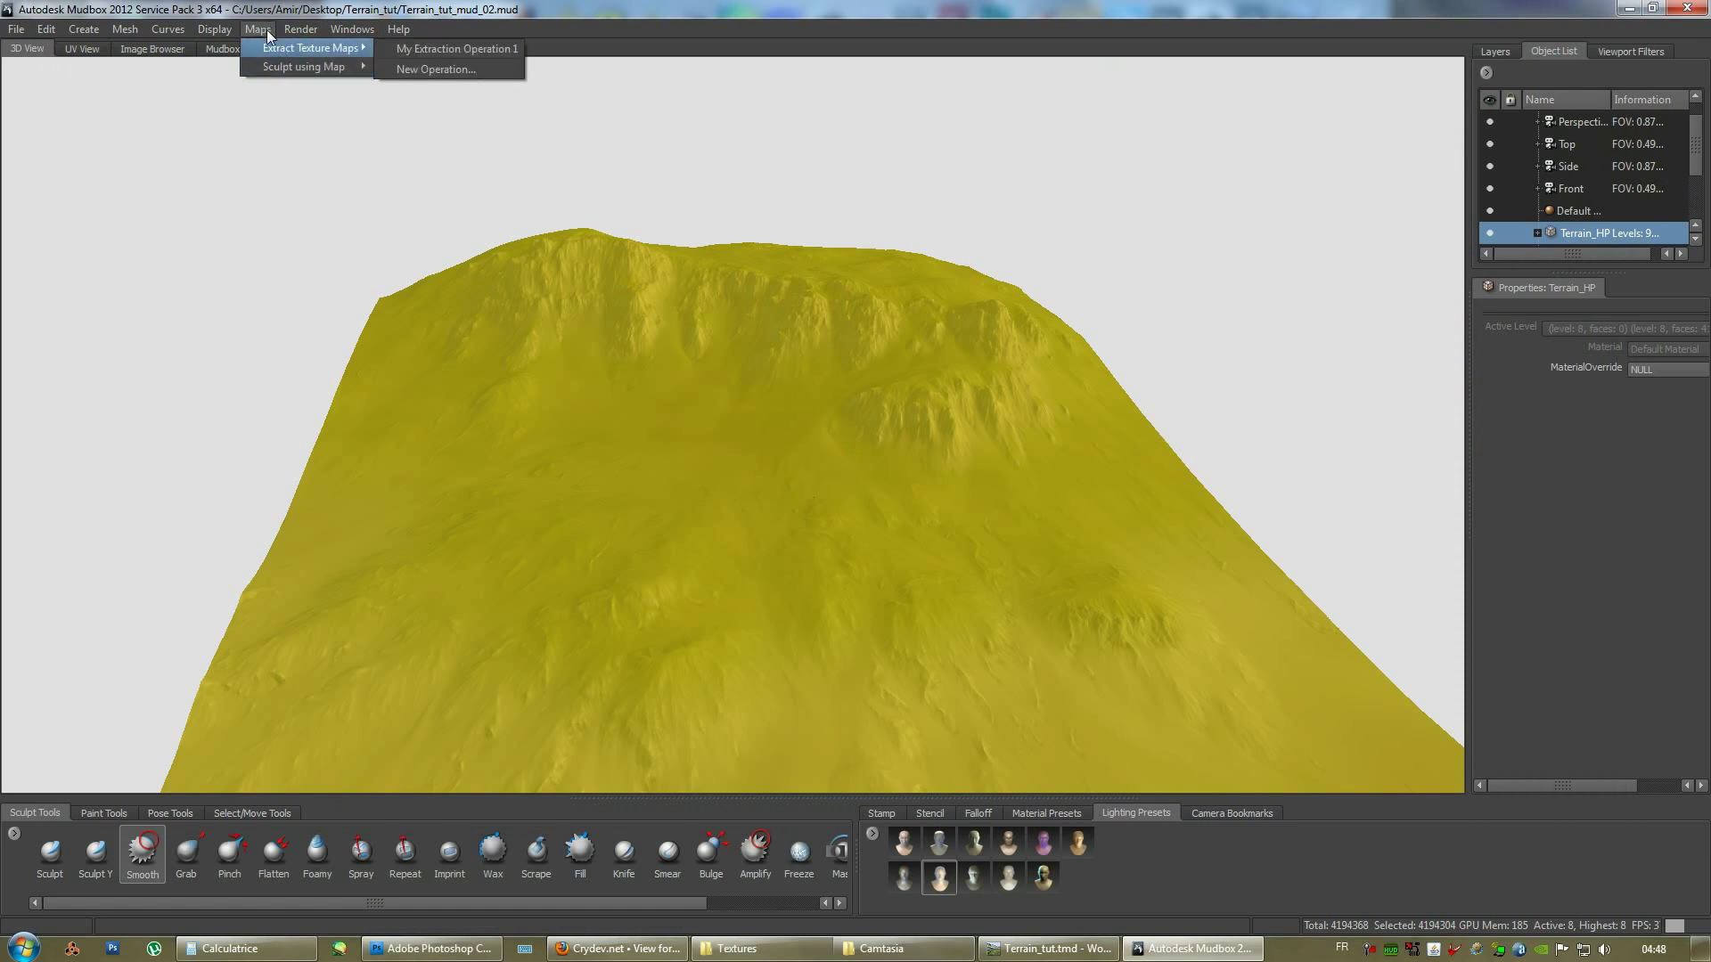
left_click(436, 48)
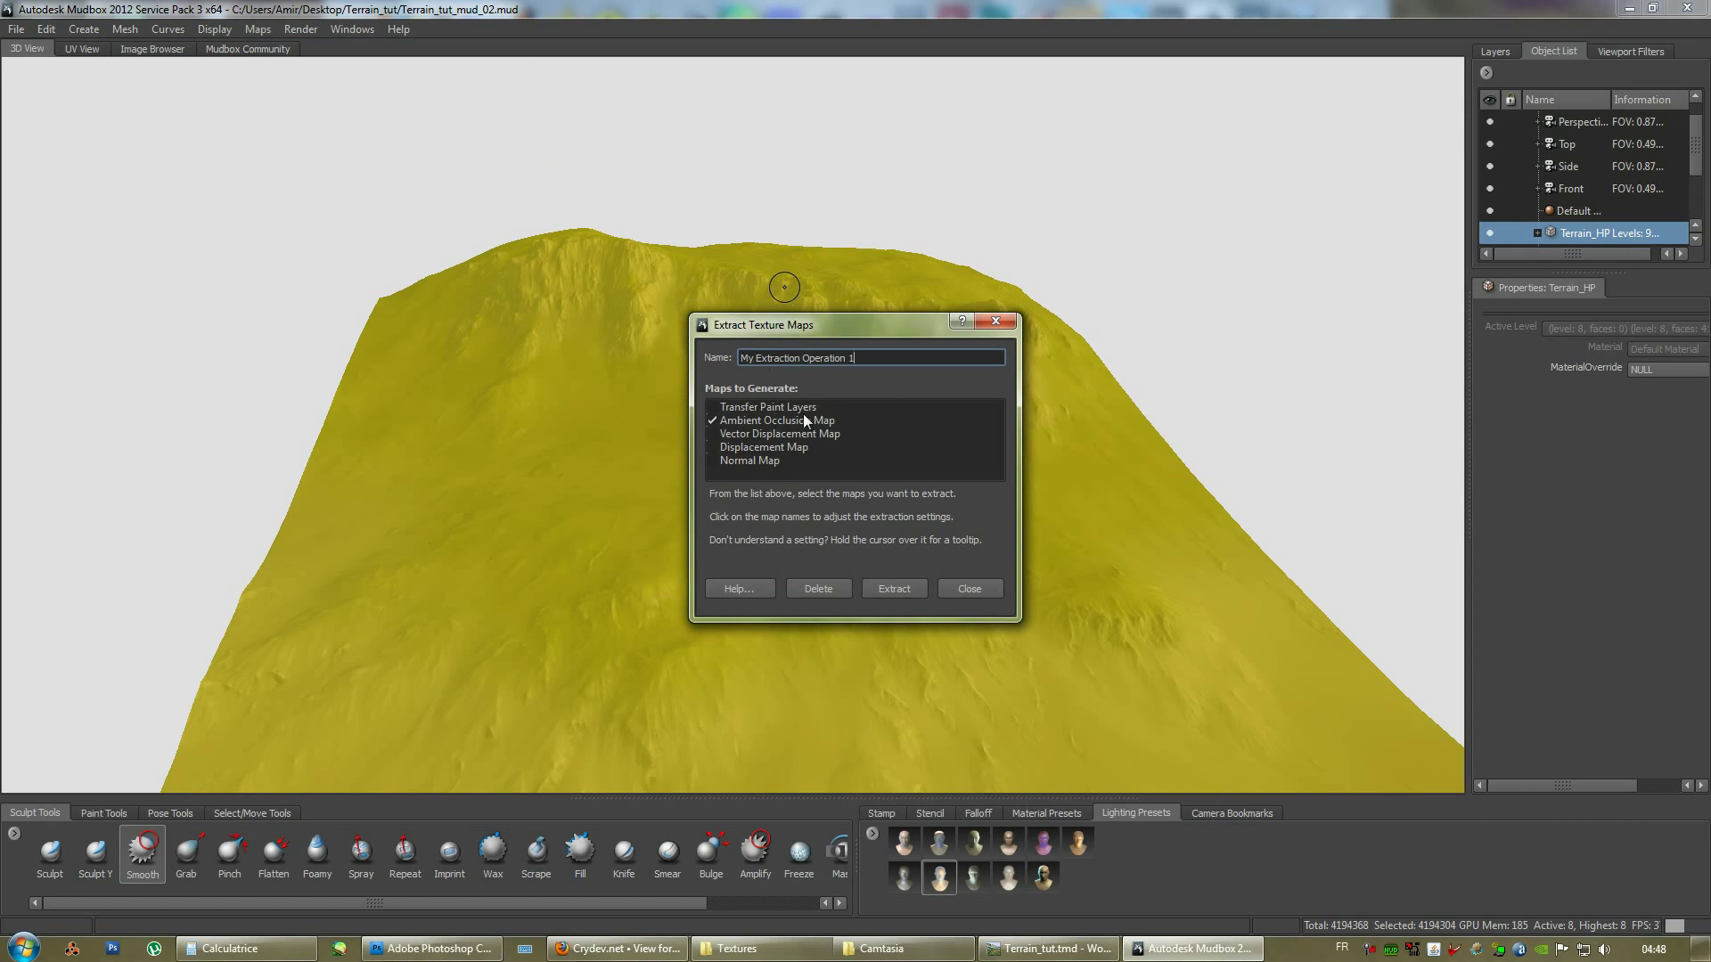
left_click(757, 421)
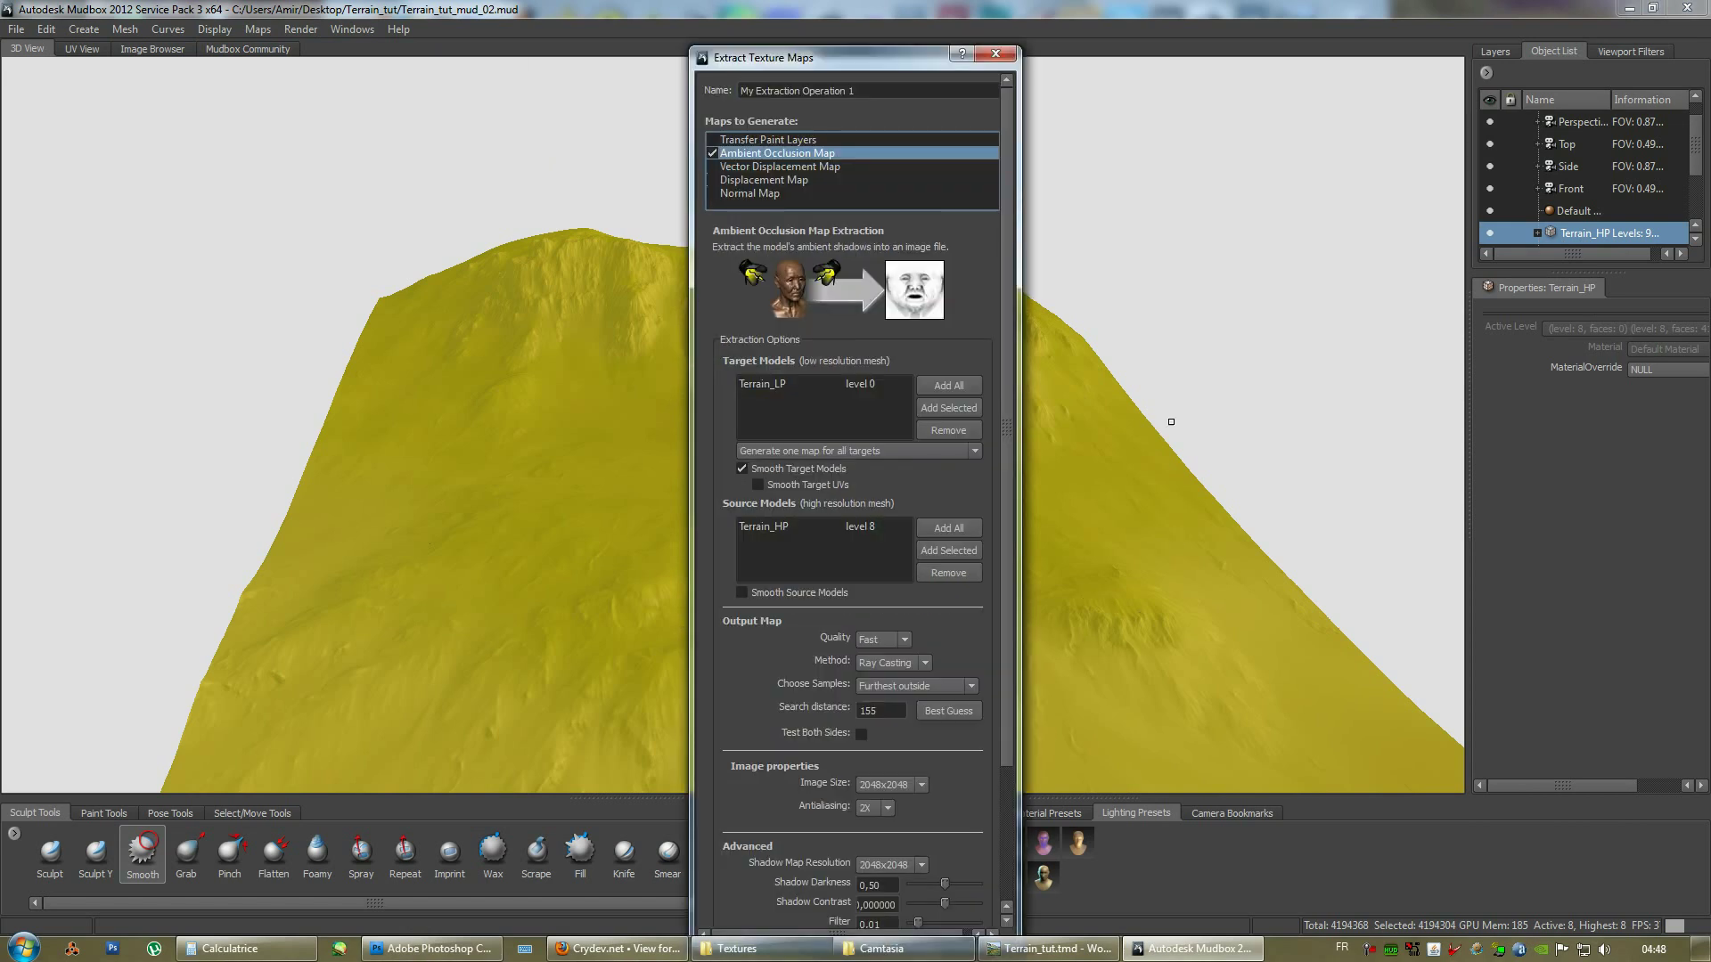
Open the save browser for the AO map's Base File Name.
left_click_drag(1007, 336, 1044, 590)
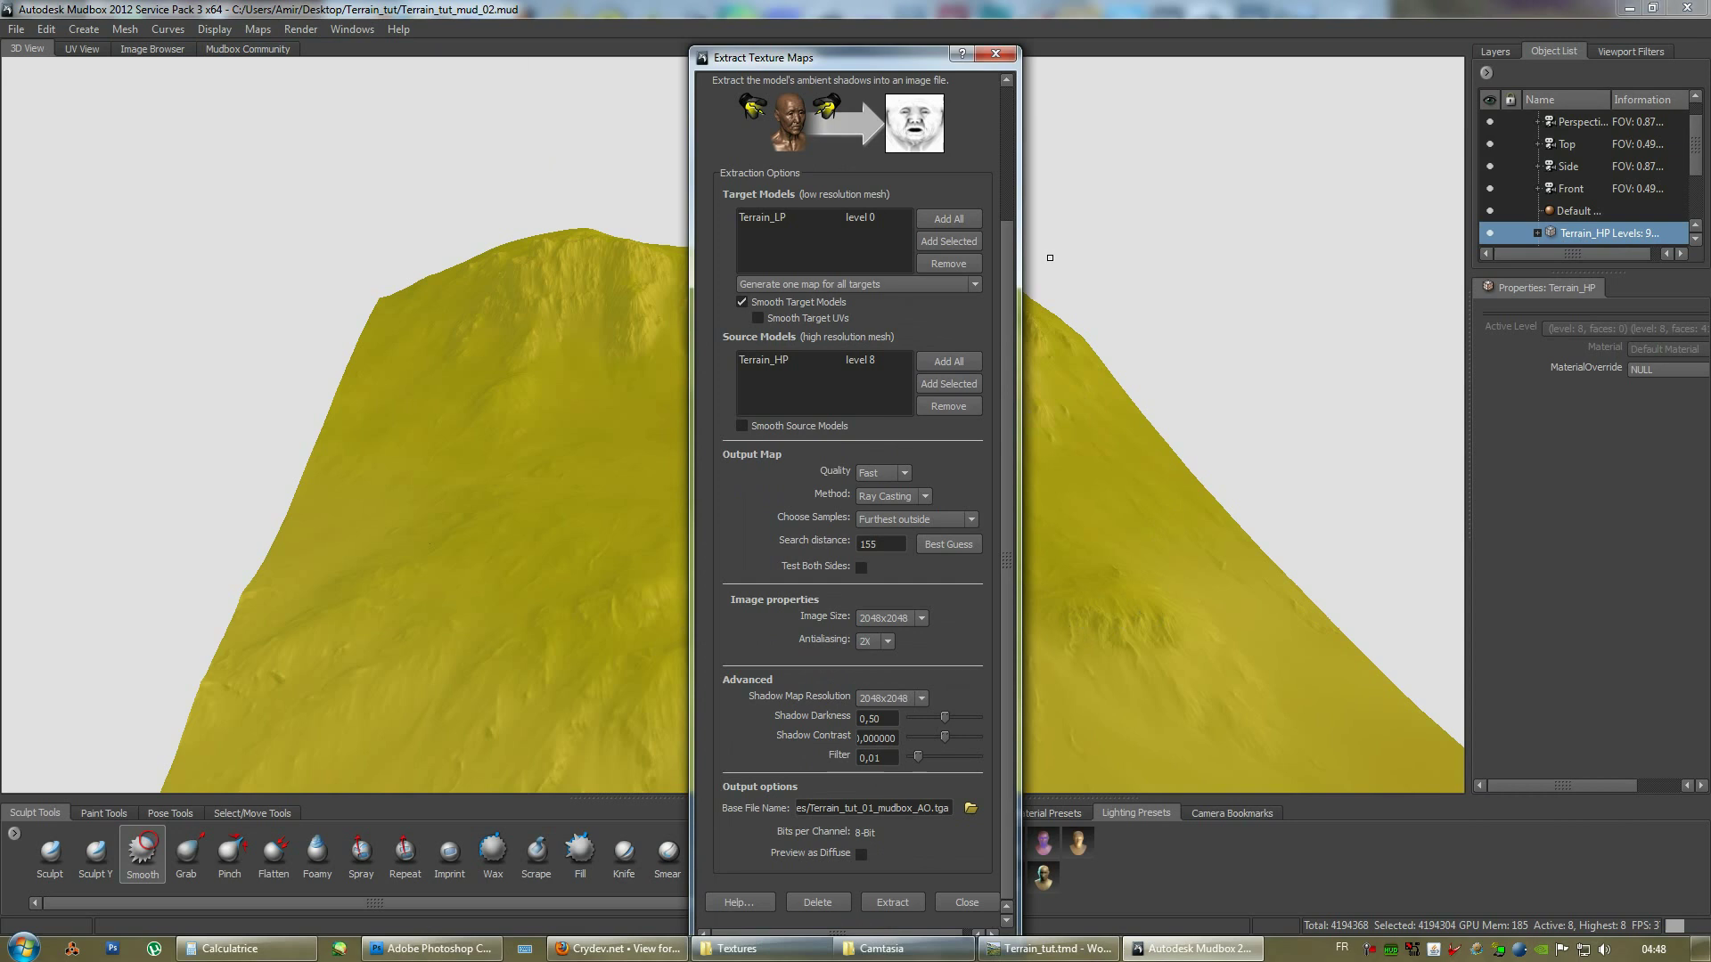
left_click(921, 805)
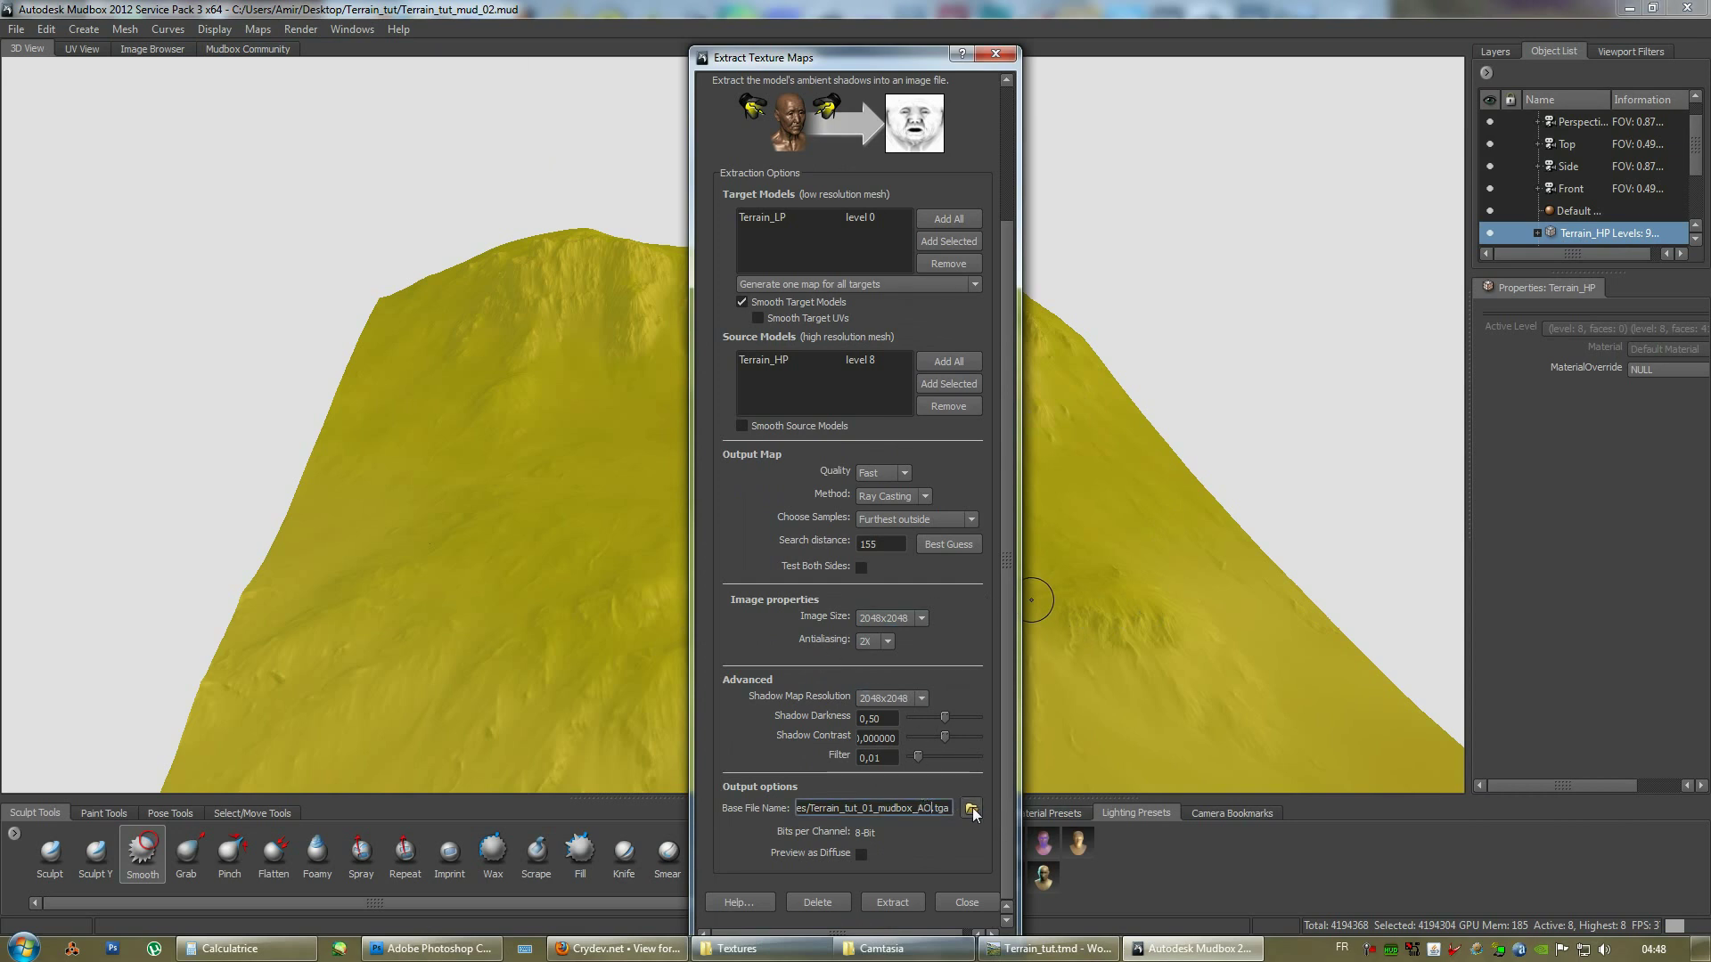
left_click(971, 809)
left_click(409, 669)
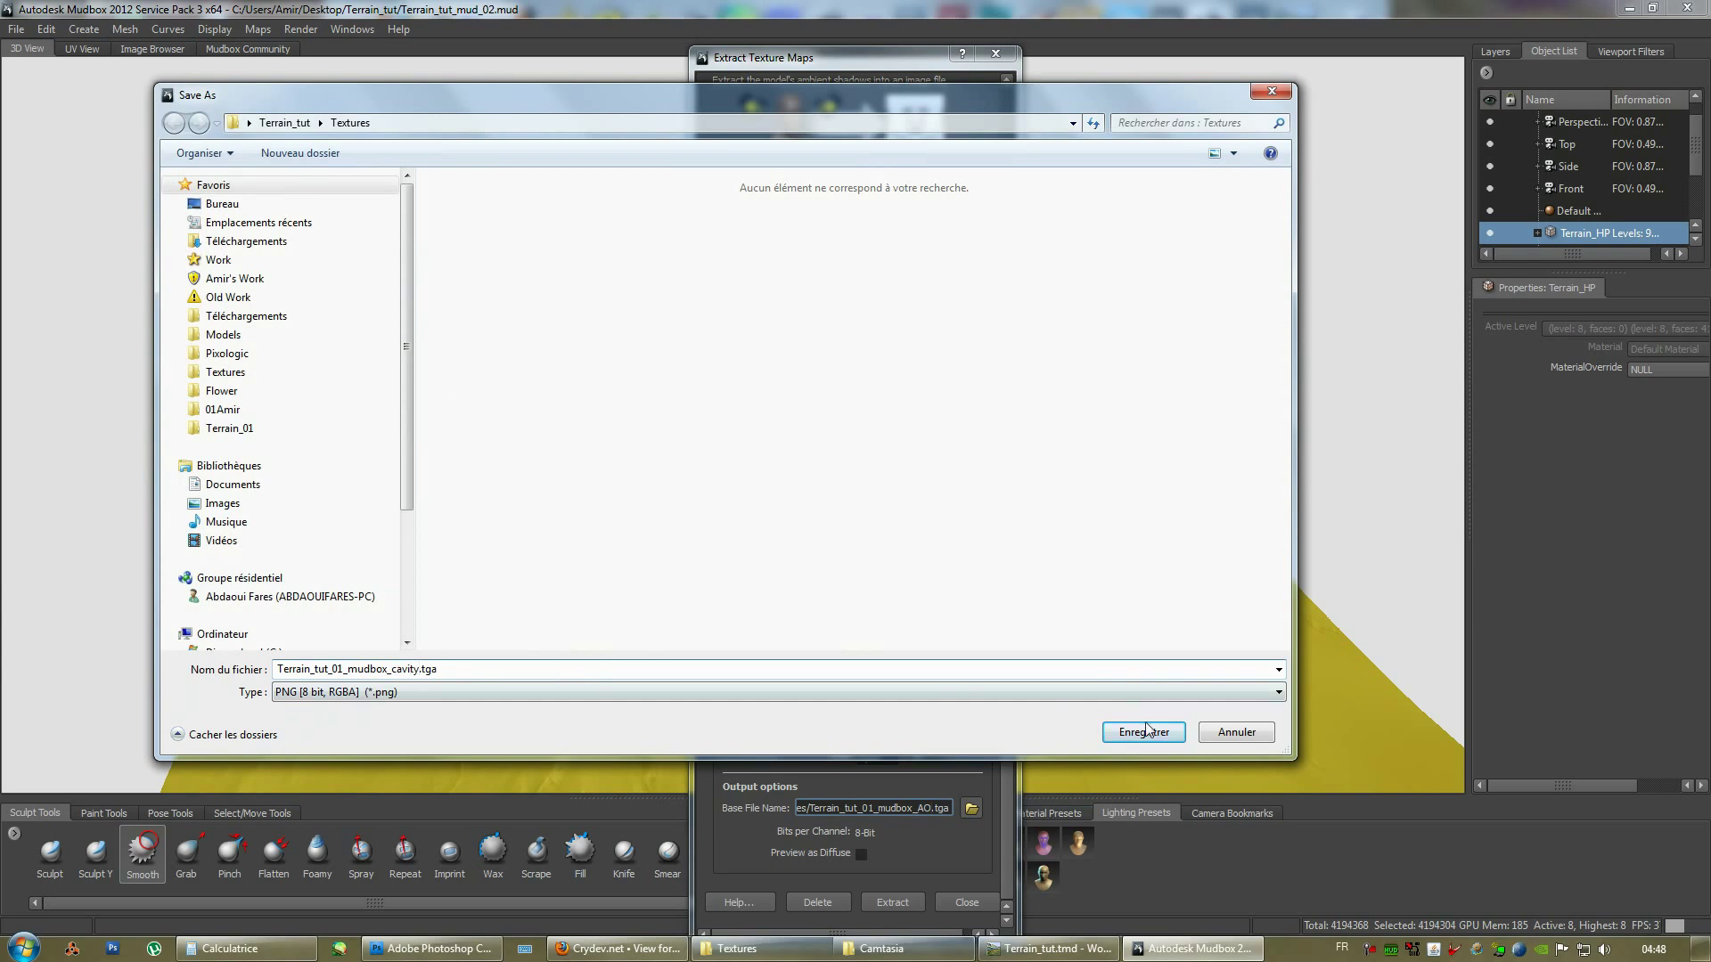
Save the output as Targa file Terrain_tut_01_mudbox_cavity.tga.
left_click(713, 692)
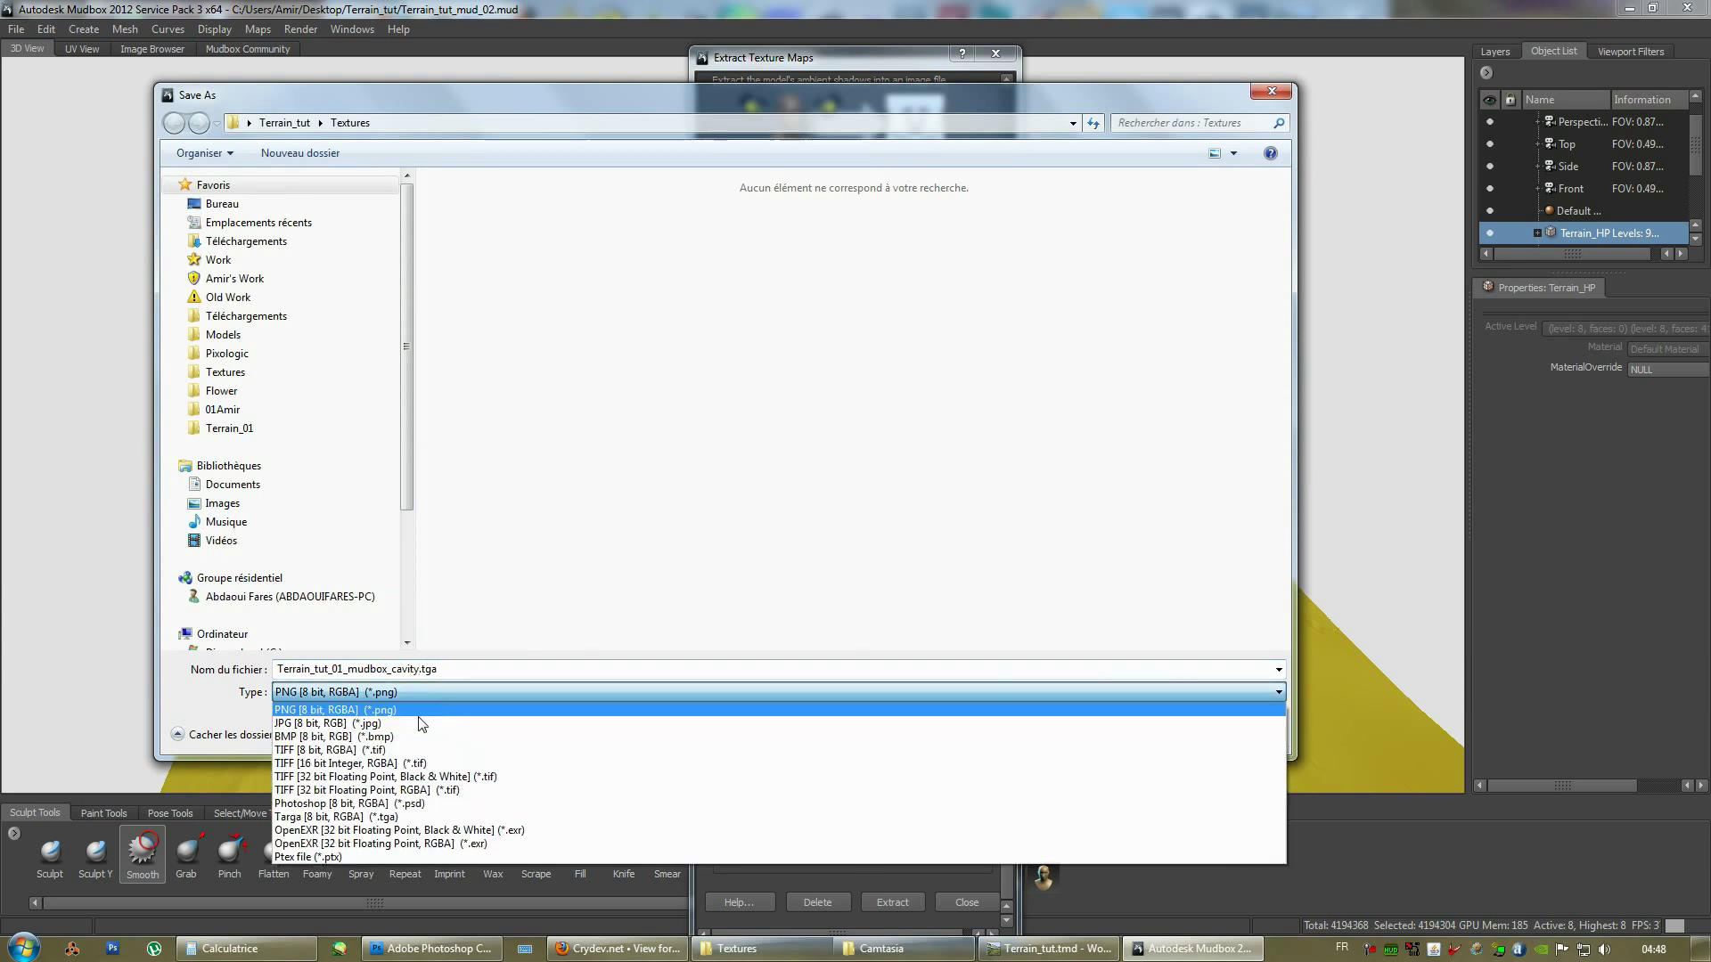
left_click(360, 817)
left_click(1142, 732)
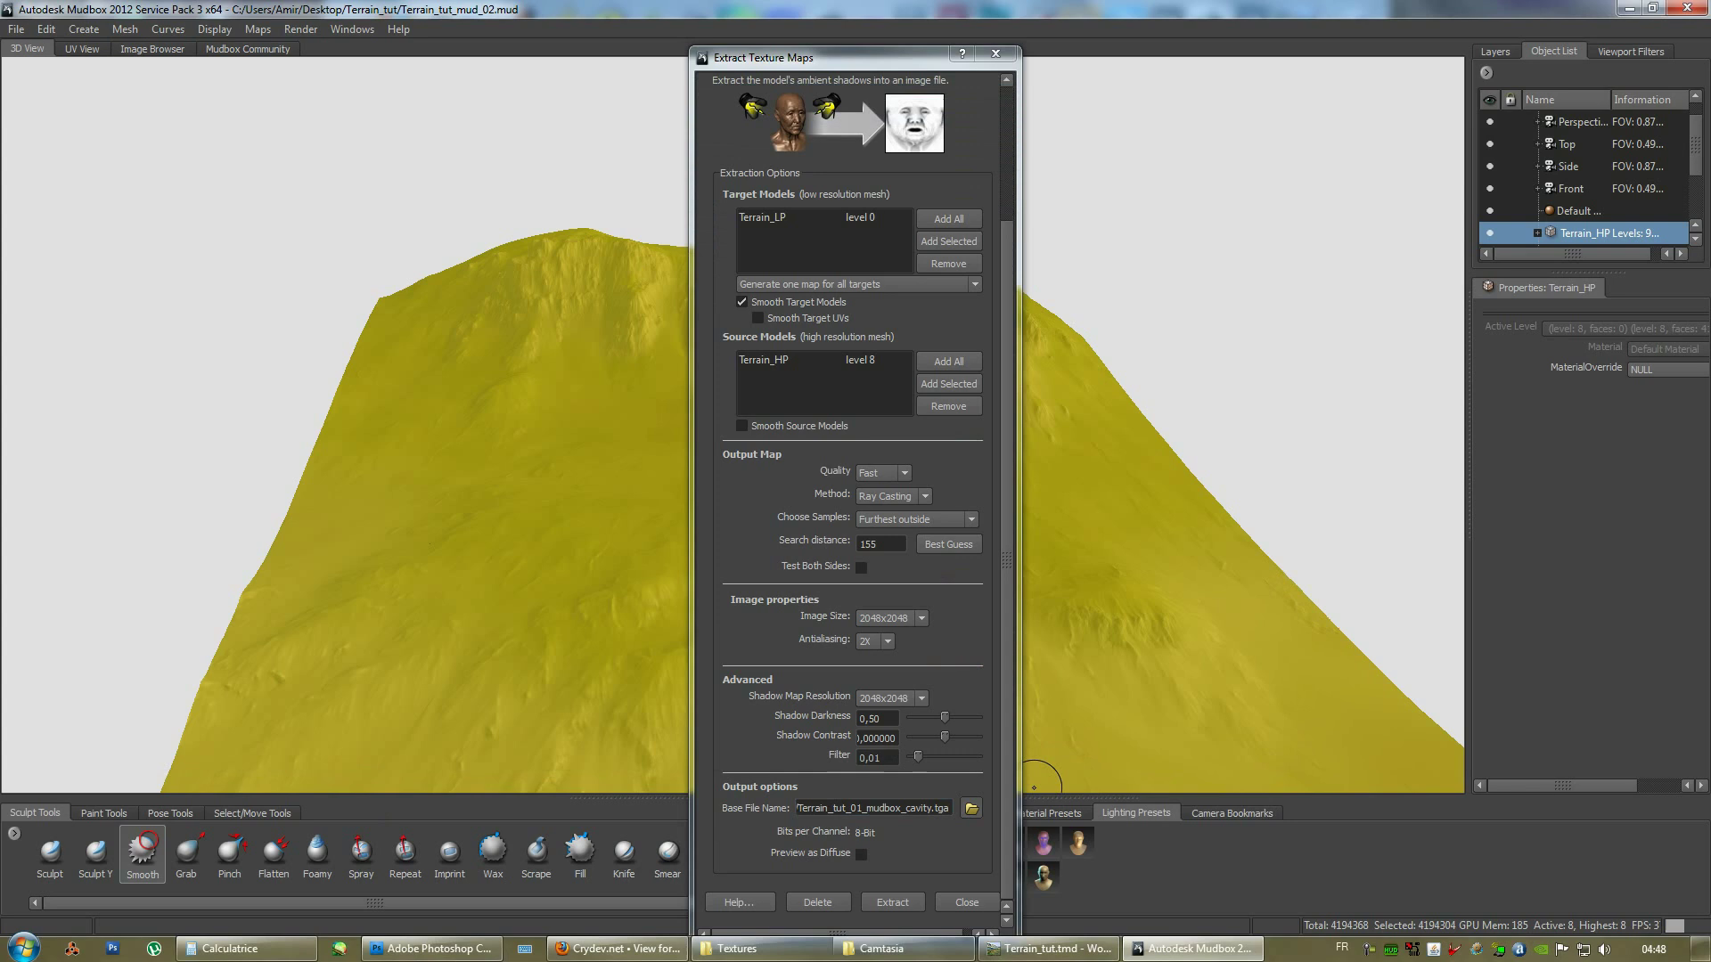
Set shadow map resolution and image size to 512x512, antialiasing Off, and edit the Filter value.
left_click(900, 701)
left_click(882, 721)
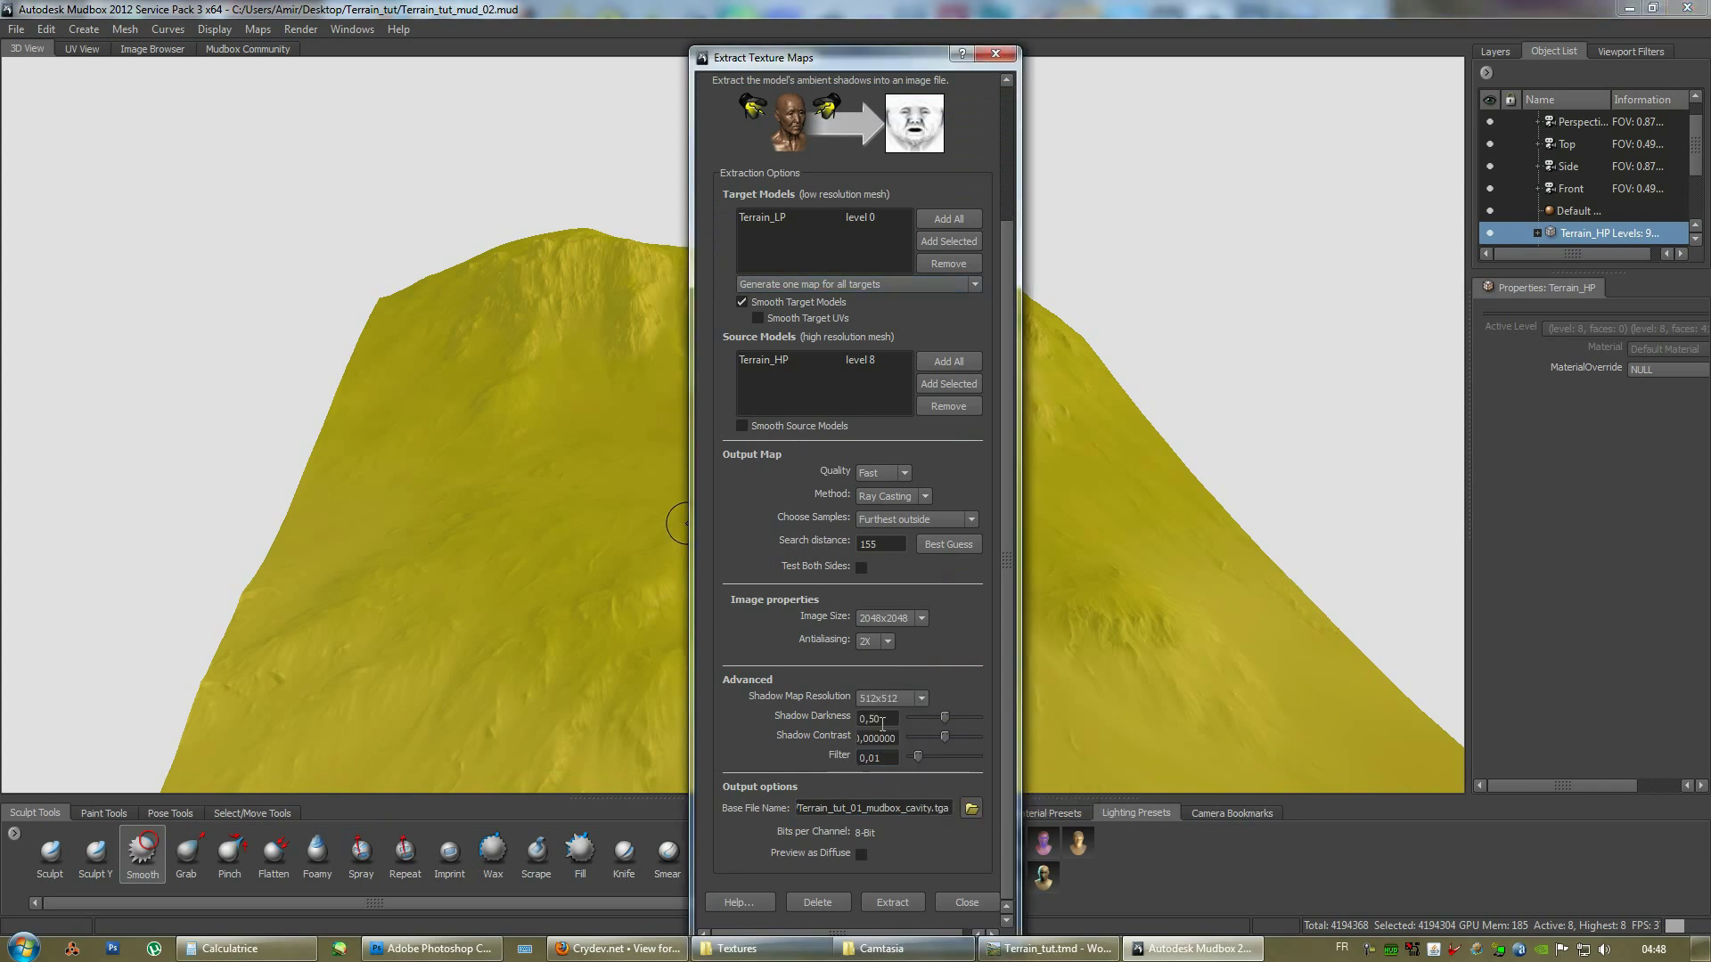
left_click(884, 618)
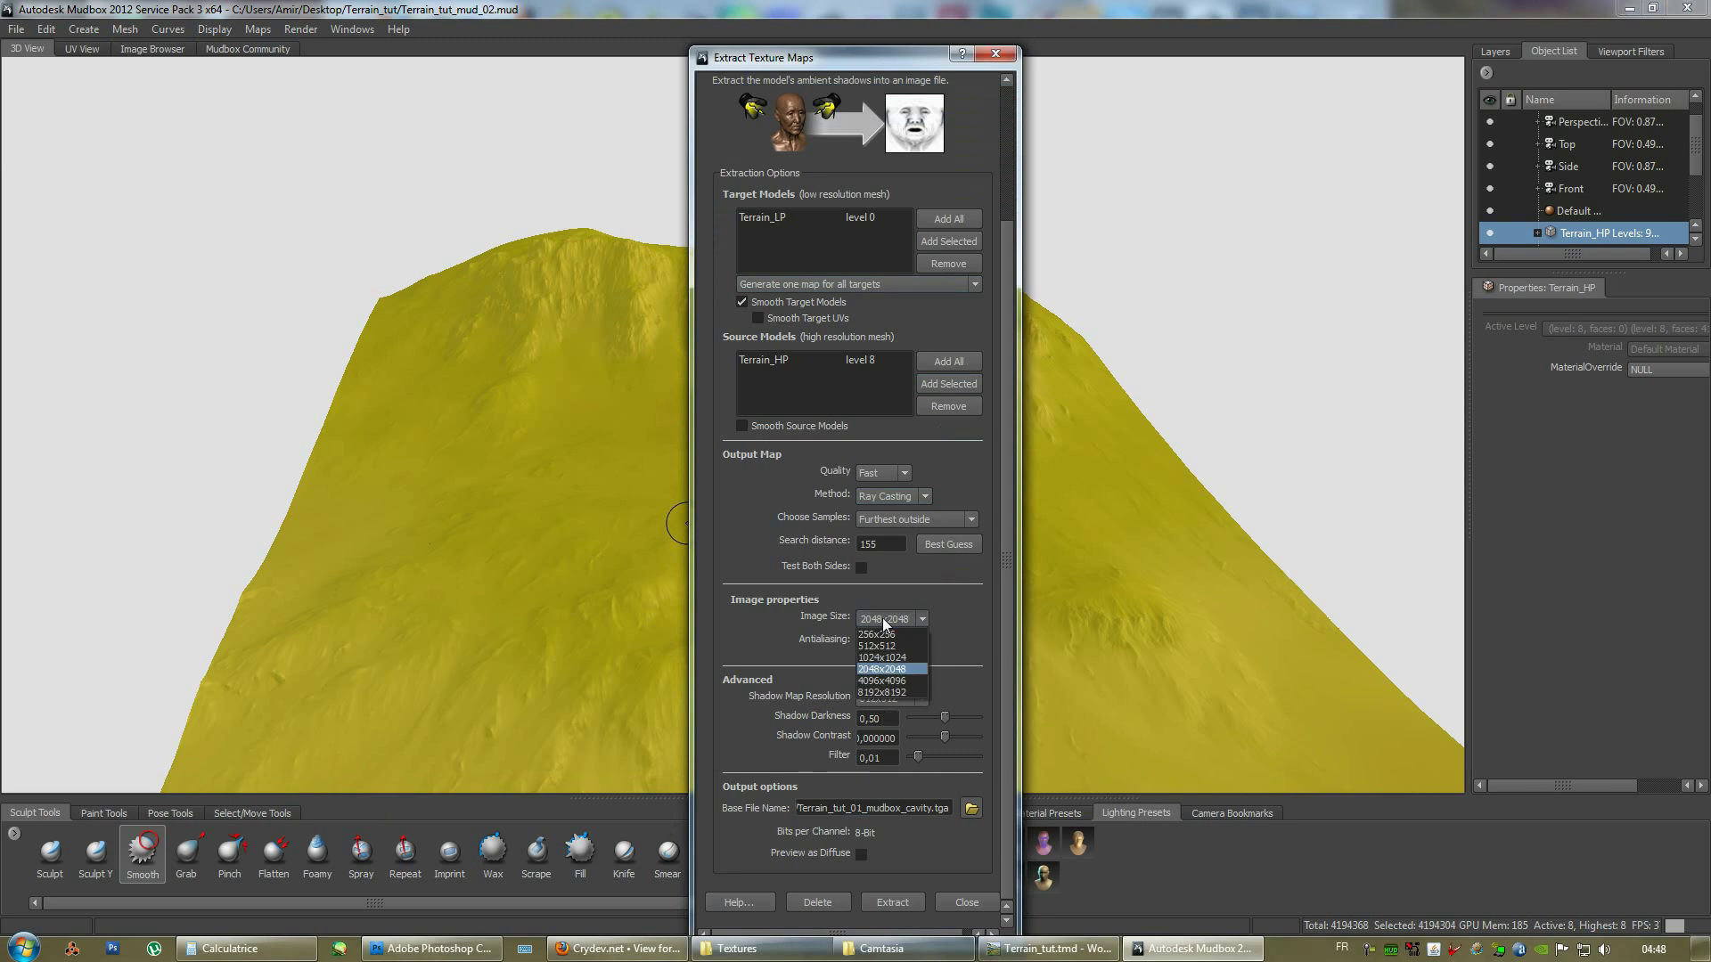
left_click(883, 645)
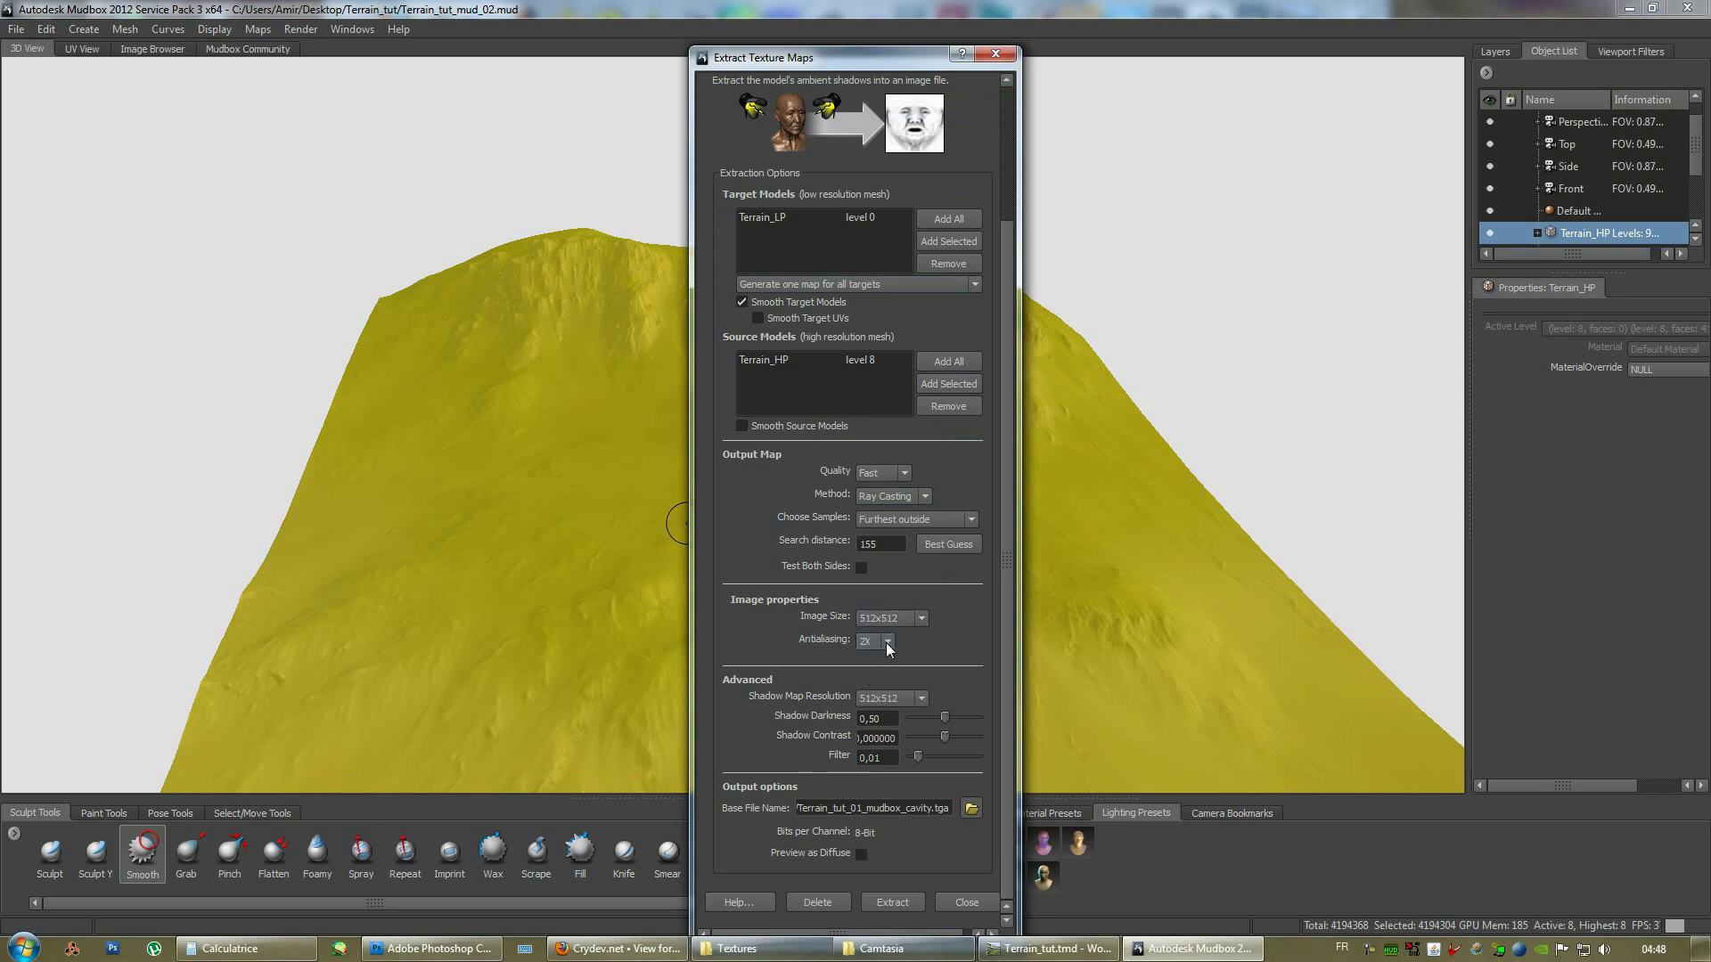
left_click(888, 648)
left_click(878, 662)
left_click(886, 760)
key("BackSpace")
Confirm Filter 0,0005 and leave Quality at Fast.
left_click(872, 477)
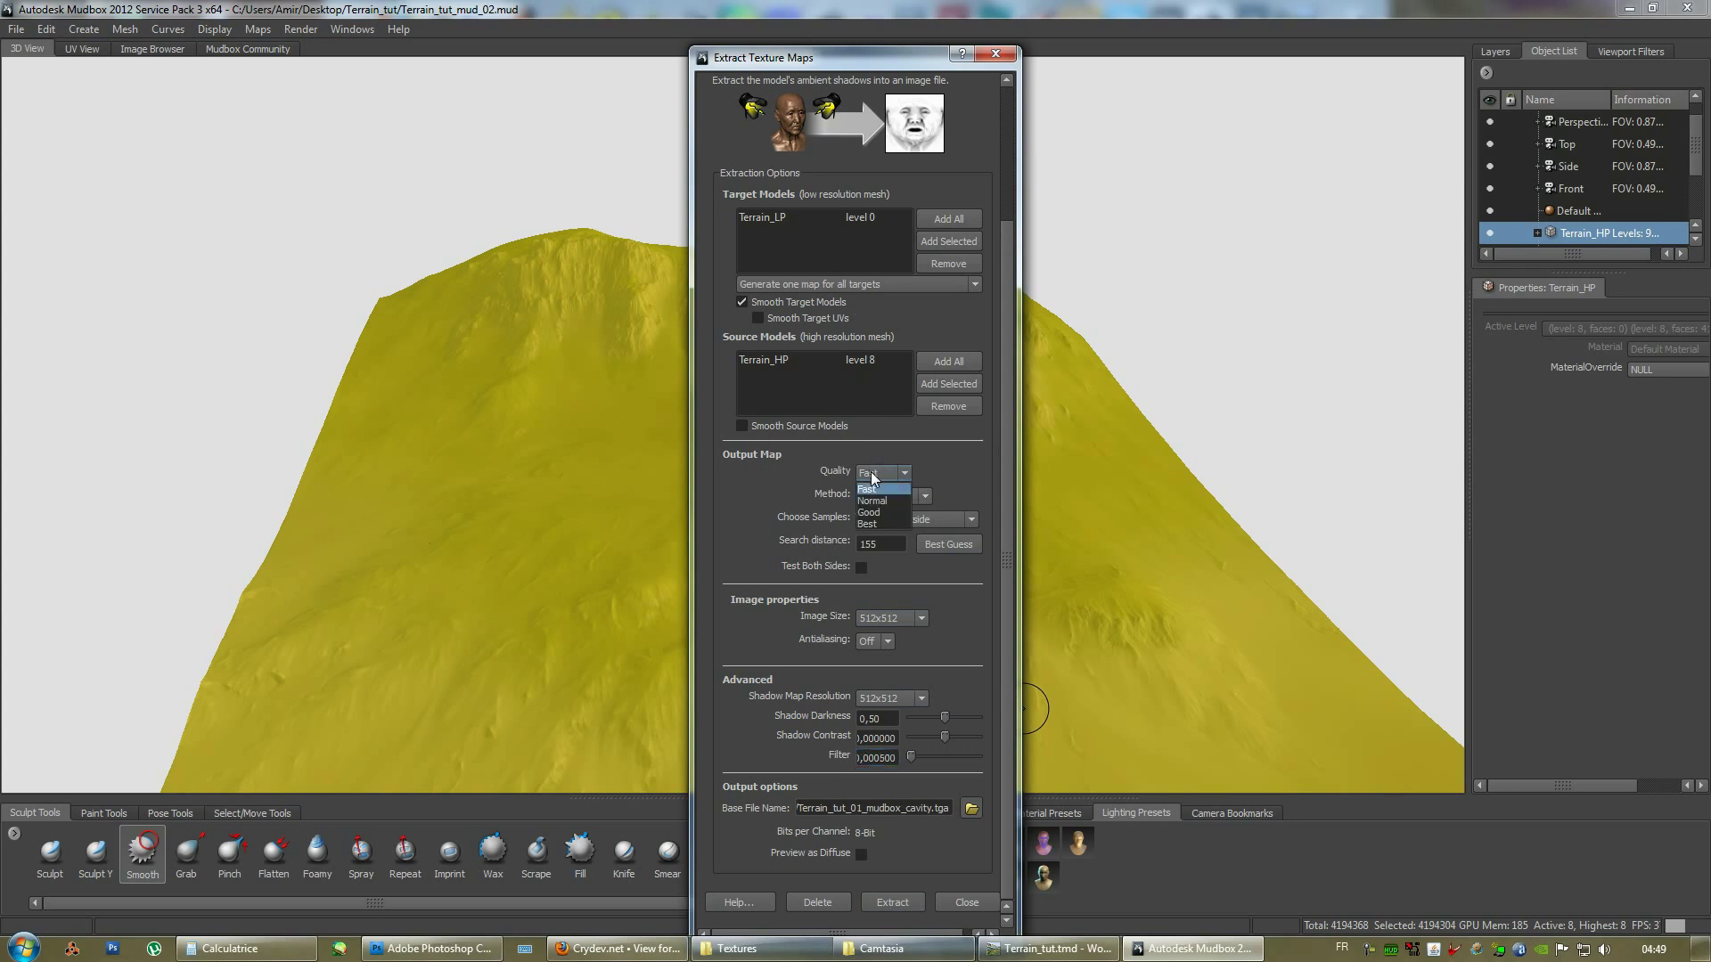
left_click(871, 478)
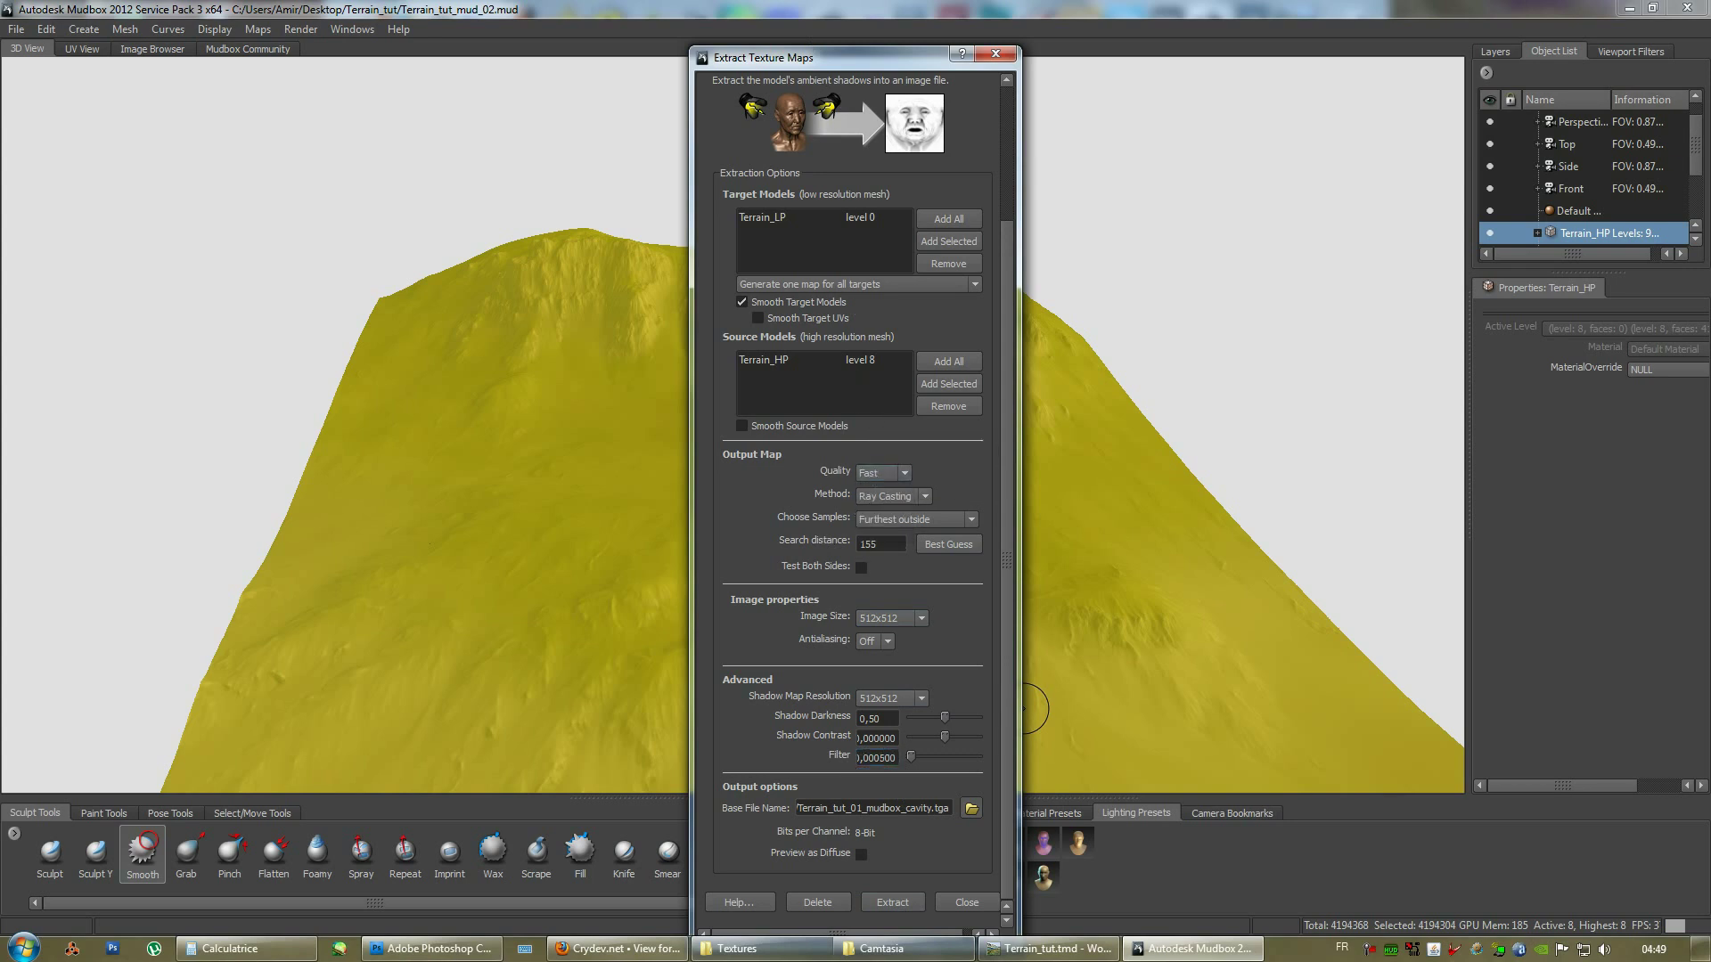
left_click(885, 482)
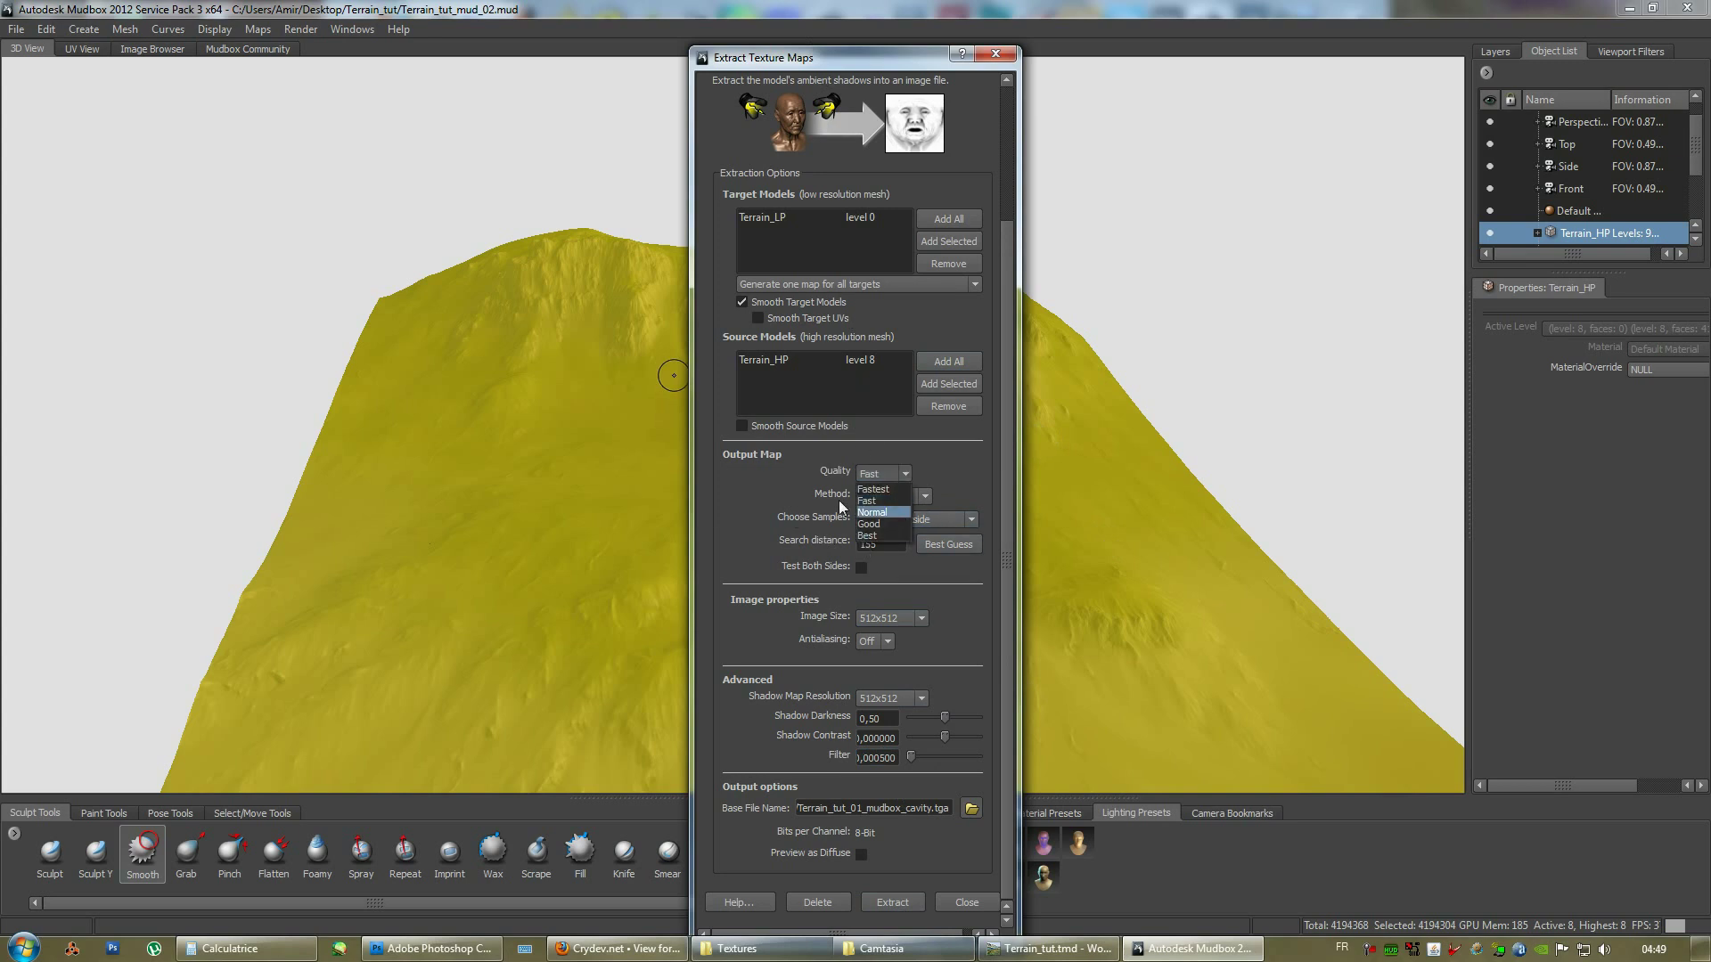
left_click(885, 499)
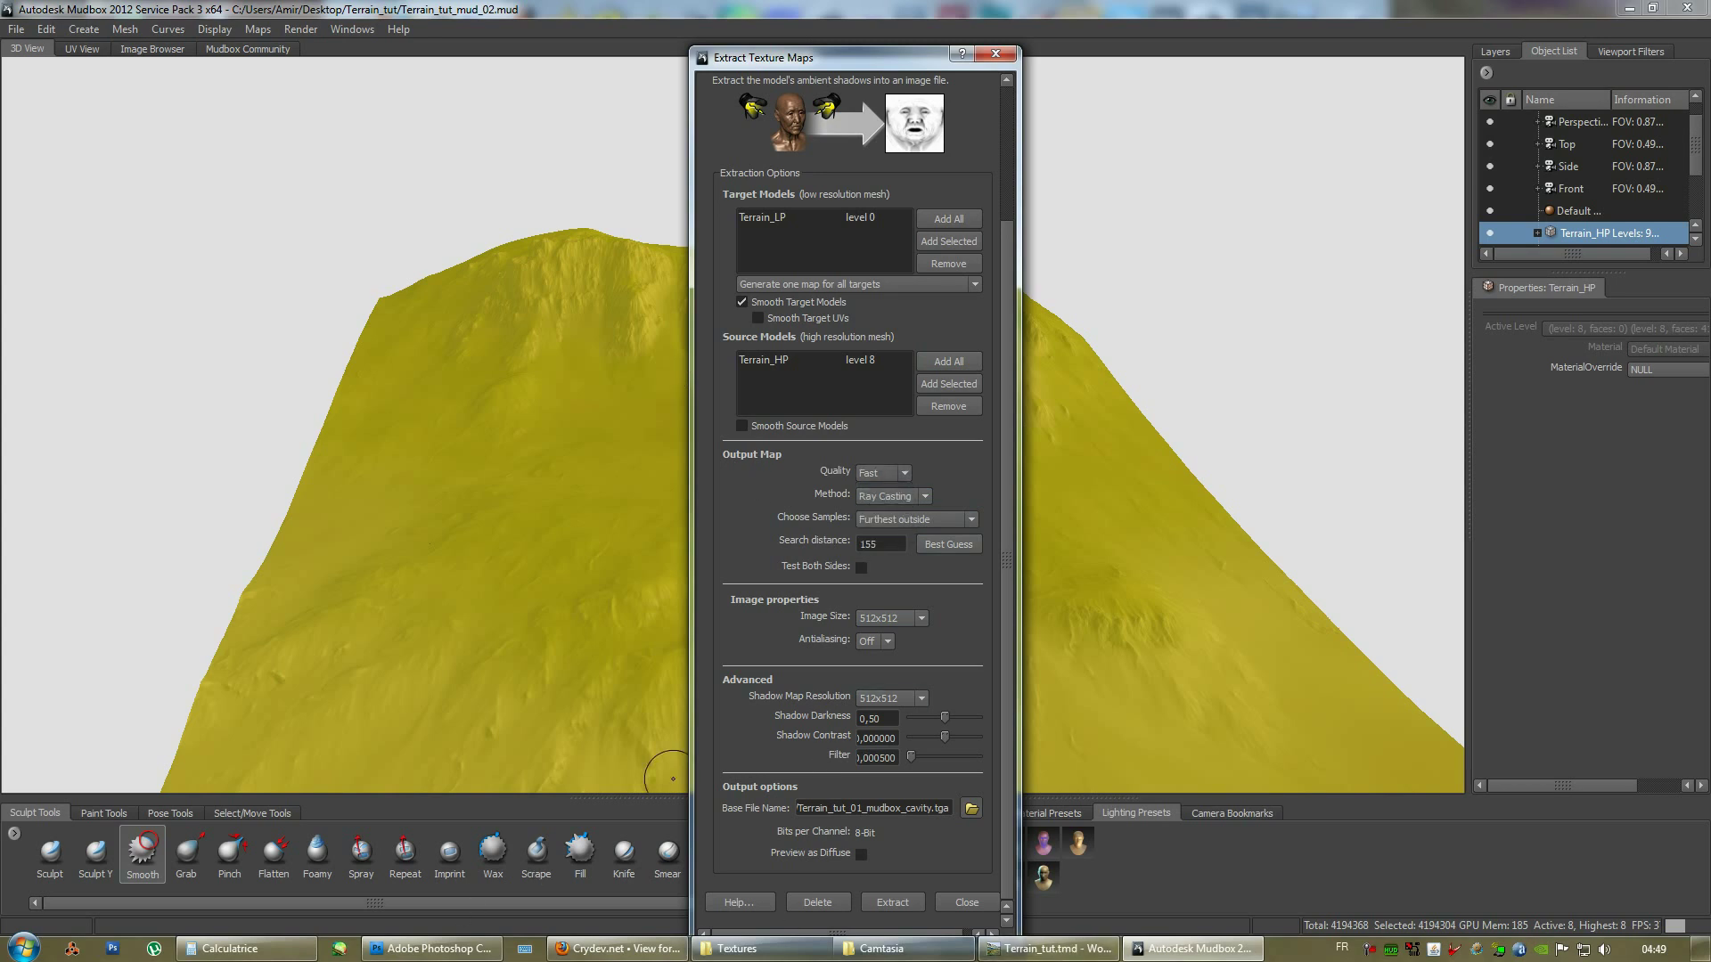
Glance at the diffuse texture in Photoshop, then return to Mudbox and run Extract.
left_click(434, 948)
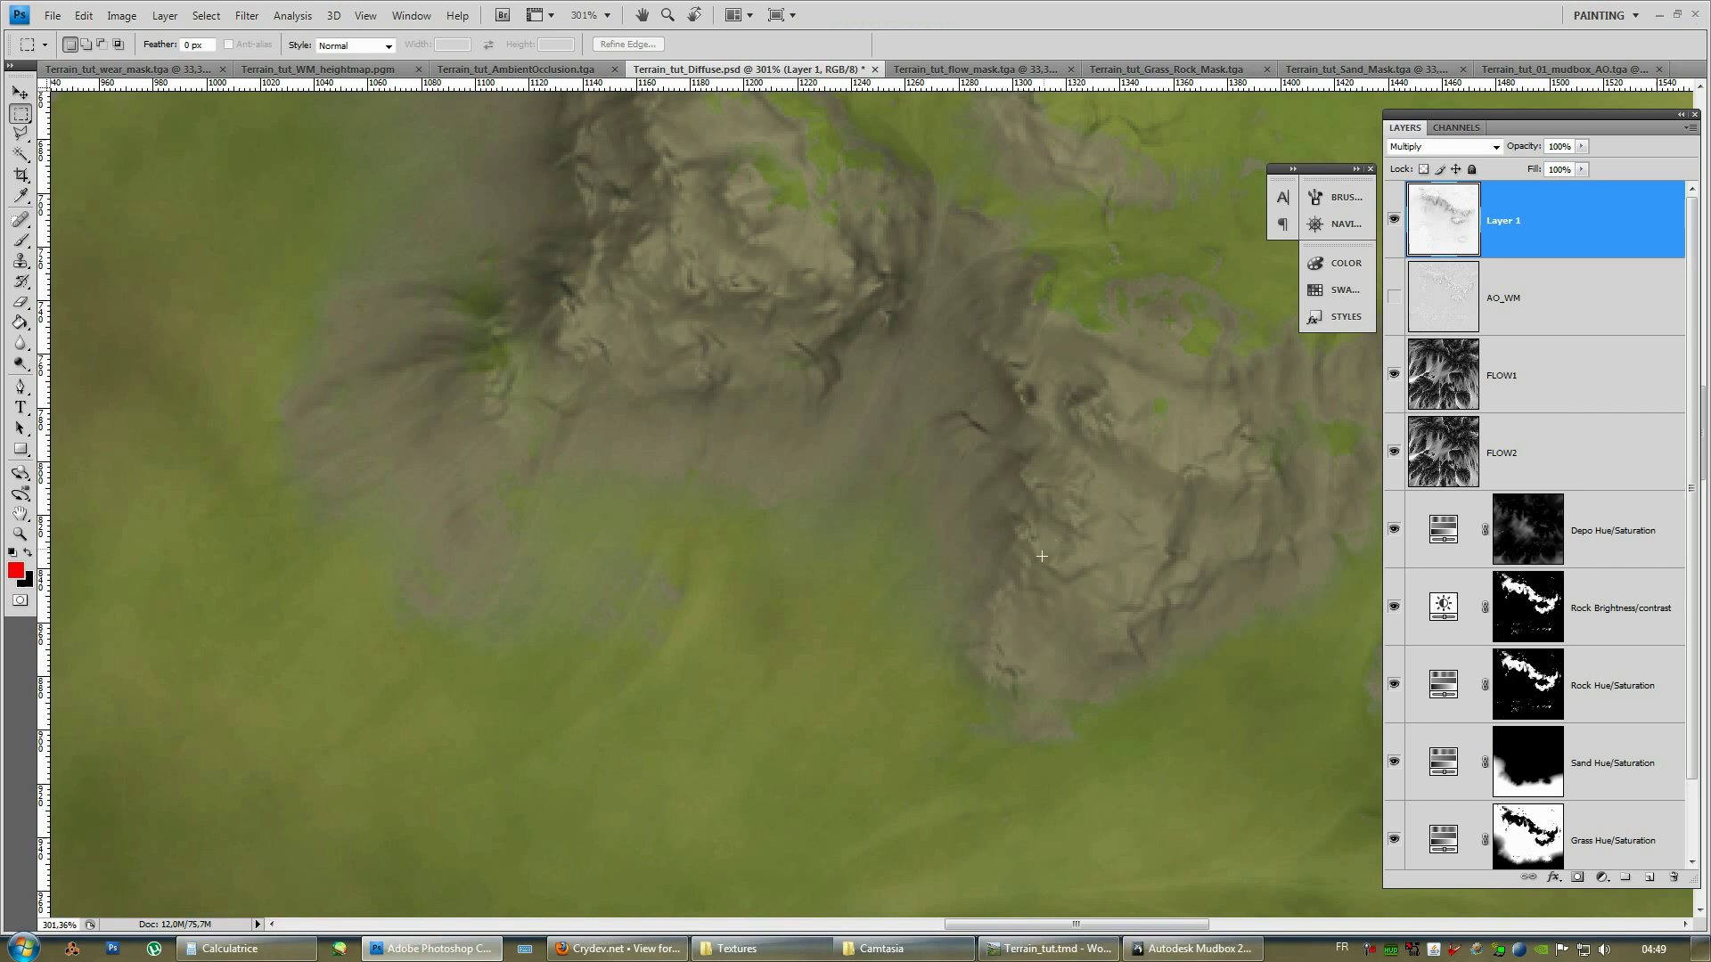
left_click(1659, 15)
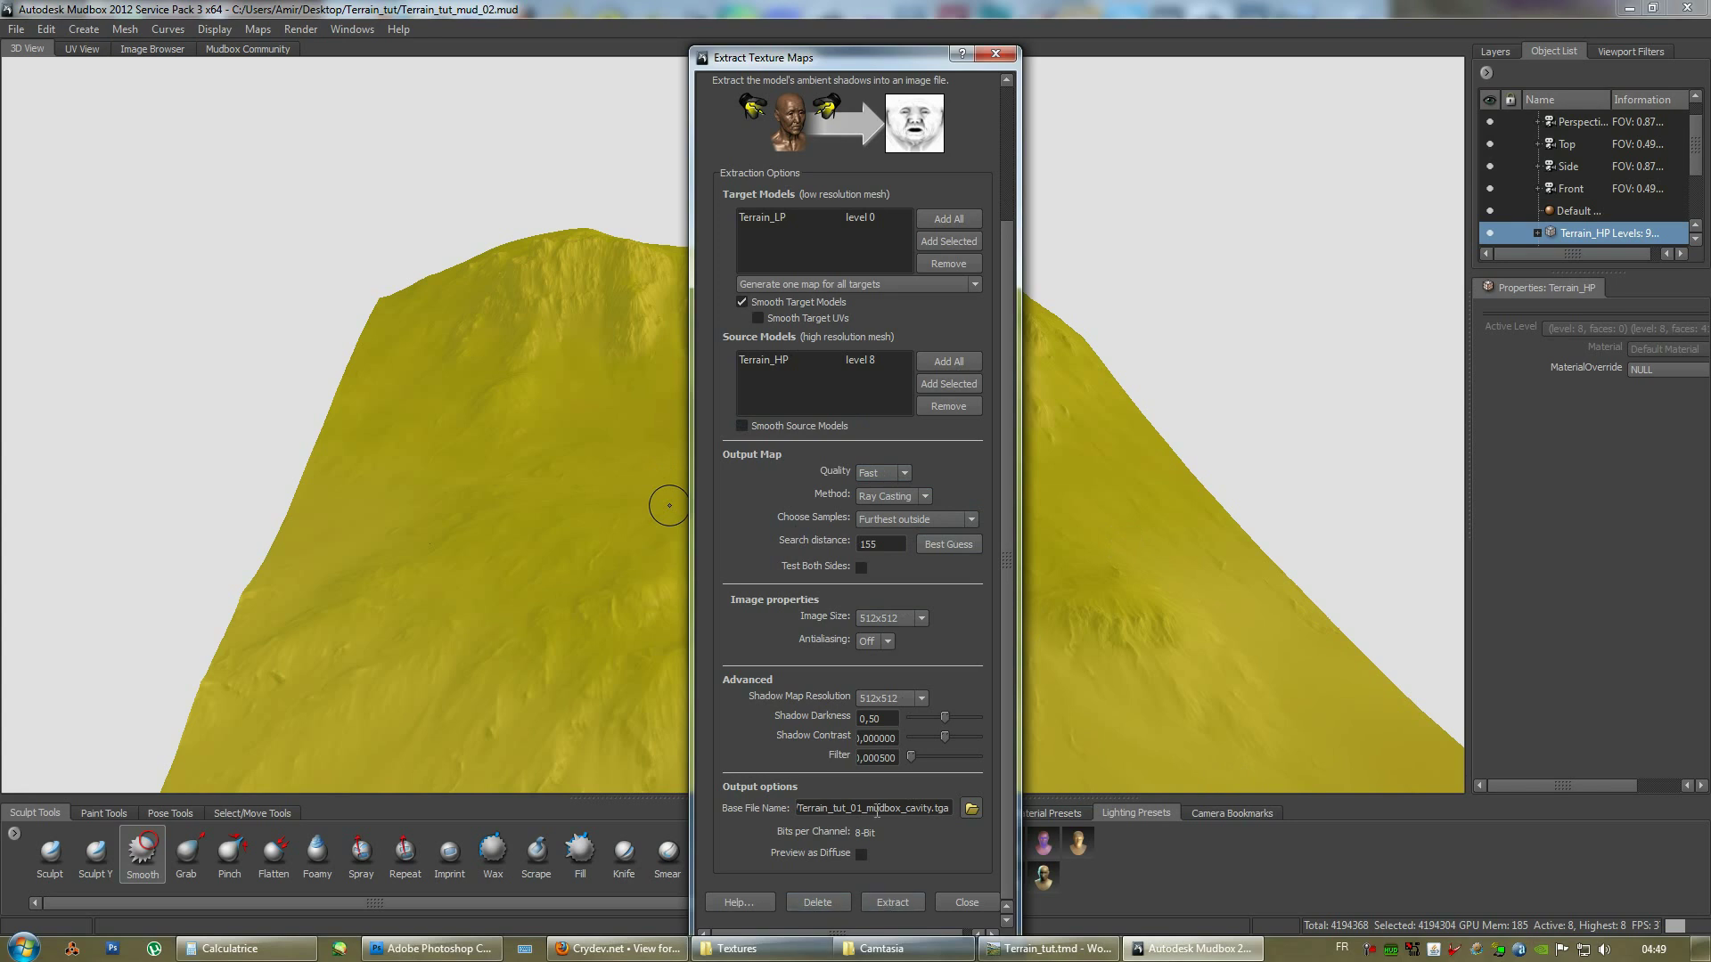
left_click(884, 900)
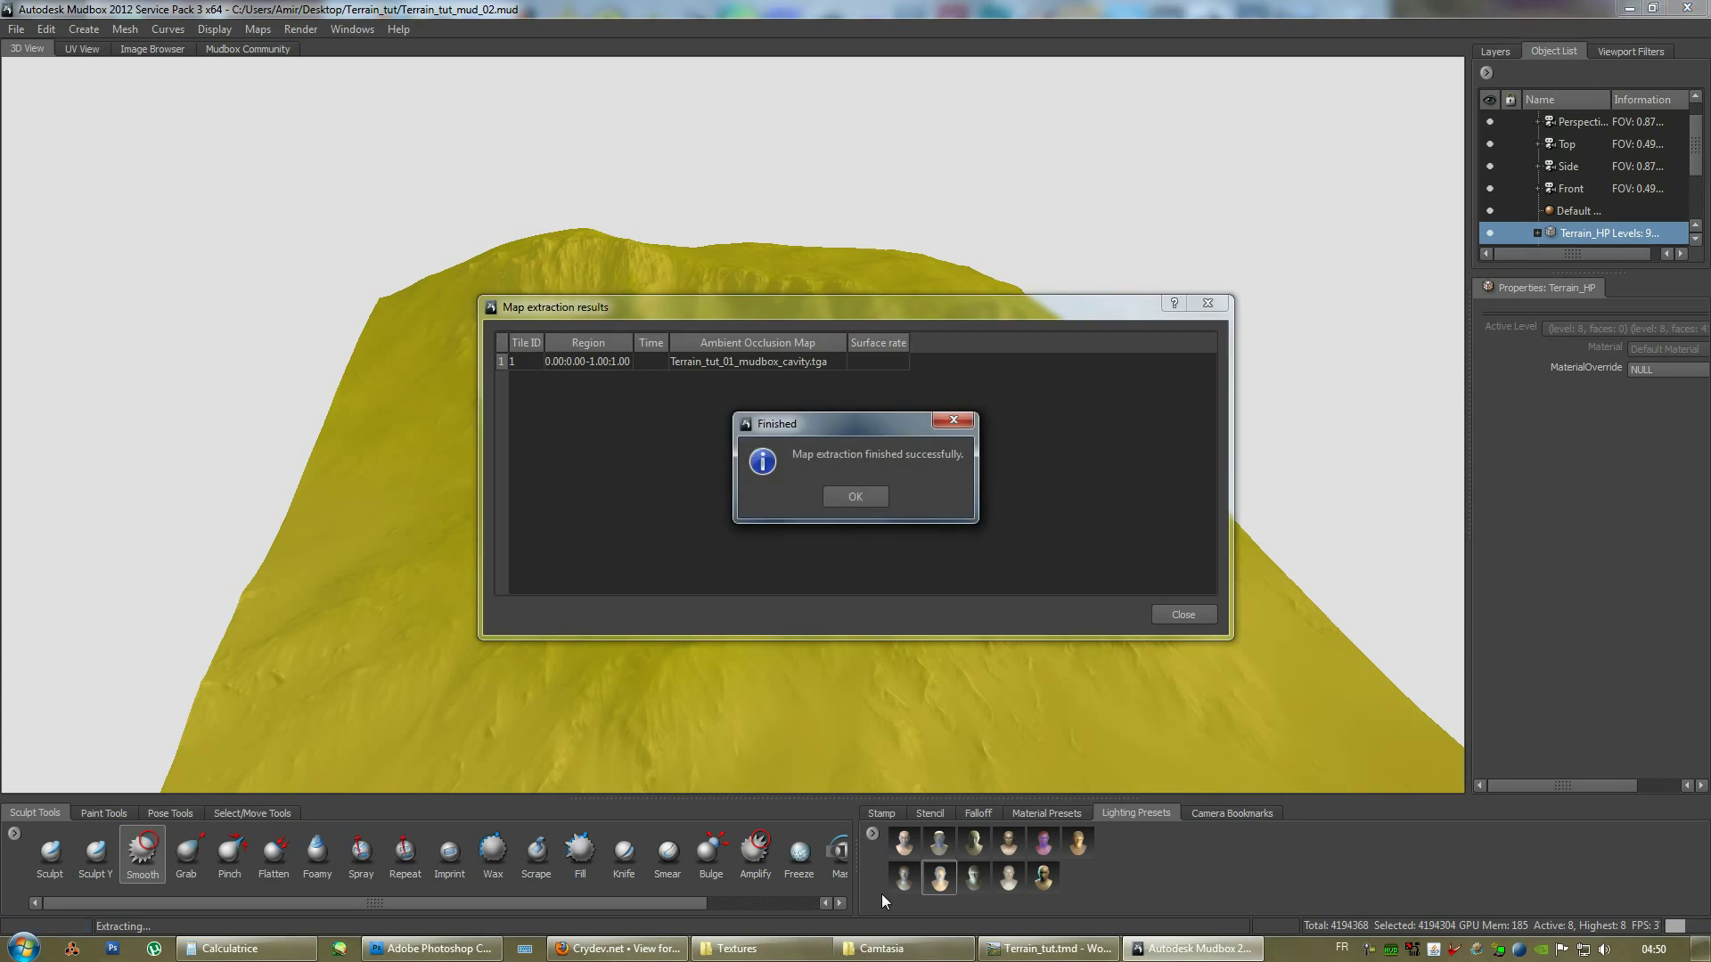
Acknowledge the Finished message once the cavity extraction completes.
left_click(859, 493)
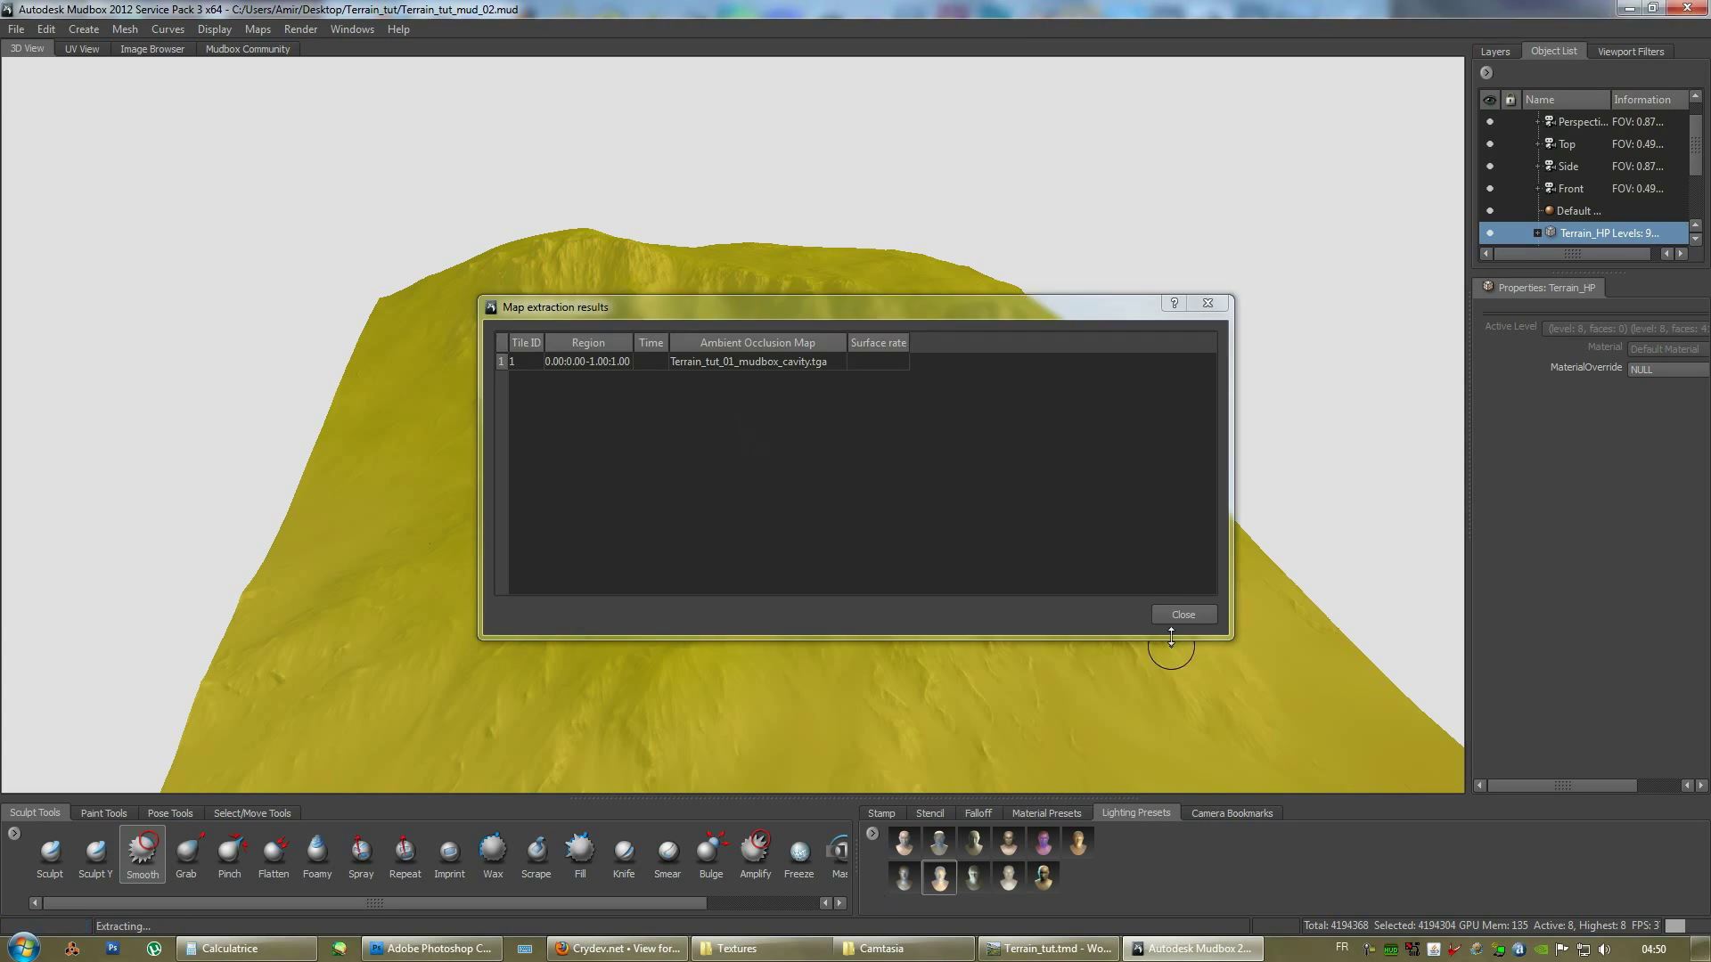
Close the results window and select the cavity and AO TGA files in Textures.
left_click(1185, 614)
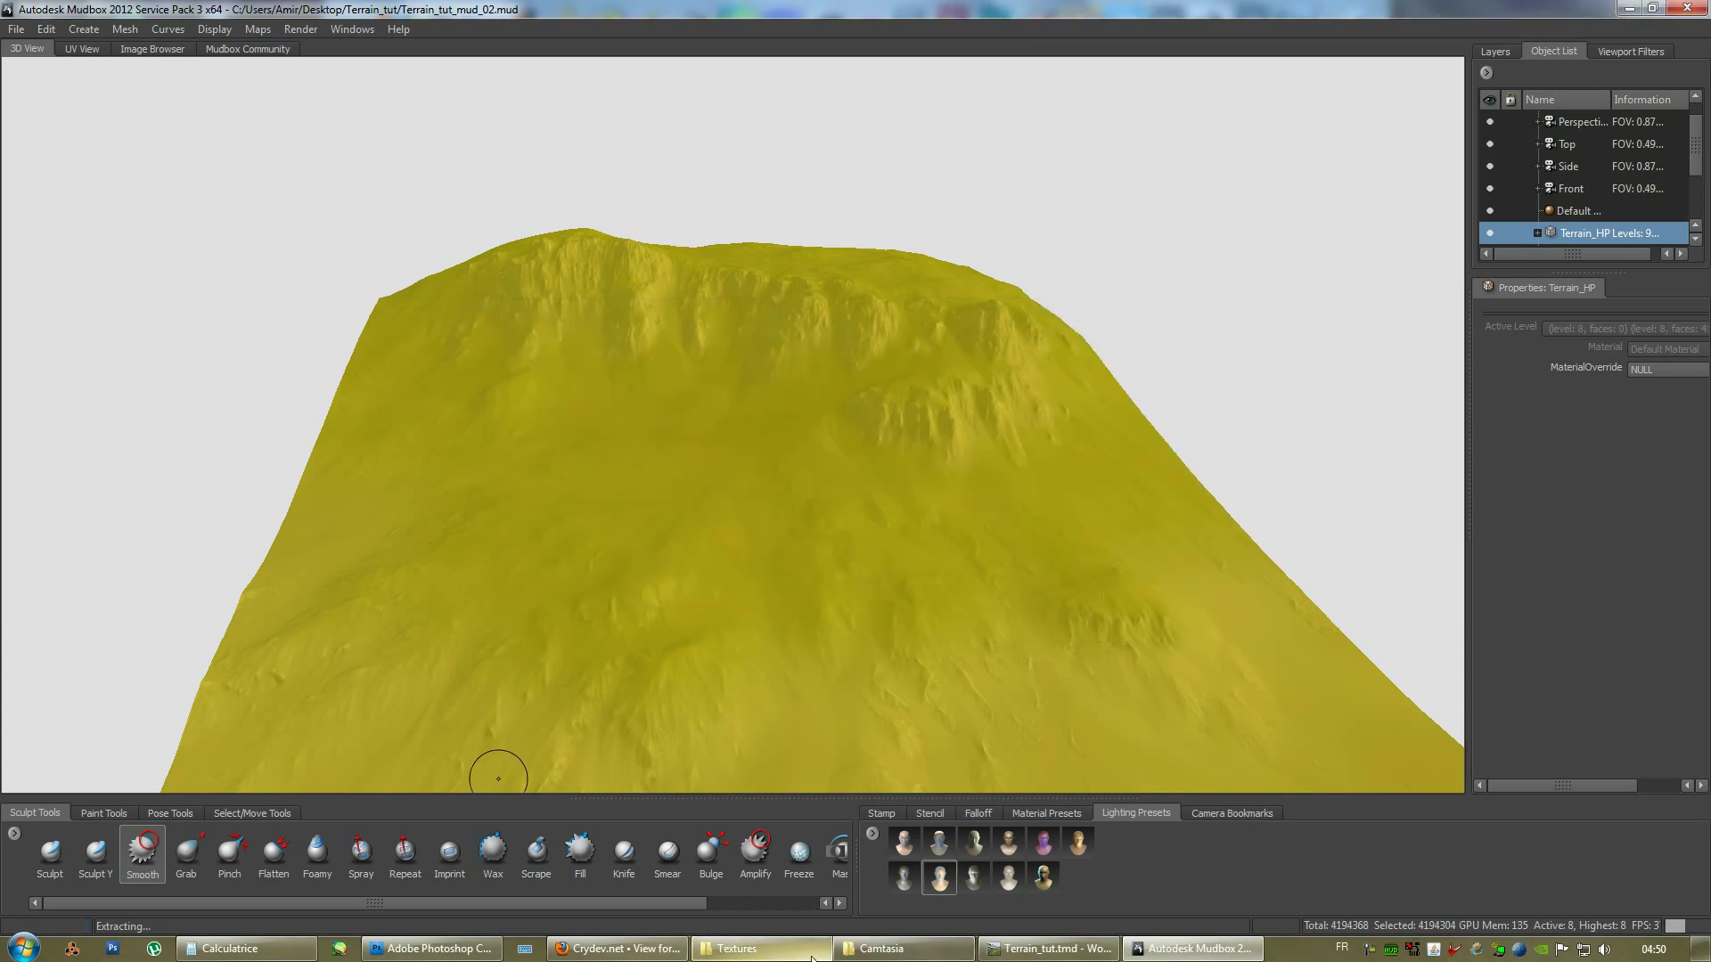
left_click(736, 948)
left_click(891, 259)
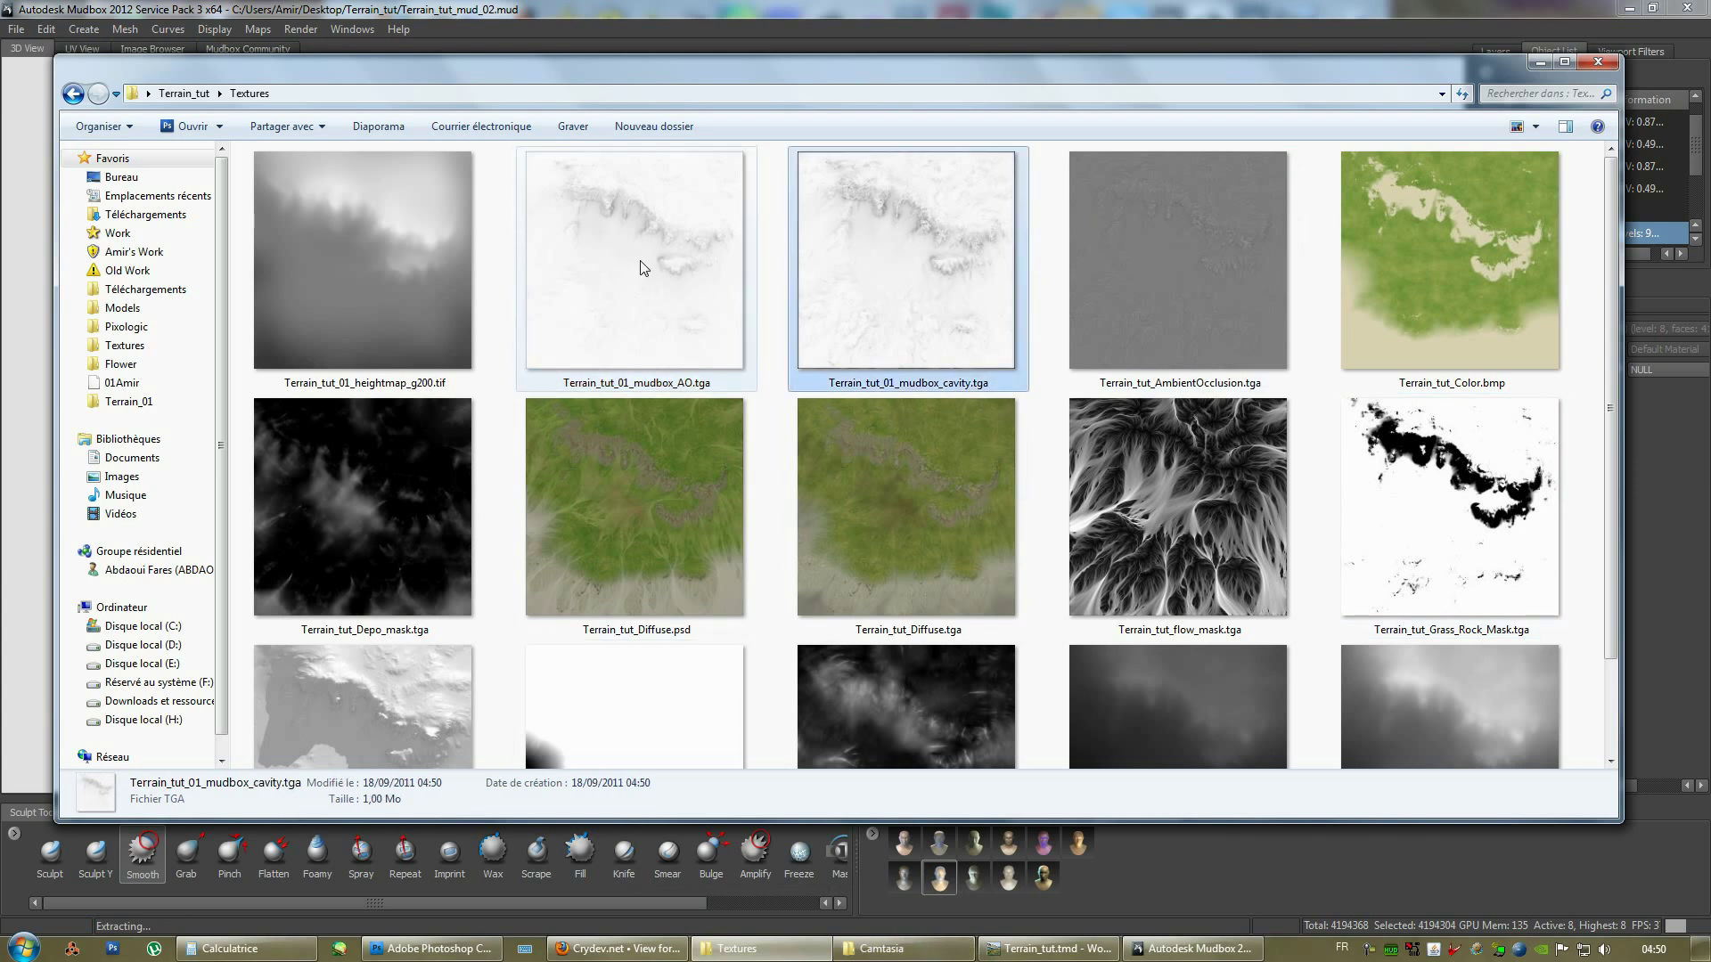
left_click(677, 255, "ctrl")
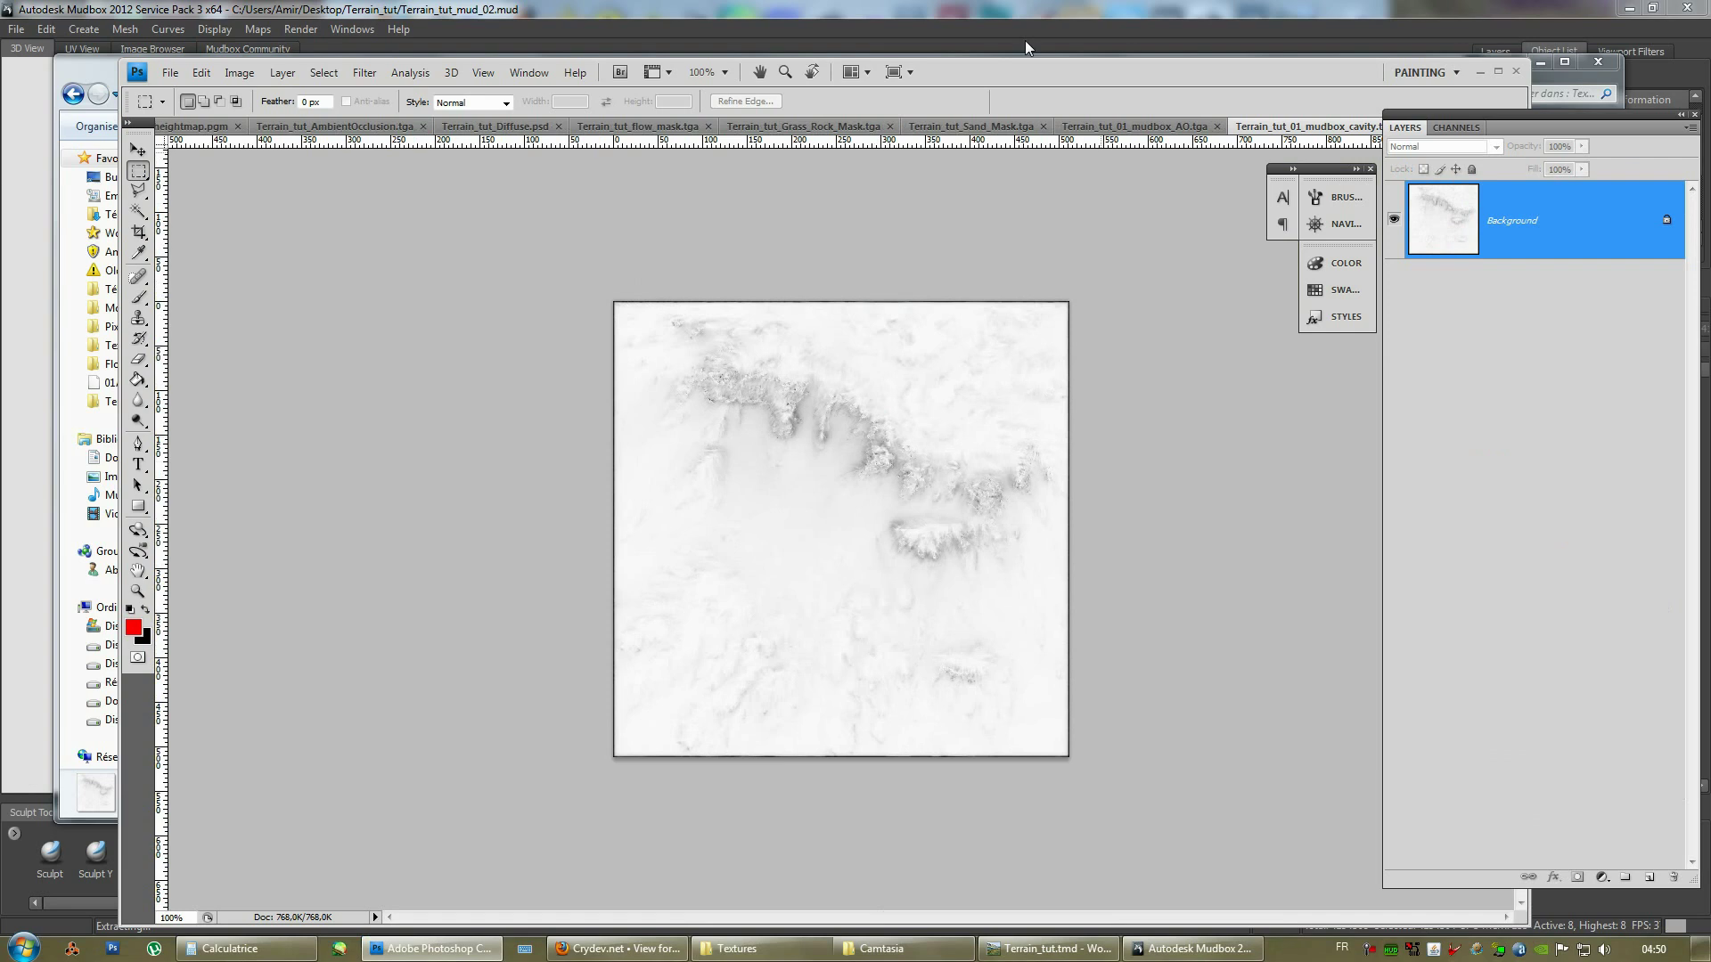
Maximize Photoshop, then zoom and pan around the cavity map's rock detail.
double_click(1037, 71)
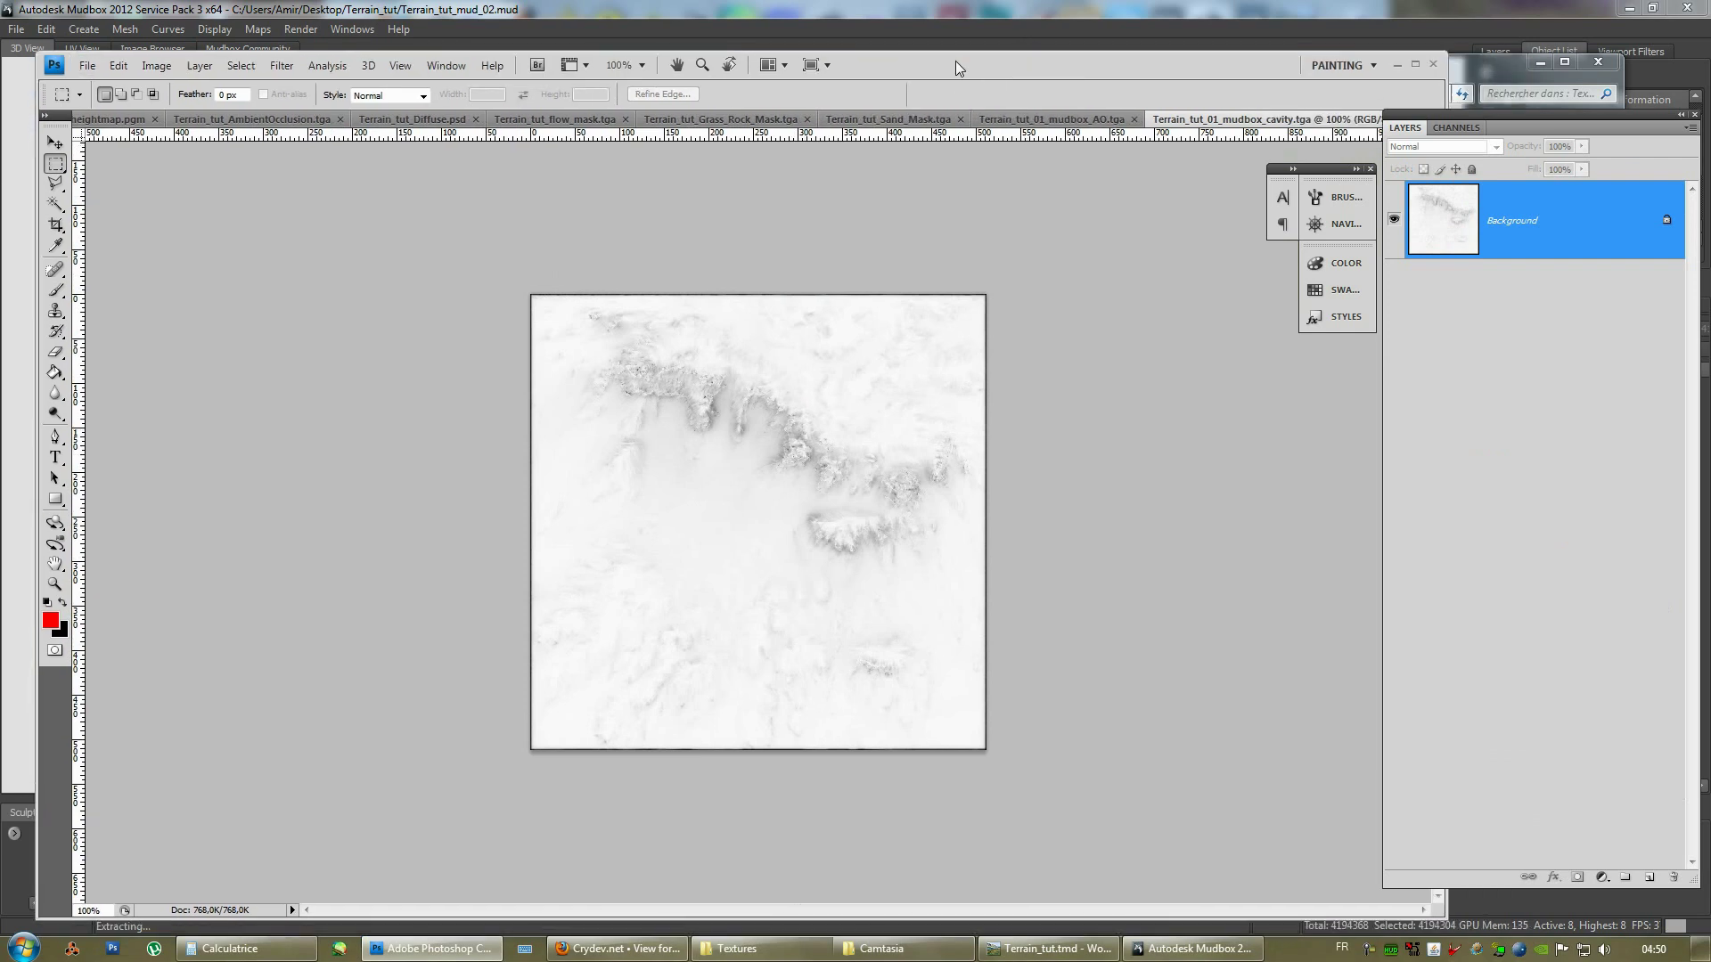
scroll(879, 462, "up", 6, "alt")
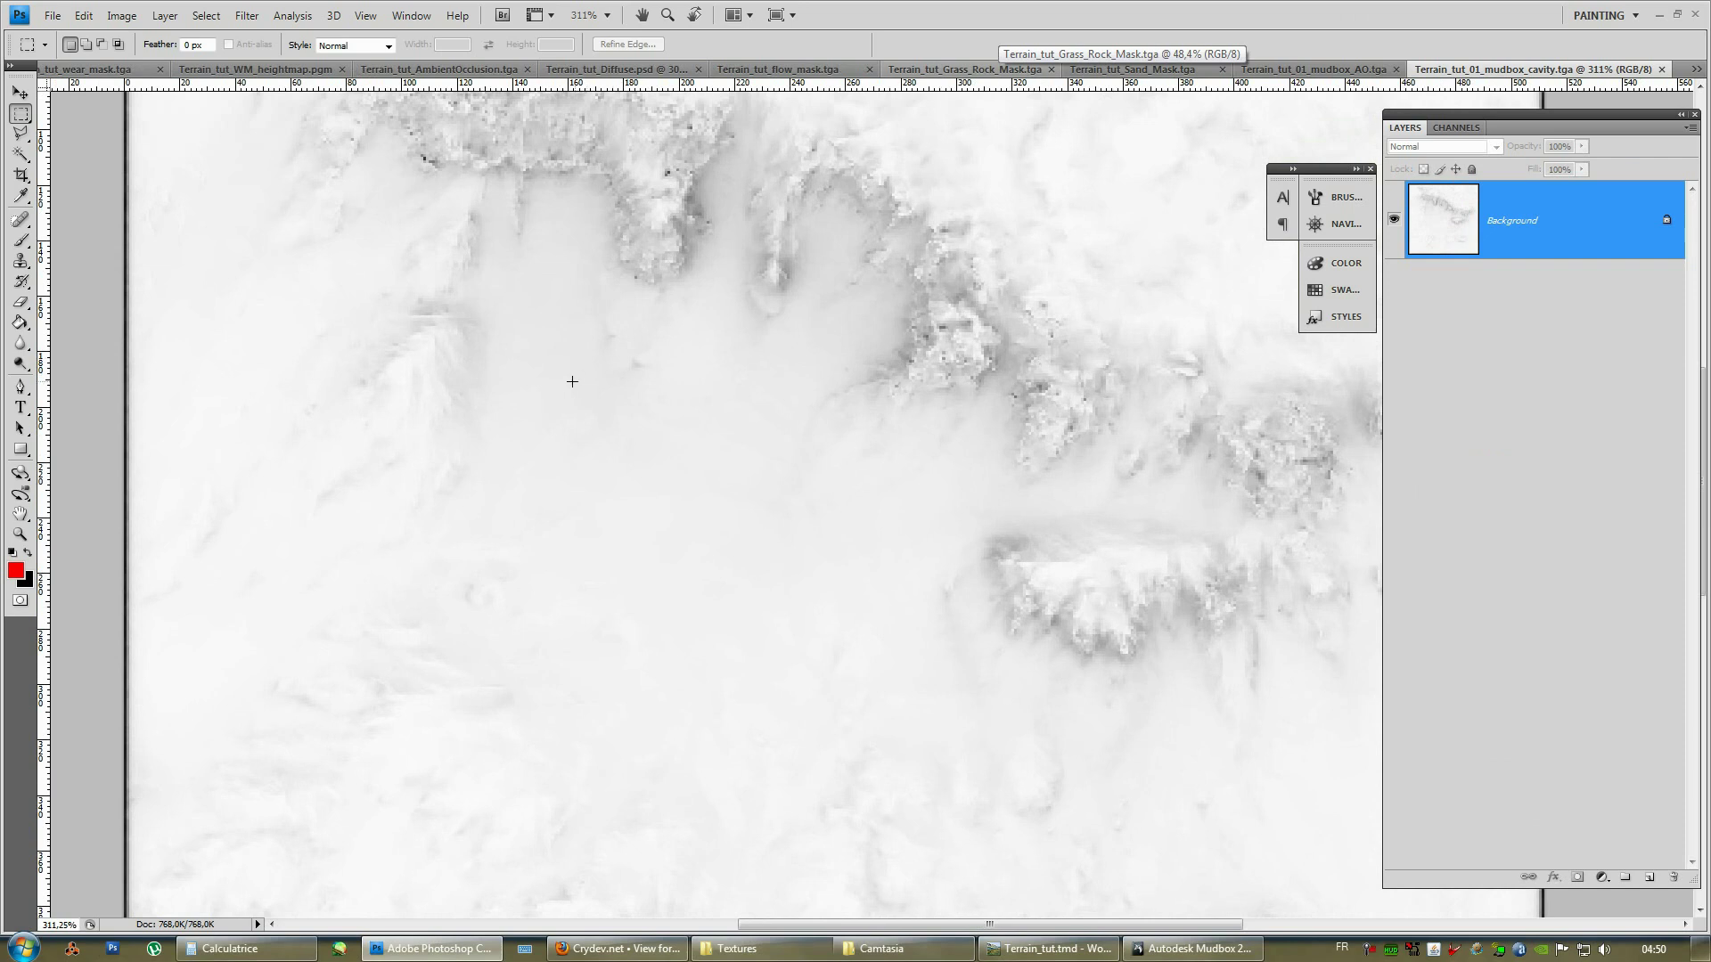
scroll(971, 404, "down", 2, "alt")
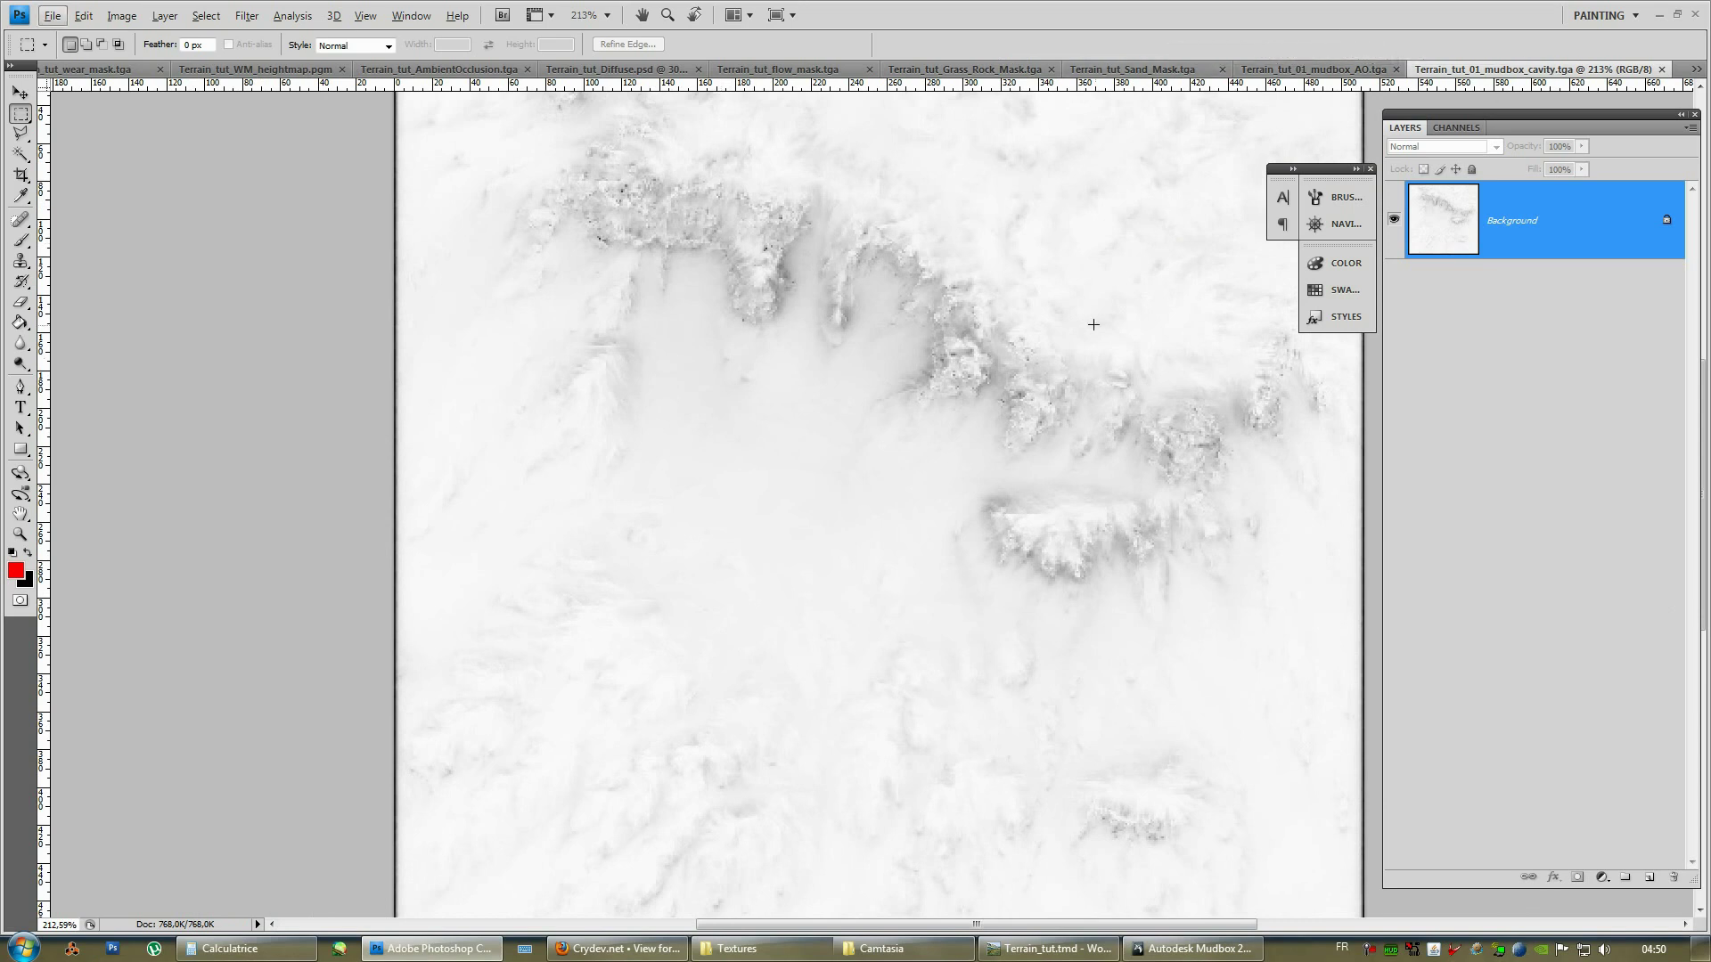
scroll(1085, 428, "down", 1, "alt")
scroll(1111, 351, "up", 5, "alt")
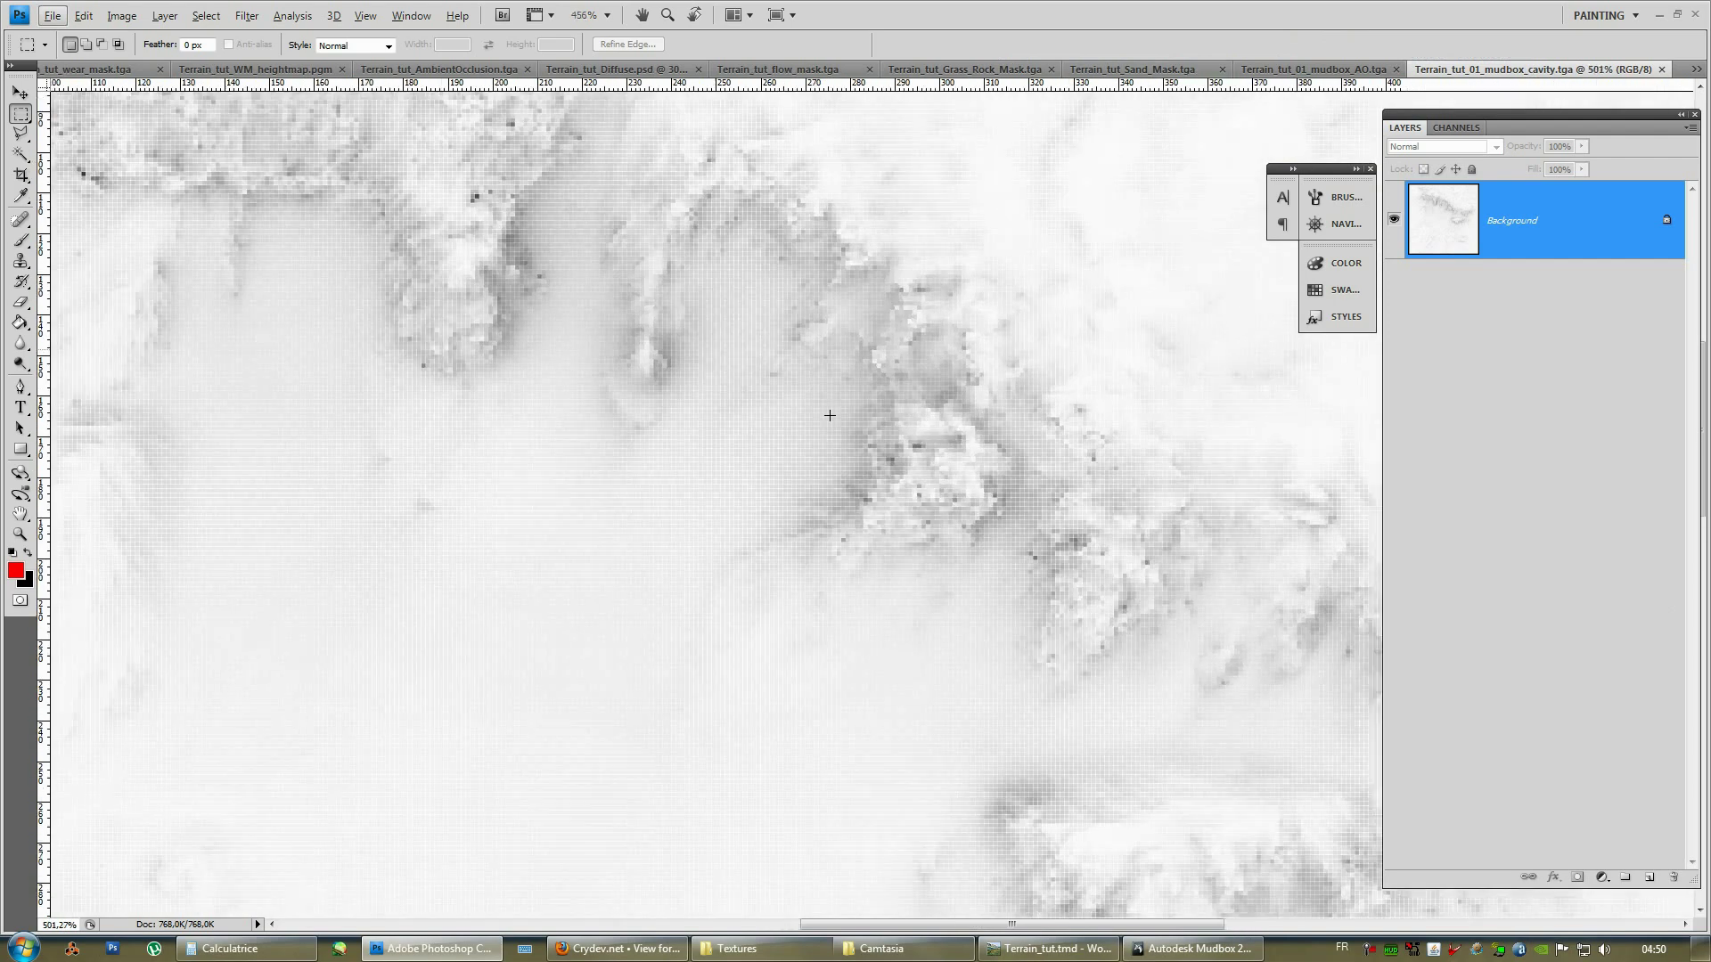
scroll(873, 416, "down", 1, "alt")
left_click_drag(460, 225, 748, 477)
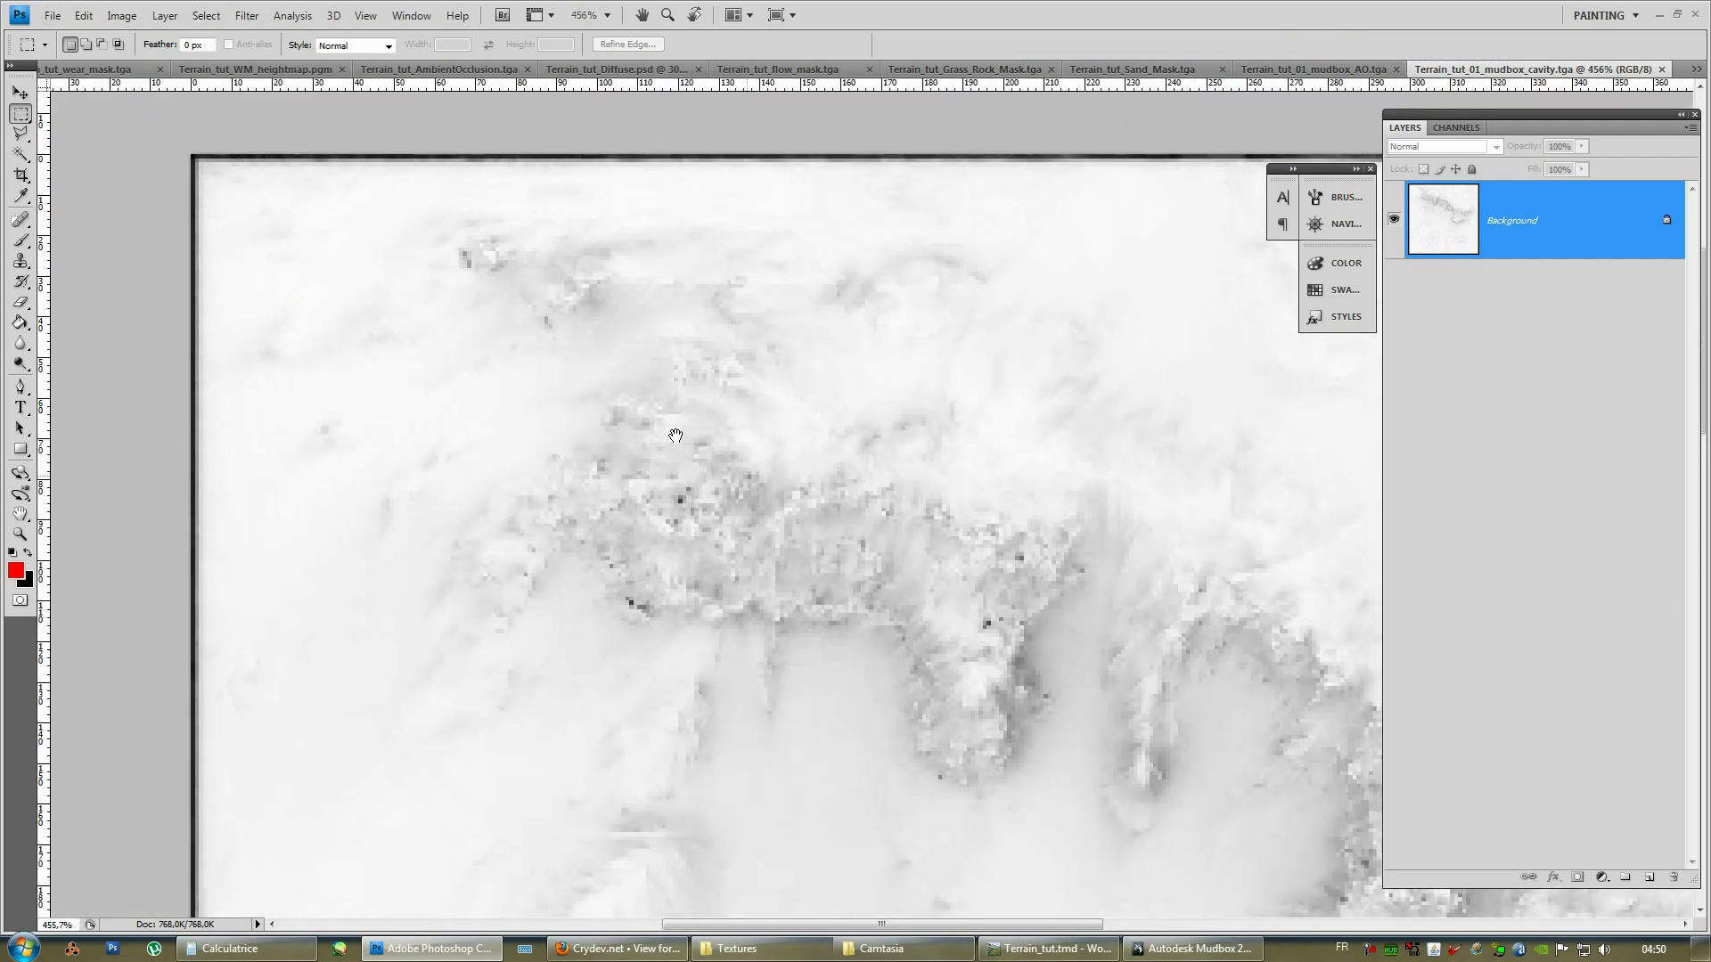
left_click_drag(676, 433, 528, 371)
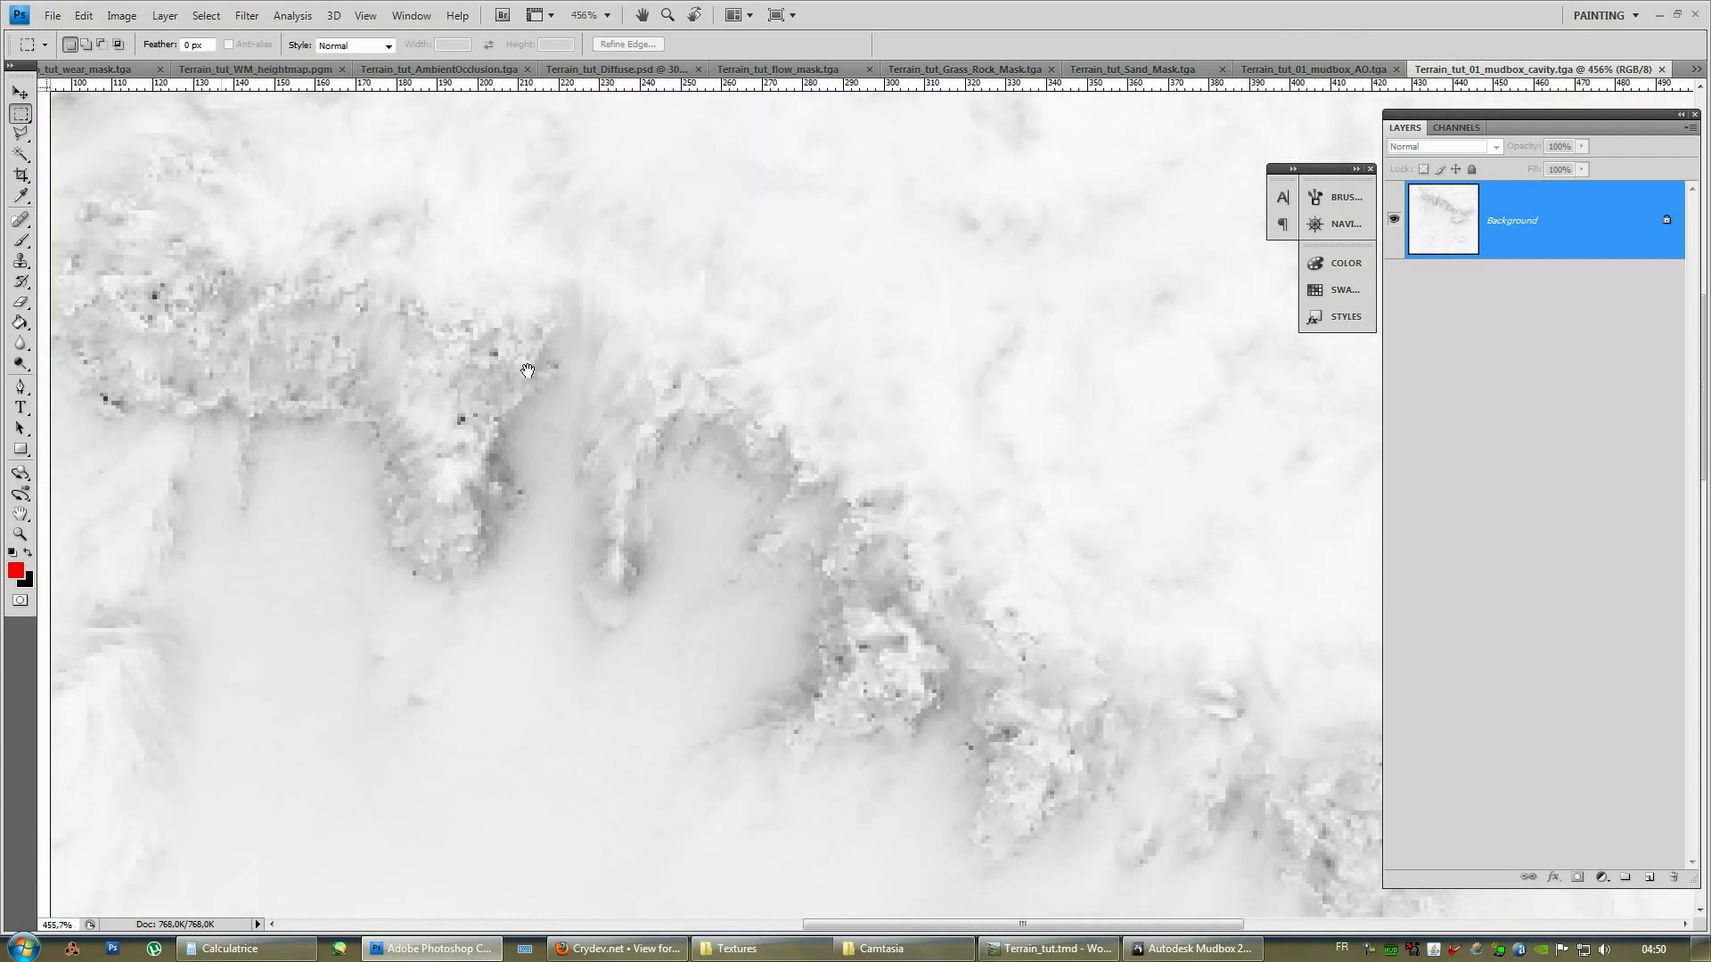
Re-run My Extraction Operation 1 in Mudbox with Filter 0,0002, then close the results.
left_click(1659, 14)
left_click(886, 9)
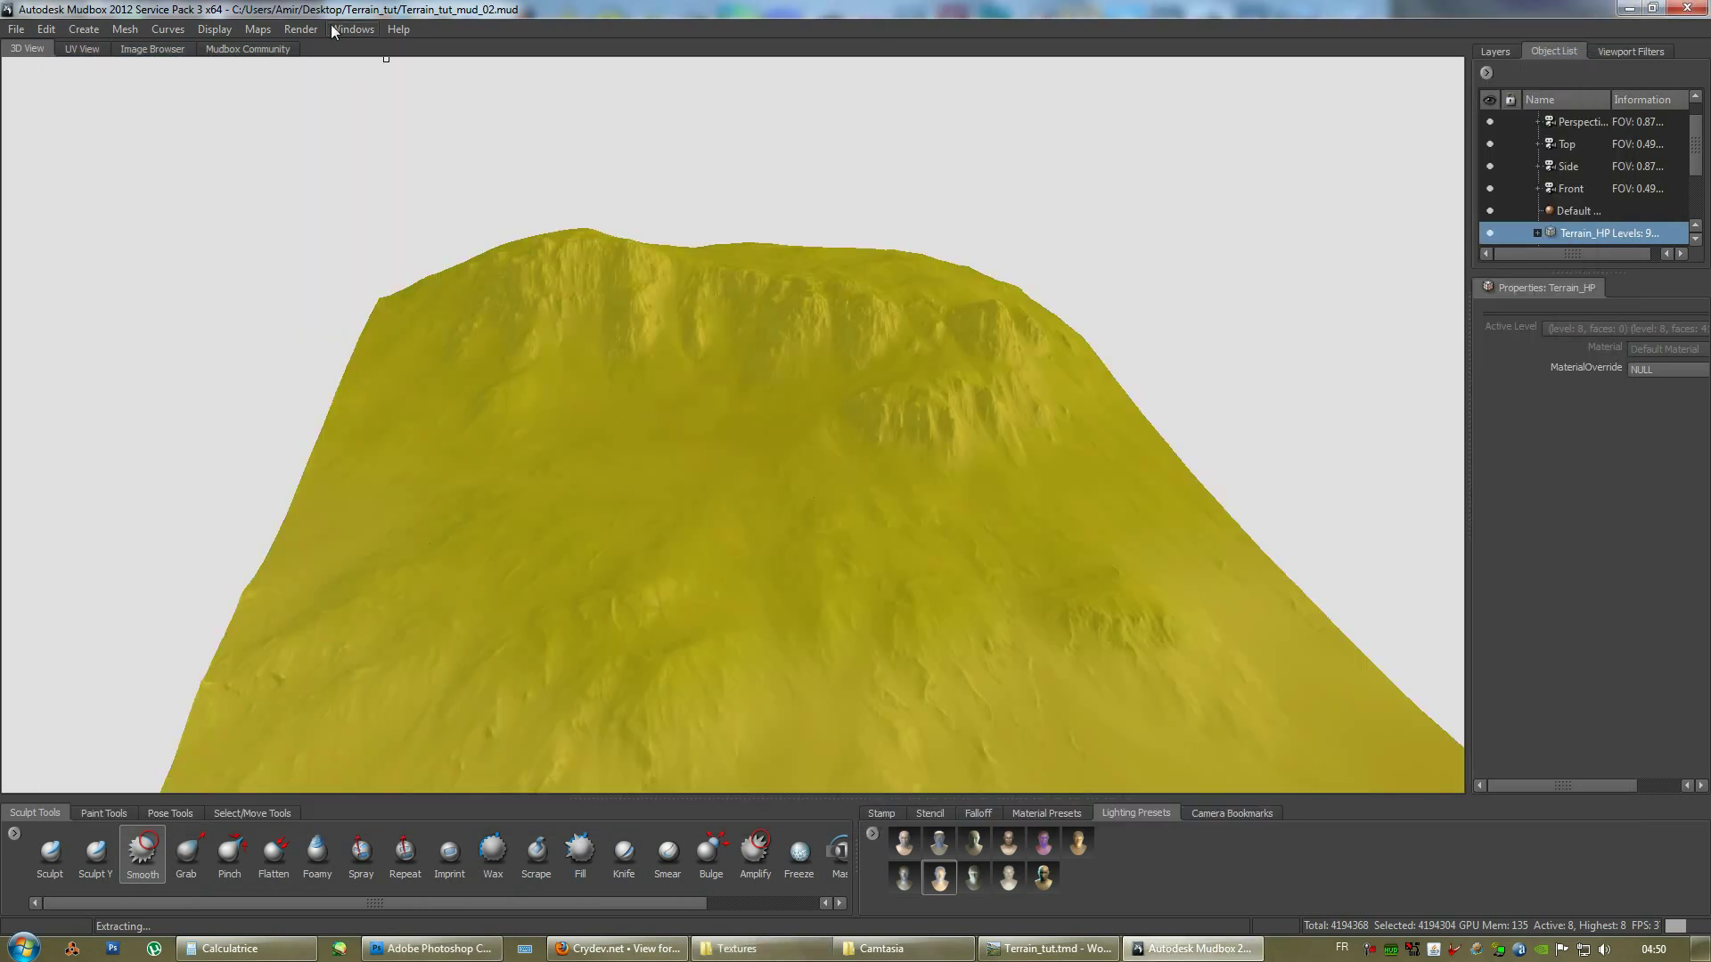
left_click(306, 28)
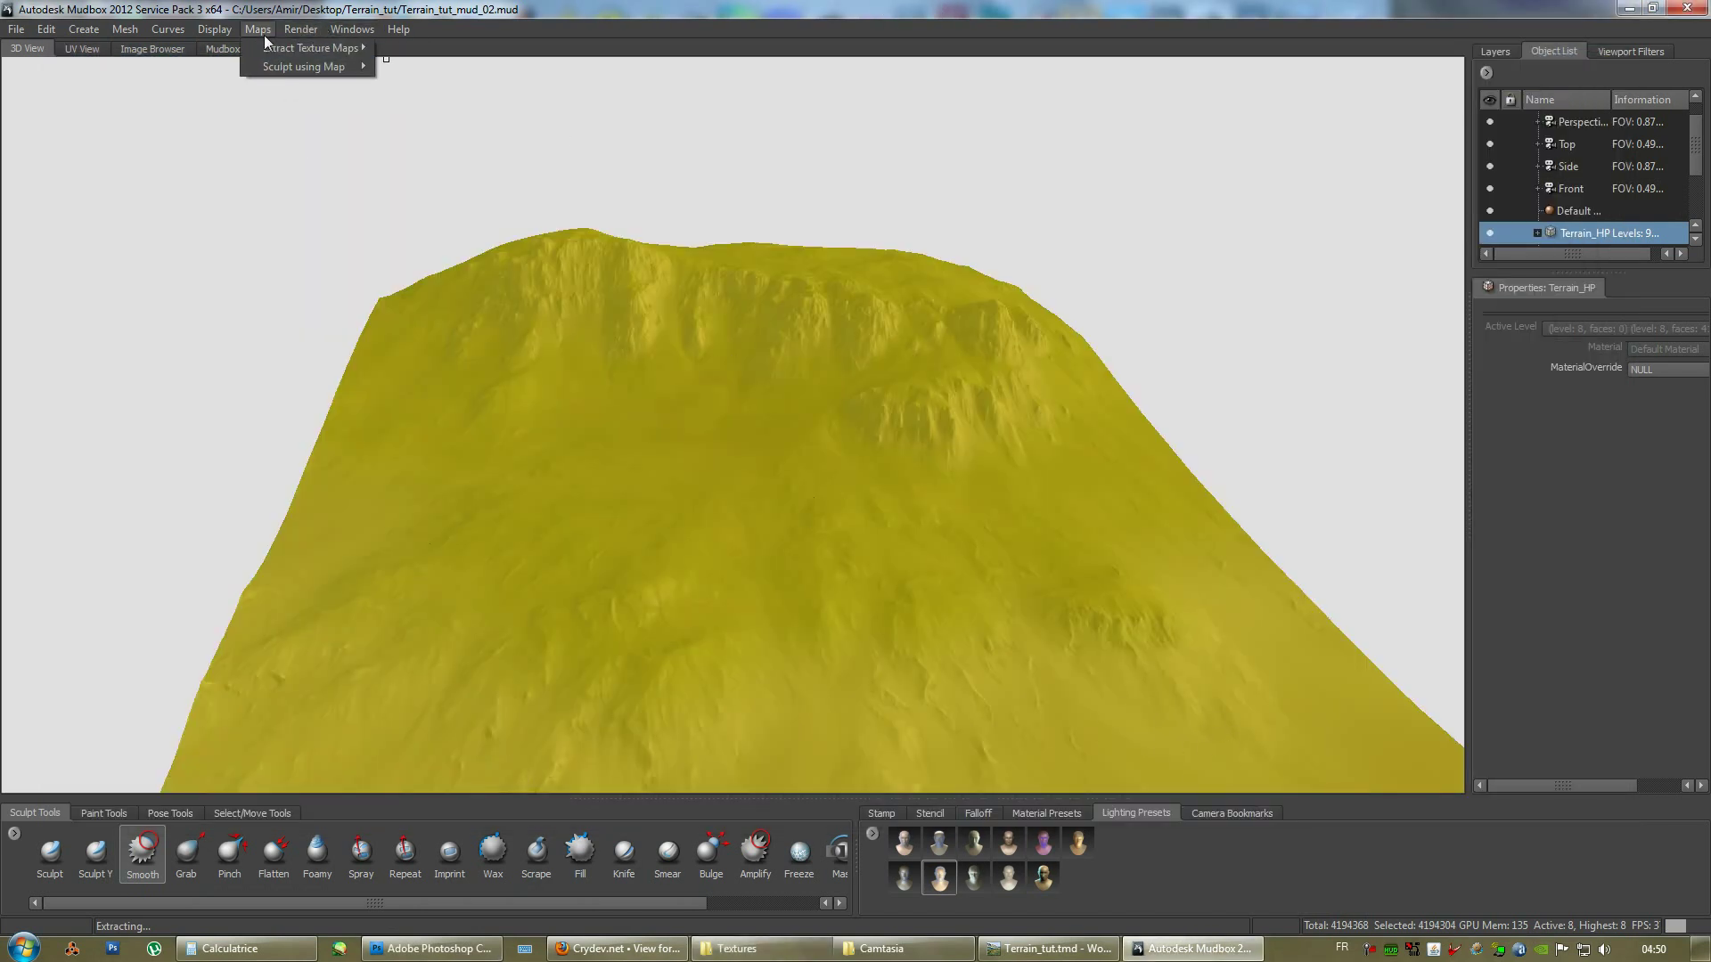
left_click(396, 48)
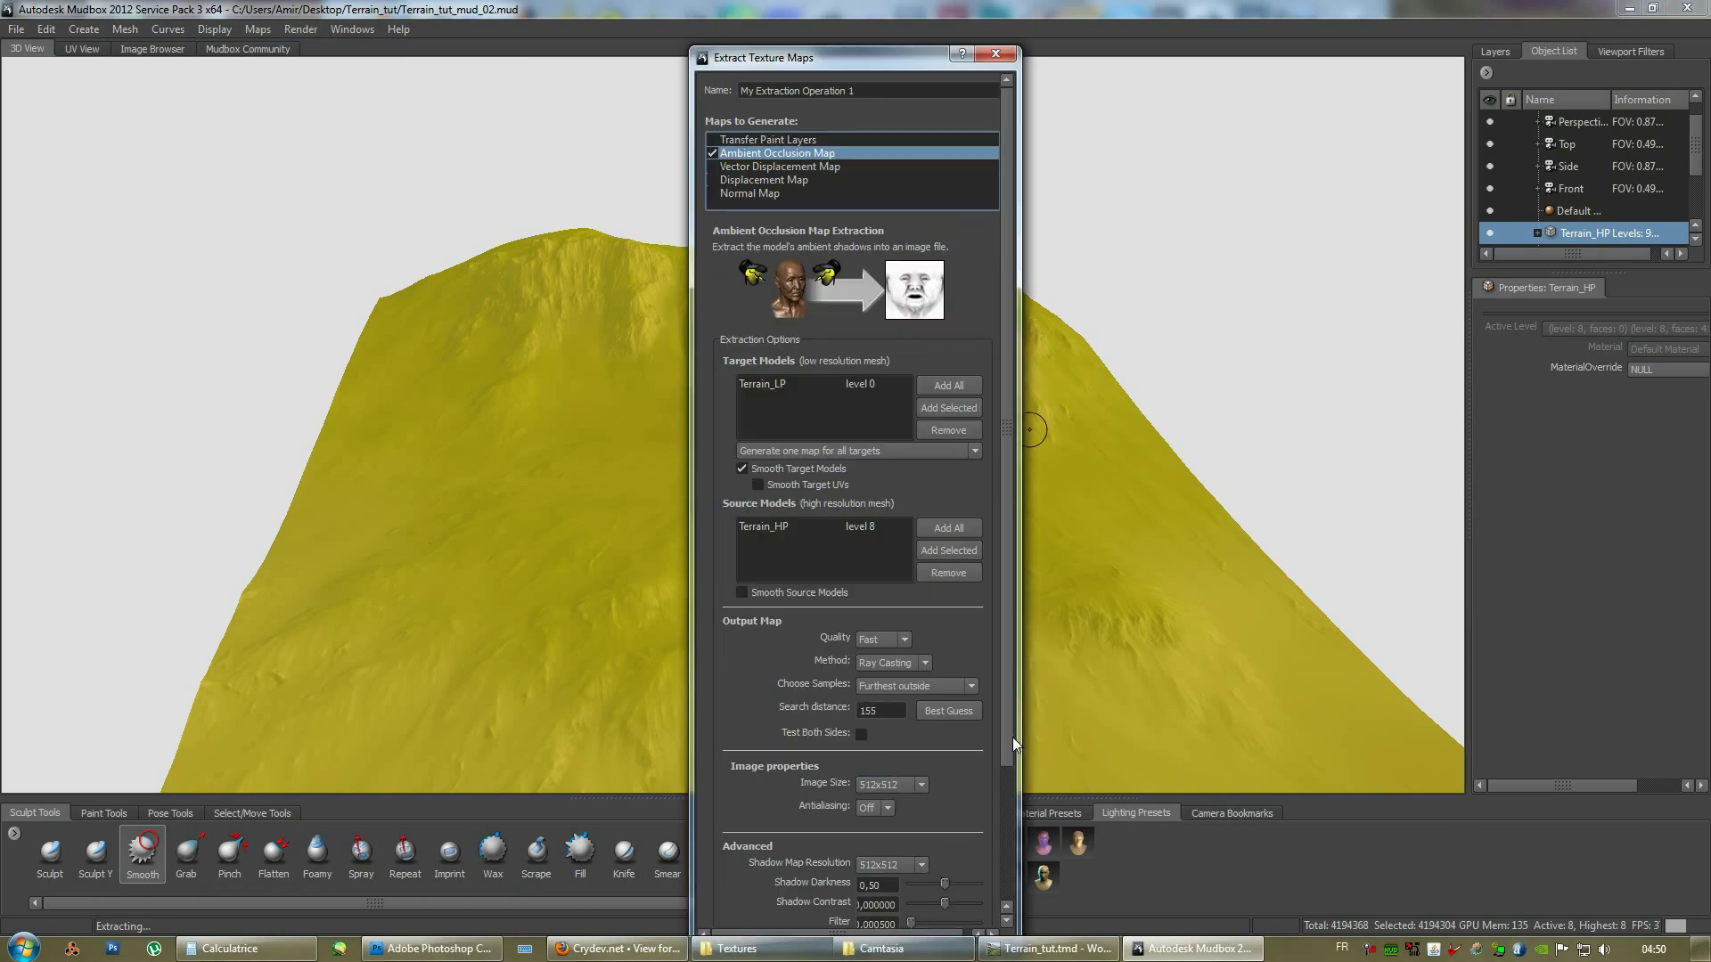
scroll(1012, 736, "down", 2)
left_click_drag(993, 817, 883, 805)
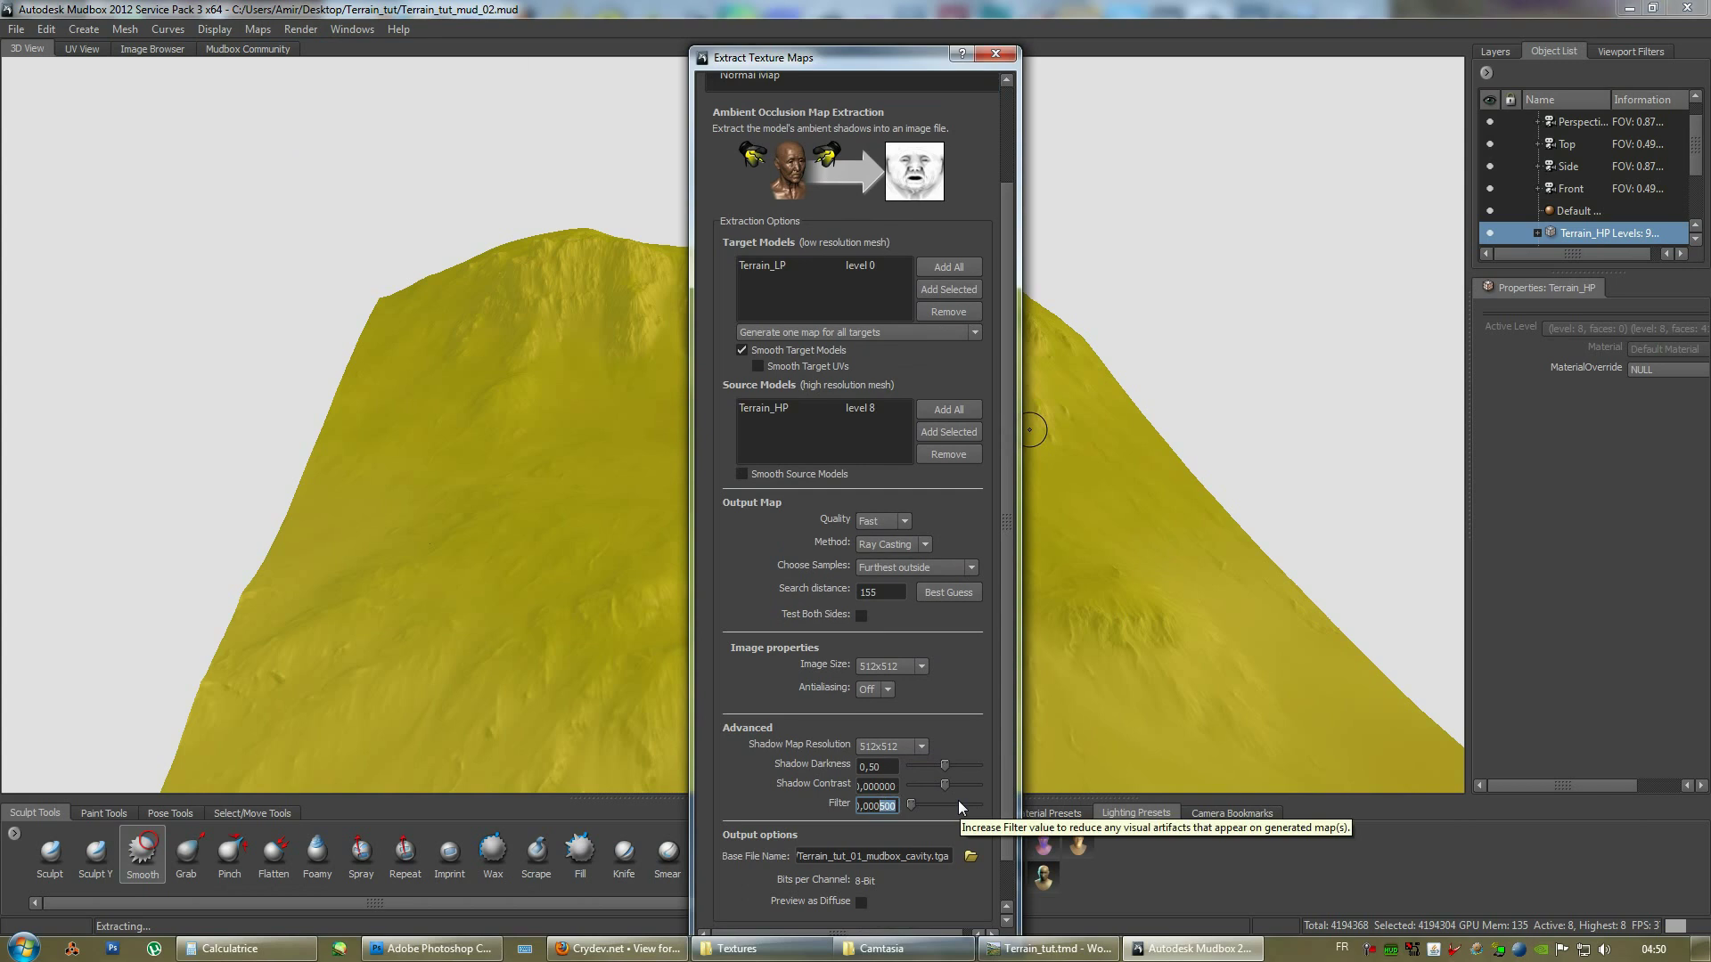
type("2")
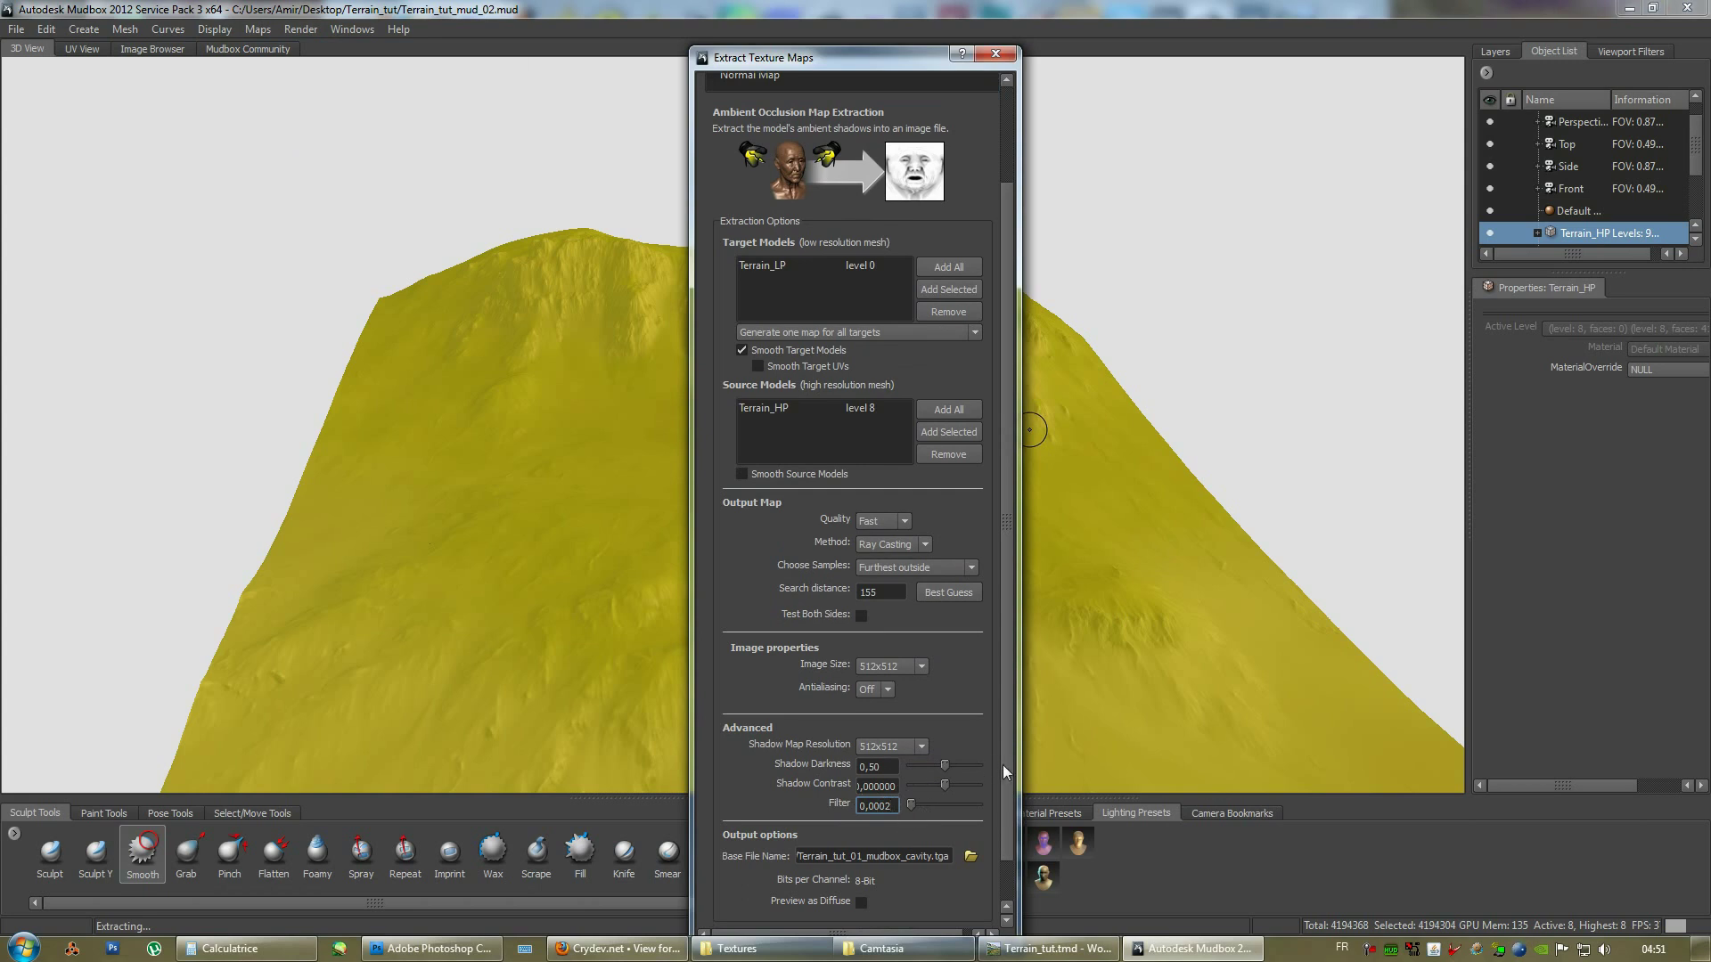
left_click_drag(1002, 764, 1006, 815)
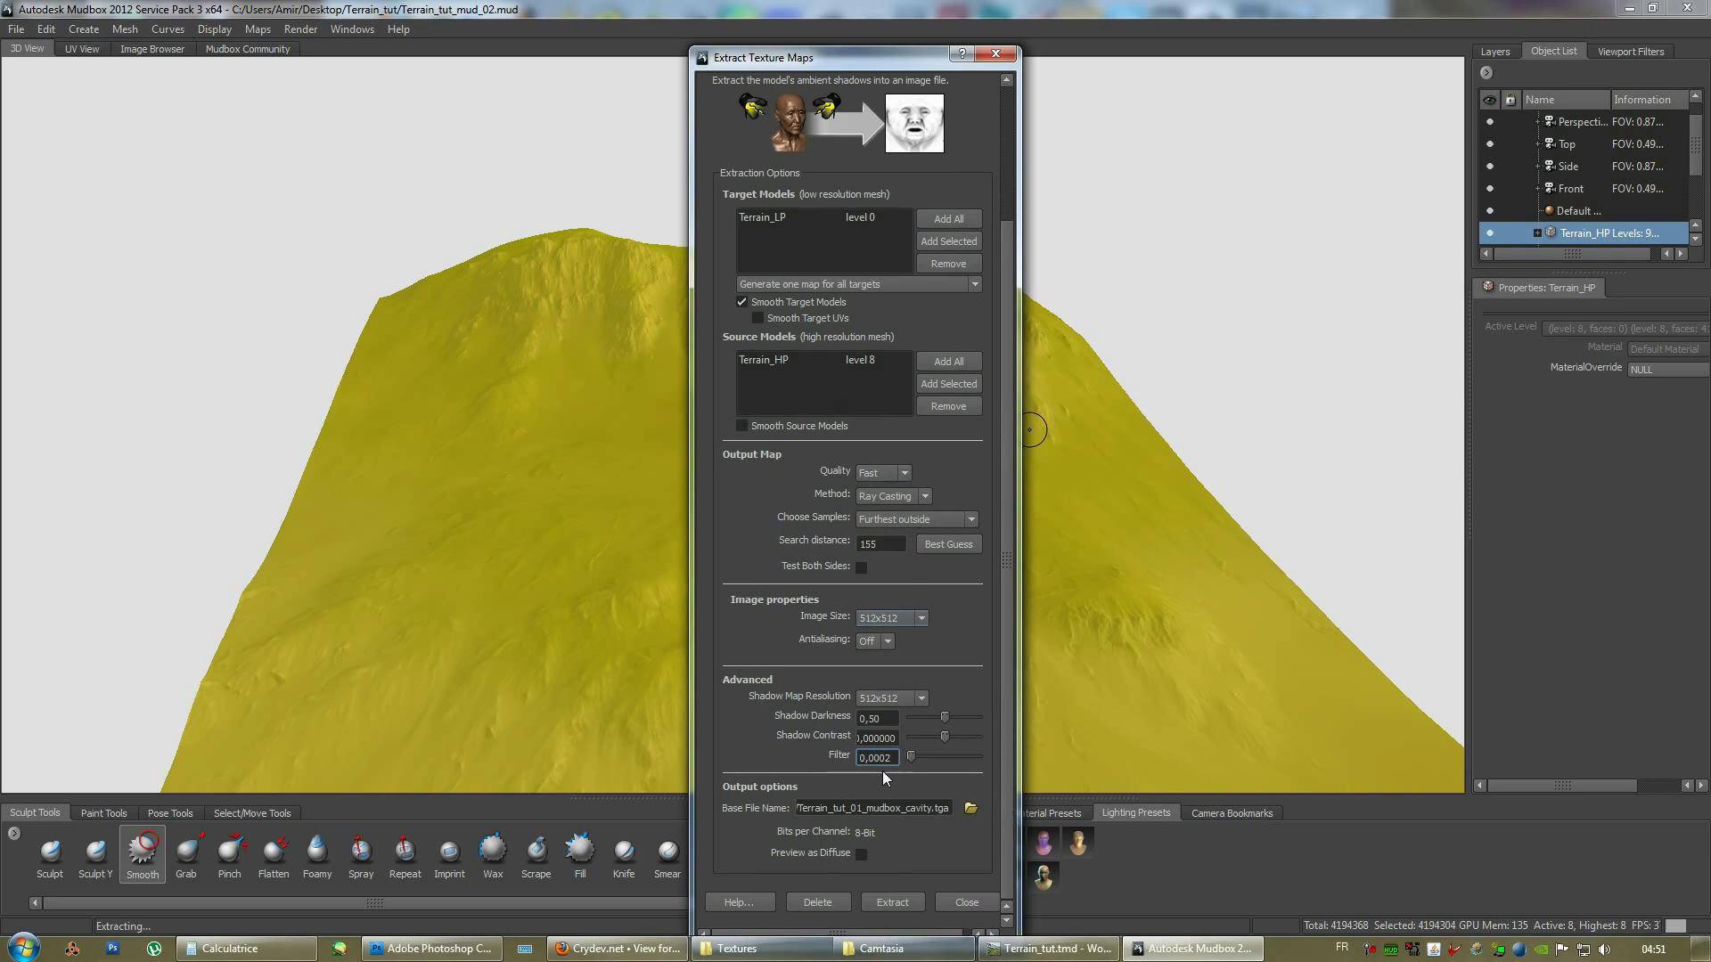
left_click(884, 902)
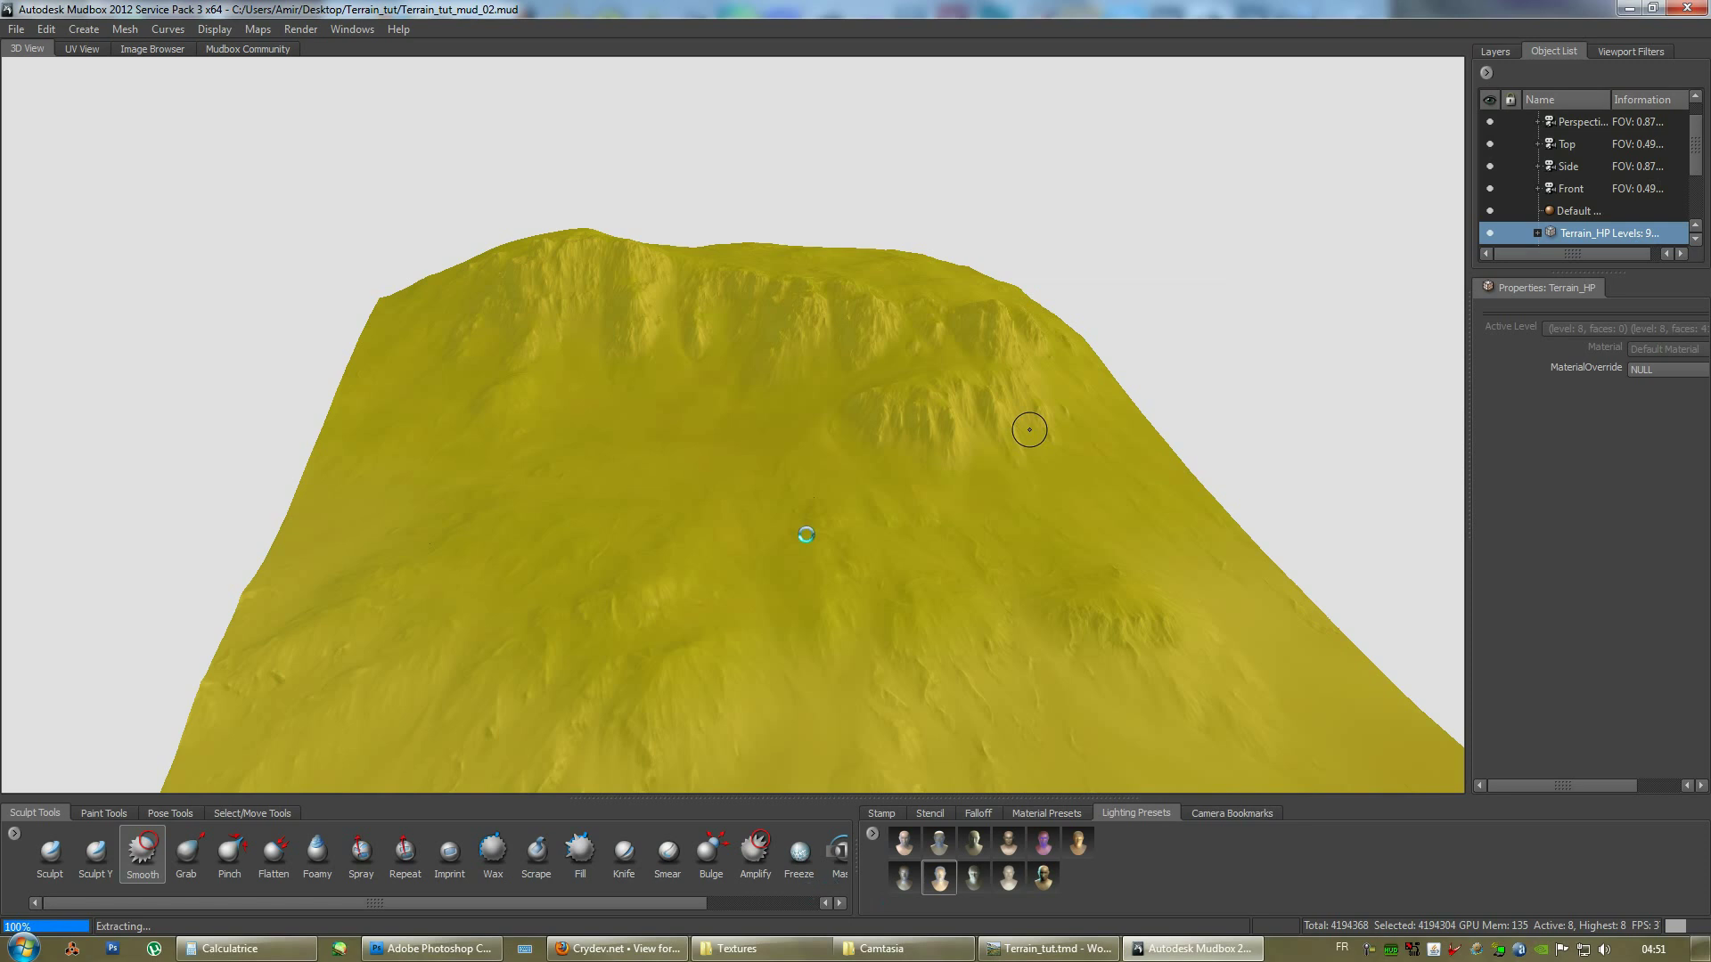
left_click(874, 501)
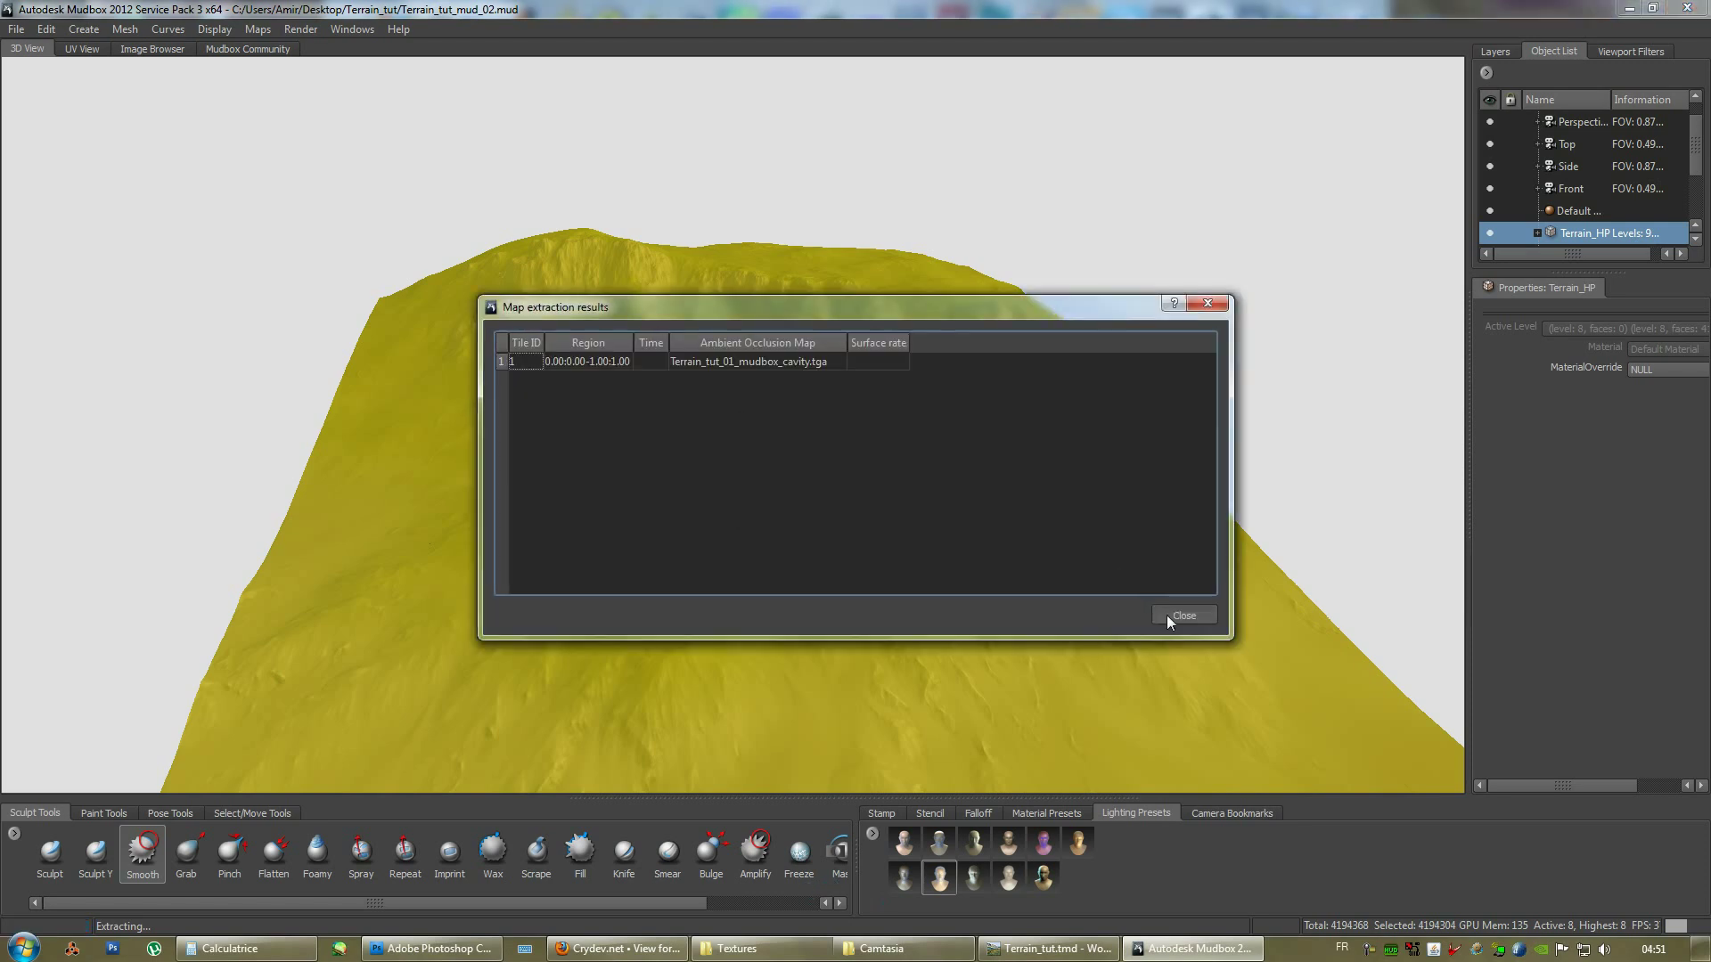
left_click(1184, 615)
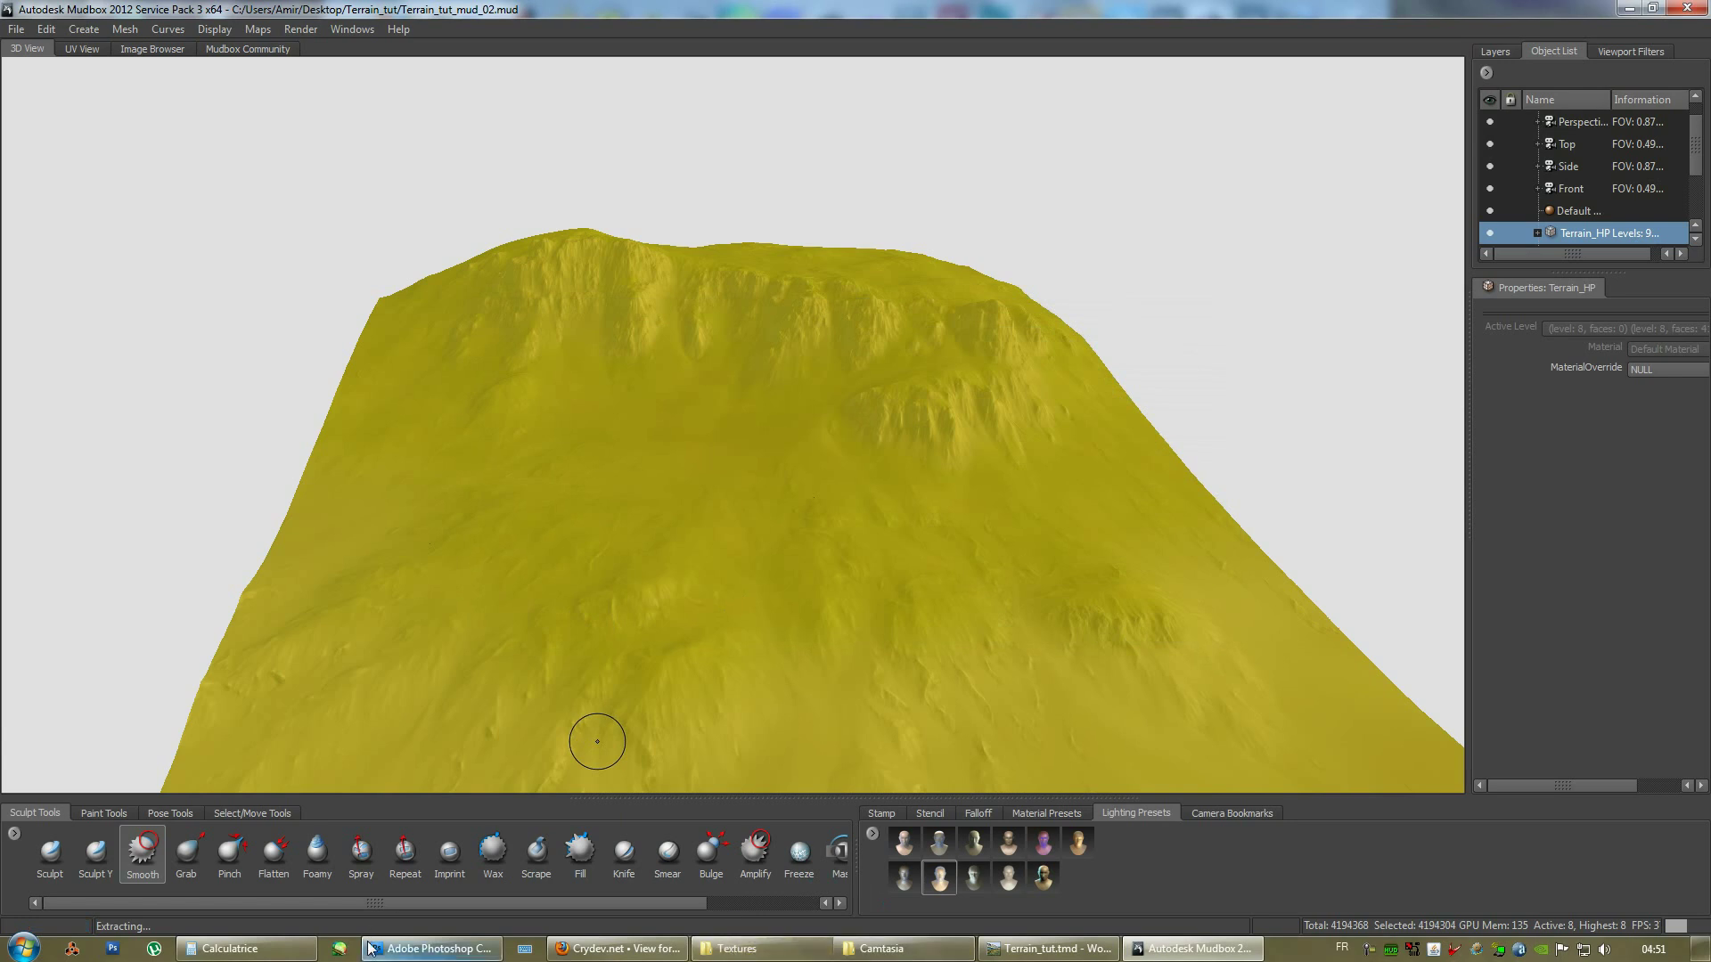
Select Terrain_tut_01_mudbox_cavity.tga in the Textures folder and drag it onto Photoshop.
left_click(755, 950)
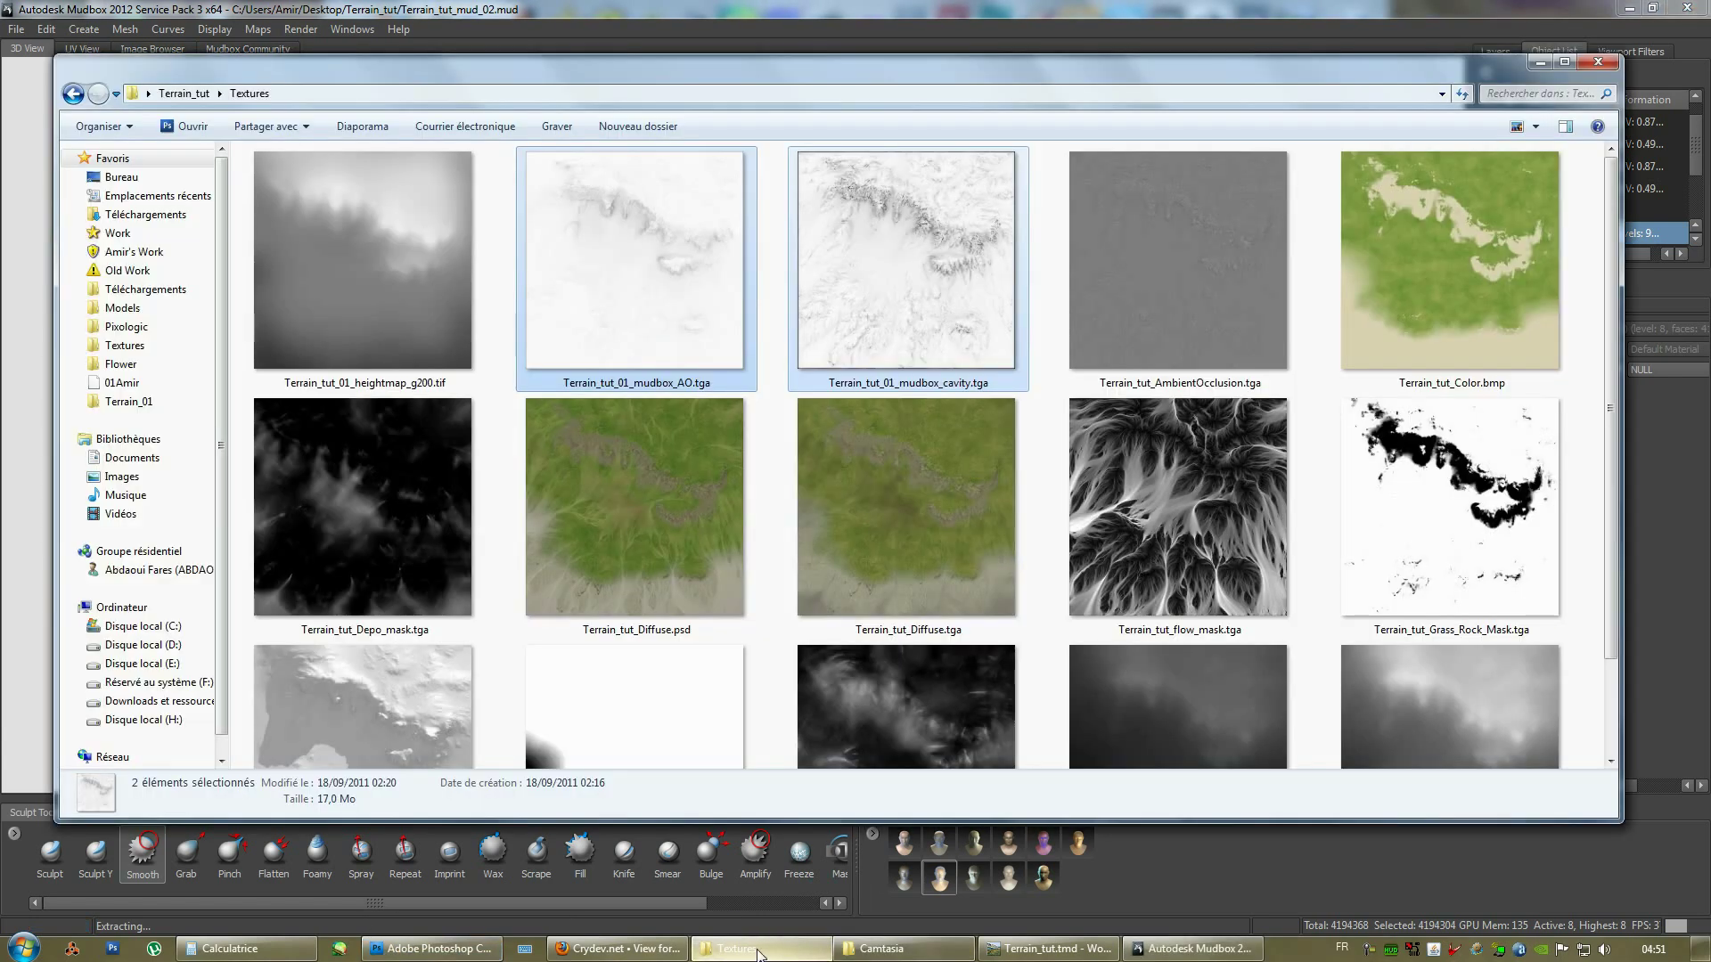
left_click(880, 361)
left_click(684, 328)
left_click(910, 324)
left_click(691, 312)
left_click(864, 301)
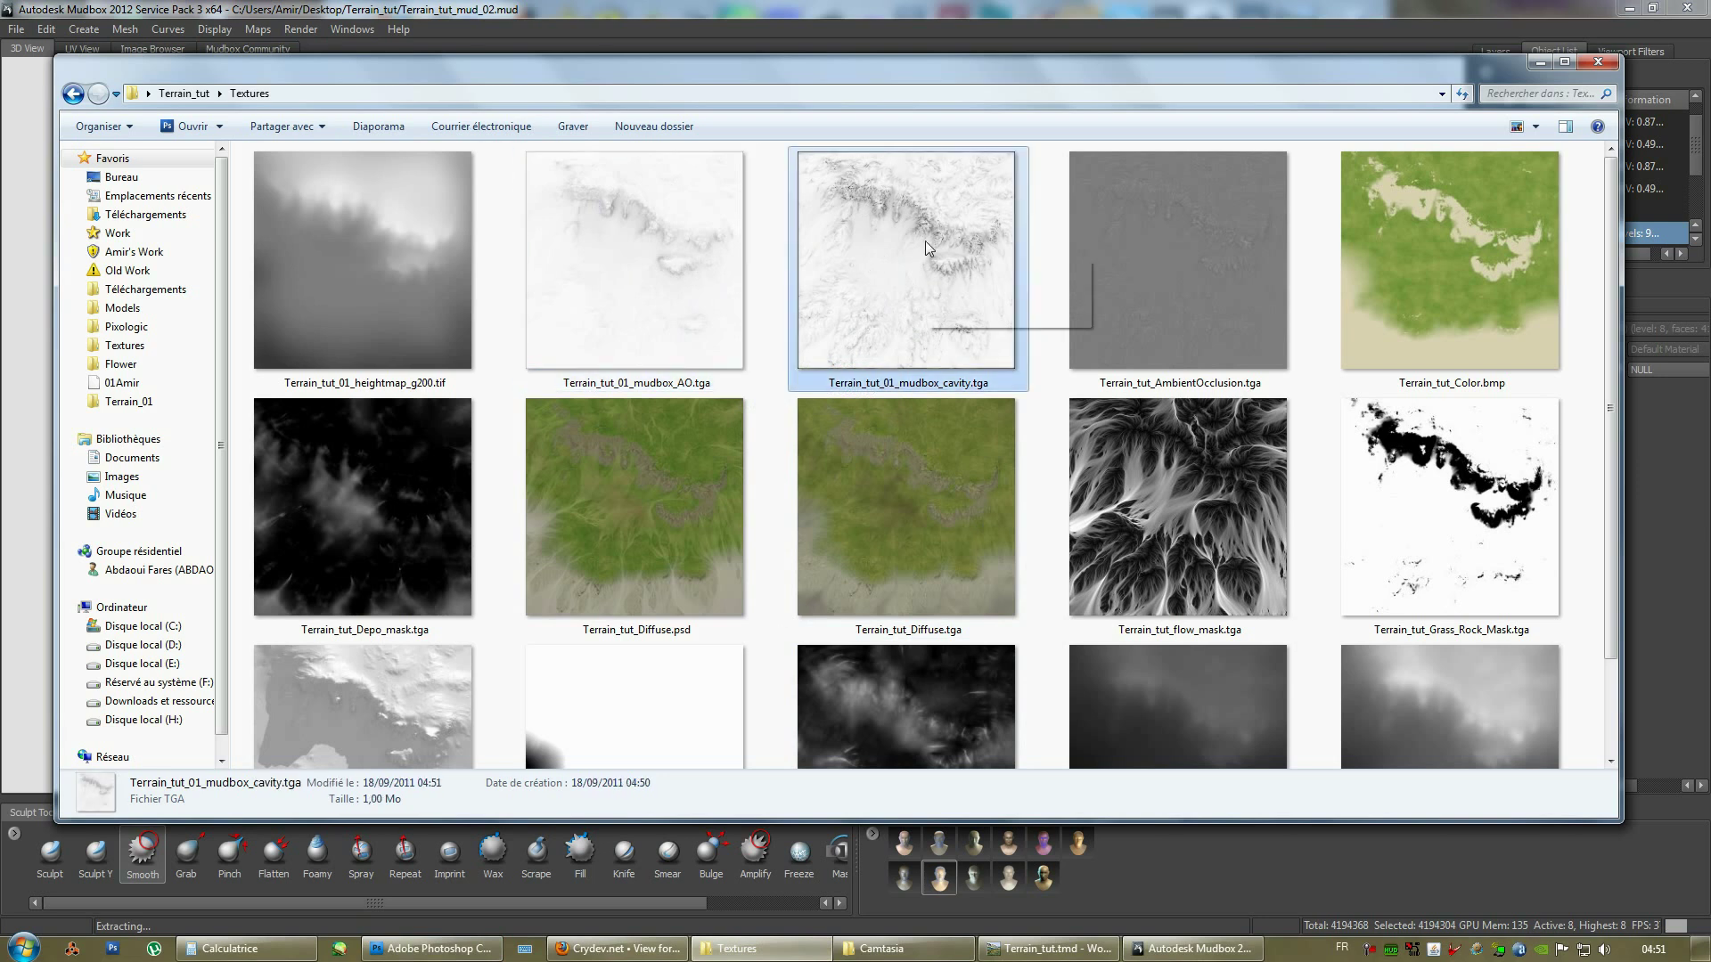
left_click_drag(916, 228, 713, 544)
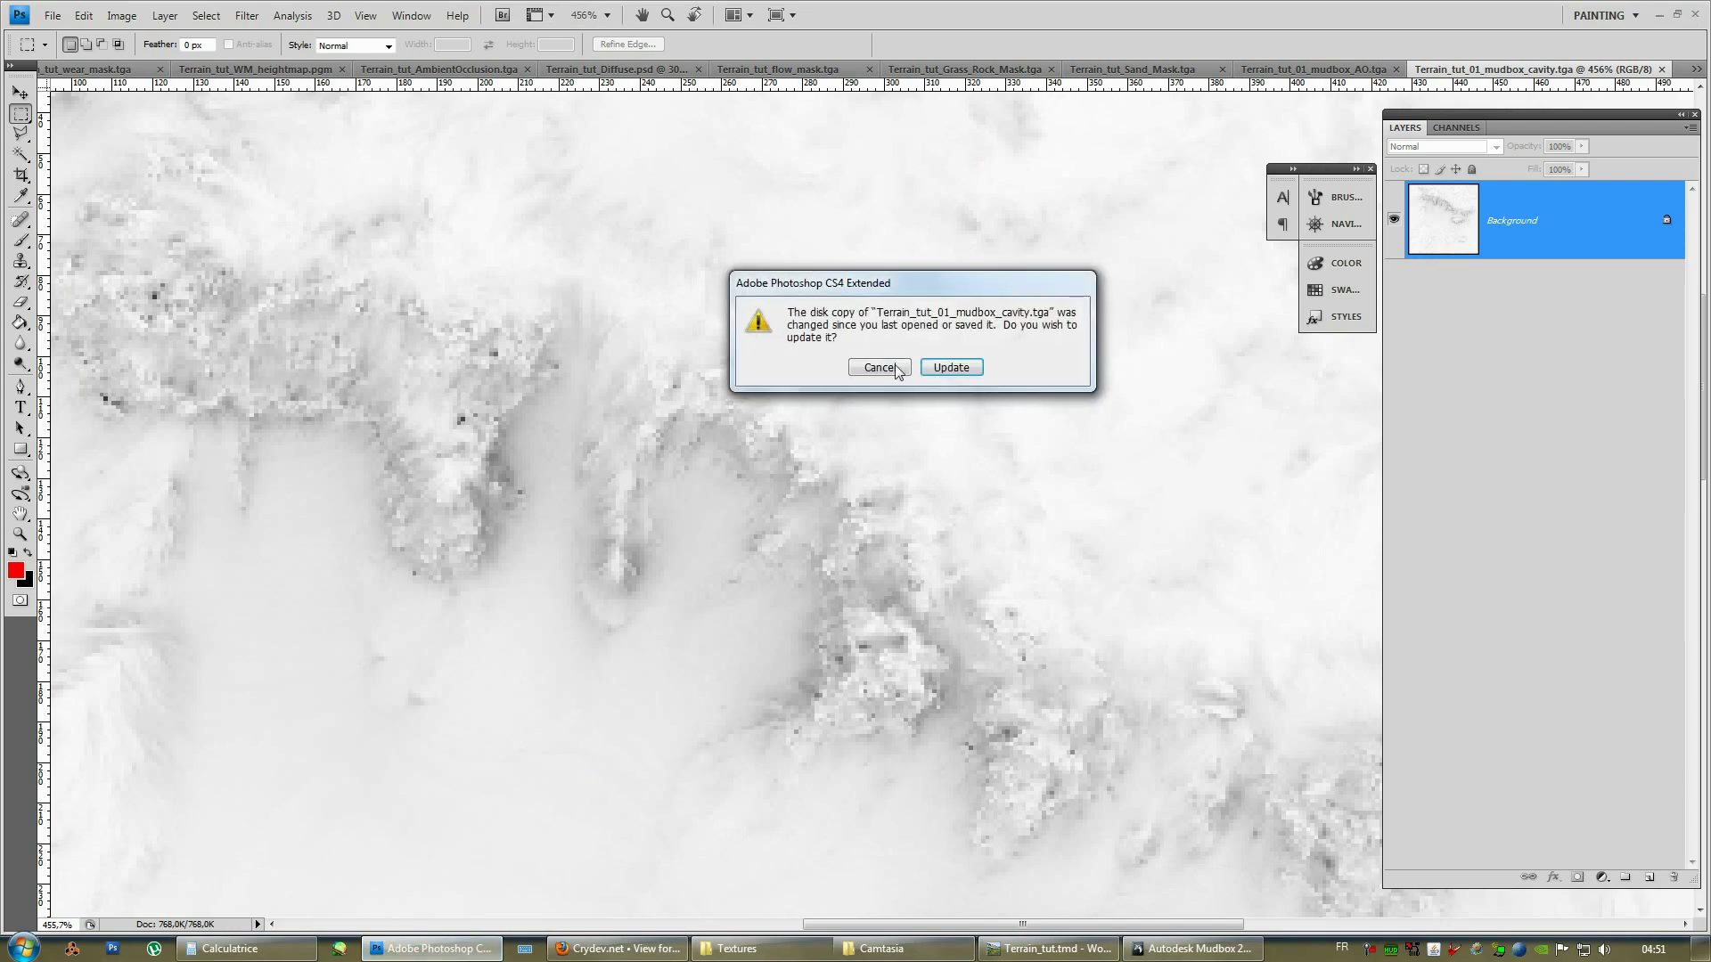
Update the cavity map from disk and zoom in and out to inspect its dark crevices.
left_click(949, 365)
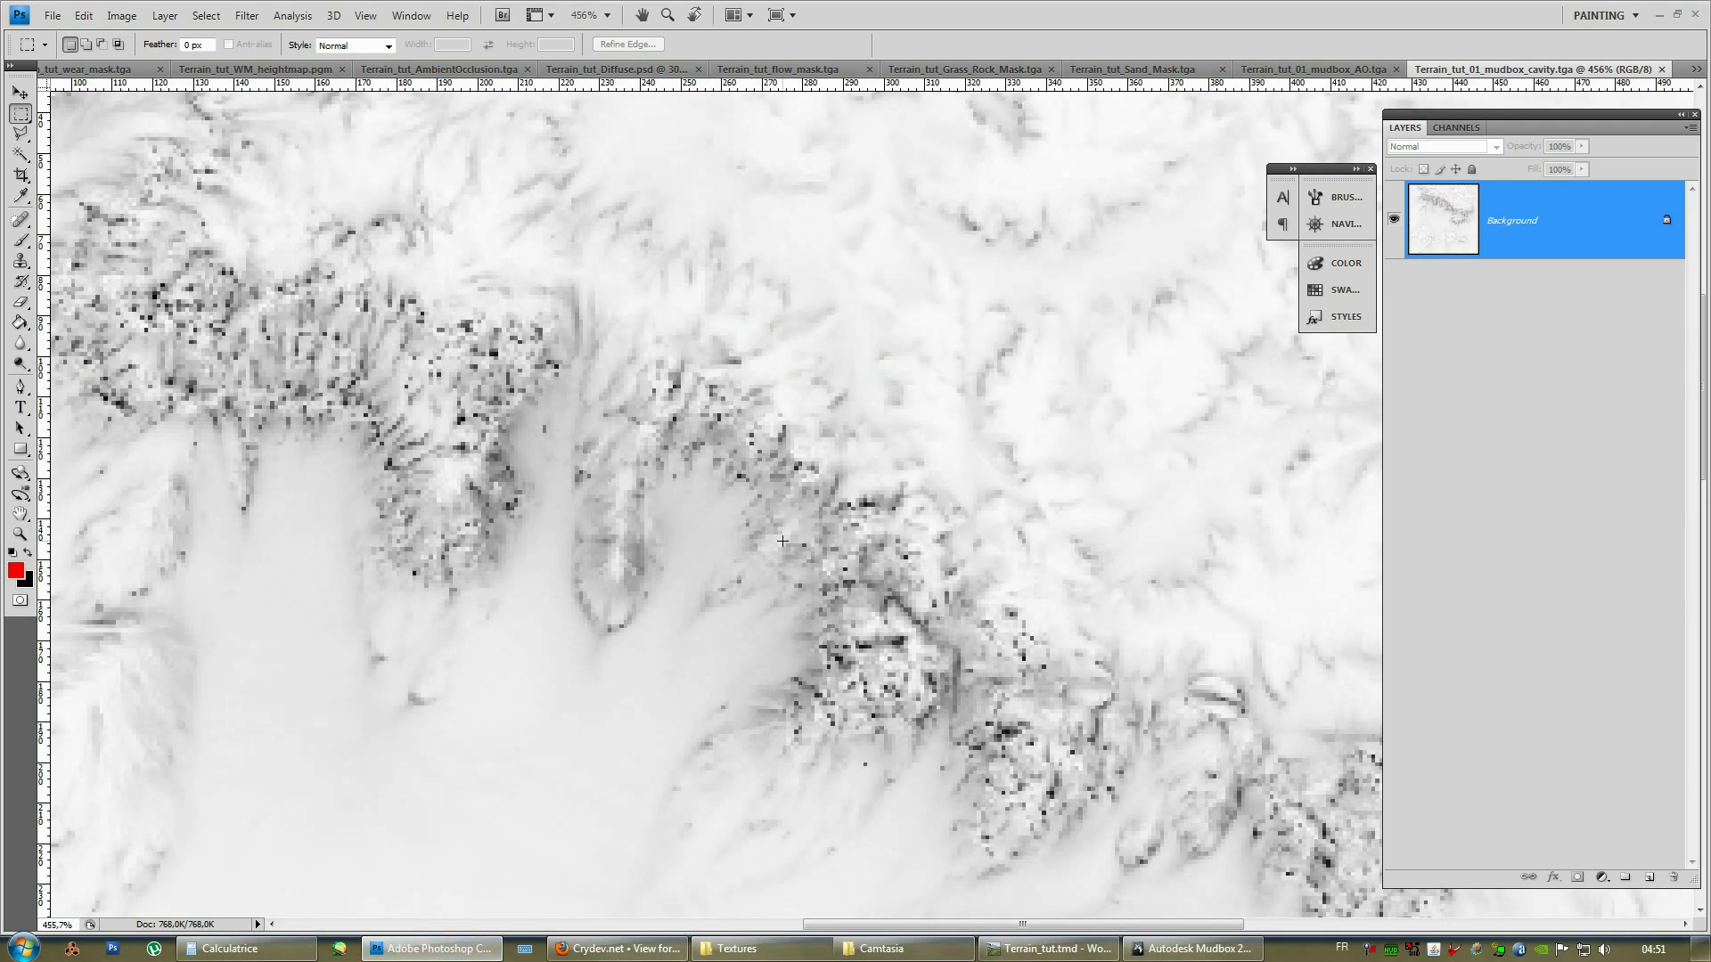
scroll(784, 544, "down", 4, "alt")
scroll(783, 541, "down", 2, "alt")
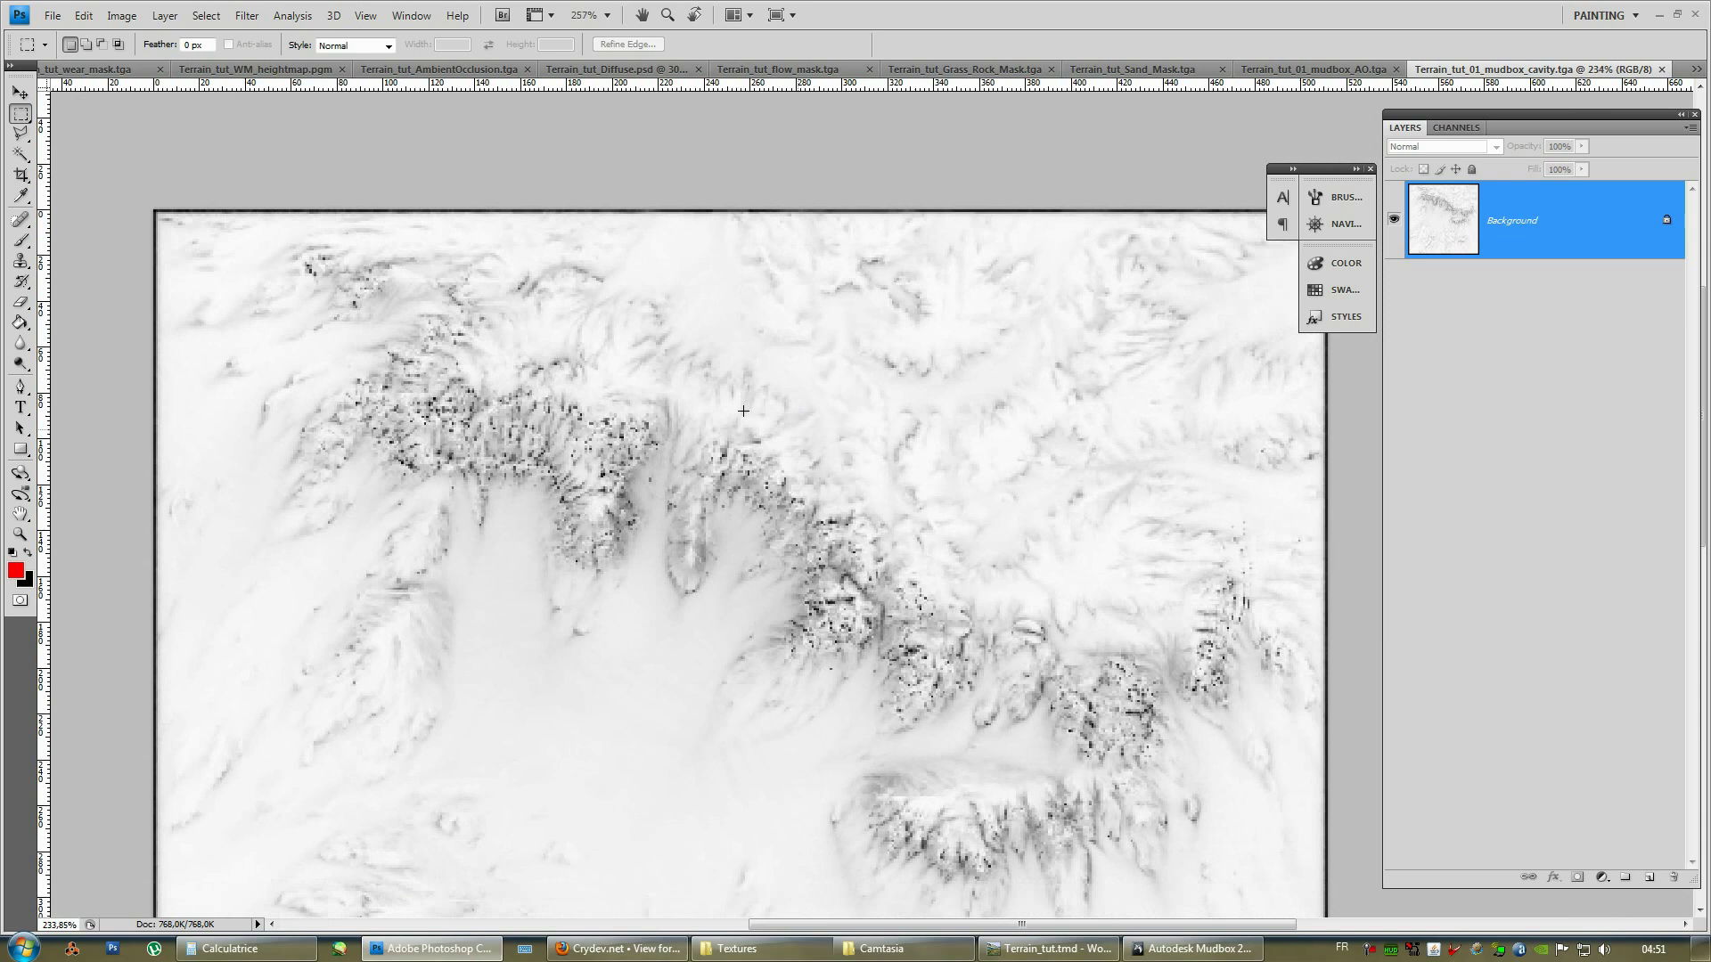
scroll(782, 541, "up", 3, "alt")
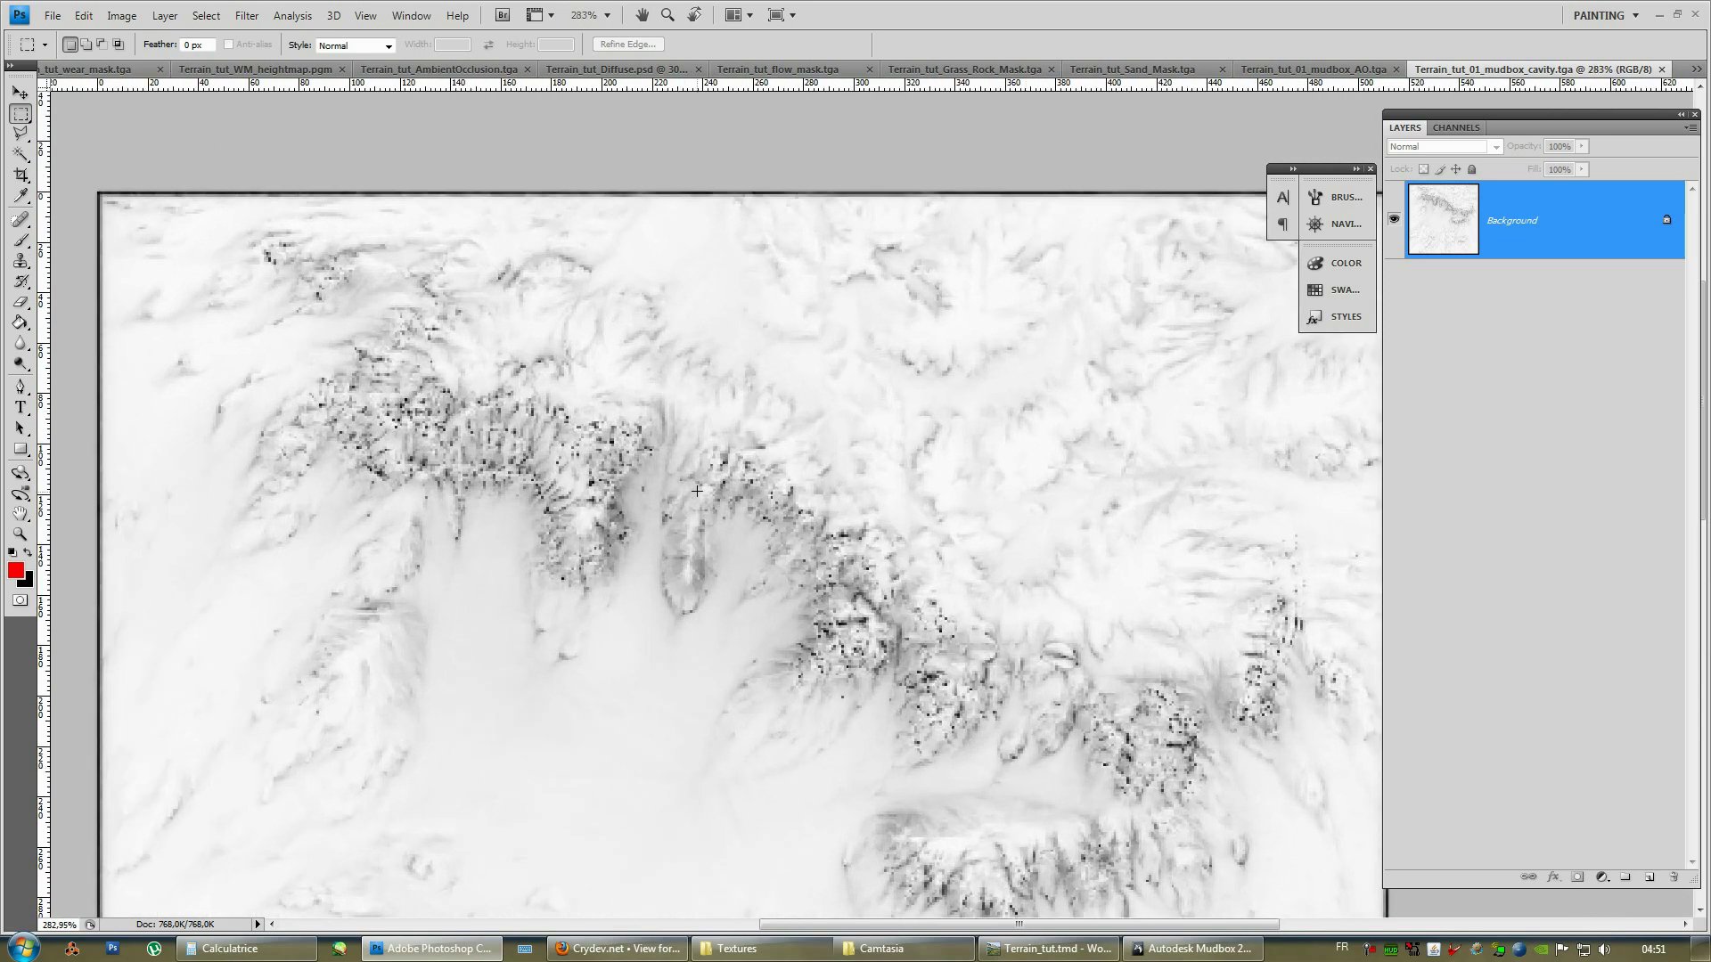
scroll(582, 477, "down", 5, "alt")
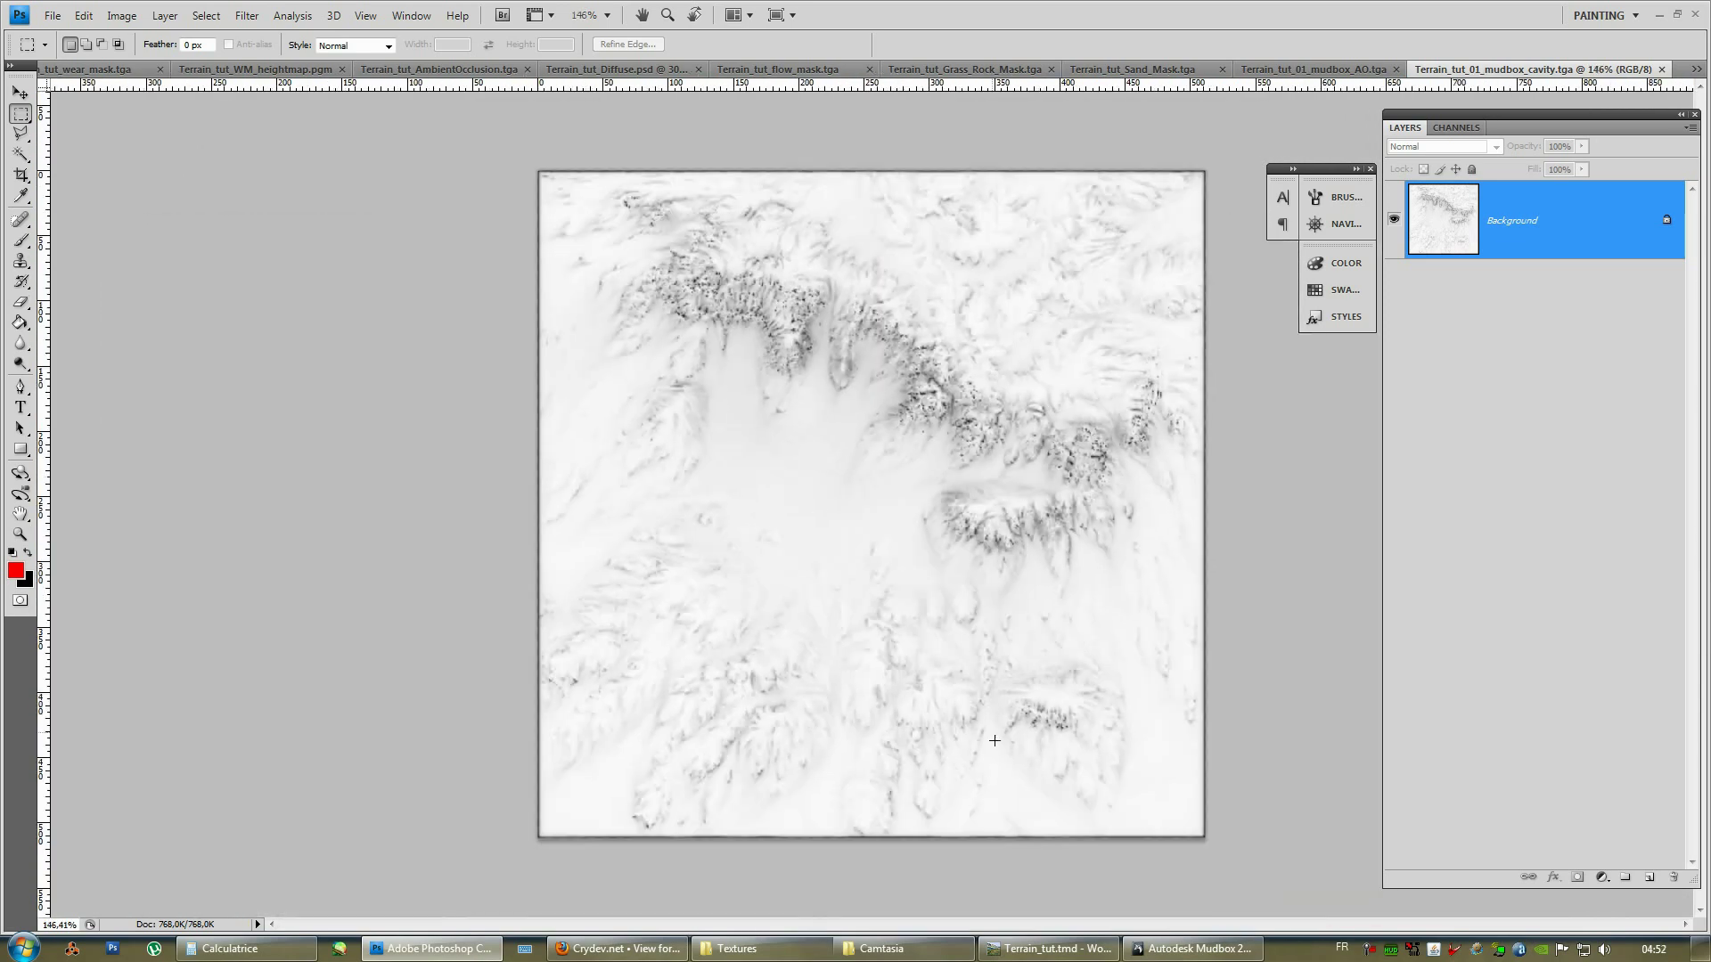
scroll(961, 561, "up", 3, "alt")
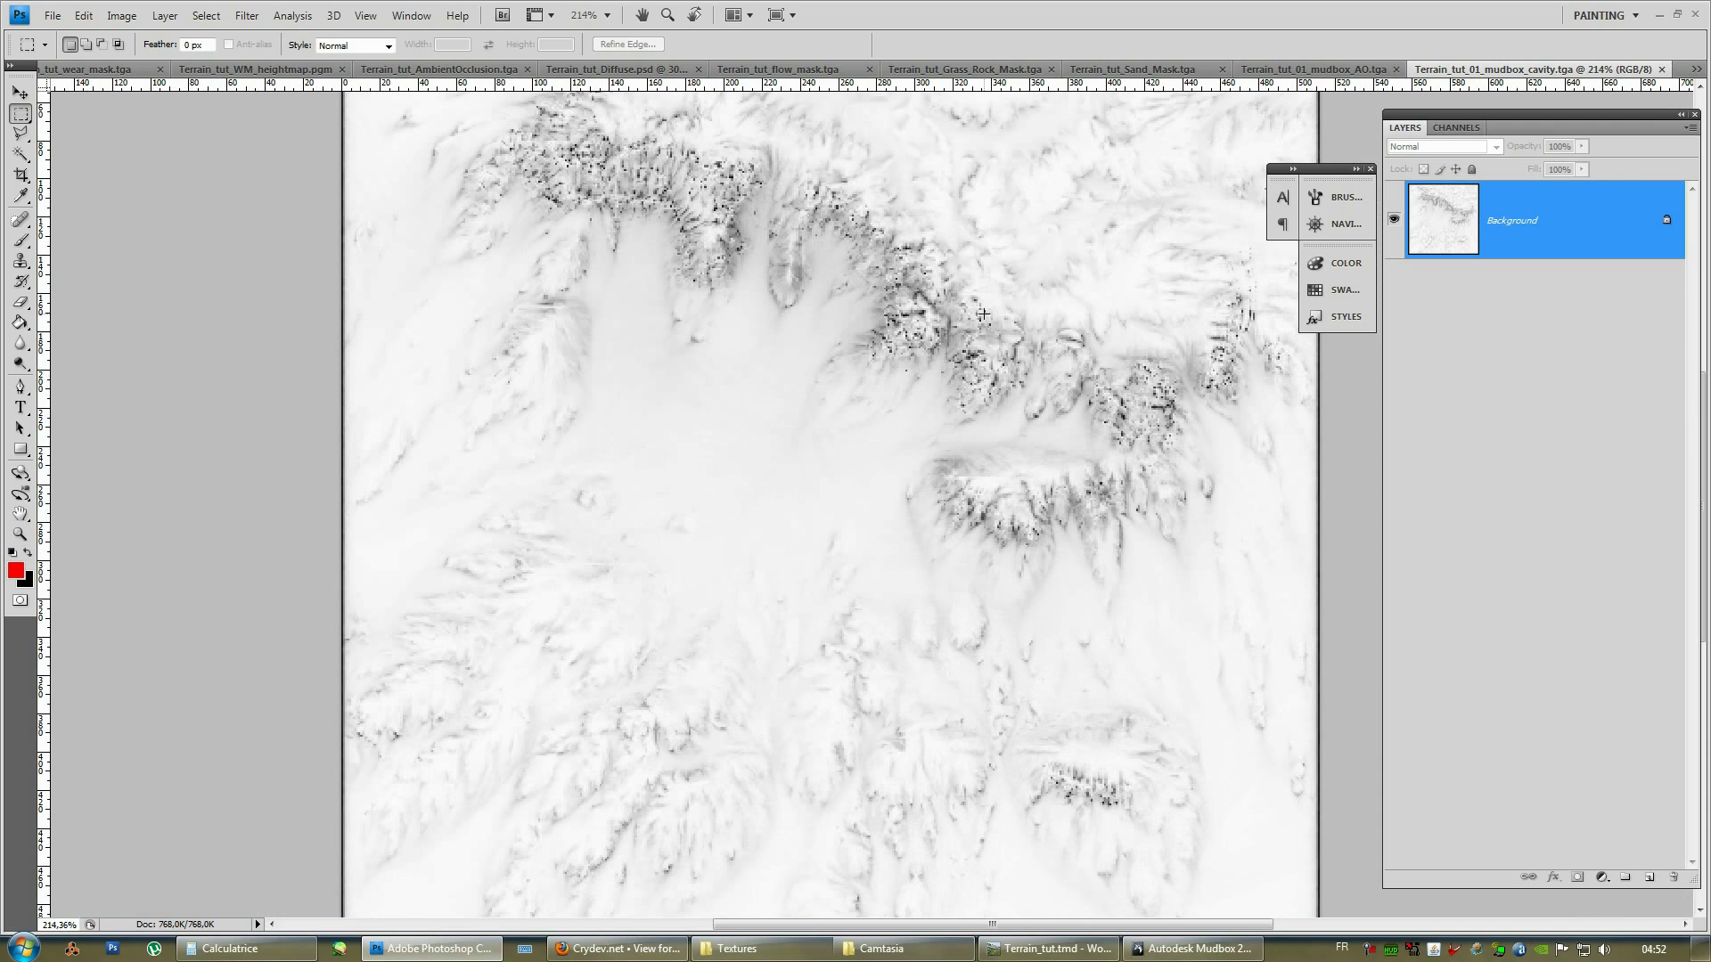
scroll(967, 202, "up", 2, "alt")
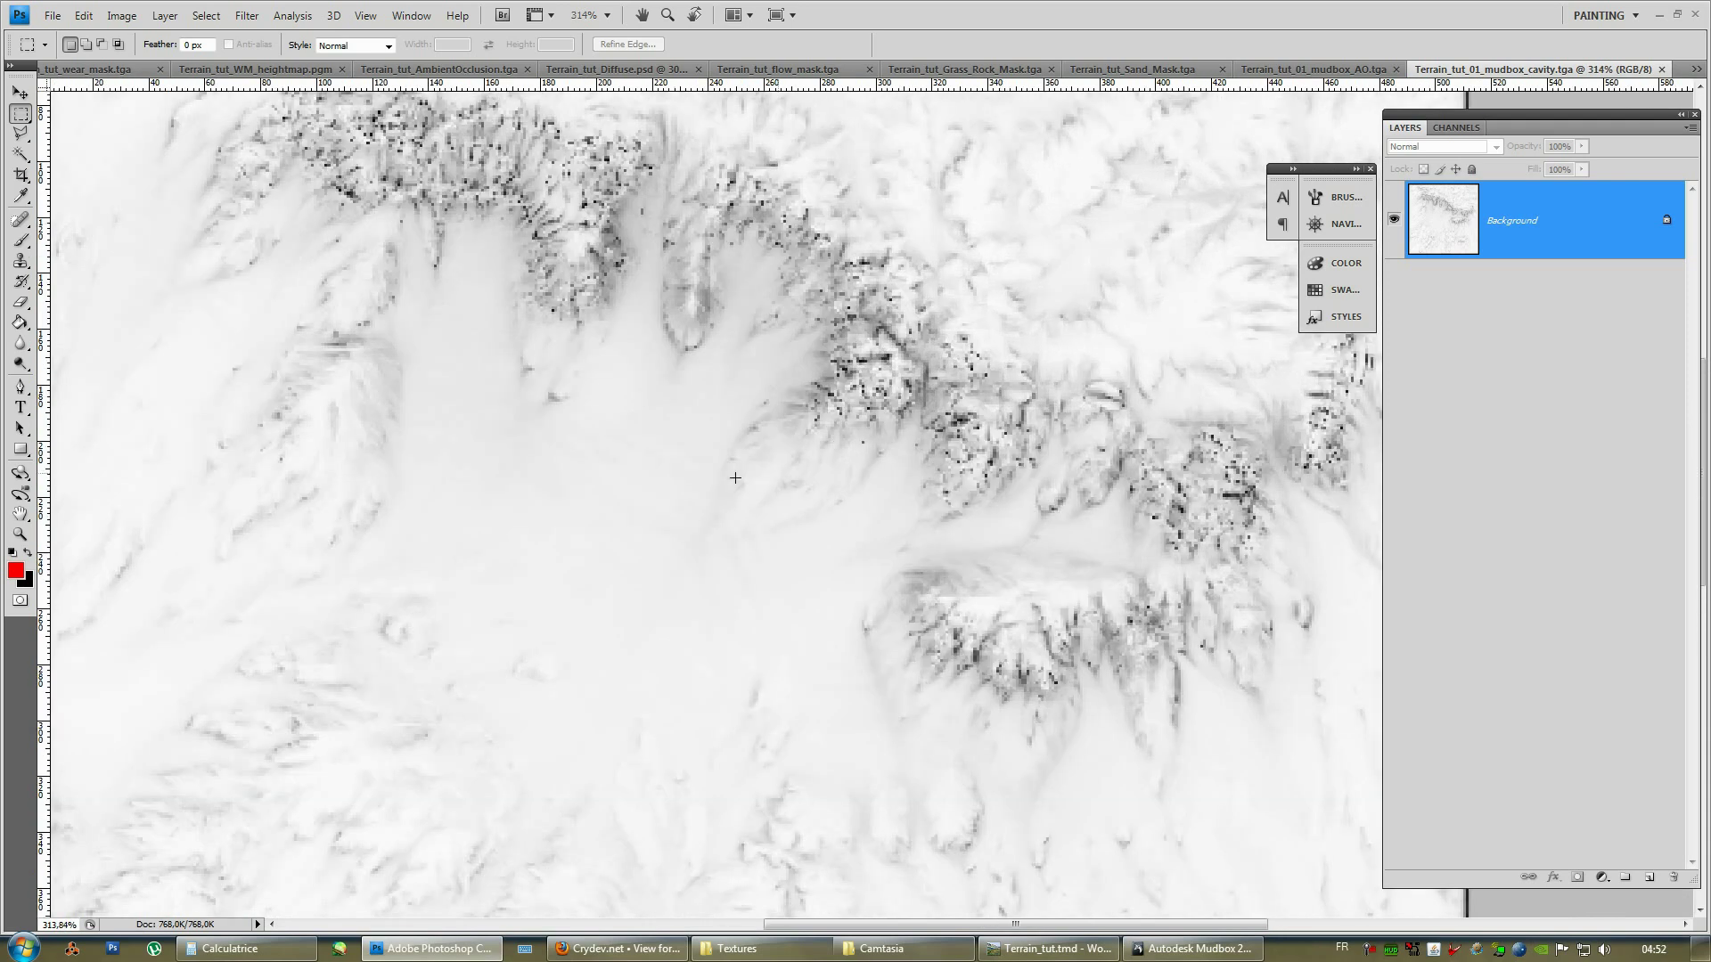
scroll(735, 478, "up", 3, "alt")
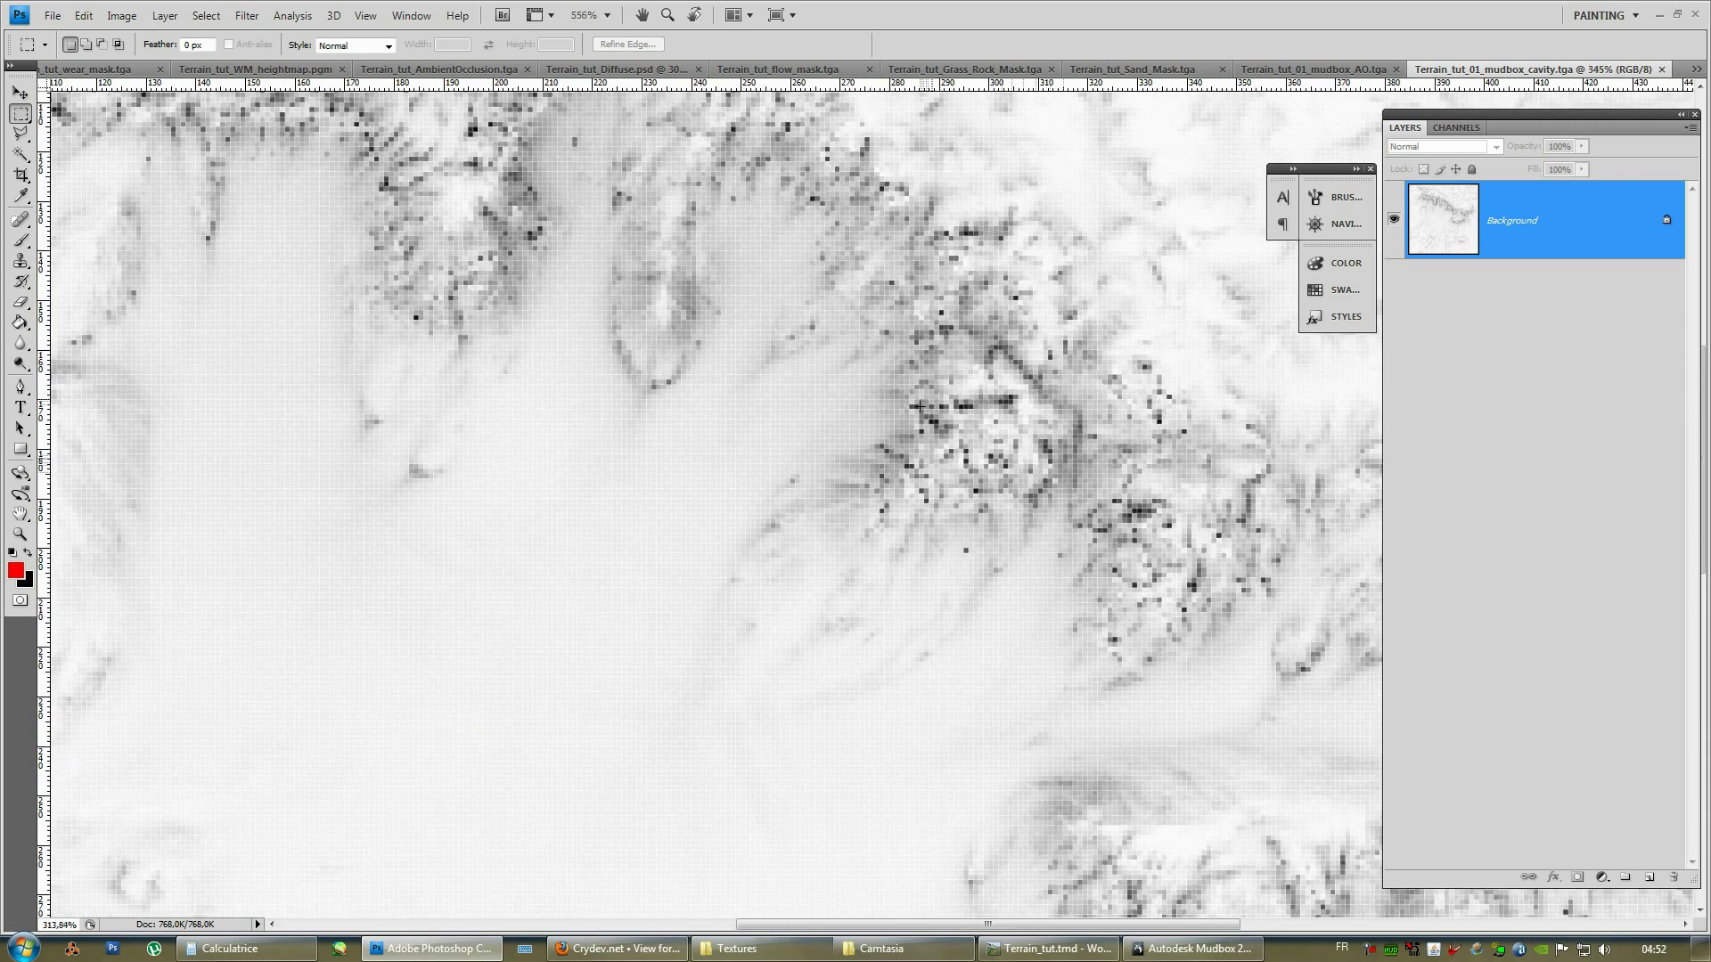
scroll(918, 406, "down", 4, "alt")
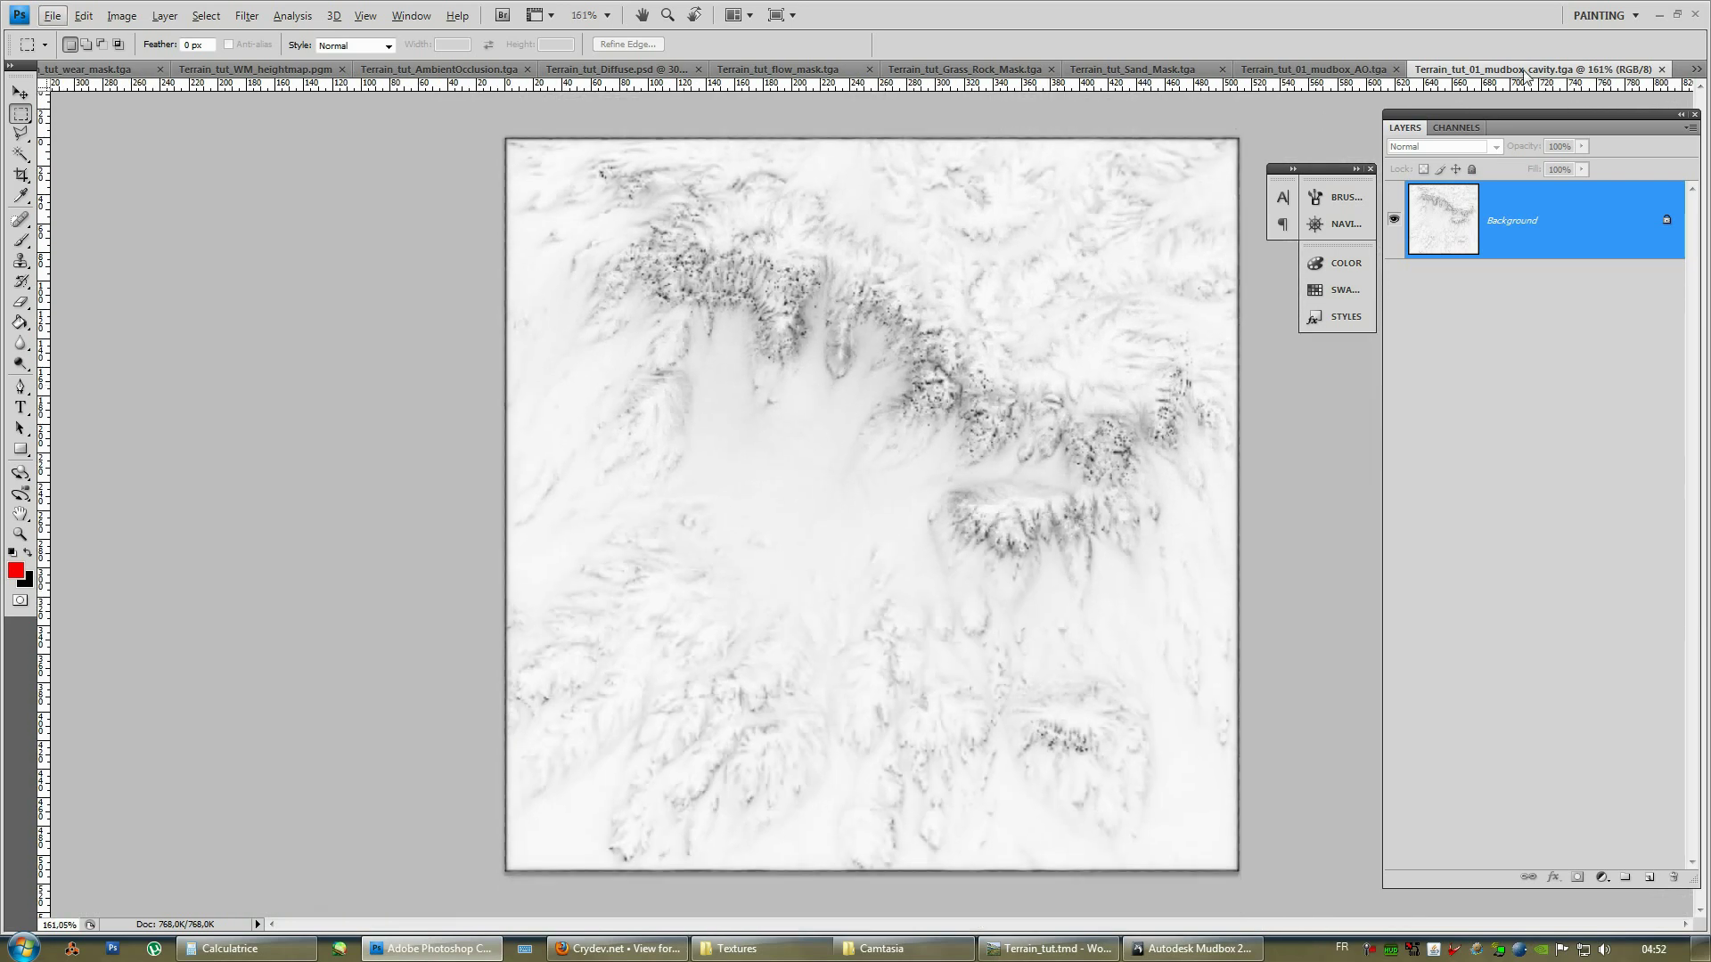
In Mudbox, reopen My Extraction Operation 1, turn off paint layer transfer, and show Ambient Occlusion settings.
left_click(1656, 17)
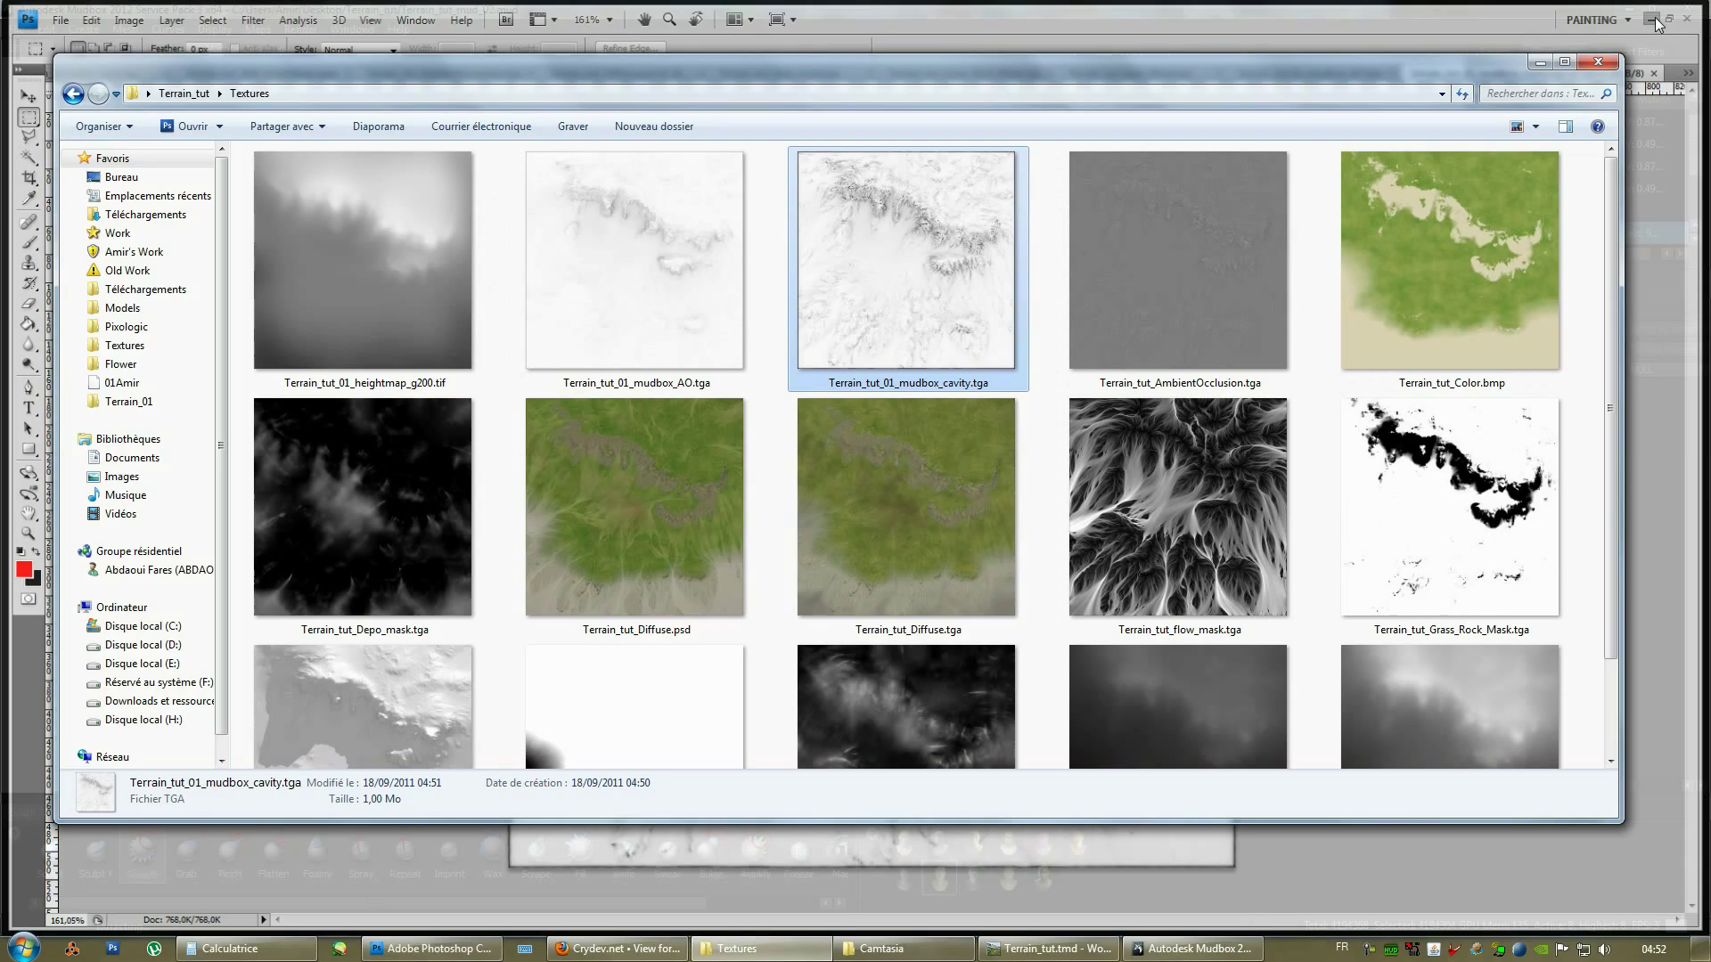
left_click(840, 5)
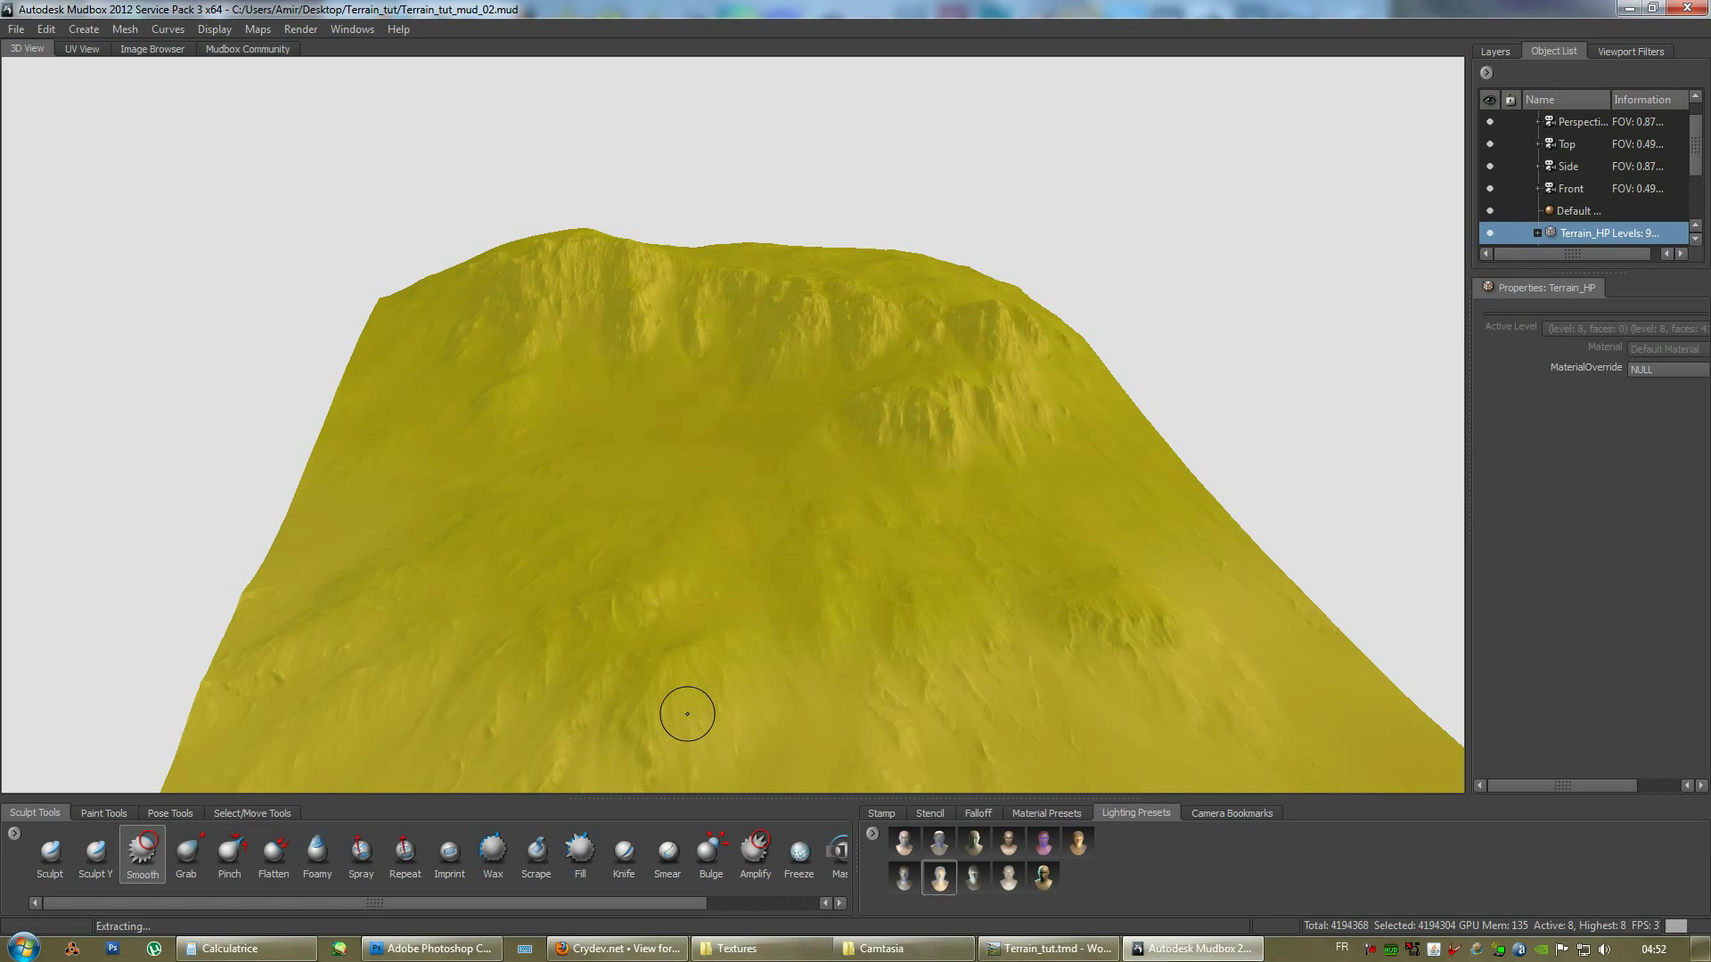
left_click(286, 30)
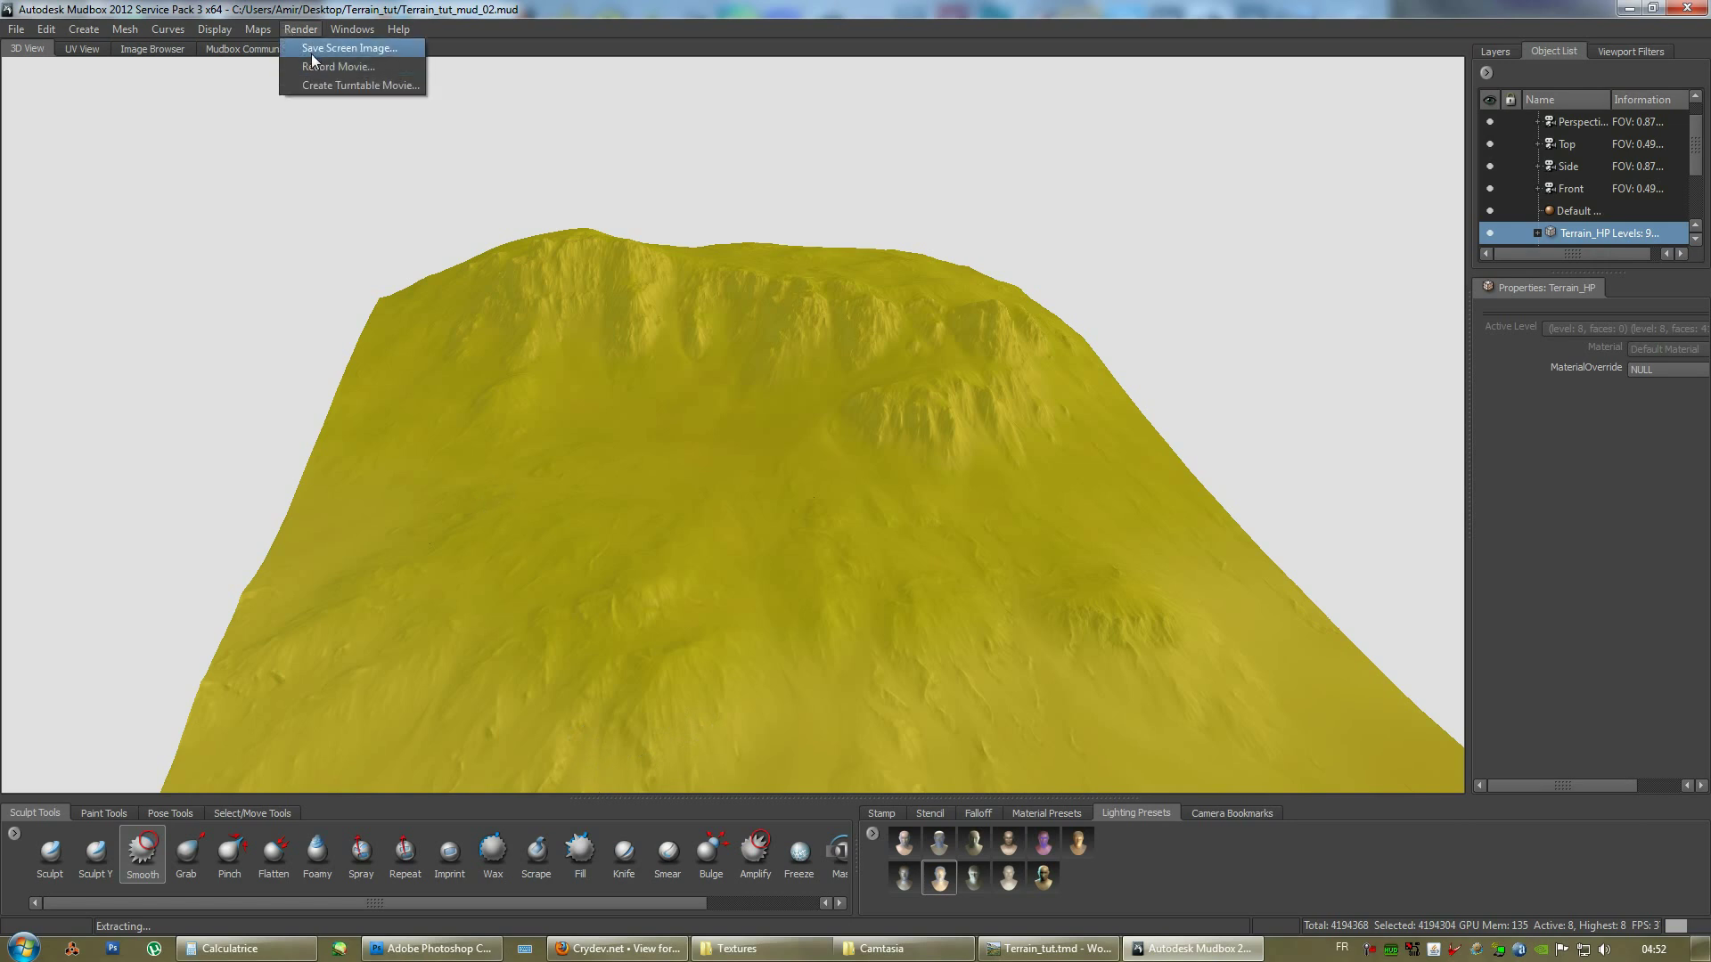
mouse_move(257, 29)
mouse_move(303, 49)
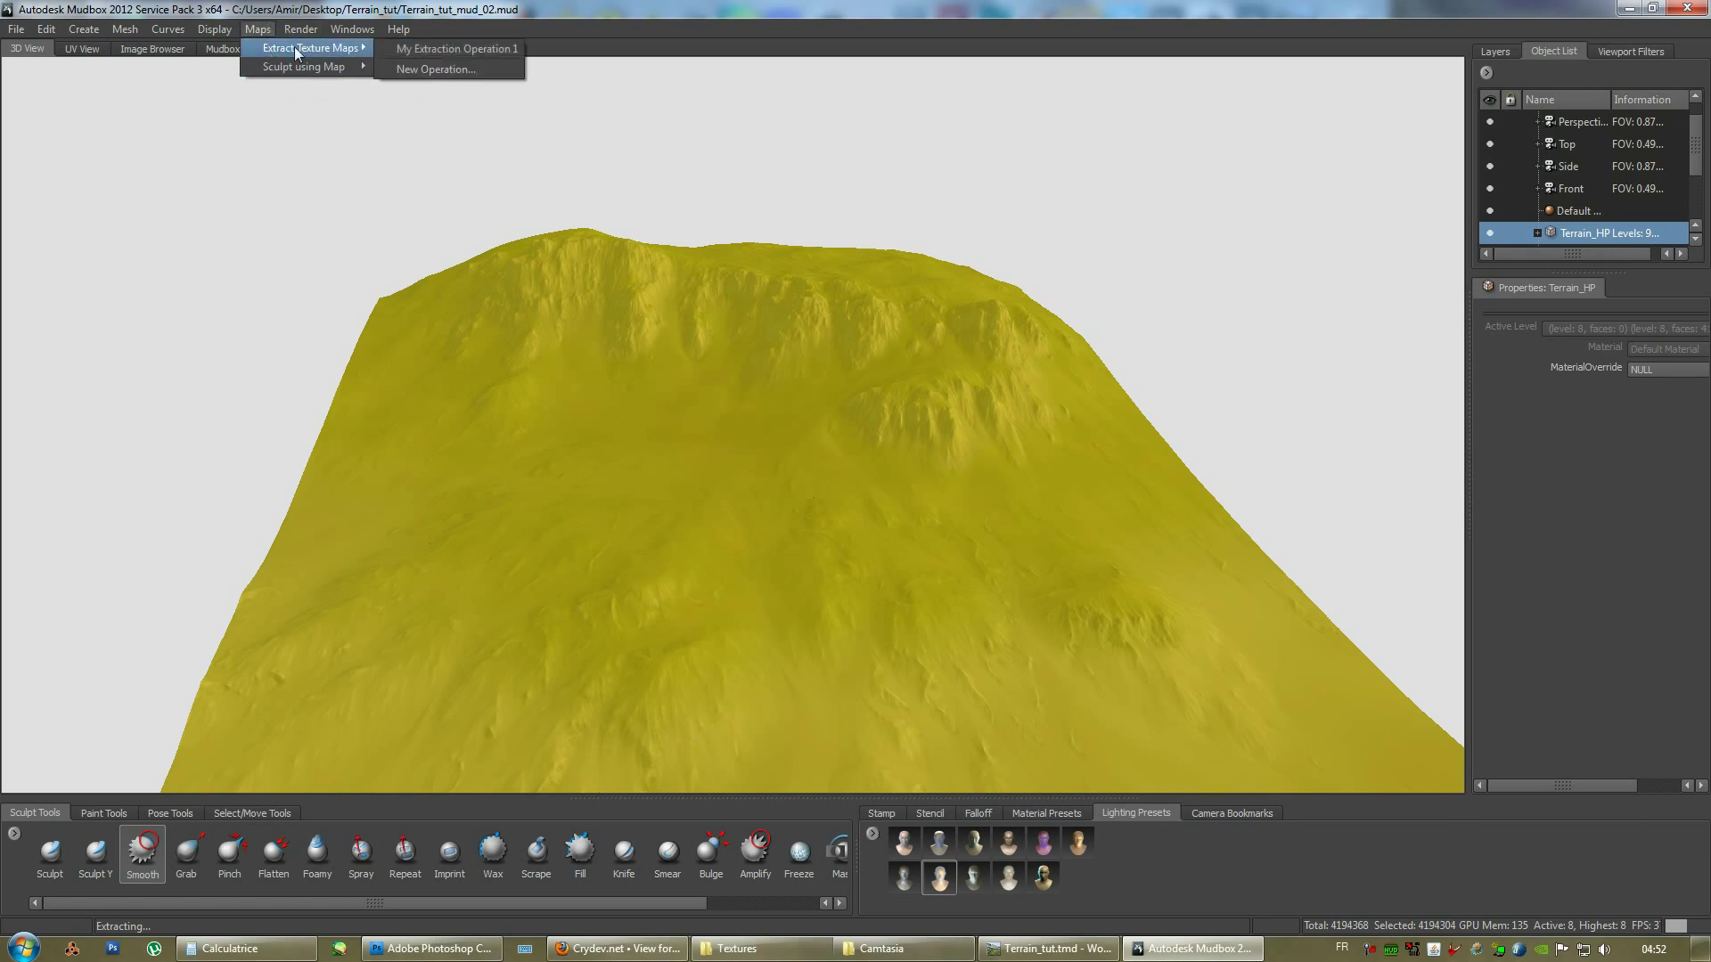
left_click(441, 48)
left_click(752, 409)
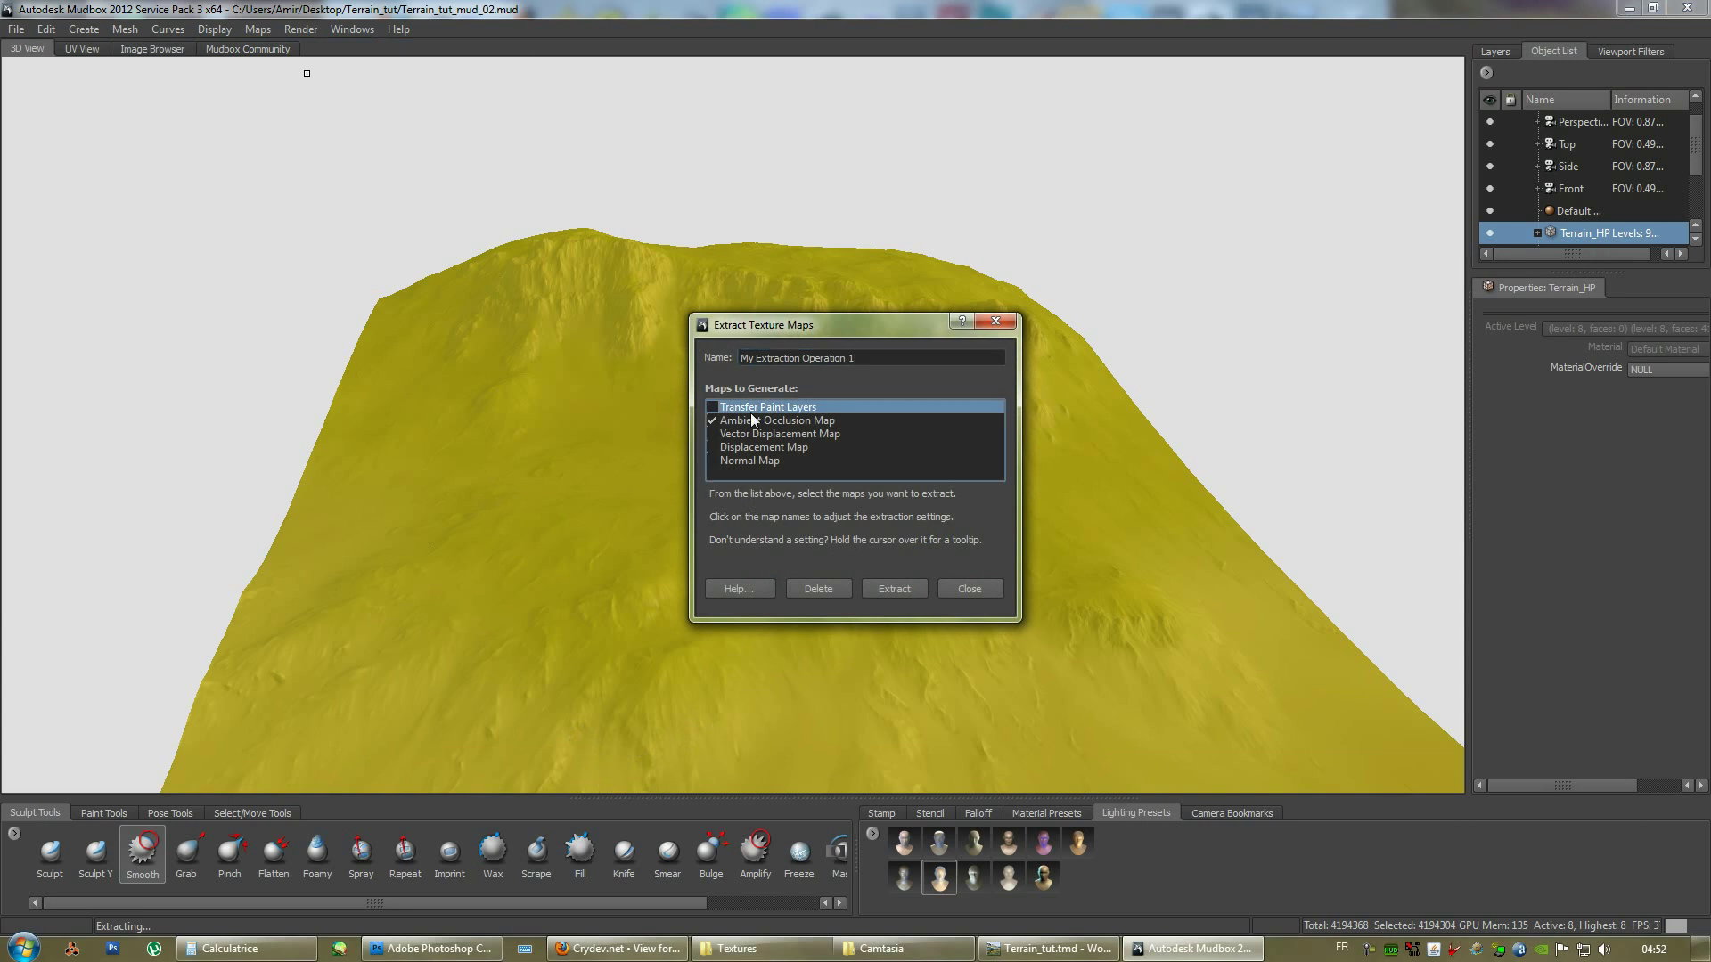
left_click(712, 140)
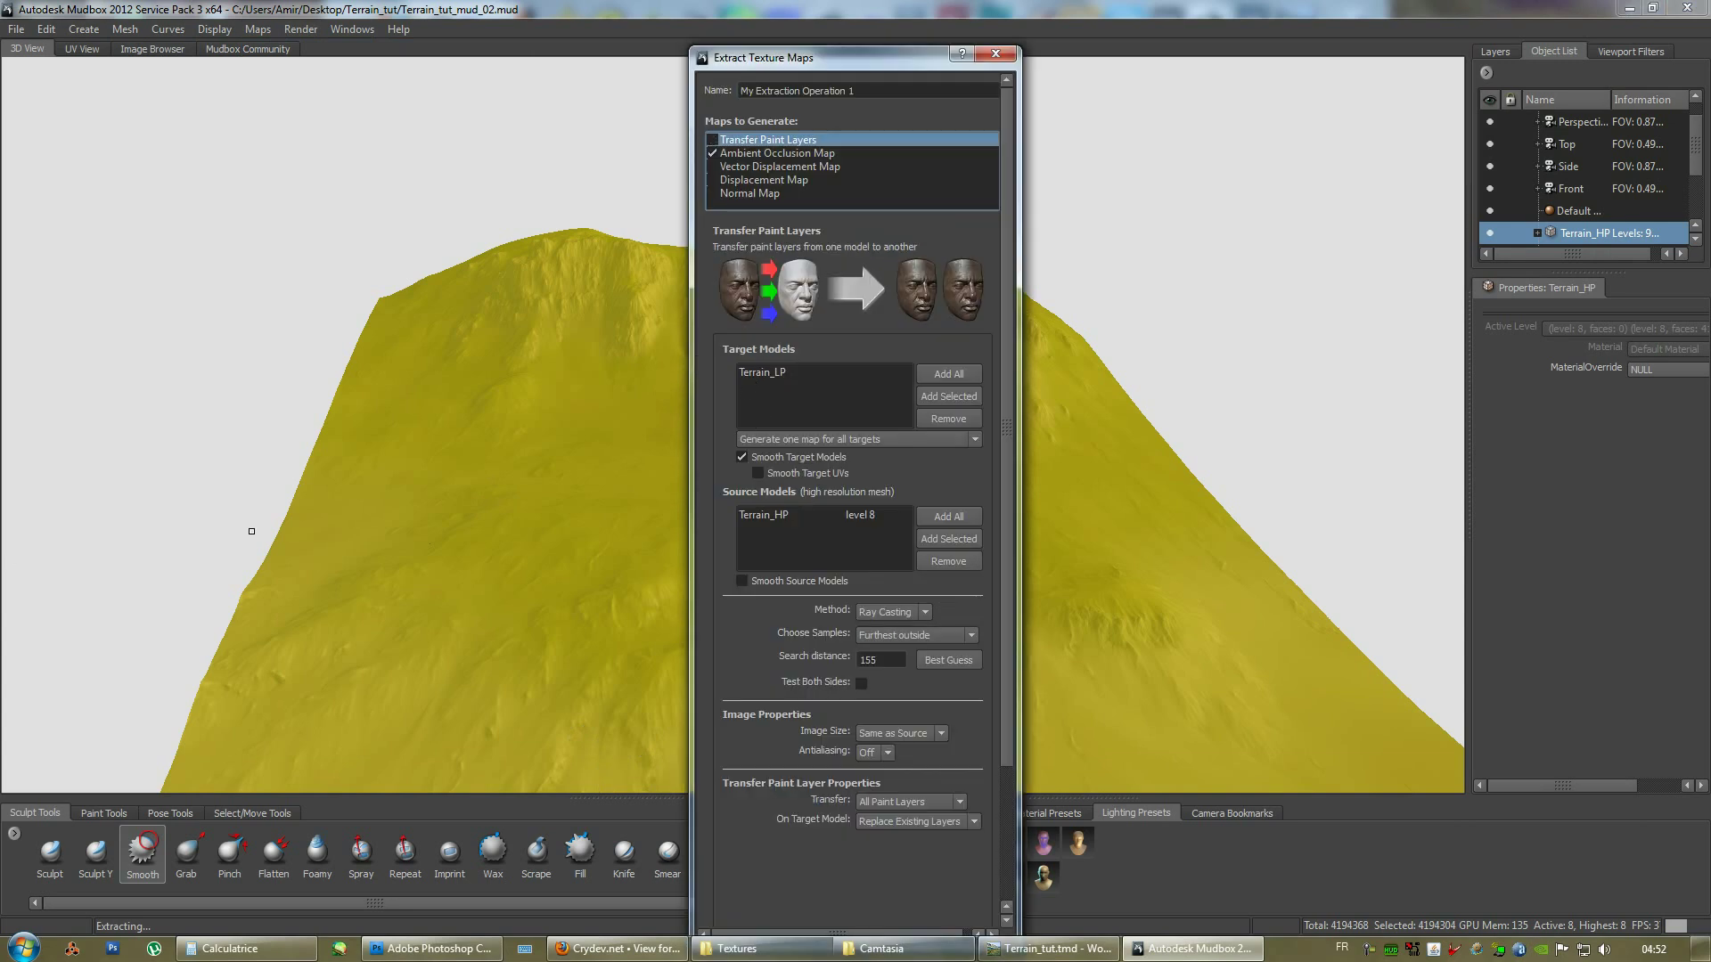
left_click(771, 157)
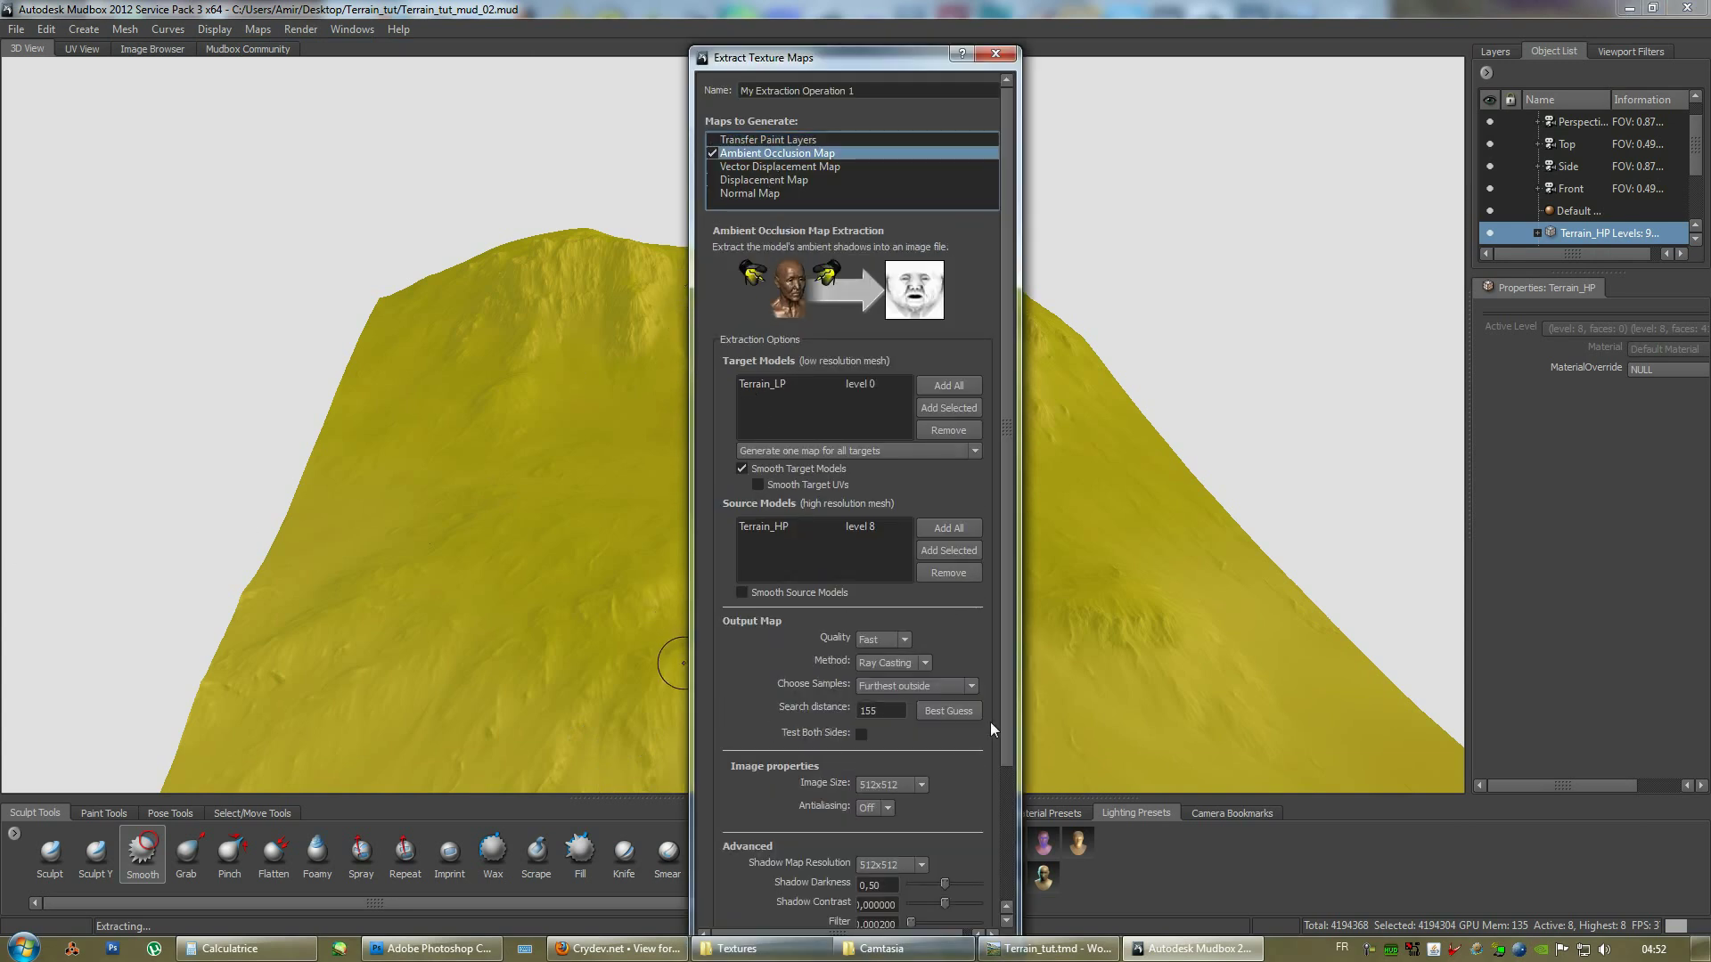
Set Best quality, 2048x2048 size, 4x antialiasing and shadow resolution, then extract the map.
left_click(880, 639)
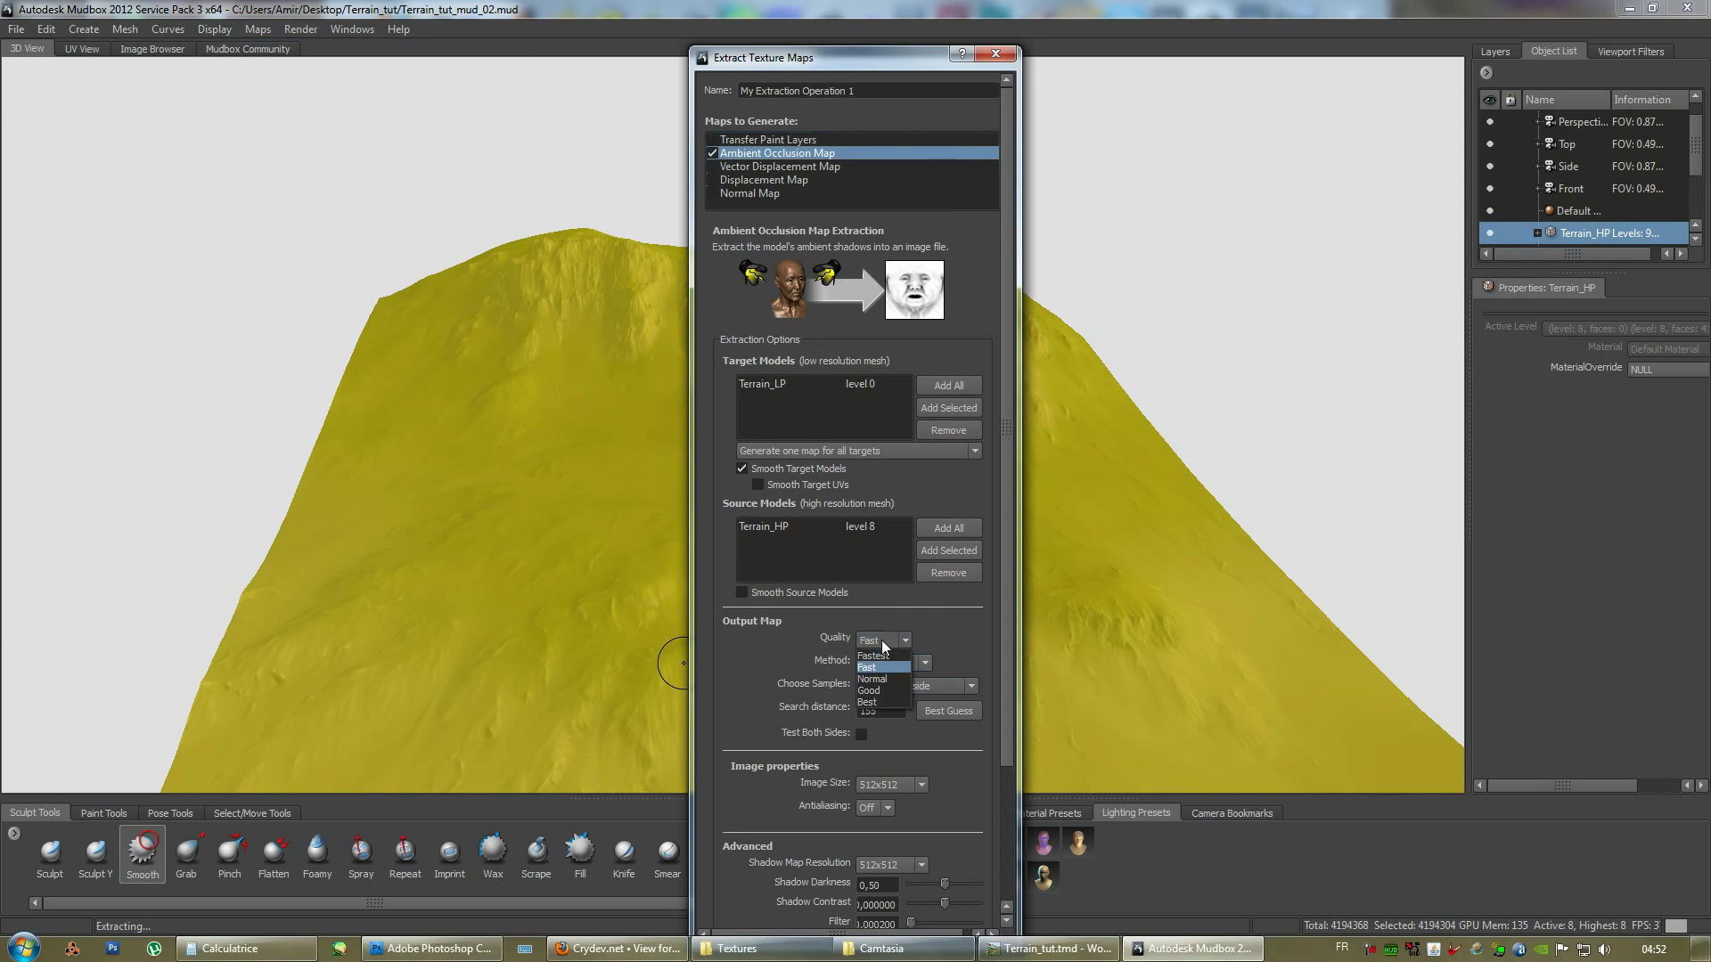
left_click(870, 703)
left_click(882, 690)
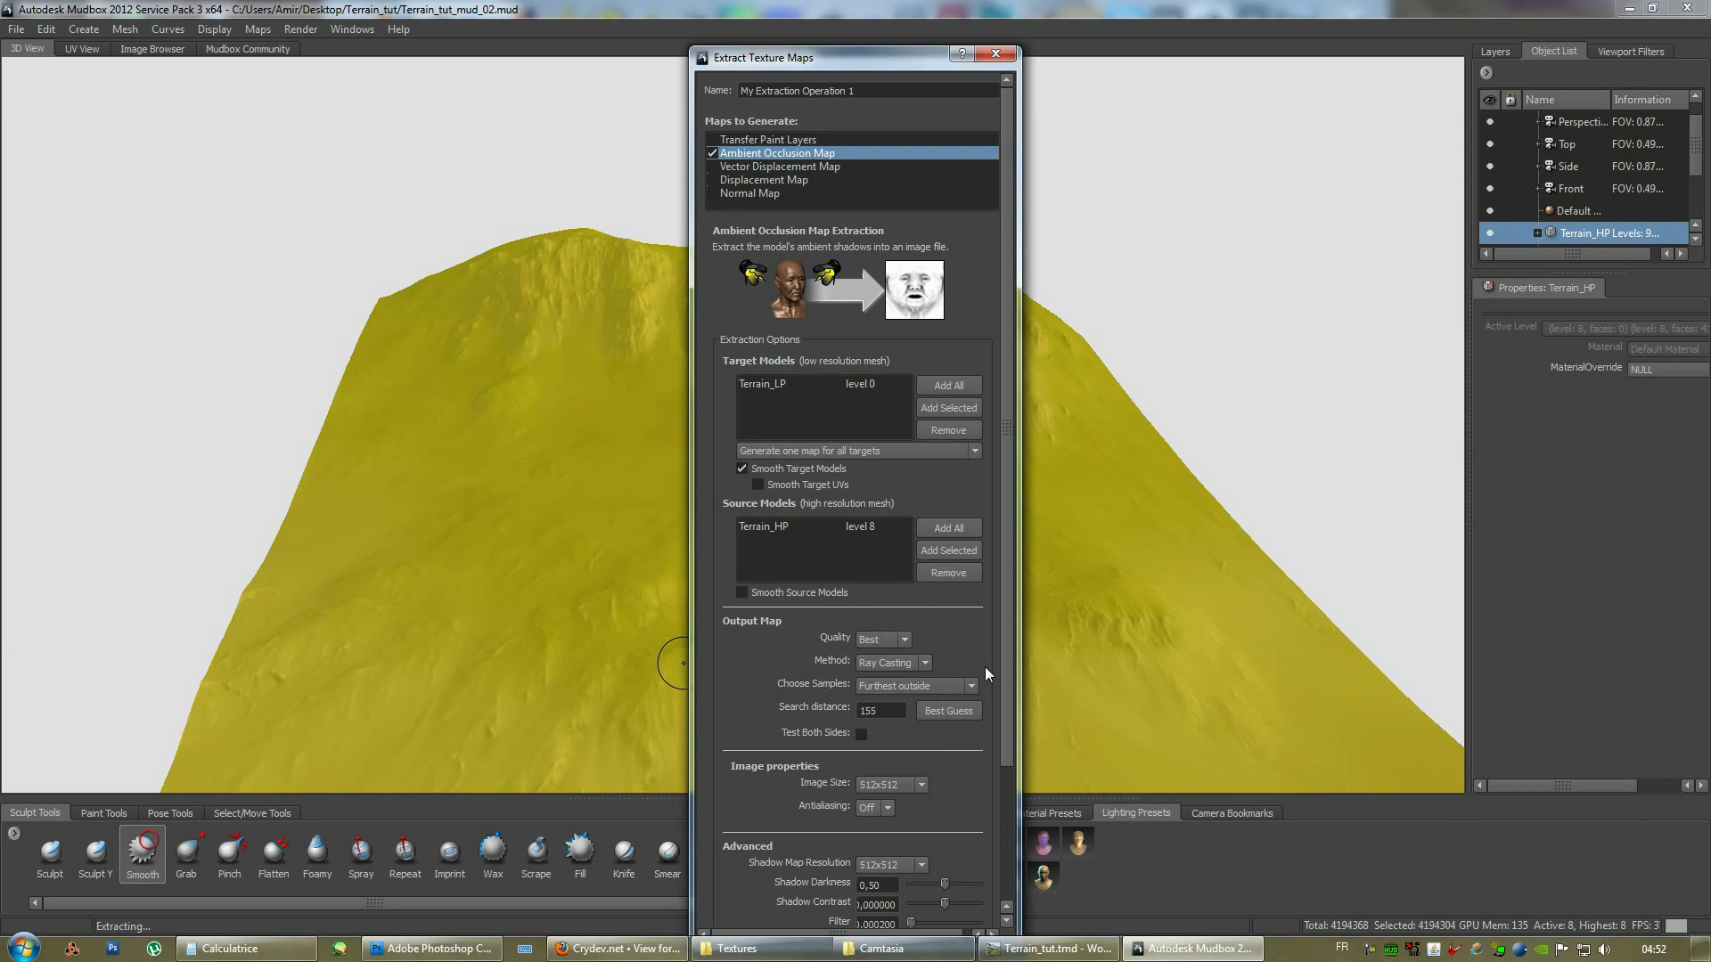
left_click_drag(1010, 668, 1010, 749)
left_click(890, 677)
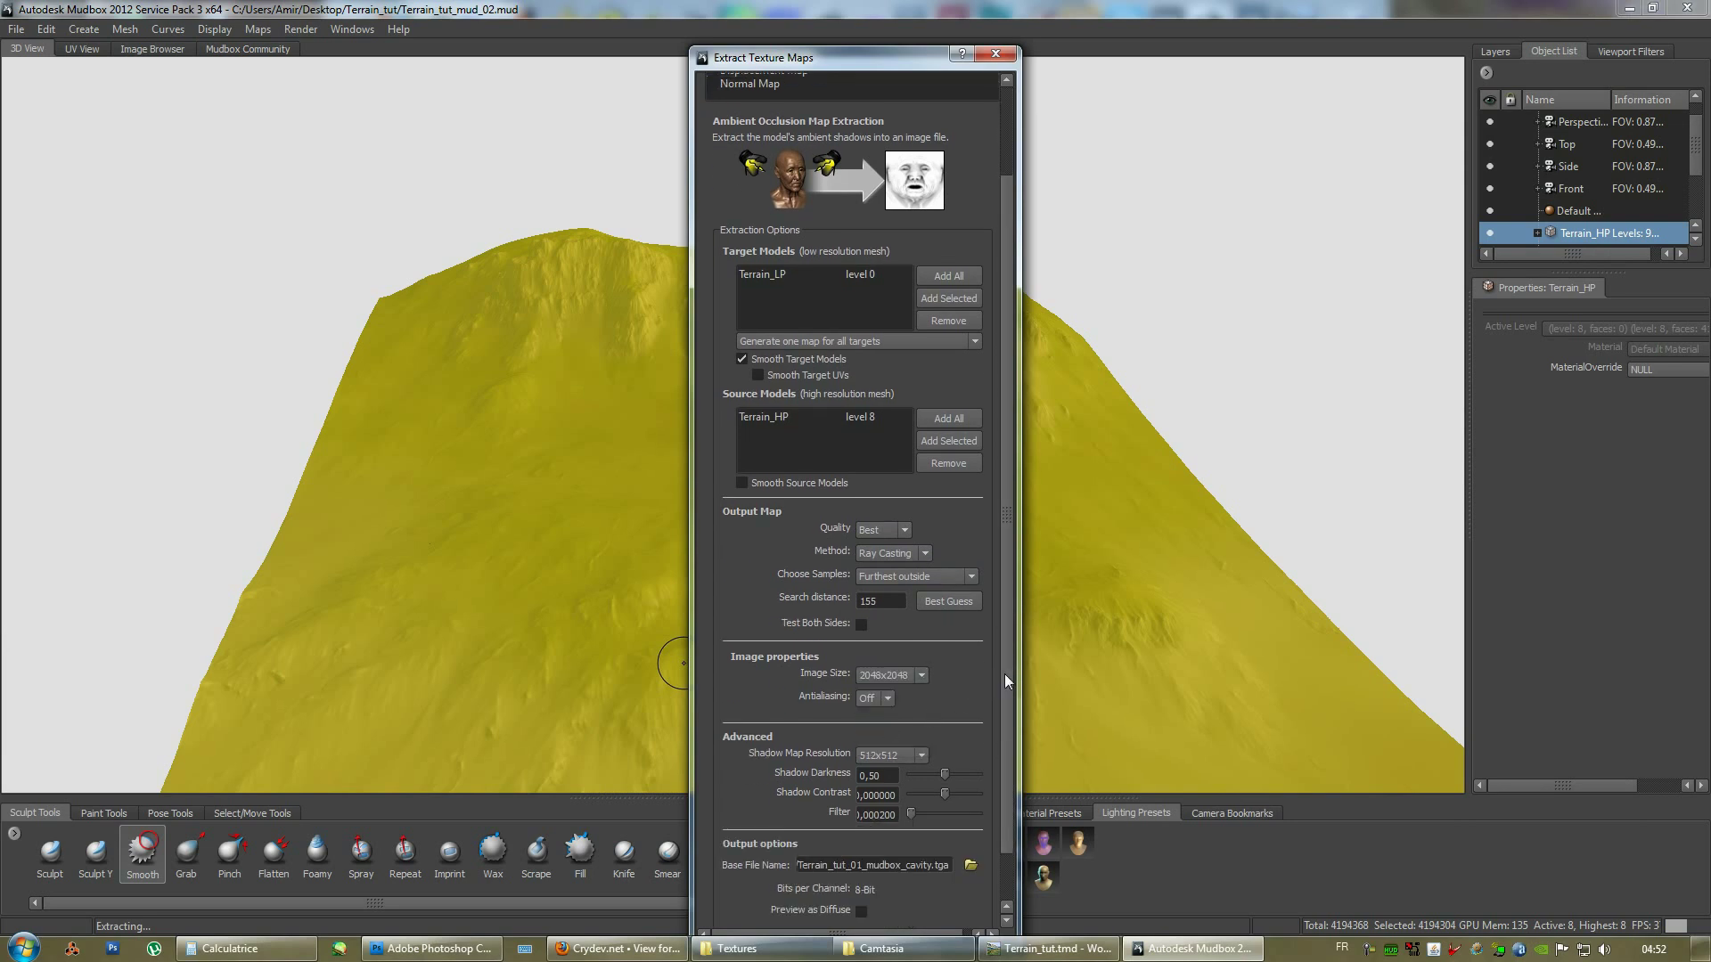
left_click_drag(1005, 680, 1010, 732)
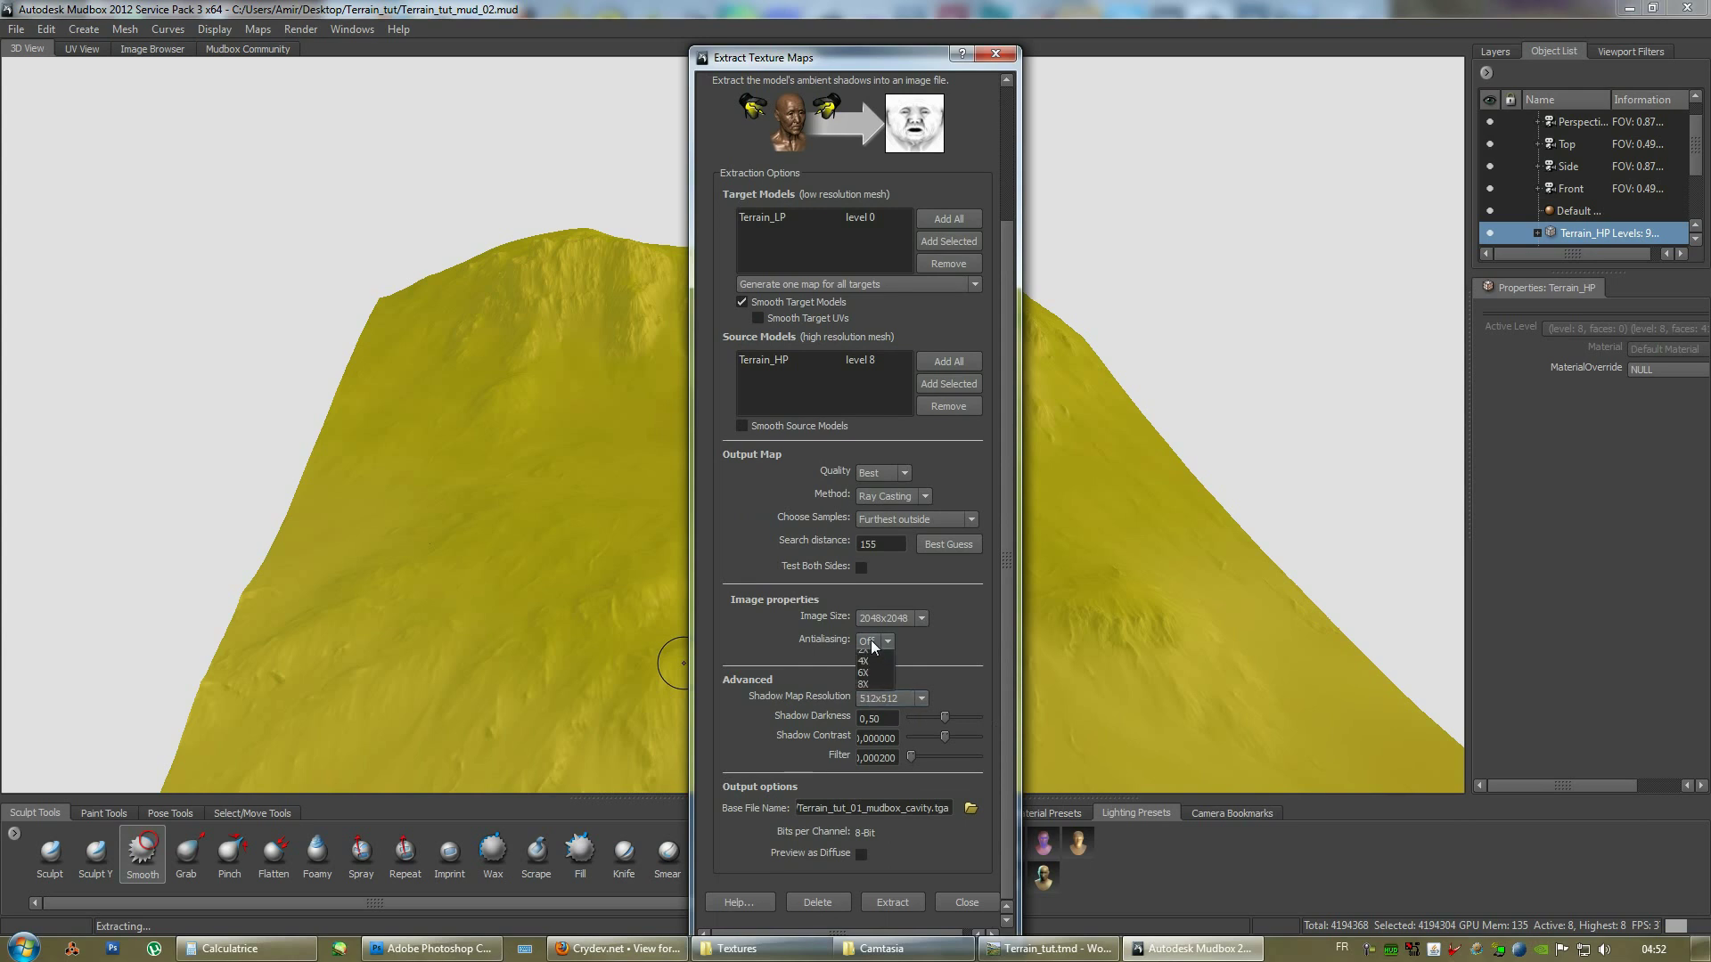
left_click(869, 640)
left_click(888, 700)
left_click(893, 903)
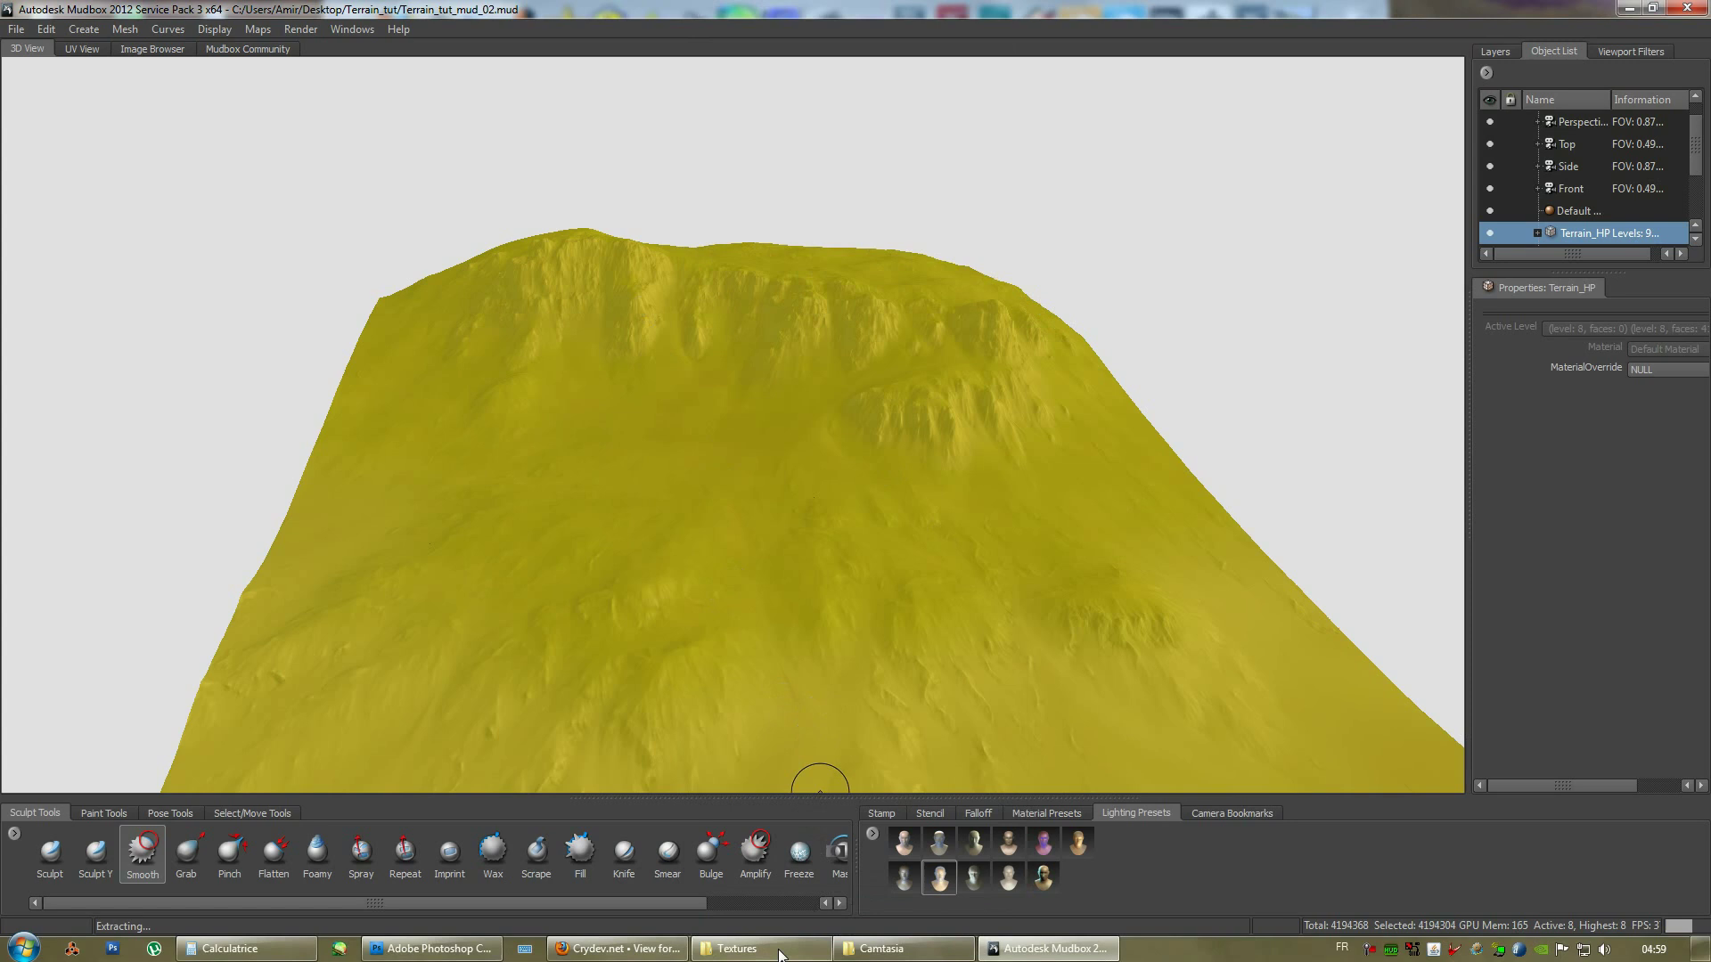
Check the regenerated cavity file shows 16,0 Mo, then drag it onto Photoshop.
left_click(737, 948)
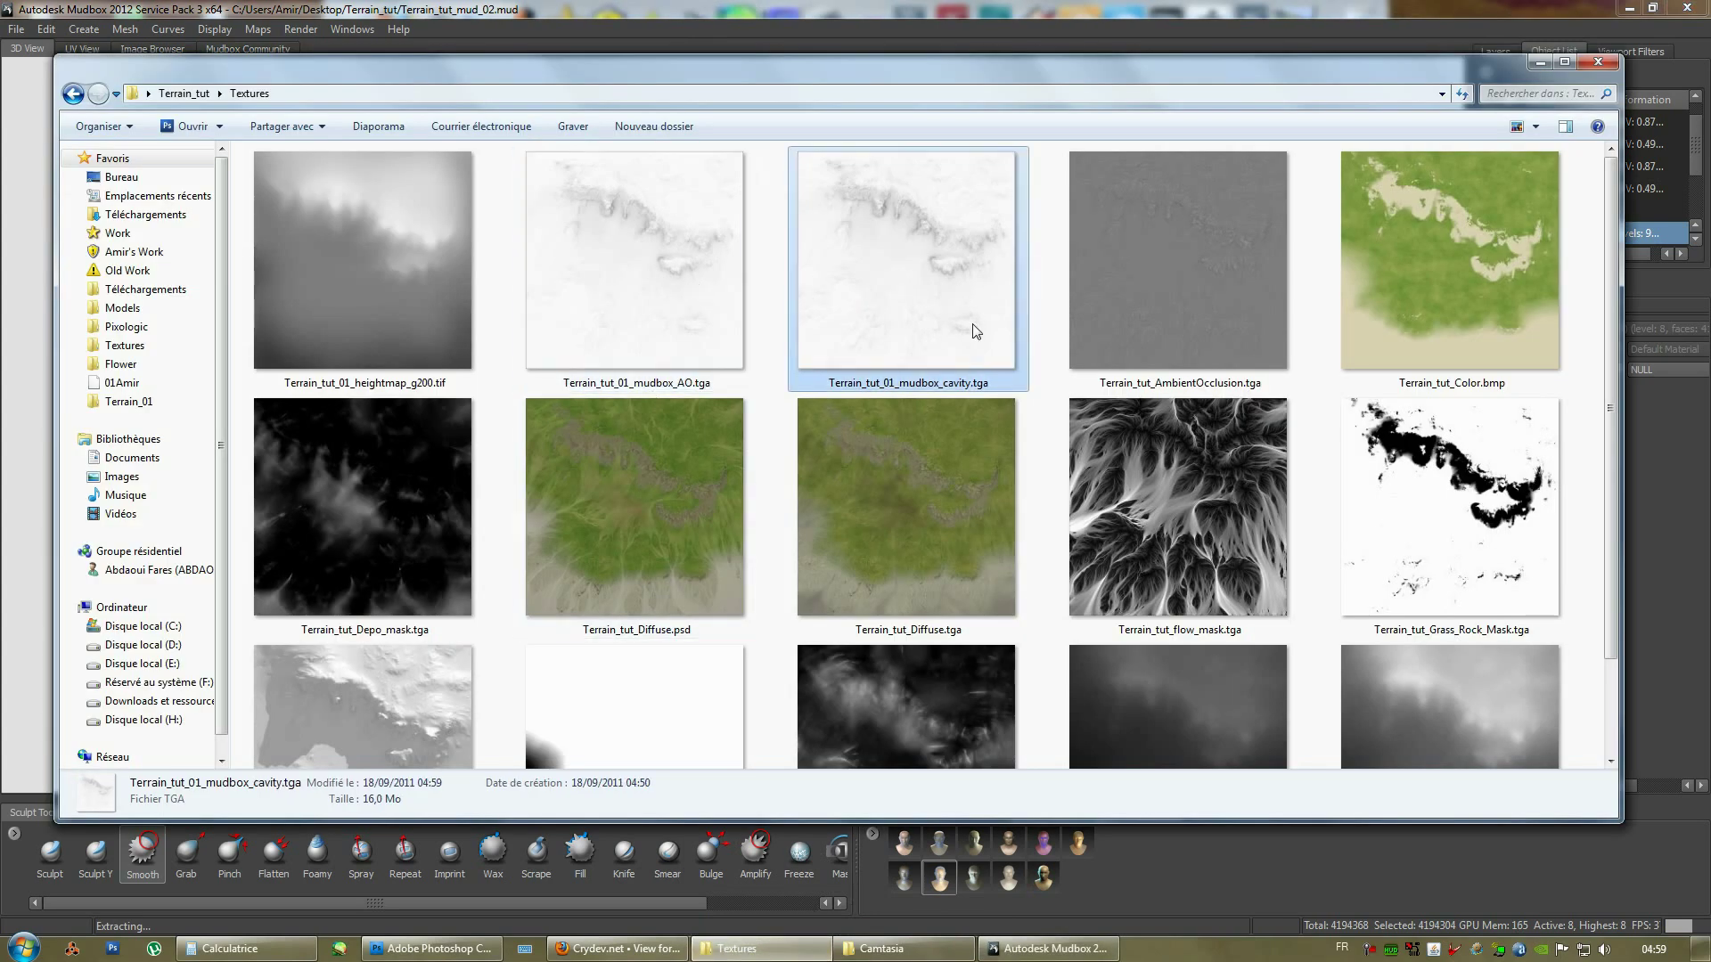
mouse_move(975, 331)
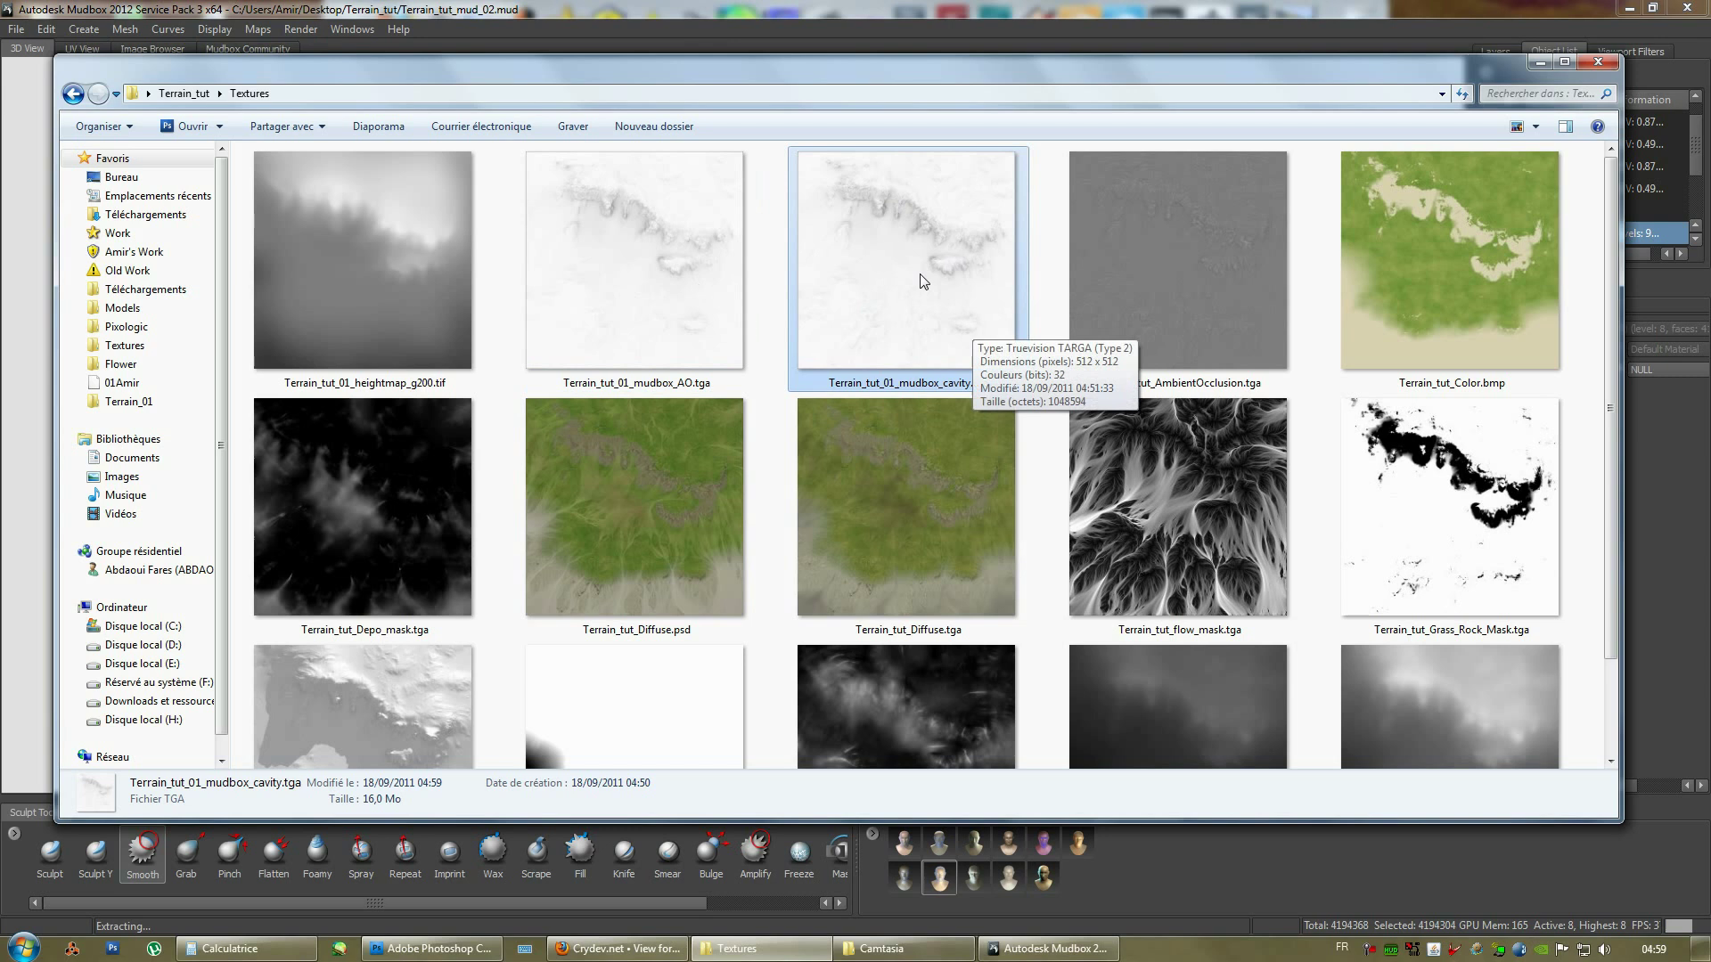
left_click_drag(938, 292, 775, 496)
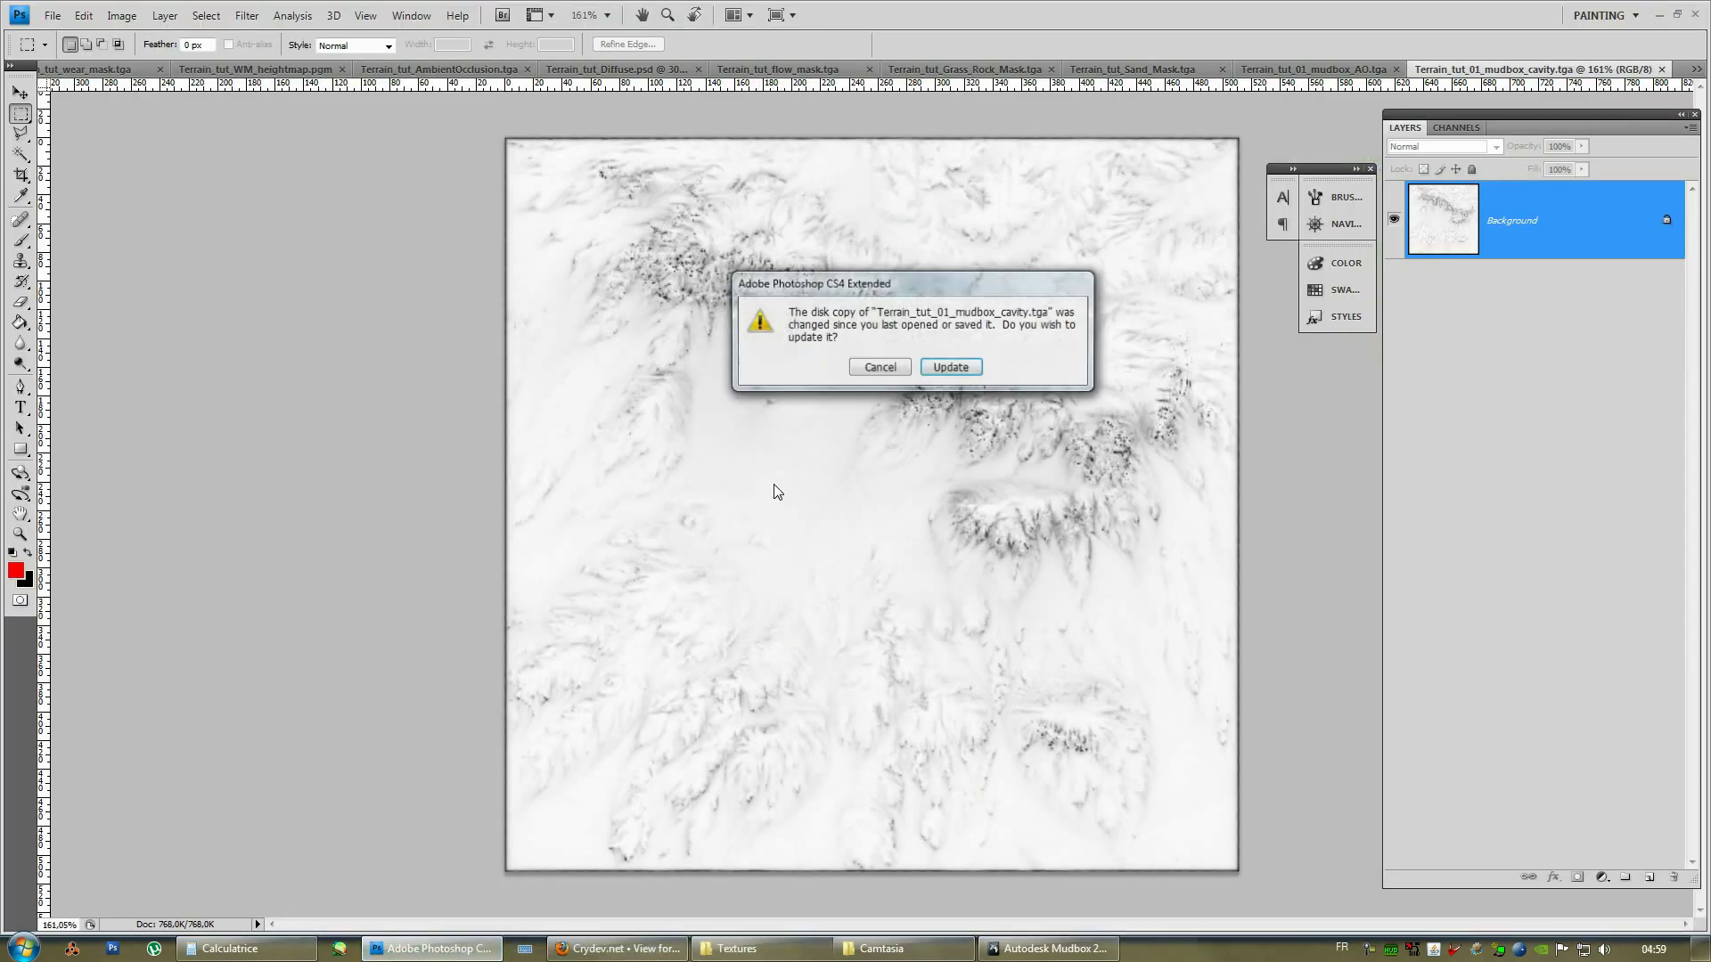
Update the 2048x2048 cavity map from disk and pan across its rocky ridges at 179%.
left_click(979, 368)
scroll(691, 485, "down", 10)
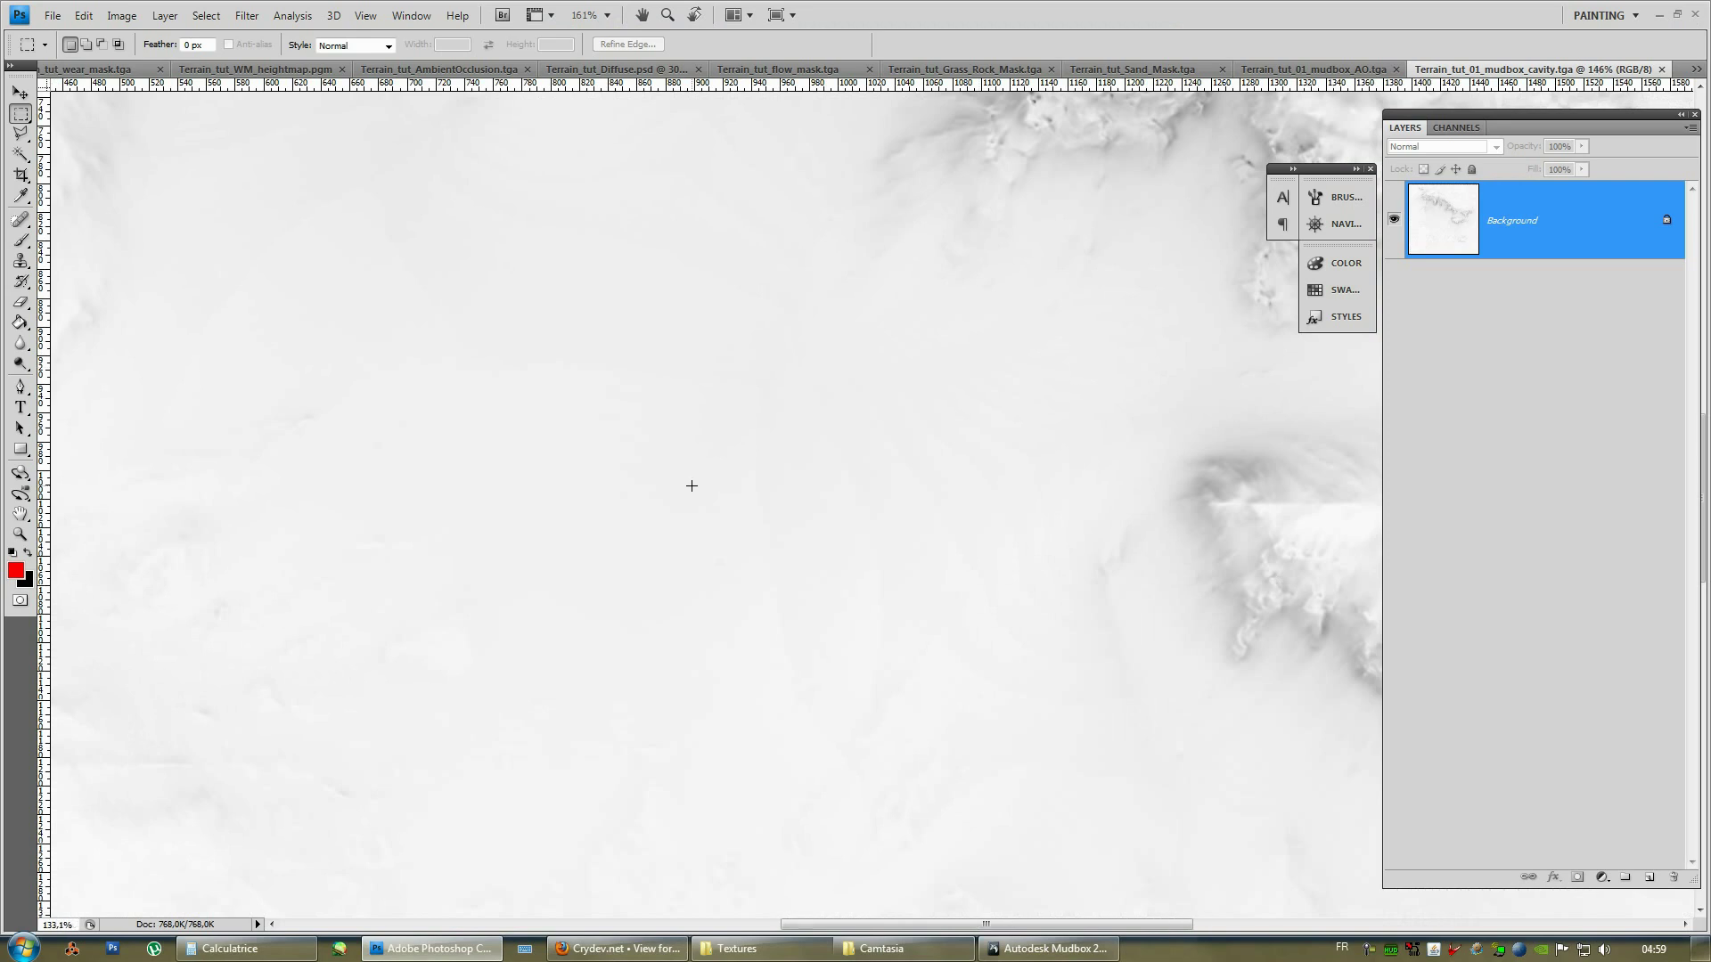
scroll(726, 168, "up", 6, "alt")
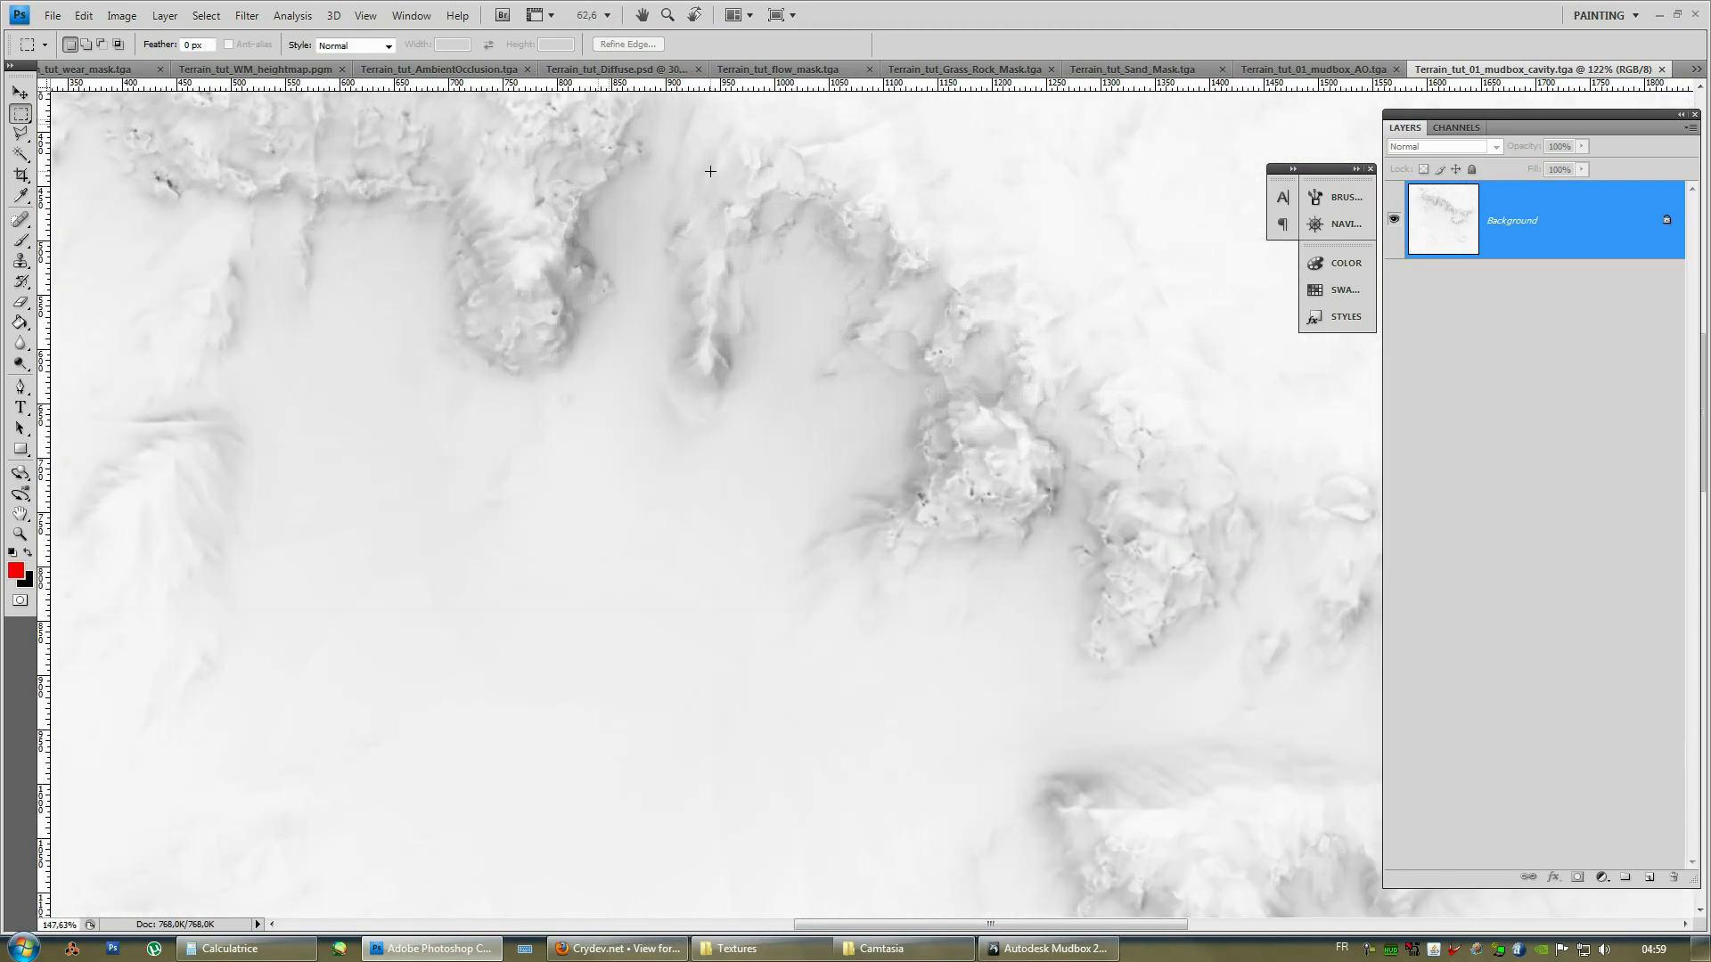
scroll(760, 263, "down", 3, "alt")
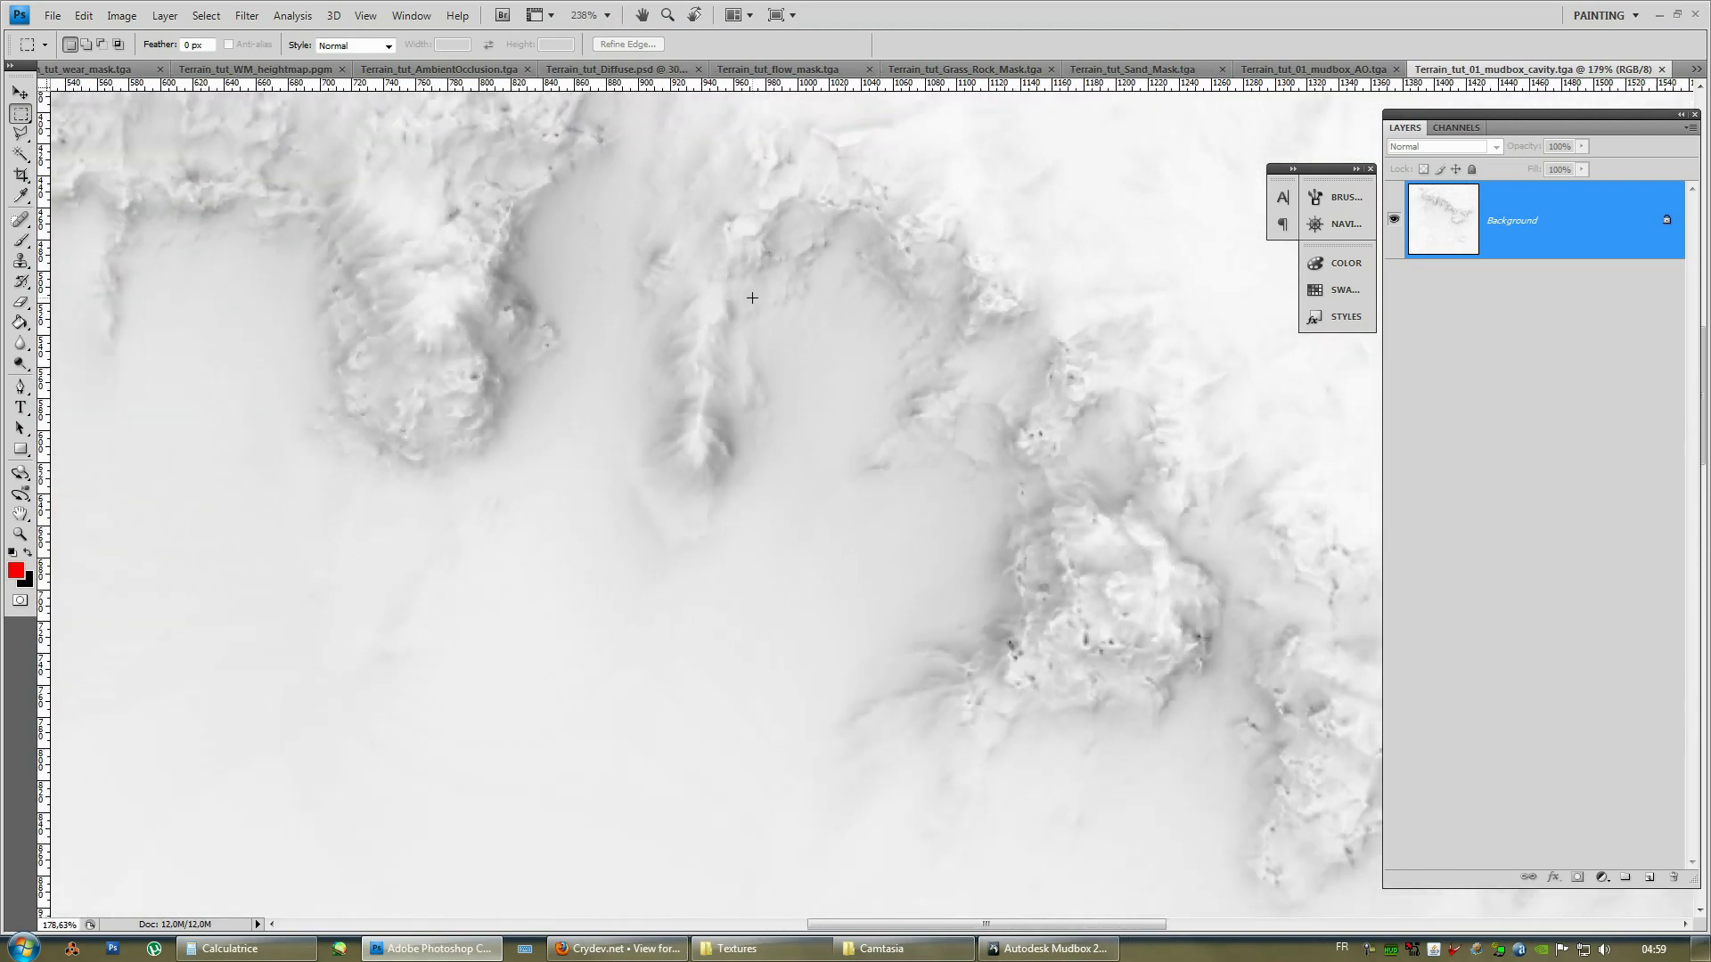
left_click_drag(535, 343, 1027, 623)
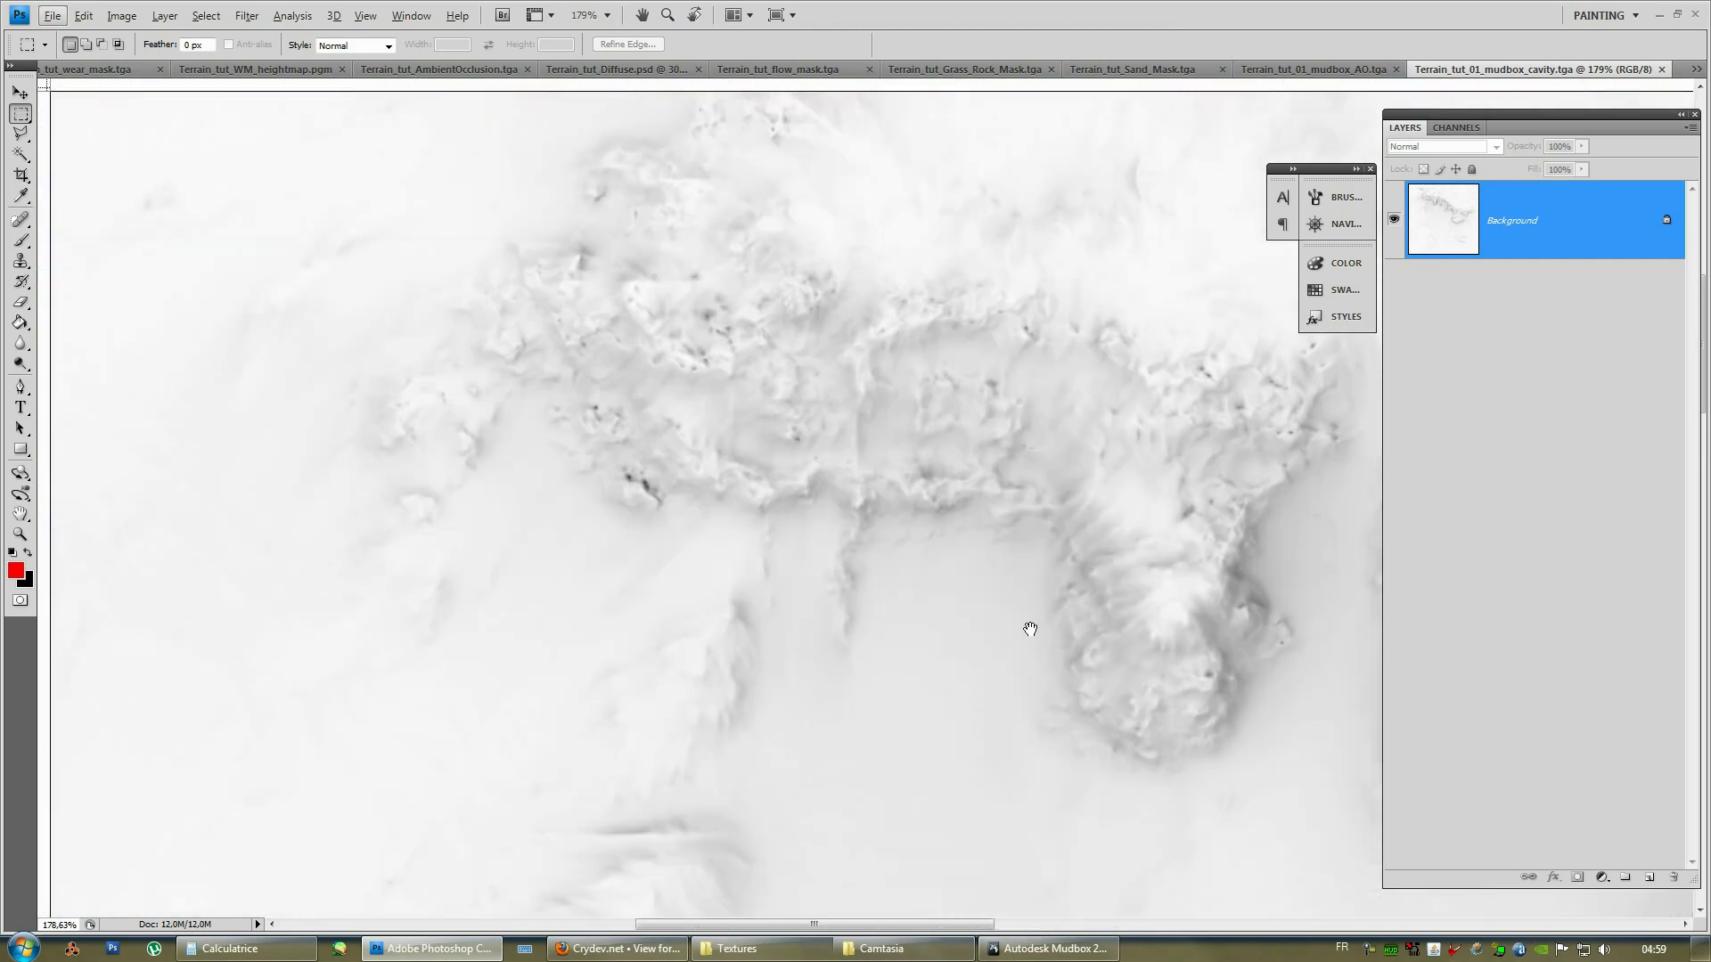
left_click_drag(1230, 622, 867, 634)
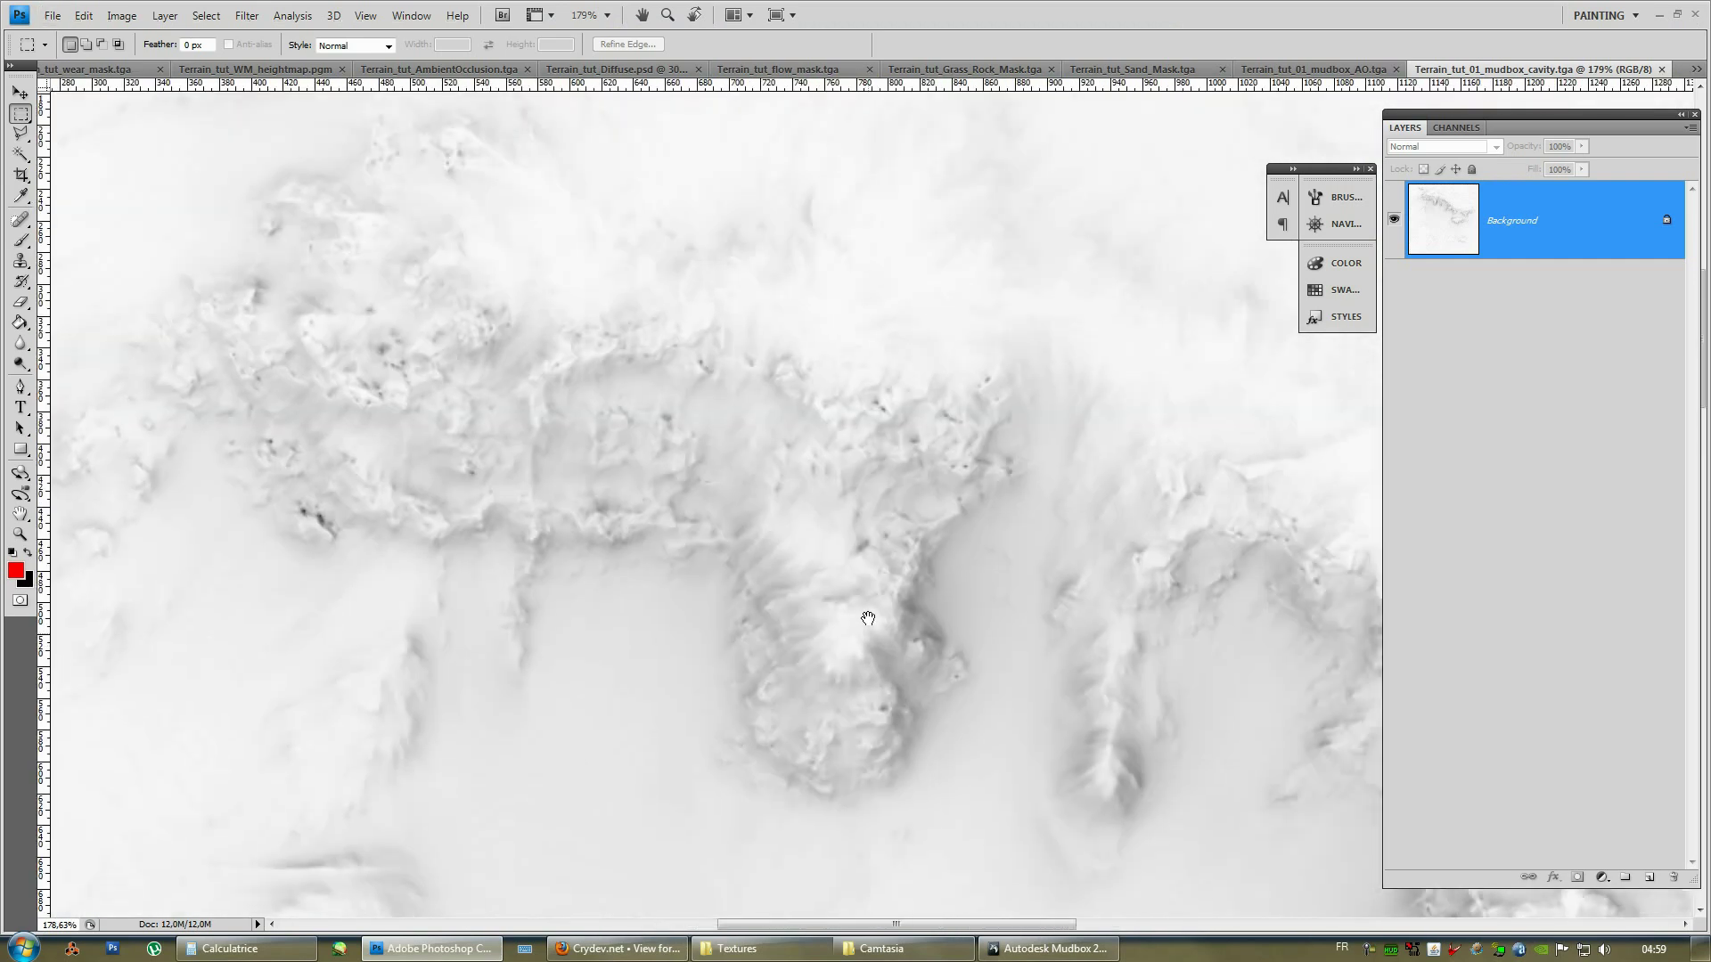
left_click(1342, 68)
scroll(909, 259, "up", 8, "alt")
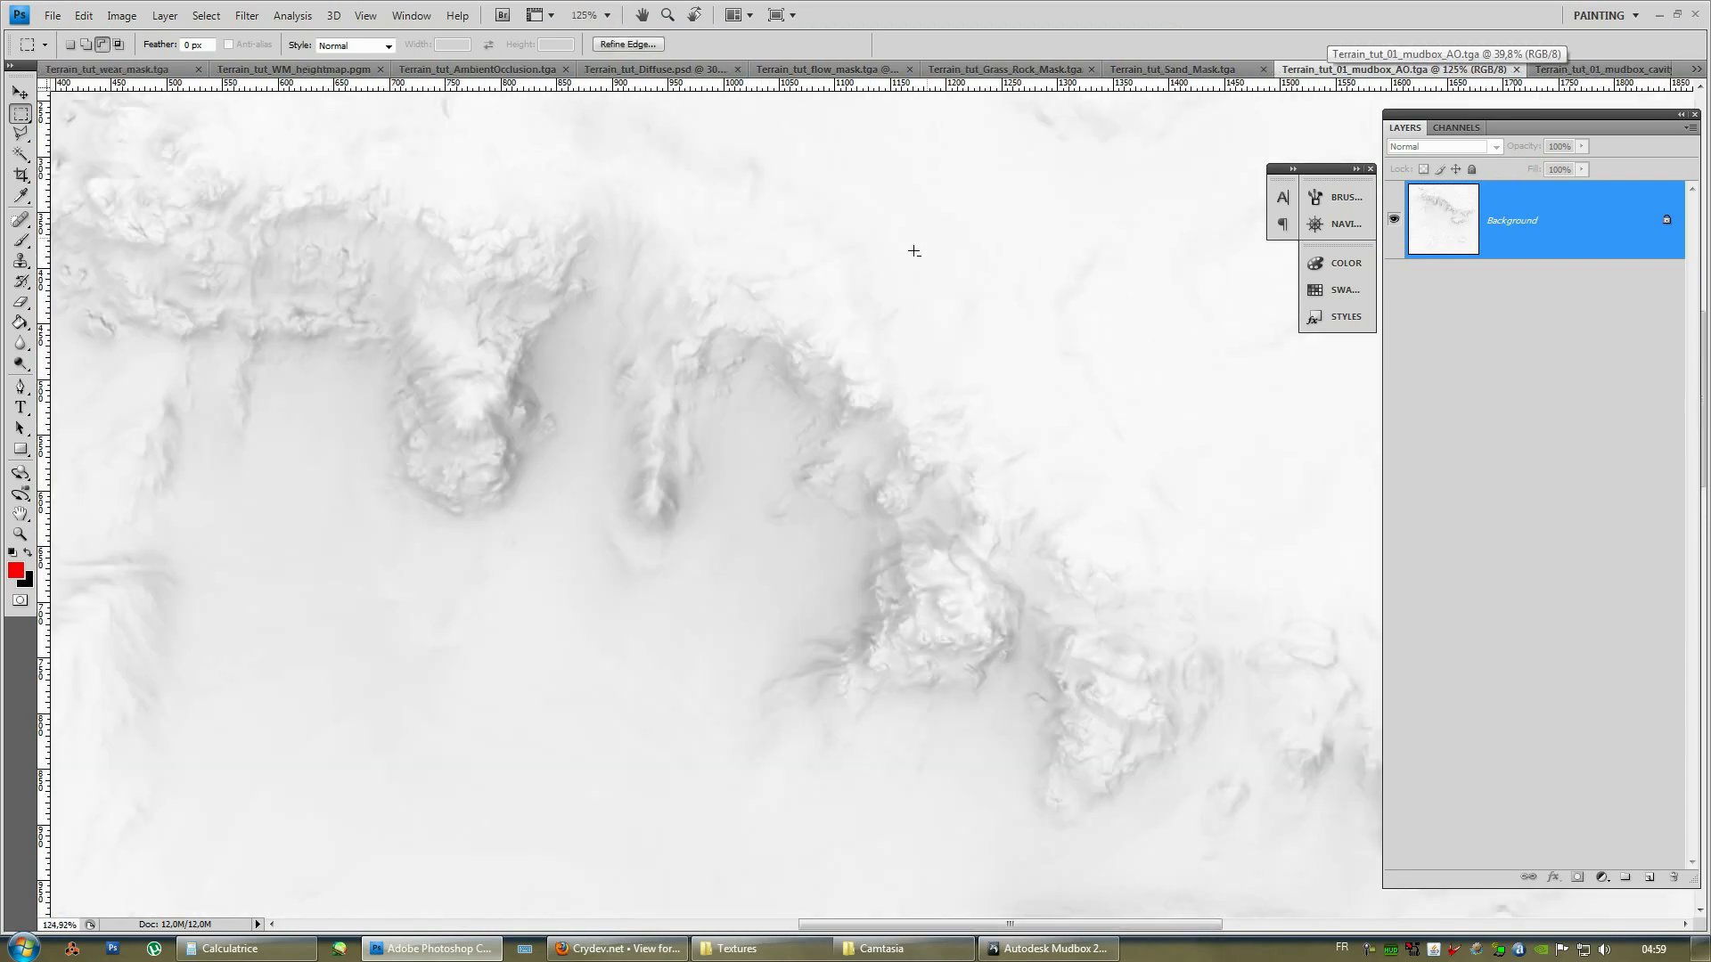
left_click_drag(736, 559, 966, 512)
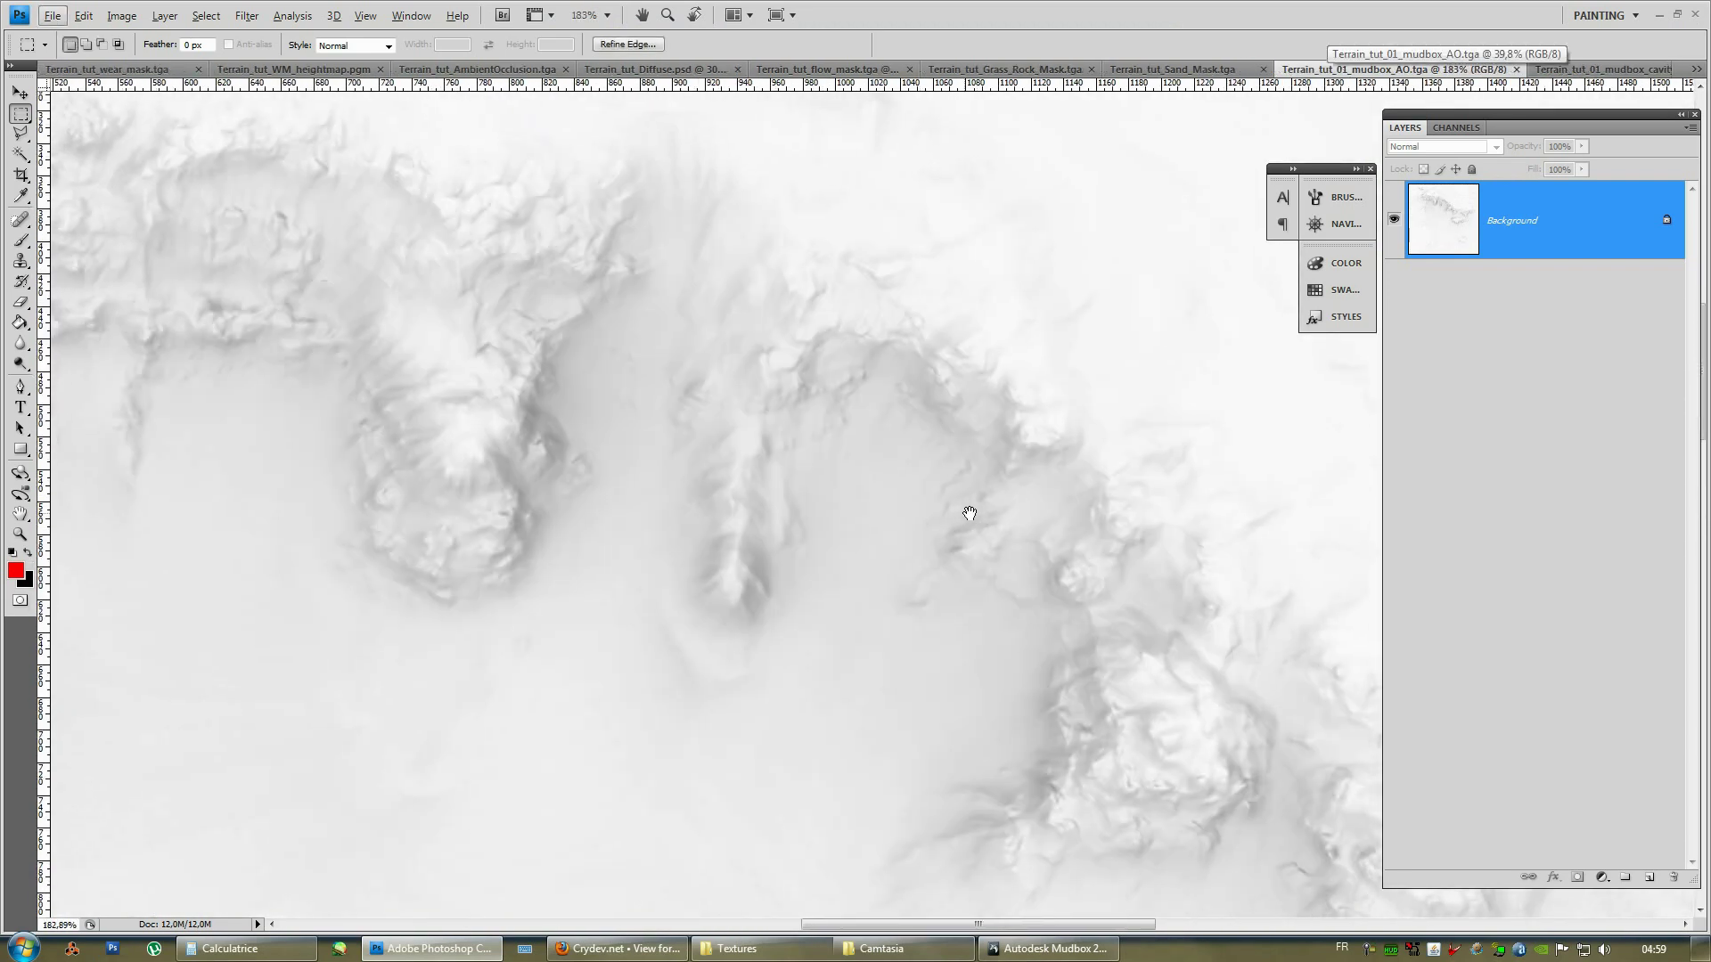
left_click(1575, 73)
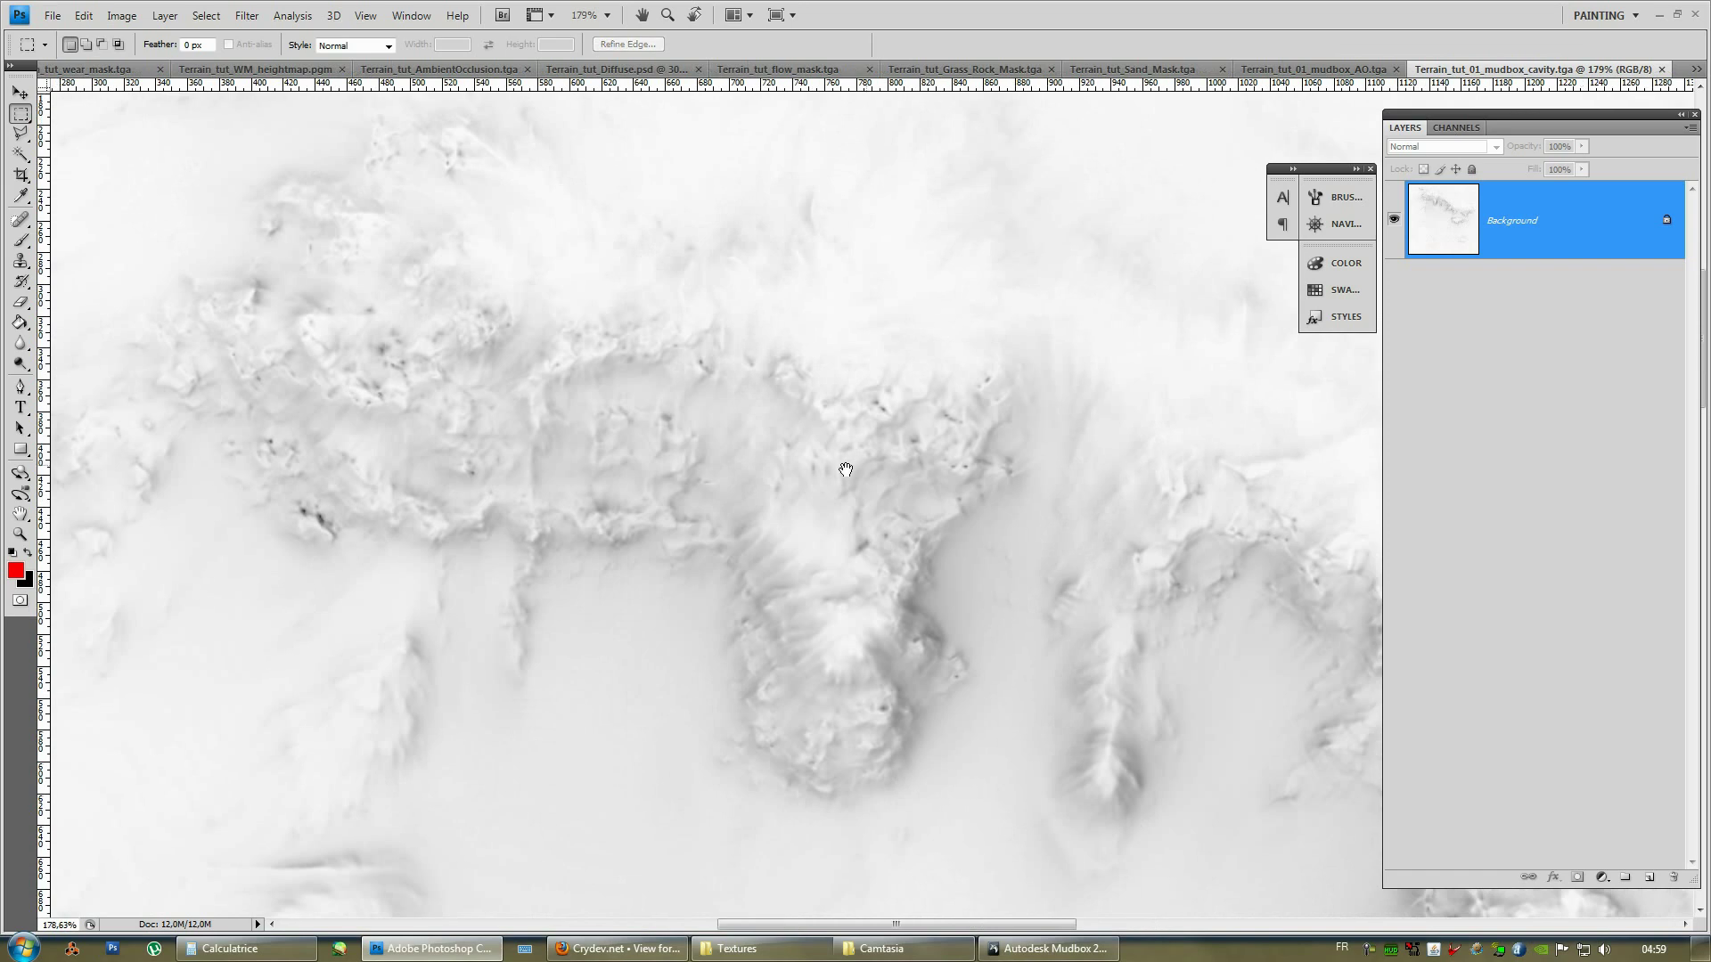
left_click_drag(844, 471, 725, 383)
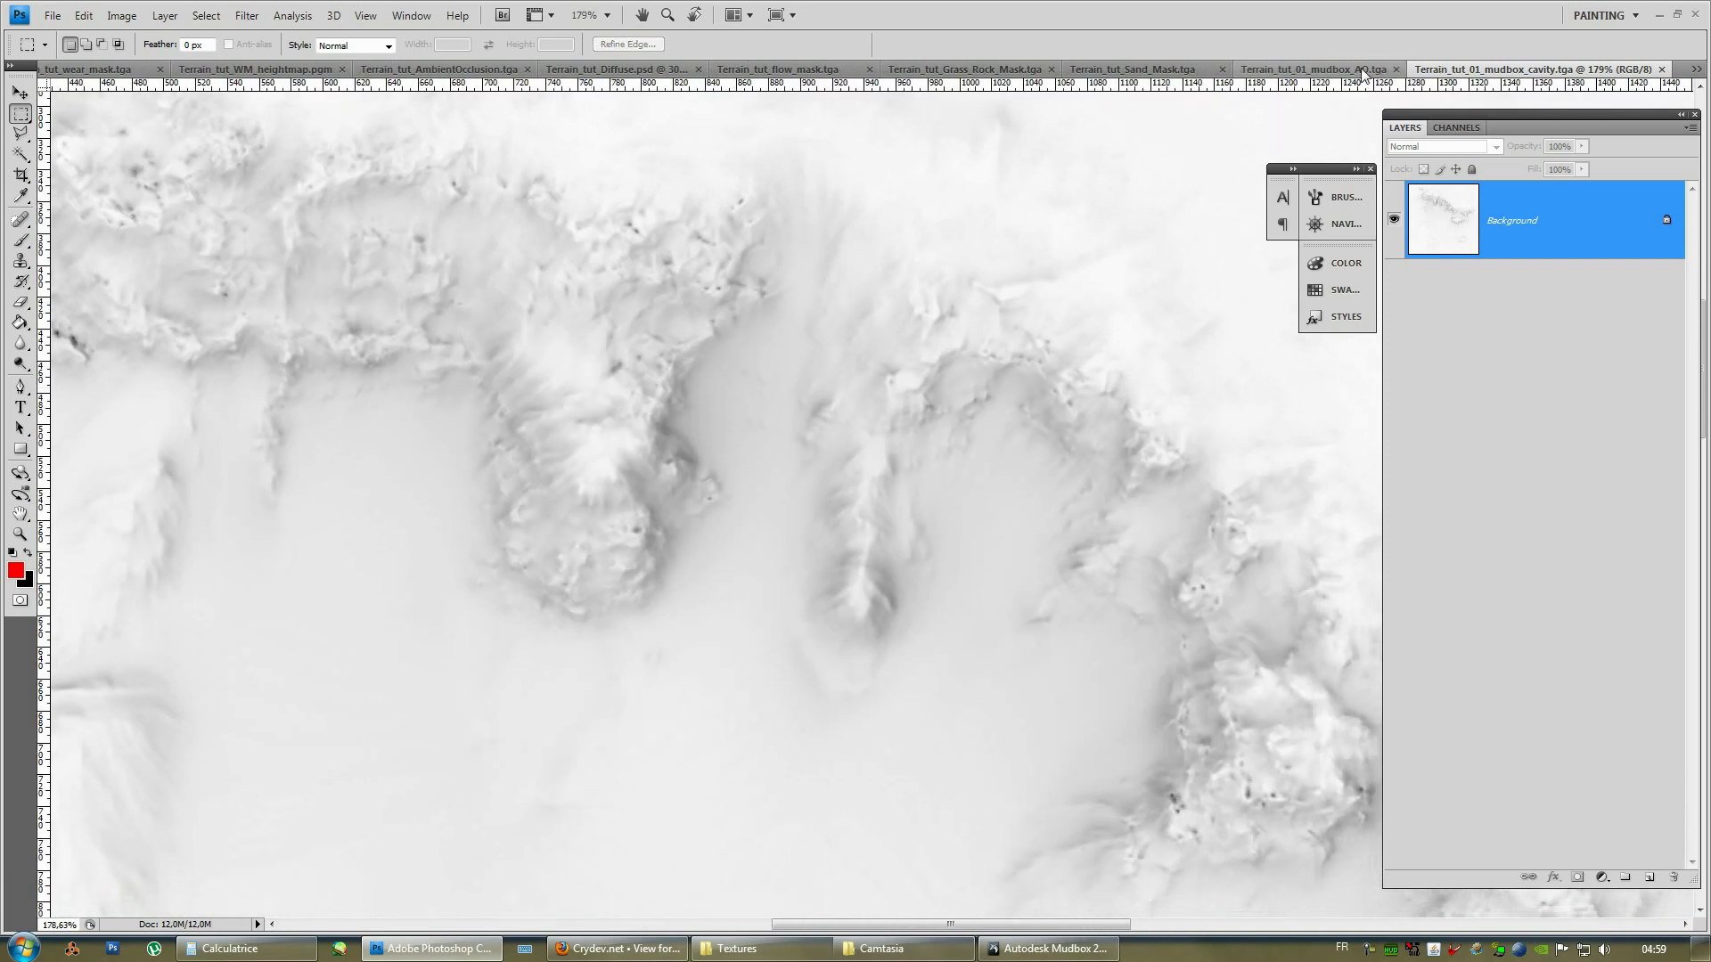
left_click(1363, 69)
left_click_drag(857, 315, 882, 312)
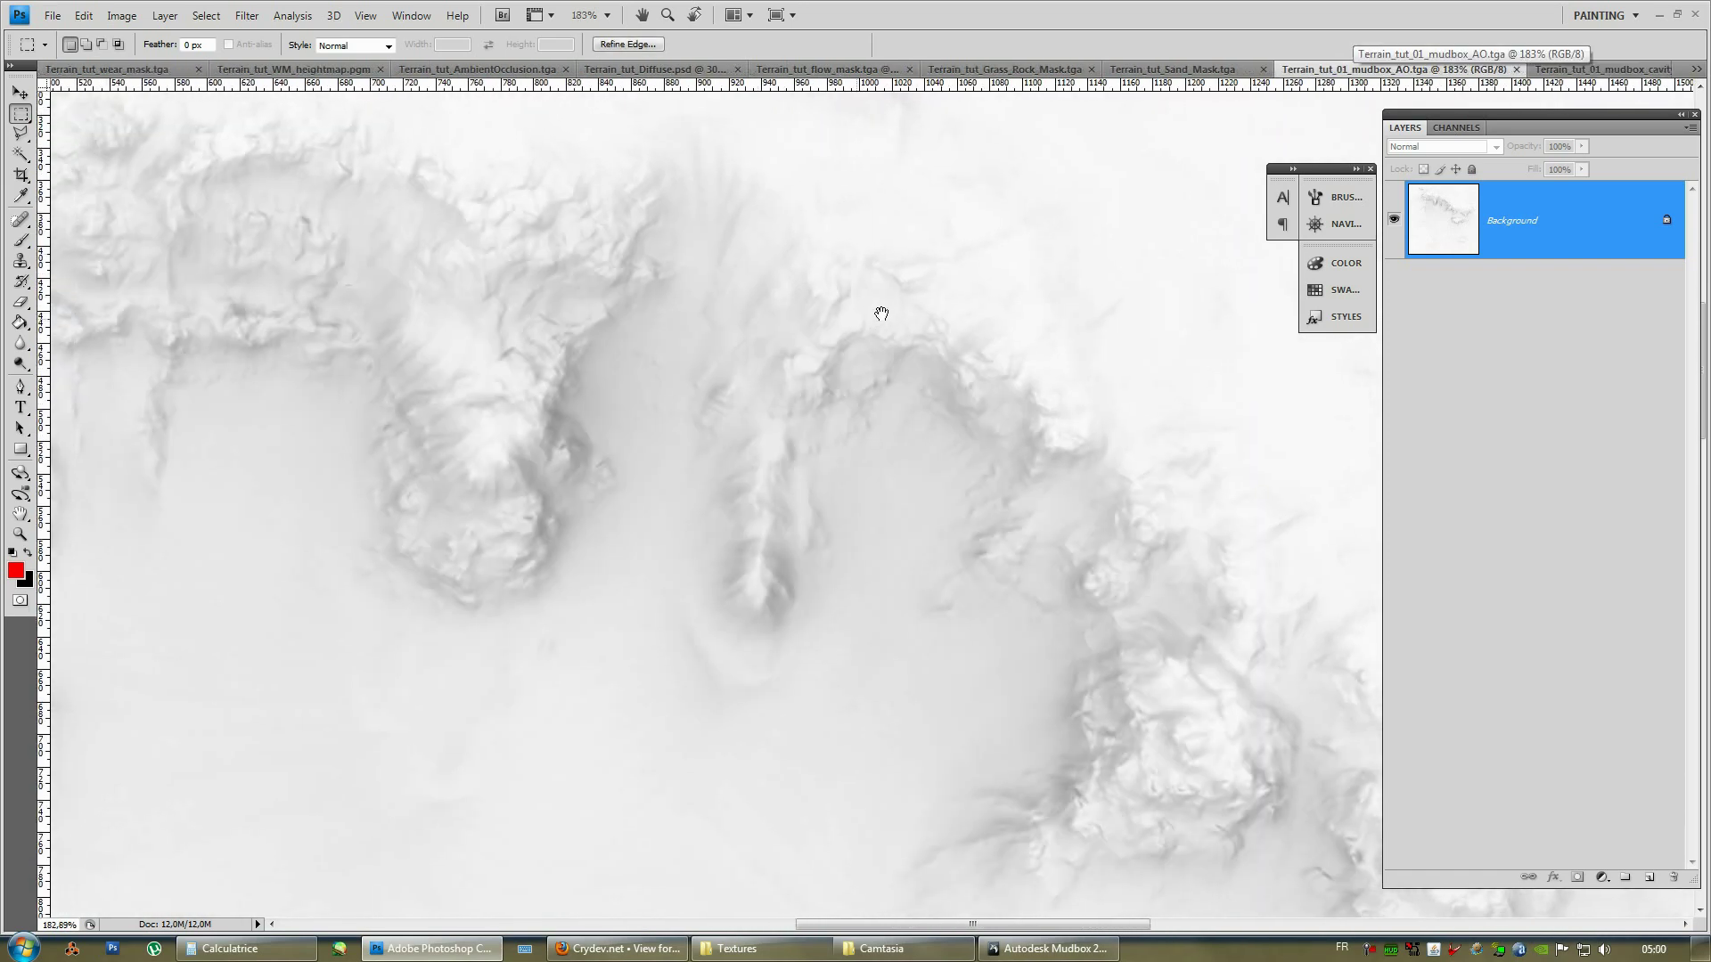
left_click(1597, 71)
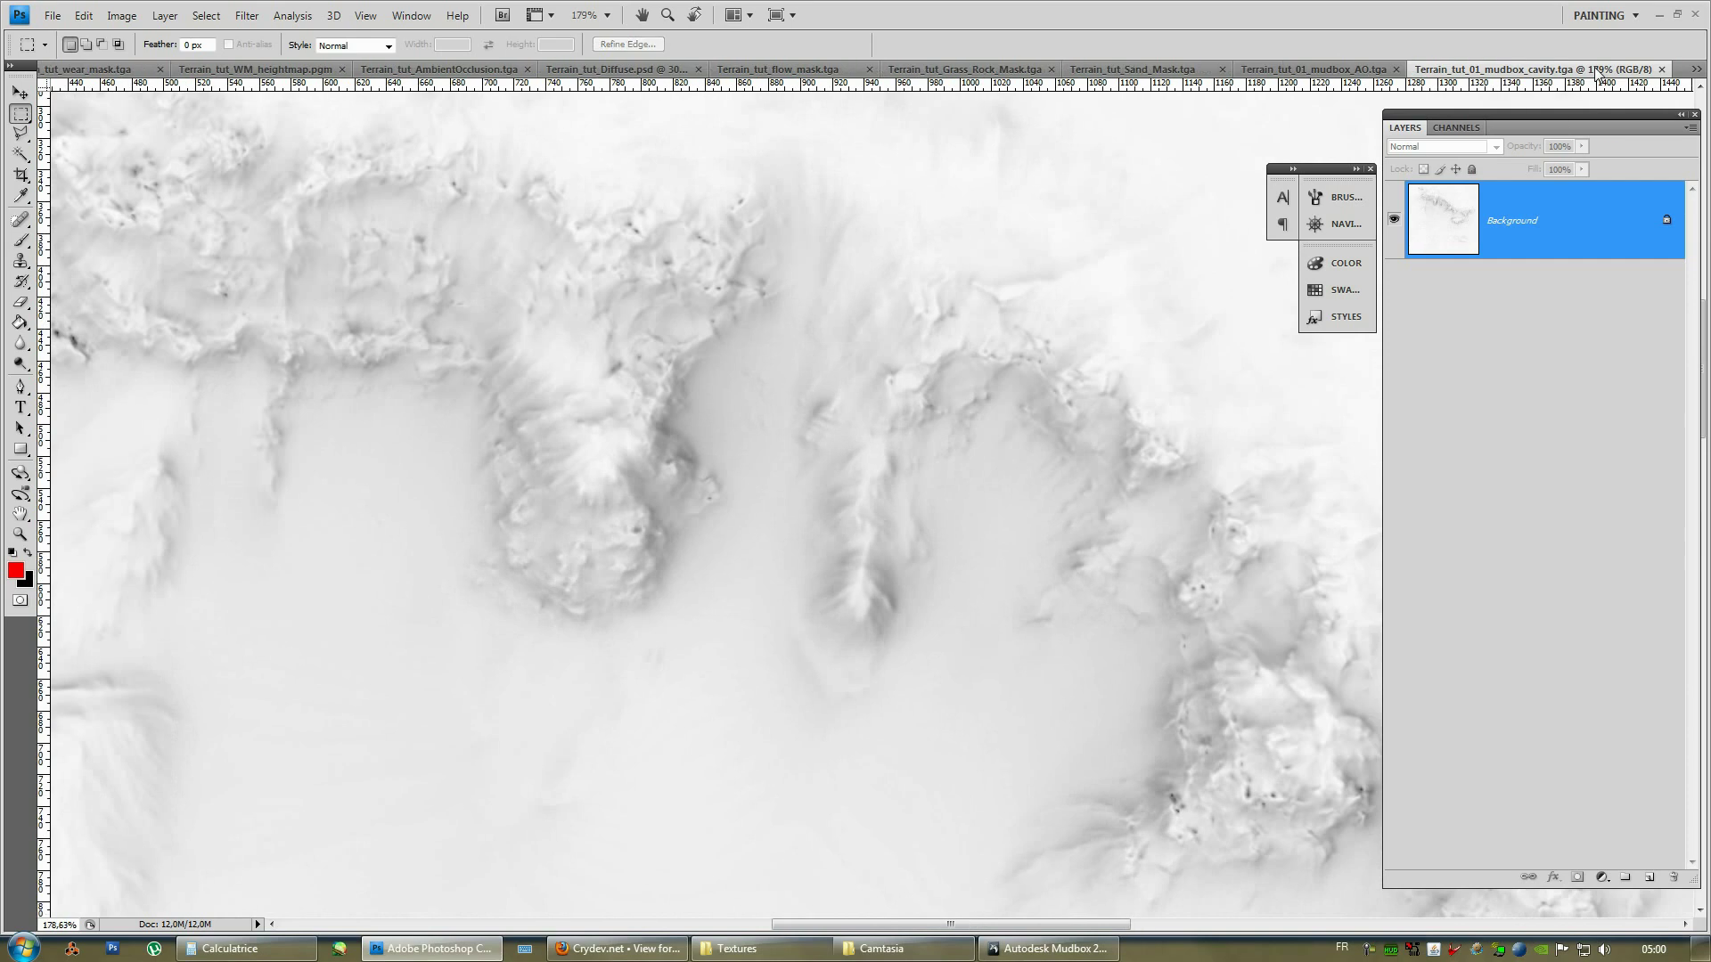
left_click(1346, 71)
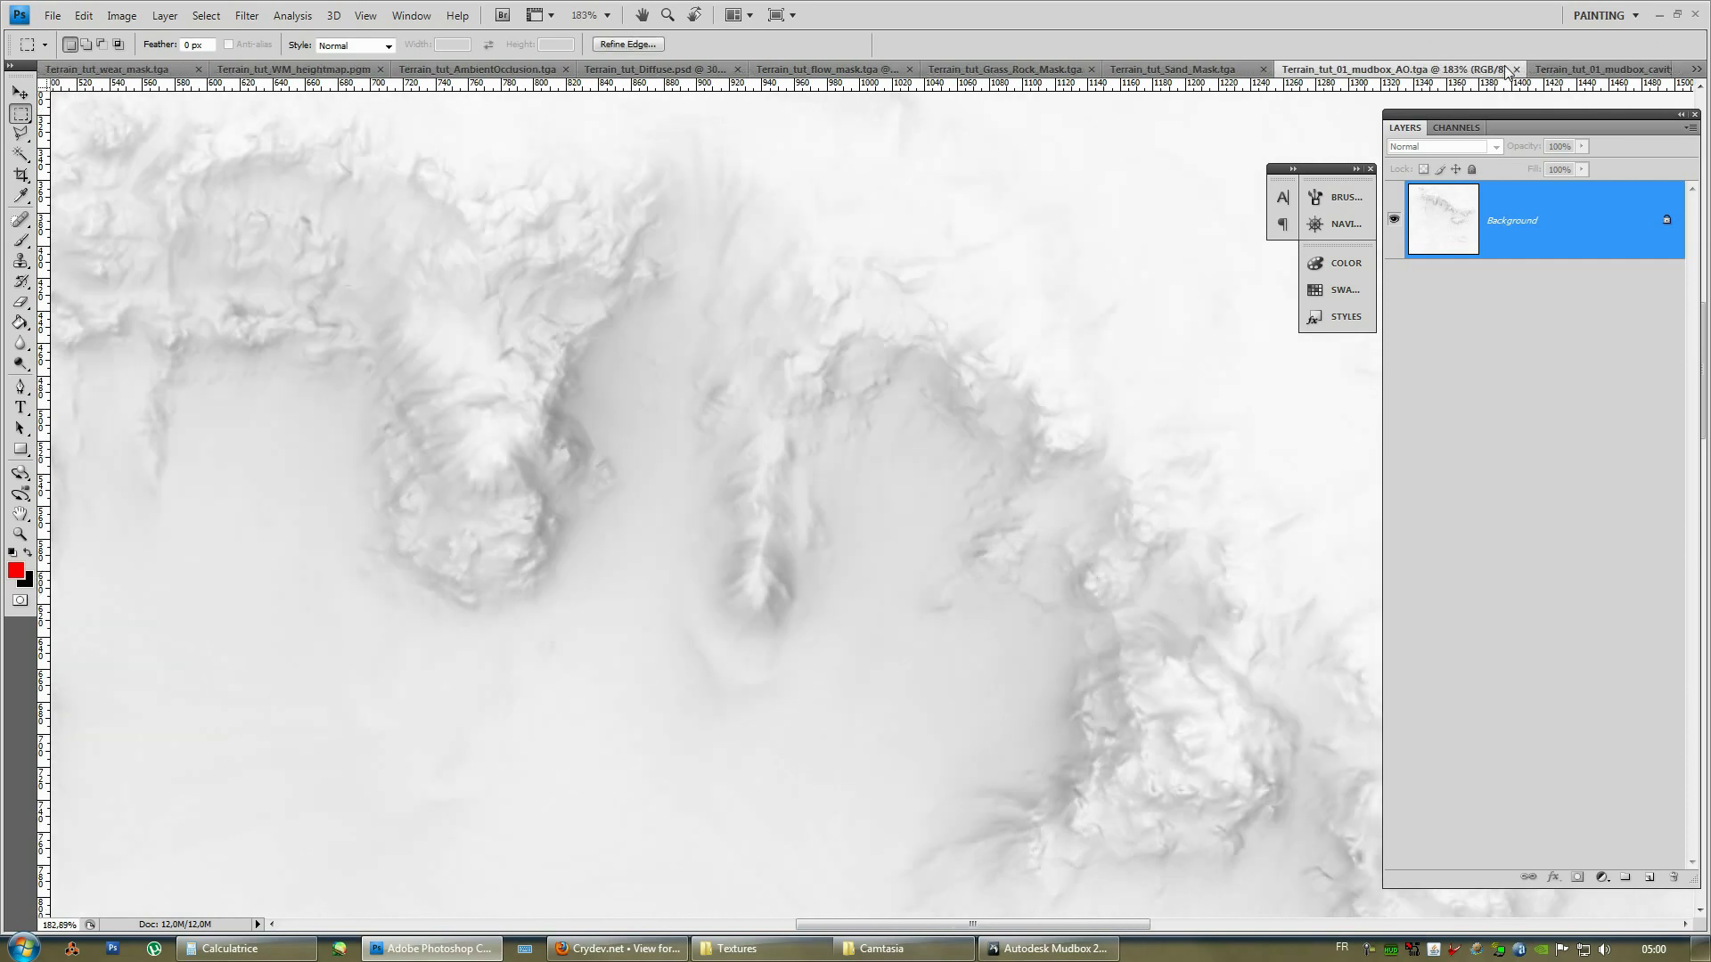
left_click(1595, 71)
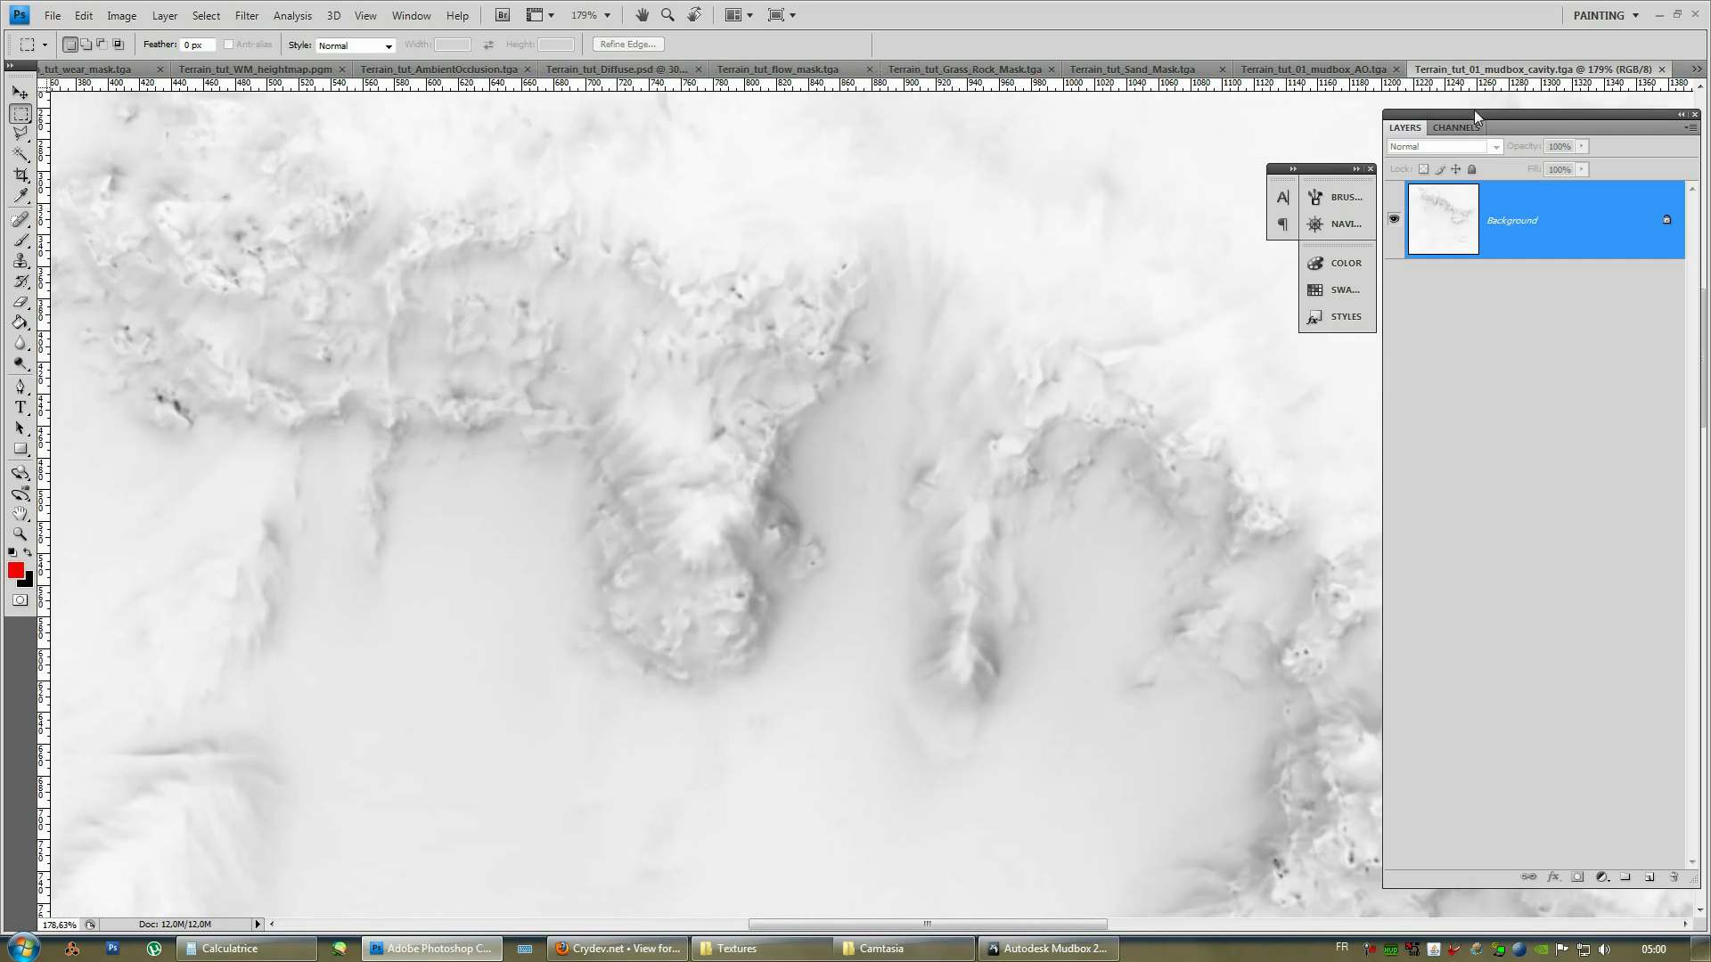
left_click(1286, 76)
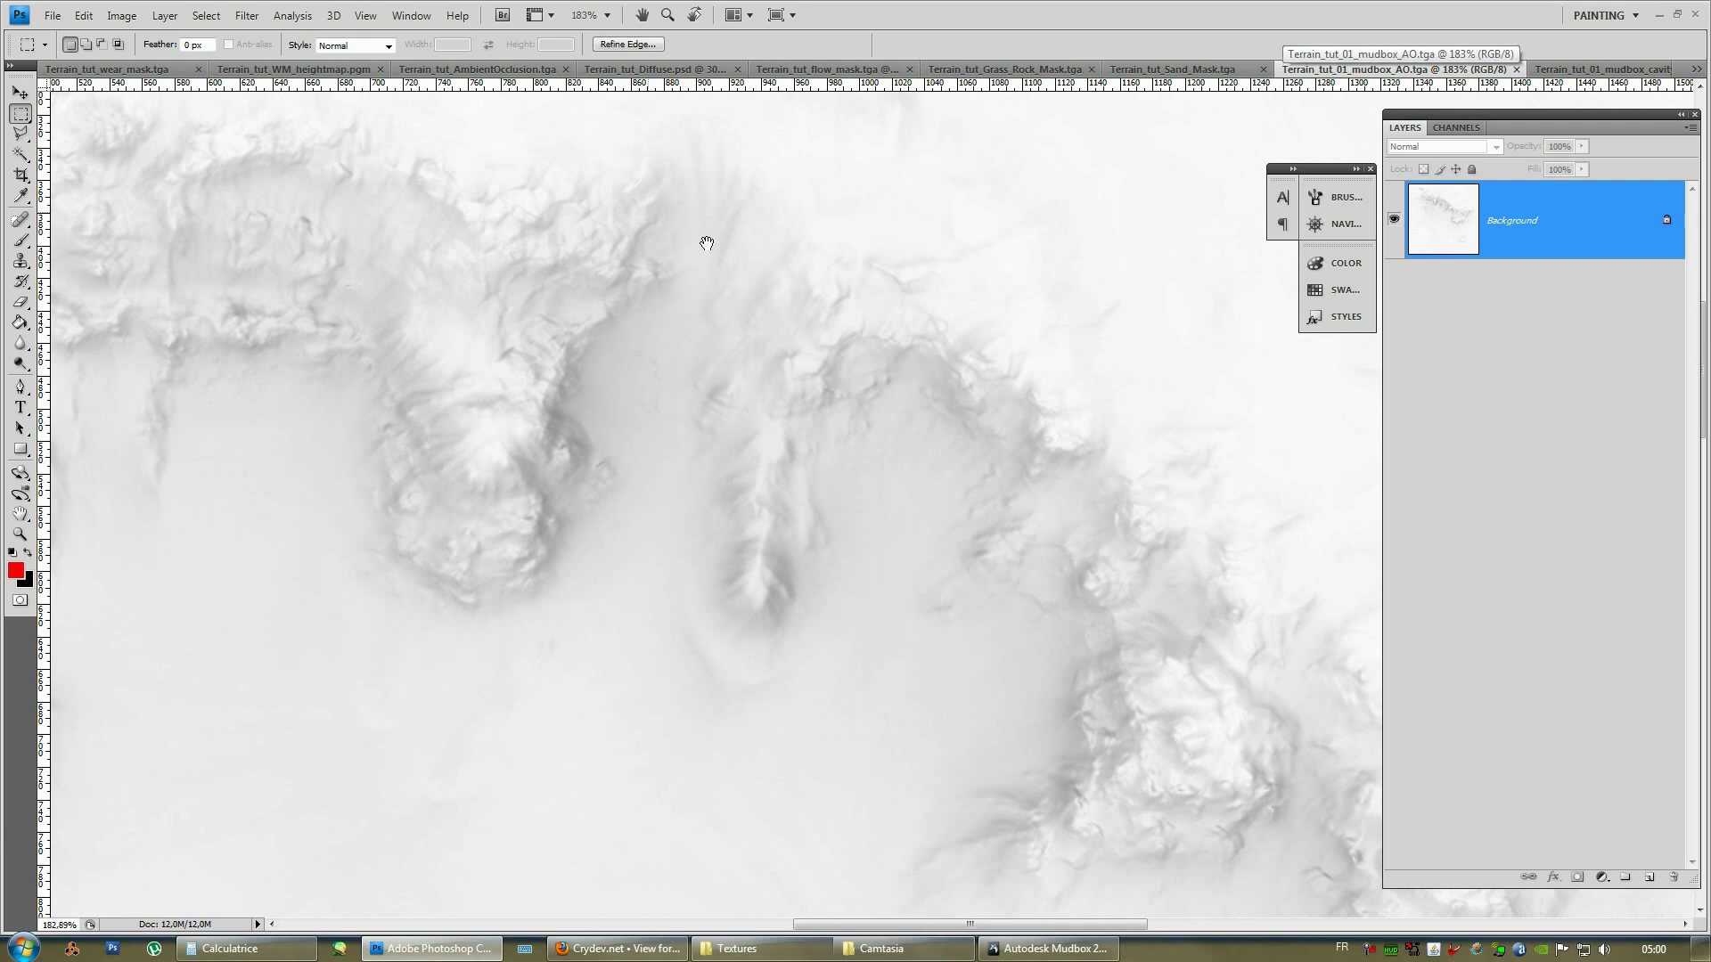
left_click(1586, 73)
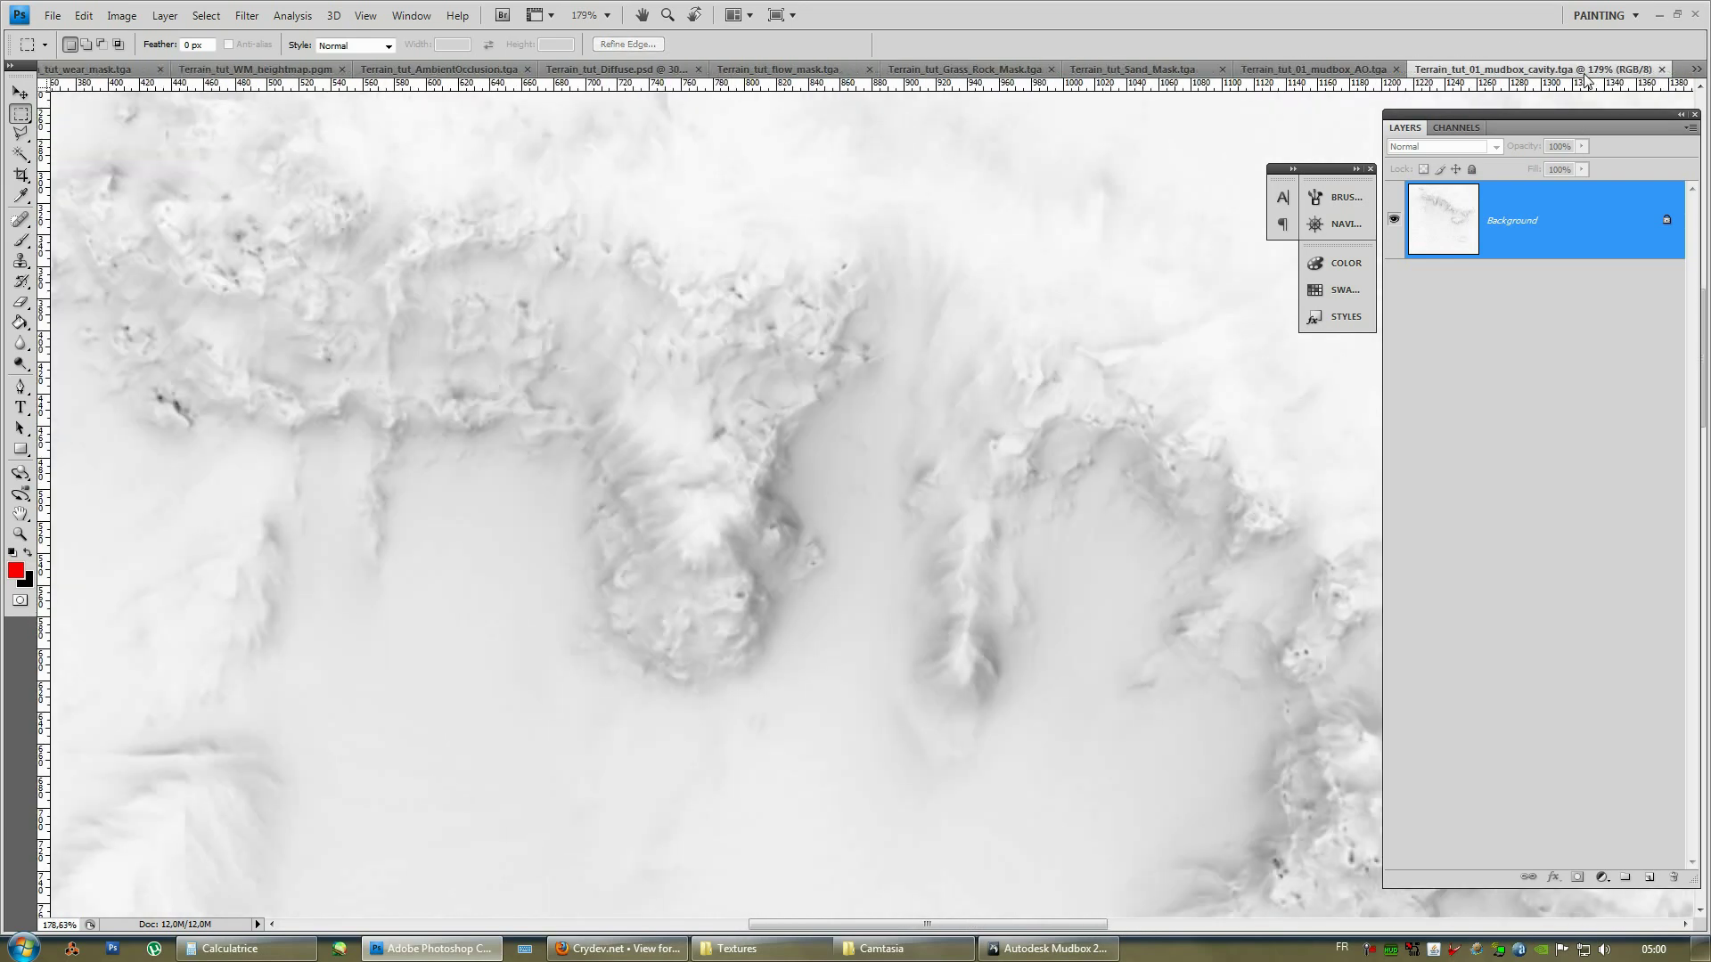
left_click_drag(669, 218, 799, 260)
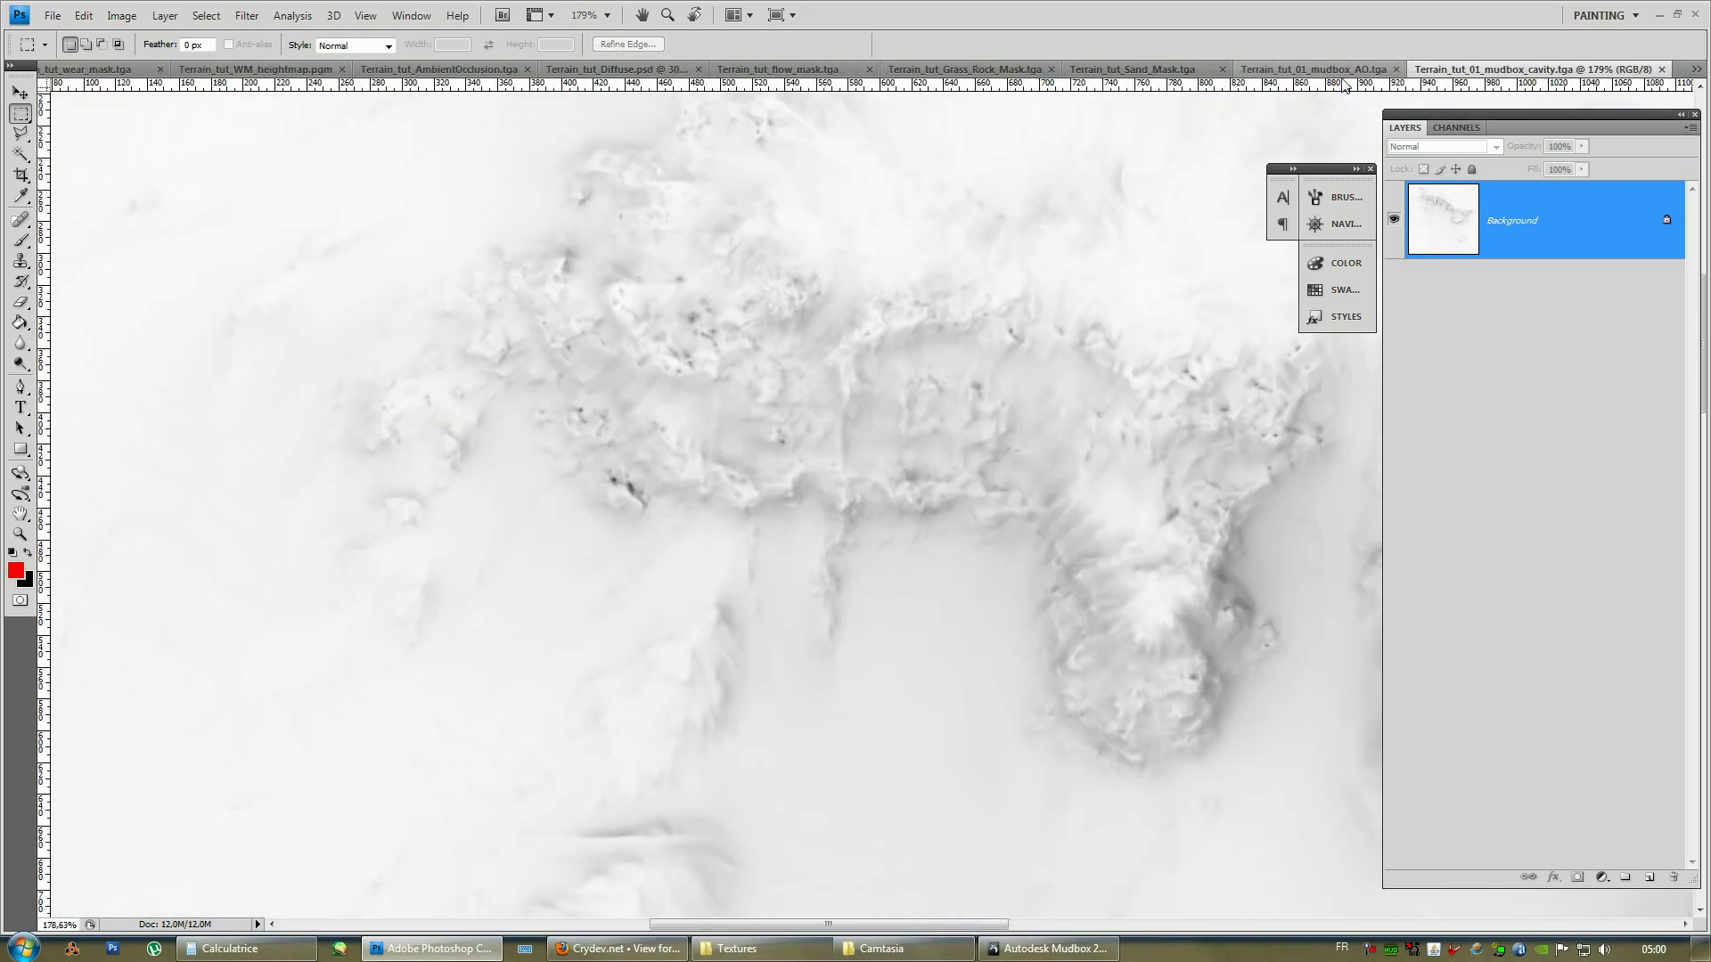
left_click(1280, 71)
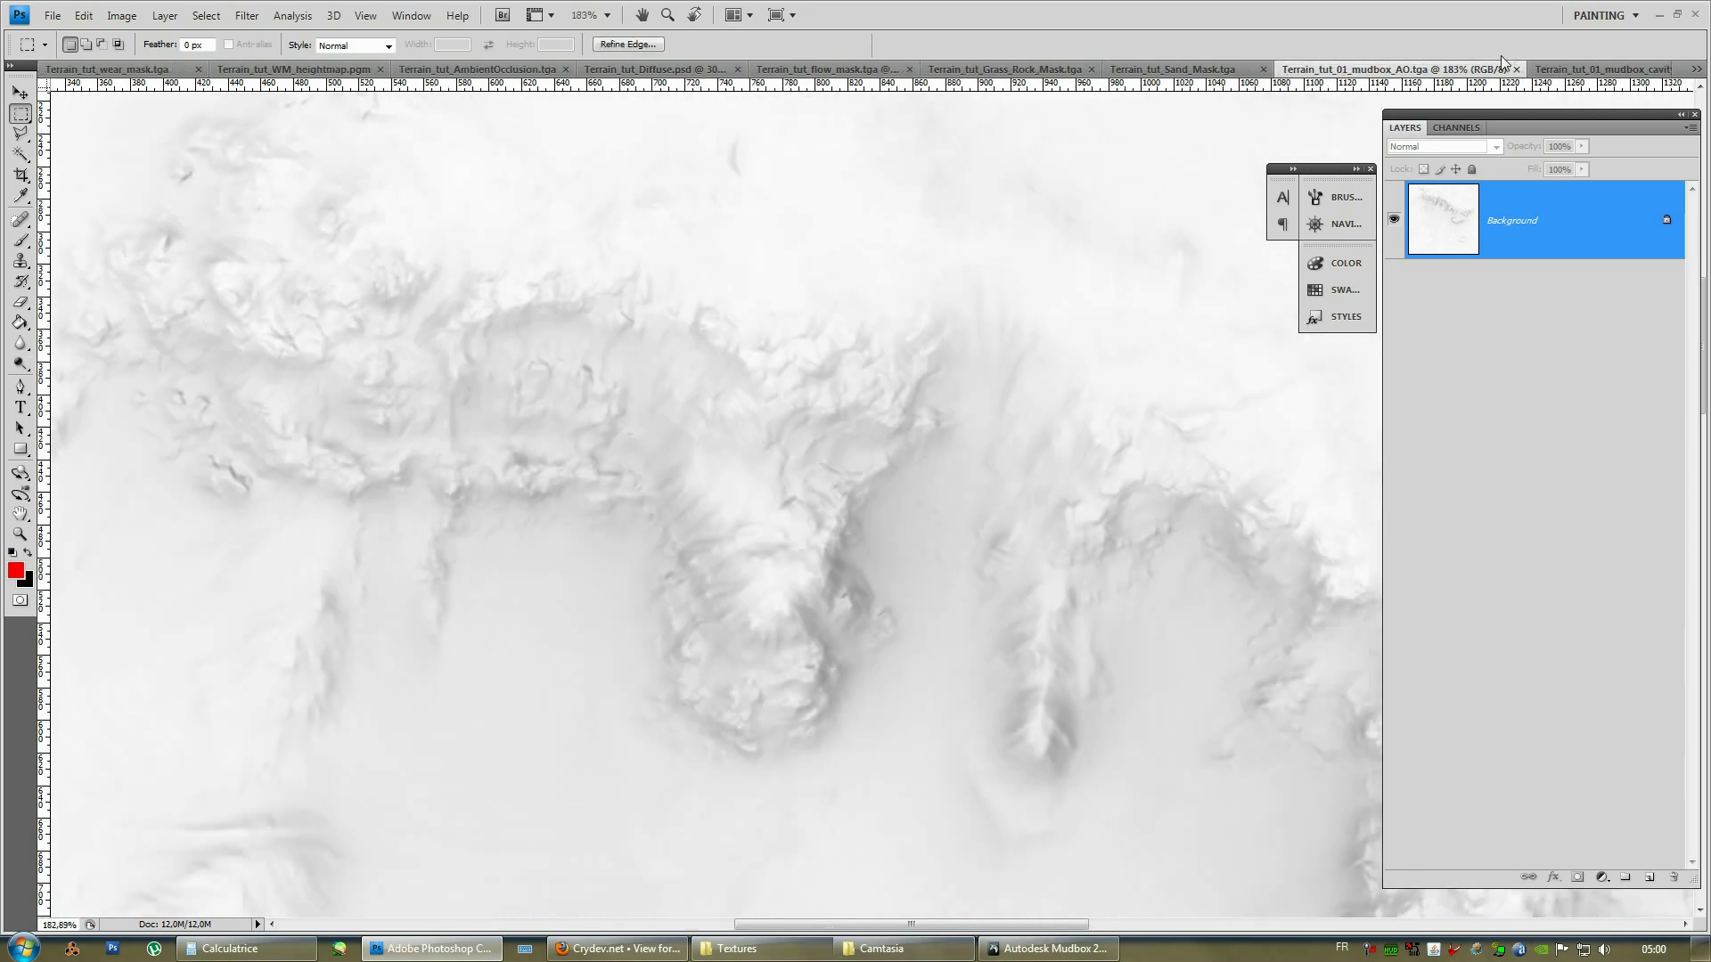
left_click(1584, 70)
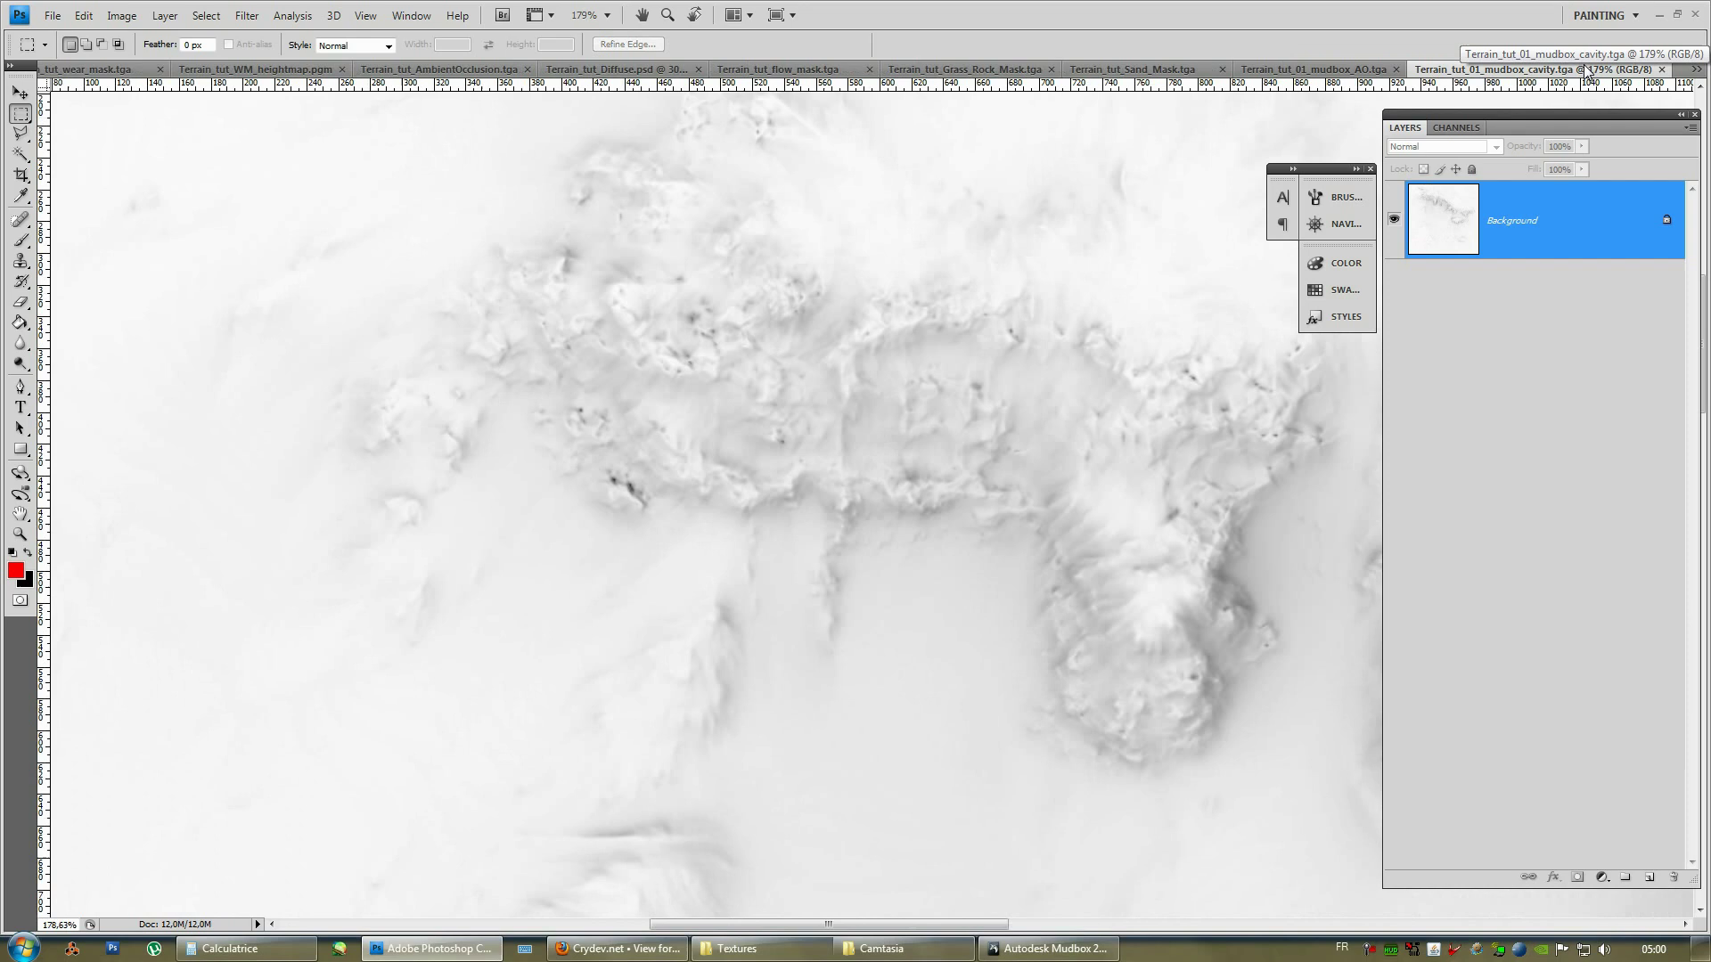
scroll(749, 378, "down", 6)
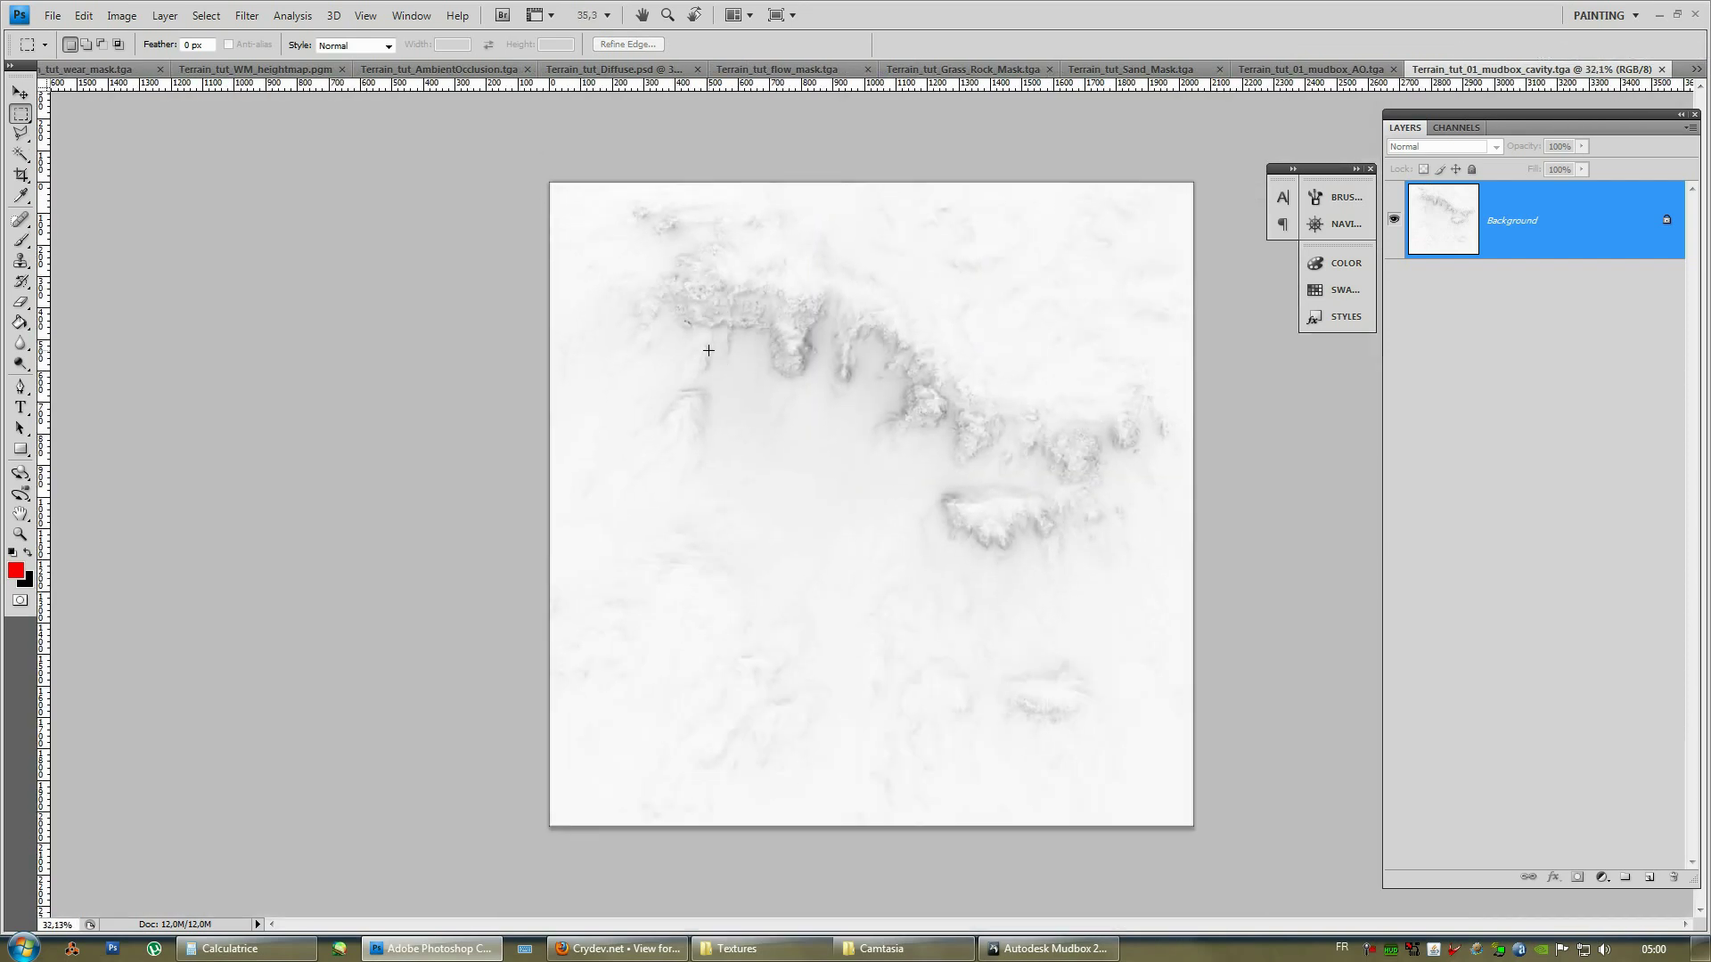
scroll(984, 335, "up", 1, "alt")
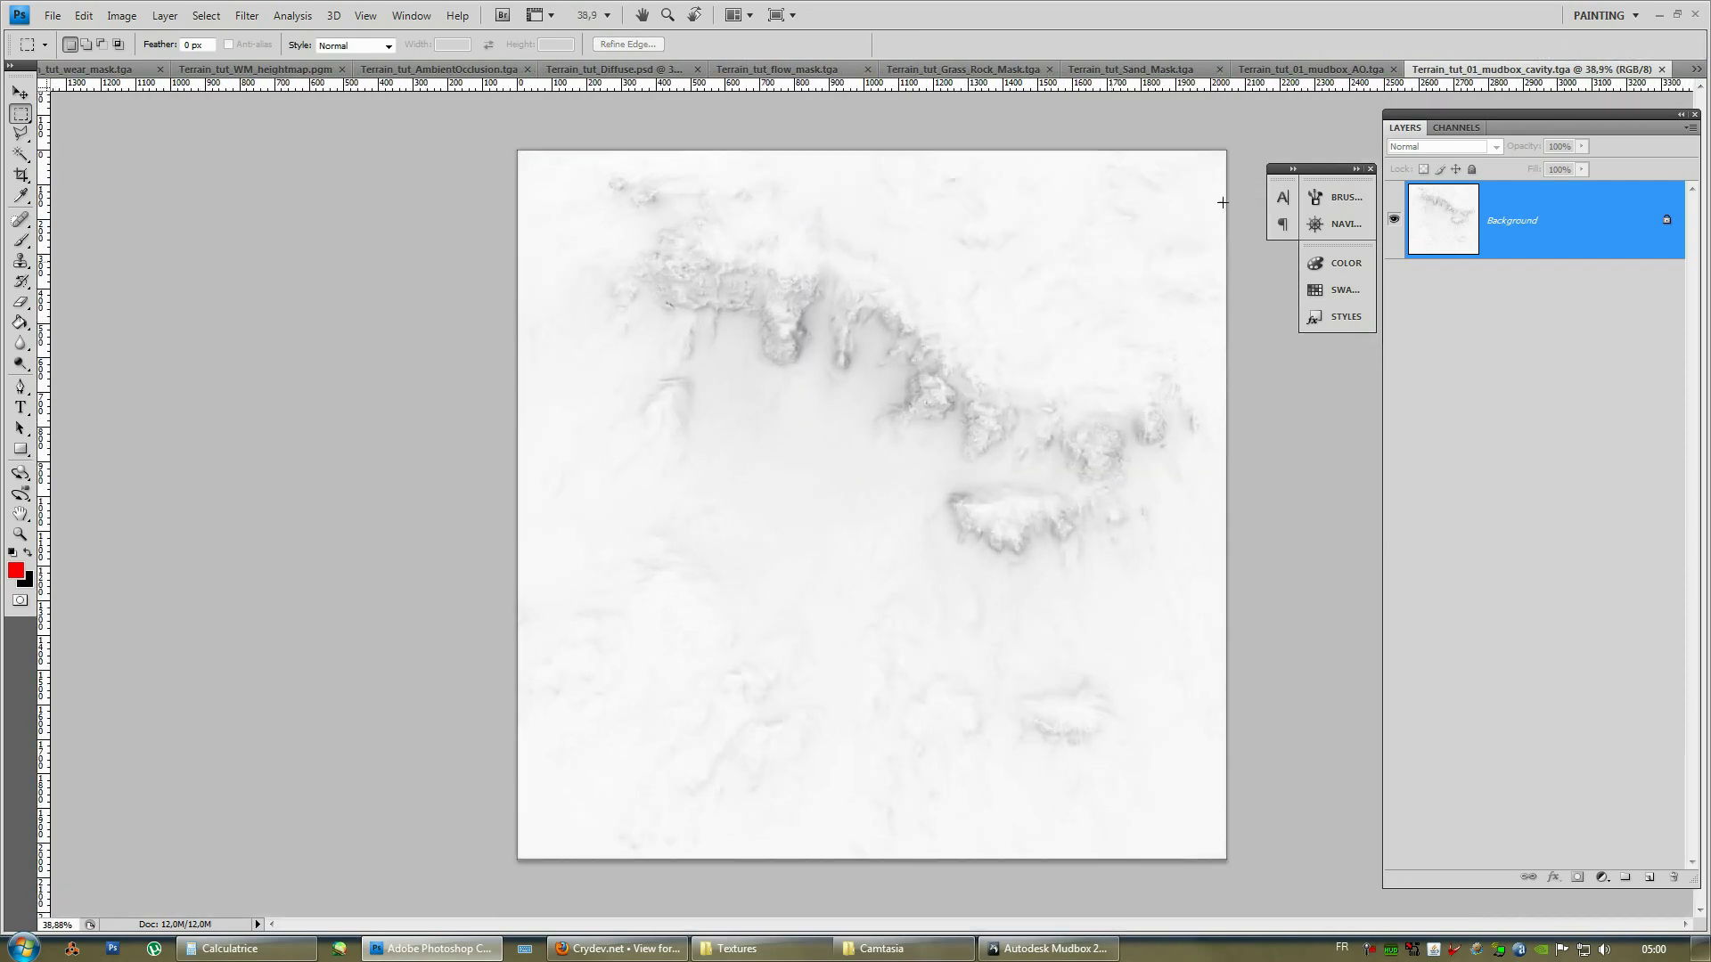
left_click(1369, 69)
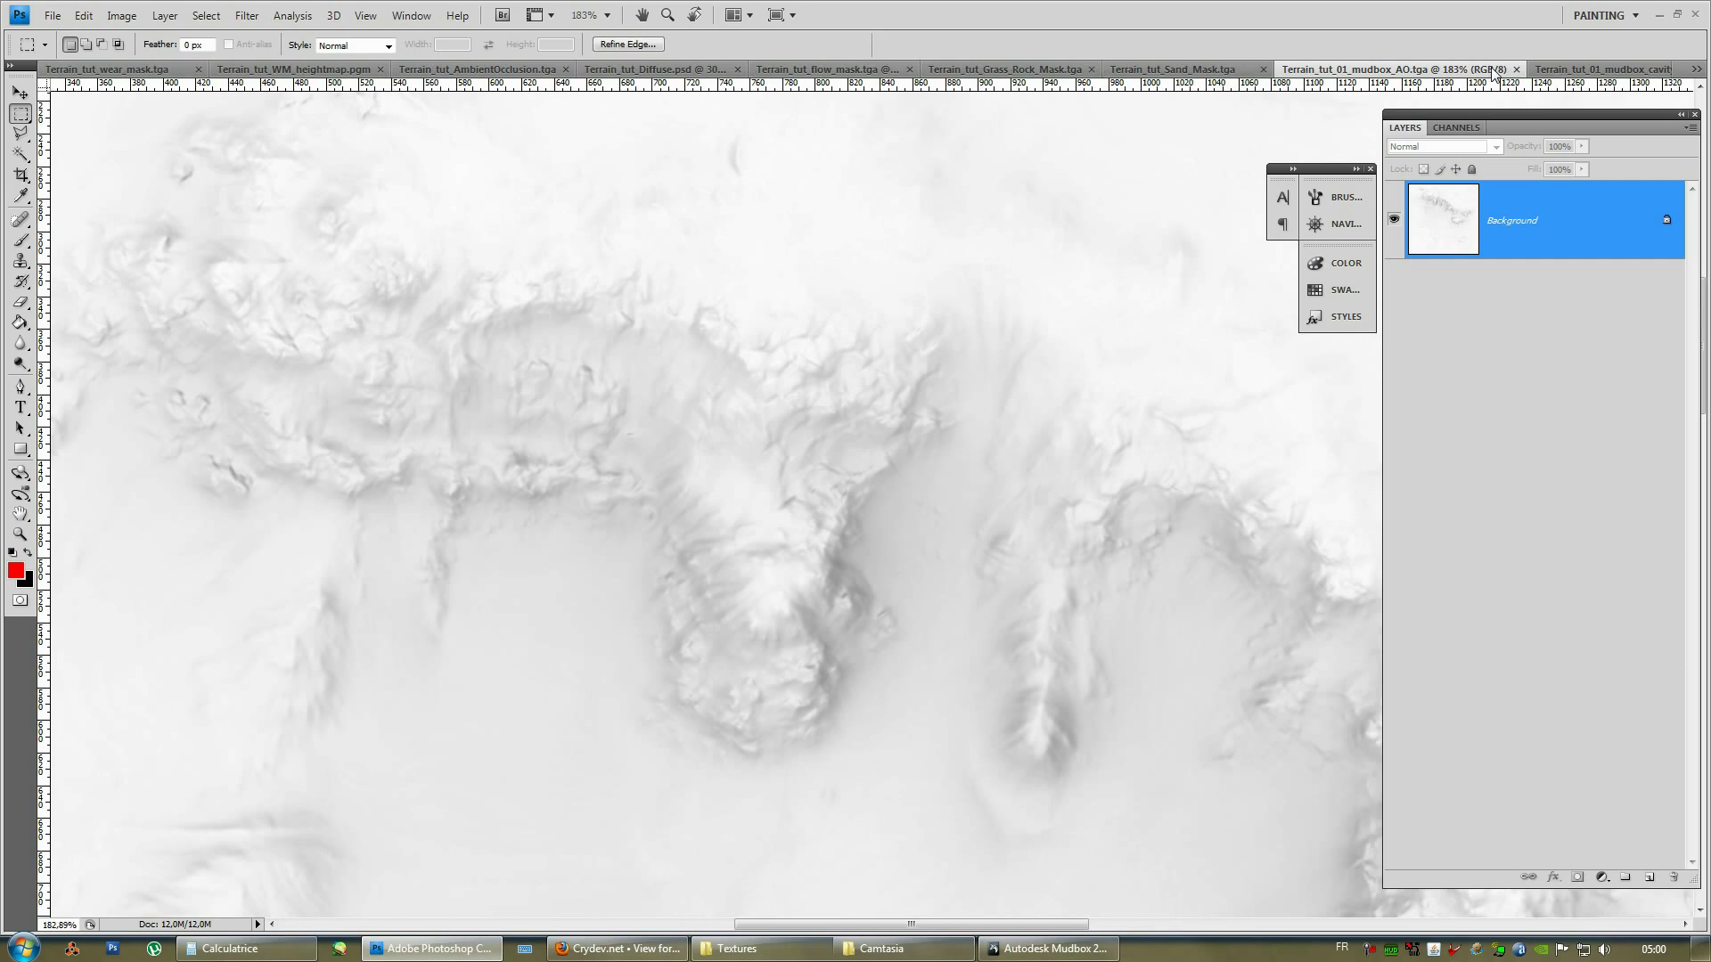
left_click(1602, 70)
scroll(1031, 549, "up", 6, "alt")
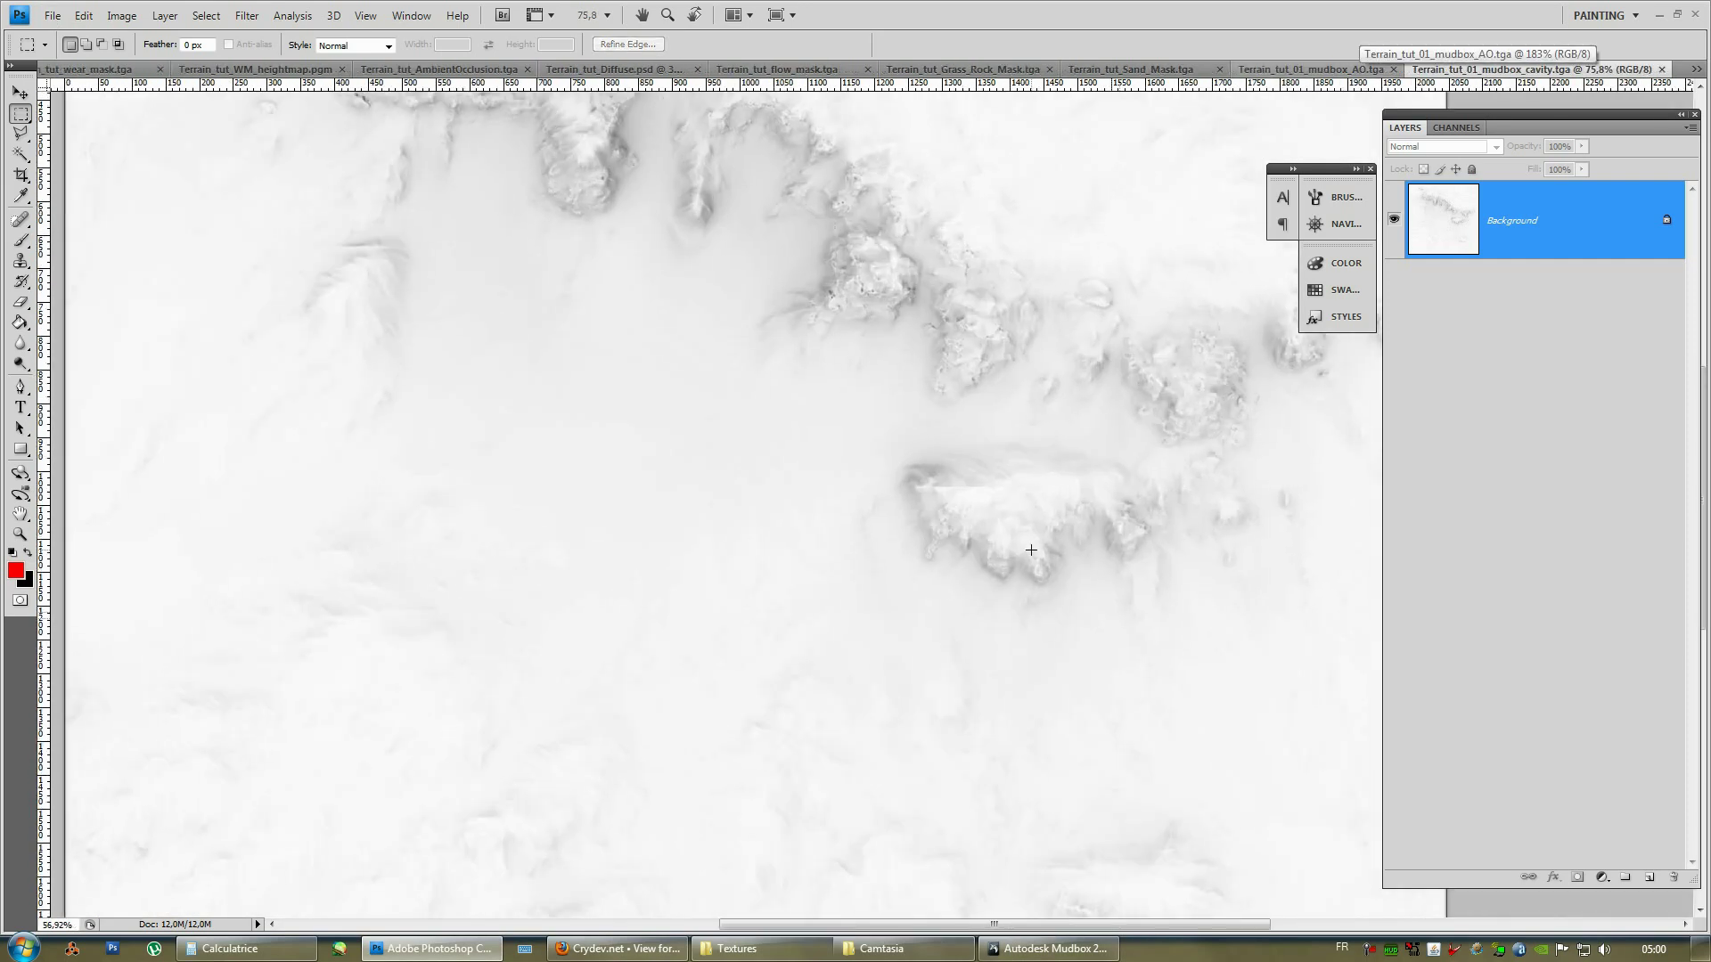
scroll(1031, 550, "down", 5, "alt")
In Mudbox, reopen the extraction operation, enable paint layer transfer, and show Ambient Occlusion settings.
left_click(1050, 948)
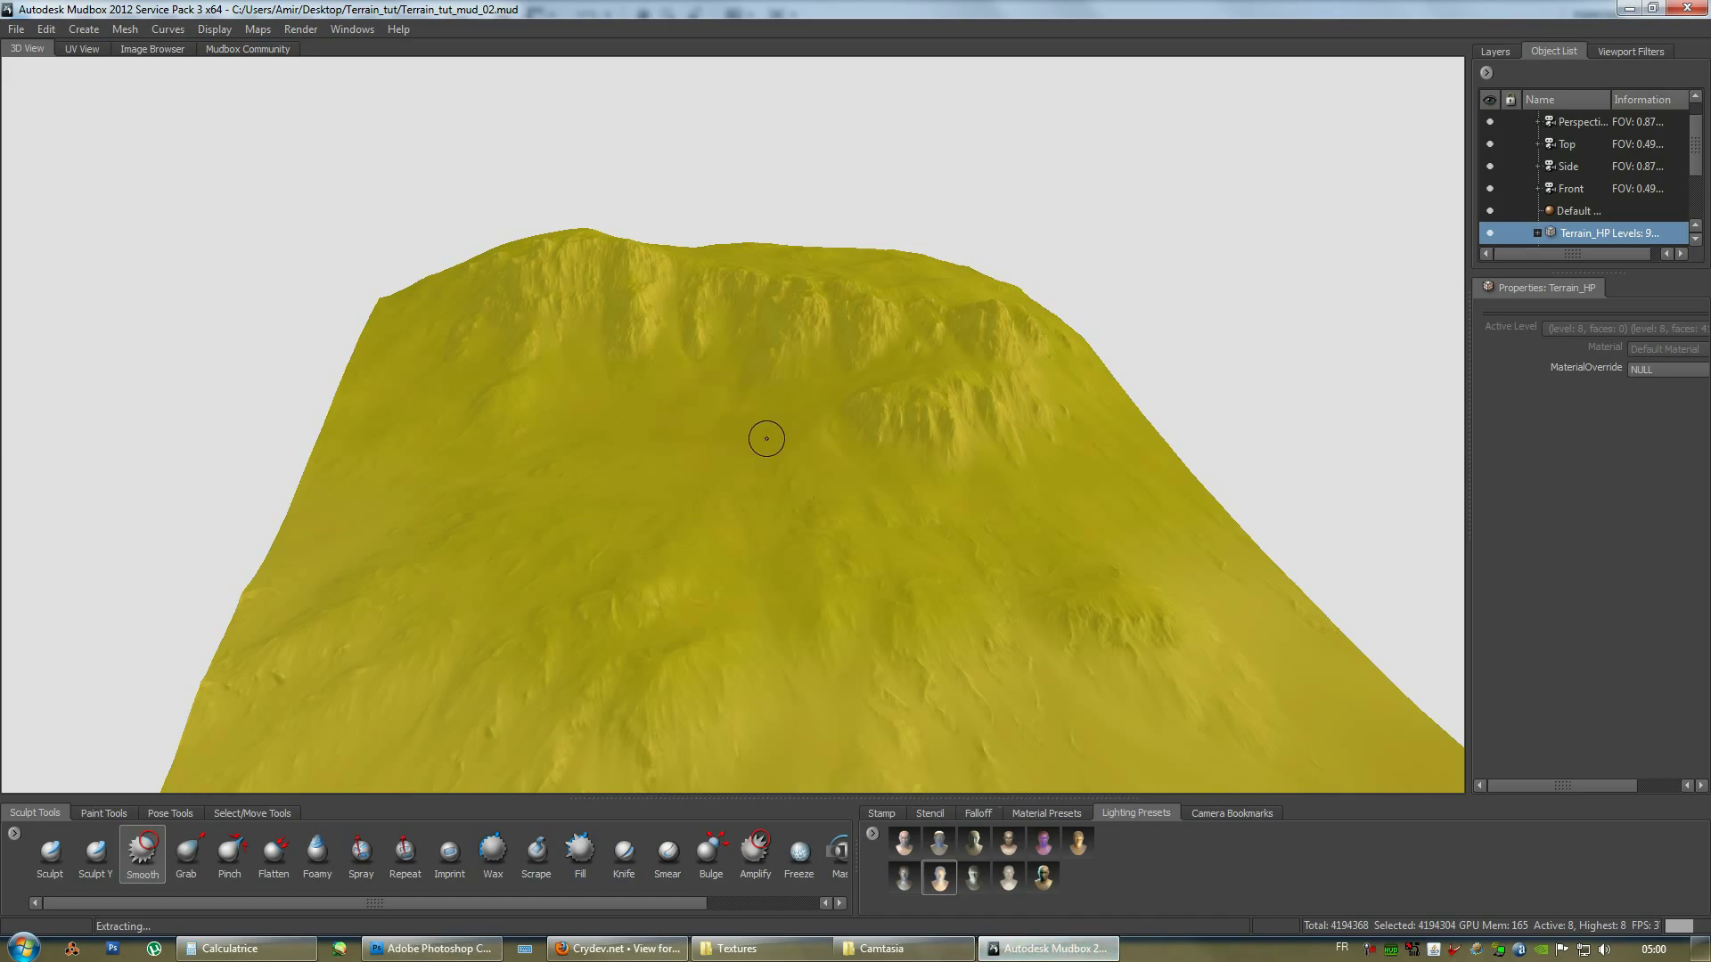
left_click(257, 29)
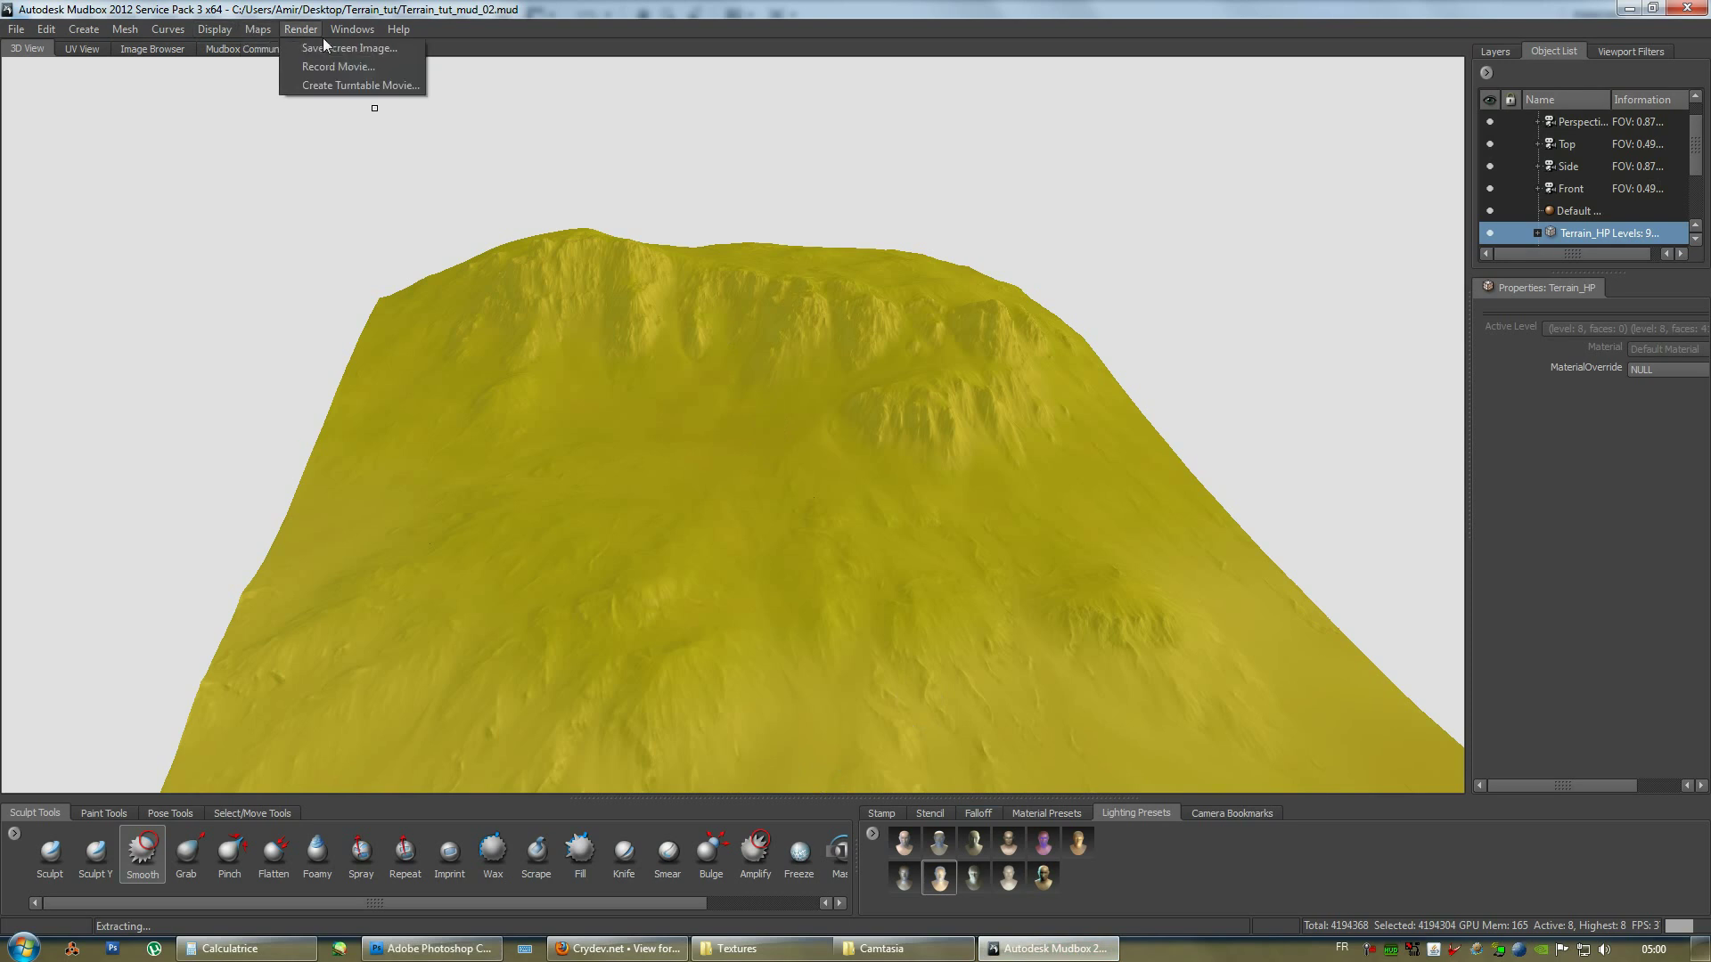
mouse_move(273, 49)
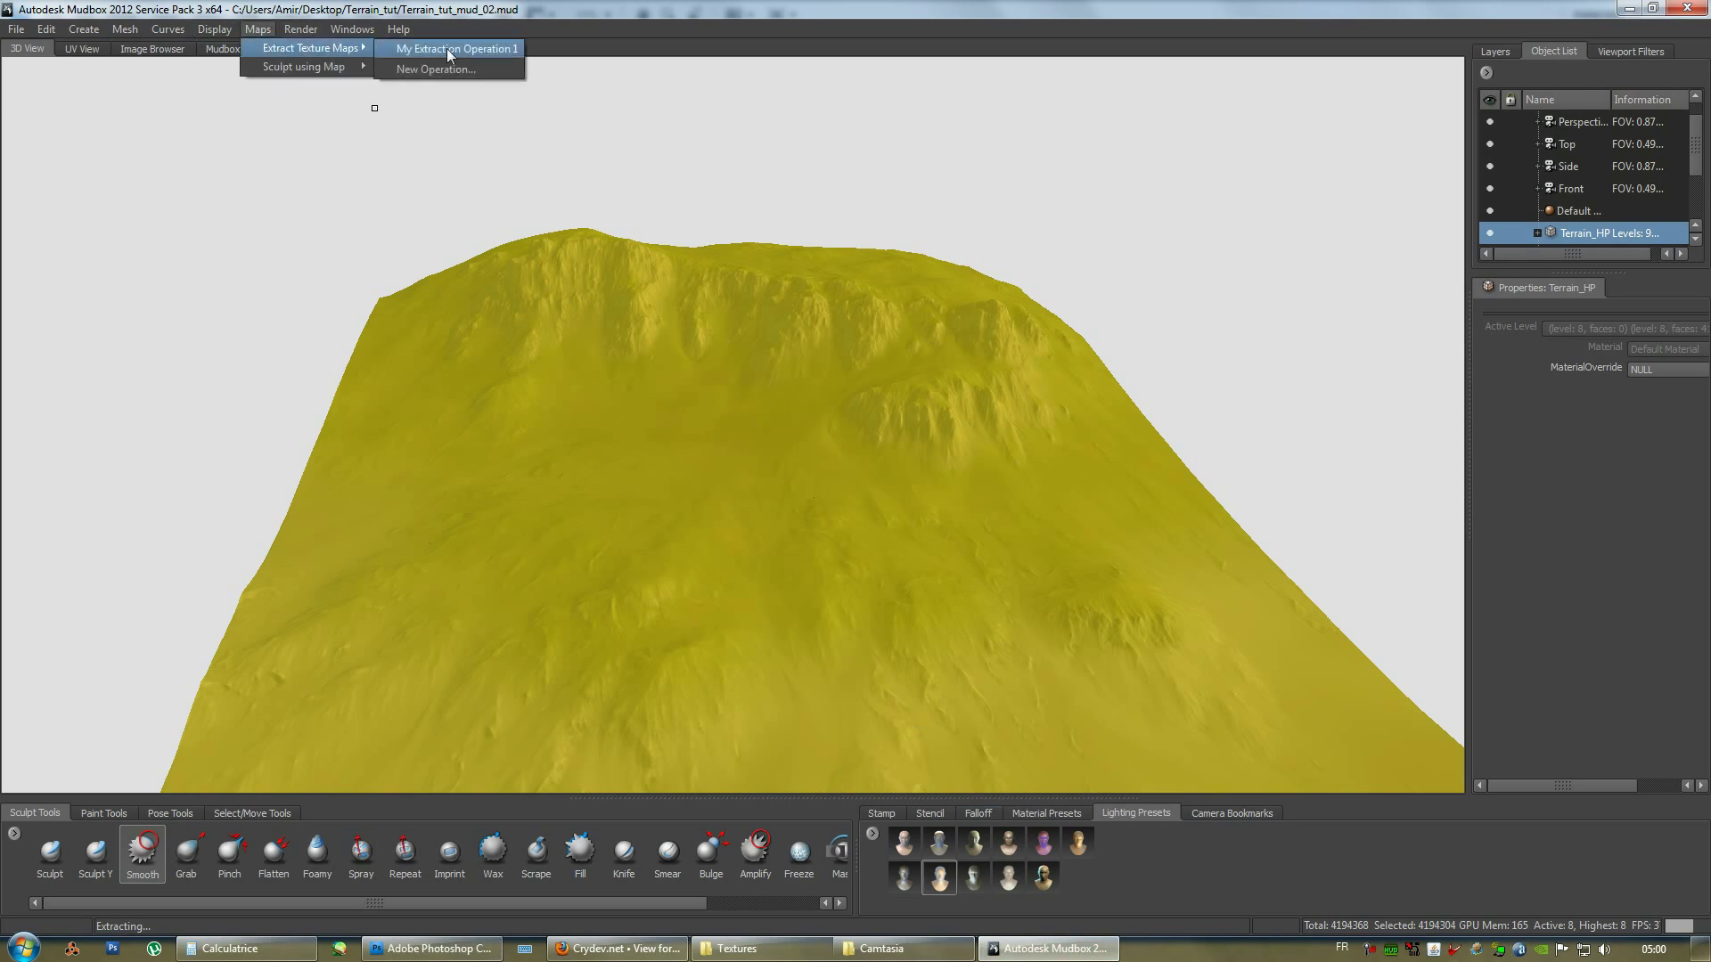
left_click(449, 50)
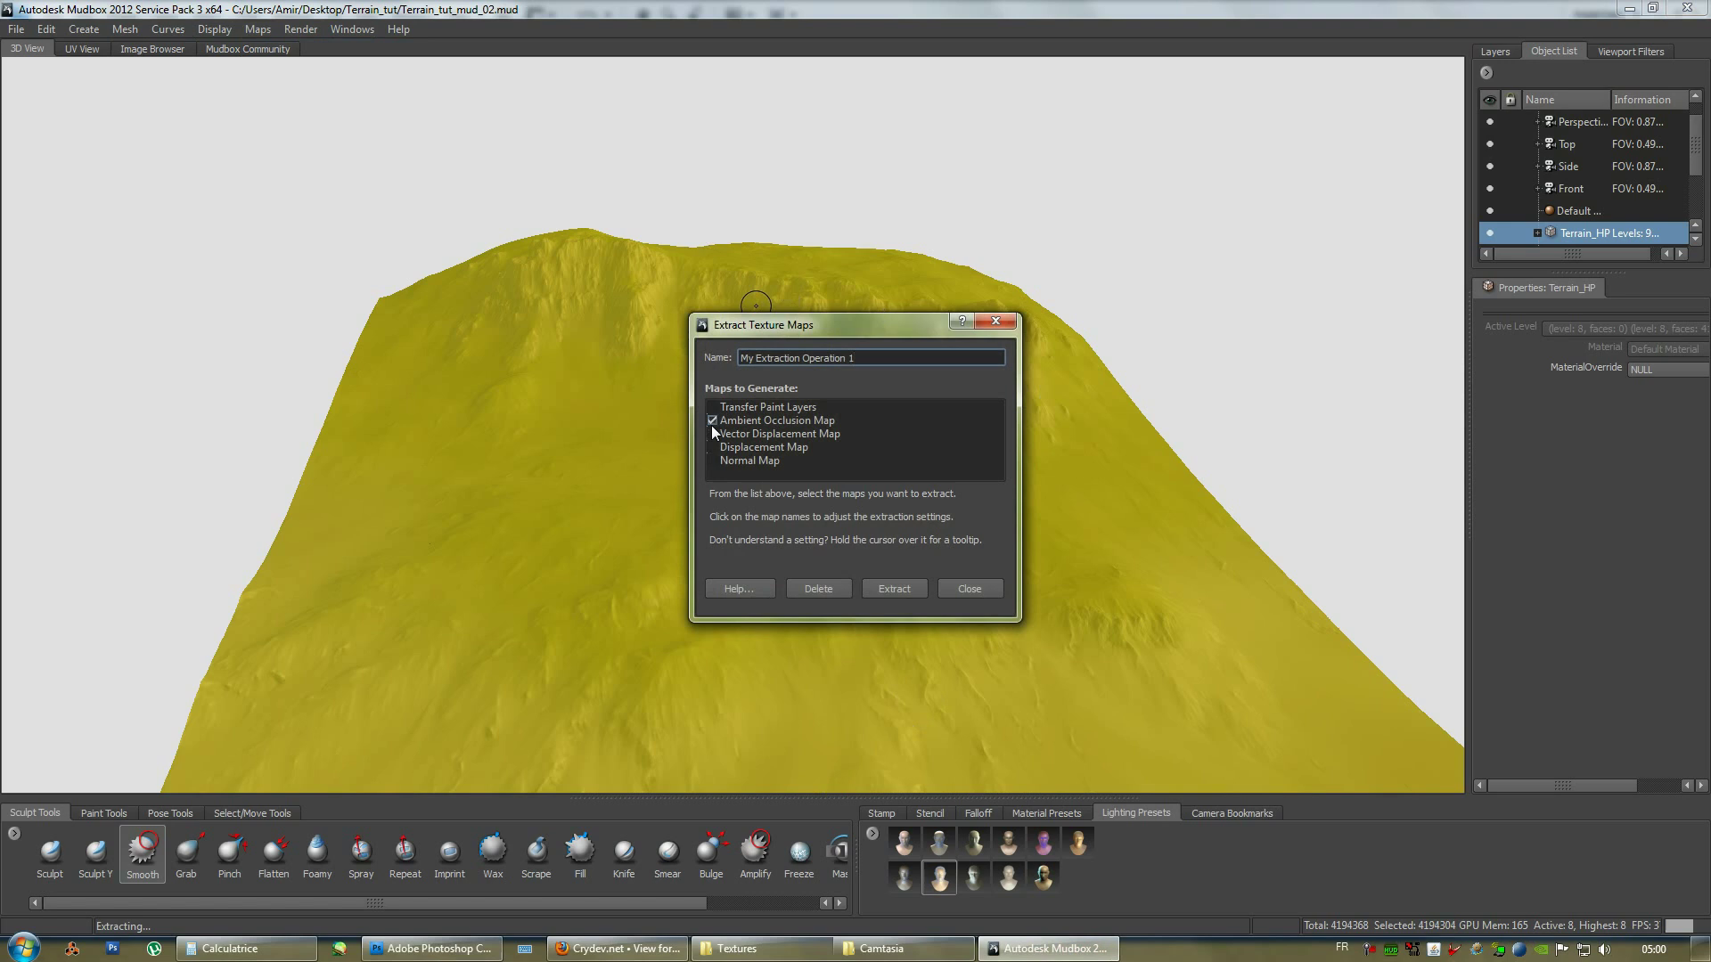
left_click(761, 411)
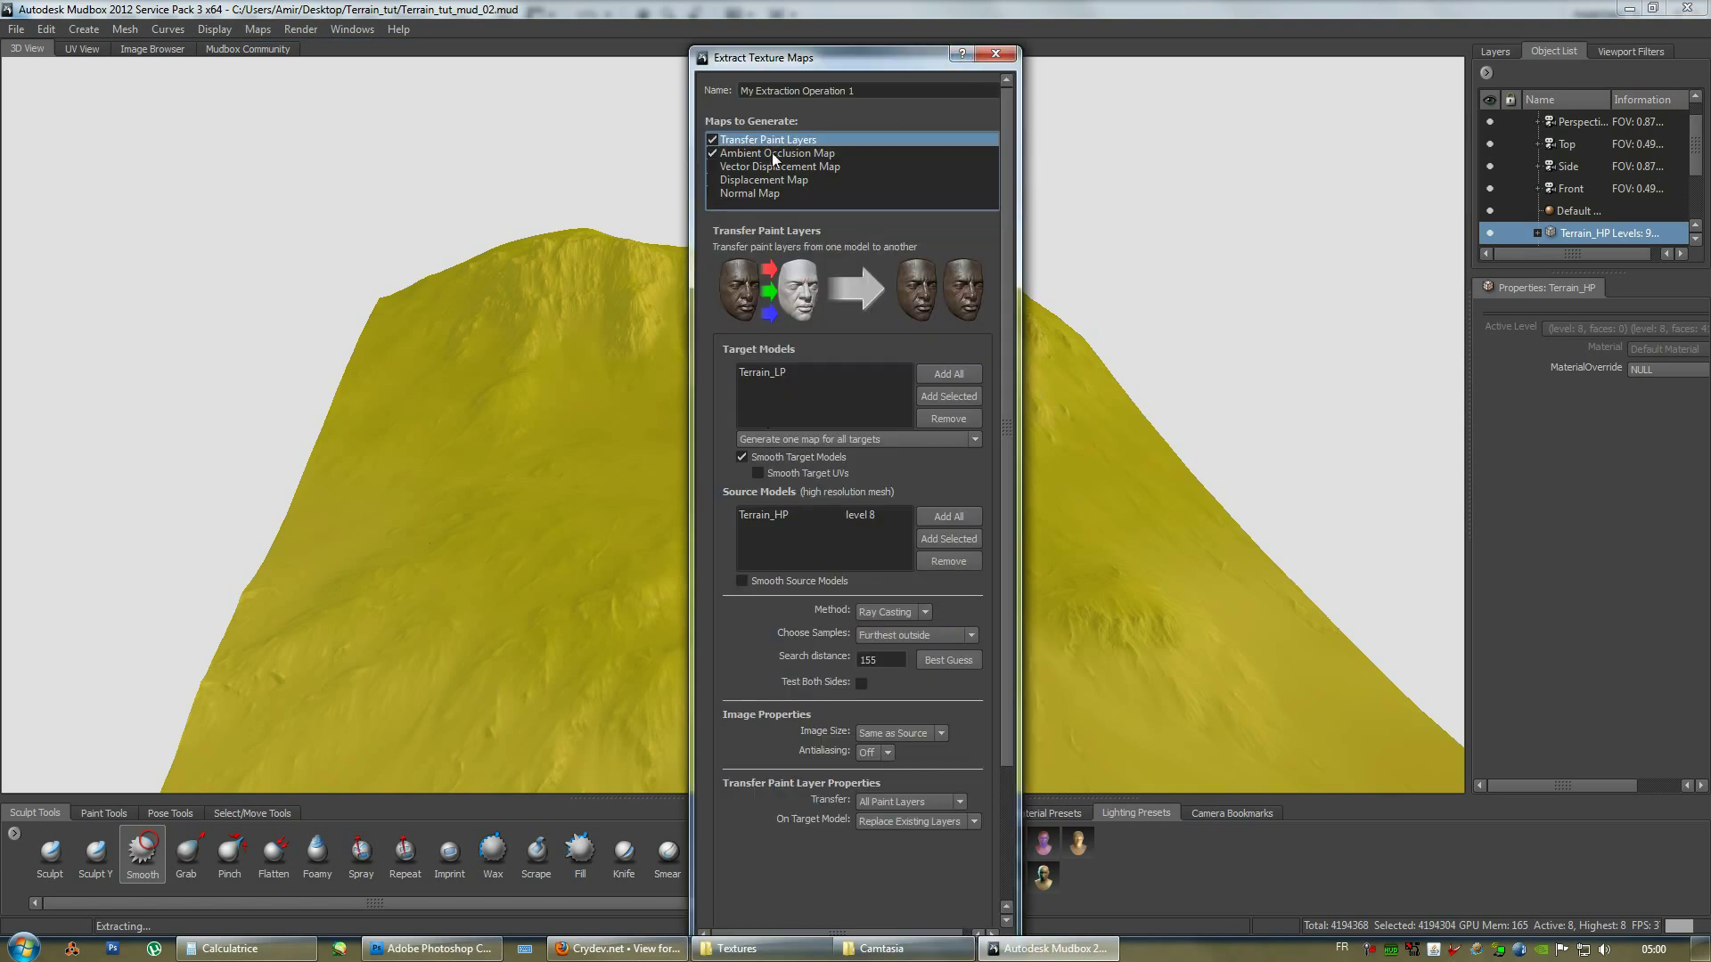
left_click(799, 153)
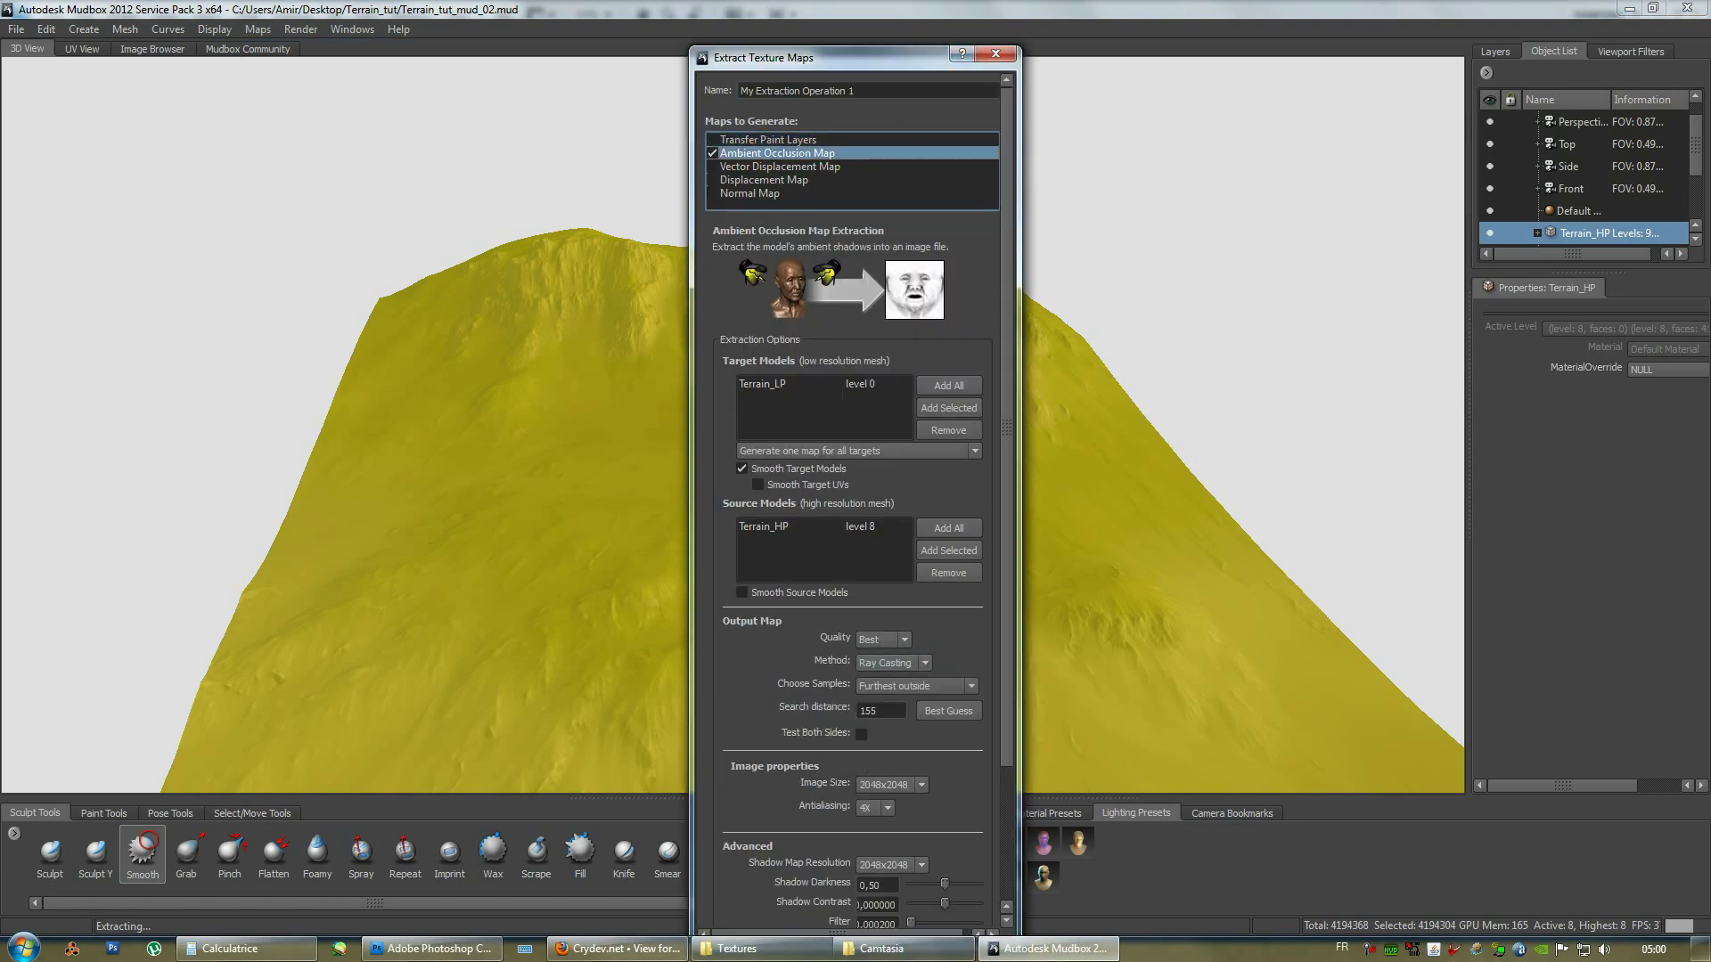
Adjust the Filter value, extract, and drag the new cavity map from Textures onto Photoshop.
left_click_drag(860, 62, 846, 18)
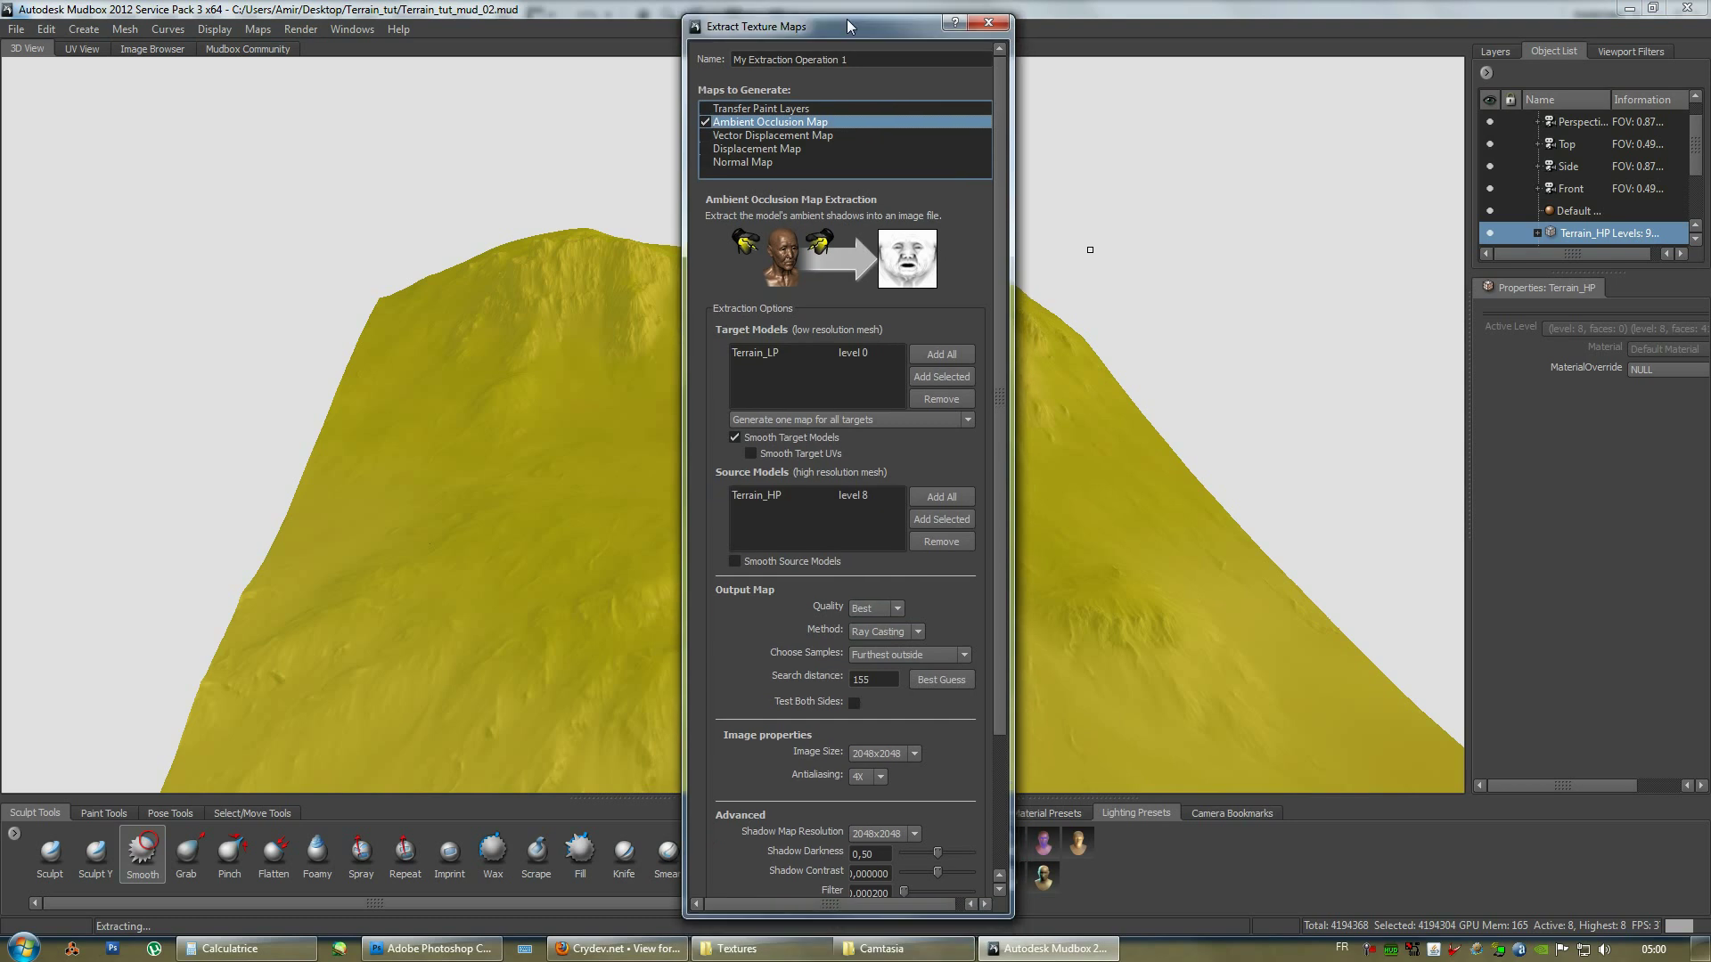
left_click_drag(998, 676, 993, 751)
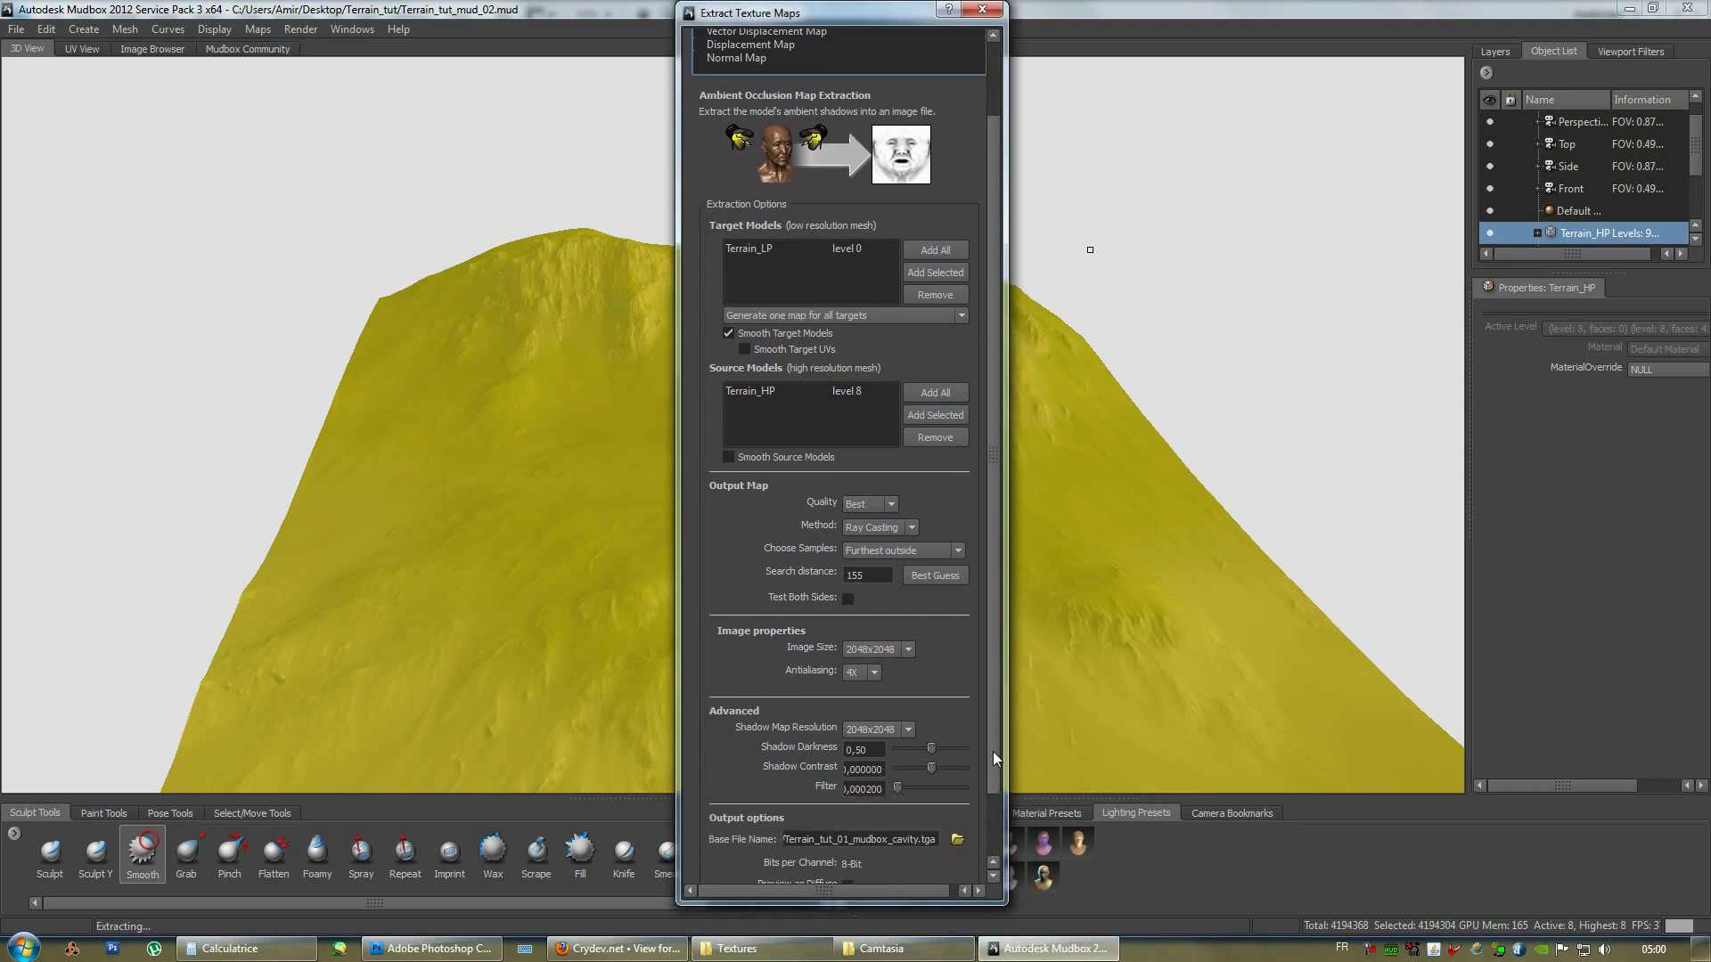
left_click(870, 787)
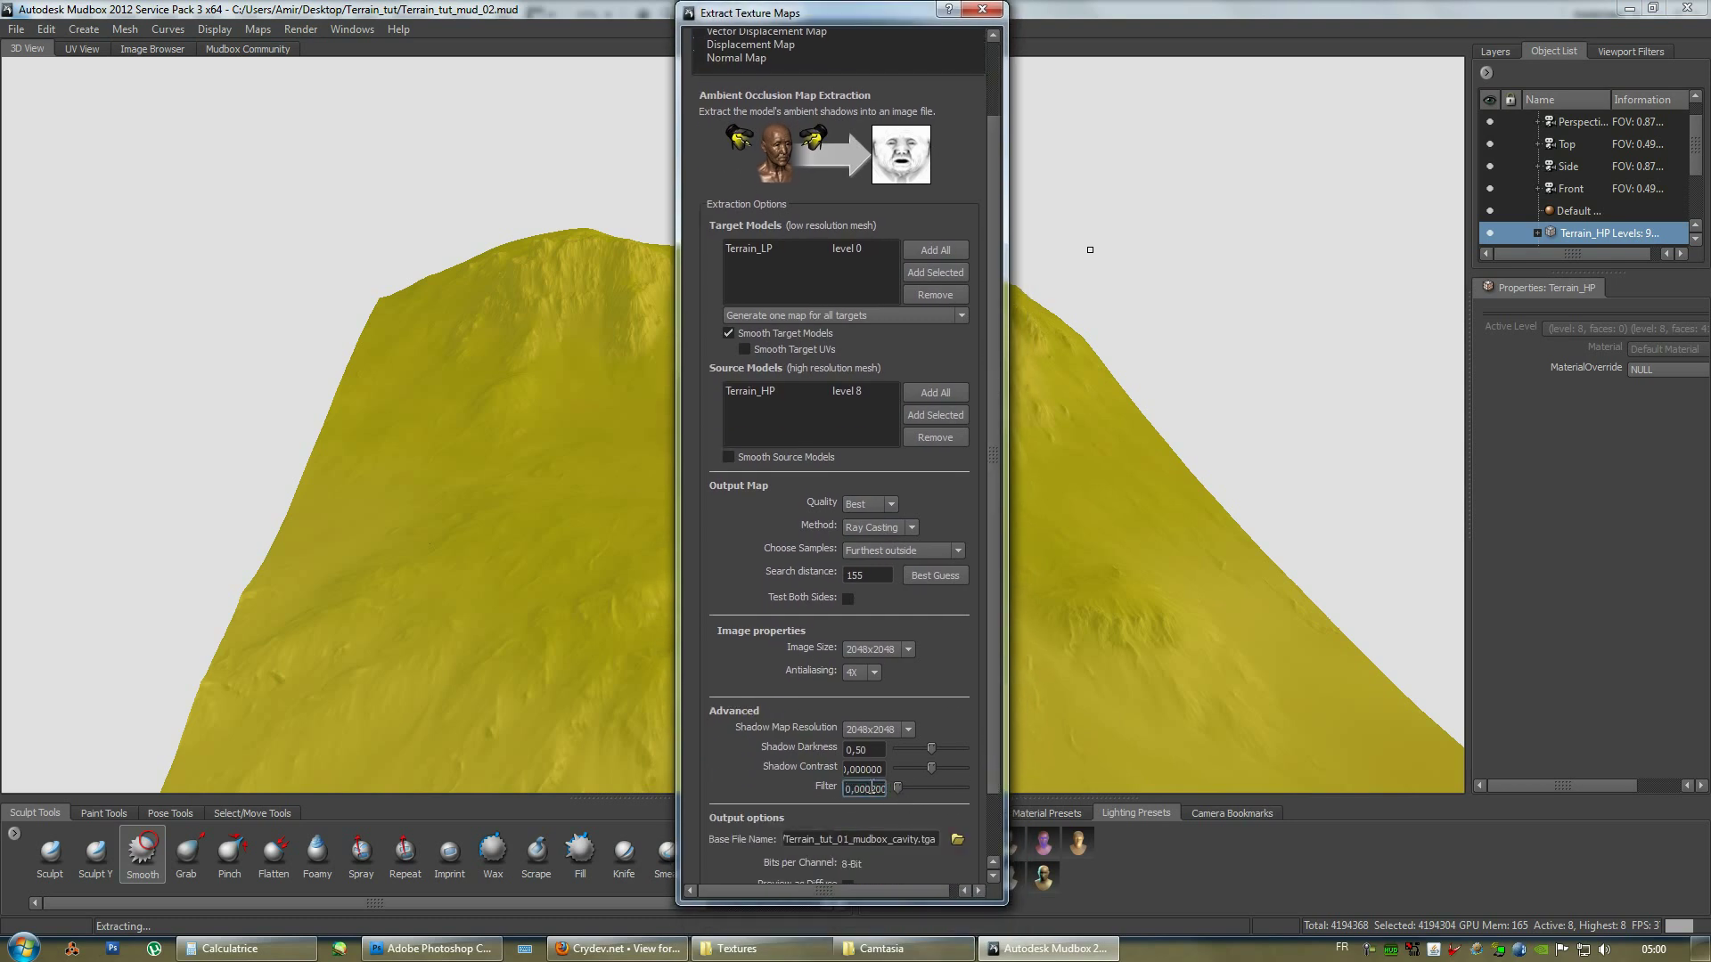
left_click_drag(871, 788, 912, 792)
left_click_drag(998, 675, 998, 790)
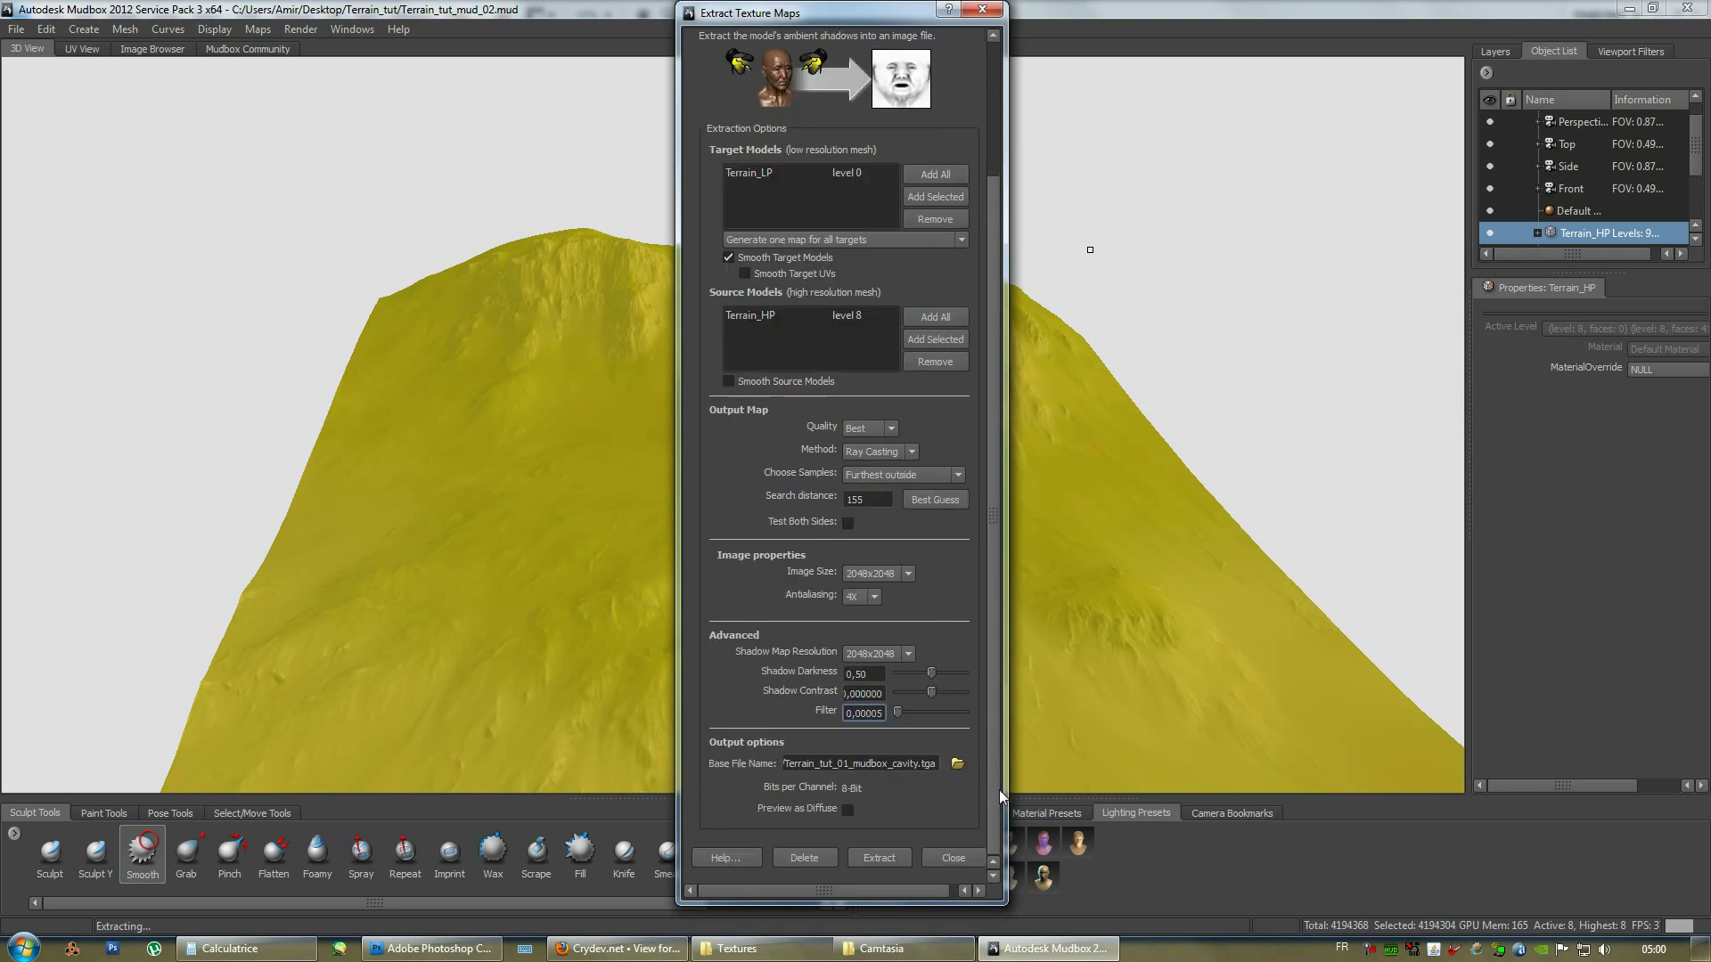
left_click(878, 858)
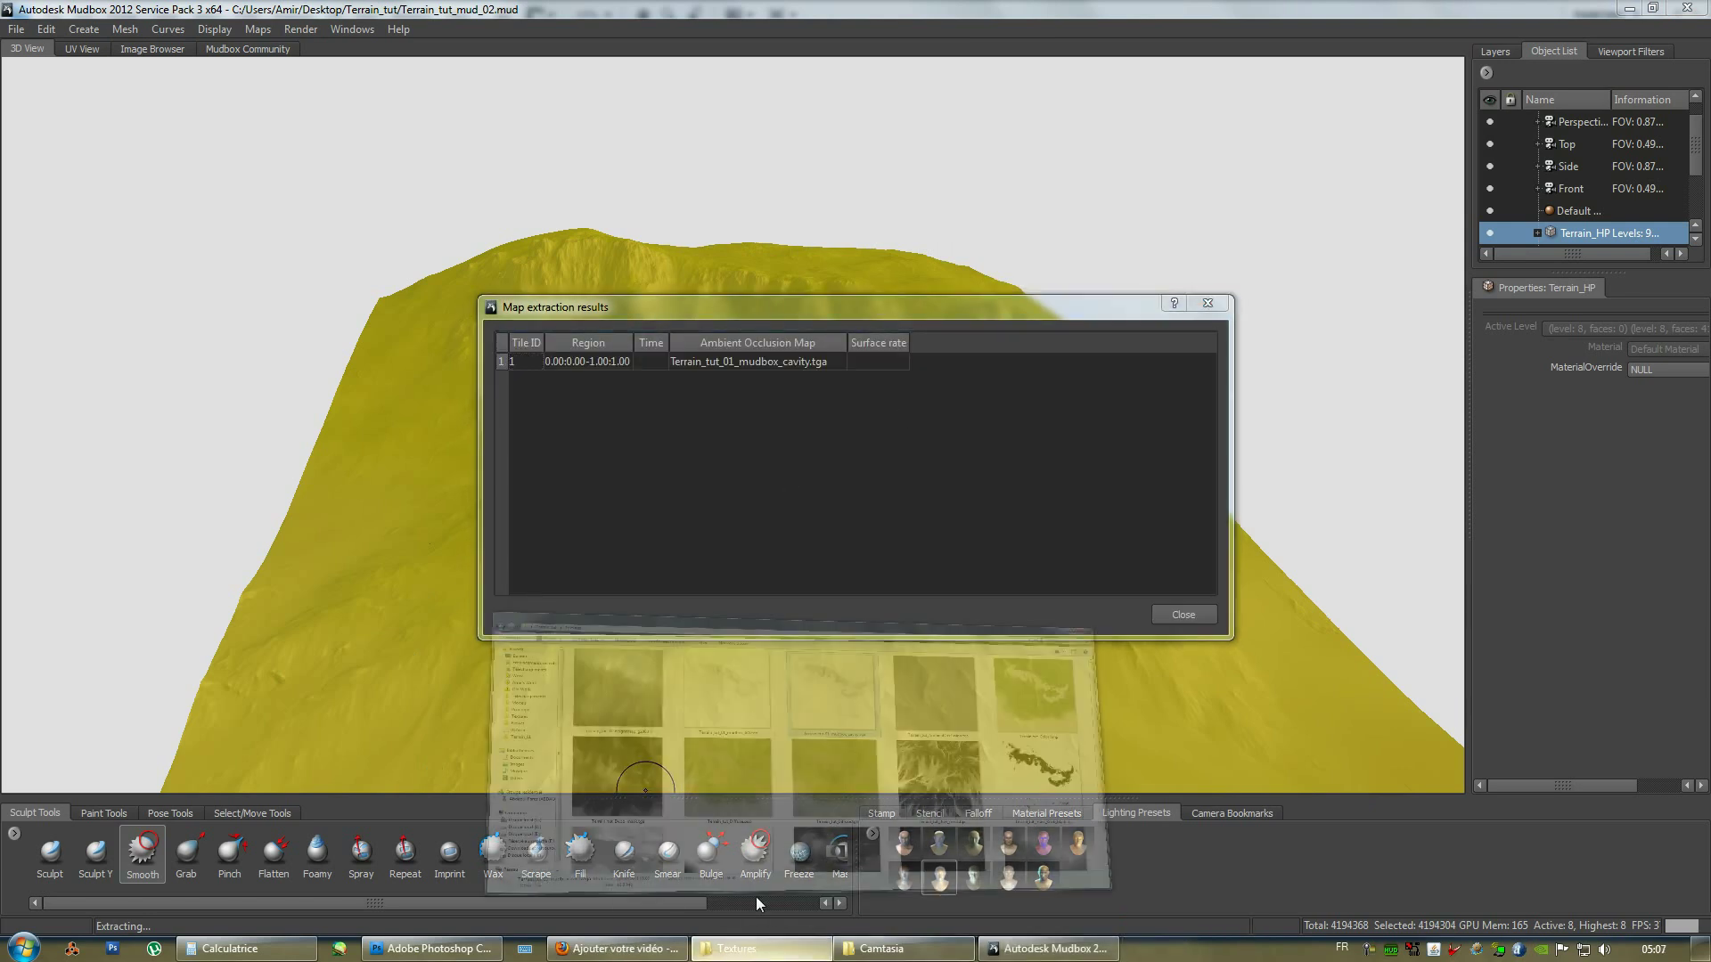
left_click(756, 896)
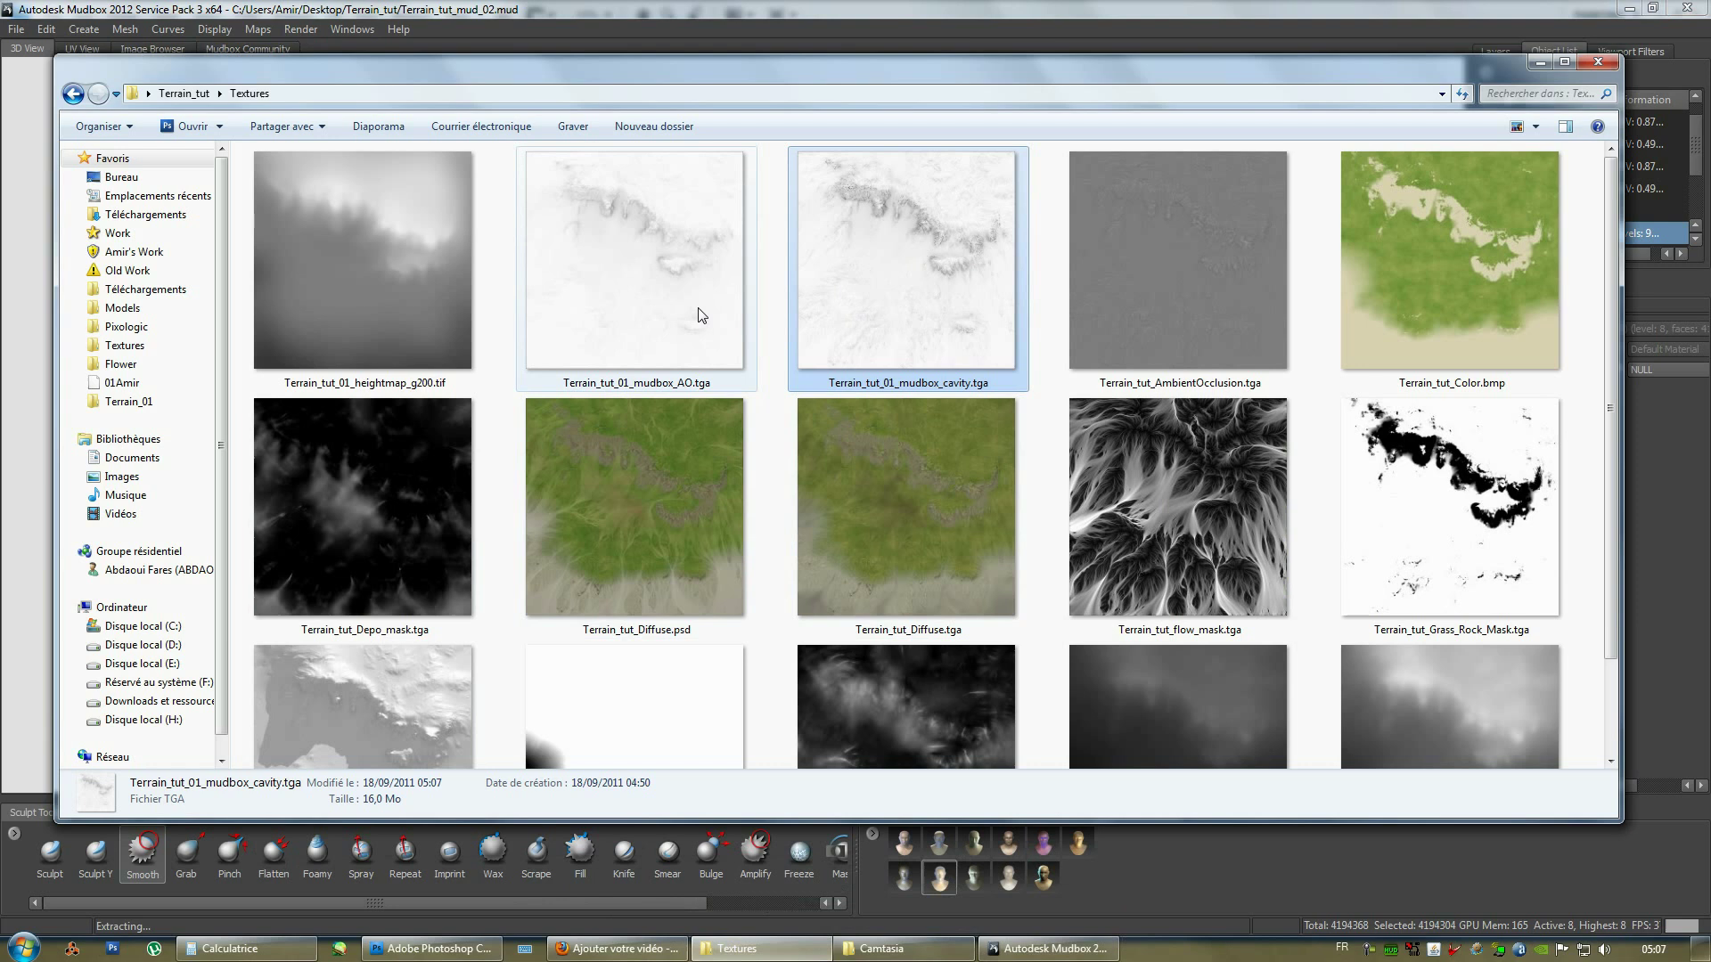
left_click_drag(909, 239, 815, 521)
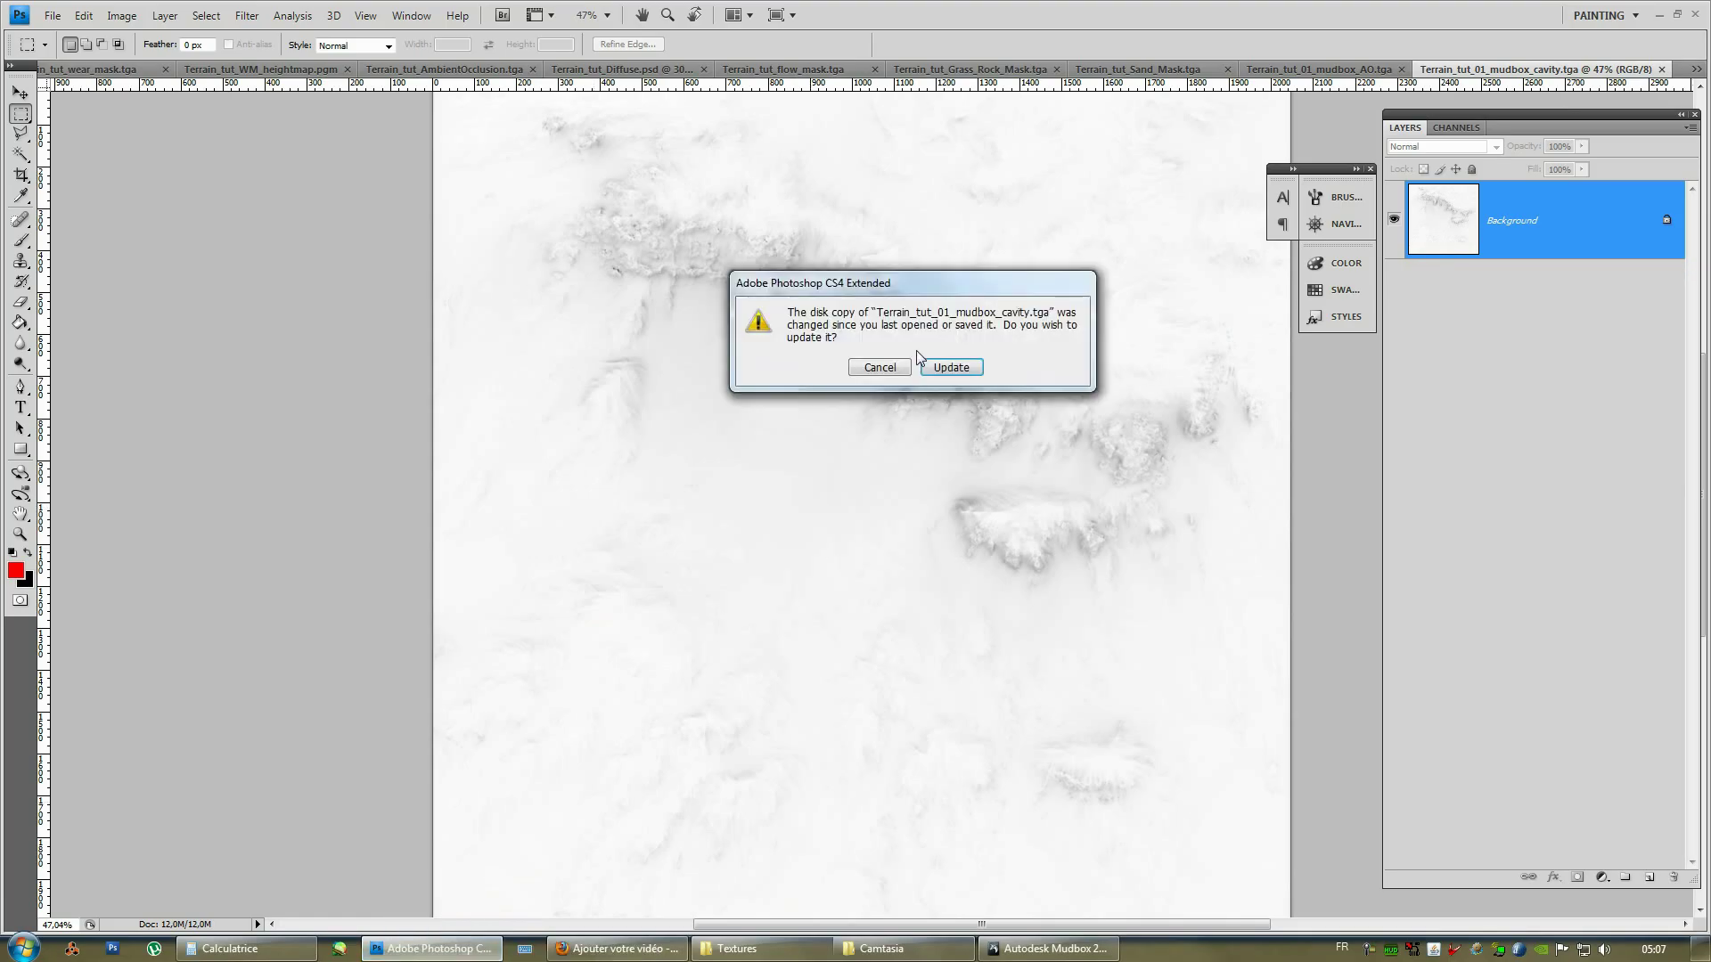
Update the cavity map from disk and pan and zoom along the rocky ridges.
left_click(949, 366)
scroll(1052, 320, "up", 17, "alt")
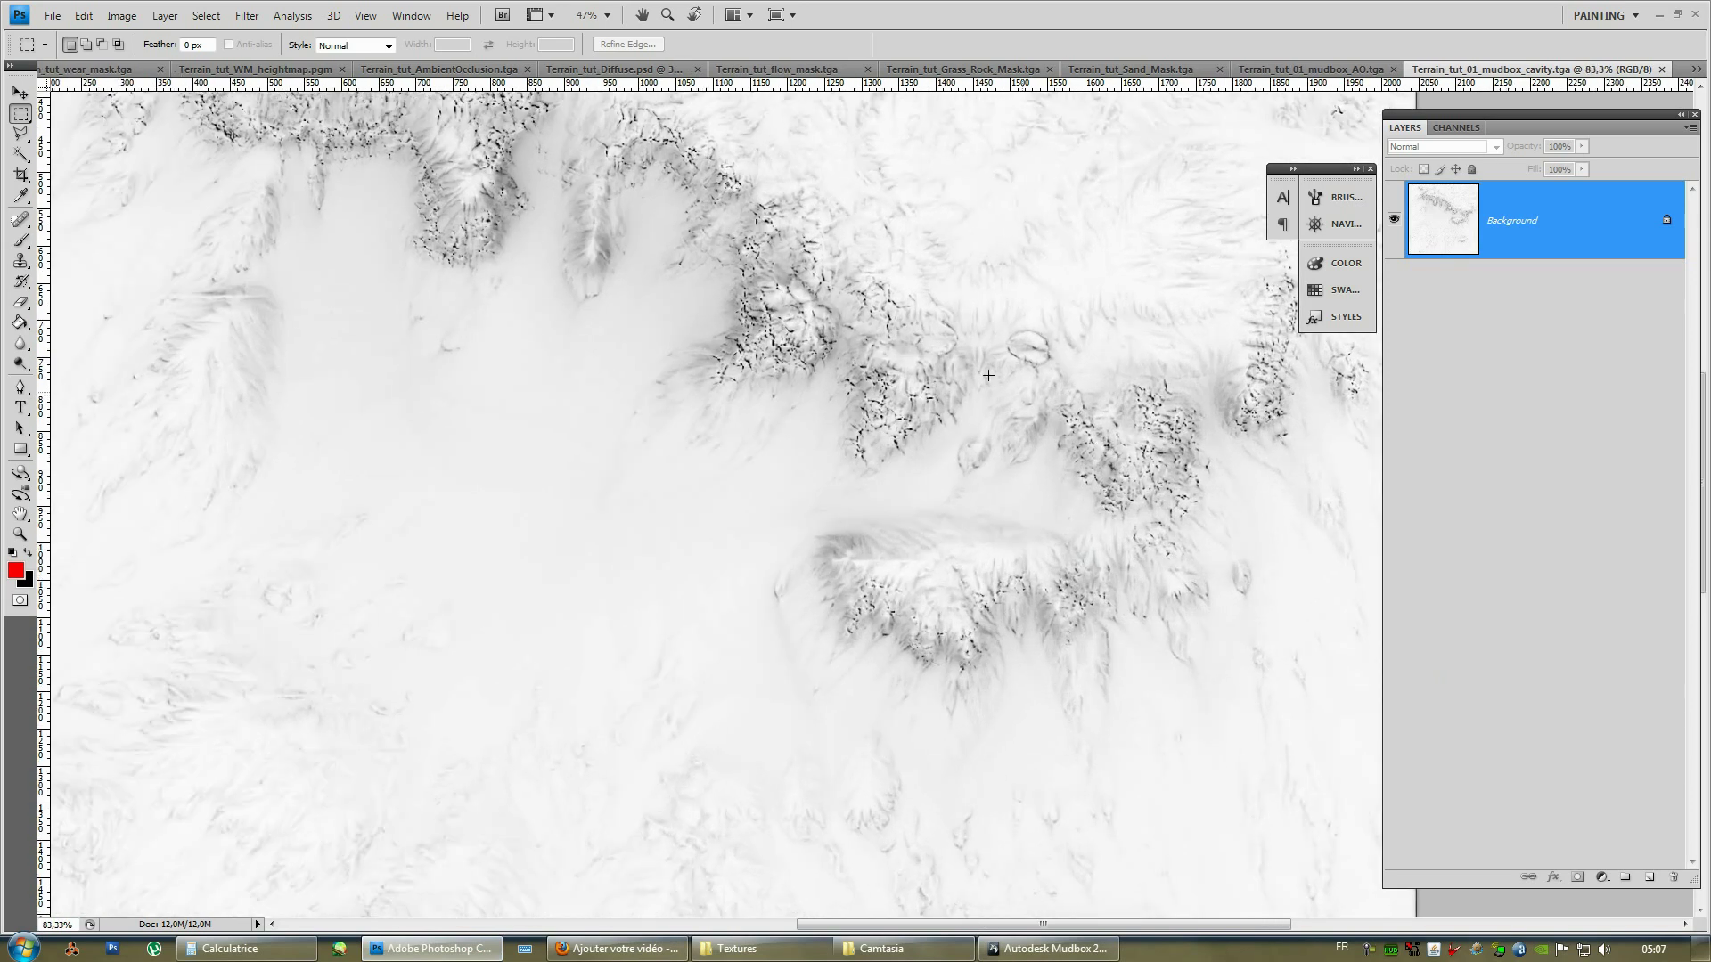
left_click_drag(492, 273, 1038, 664)
left_click_drag(387, 541, 931, 511)
left_click_drag(810, 626, 715, 888)
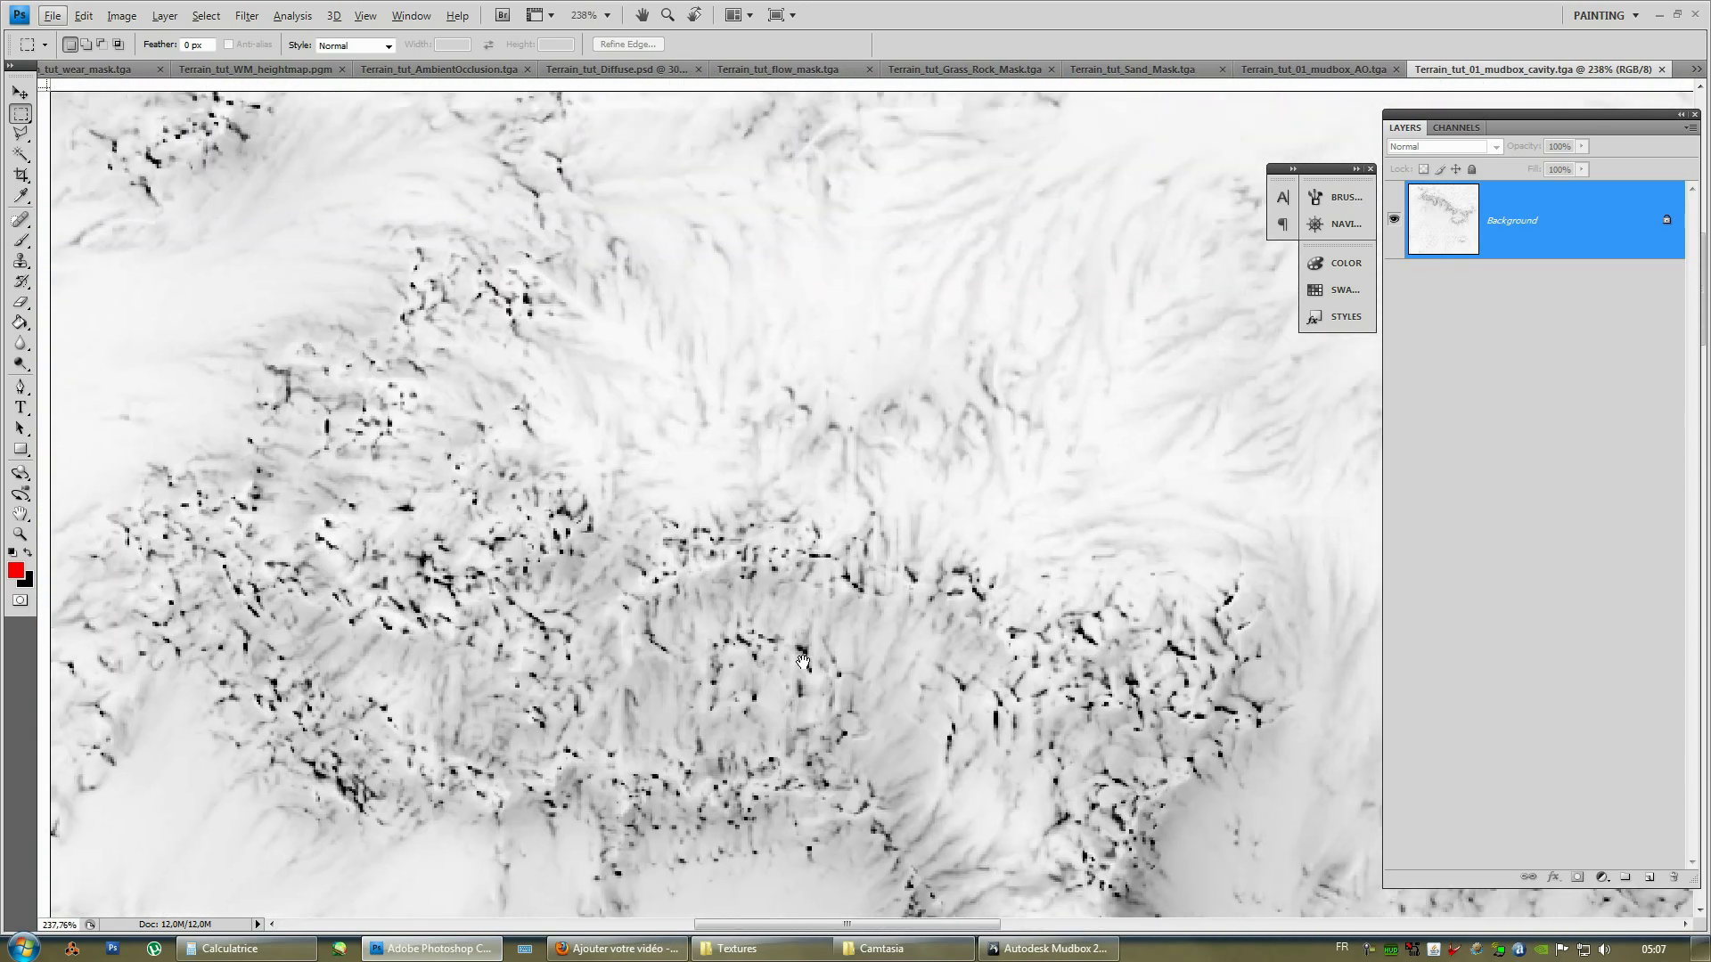
left_click_drag(366, 567, 910, 665)
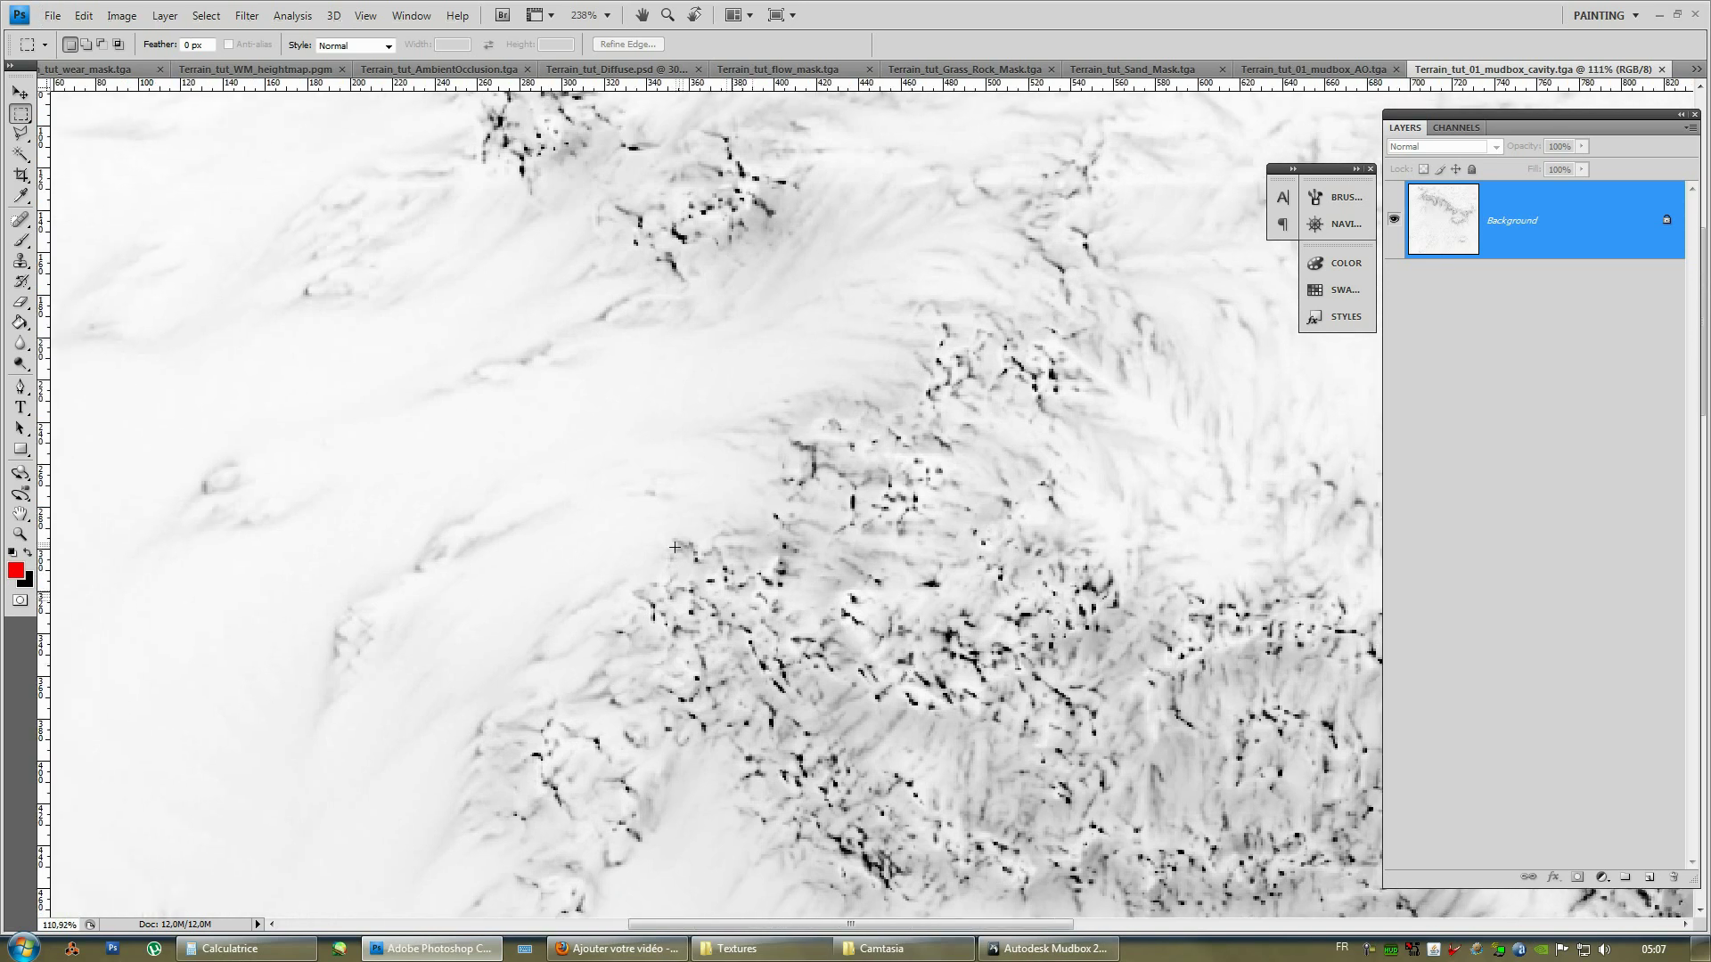
scroll(910, 665, "down", 8, "alt")
scroll(1151, 423, "up", 8, "alt")
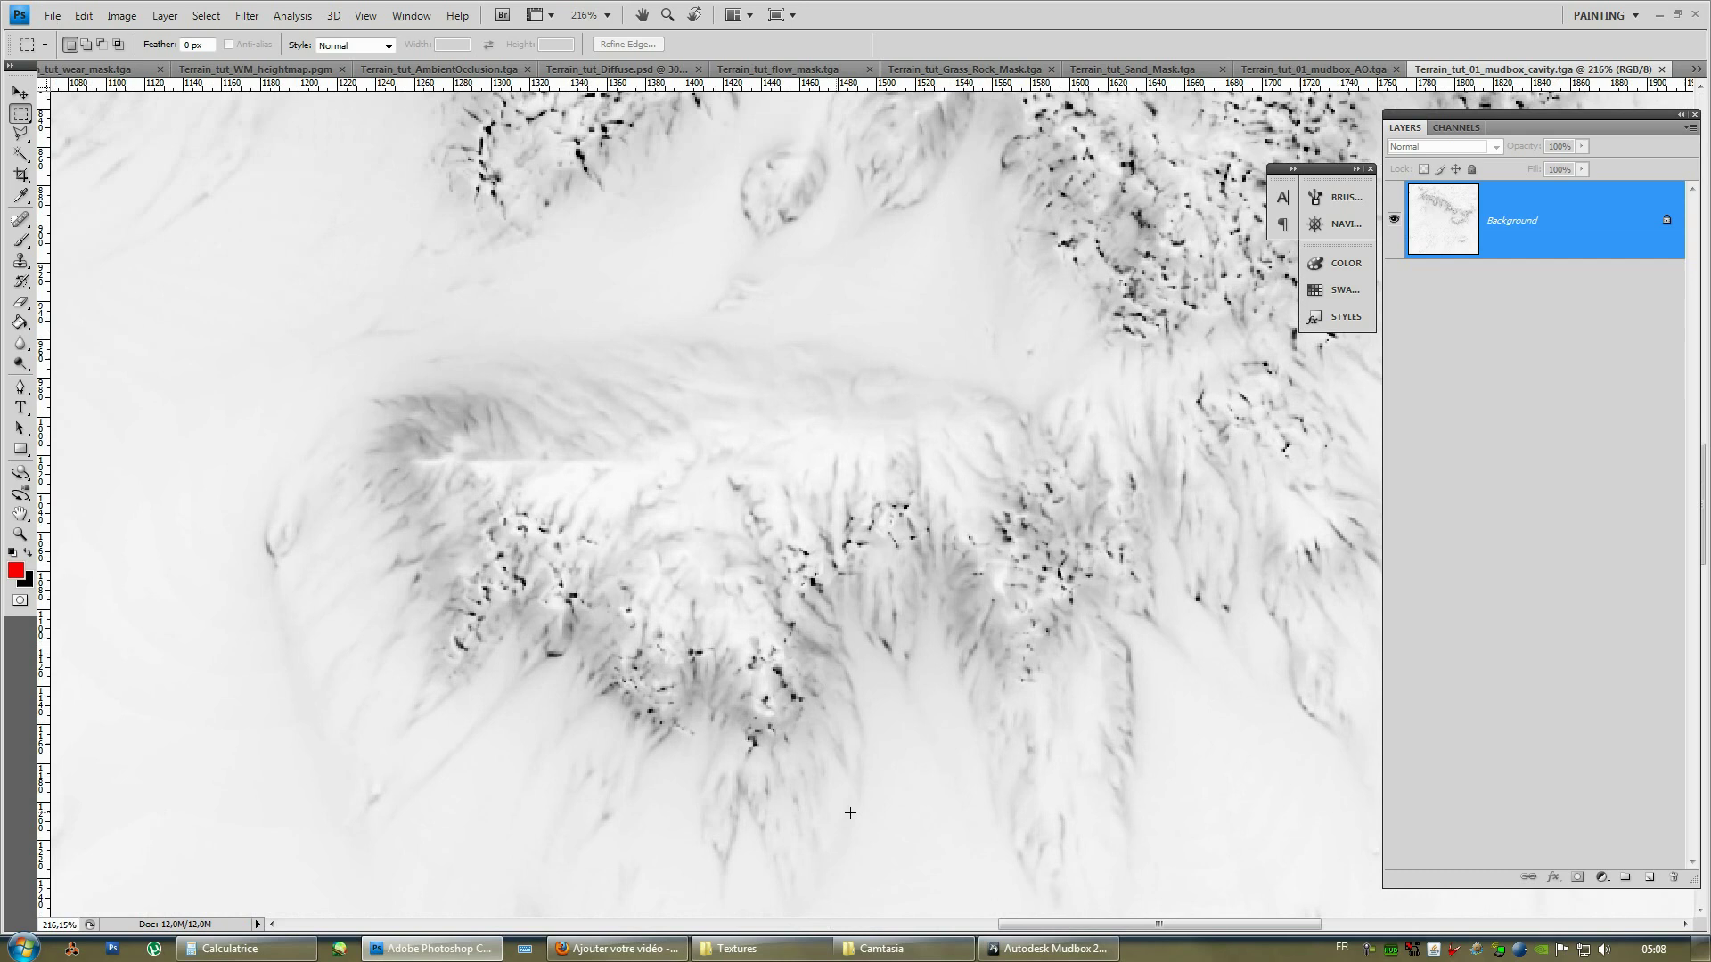
left_click_drag(843, 319, 1355, 834)
left_click_drag(712, 401, 982, 606)
left_click_drag(770, 503, 1317, 496)
left_click_drag(636, 298, 974, 574)
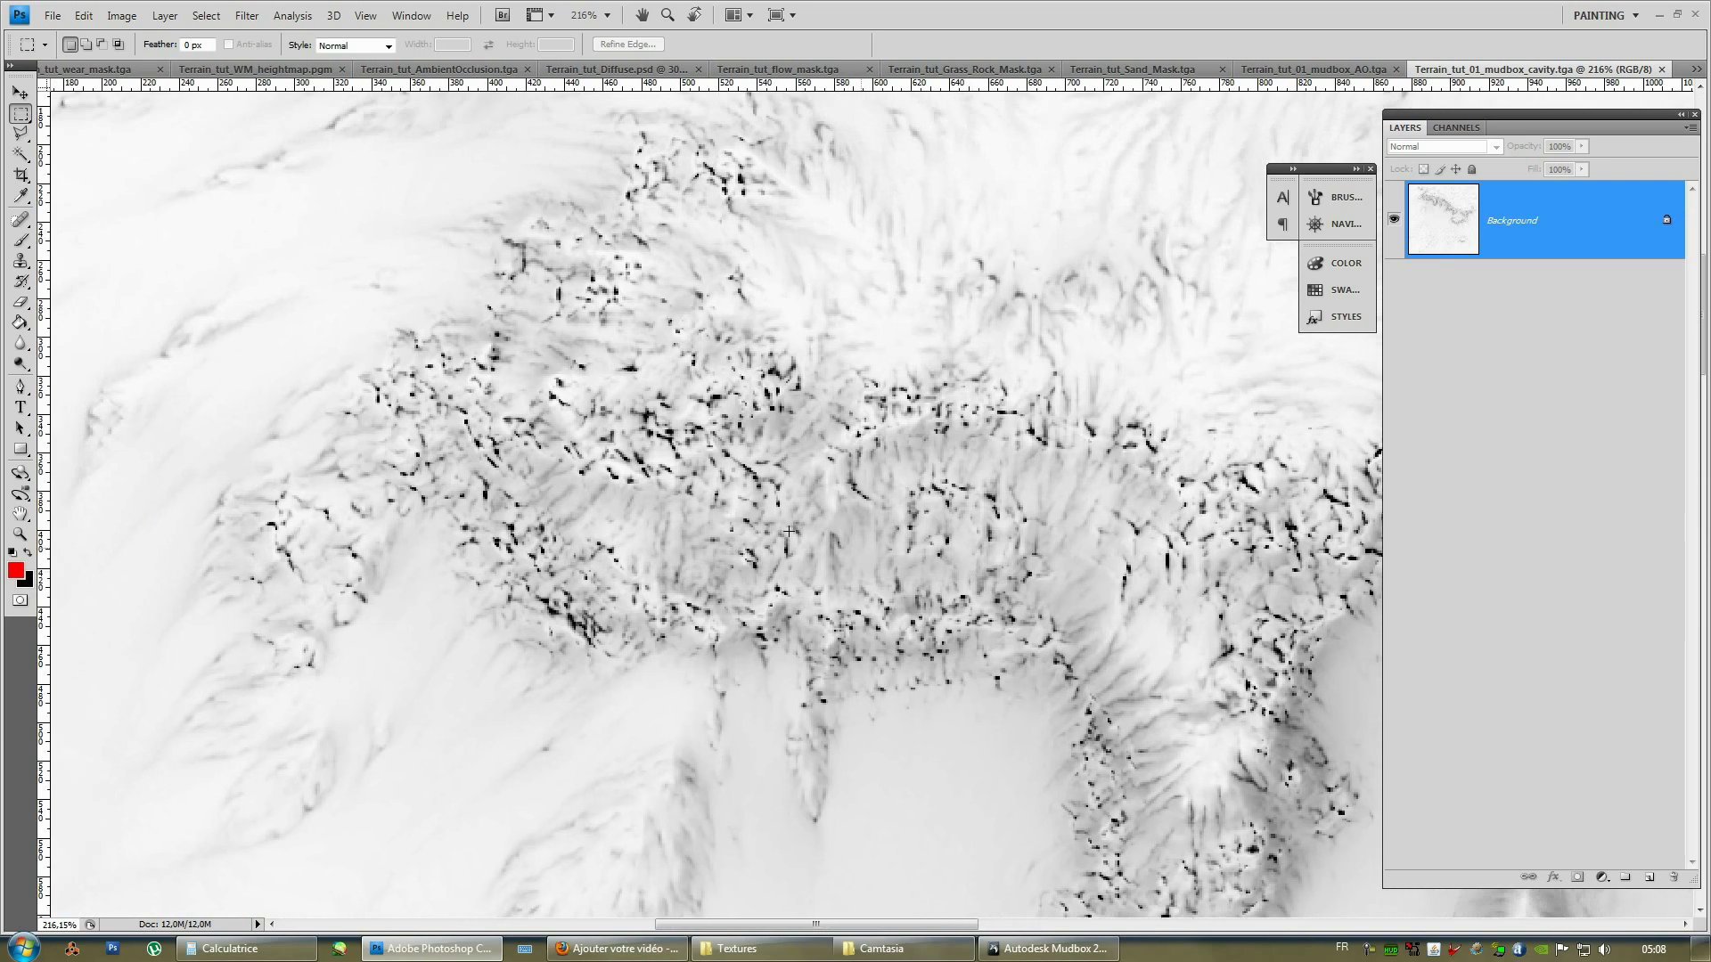
scroll(789, 531, "down", 6, "alt")
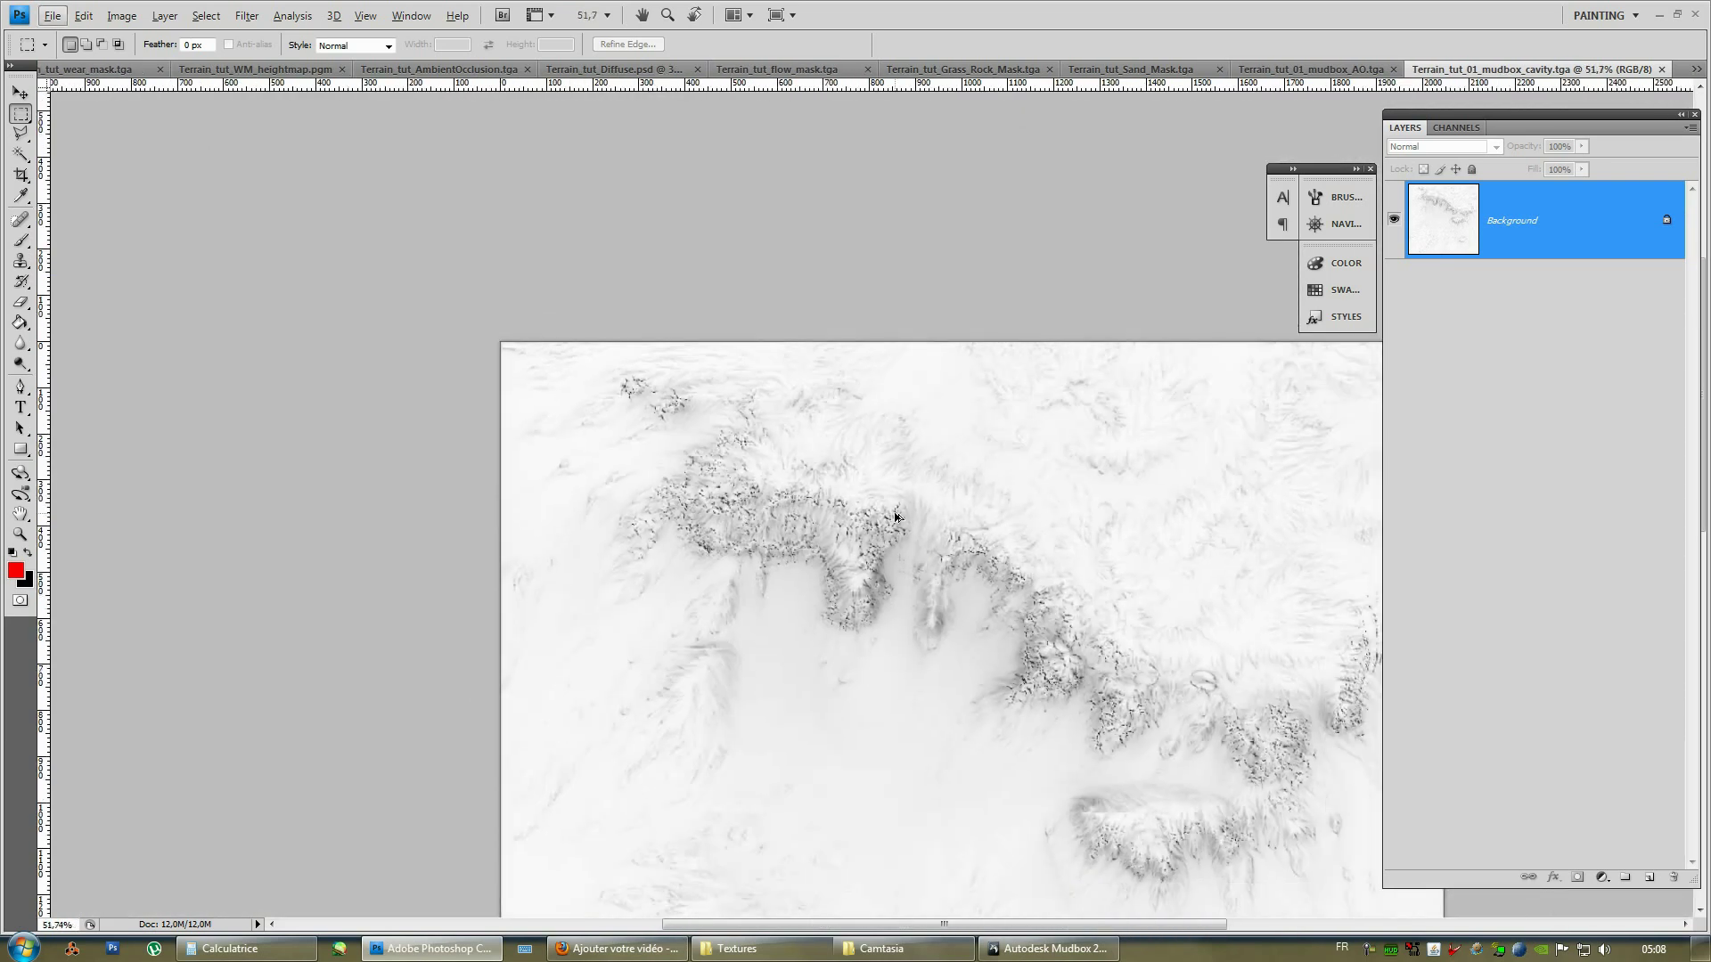
Toggle Ctrl+Z to compare the earlier smoother cavity map with the sharper new one.
key("ctrl+z")
scroll(816, 556, "up", 6, "alt")
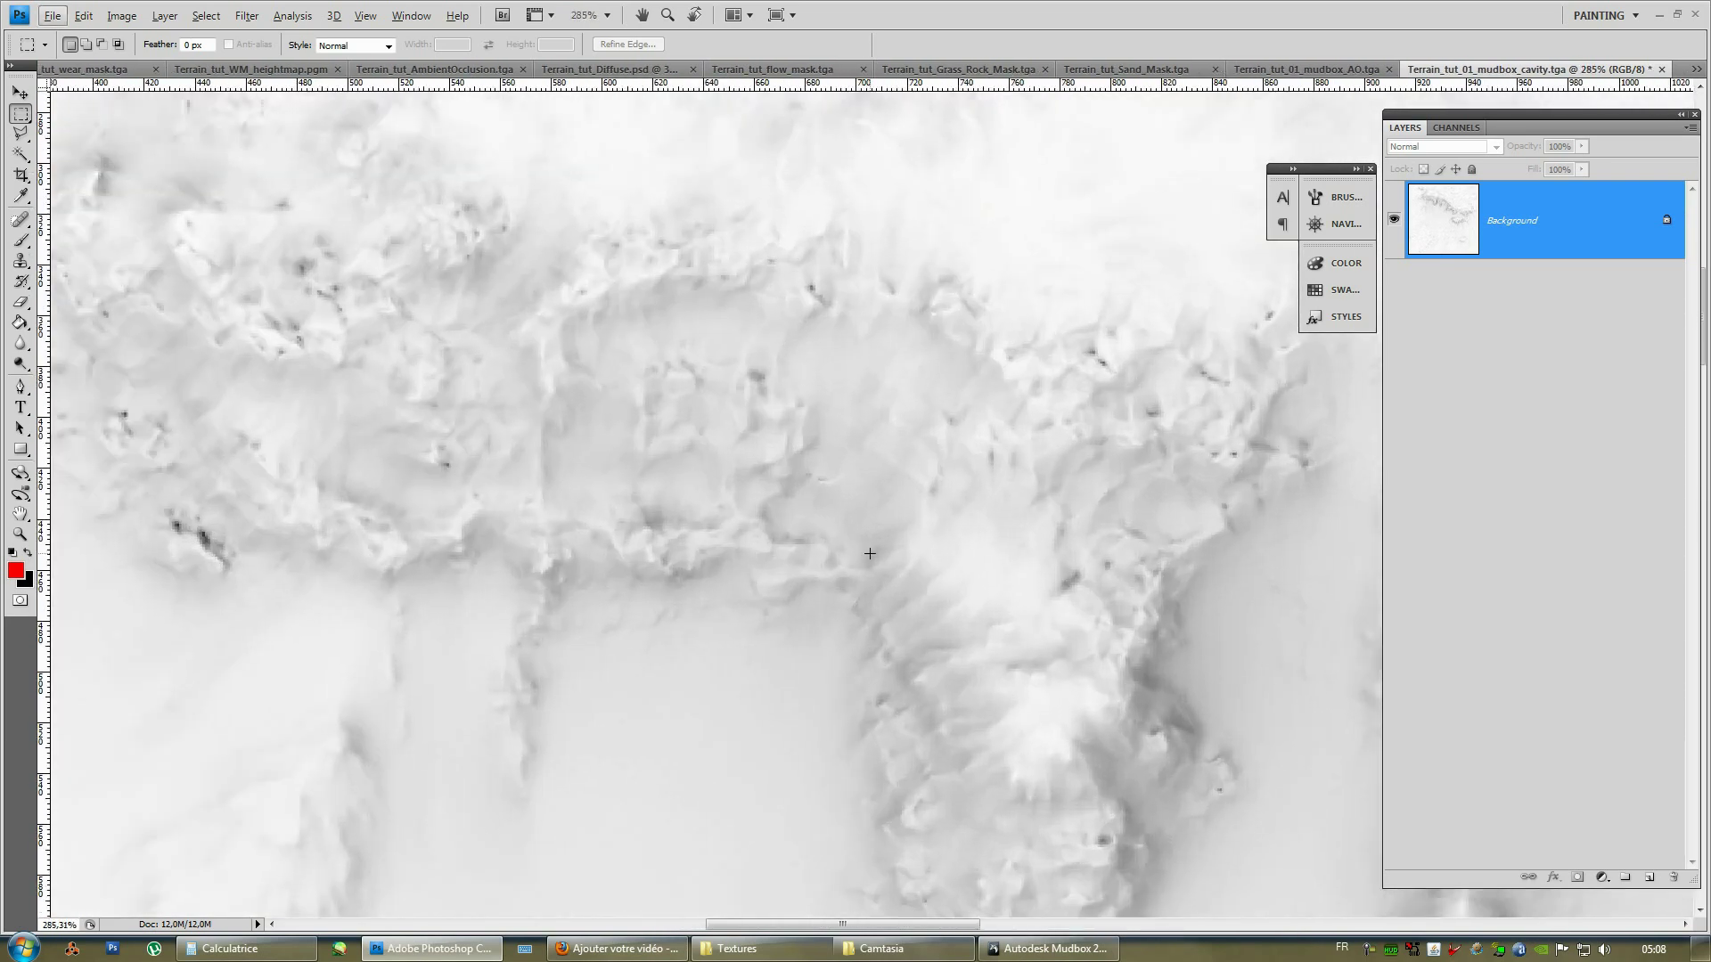
key("ctrl+z")
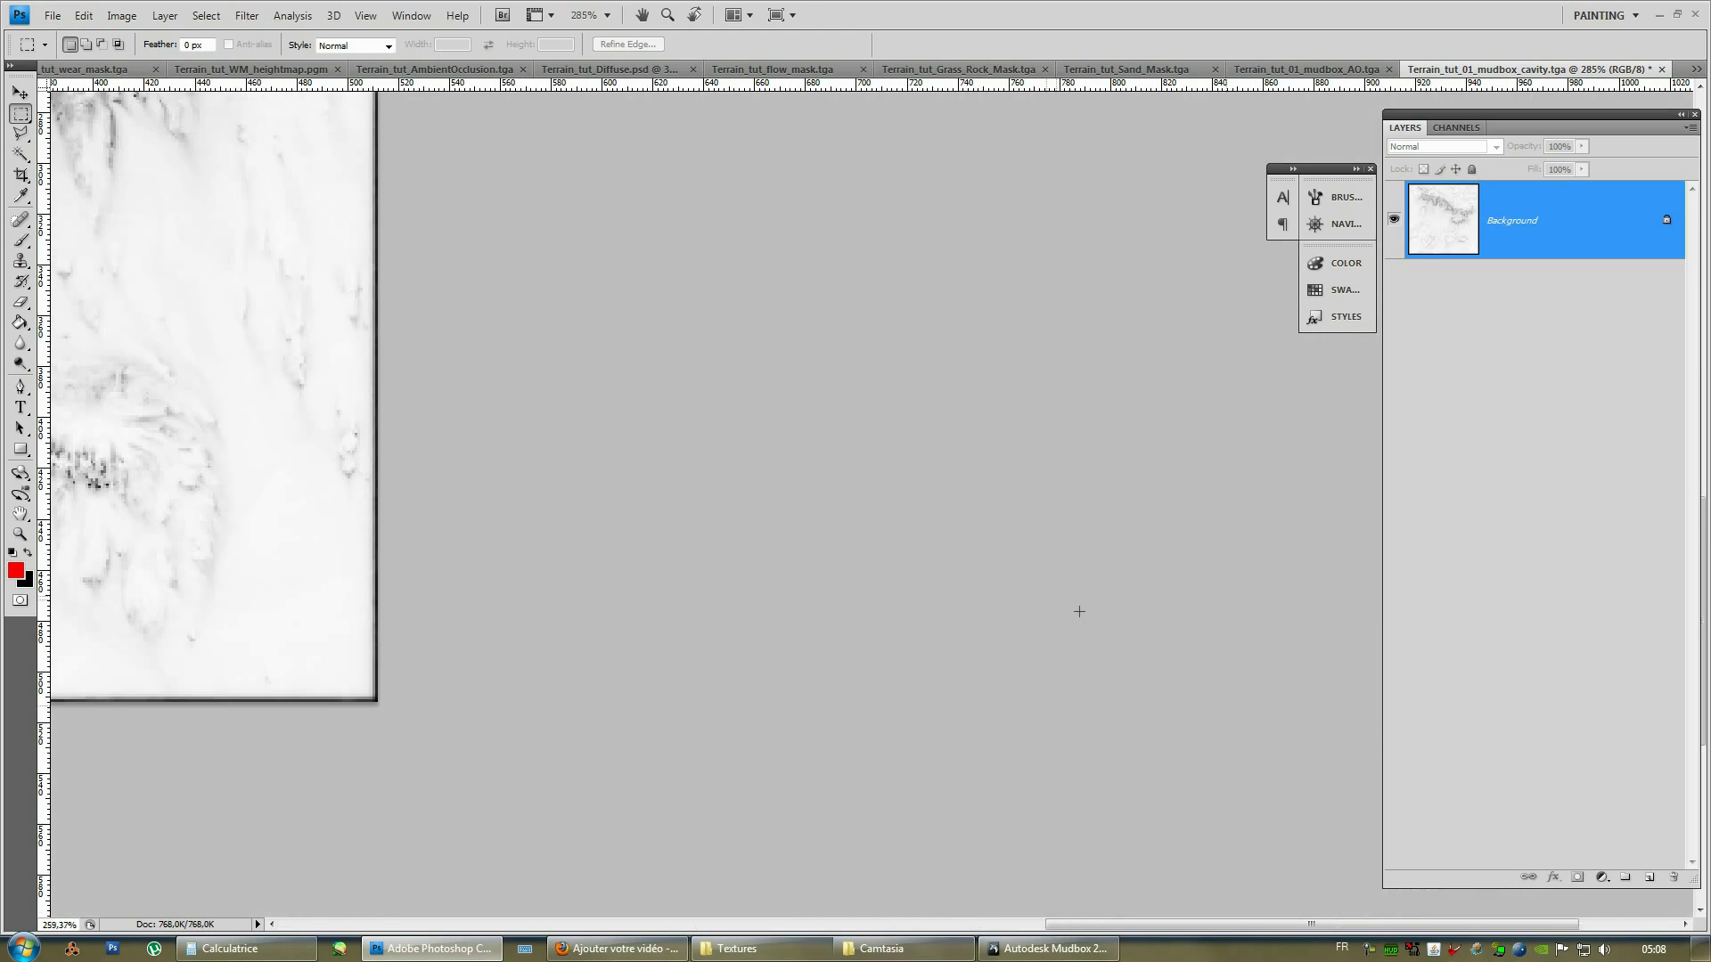
scroll(1079, 611, "down", 5, "alt")
Step backward once from the Edit menu to restore the earlier image state.
left_click(52, 15)
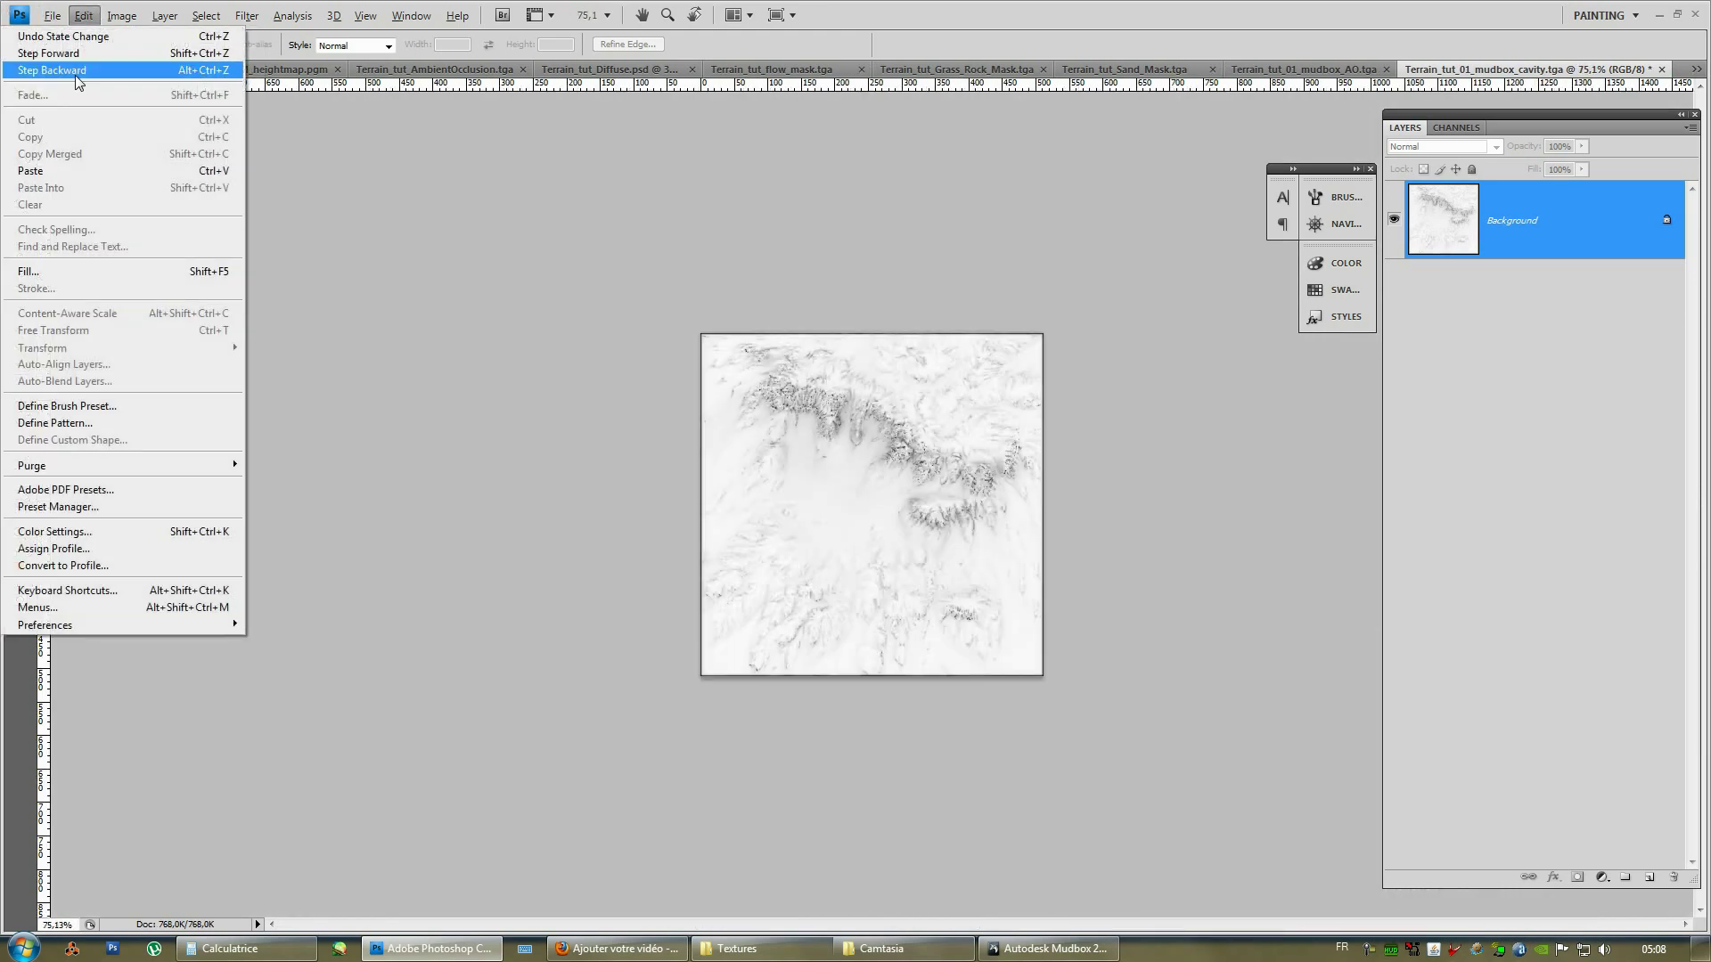
left_click(80, 63)
scroll(820, 448, "down", 3, "alt")
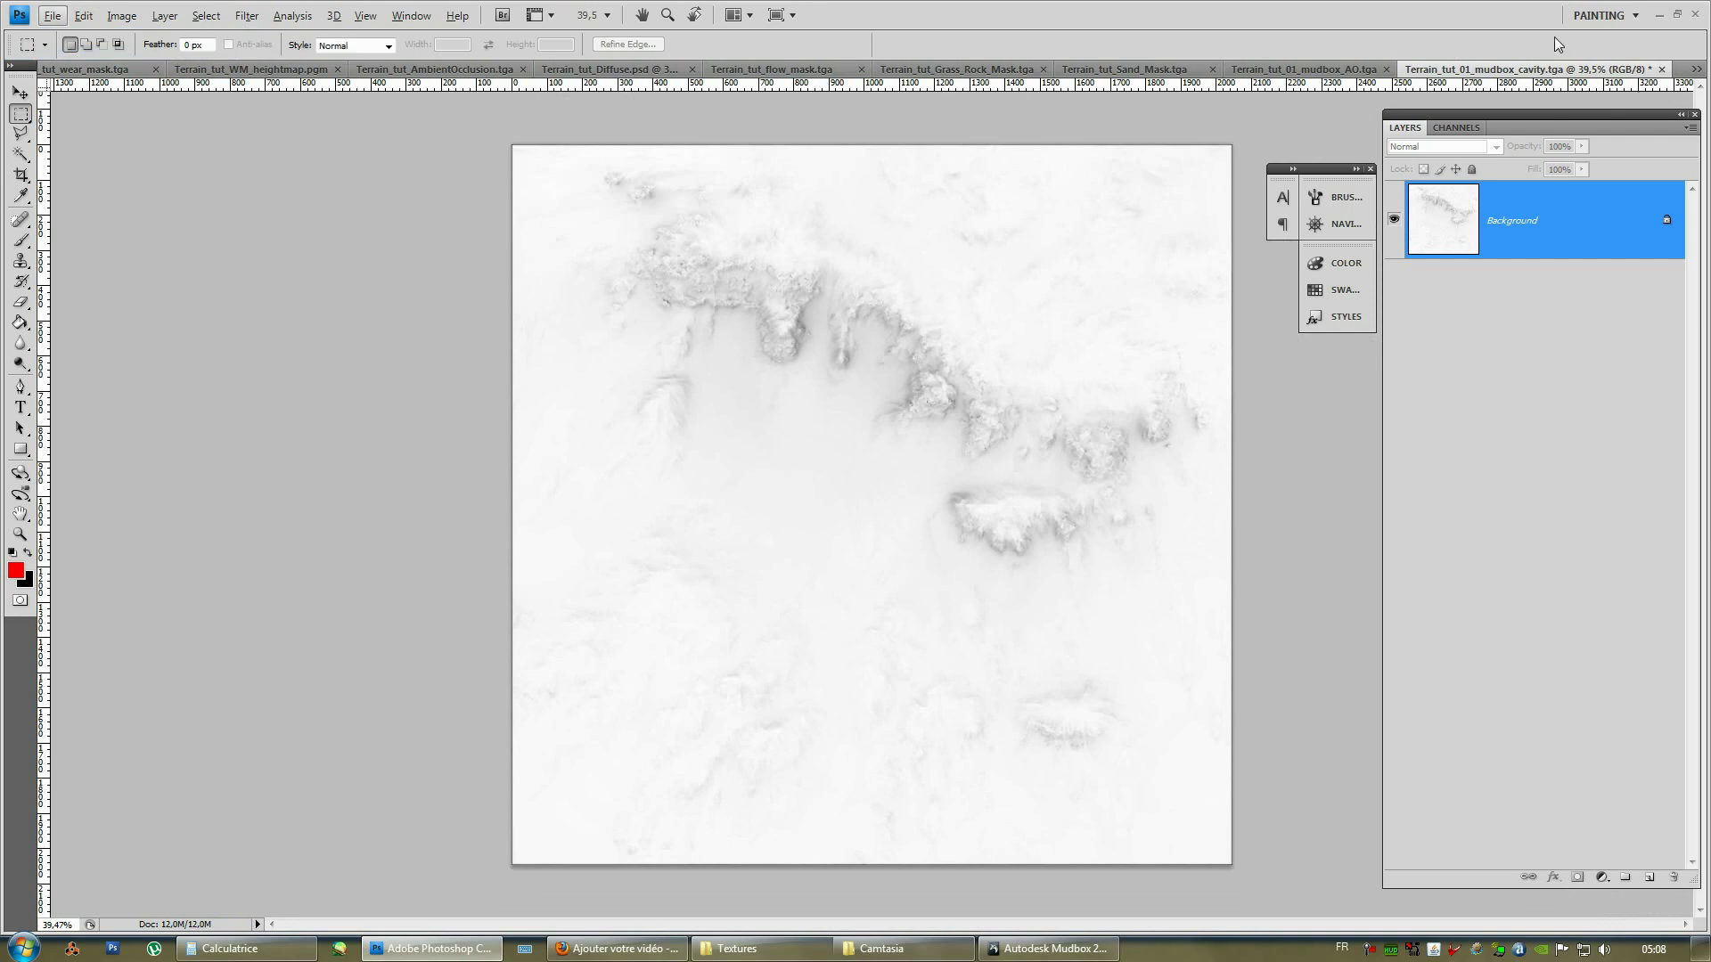
Save a copy as Terrain_tut_01_mudbox_cavity2.tga in Textures, accepting the Targa options.
left_click(53, 15)
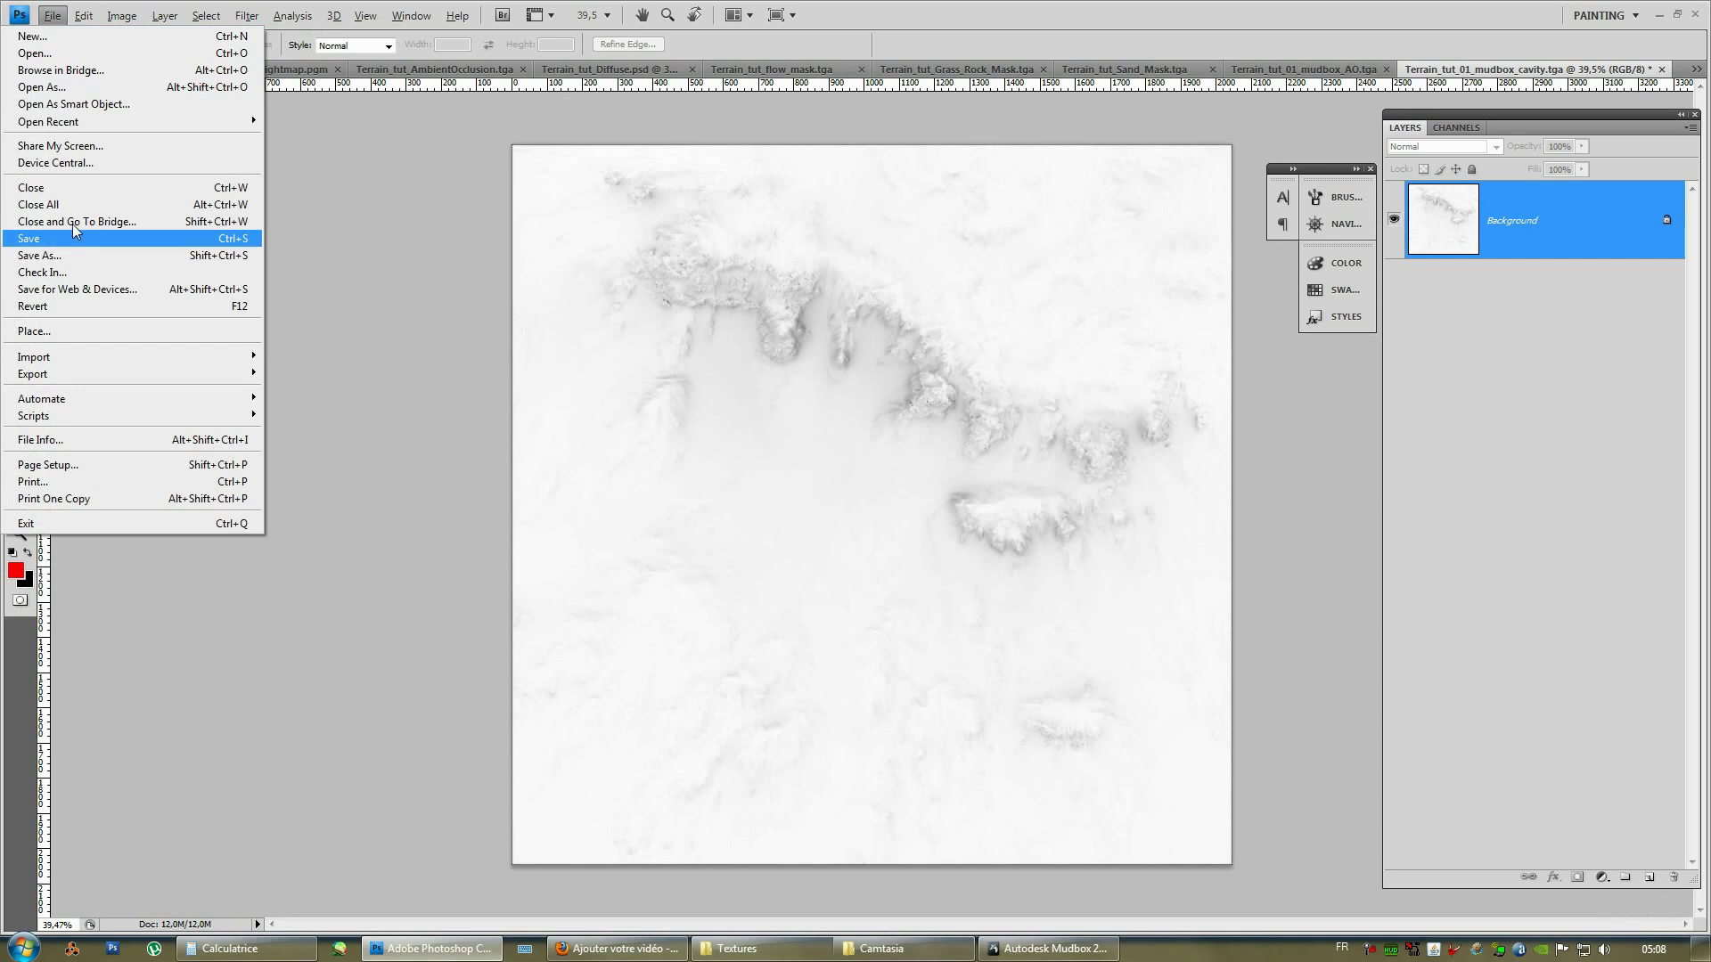
left_click(66, 257)
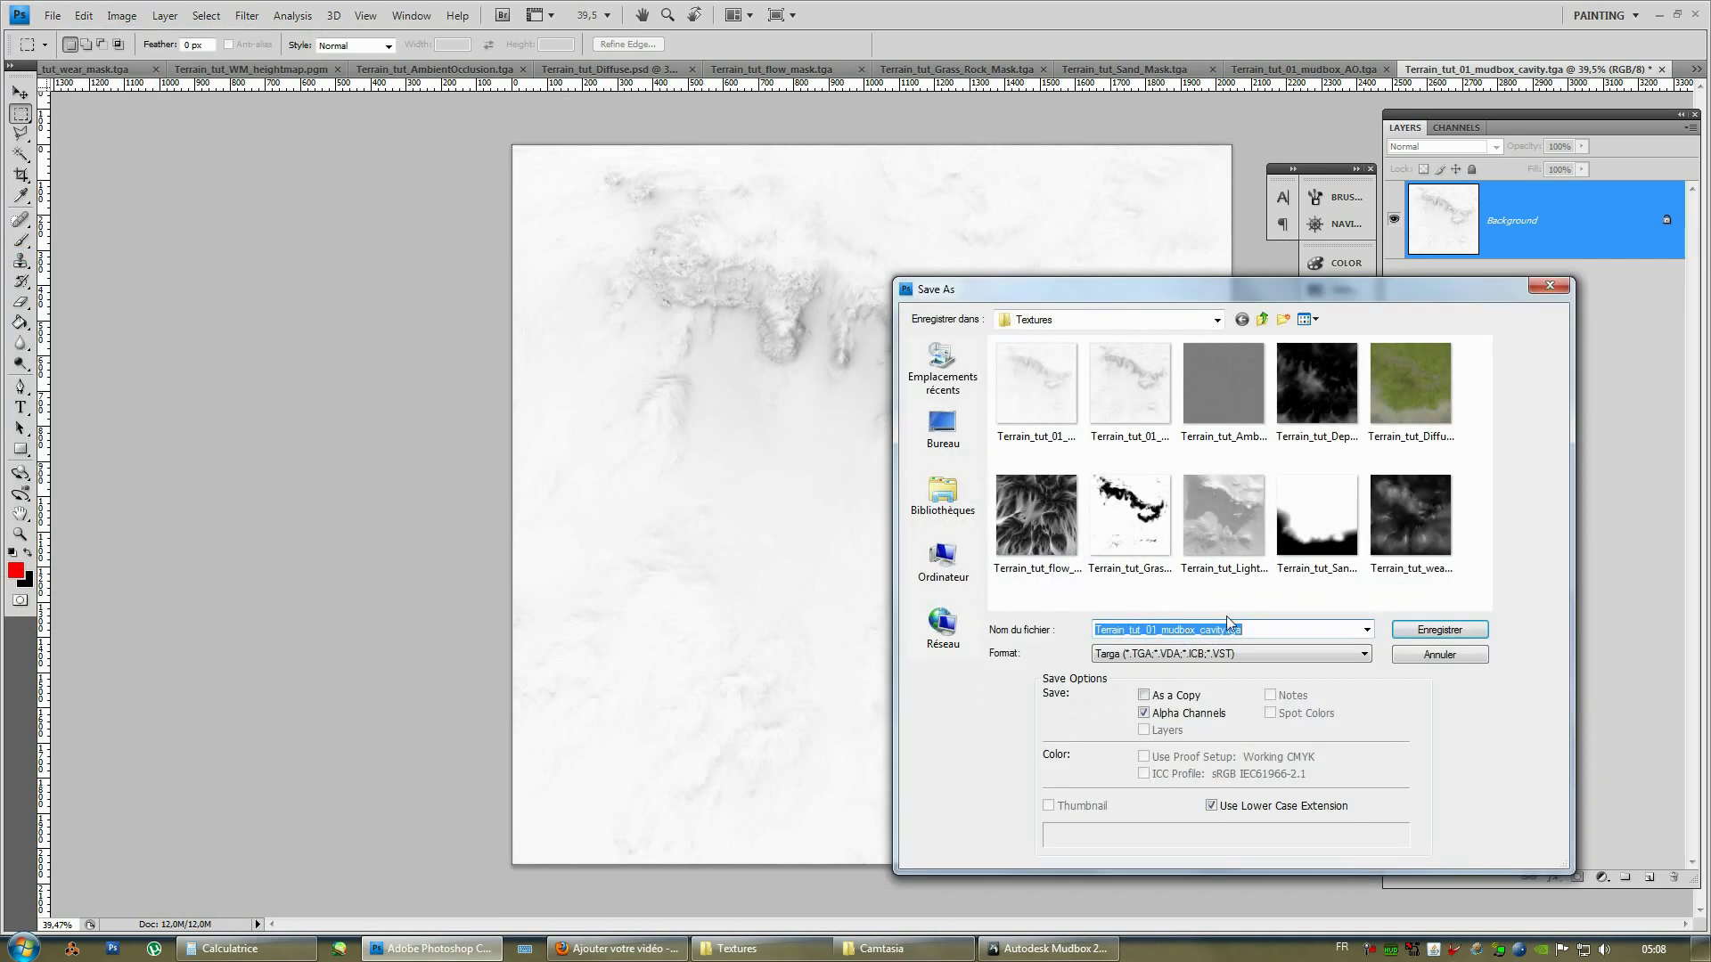
left_click(1227, 631)
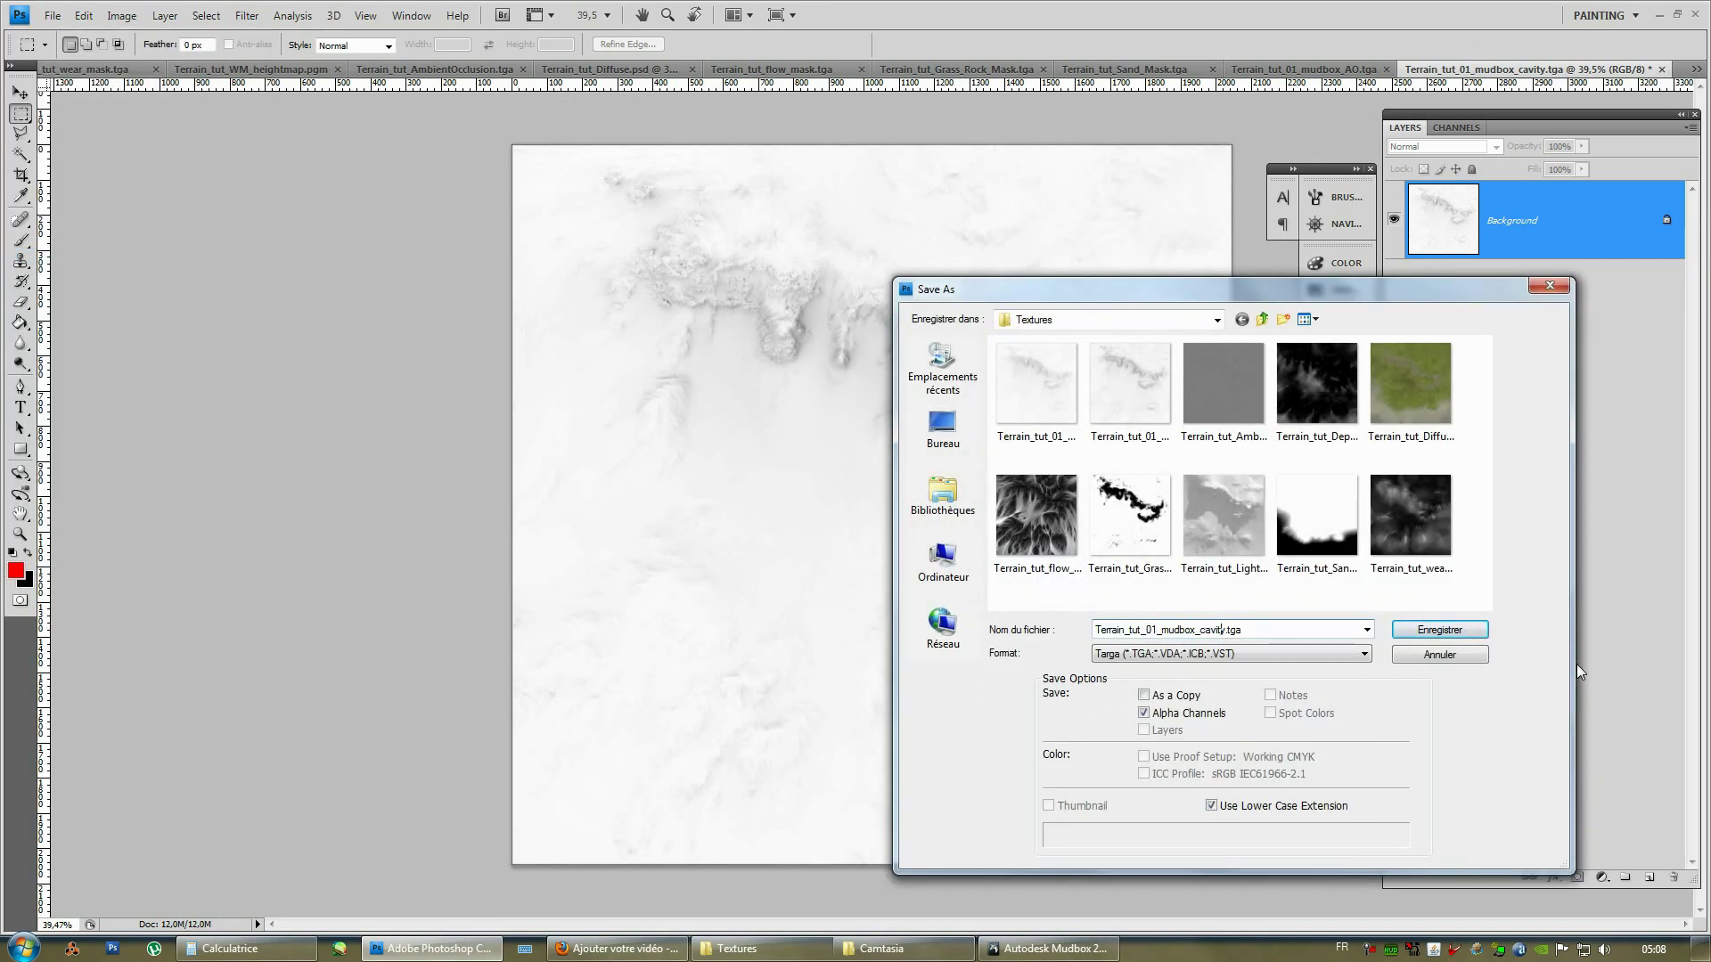
key("Return")
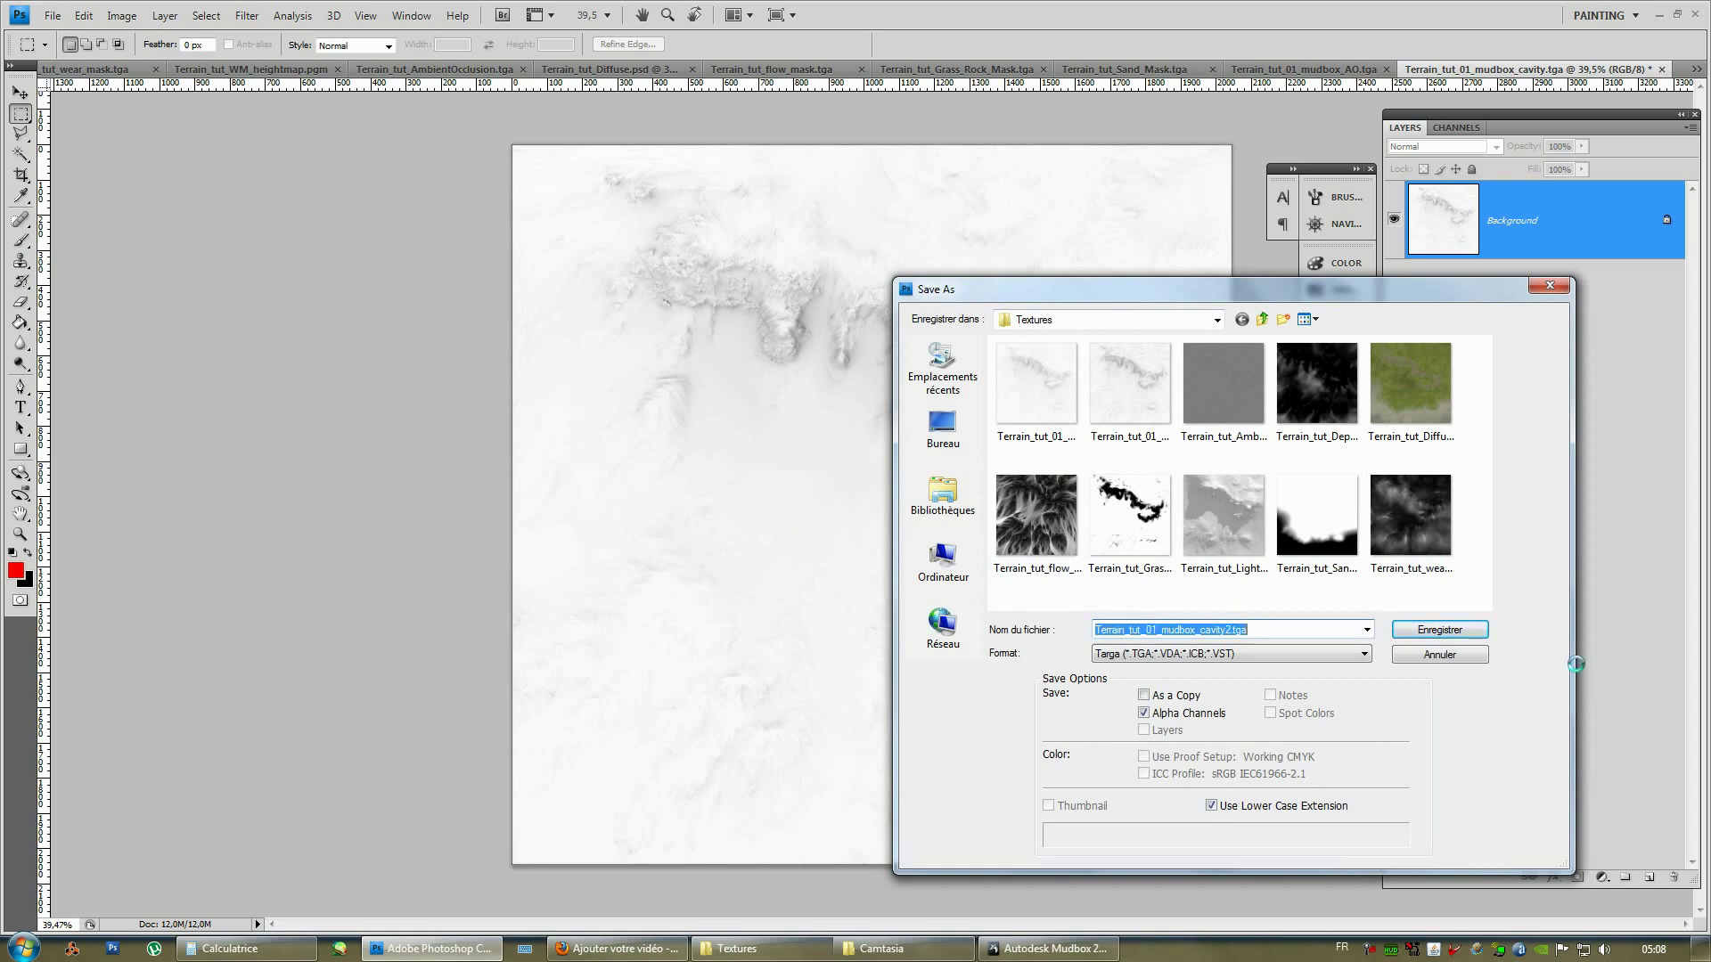
left_click(908, 466)
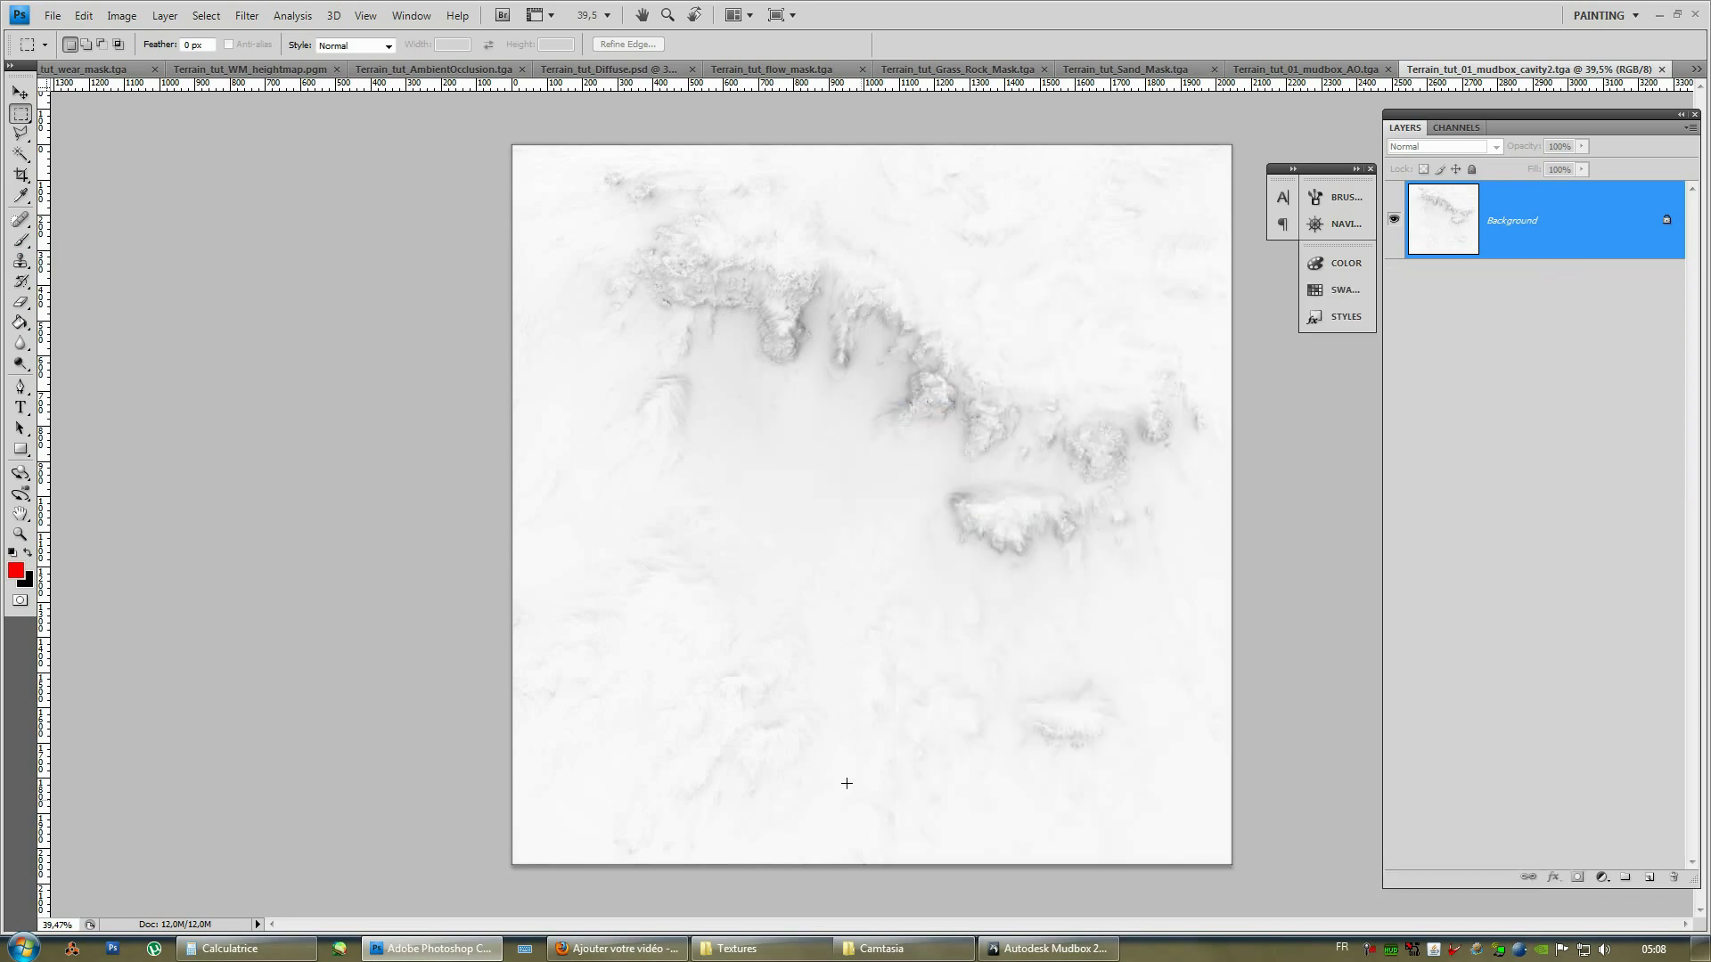
Open the original Terrain_tut_01_mudbox_cavity.tga and paste it into cavity2 as Layer 1.
left_click(736, 950)
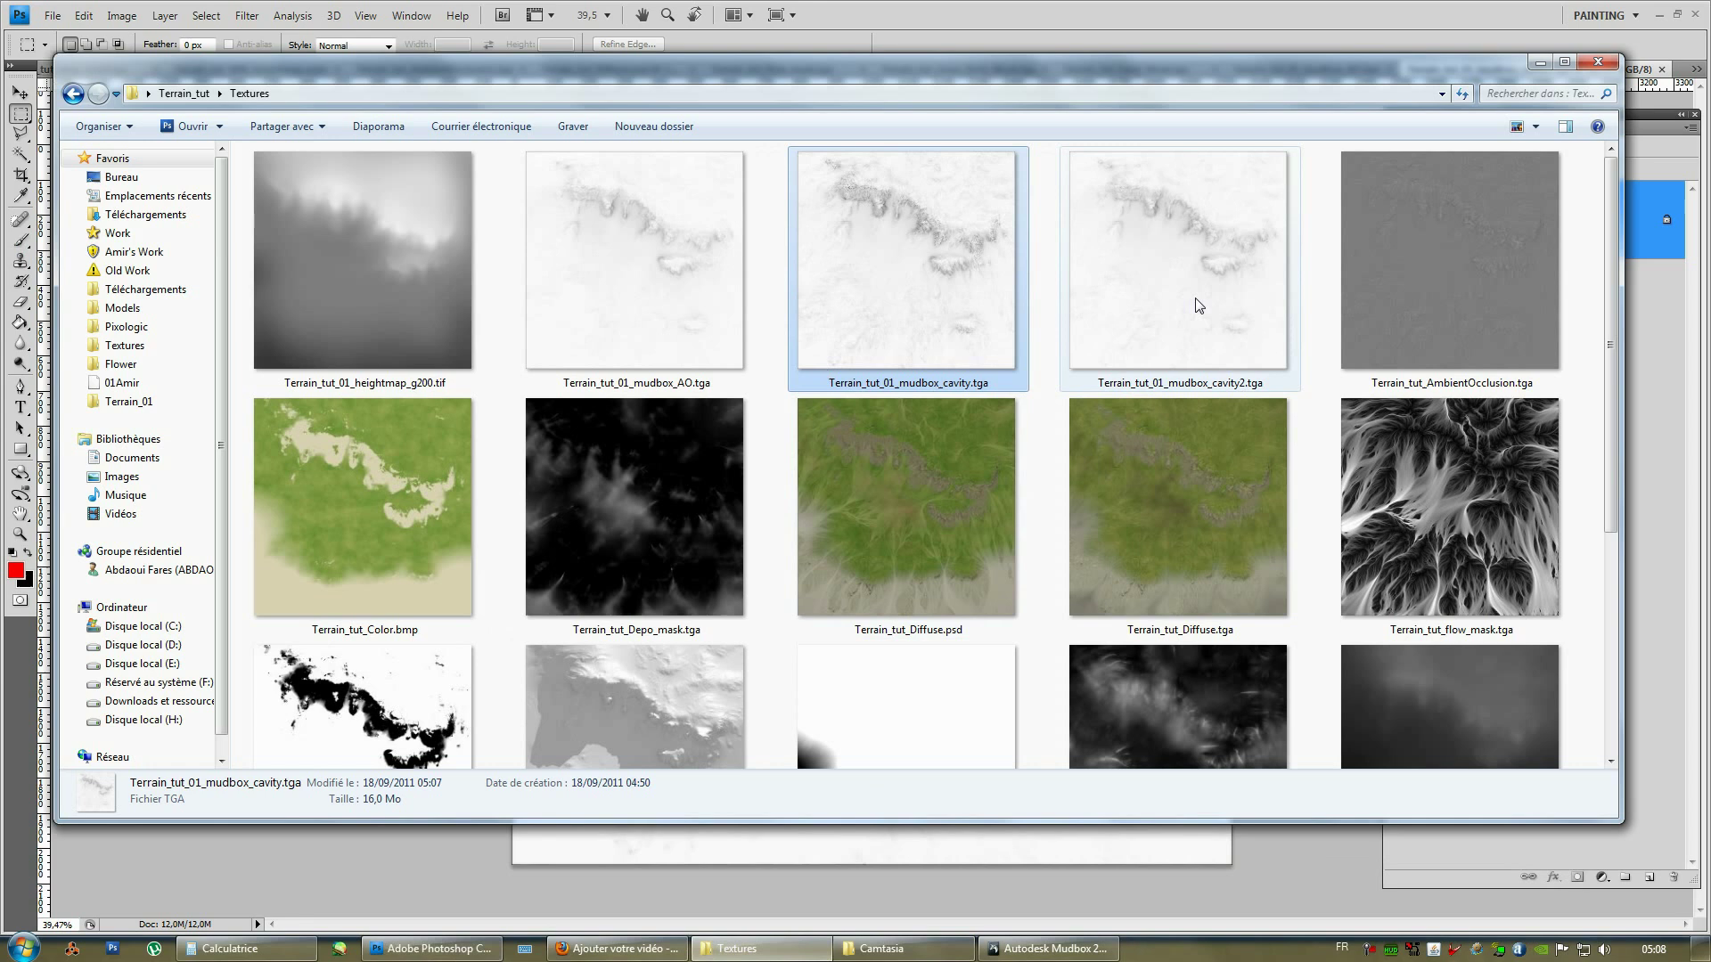
double_click(882, 355)
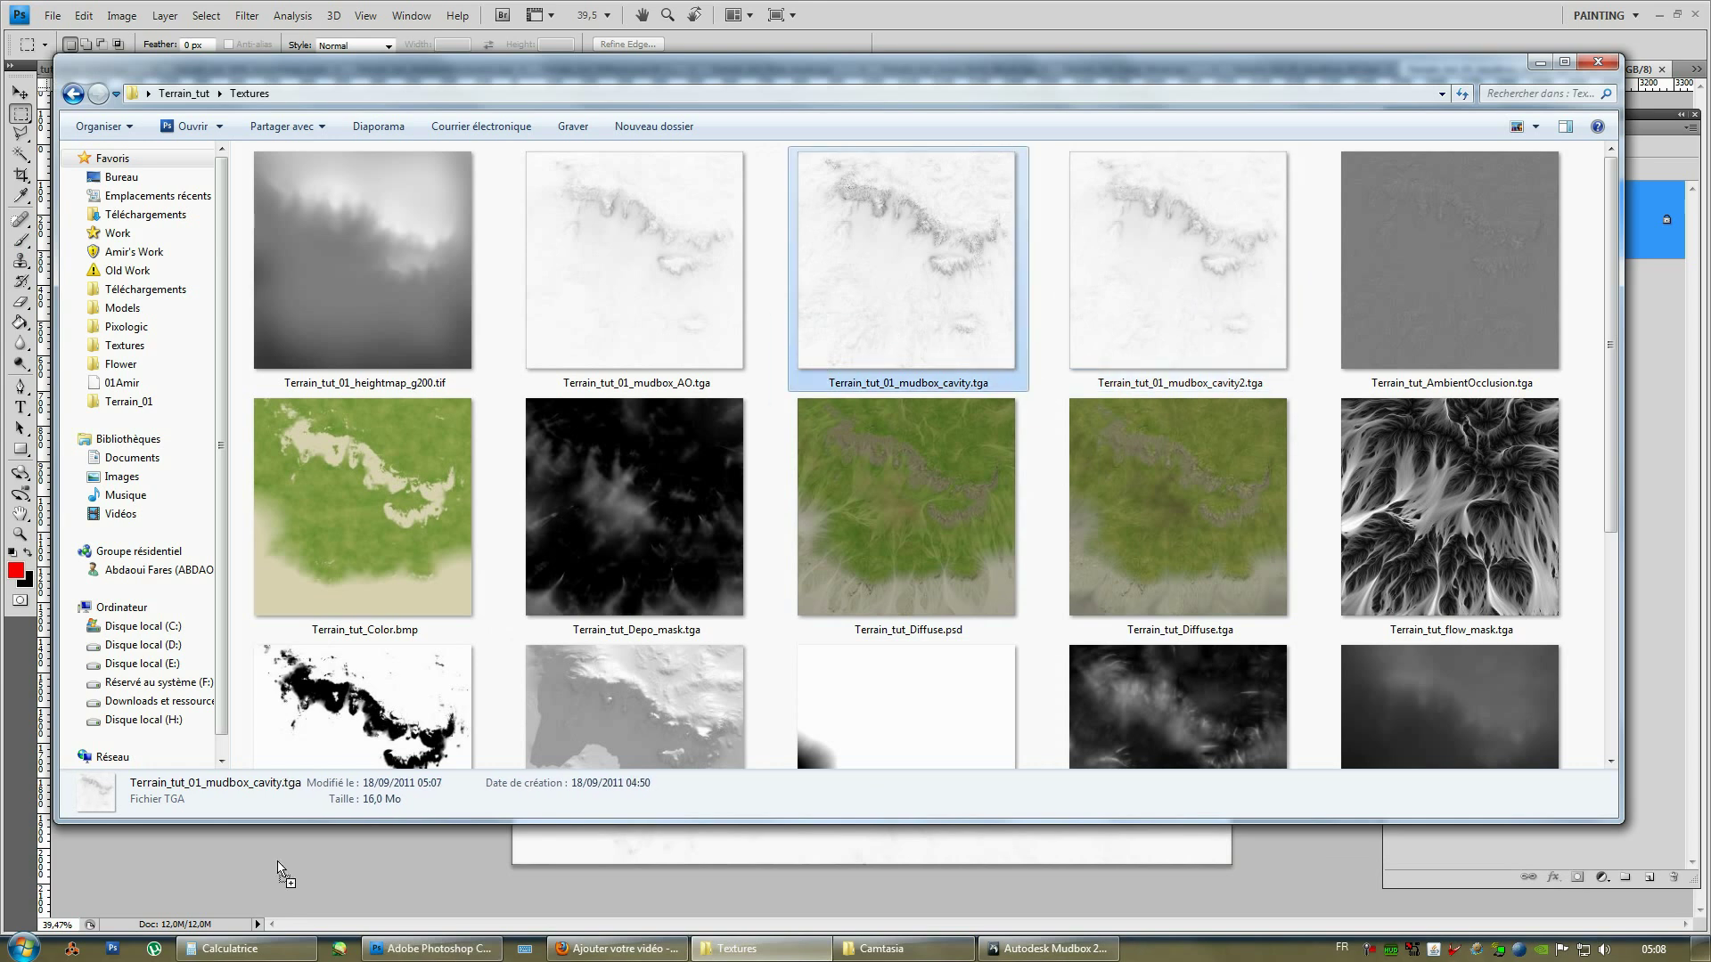
key("ctrl+a")
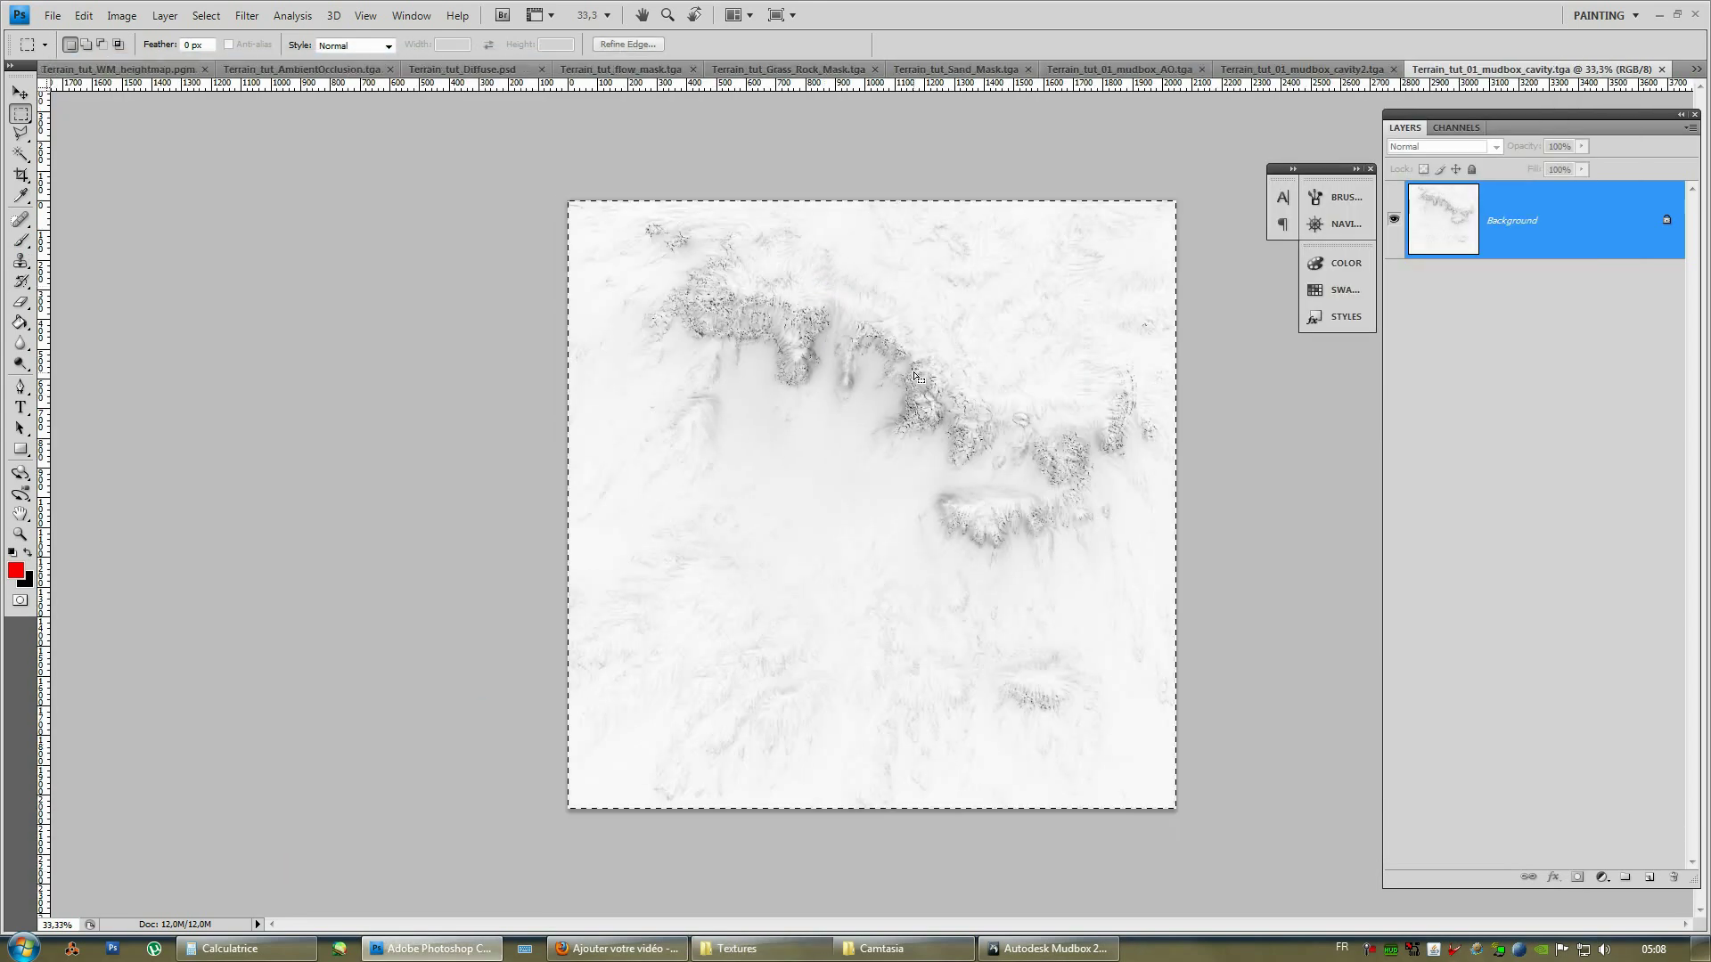
key("ctrl+shift+Tab")
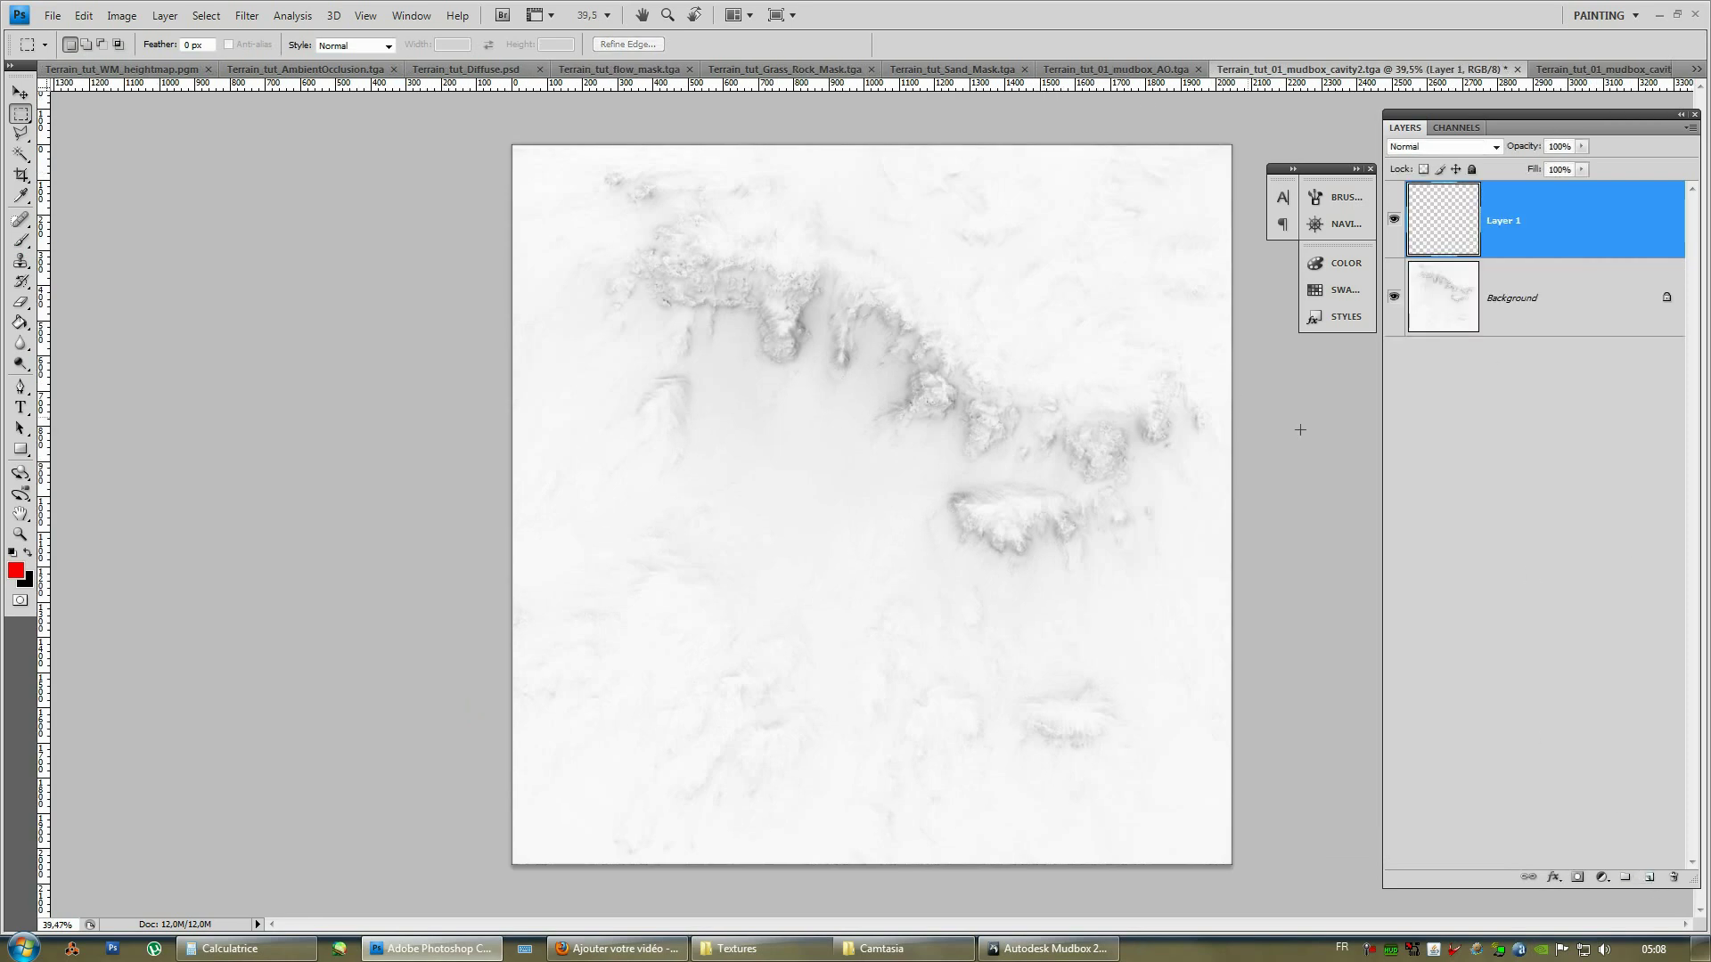
key("ctrl+v")
Set Layer 1 to Multiply blend mode at 72% opacity.
left_click(1435, 146)
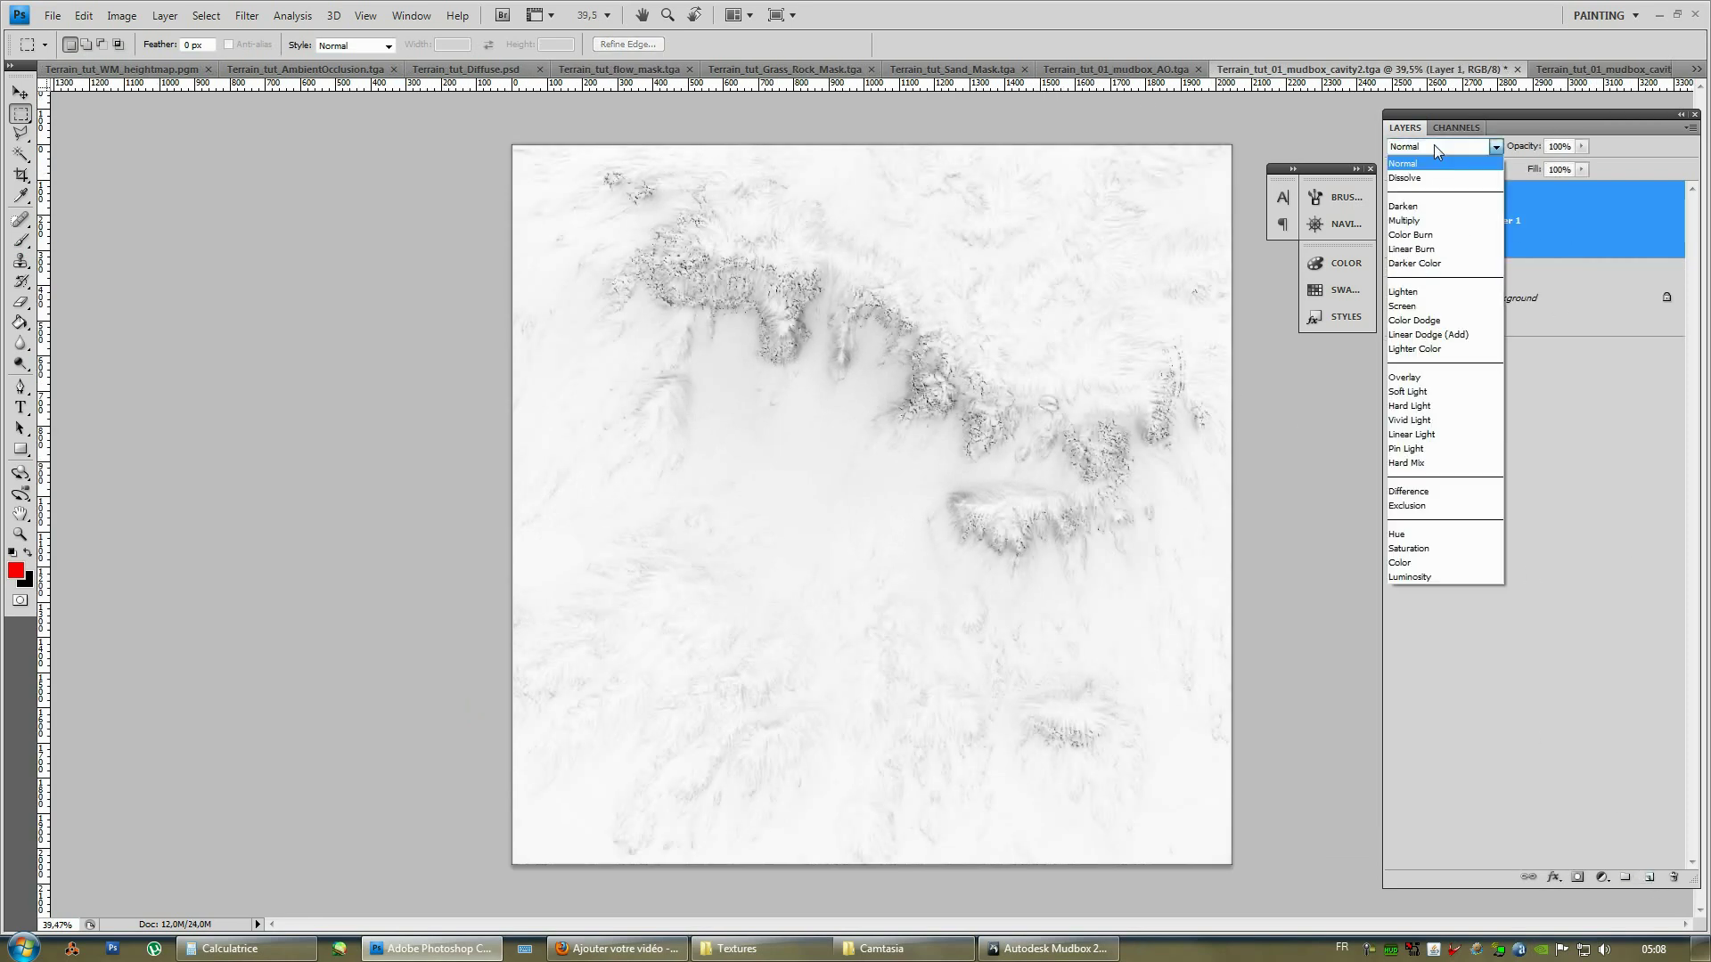
left_click(1424, 221)
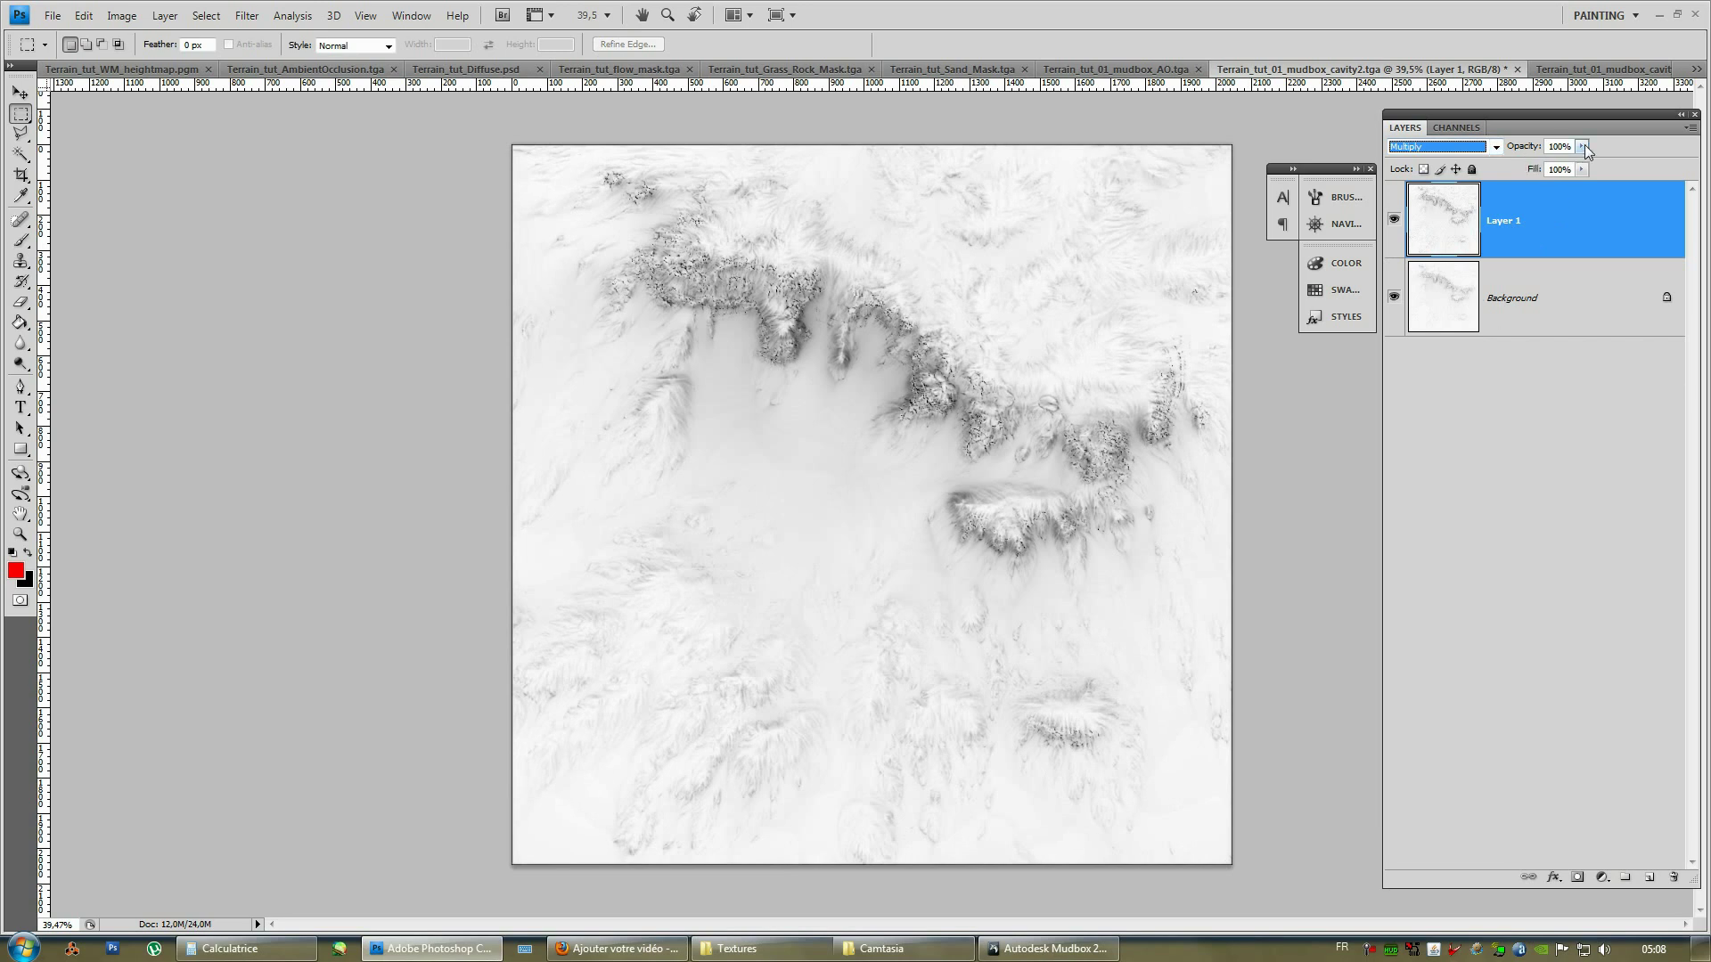
left_click(1582, 146)
left_click_drag(1580, 164, 1555, 166)
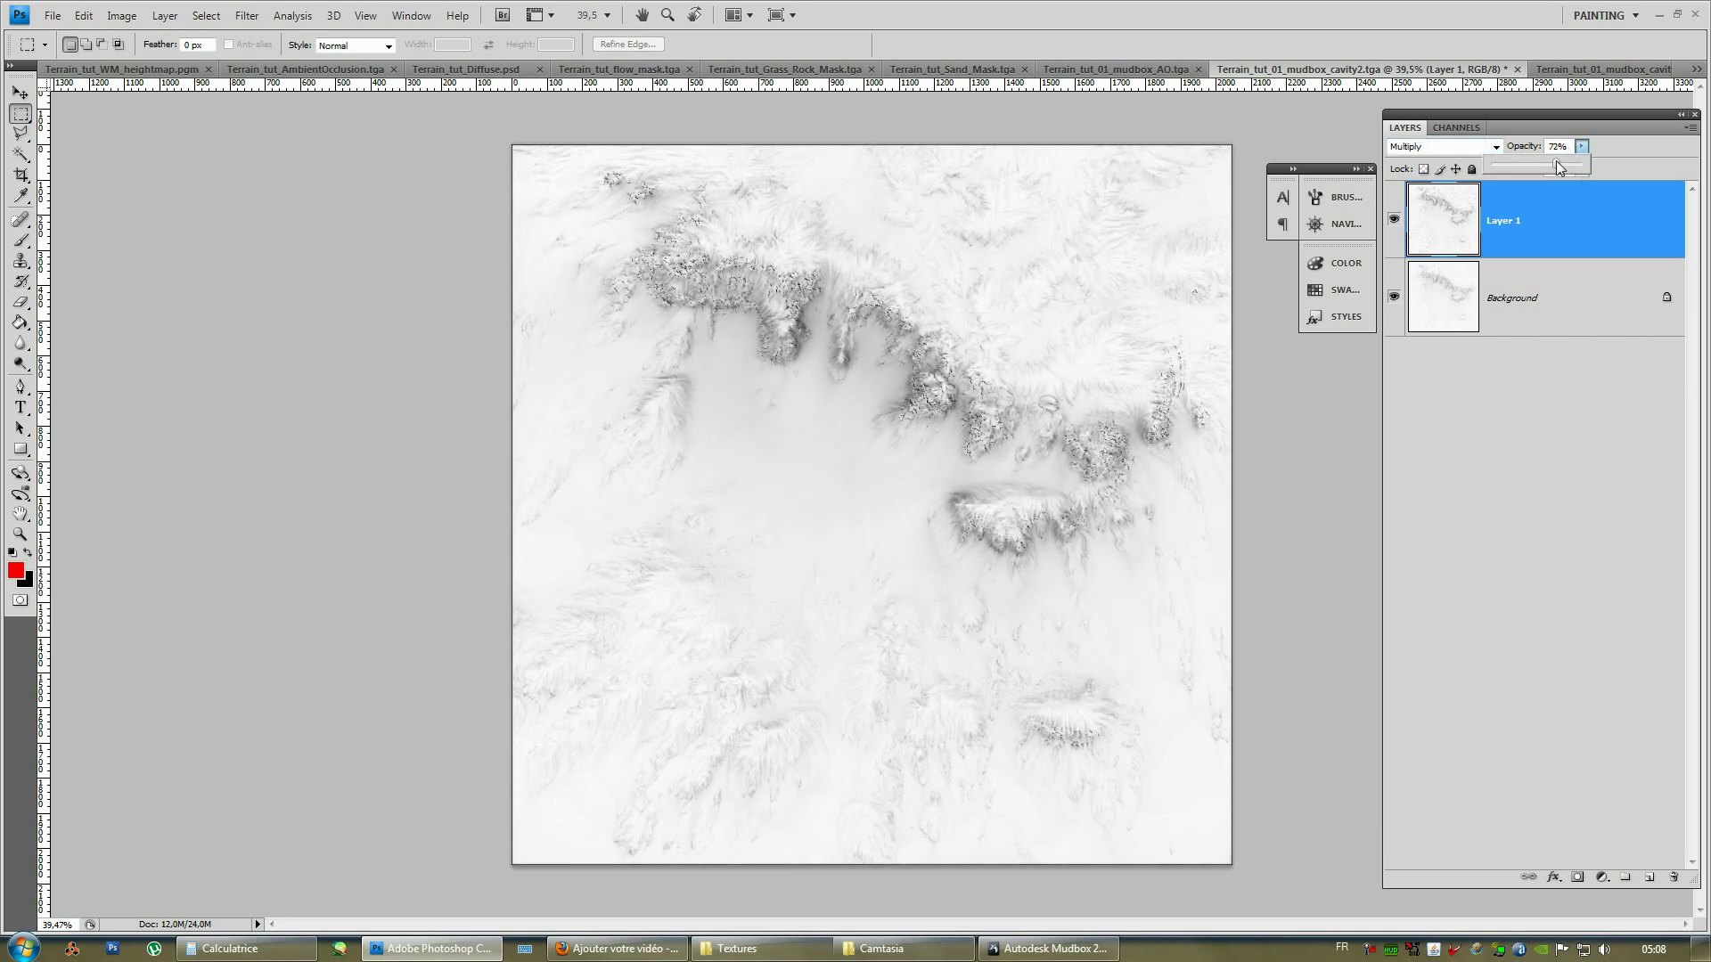
left_click(1566, 270)
scroll(989, 283, "up", 7)
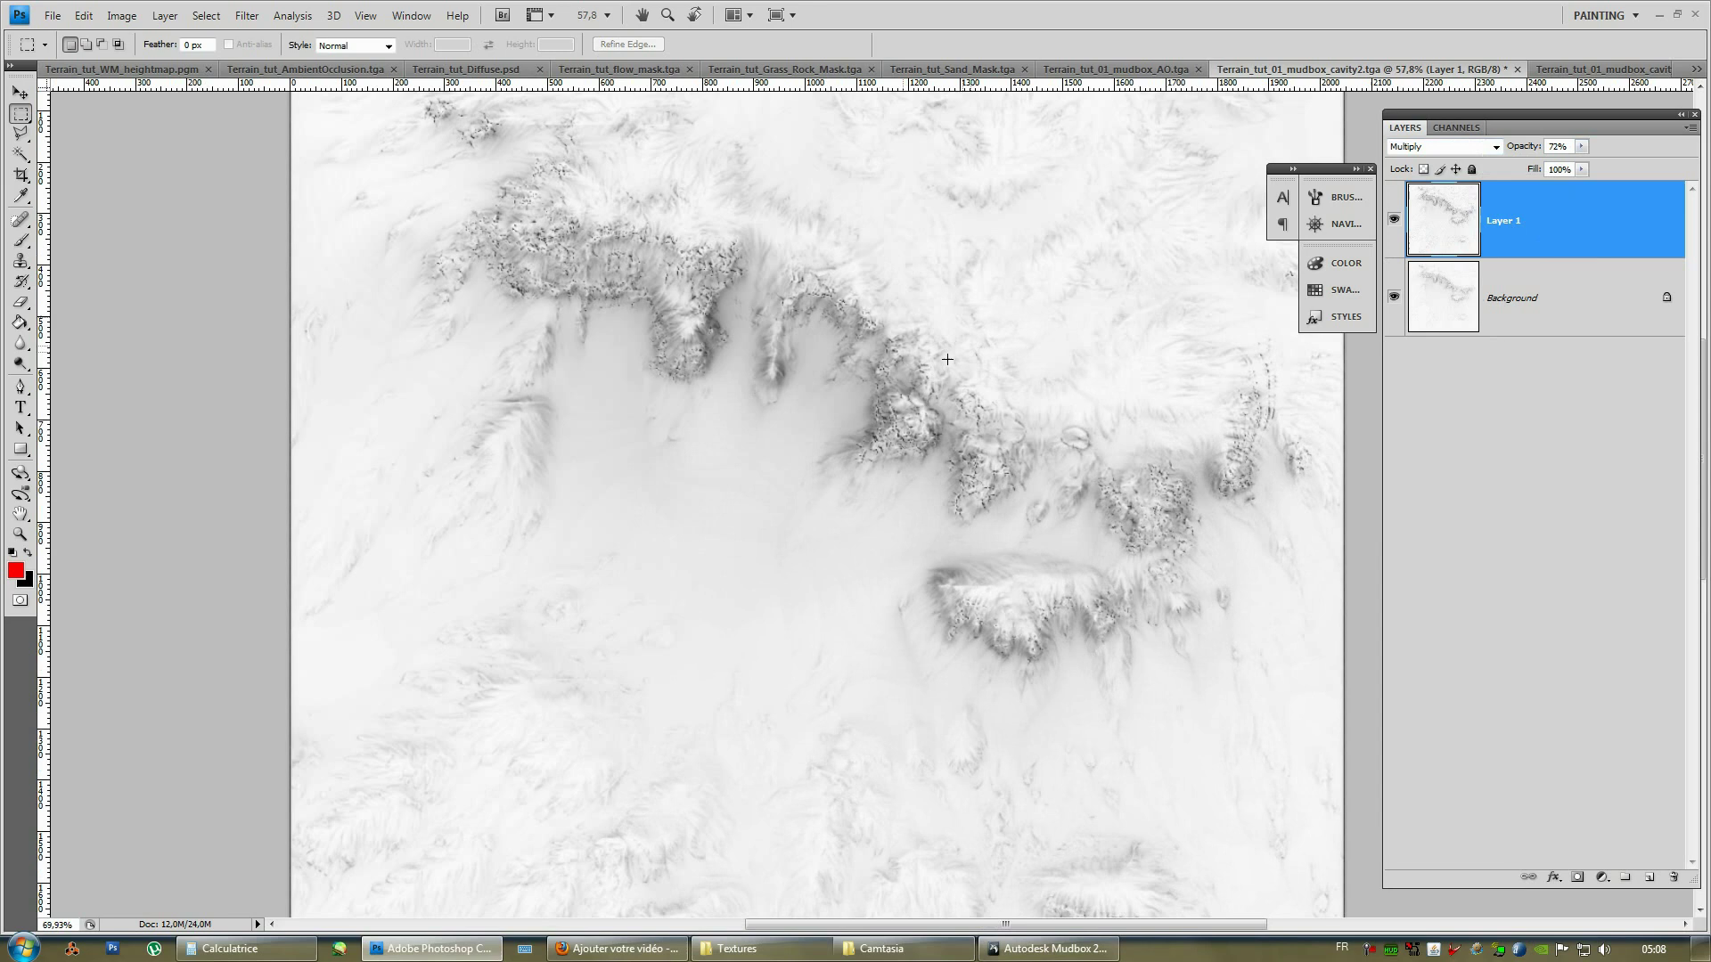
left_click(168, 22)
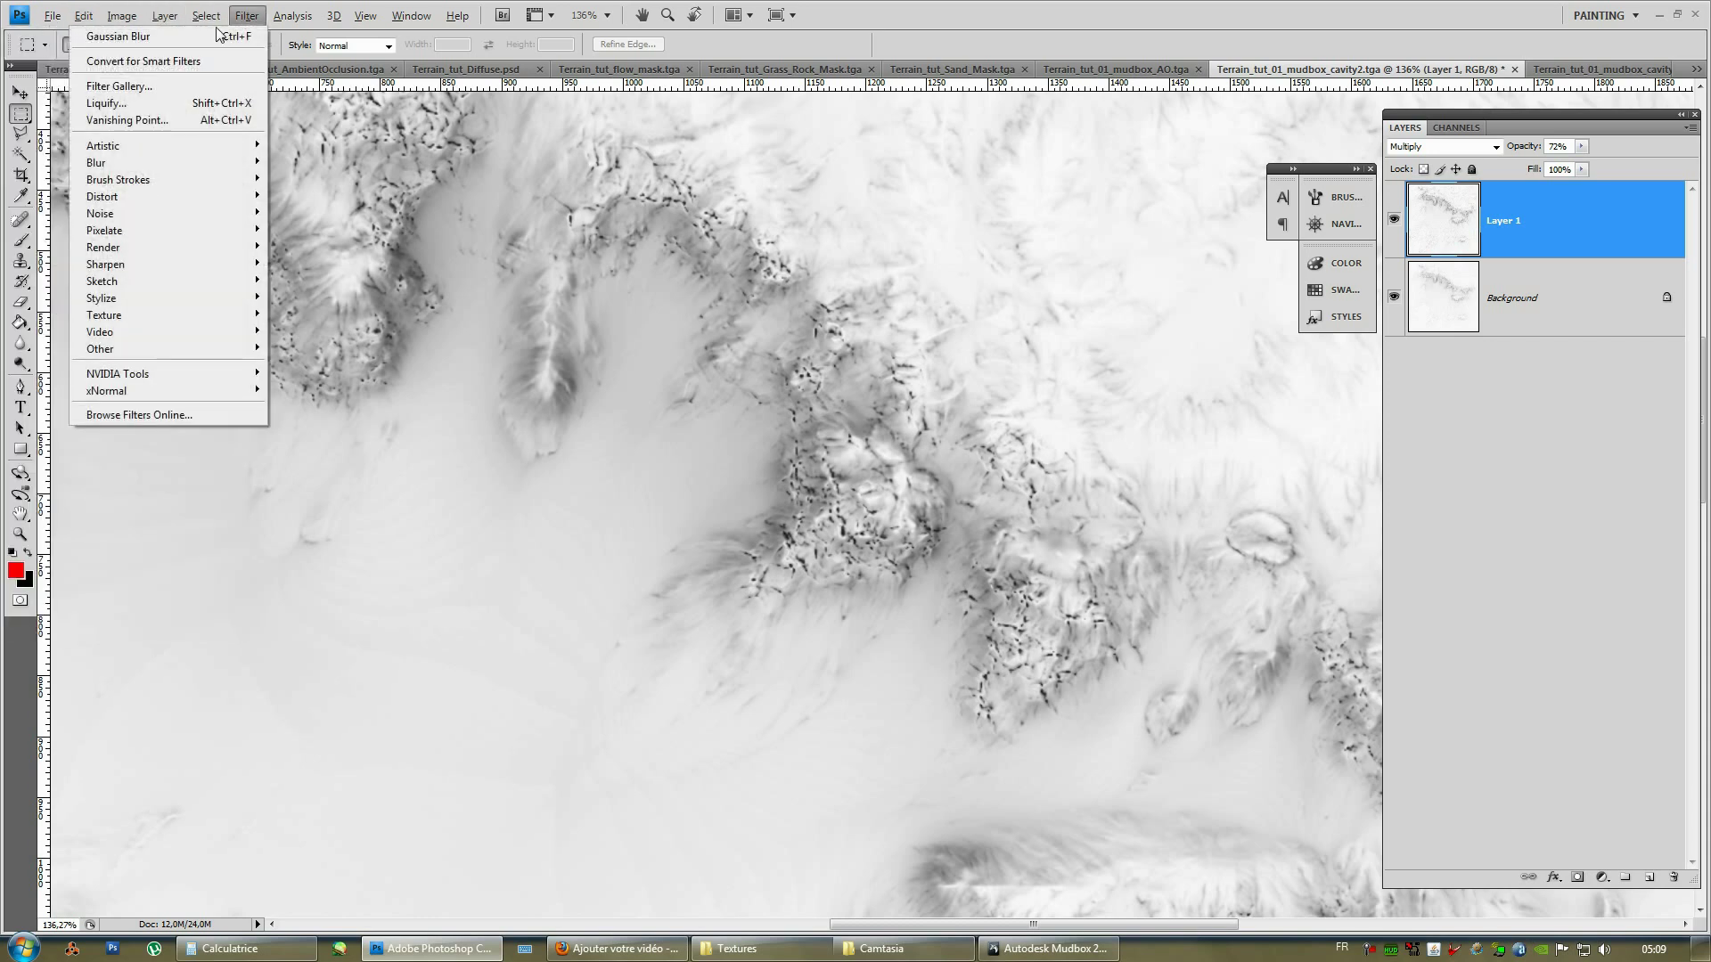
Preview Levels on Layer 1 with input midtone 2,90 and output black raised to 50.
mouse_move(54, 61)
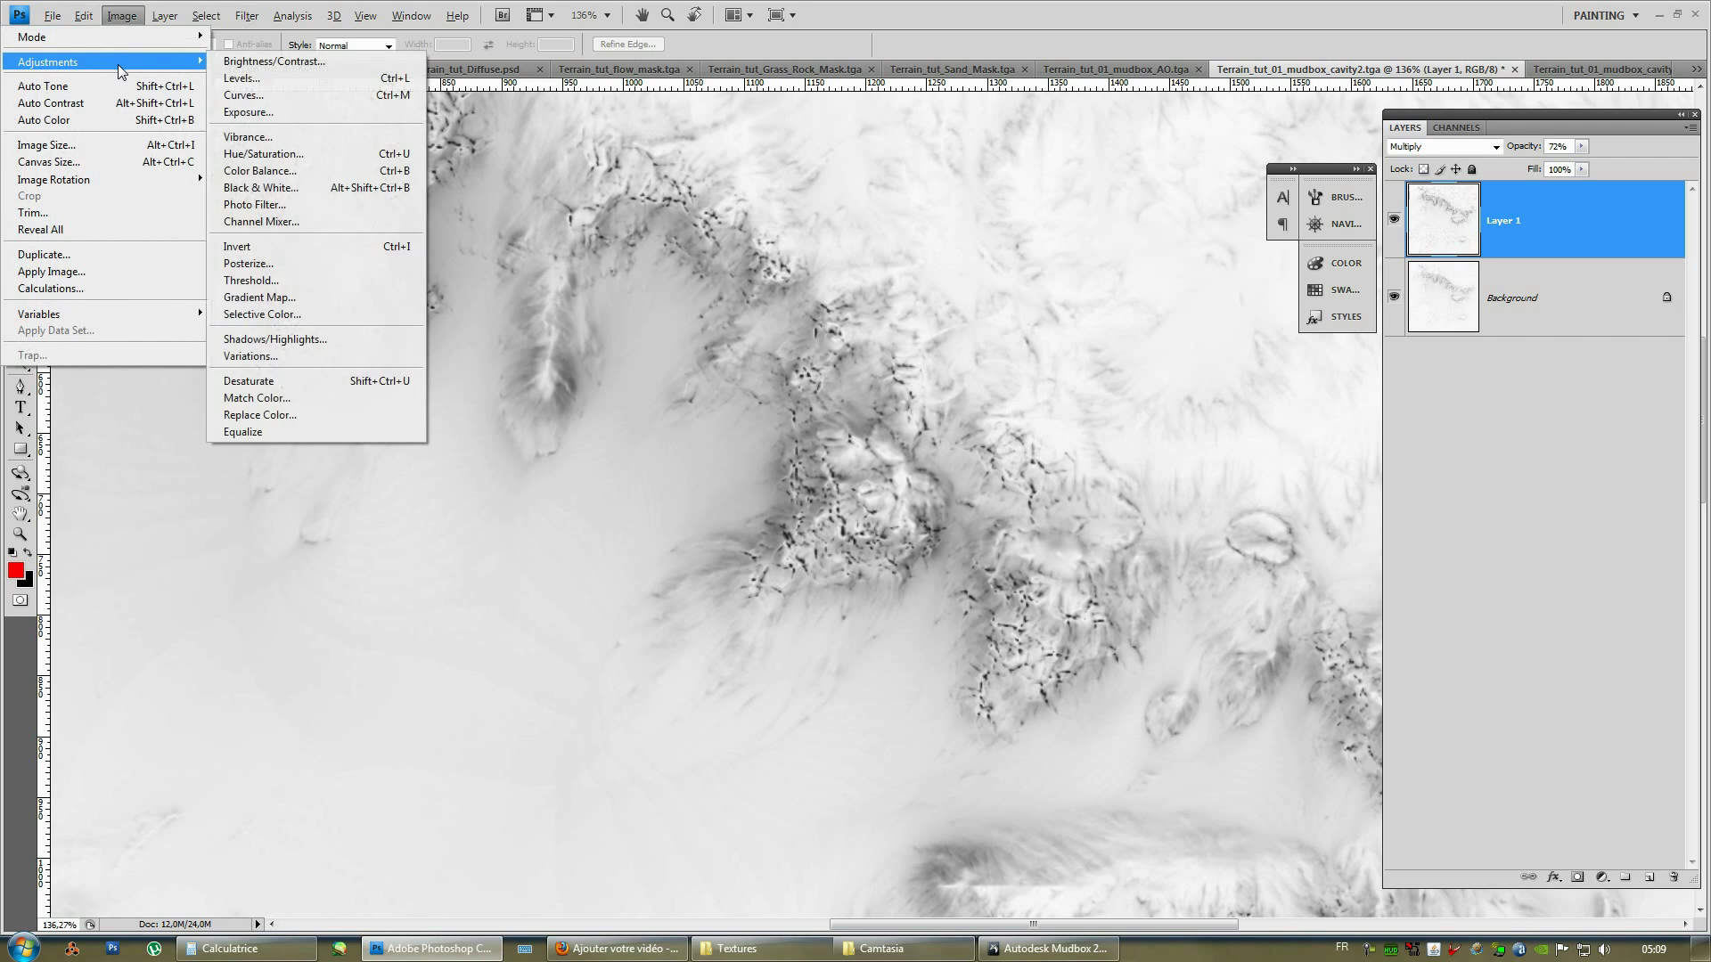
left_click(273, 77)
left_click_drag(1099, 409, 1017, 422)
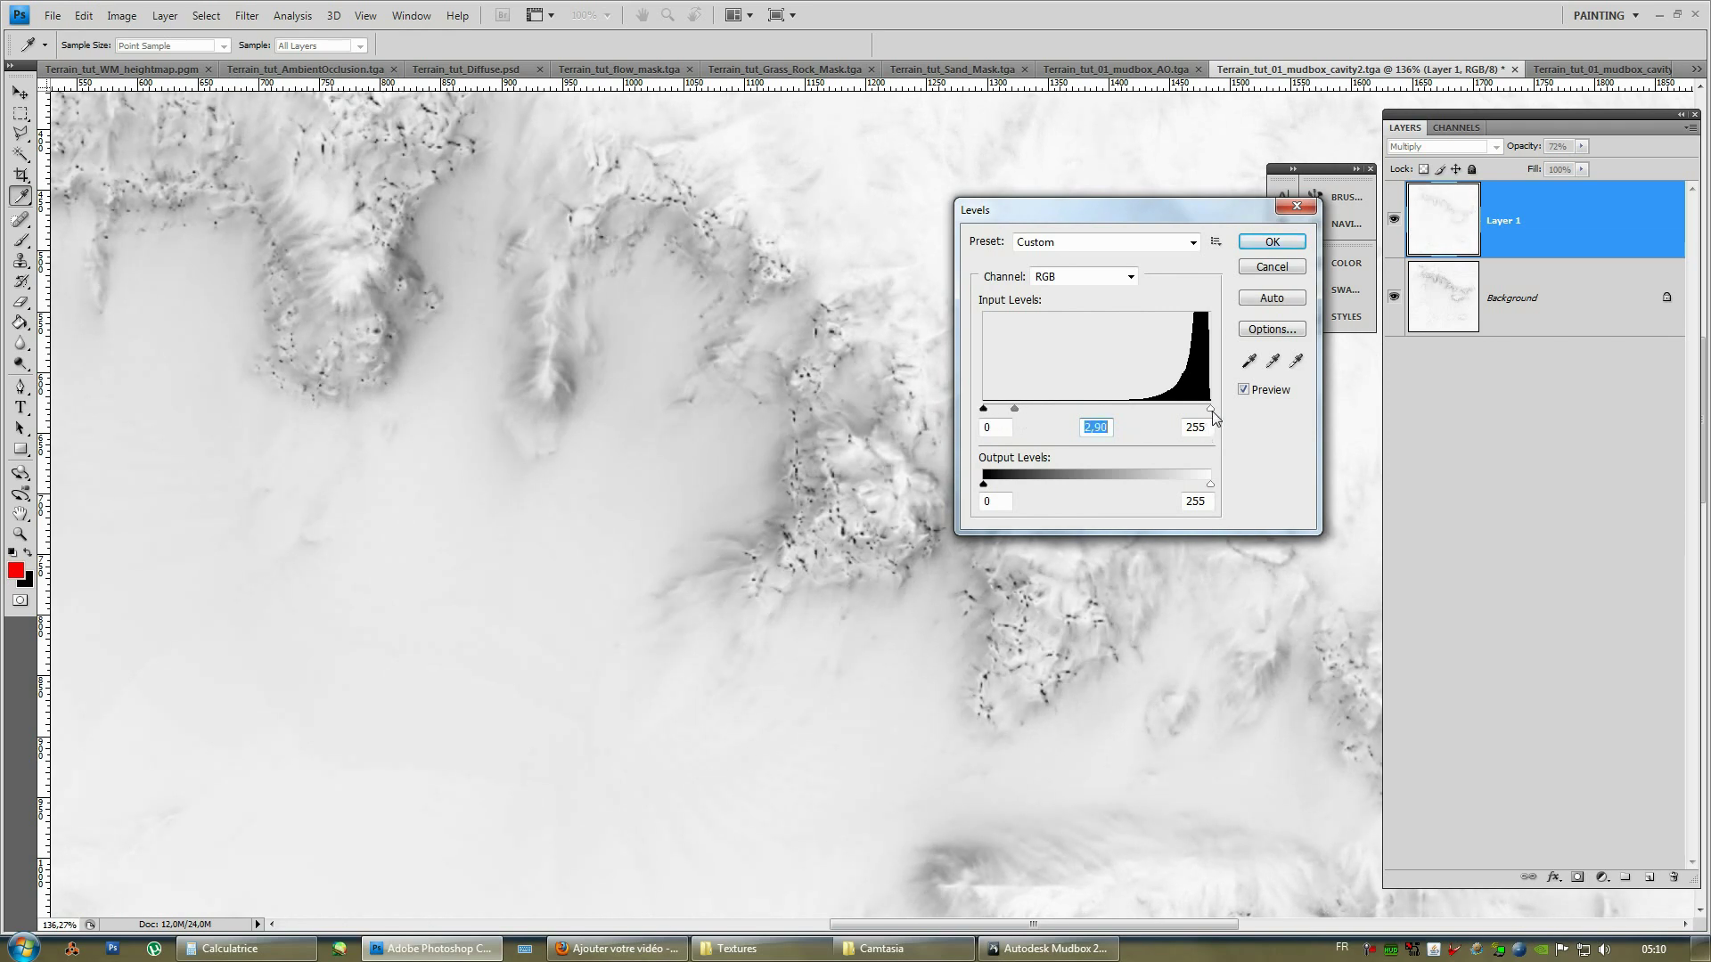
left_click_drag(1210, 409, 1070, 415)
mouse_move(1237, 419)
left_mouse_down()
mouse_move(1206, 409)
mouse_move(1232, 415)
left_mouse_up()
left_click_drag(986, 408, 926, 414)
left_click_drag(990, 488, 1133, 489)
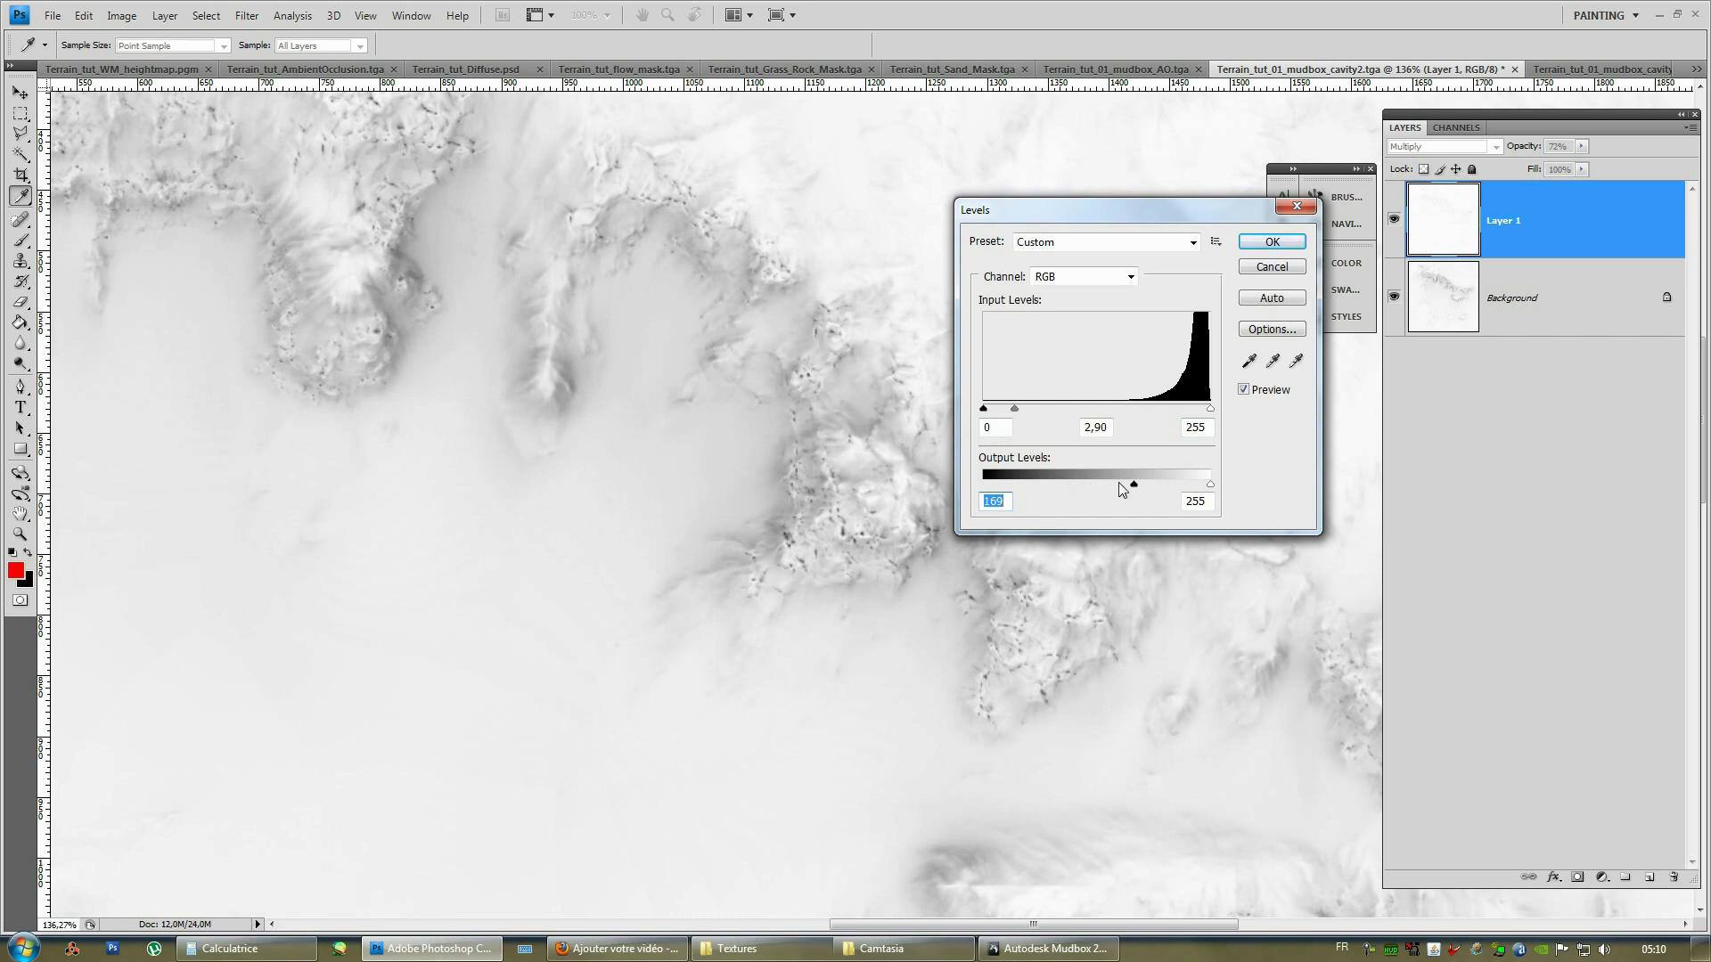
left_click_drag(1133, 486, 1177, 496)
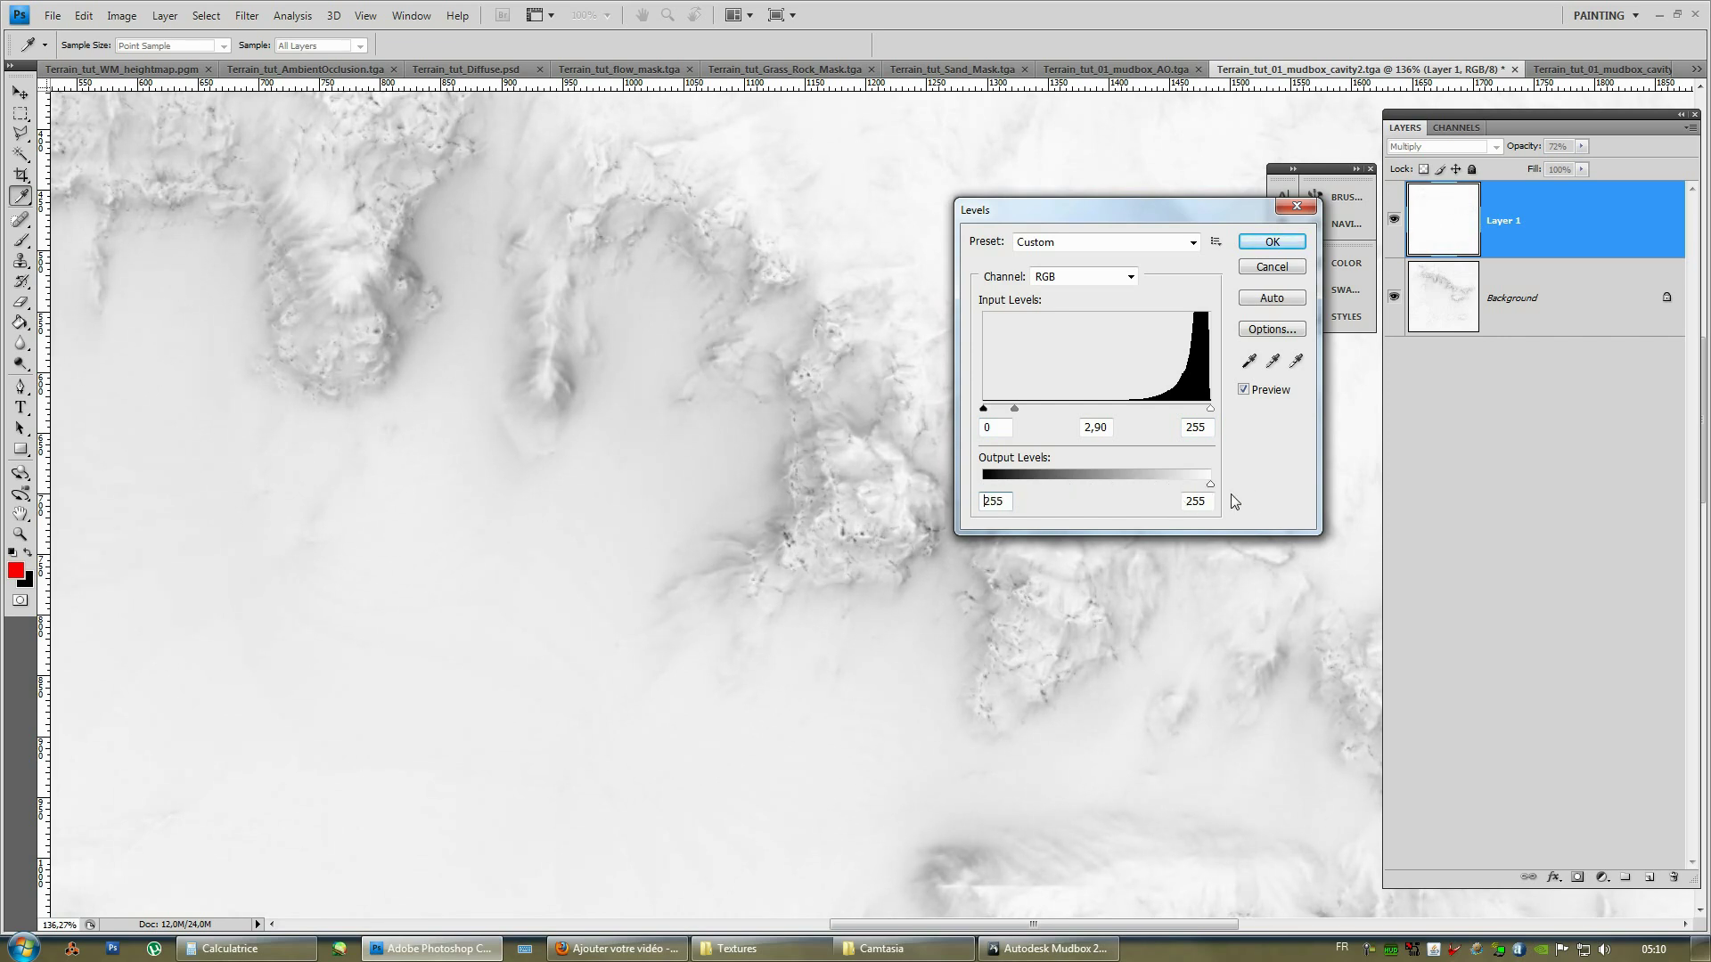
left_click_drag(1210, 486, 1028, 490)
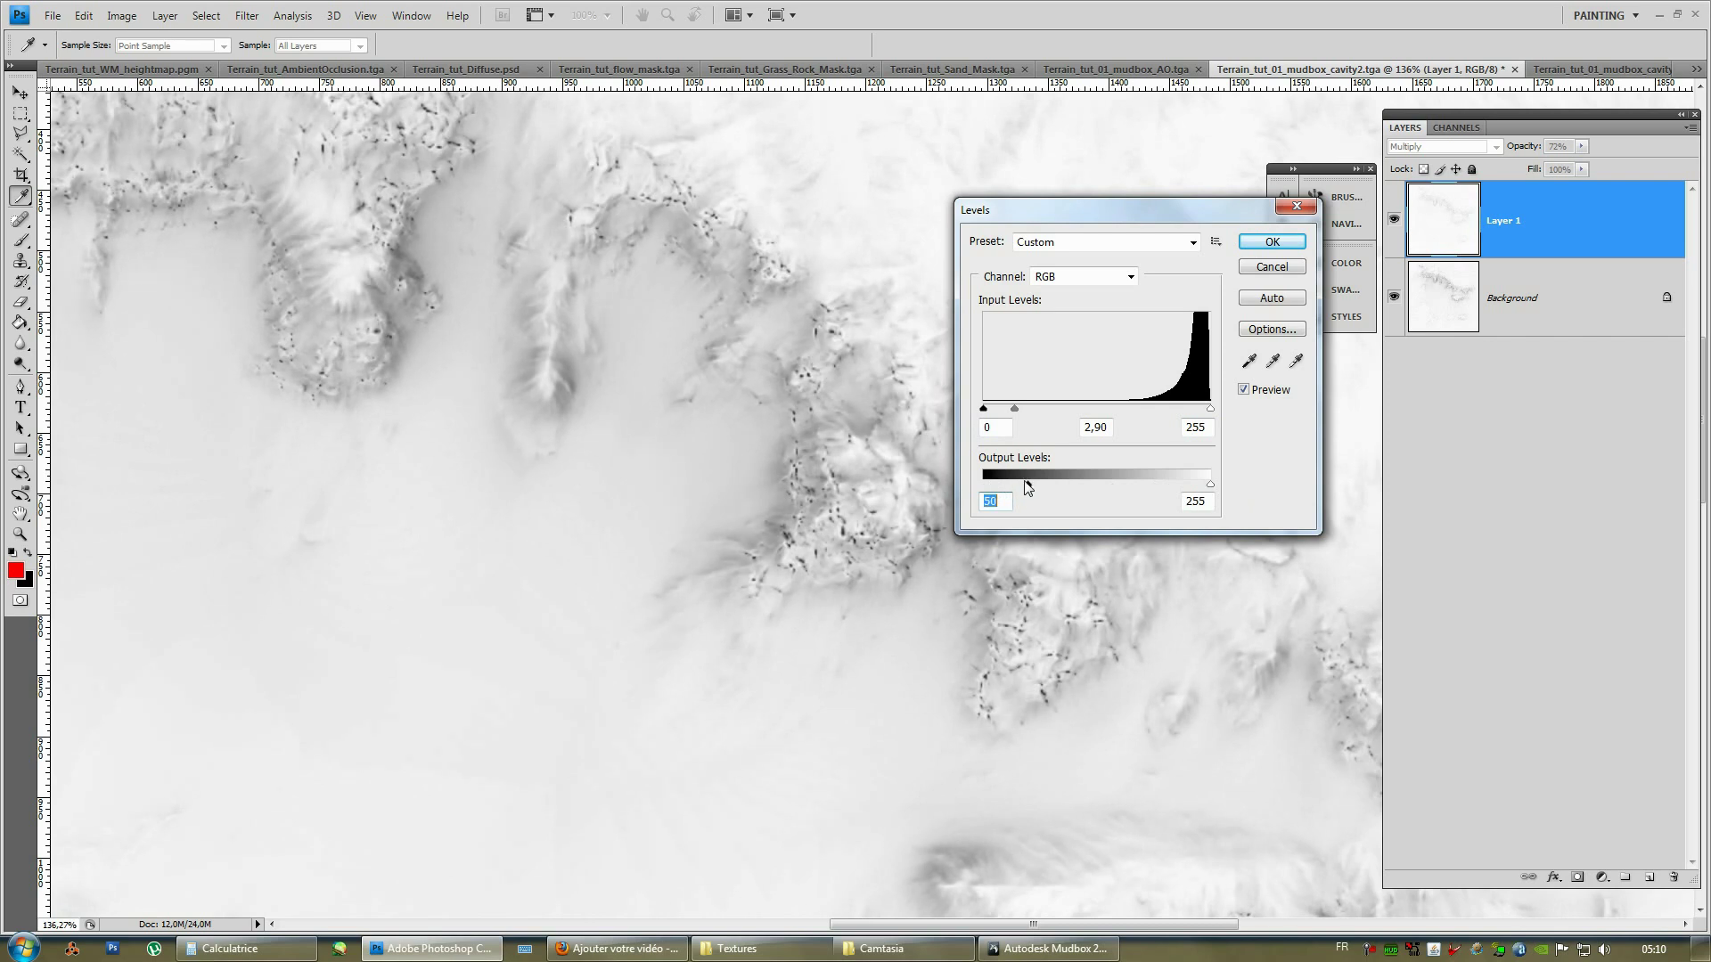
Confirm the first Levels adjustment and set Layer 1's opacity to 100%.
left_click(1282, 243)
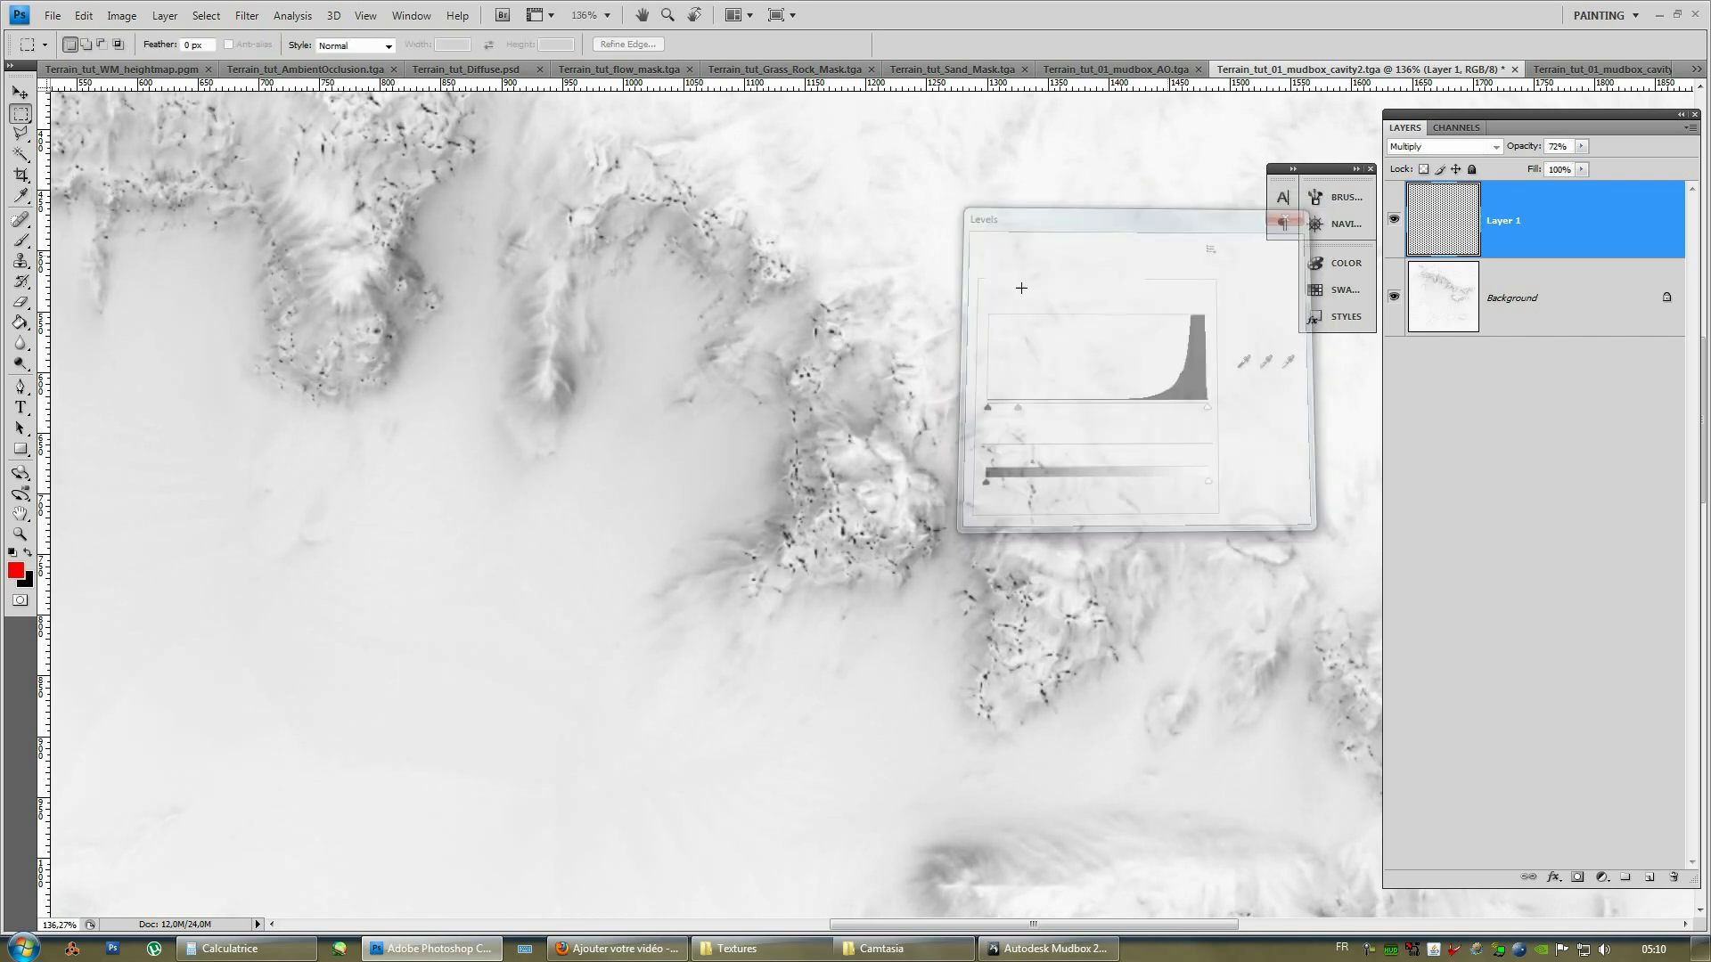
key("m")
scroll(838, 392, "down", 10)
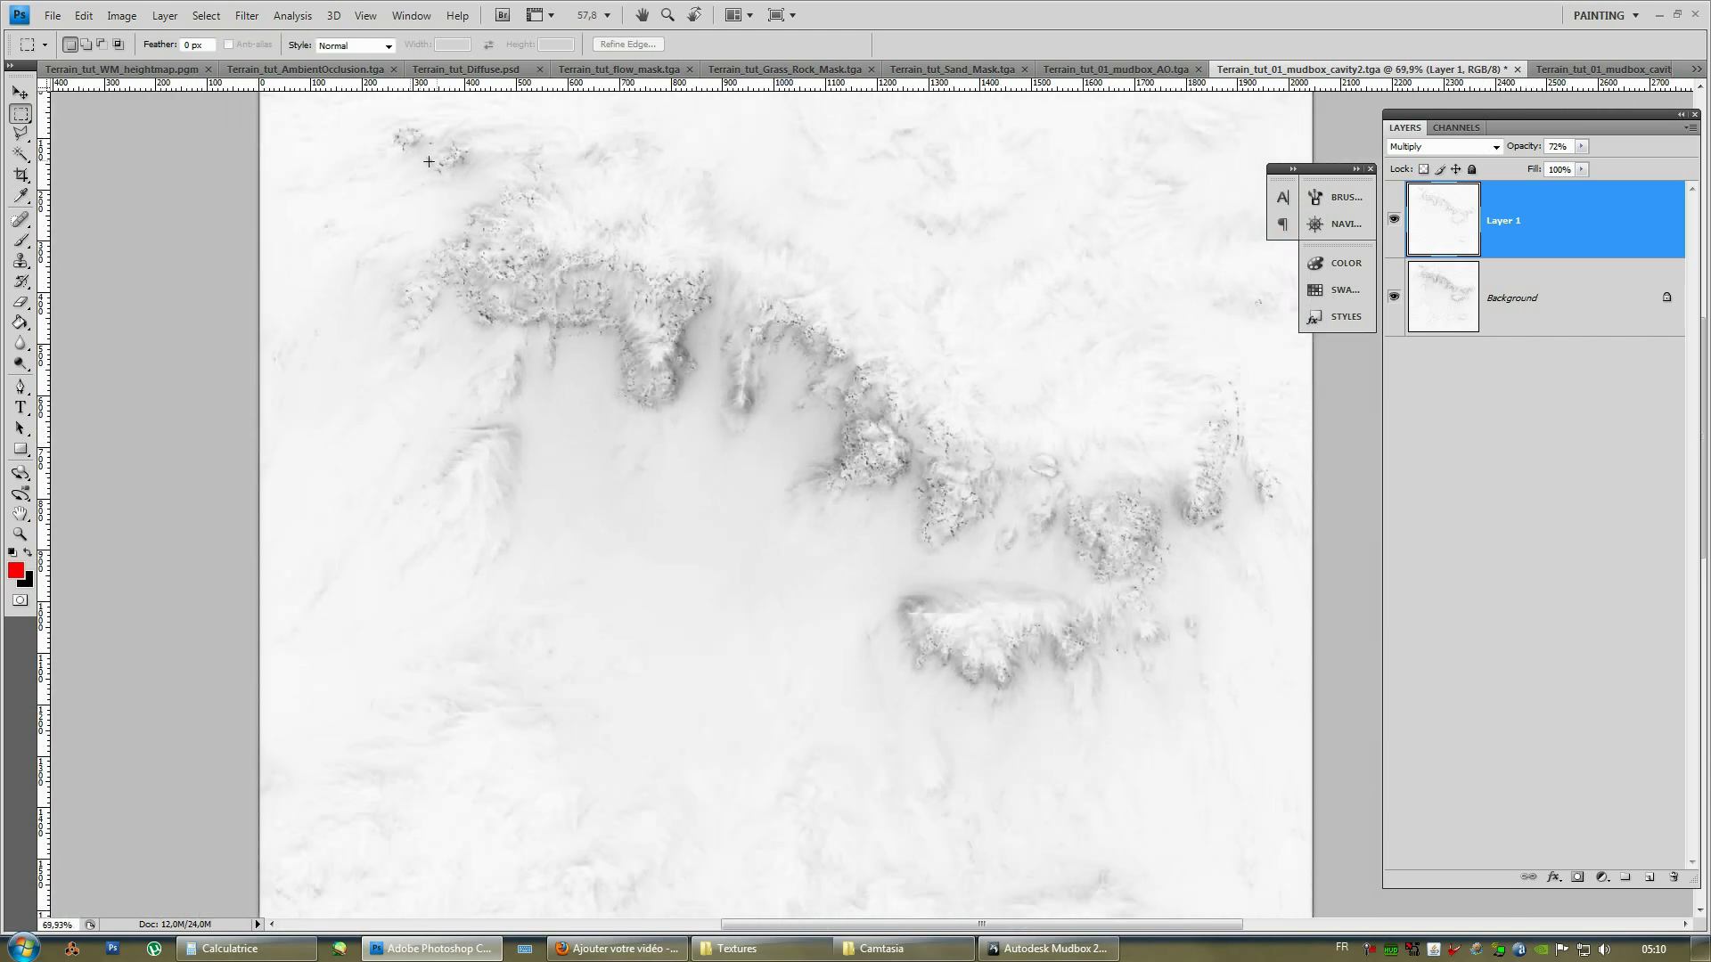
scroll(473, 258, "up", 5)
scroll(534, 294, "up", 8, "alt")
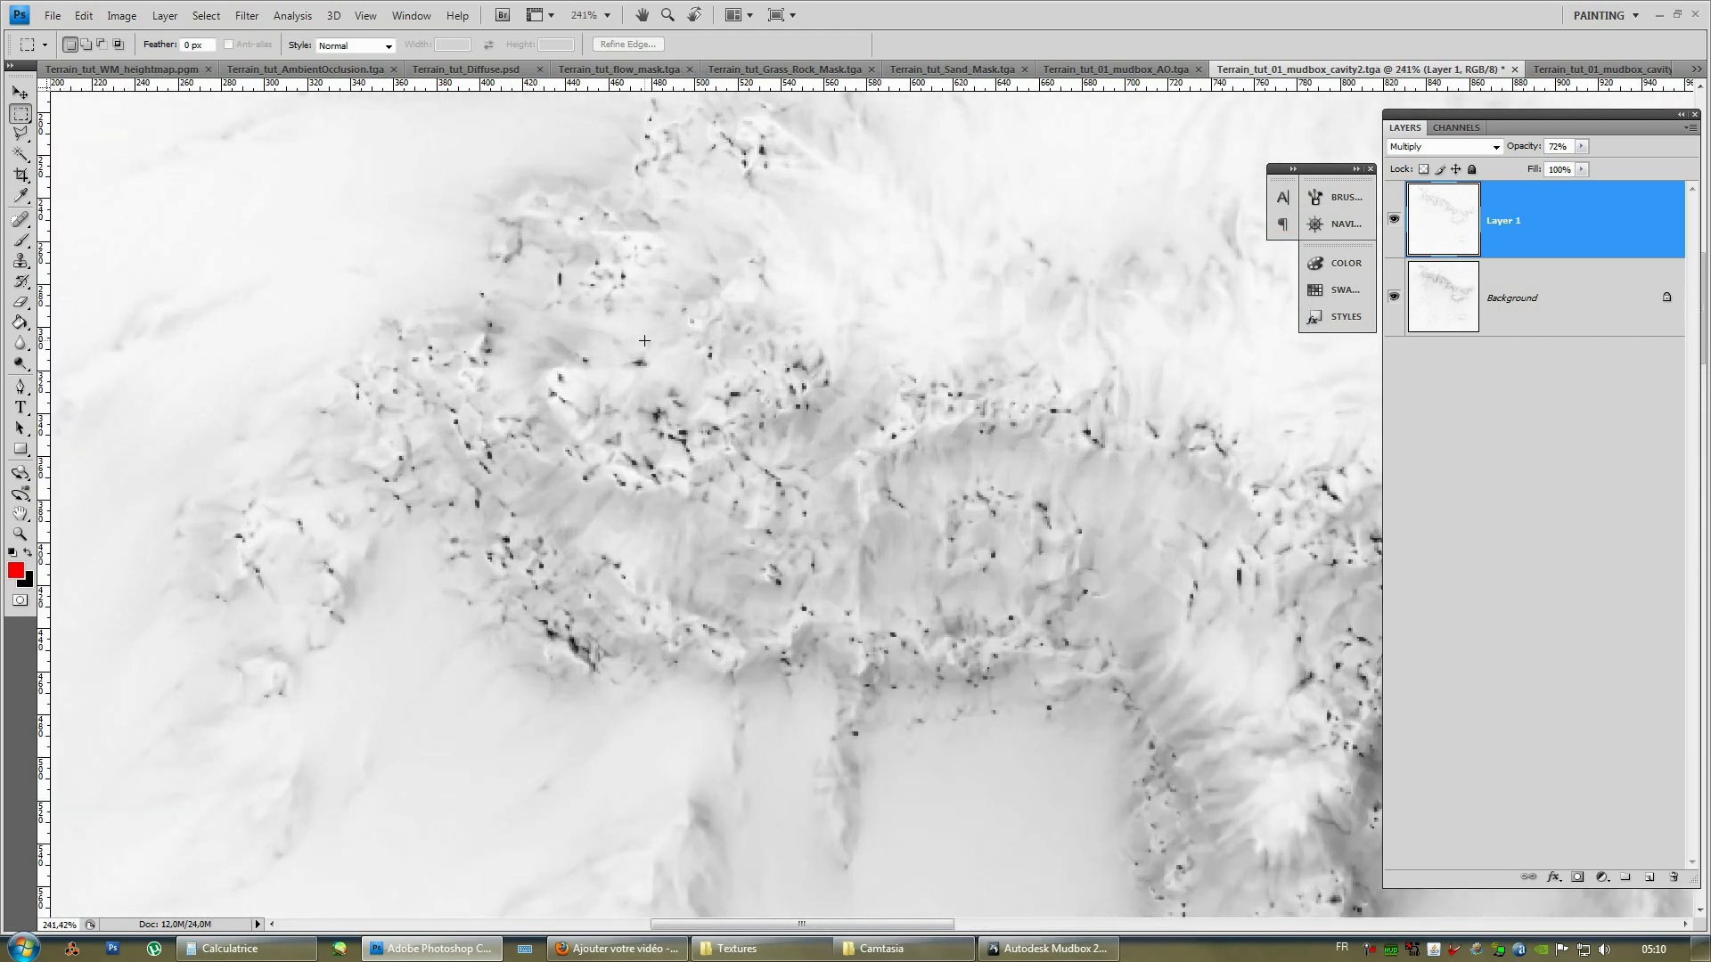
scroll(645, 341, "down", 2, "alt")
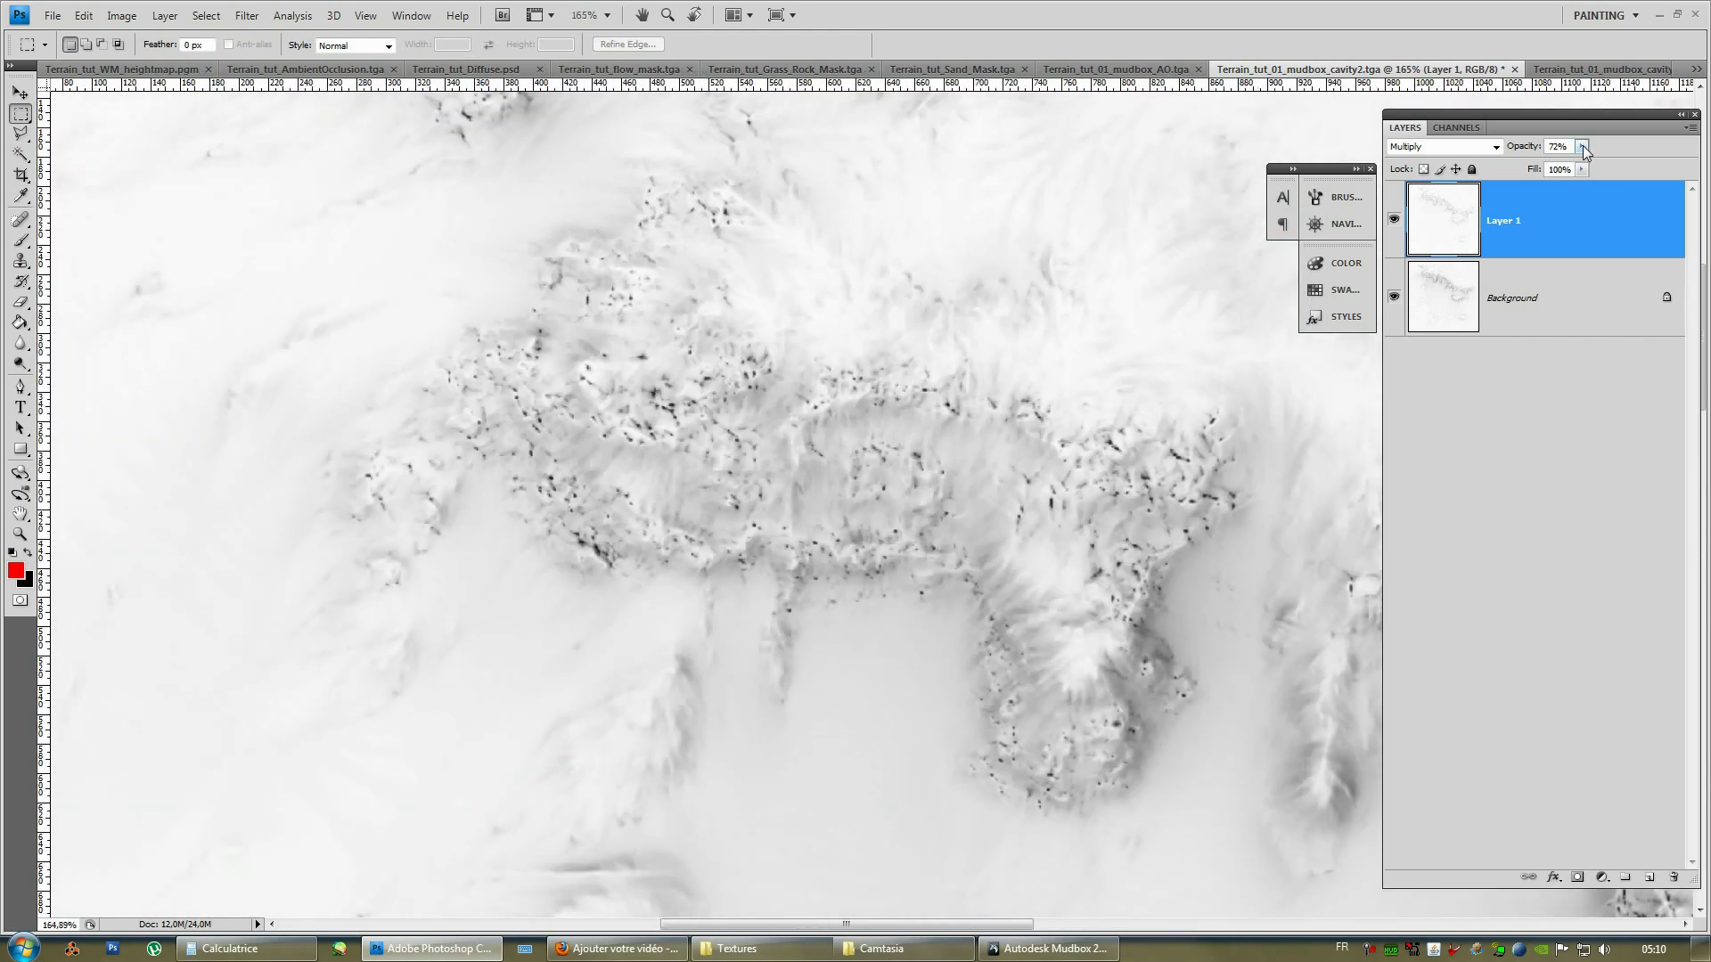
left_click(1582, 146)
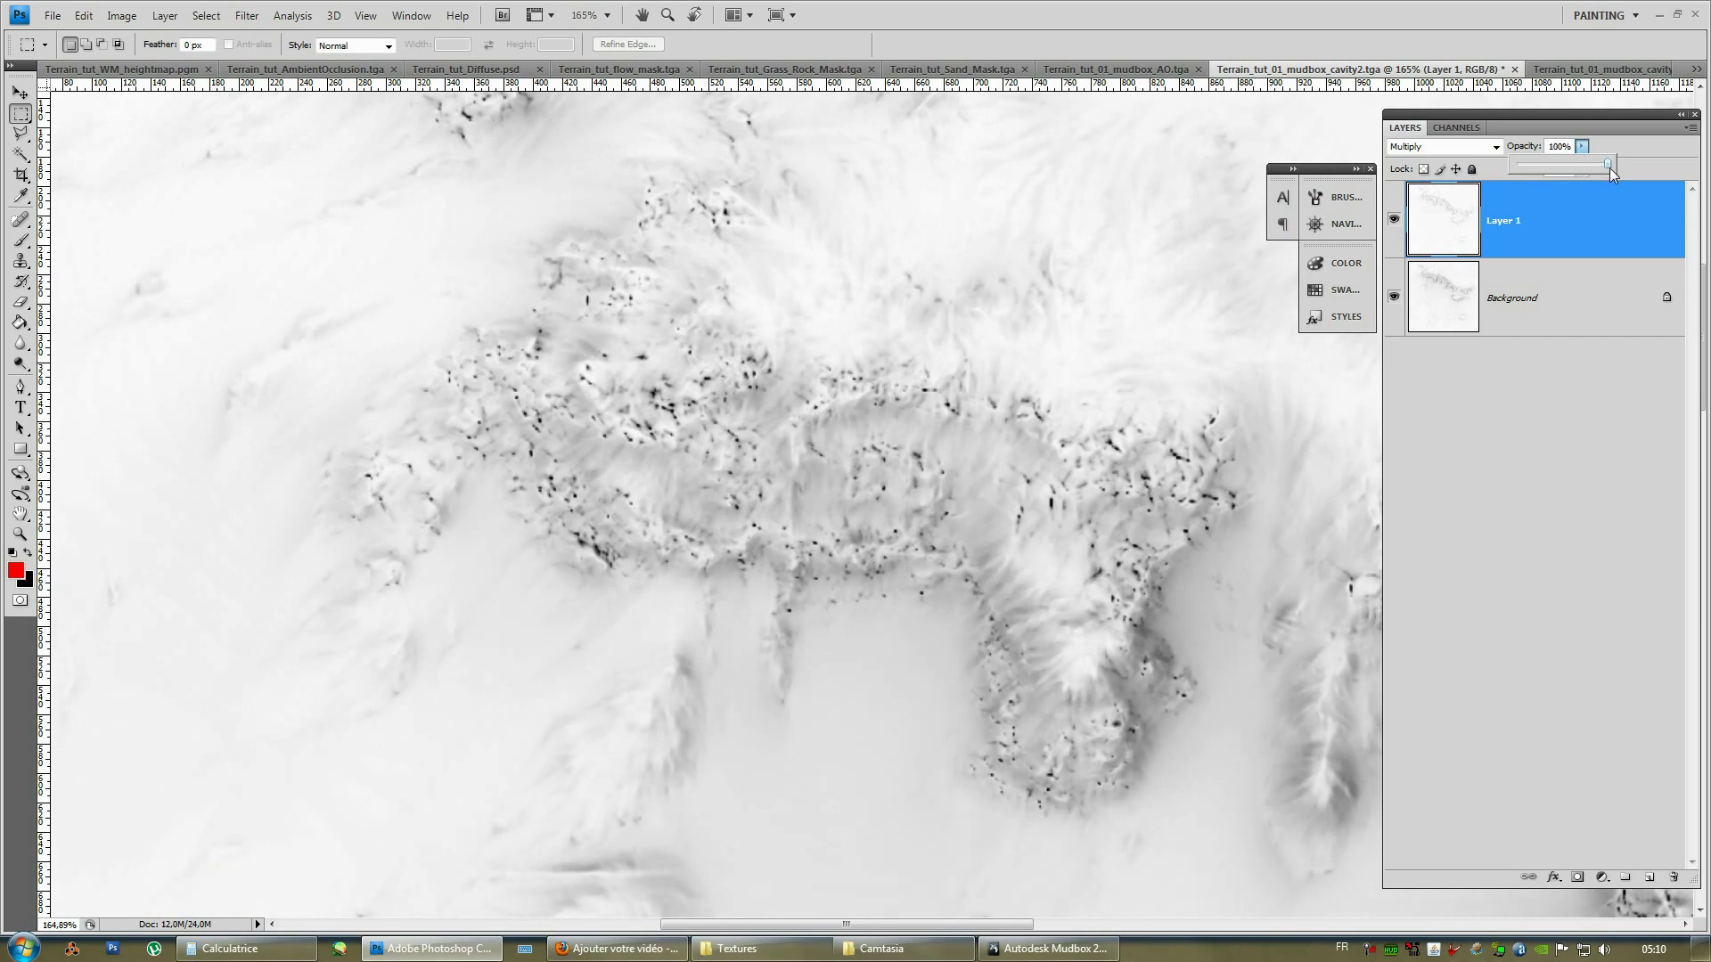
Apply a second Levels to Layer 1 with output black 178 and a lowered midtone gamma.
left_click(122, 15)
mouse_move(107, 61)
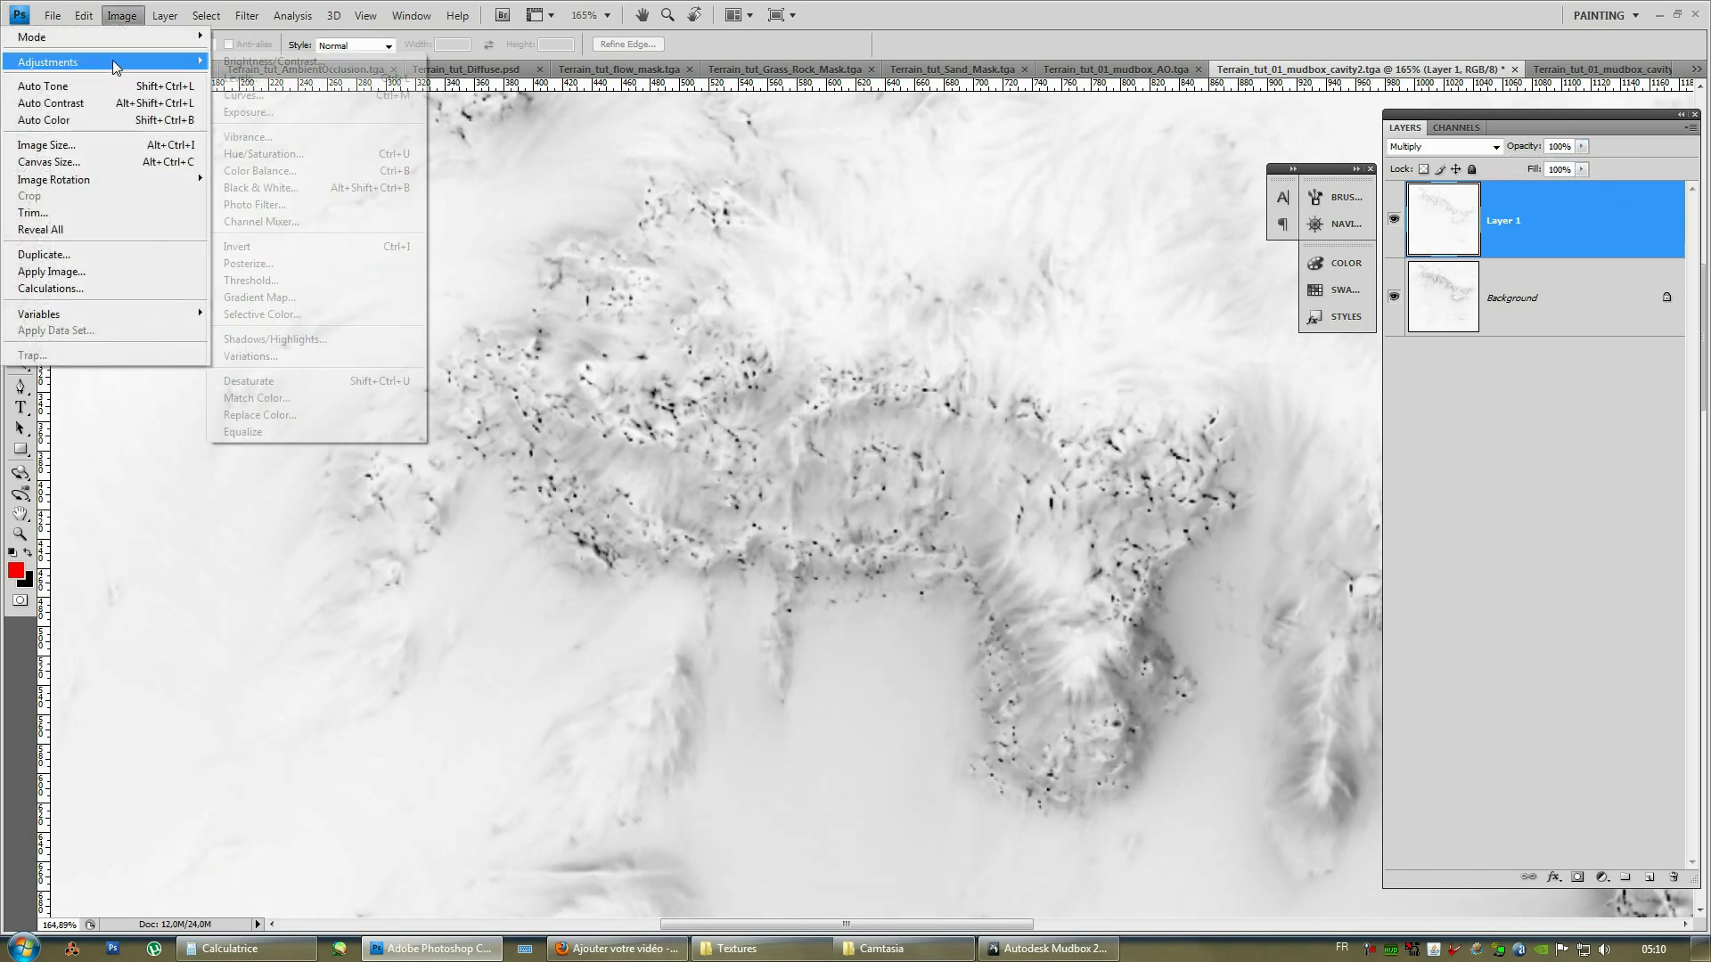
left_click(268, 80)
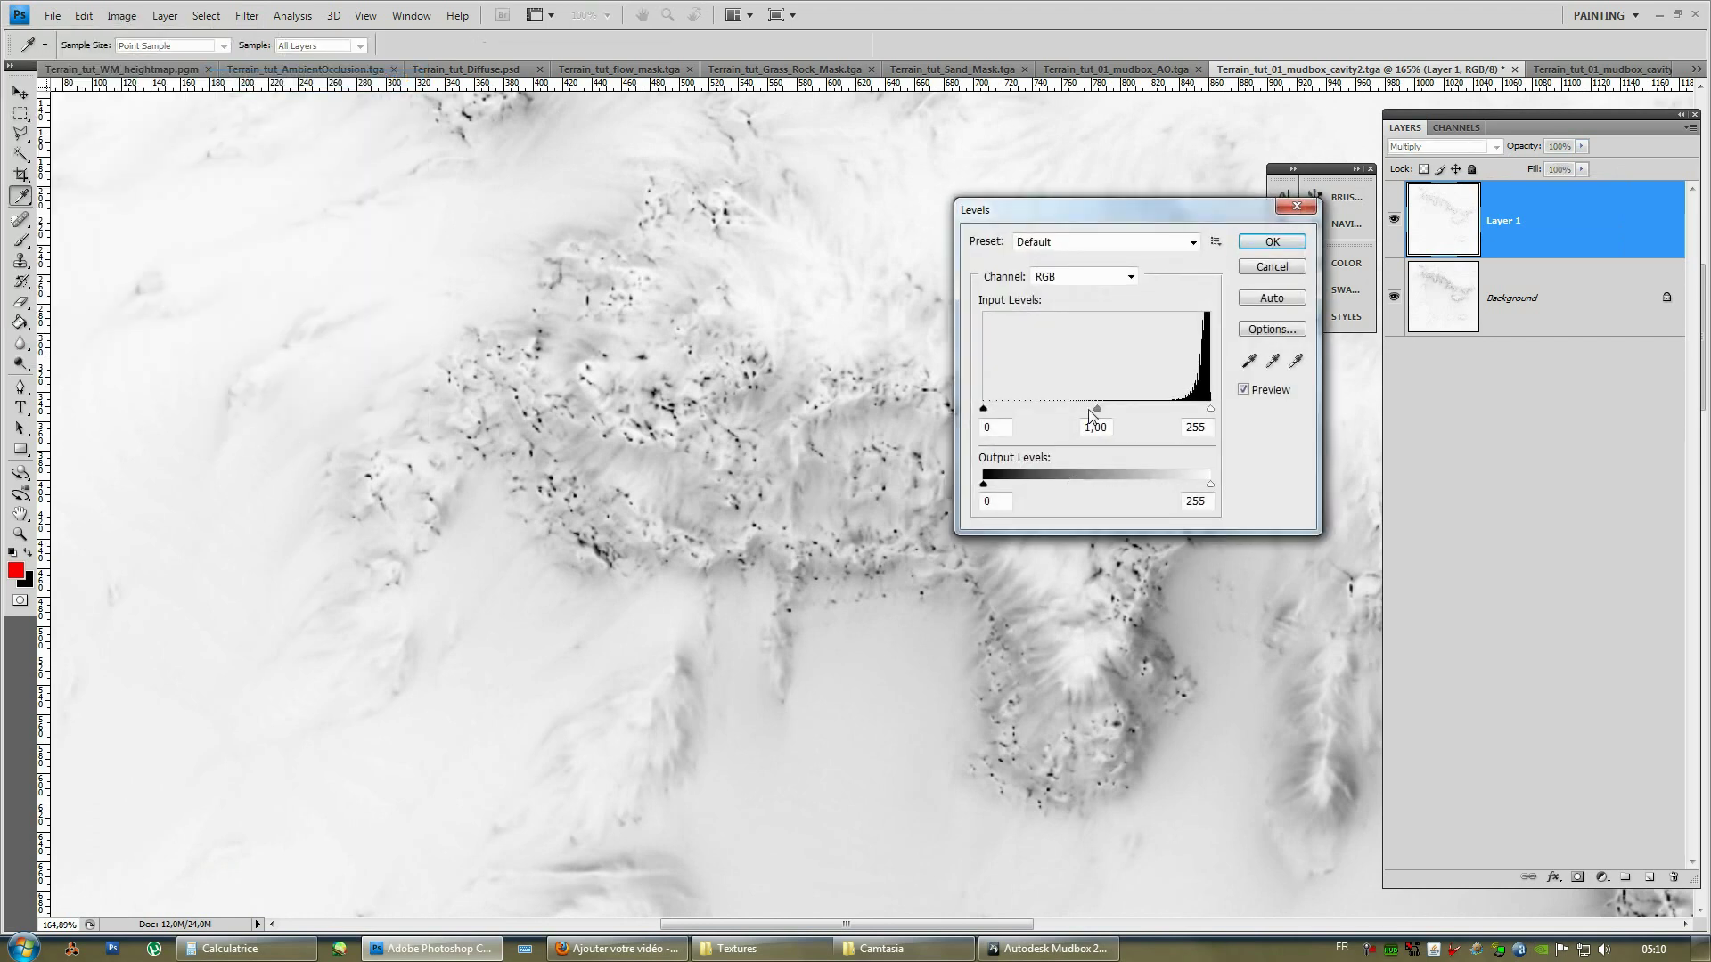
mouse_move(983, 409)
left_mouse_down()
mouse_move(1014, 411)
mouse_move(984, 409)
left_mouse_up()
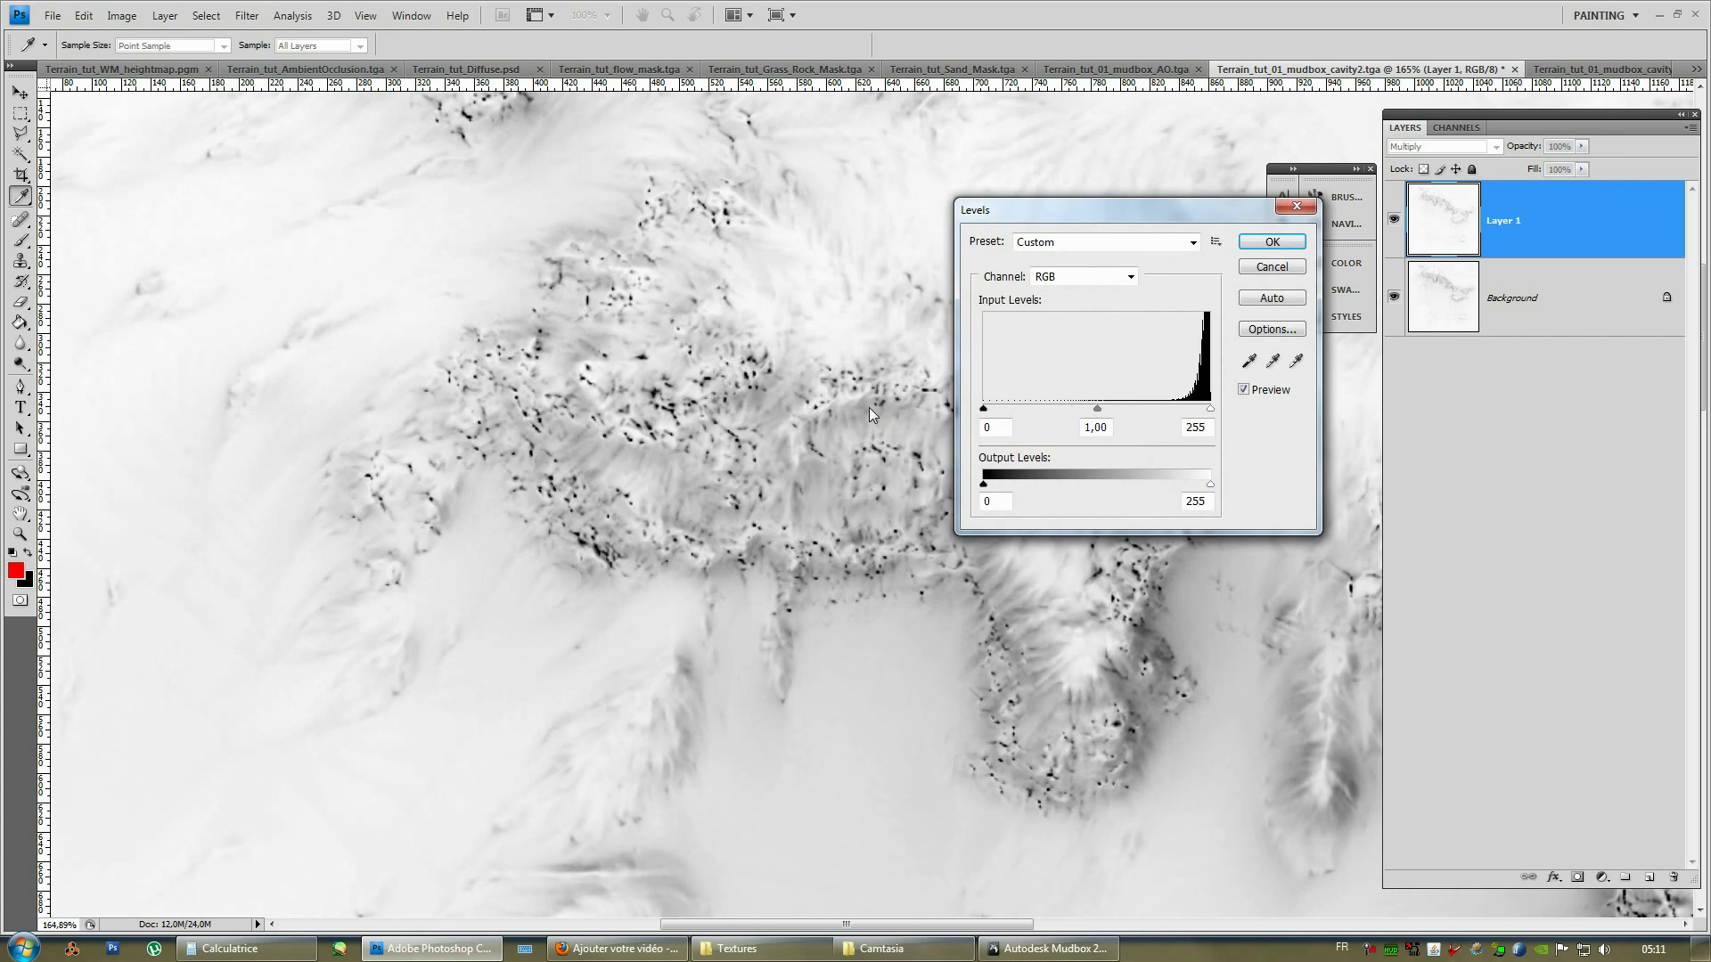
left_click_drag(1097, 410, 1025, 411)
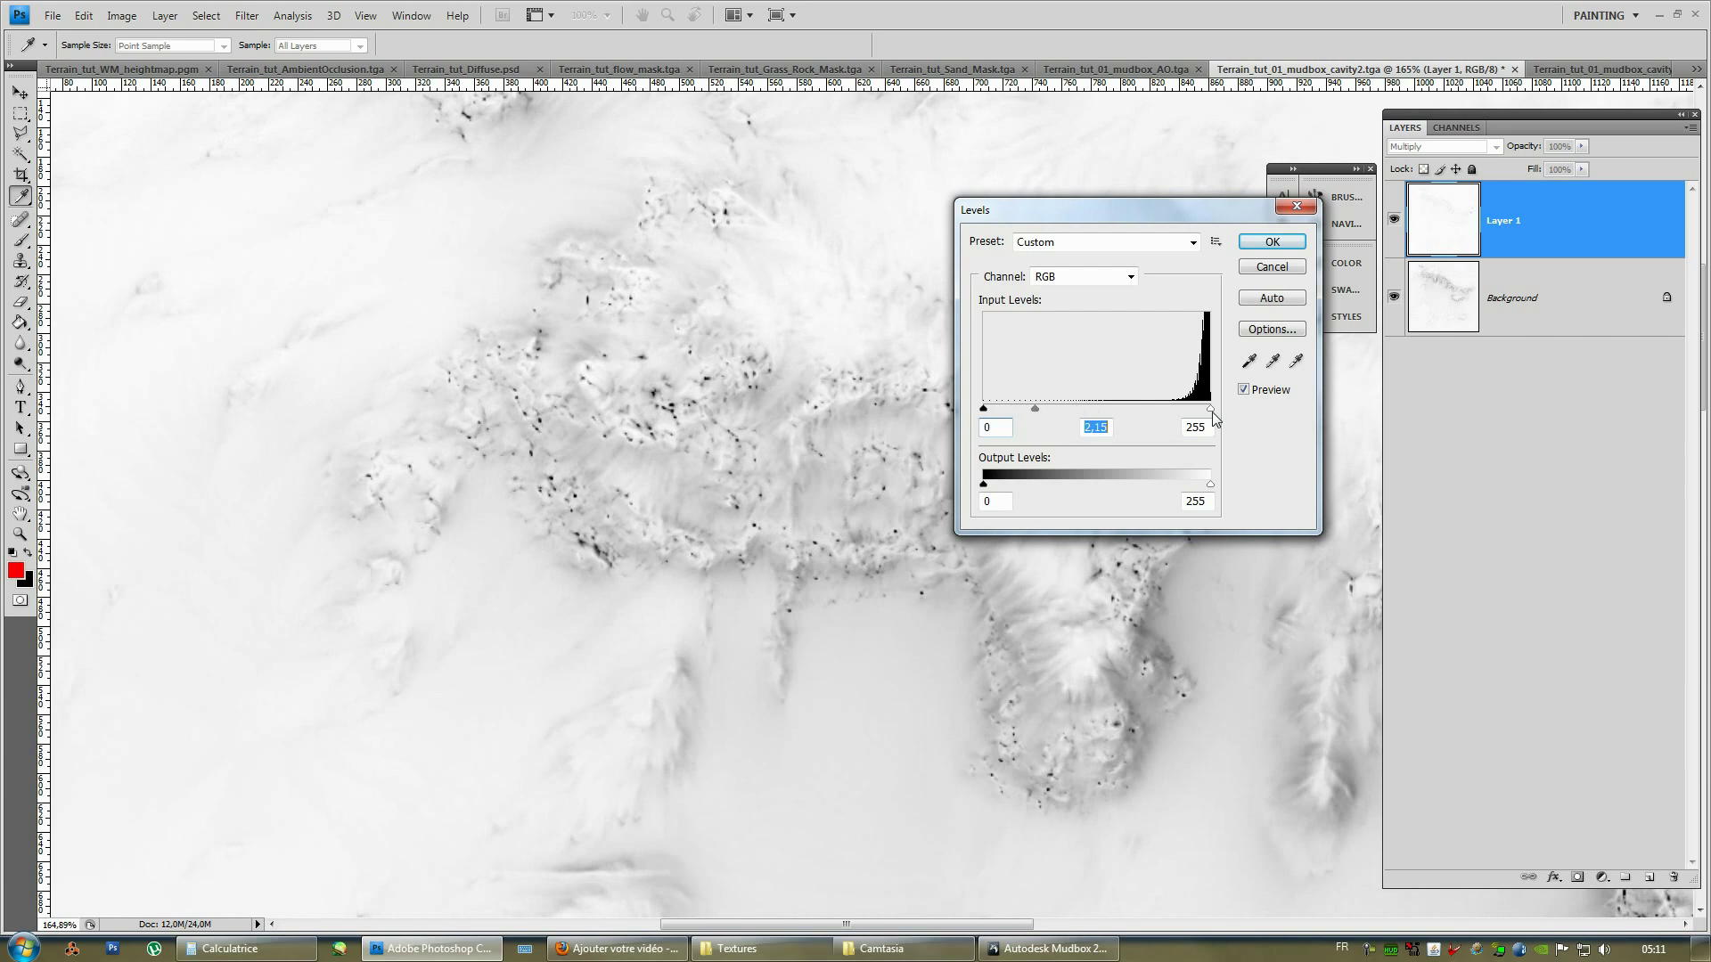
mouse_move(1211, 410)
left_mouse_down()
mouse_move(1171, 409)
mouse_move(1209, 410)
left_mouse_up()
left_click_drag(1034, 409, 1099, 412)
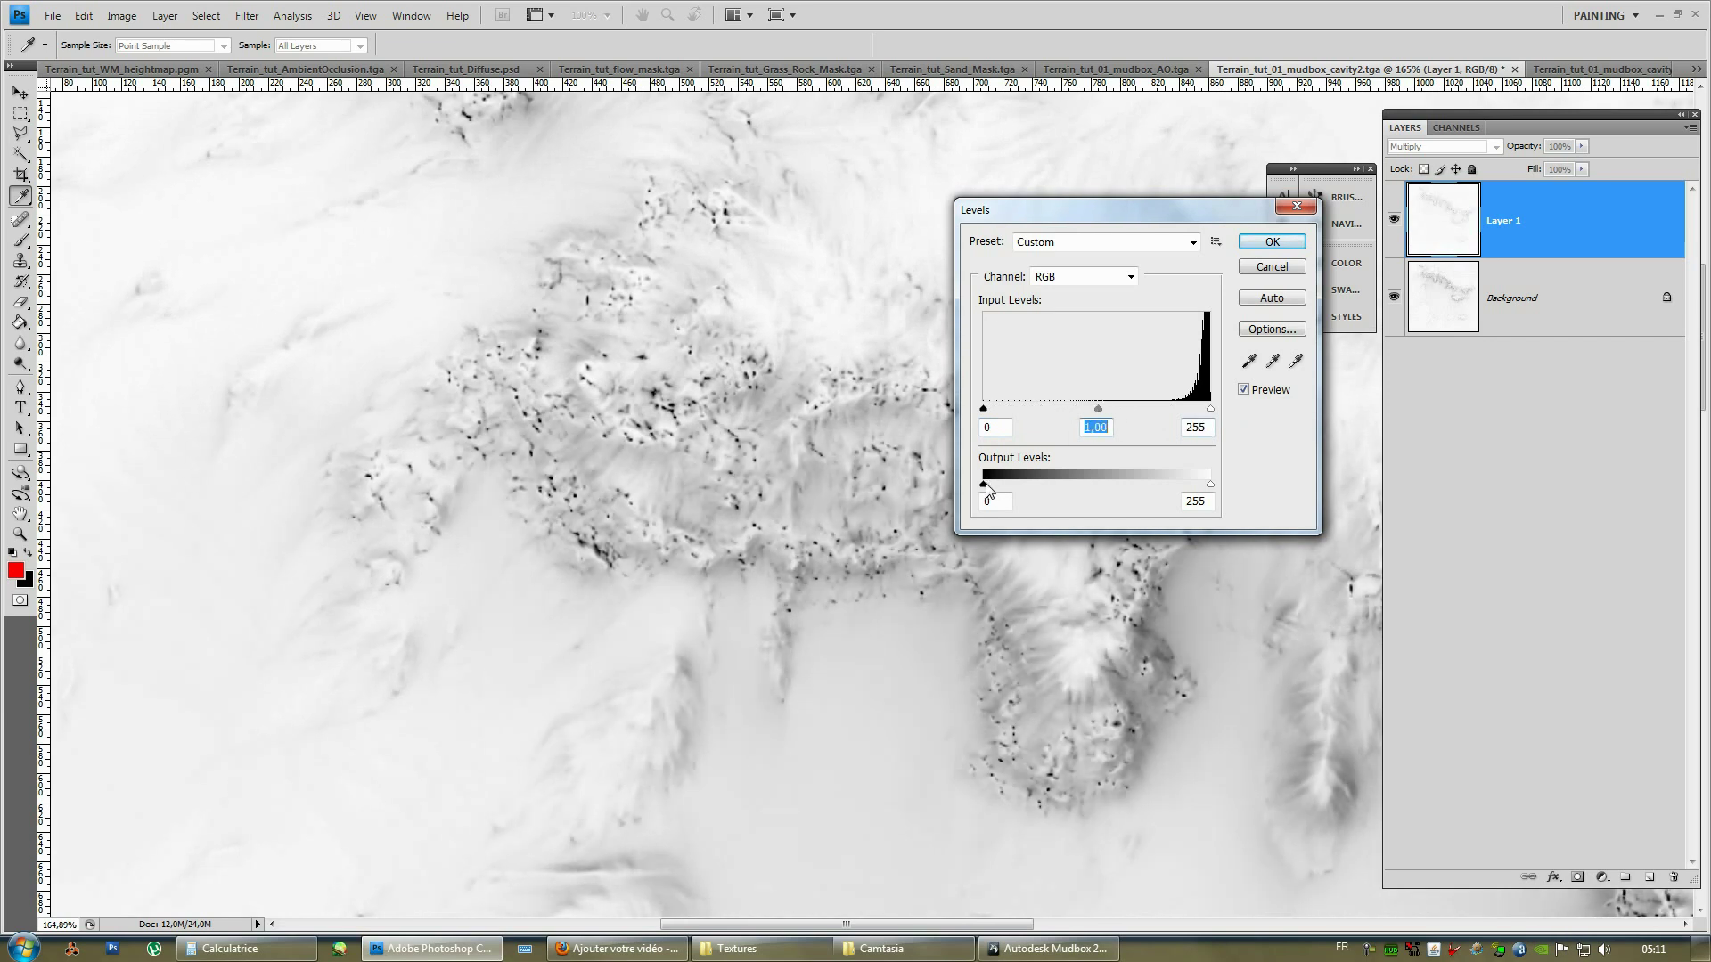
left_click_drag(984, 484, 1142, 486)
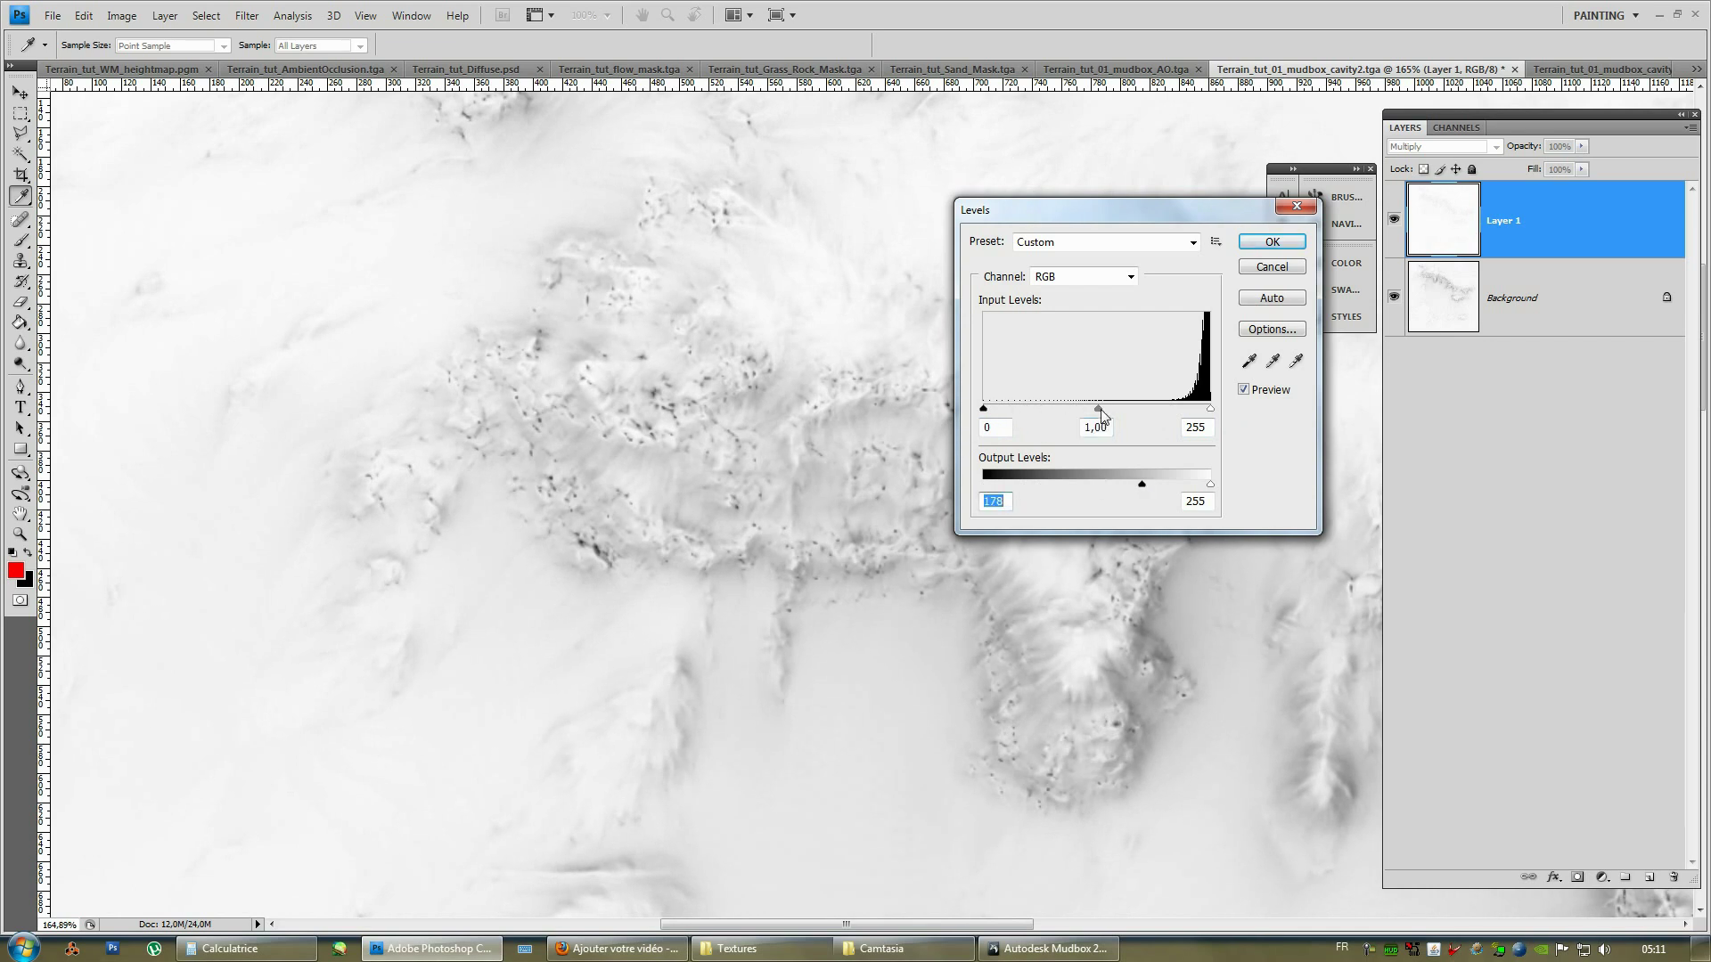
mouse_move(1154, 419)
left_mouse_down()
mouse_move(1210, 419)
mouse_move(998, 415)
mouse_move(1213, 417)
mouse_move(1152, 408)
left_mouse_up()
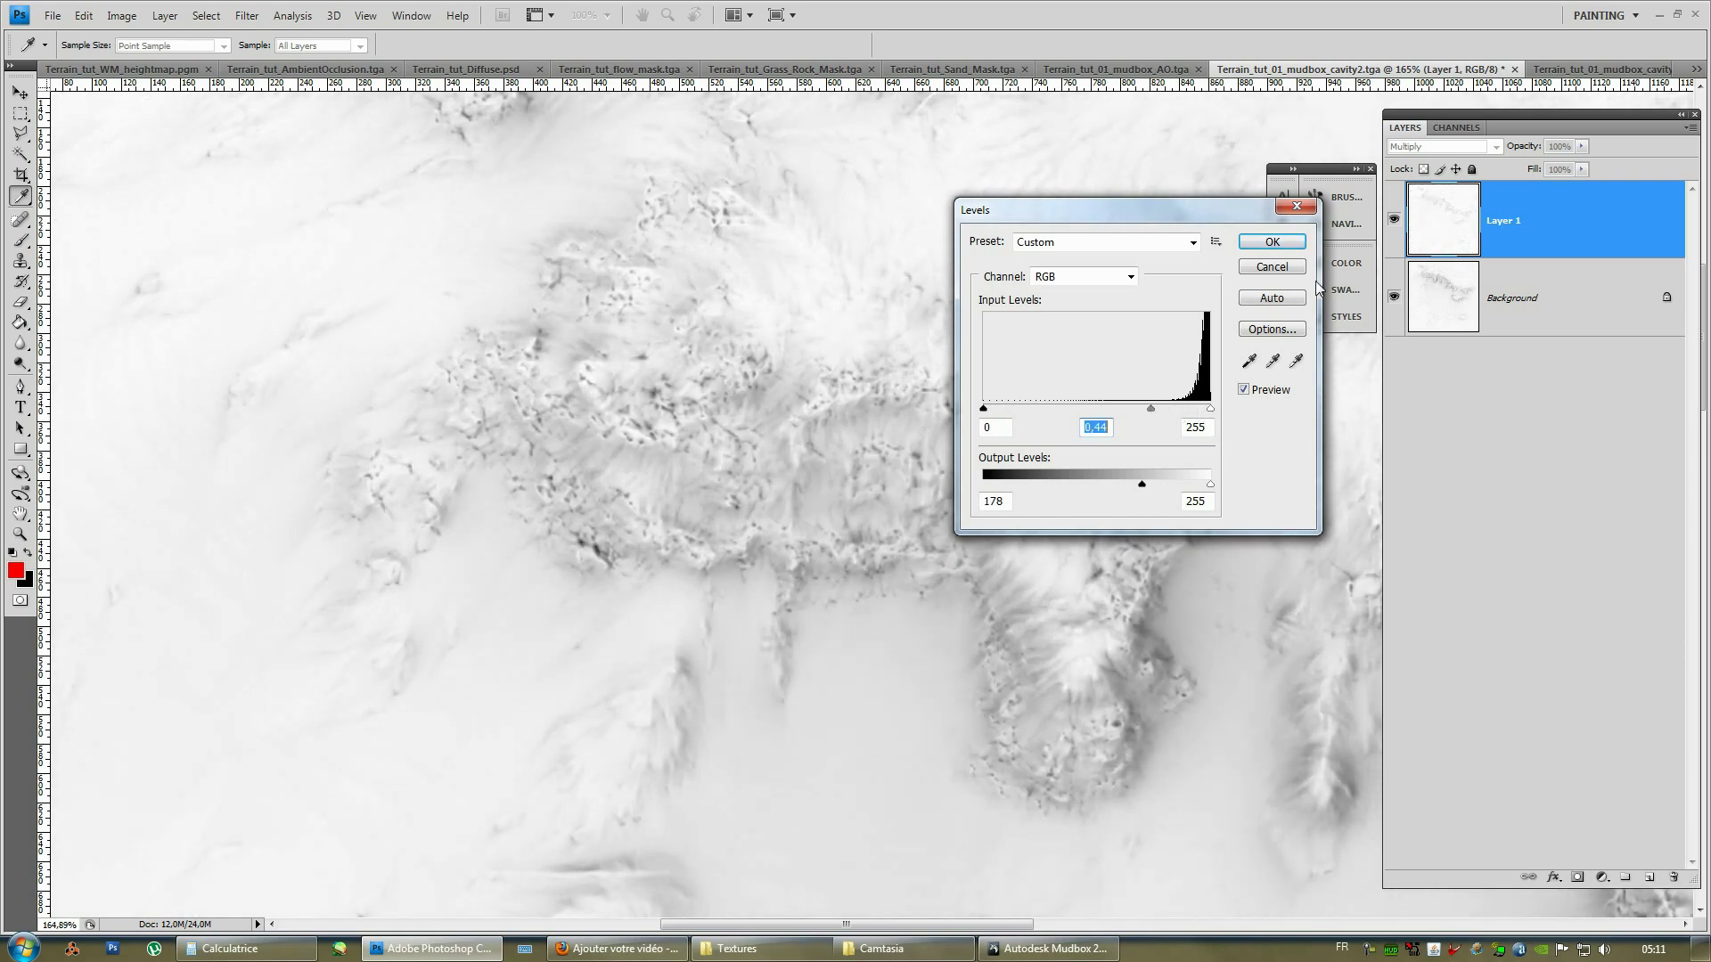
left_click(1277, 244)
Toggle Layer 1's visibility repeatedly to compare the cavity shading against the Background.
scroll(624, 412, "down", 5)
scroll(624, 411, "down", 3, "alt")
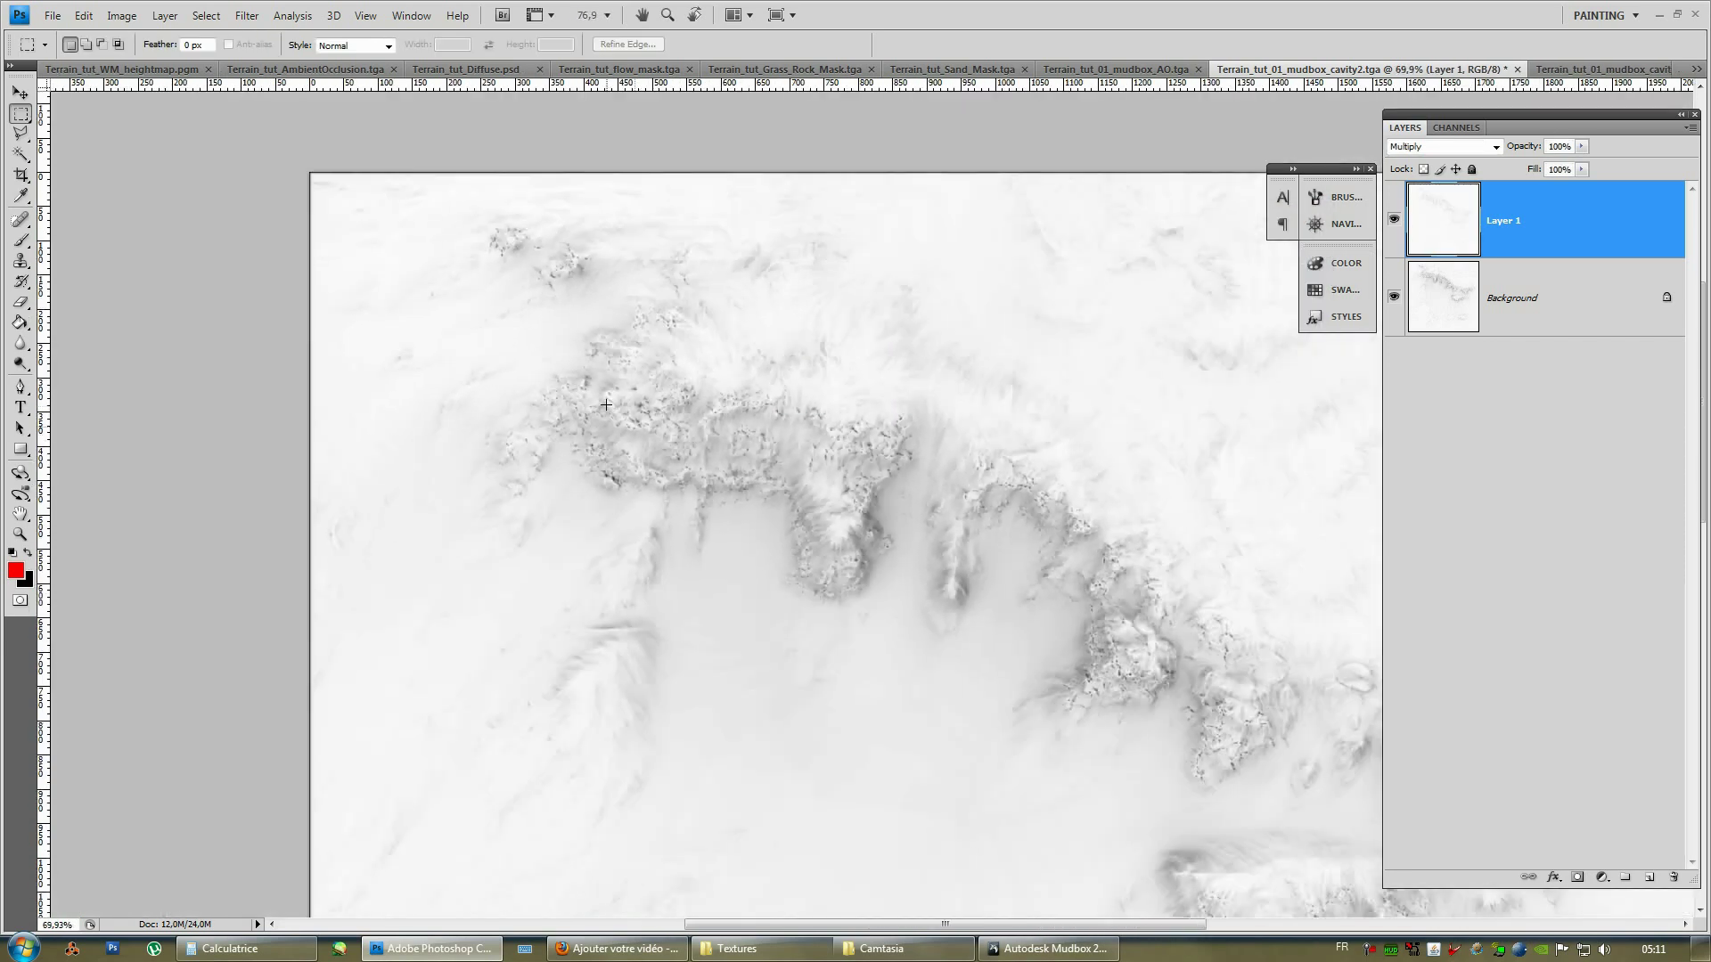
scroll(1114, 695, "up", 6, "alt")
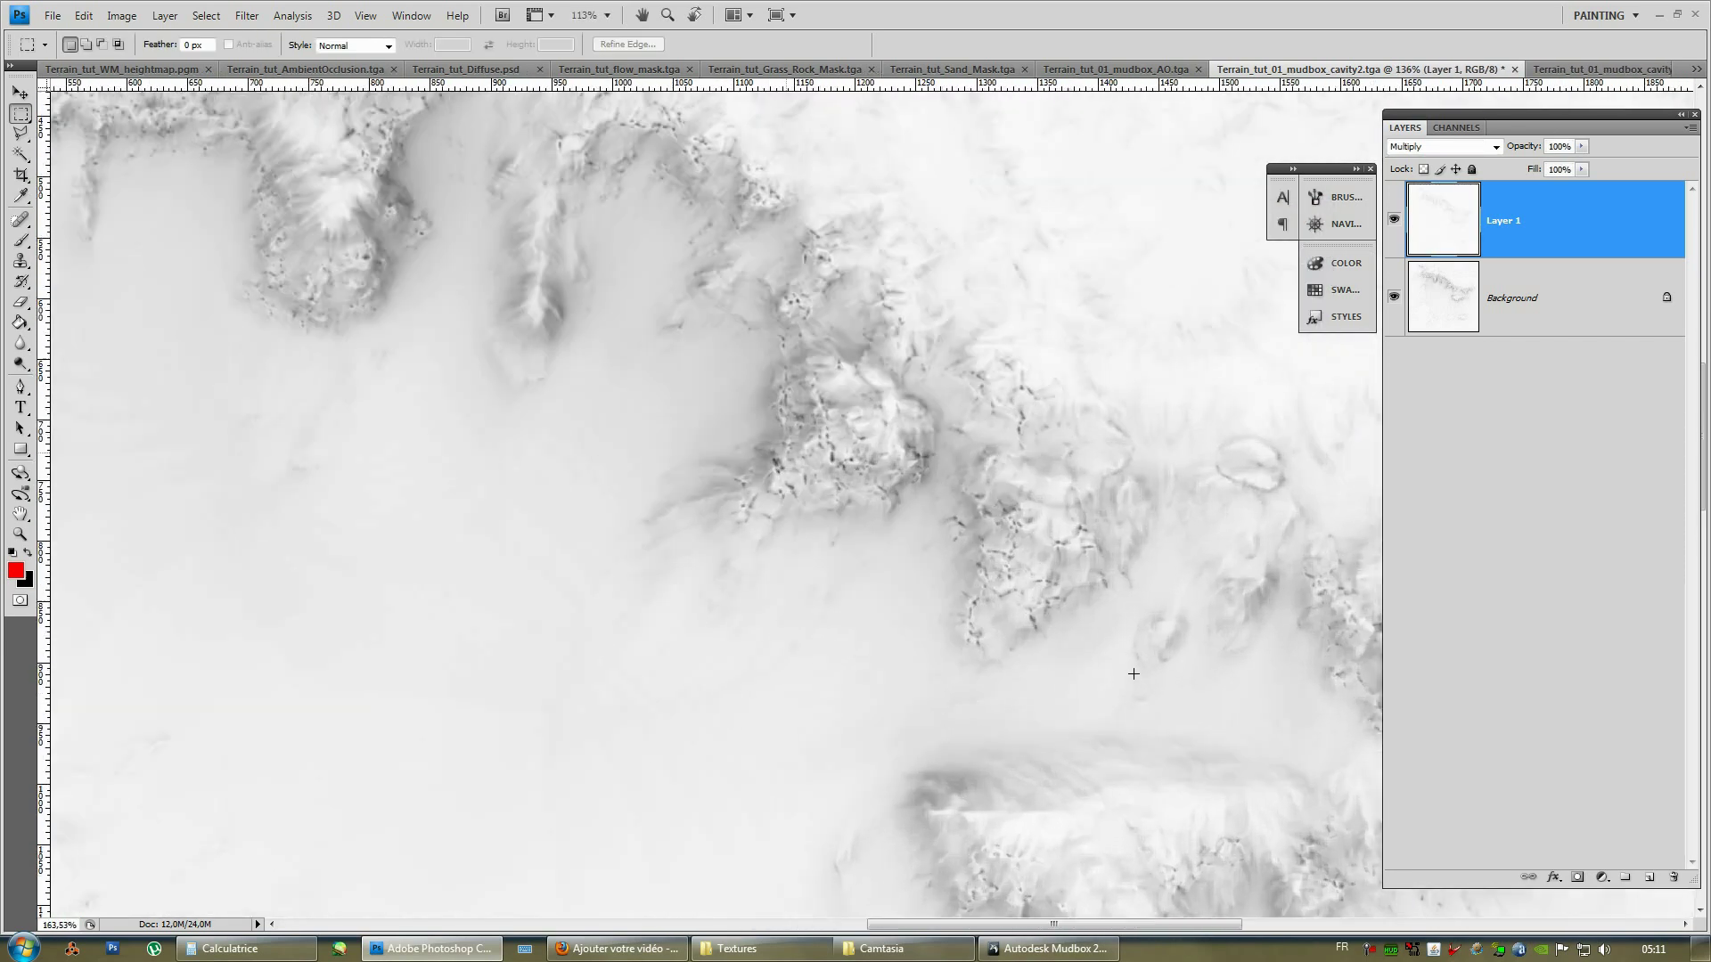
scroll(919, 486, "down", 6, "alt")
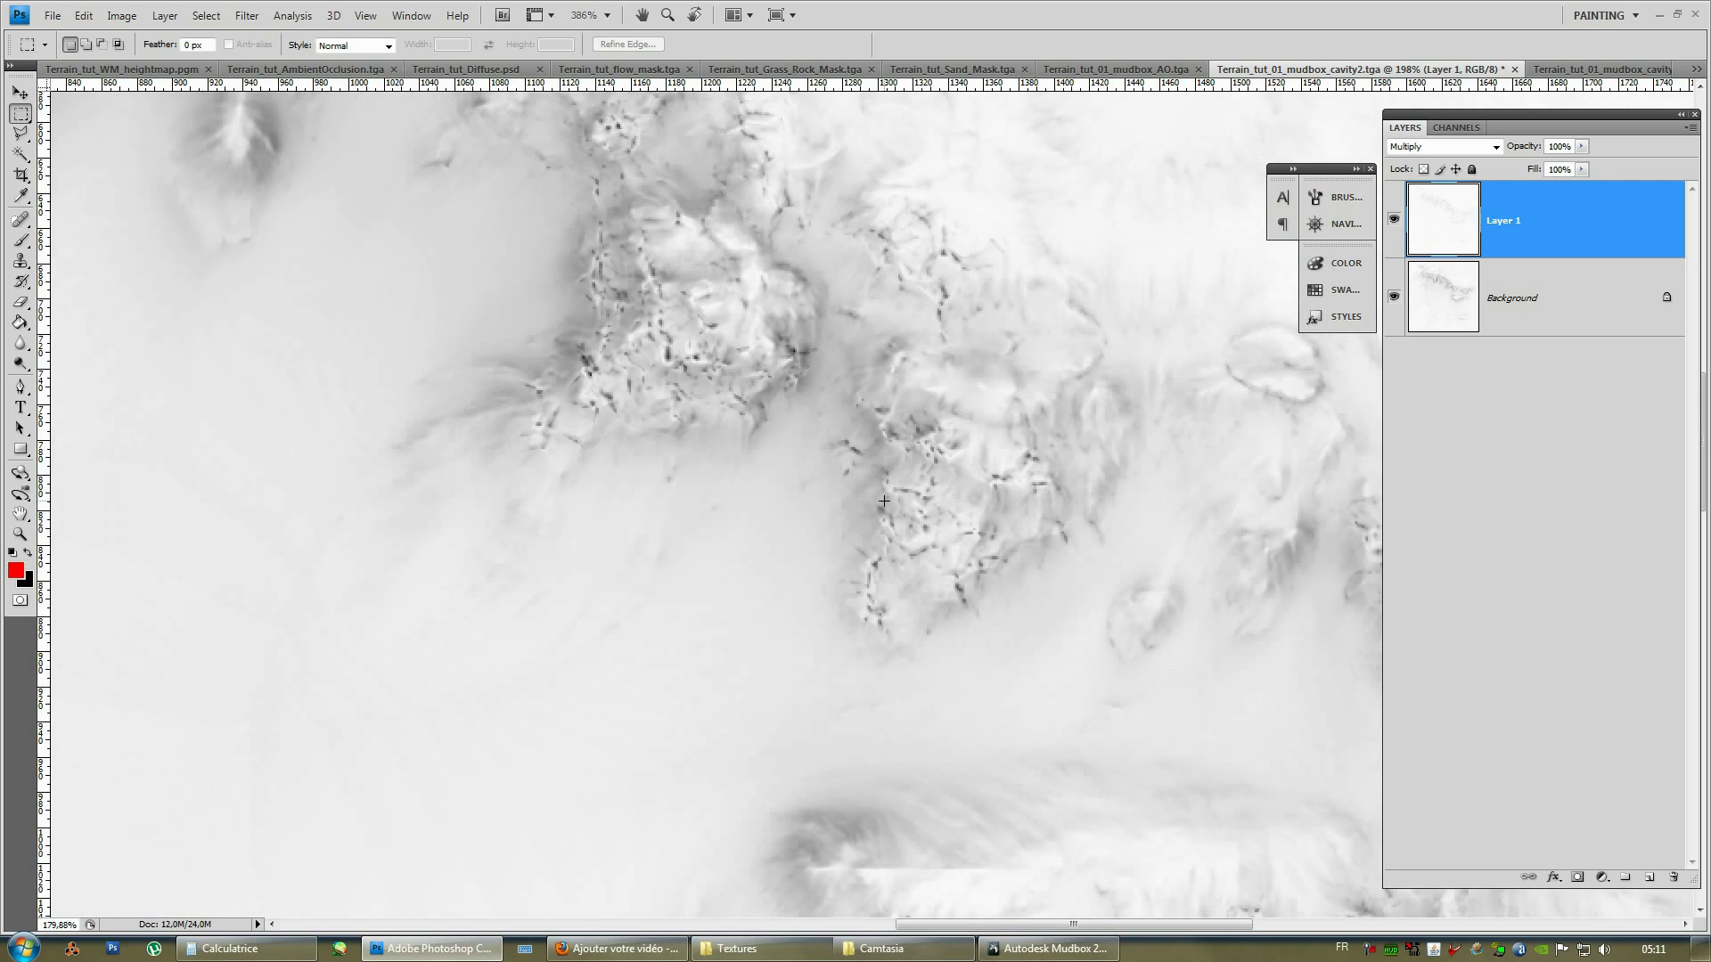
scroll(784, 473, "down", 1, "alt")
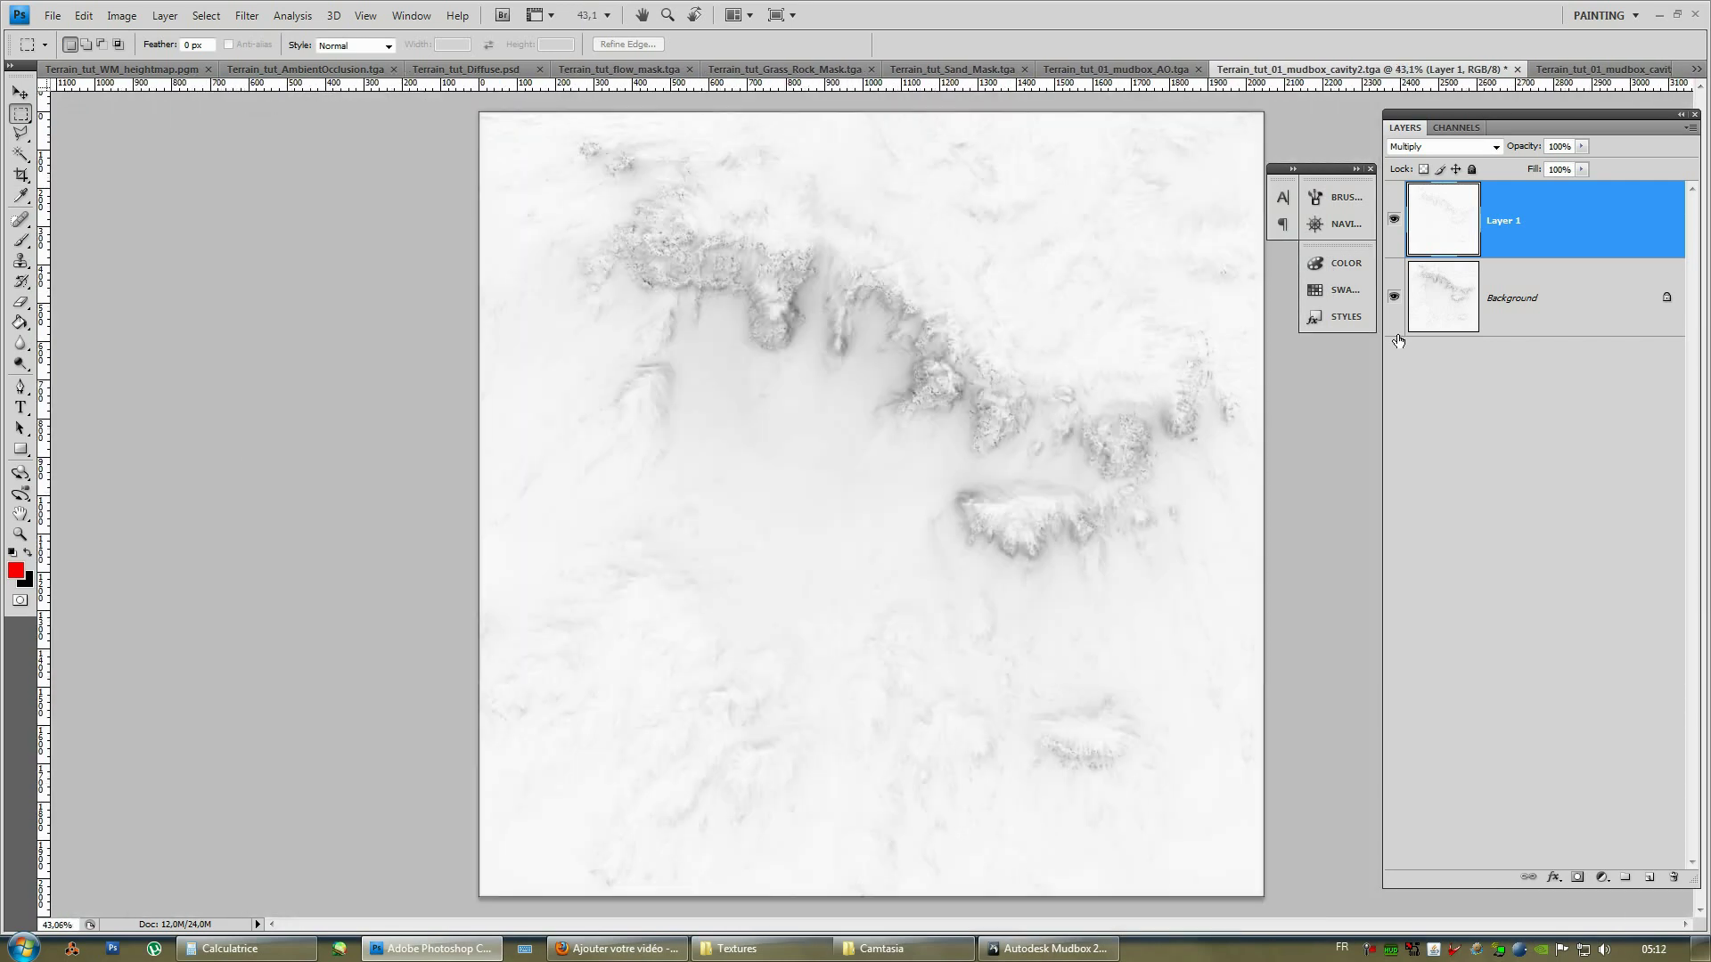
scroll(914, 422, "up", 4, "alt")
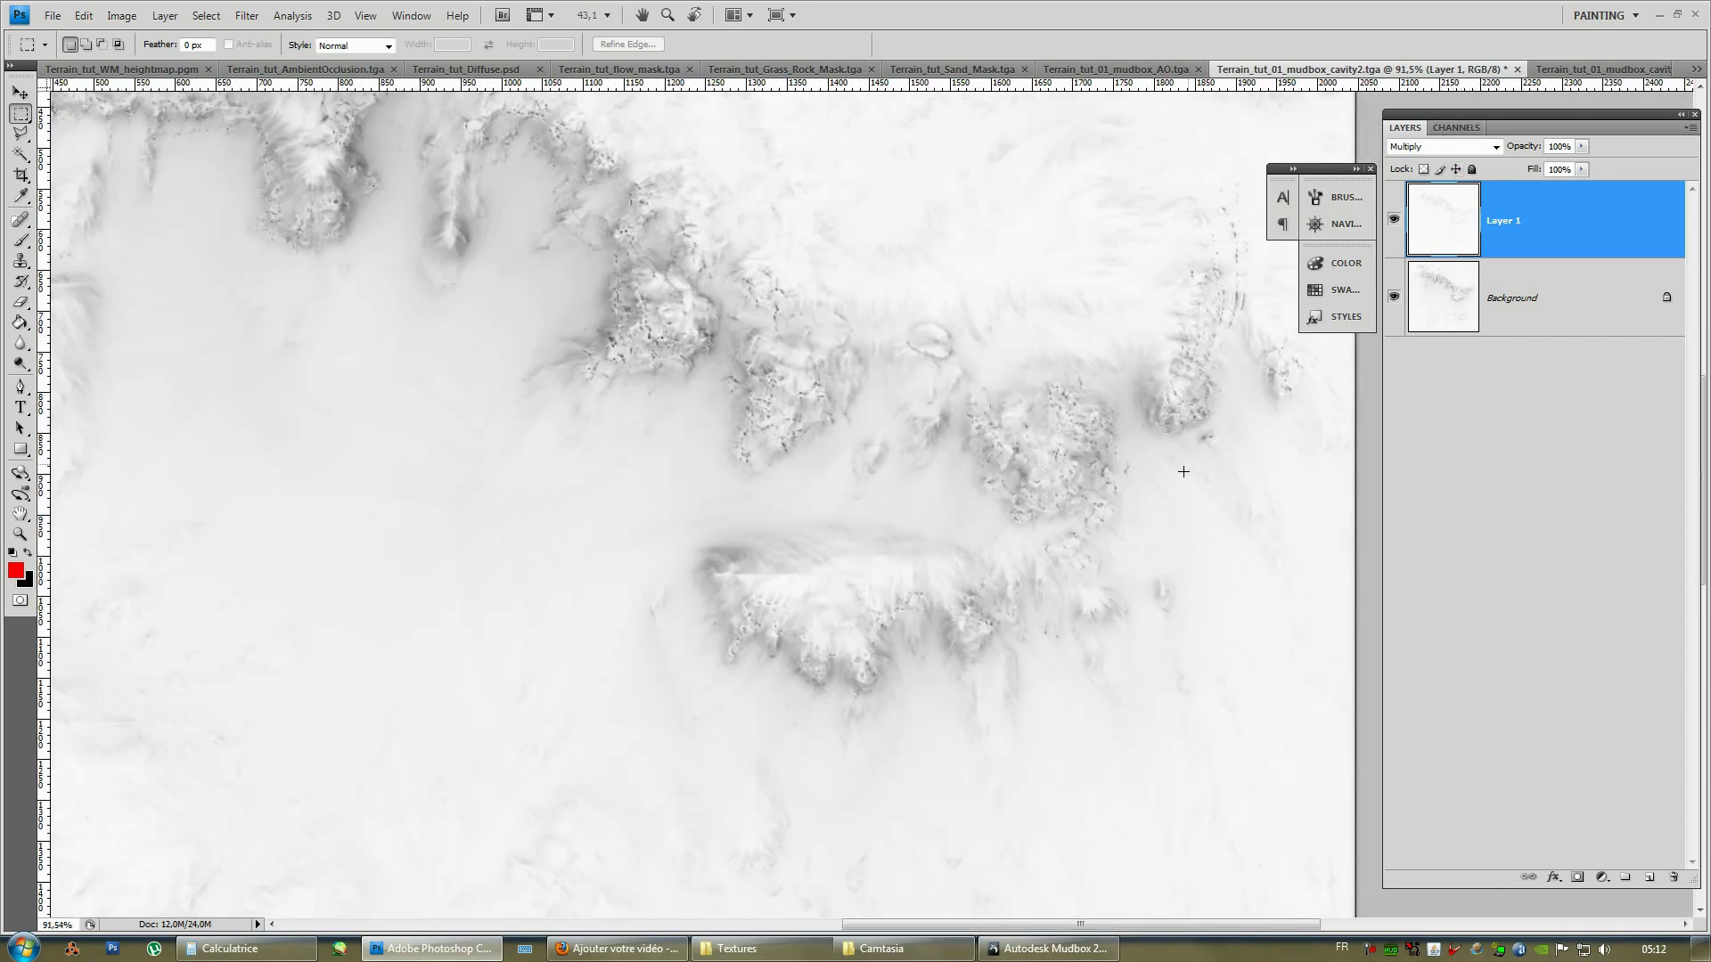
scroll(704, 630, "down", 6, "alt")
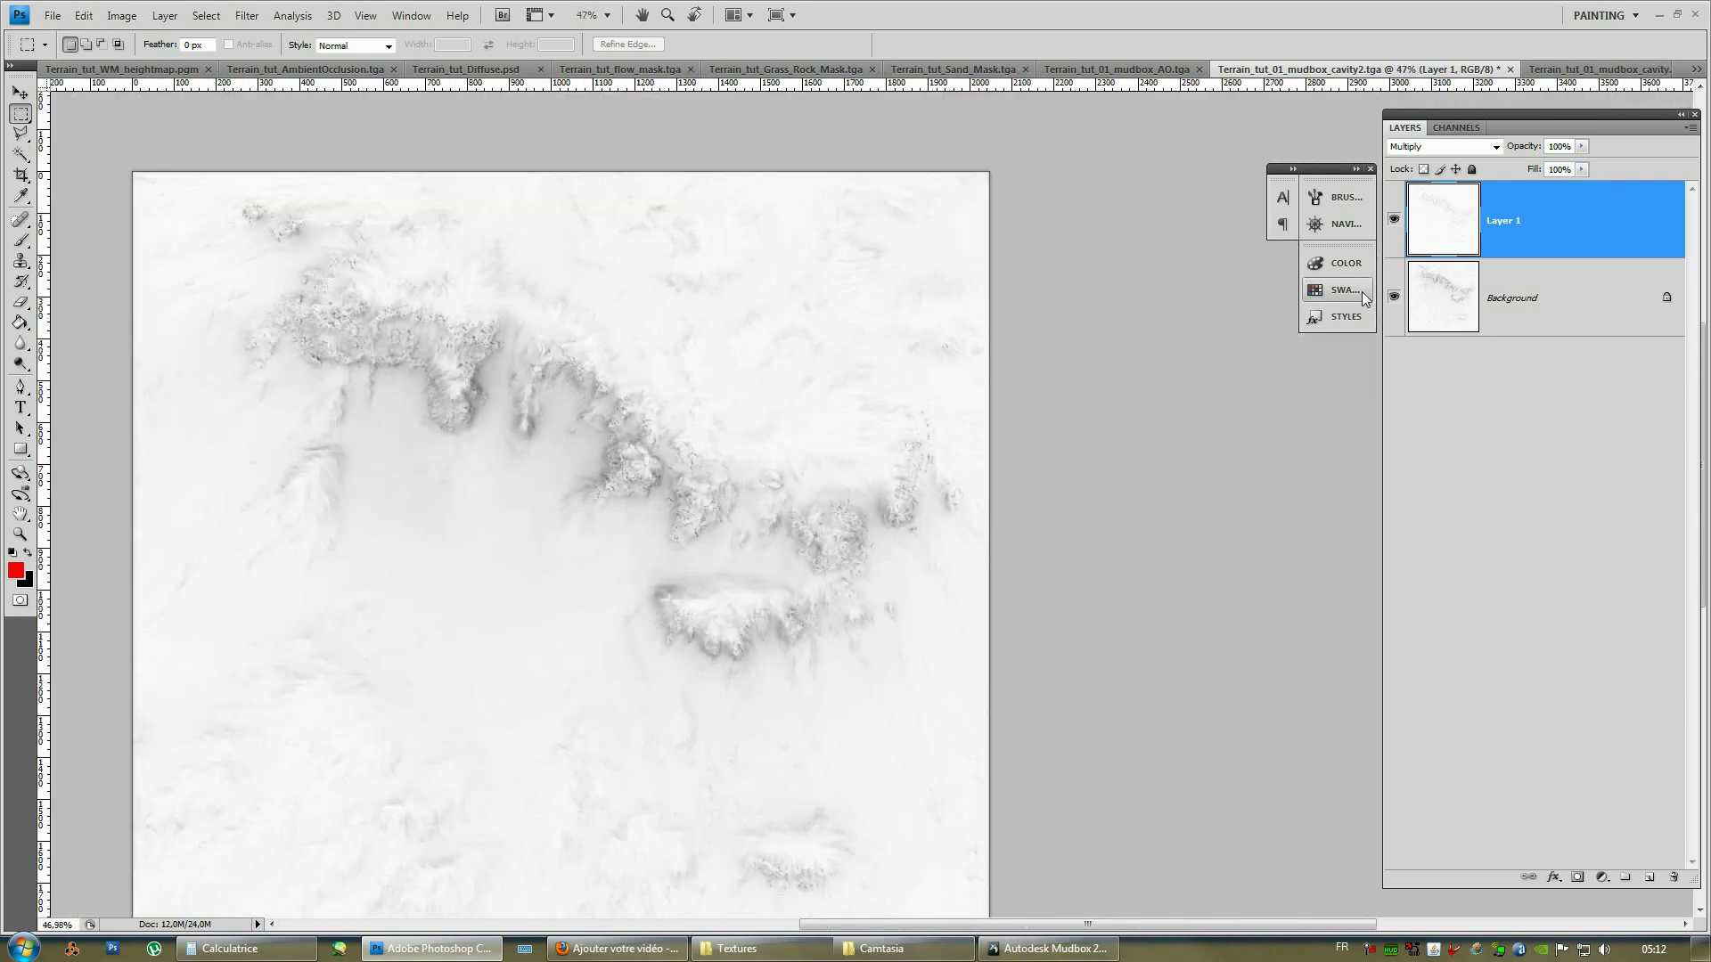
left_click(1394, 220)
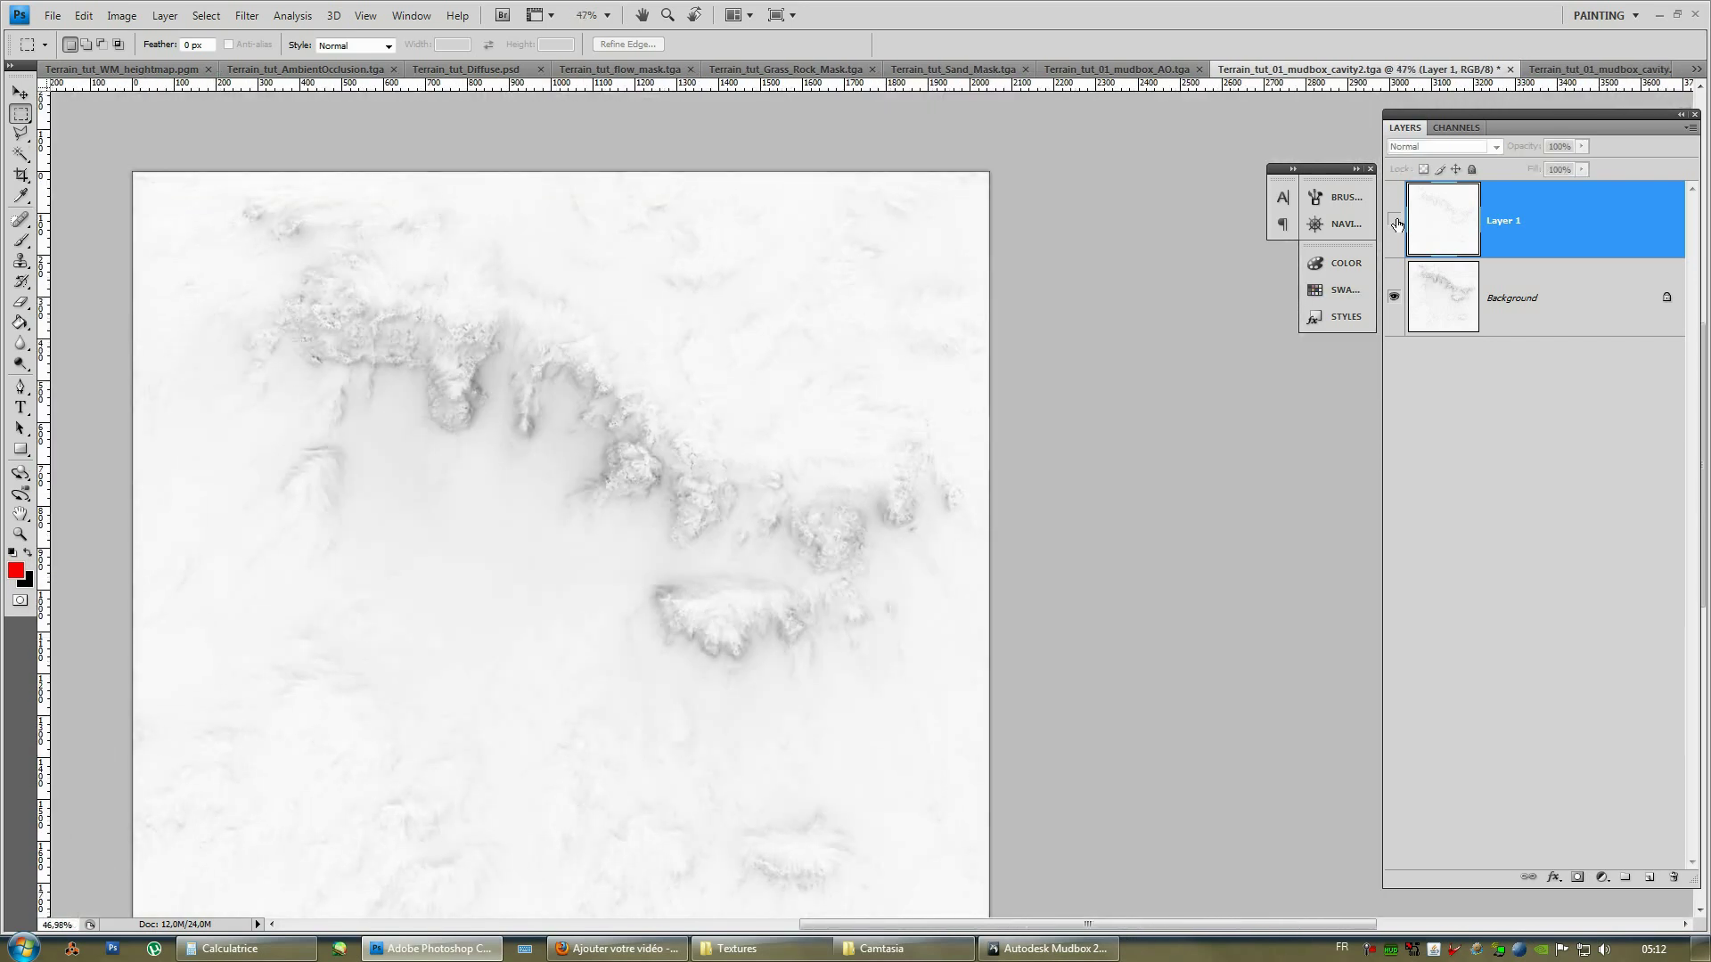
left_click(1394, 220)
left_click(1394, 221)
left_click(1394, 220)
scroll(668, 515, "up", 6, "alt")
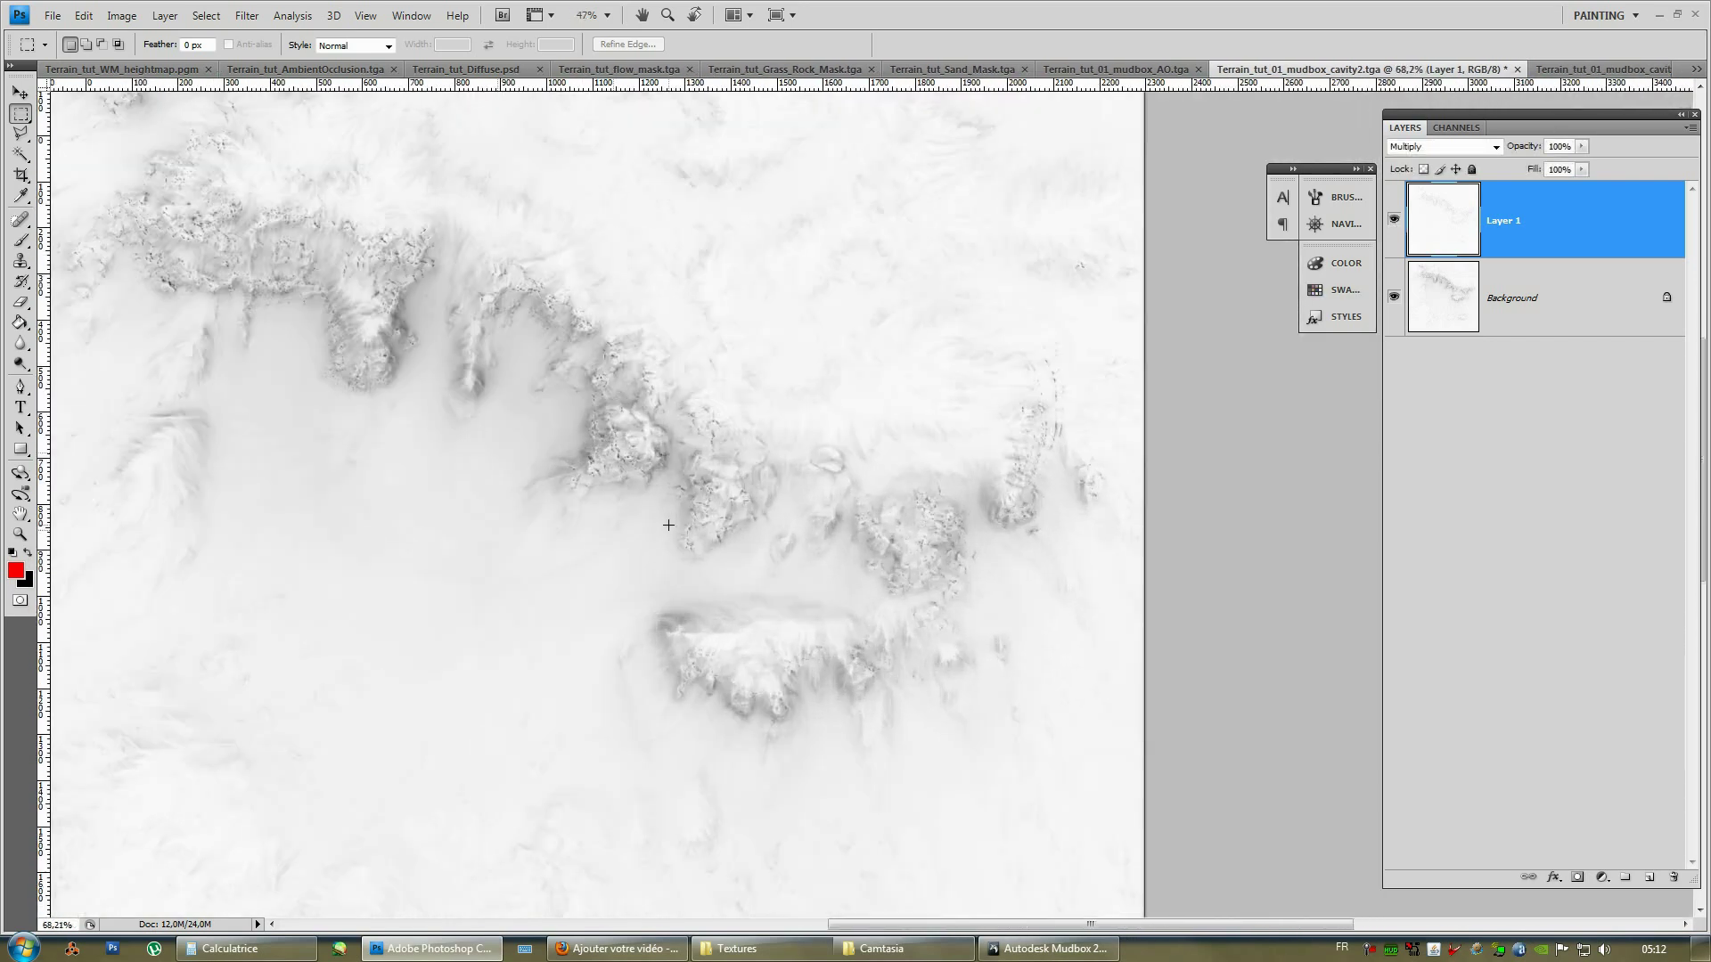
left_click(1394, 220)
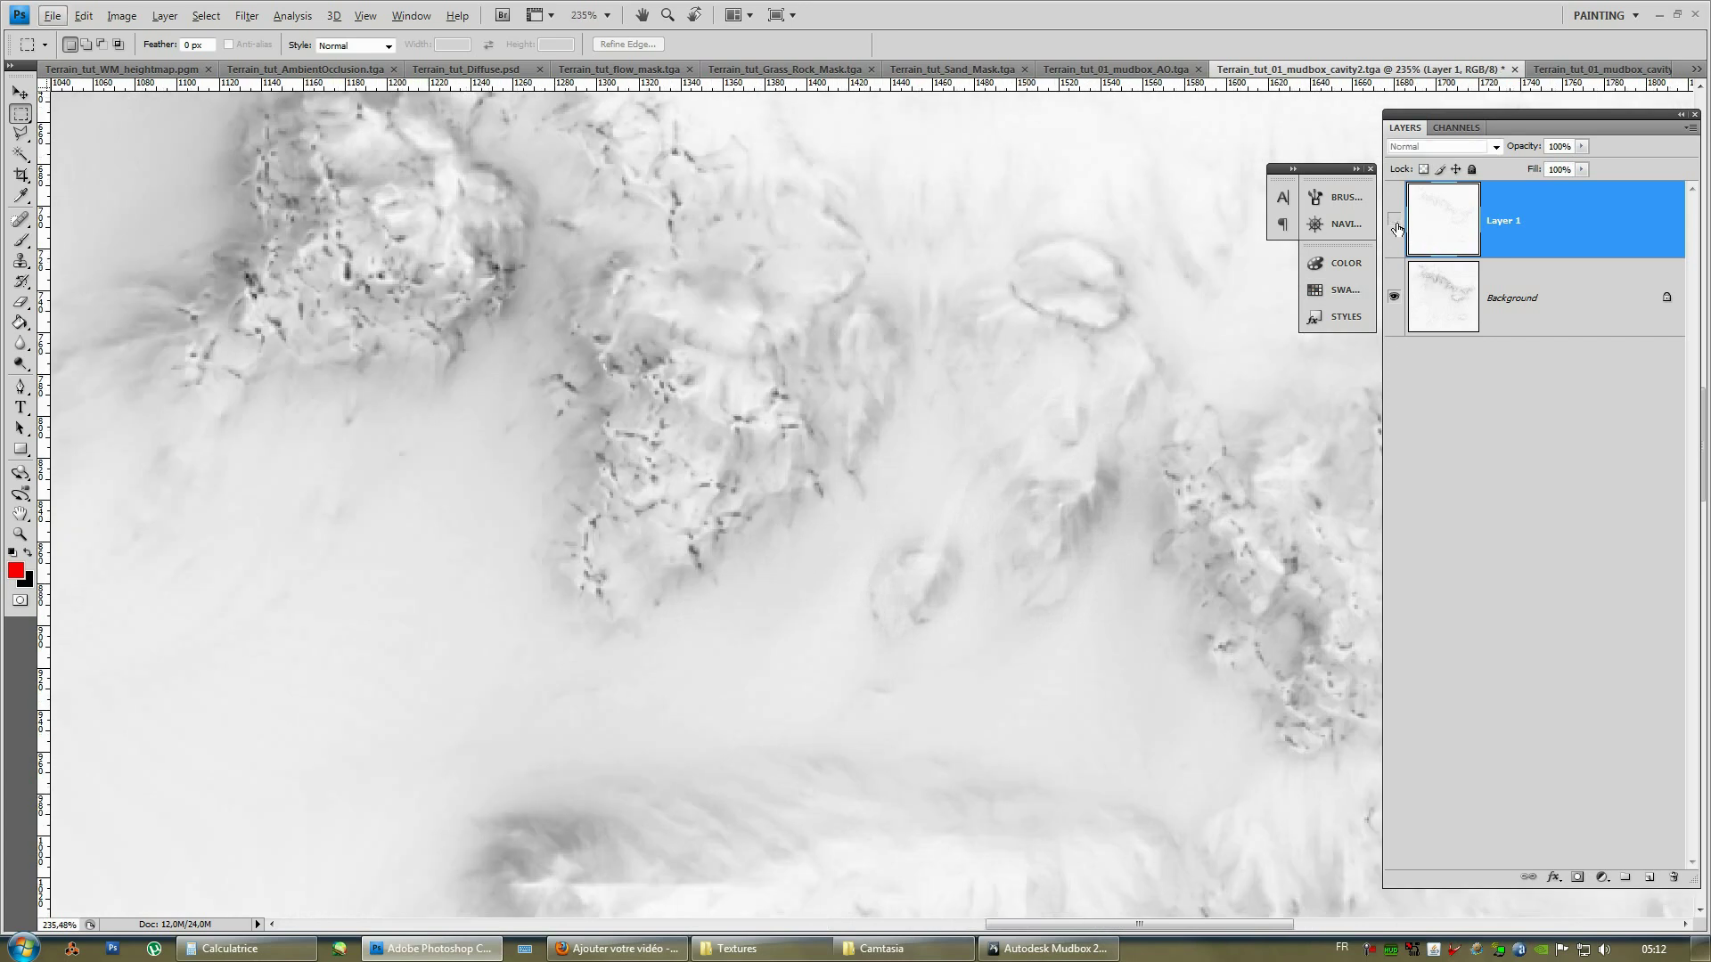
left_click(1395, 220)
left_click(1395, 223)
left_click(1394, 223)
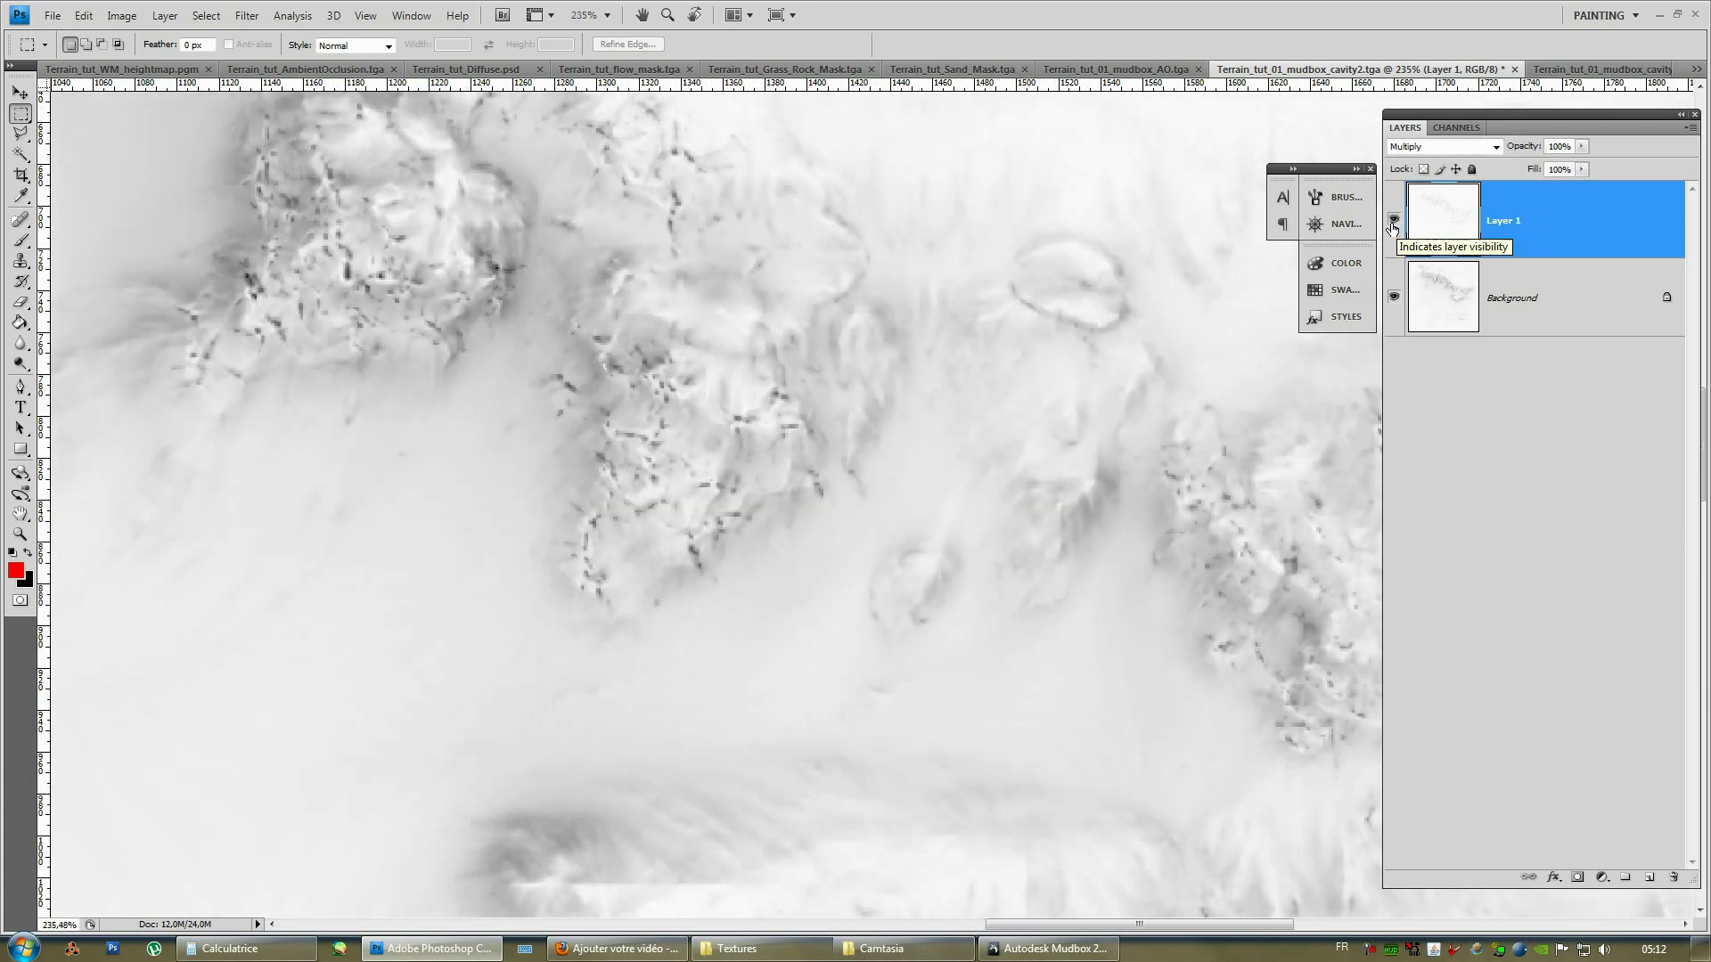
left_click(1394, 223)
left_click(1394, 223)
Hide and reshow Layer 1 and the Background to check each layer on its own.
scroll(891, 385, "down", 6, "alt")
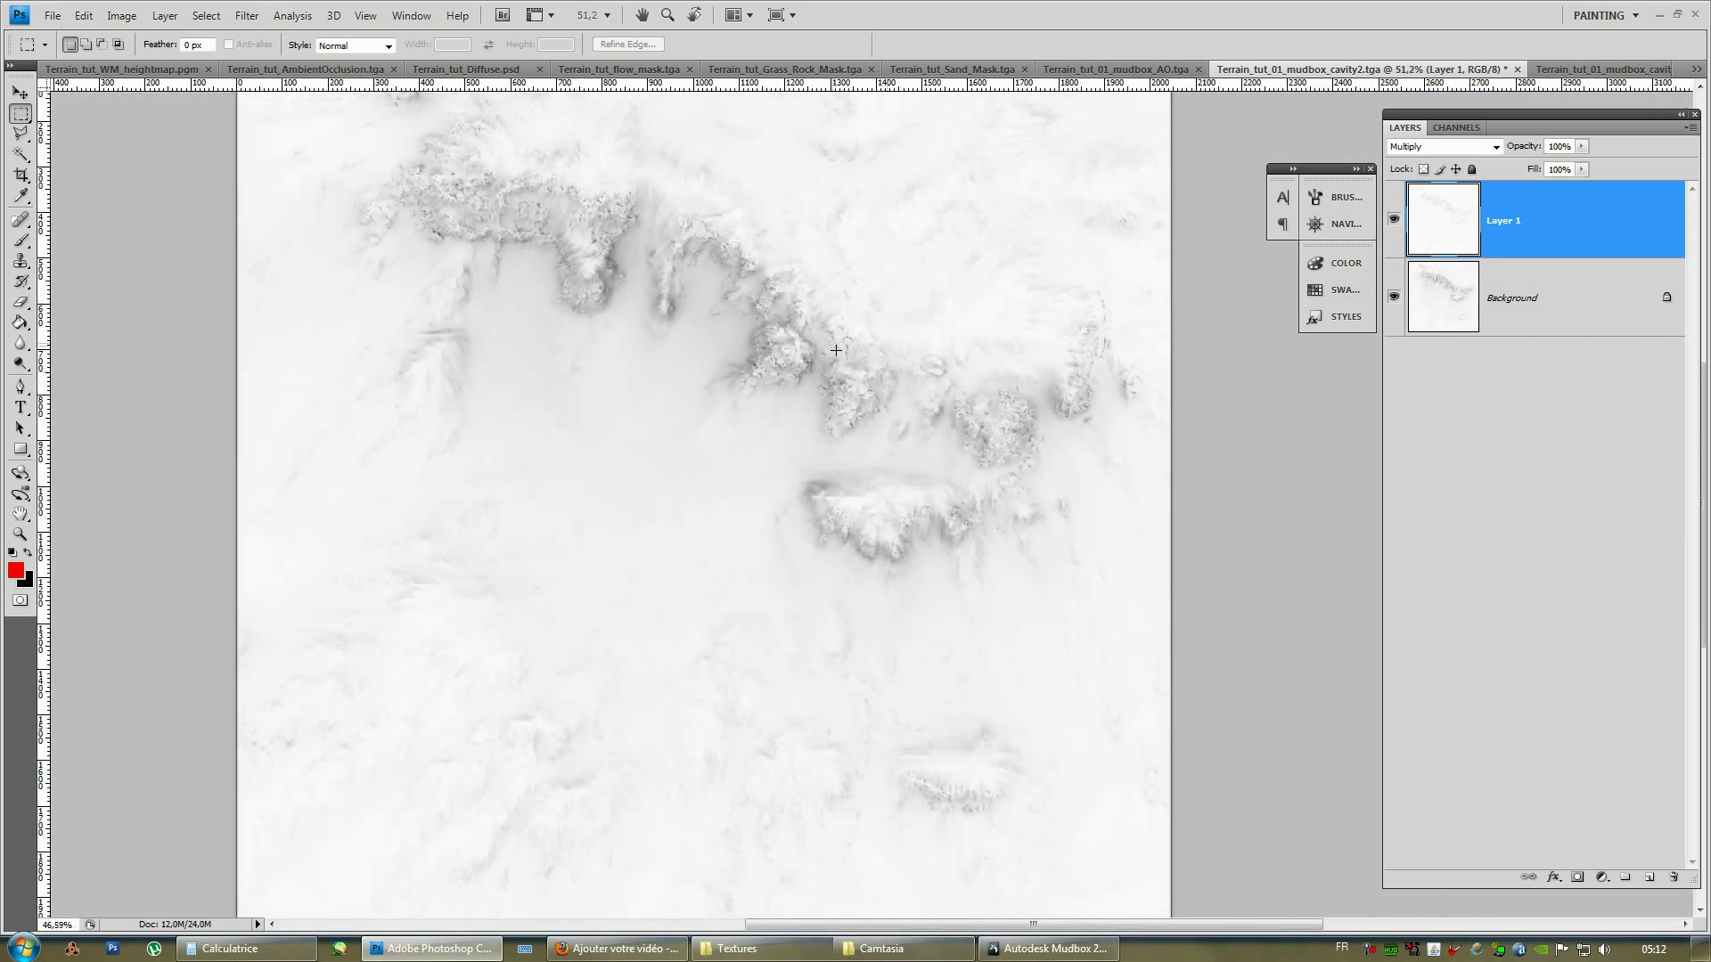
scroll(835, 351, "down", 1, "alt")
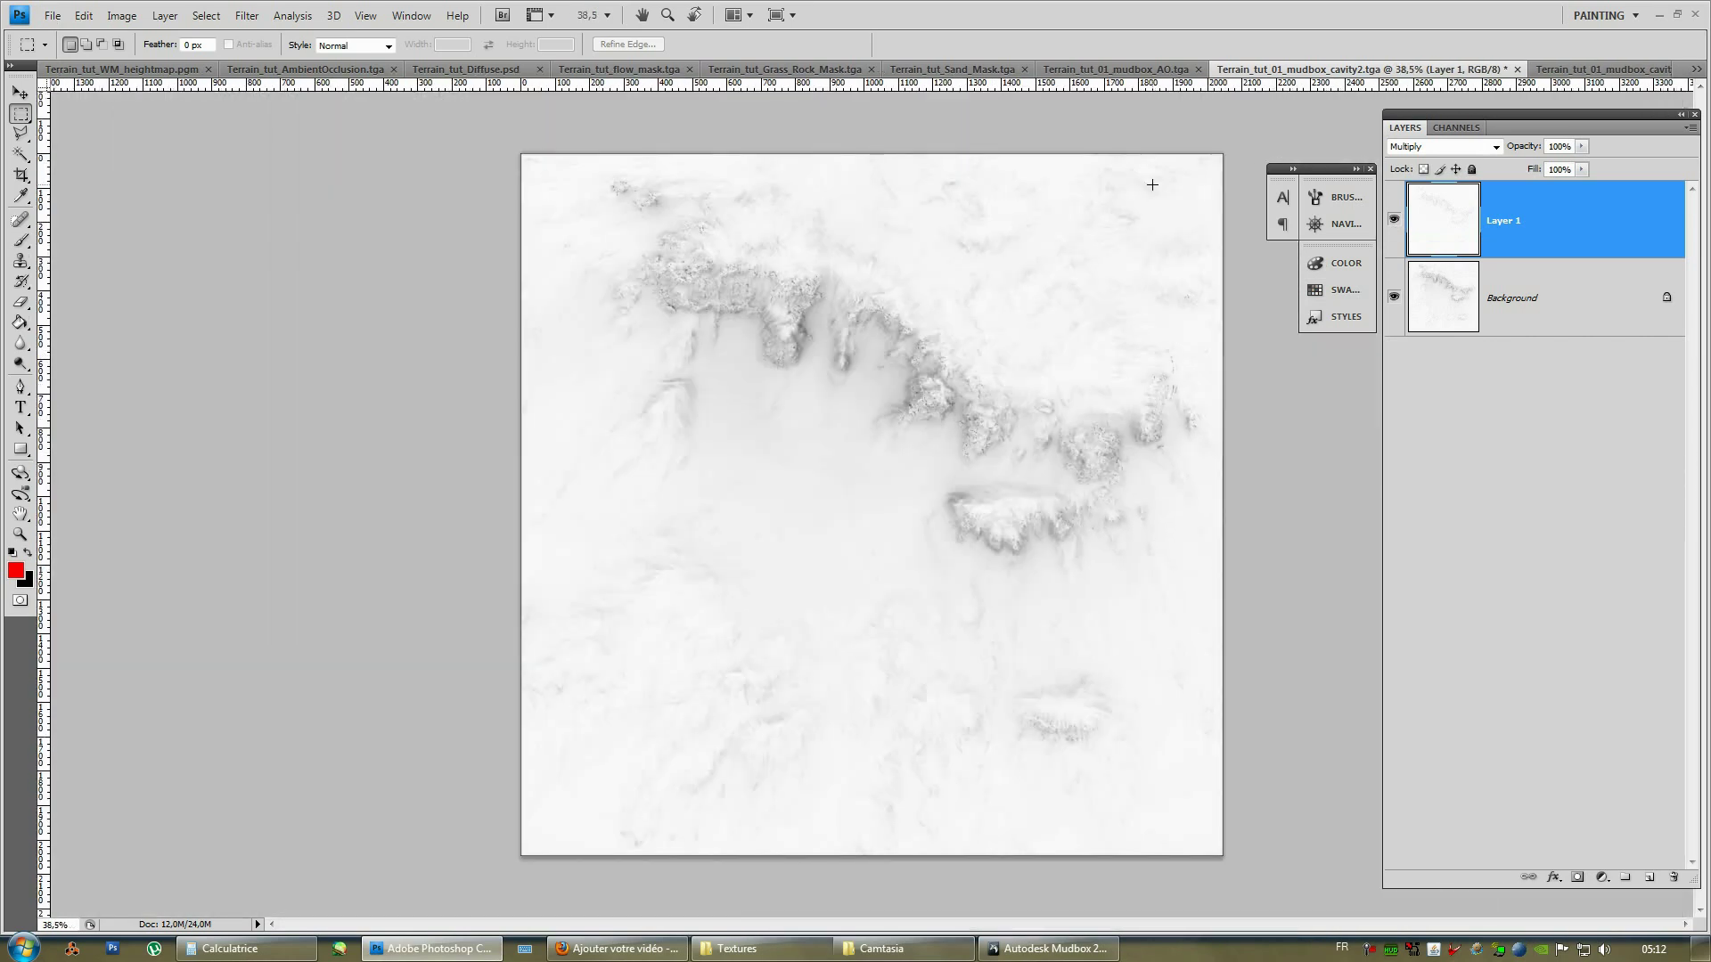
scroll(927, 276, "up", 1, "alt")
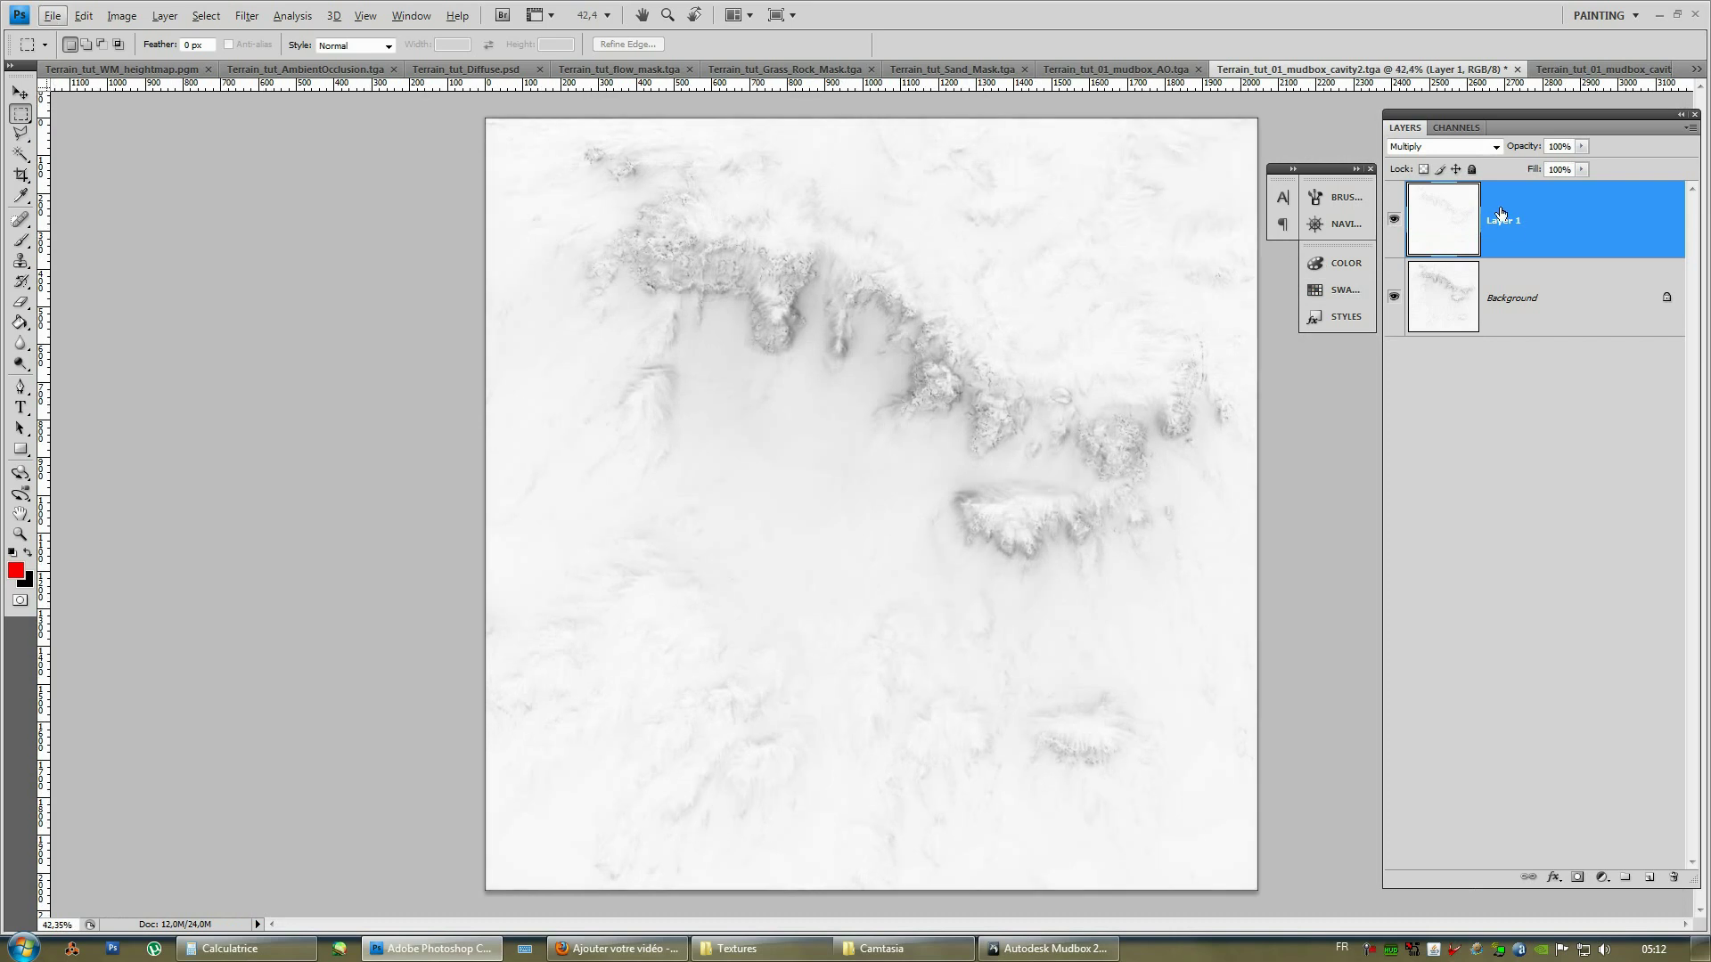
left_click(1394, 218)
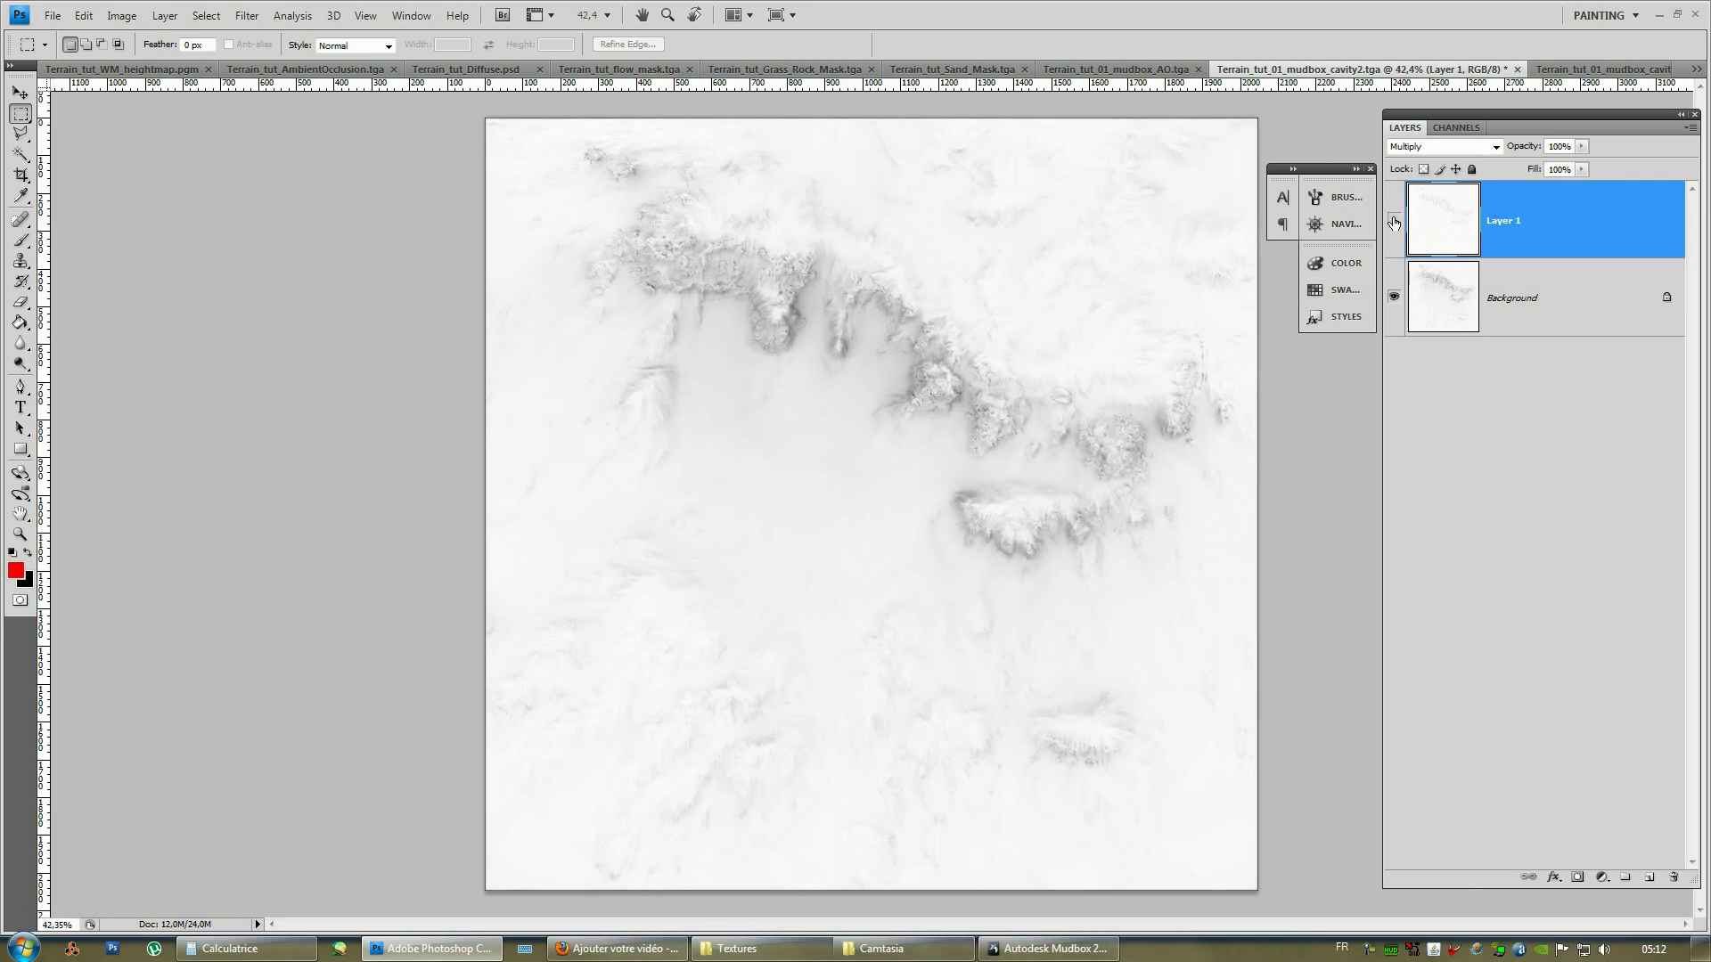
left_click(1395, 297)
left_click(1395, 297)
left_click(1393, 219)
Merge Layer 1 into the Background and save as 24-bit Targa Terrain_tut_01_mudbox_cavity3.tga.
key("ctrl+e")
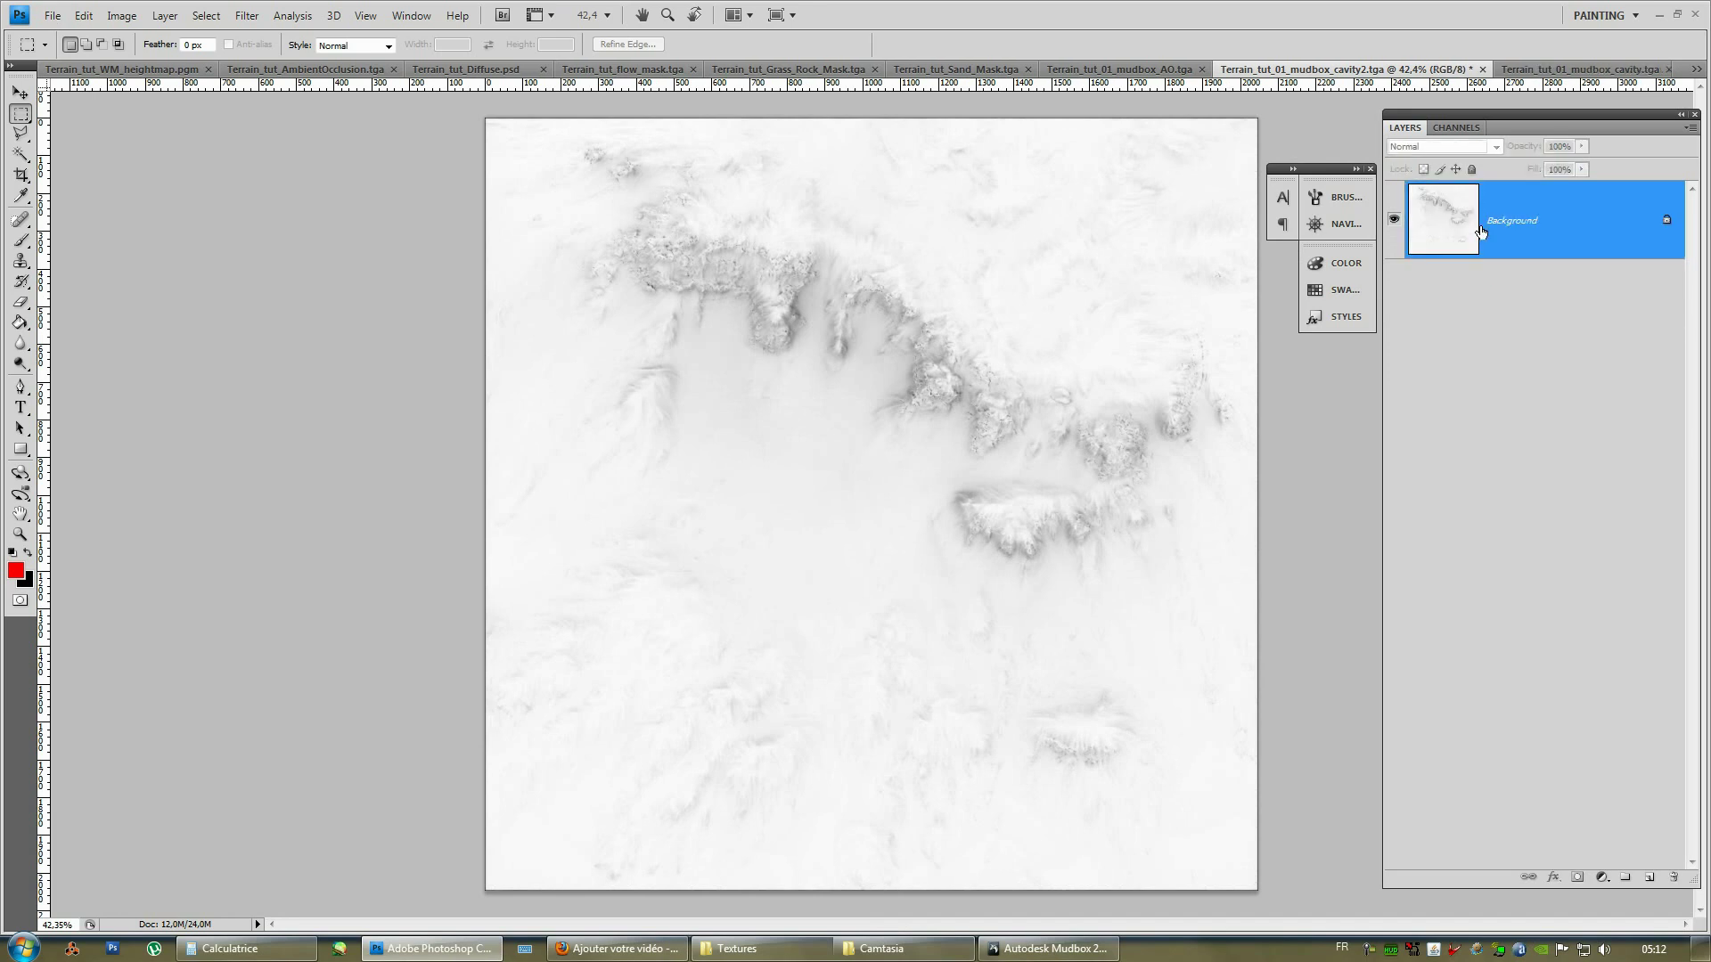
key("ctrl+shift+s")
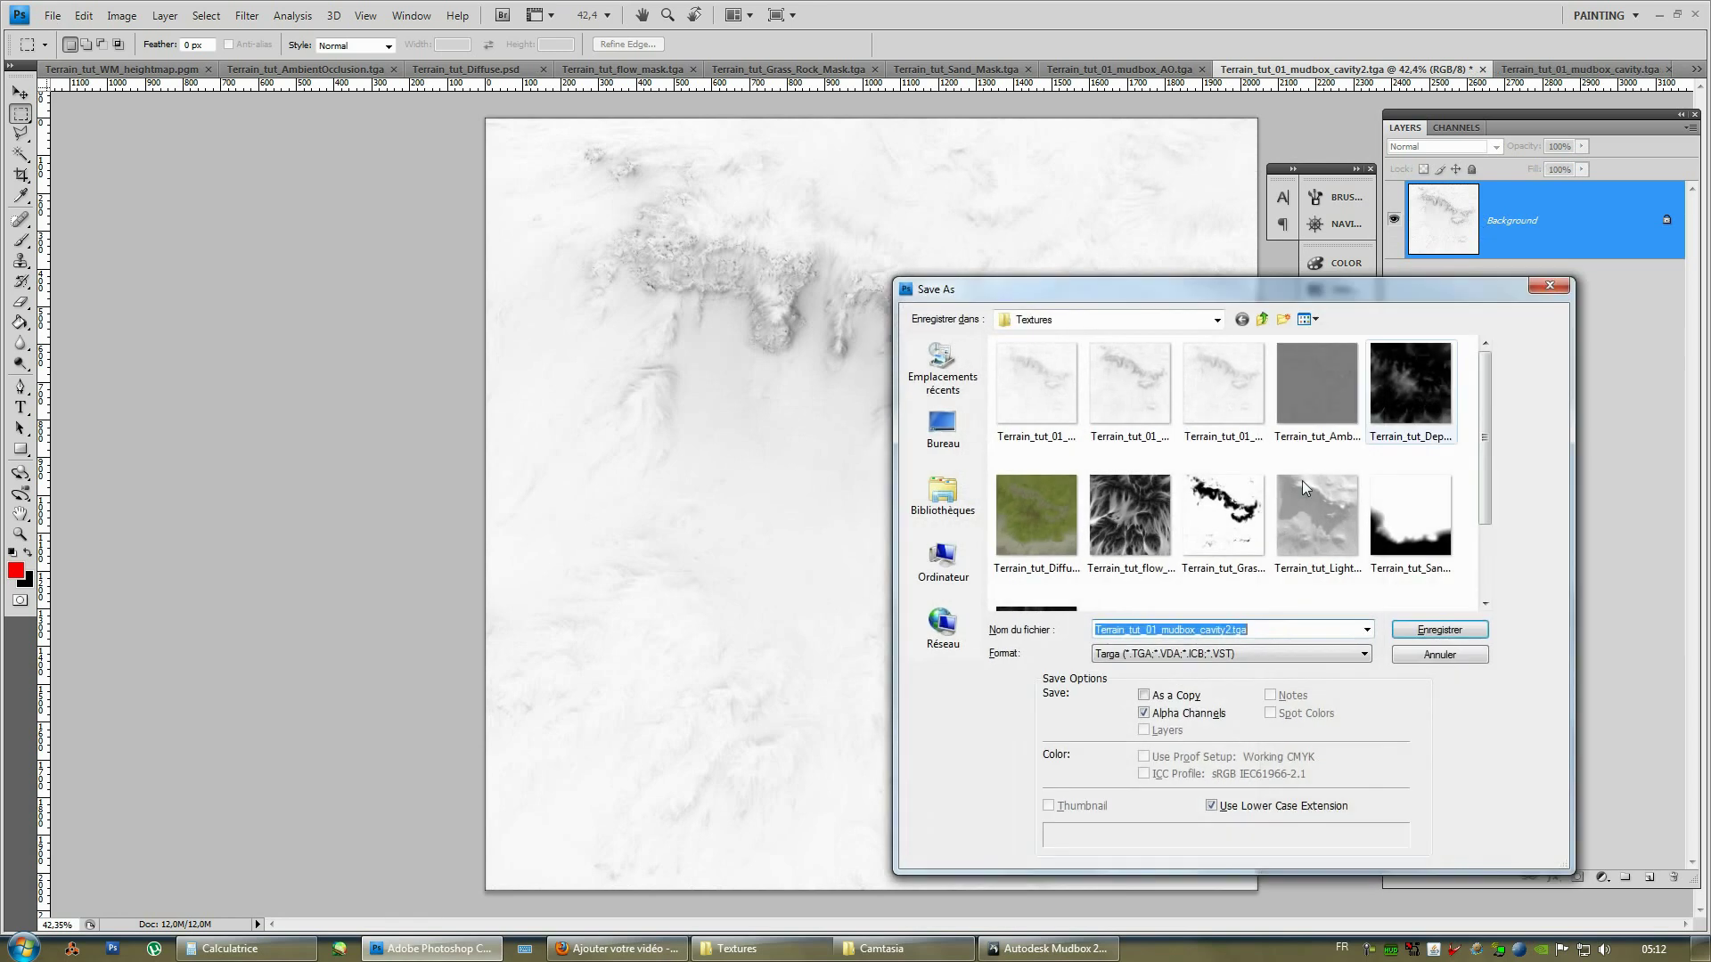
left_click(1231, 631)
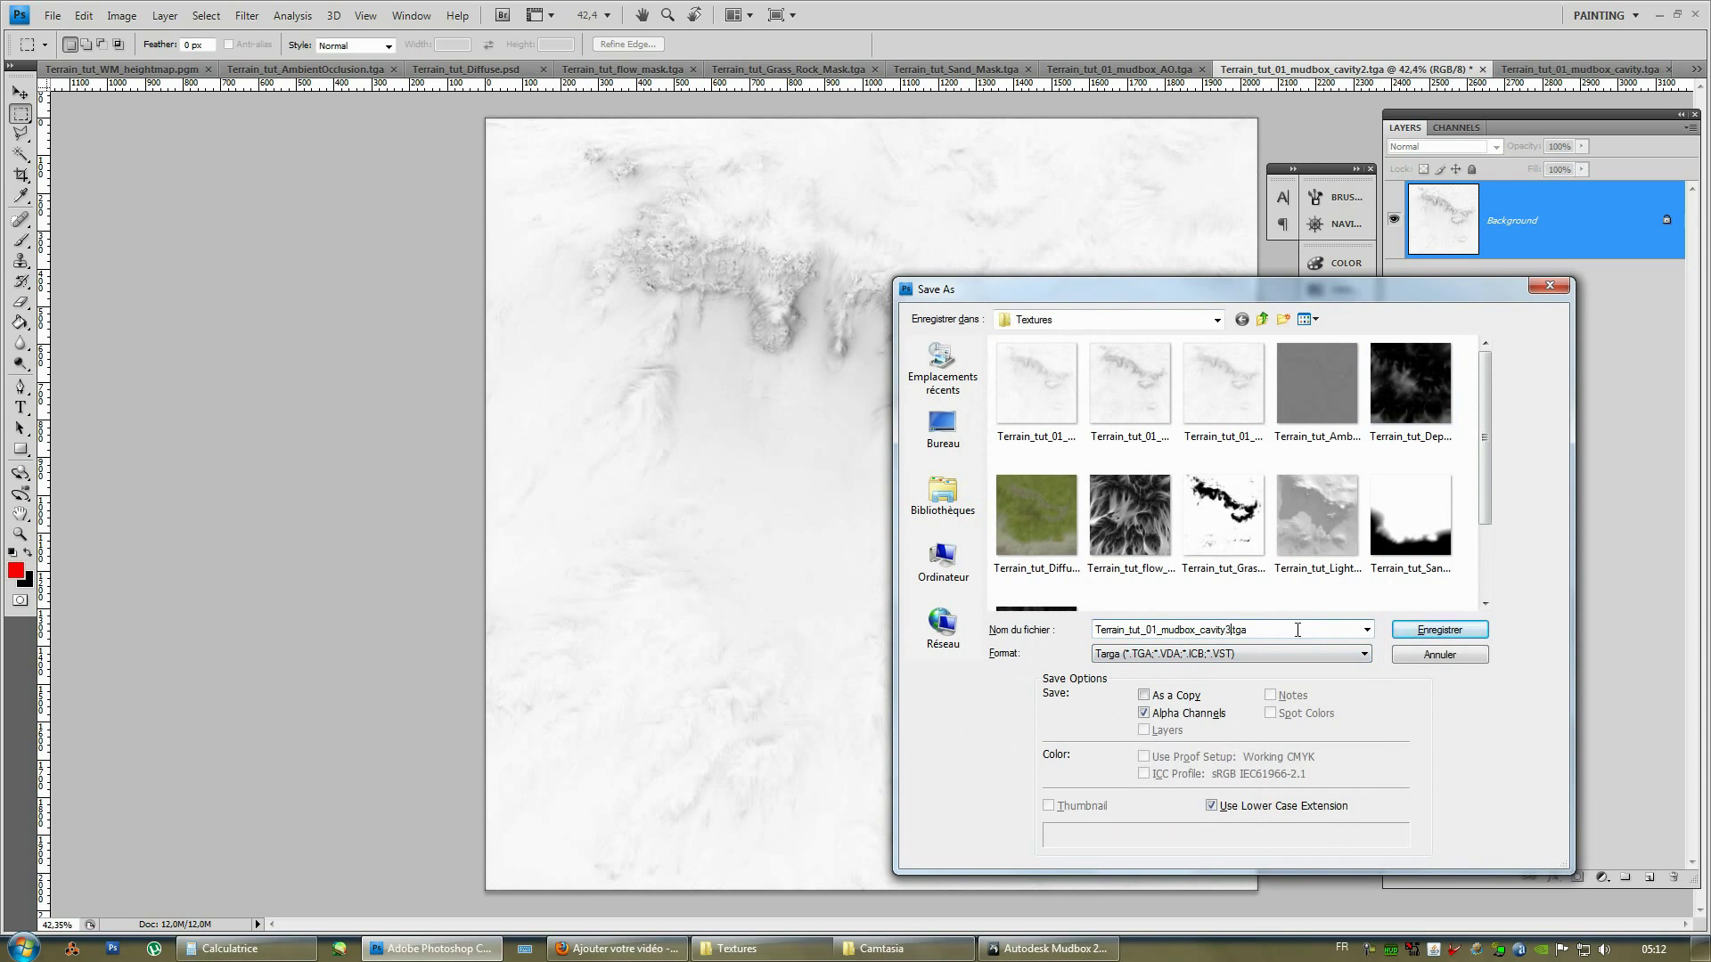
key("Return")
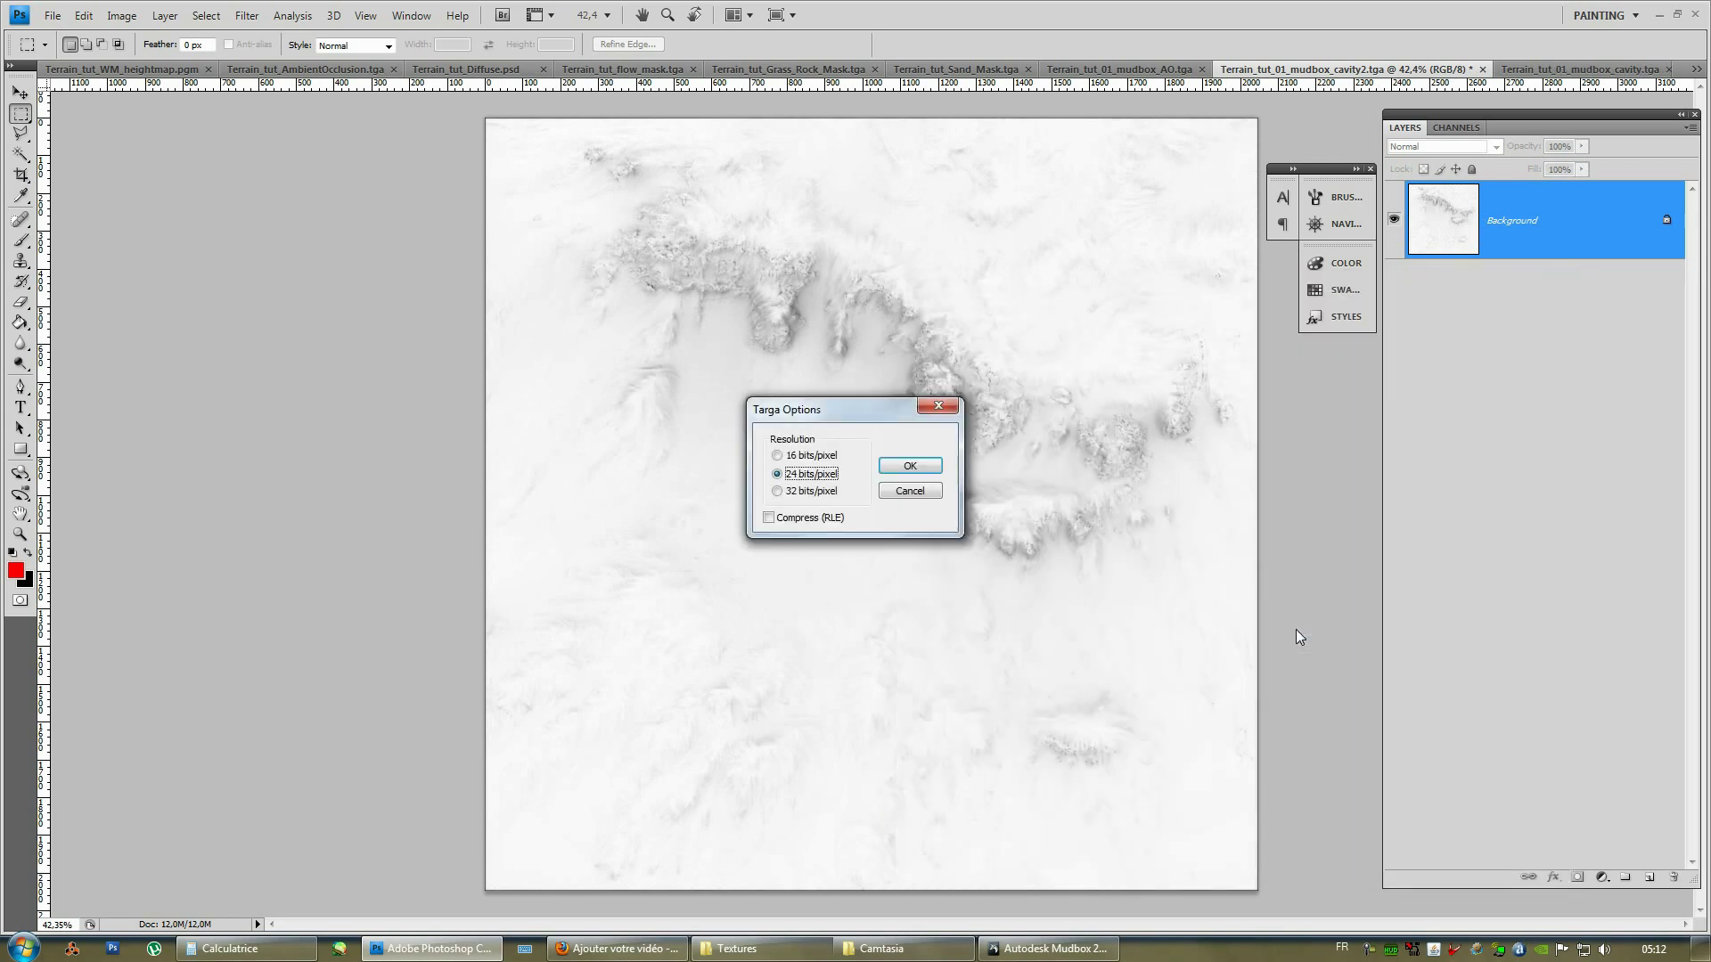
left_click(905, 466)
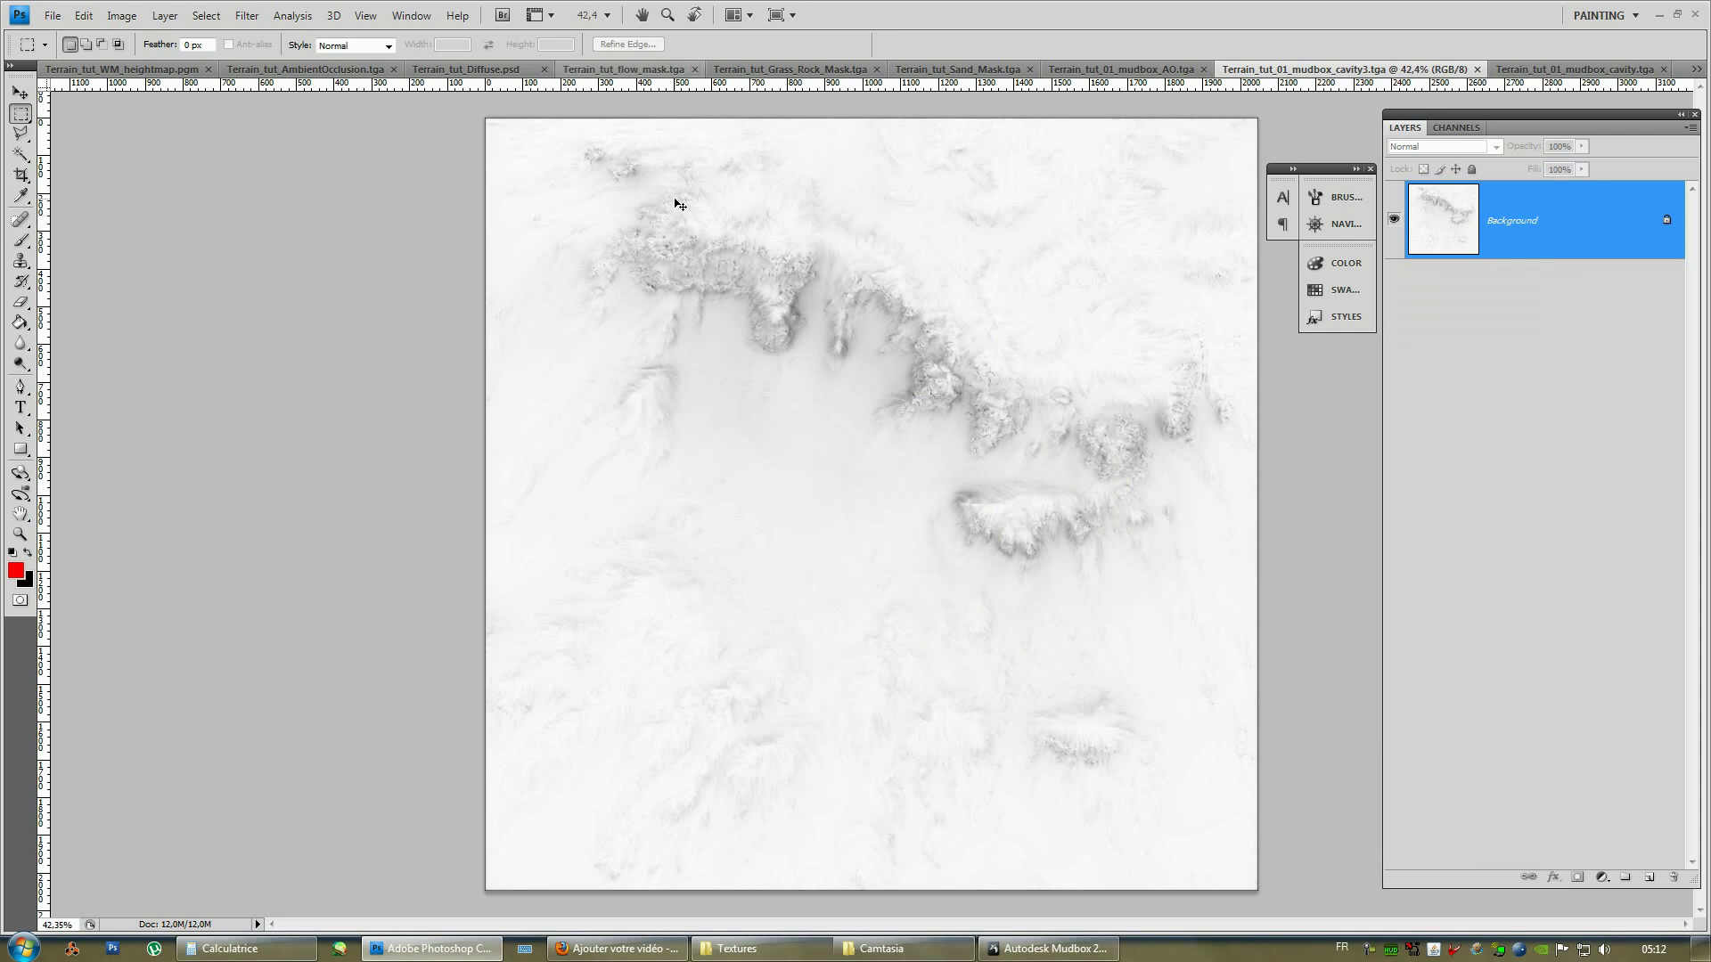
Copy the whole cavity image and paste it into Terrain_tut_Diffuse.psd as Layer 2.
key("ctrl+a")
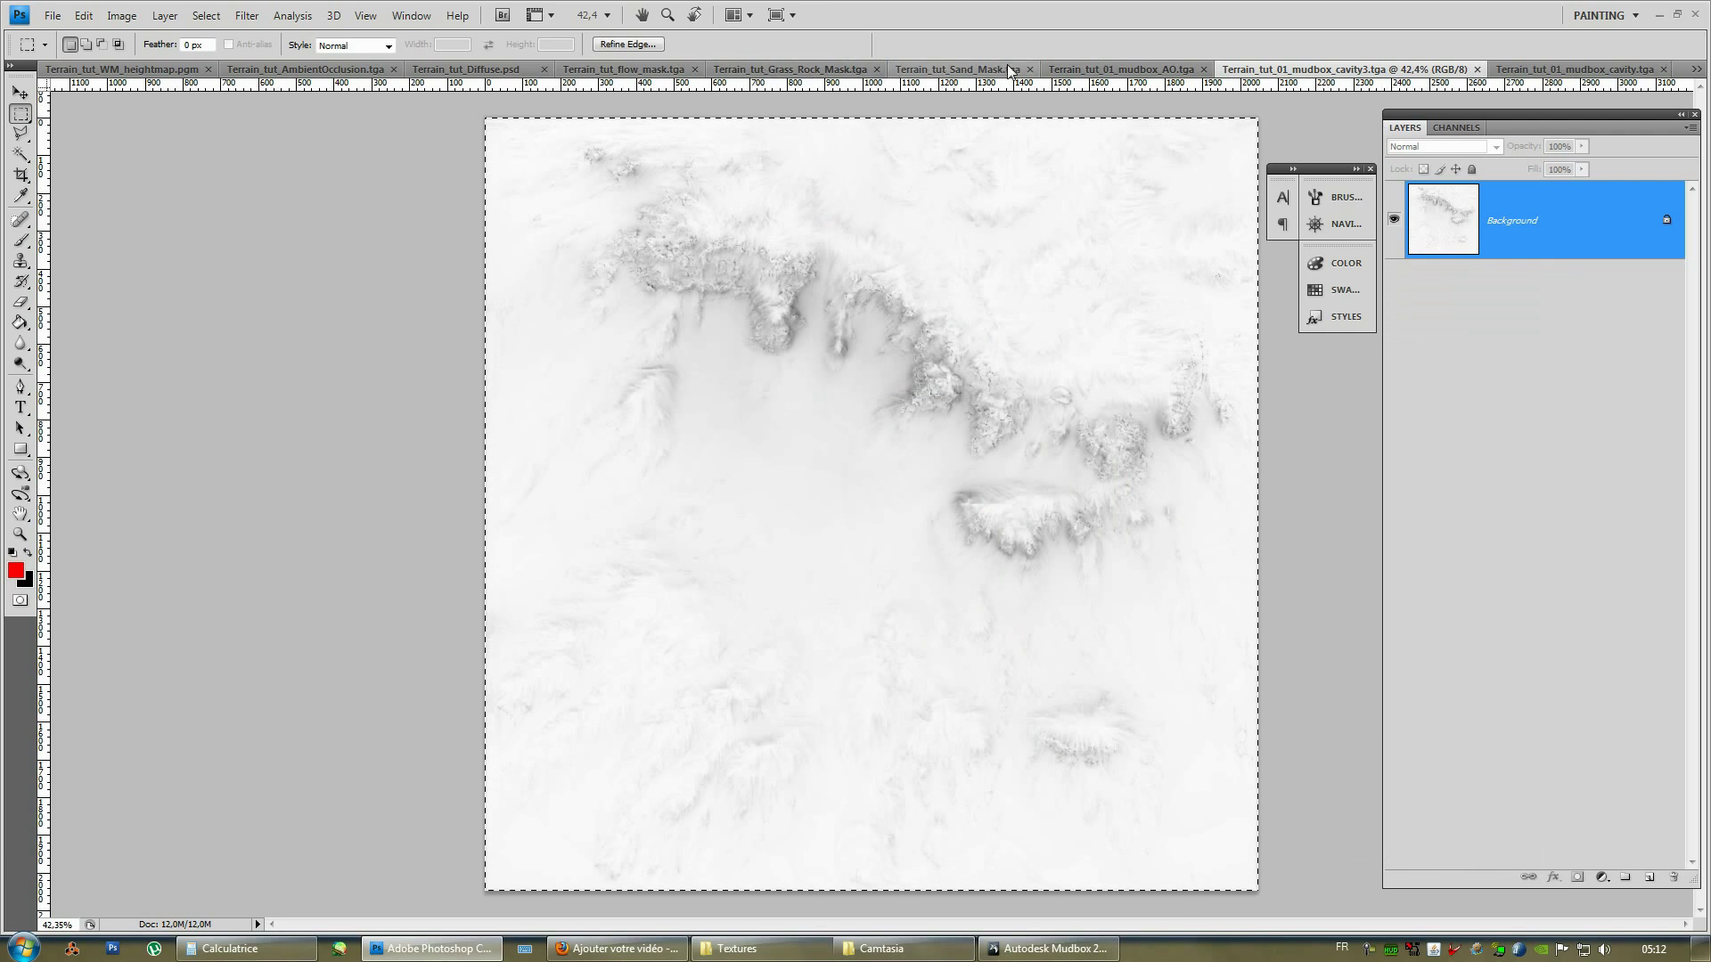
left_click(443, 72)
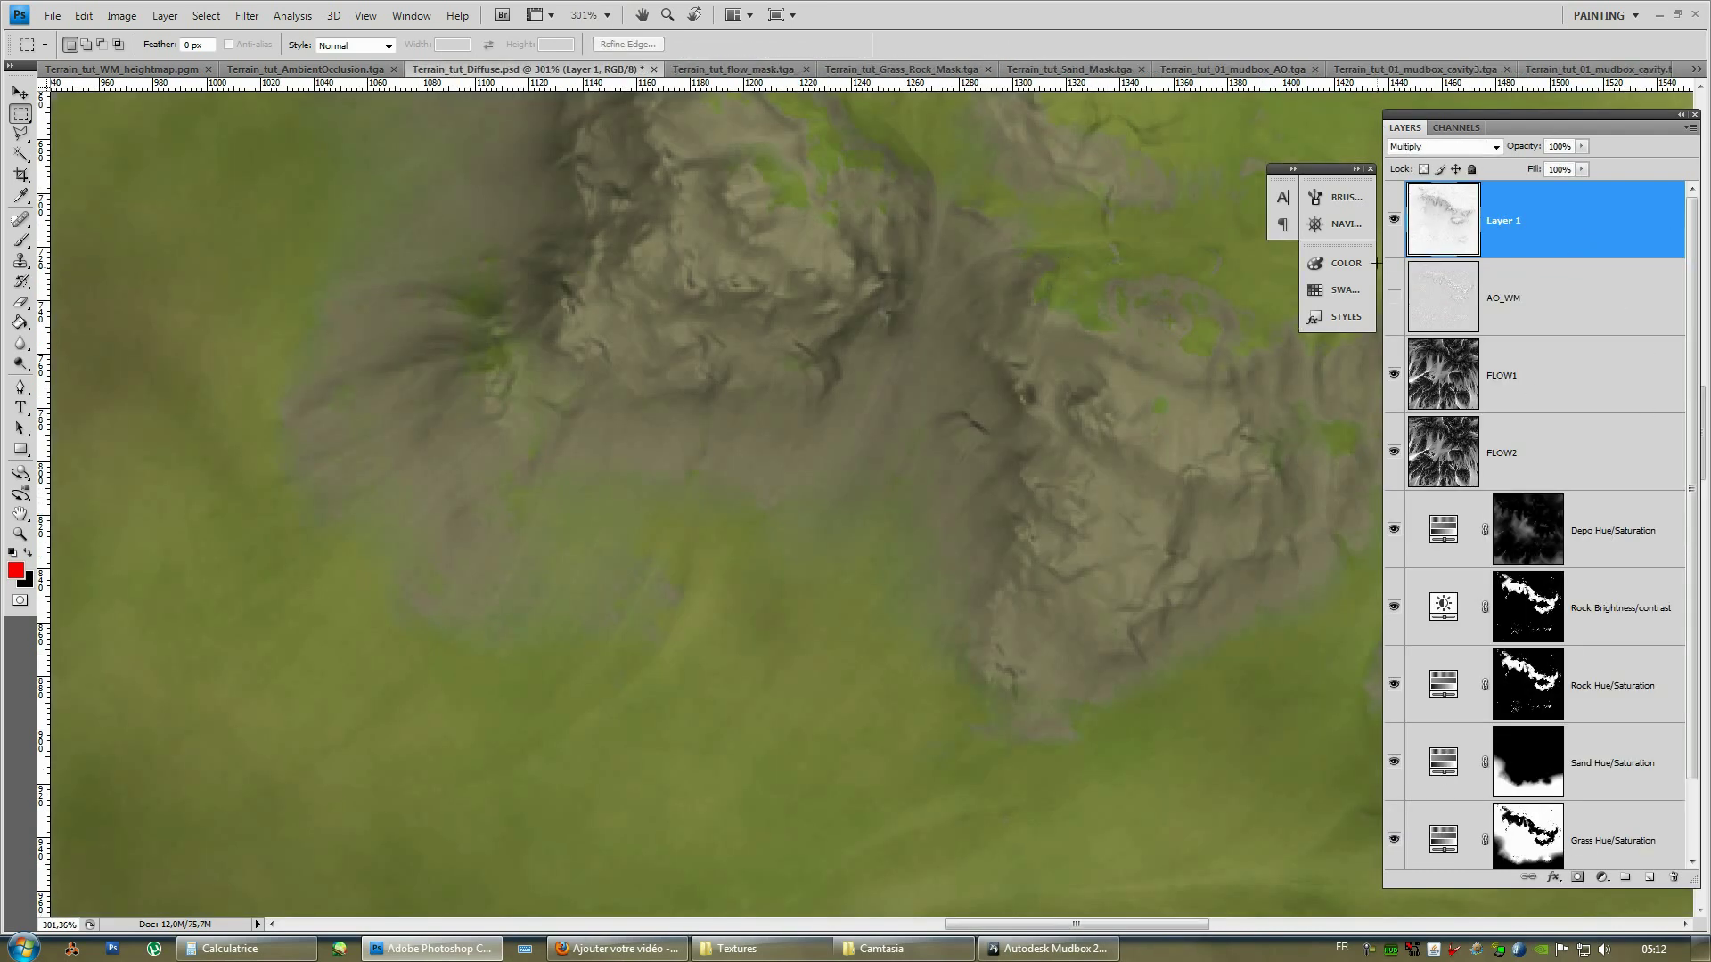
left_click(1393, 219)
left_click(1394, 219)
left_click(1648, 879)
key("ctrl+v")
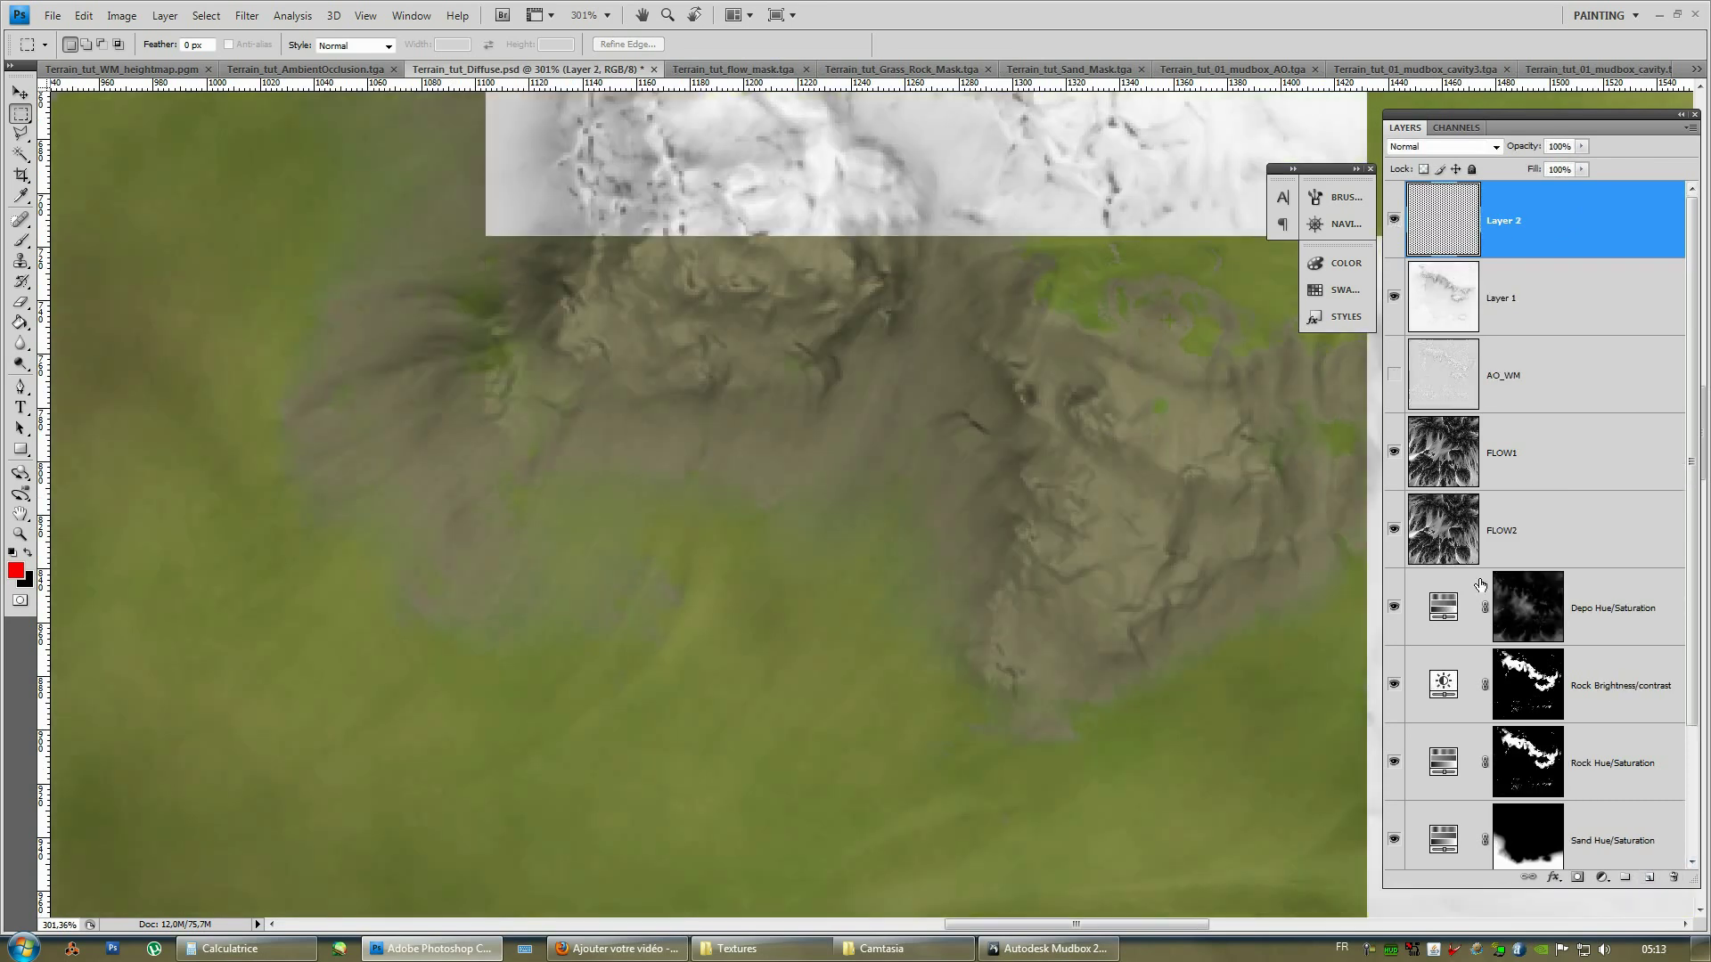
Set Layer 2 to Multiply and toggle Layers 2 and 1 to compare the shading.
left_click(1438, 149)
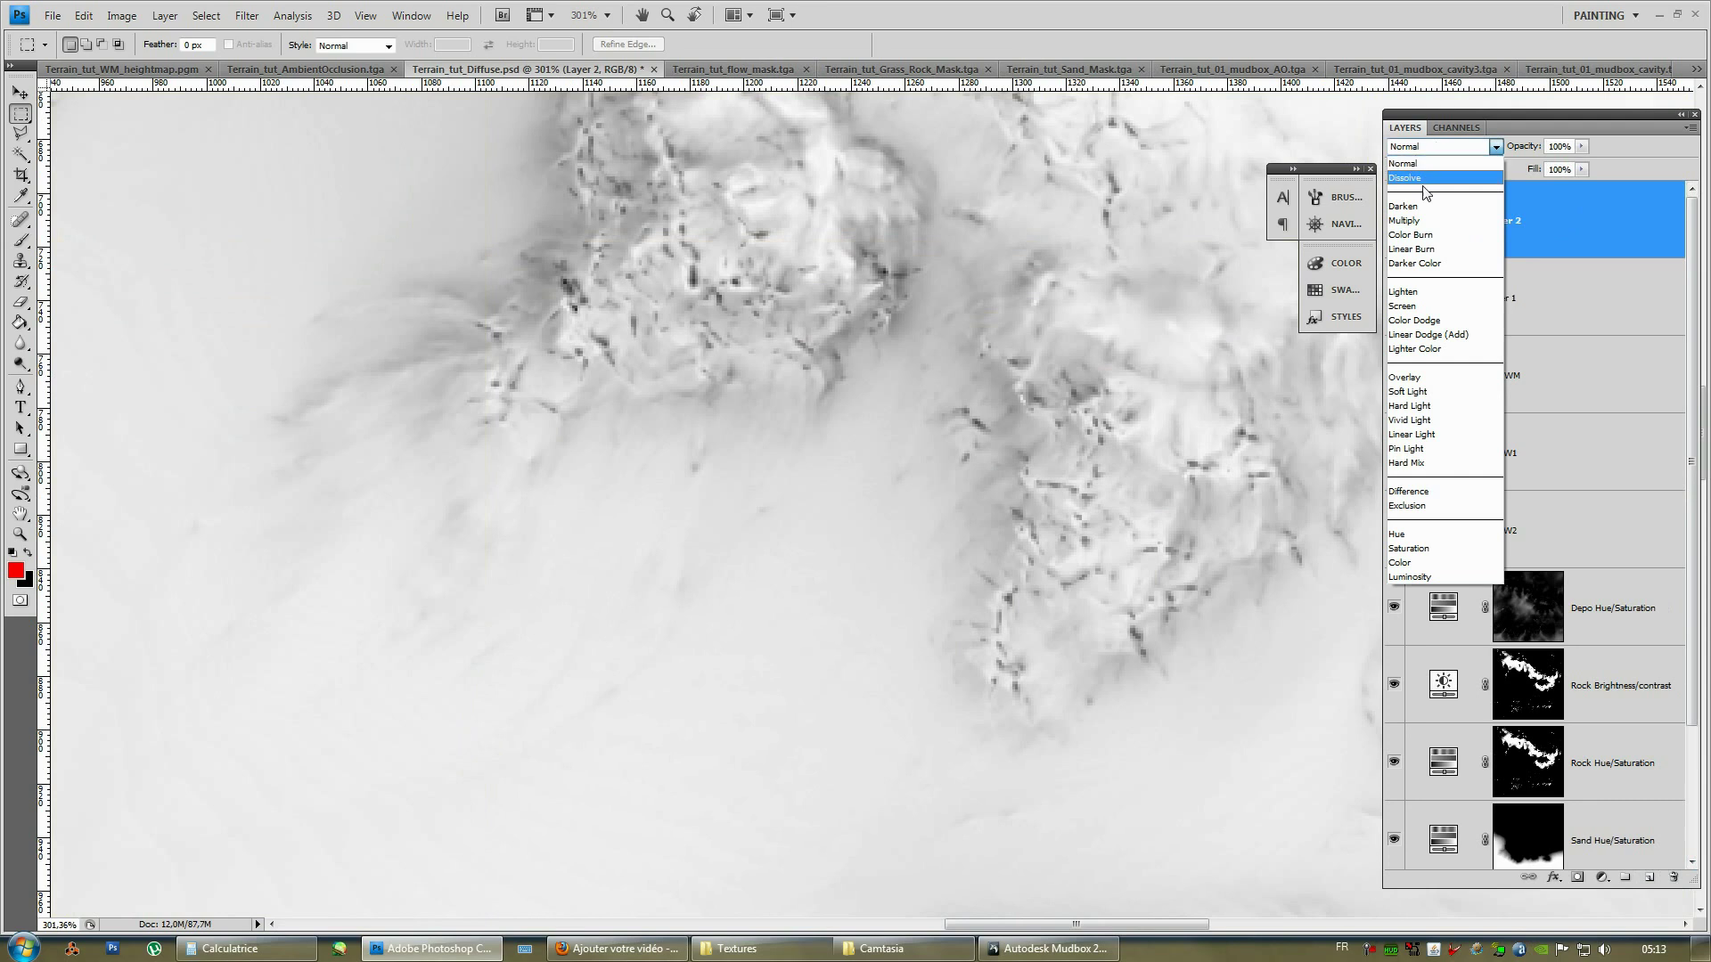
left_click(1425, 216)
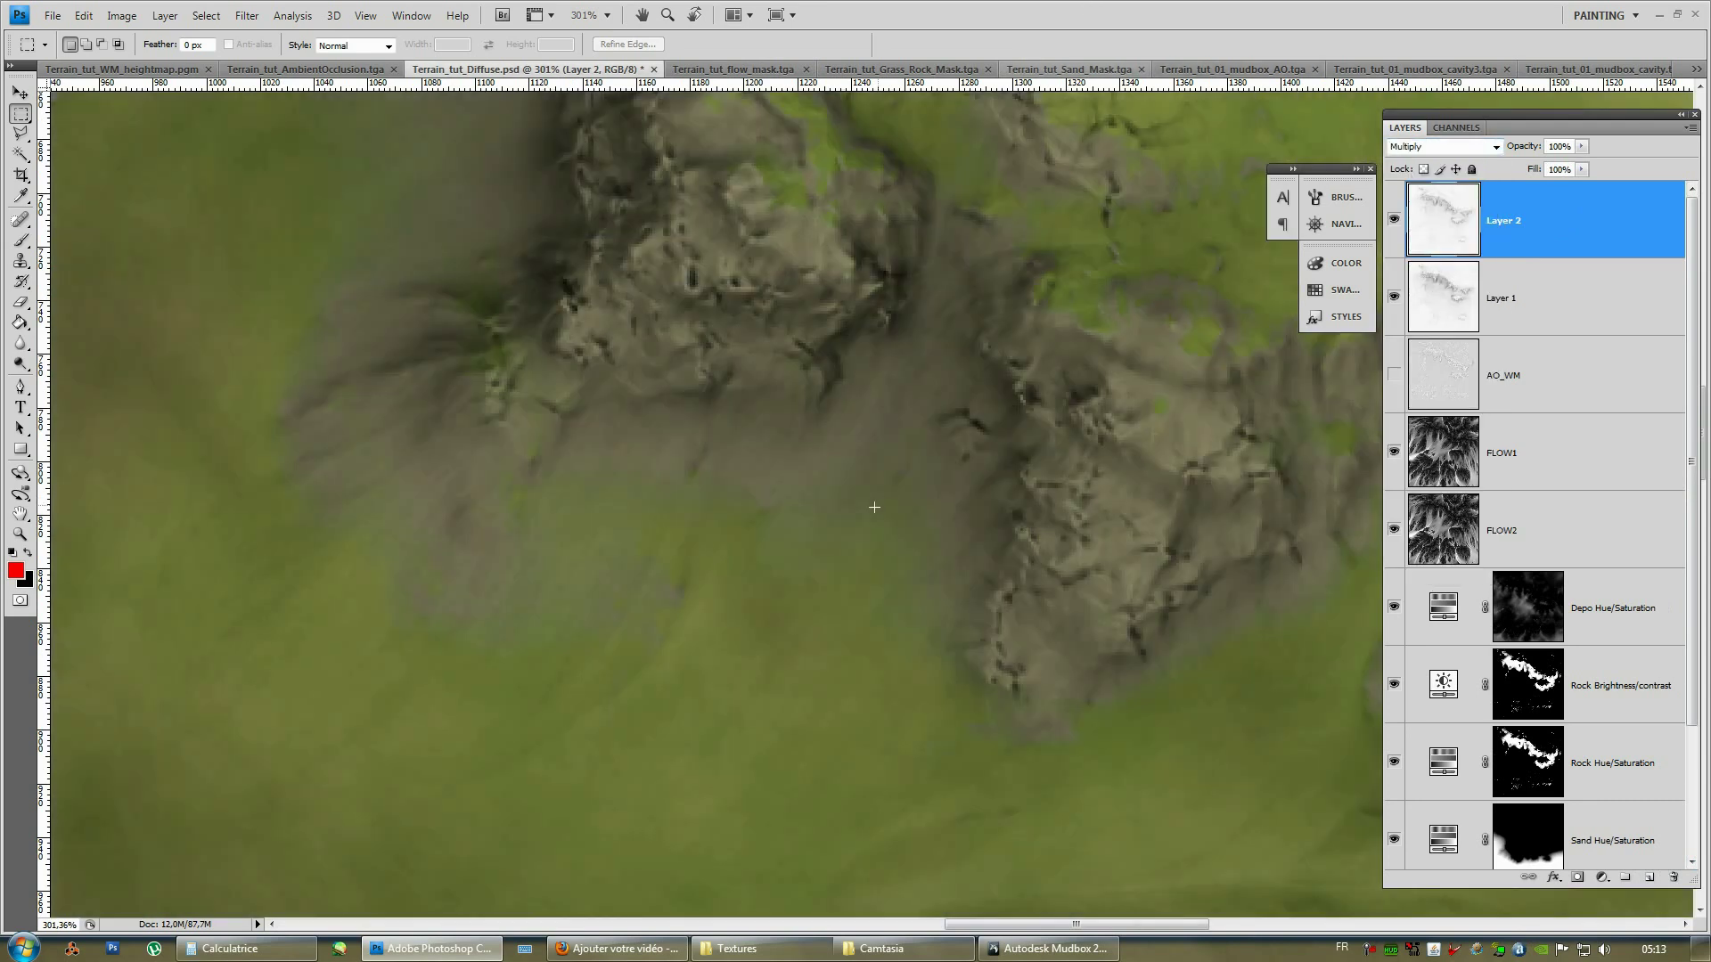
scroll(861, 518, "down", 8, "alt")
scroll(861, 517, "down", 4, "alt")
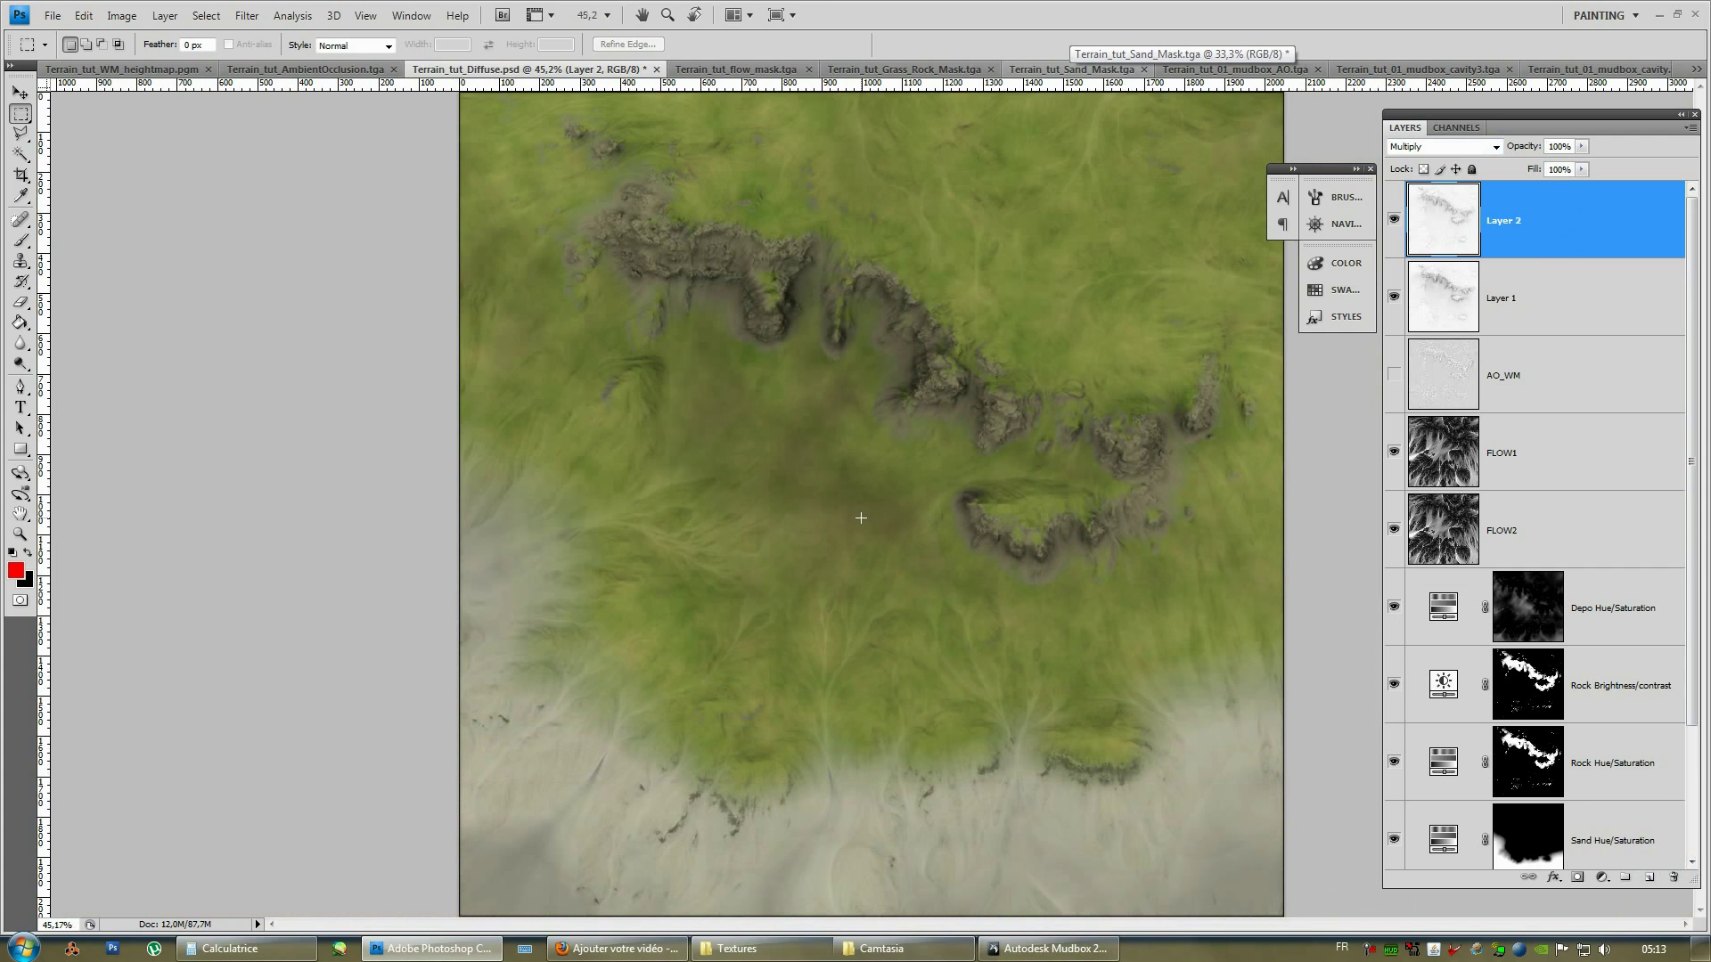
key("alt")
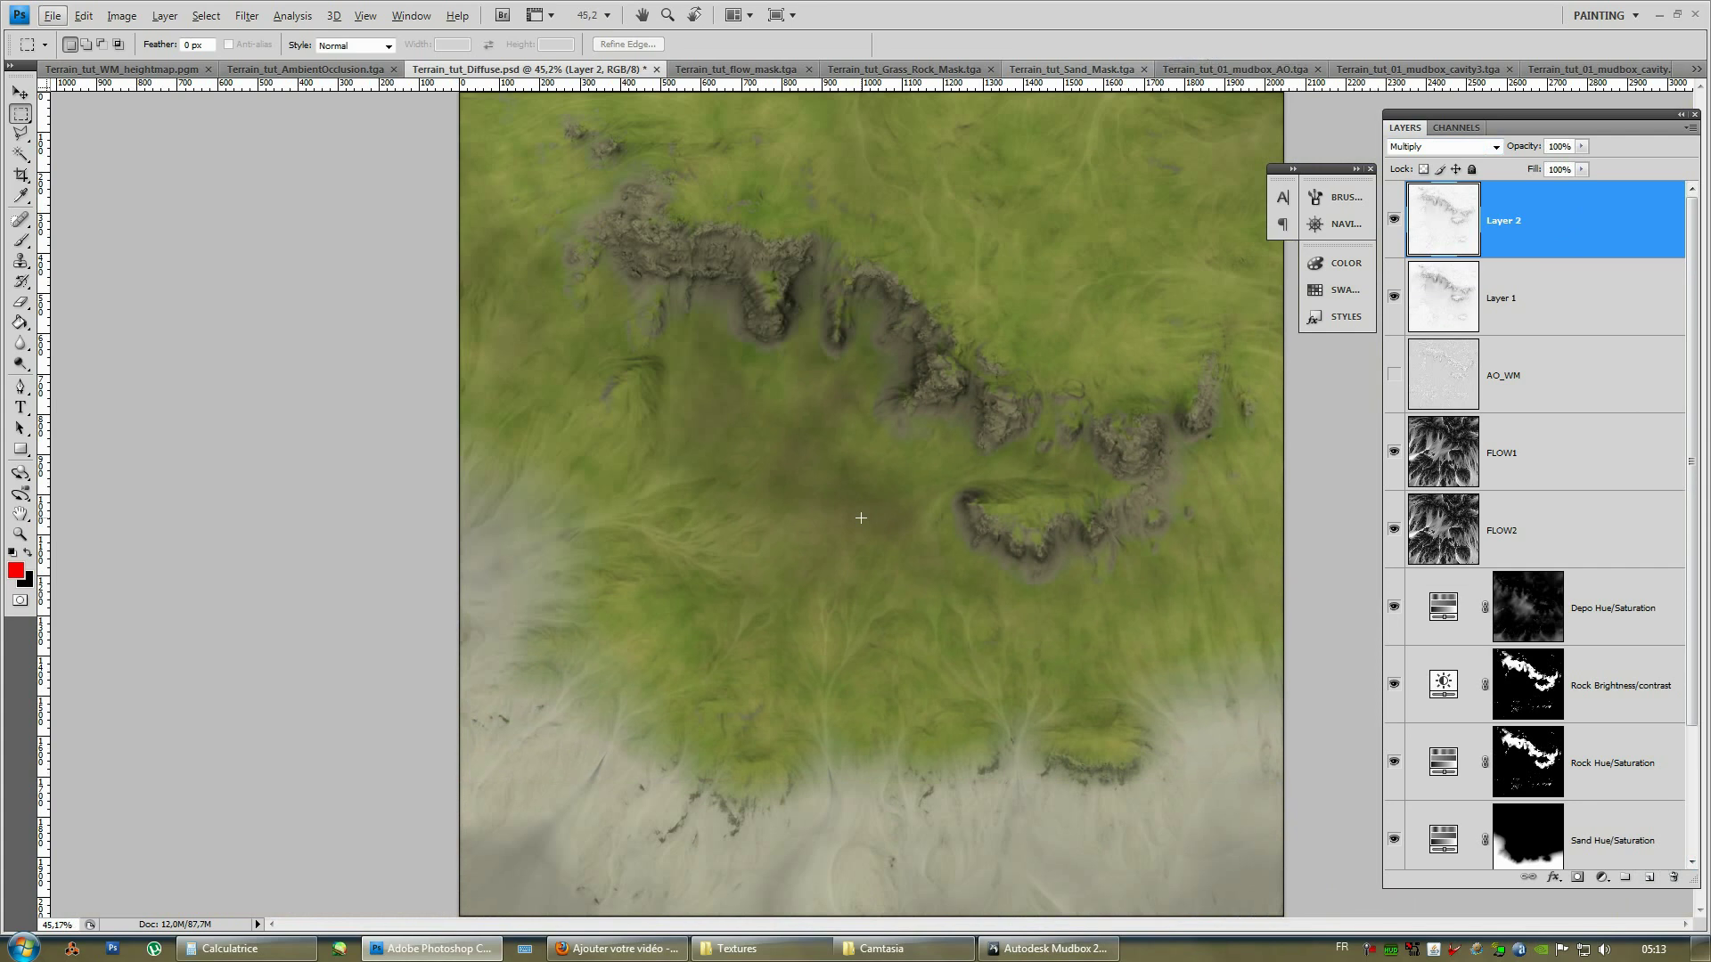
left_click(1394, 221)
left_click(1395, 299)
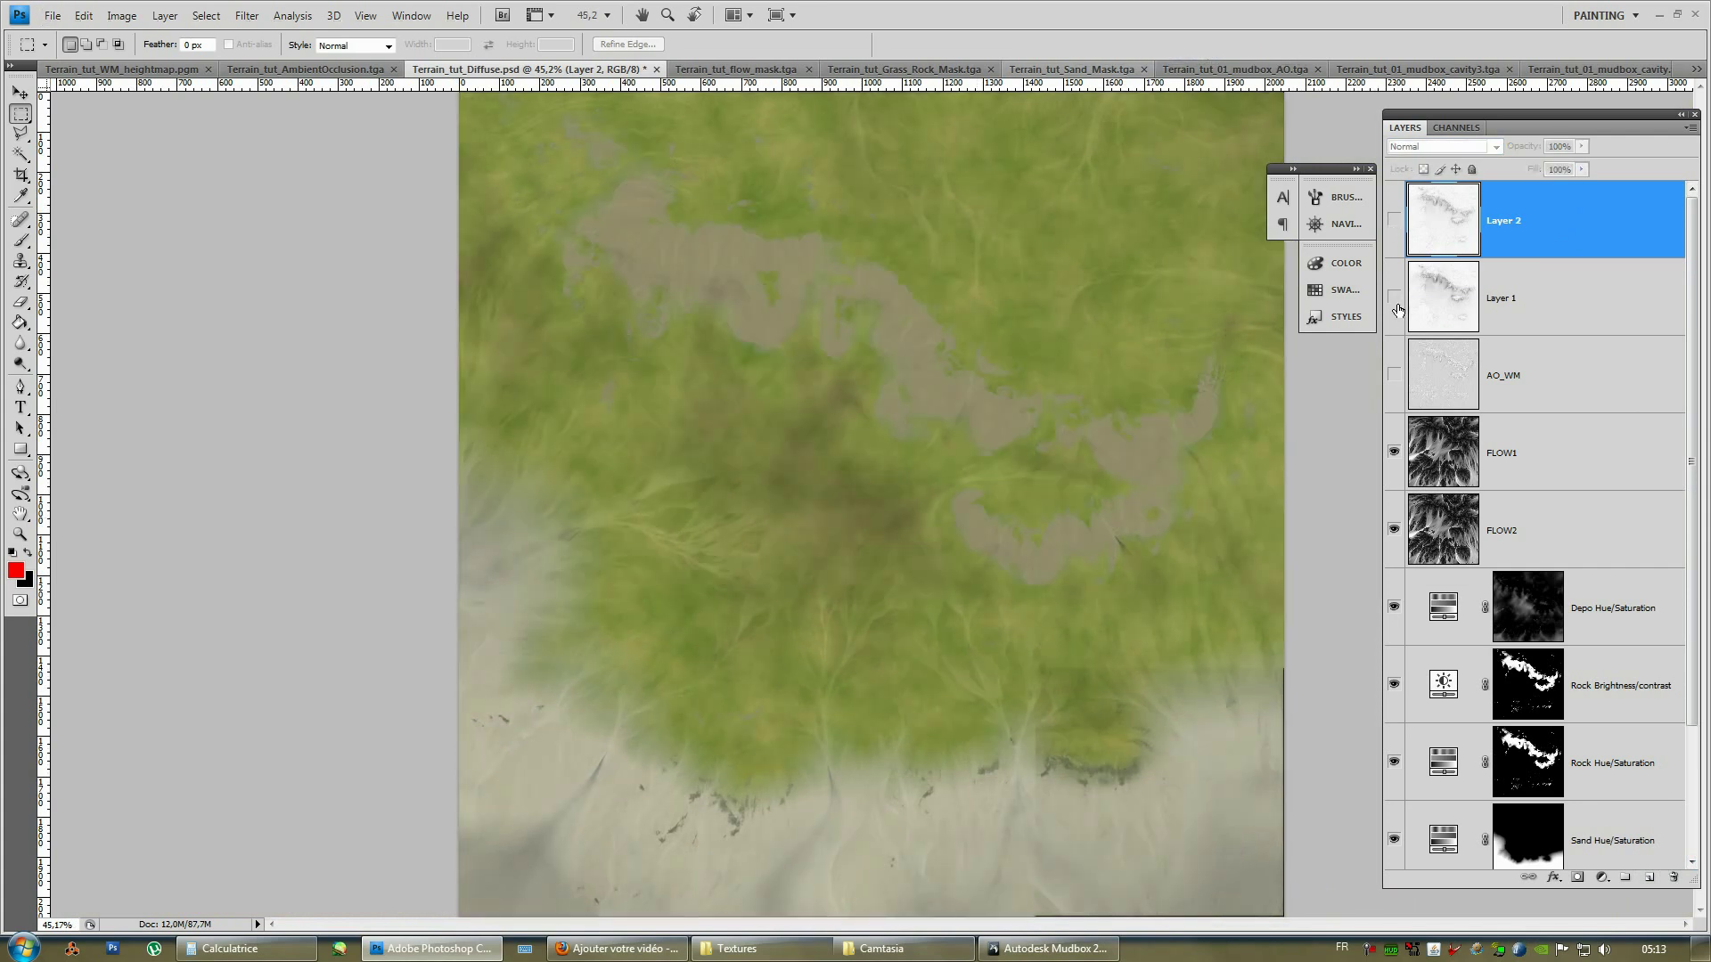
left_click(1395, 299)
left_click(1394, 298)
left_click(1394, 298)
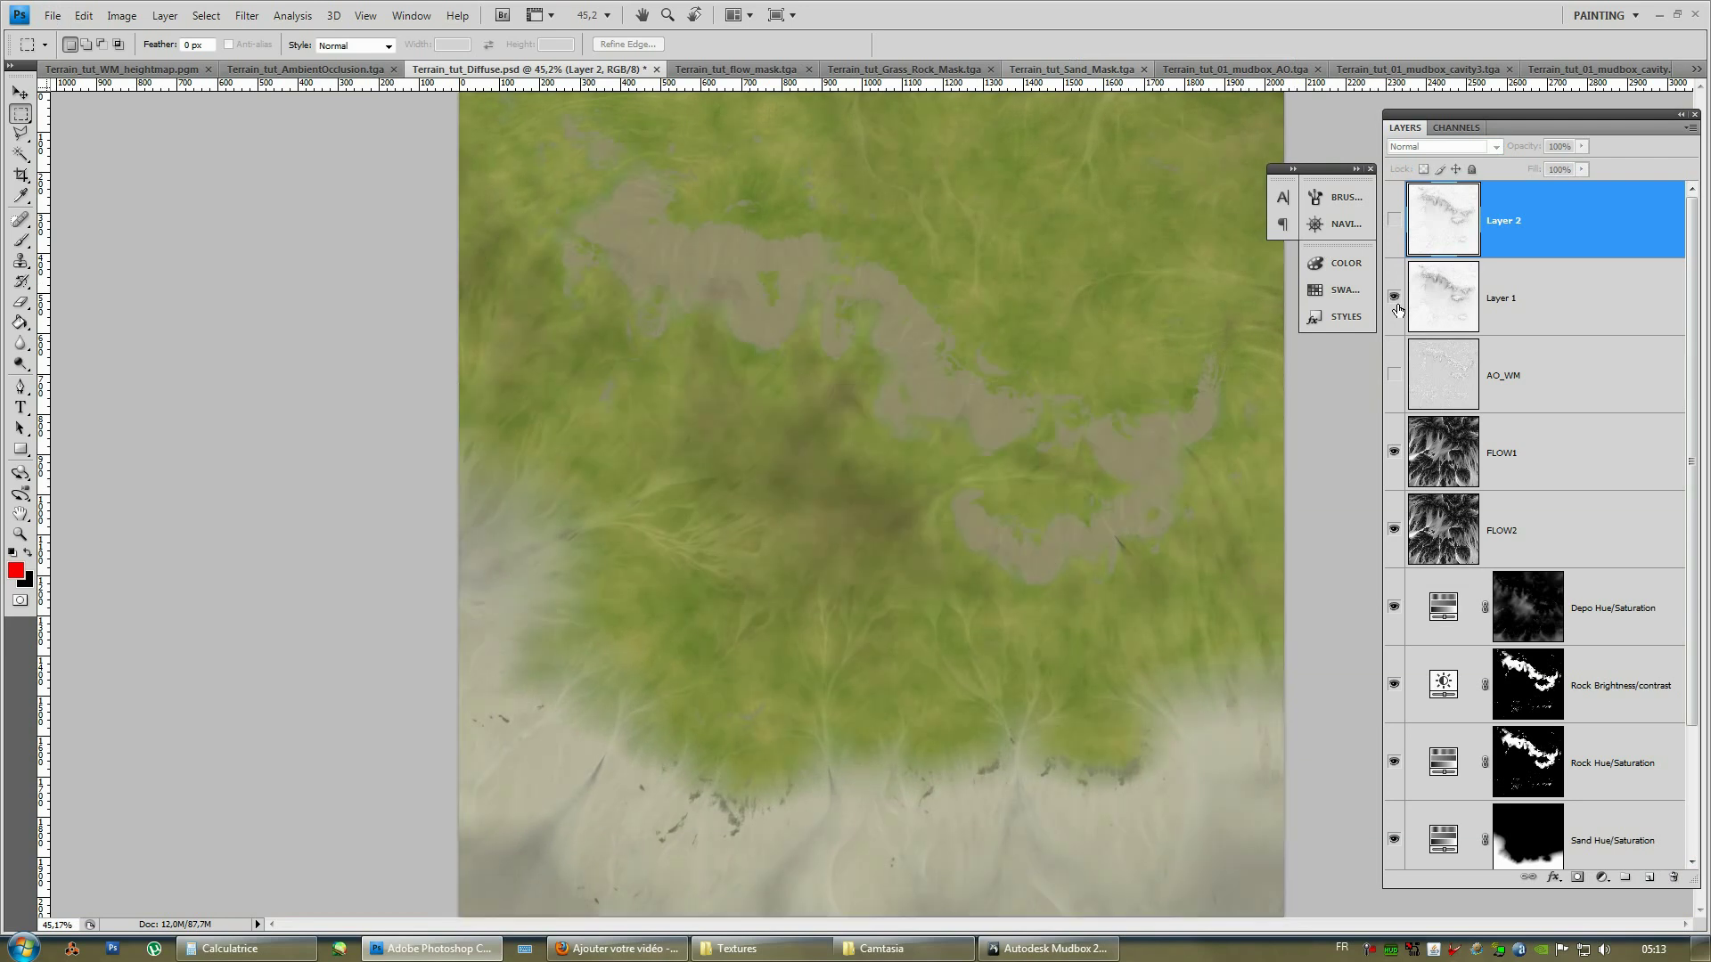
left_click(1394, 221)
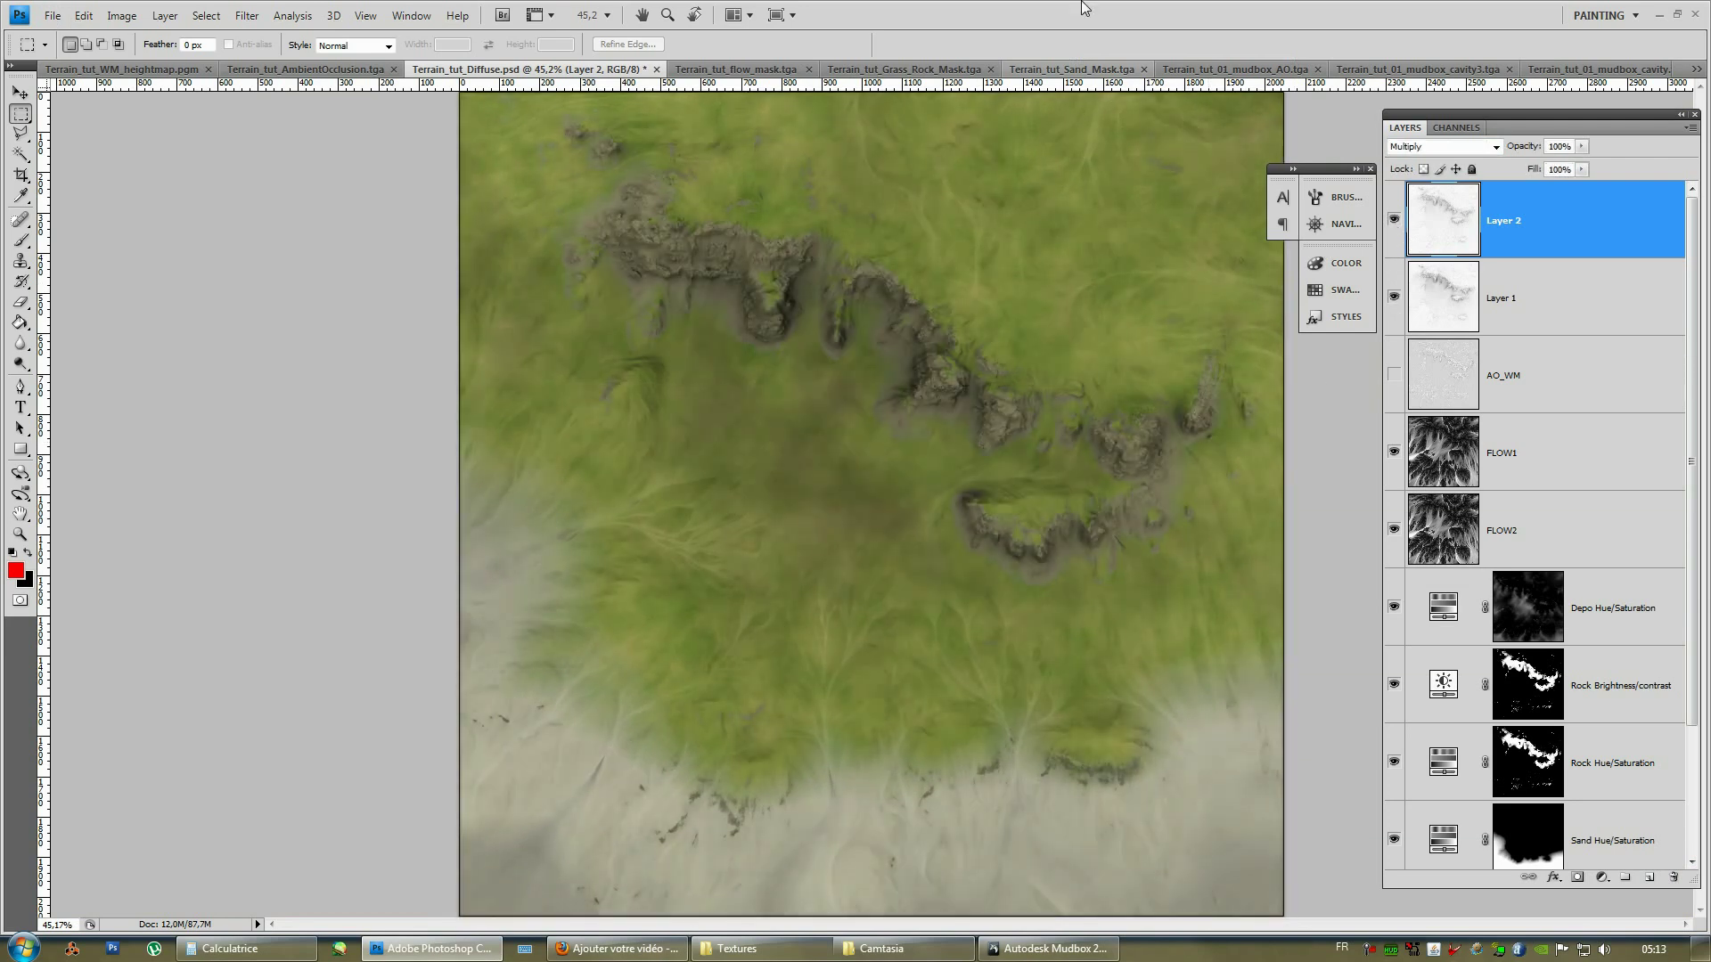
Pan around the rocky ridges to inspect the multiplied cavity detail.
scroll(1206, 366, "up", 4)
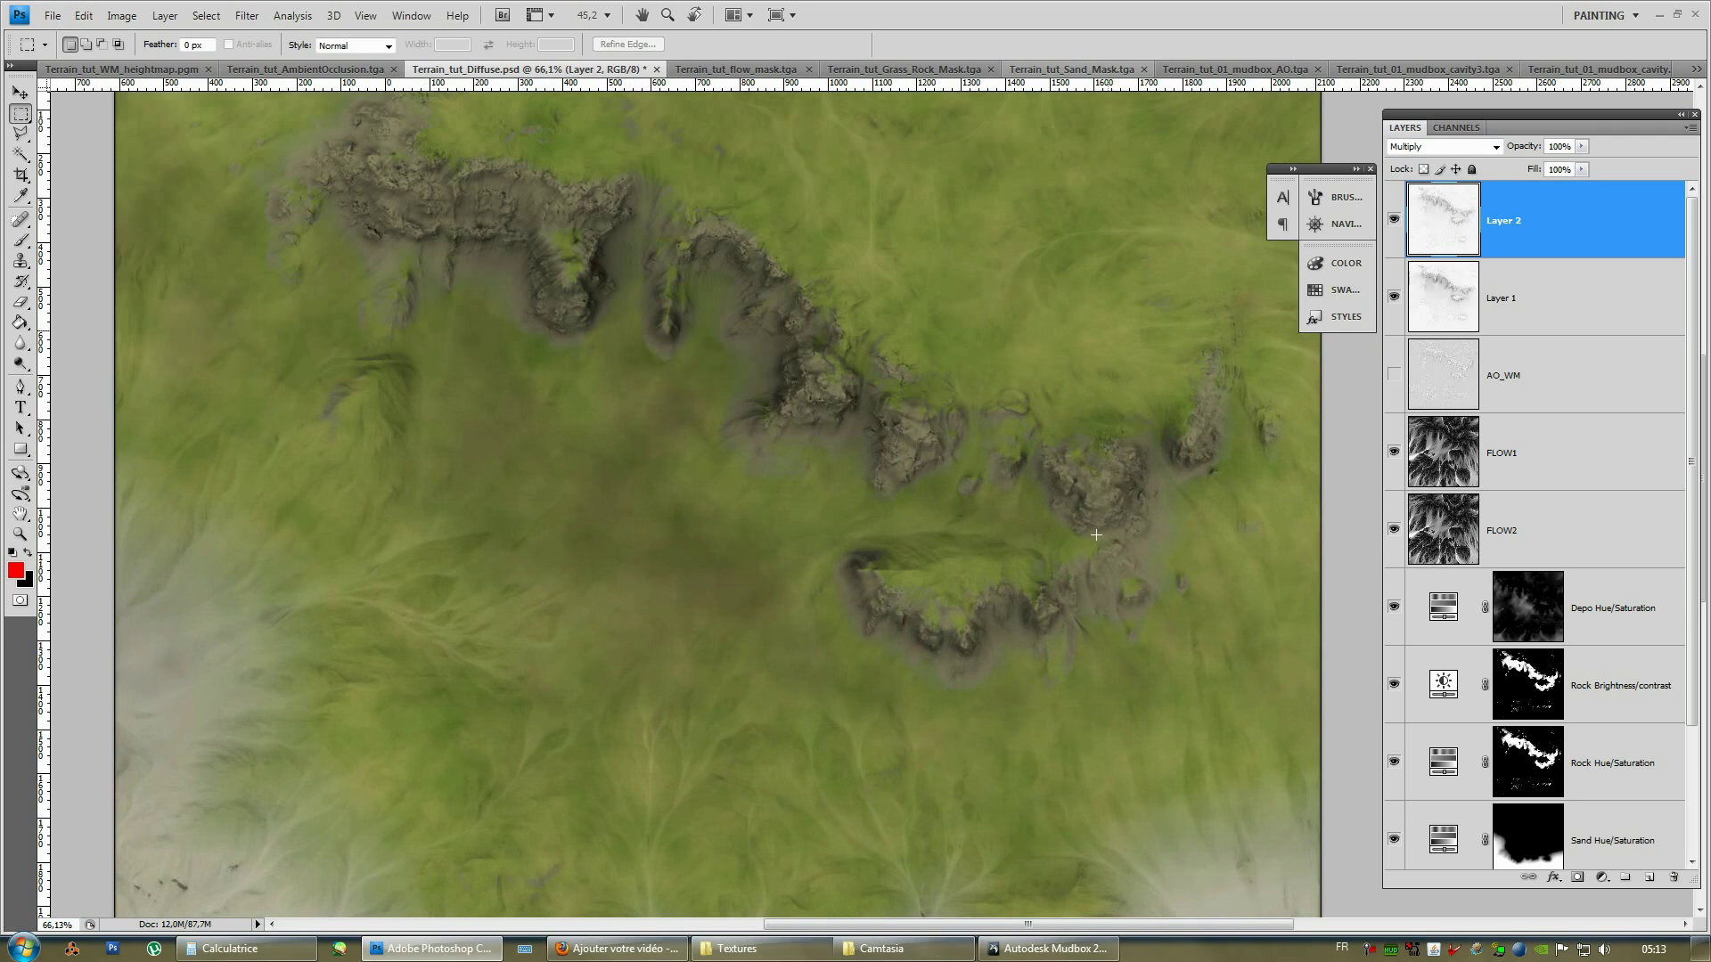
scroll(1096, 534, "up", 5, "alt")
left_click_drag(1039, 594, 1060, 599)
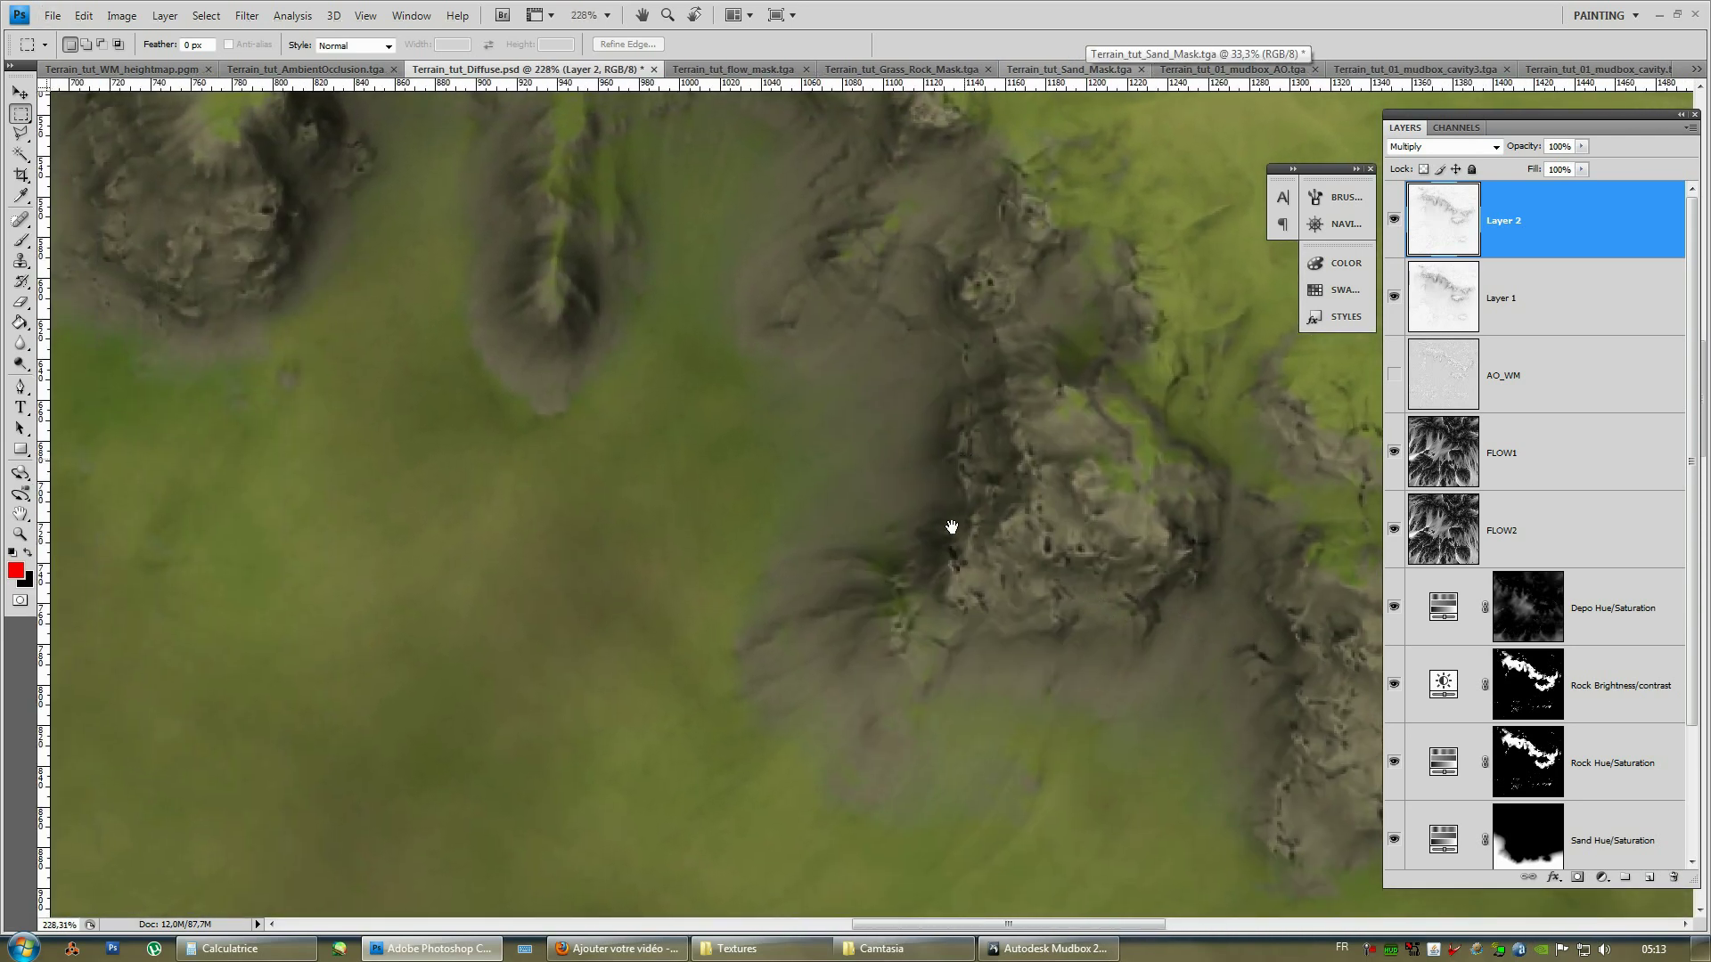
left_click_drag(947, 526, 1188, 775)
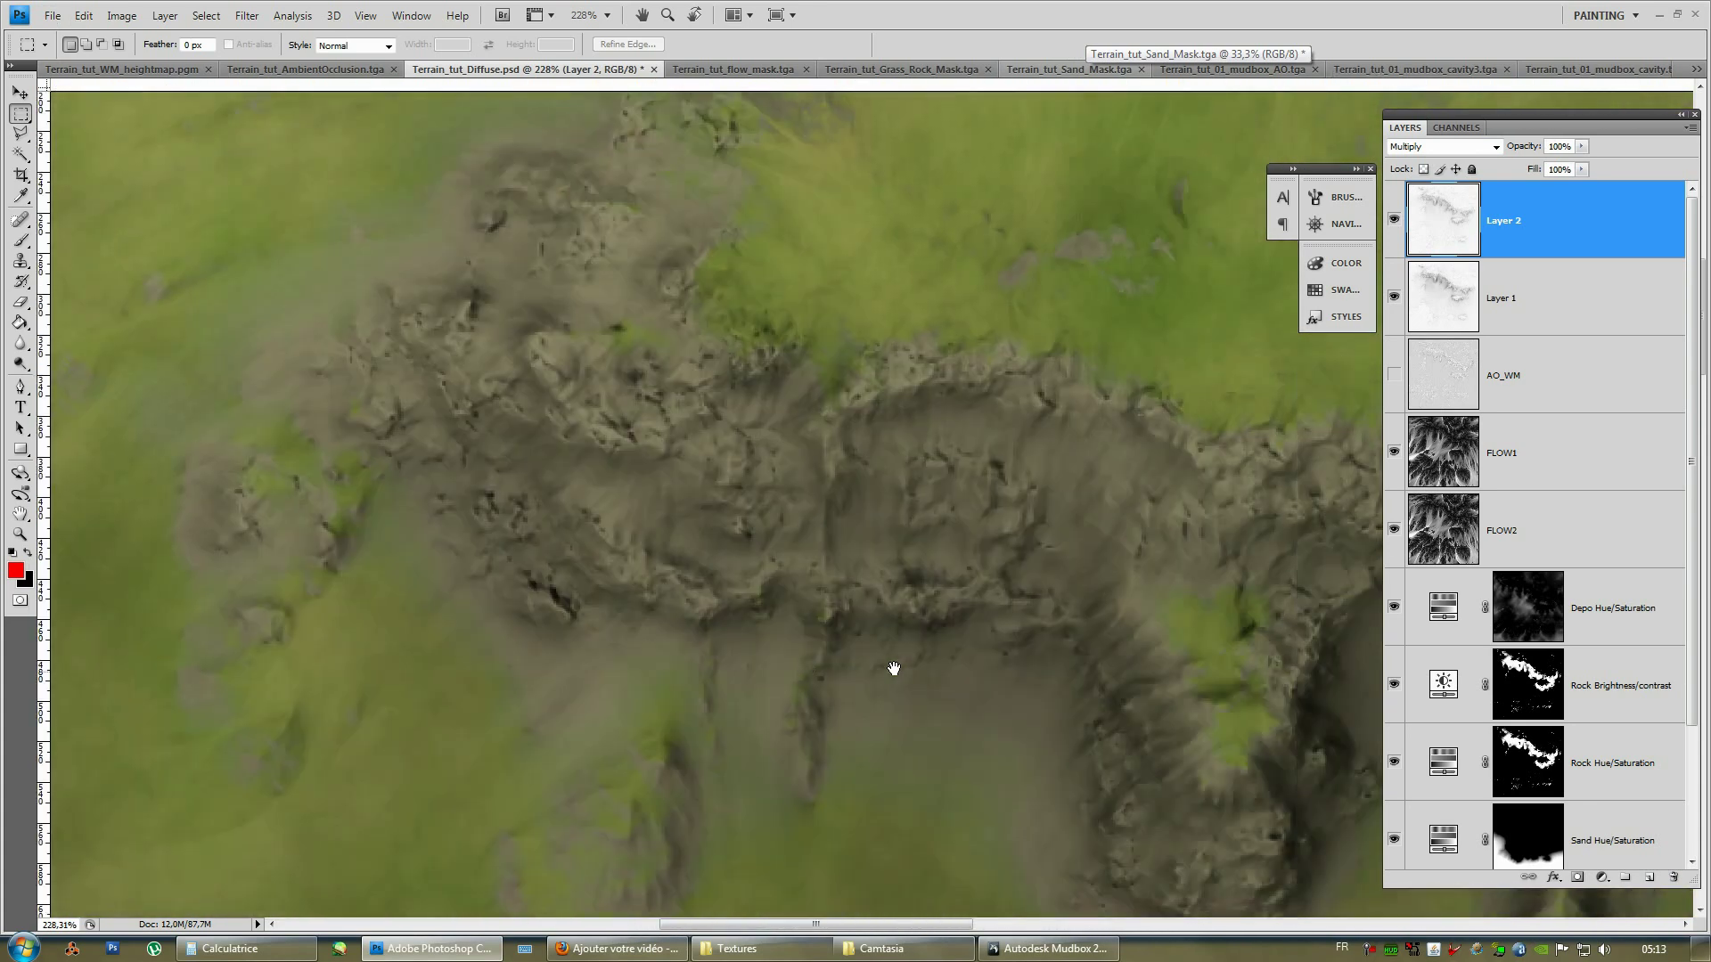
scroll(893, 668, "right", 3, "ctrl")
scroll(893, 668, "down", 2, "alt")
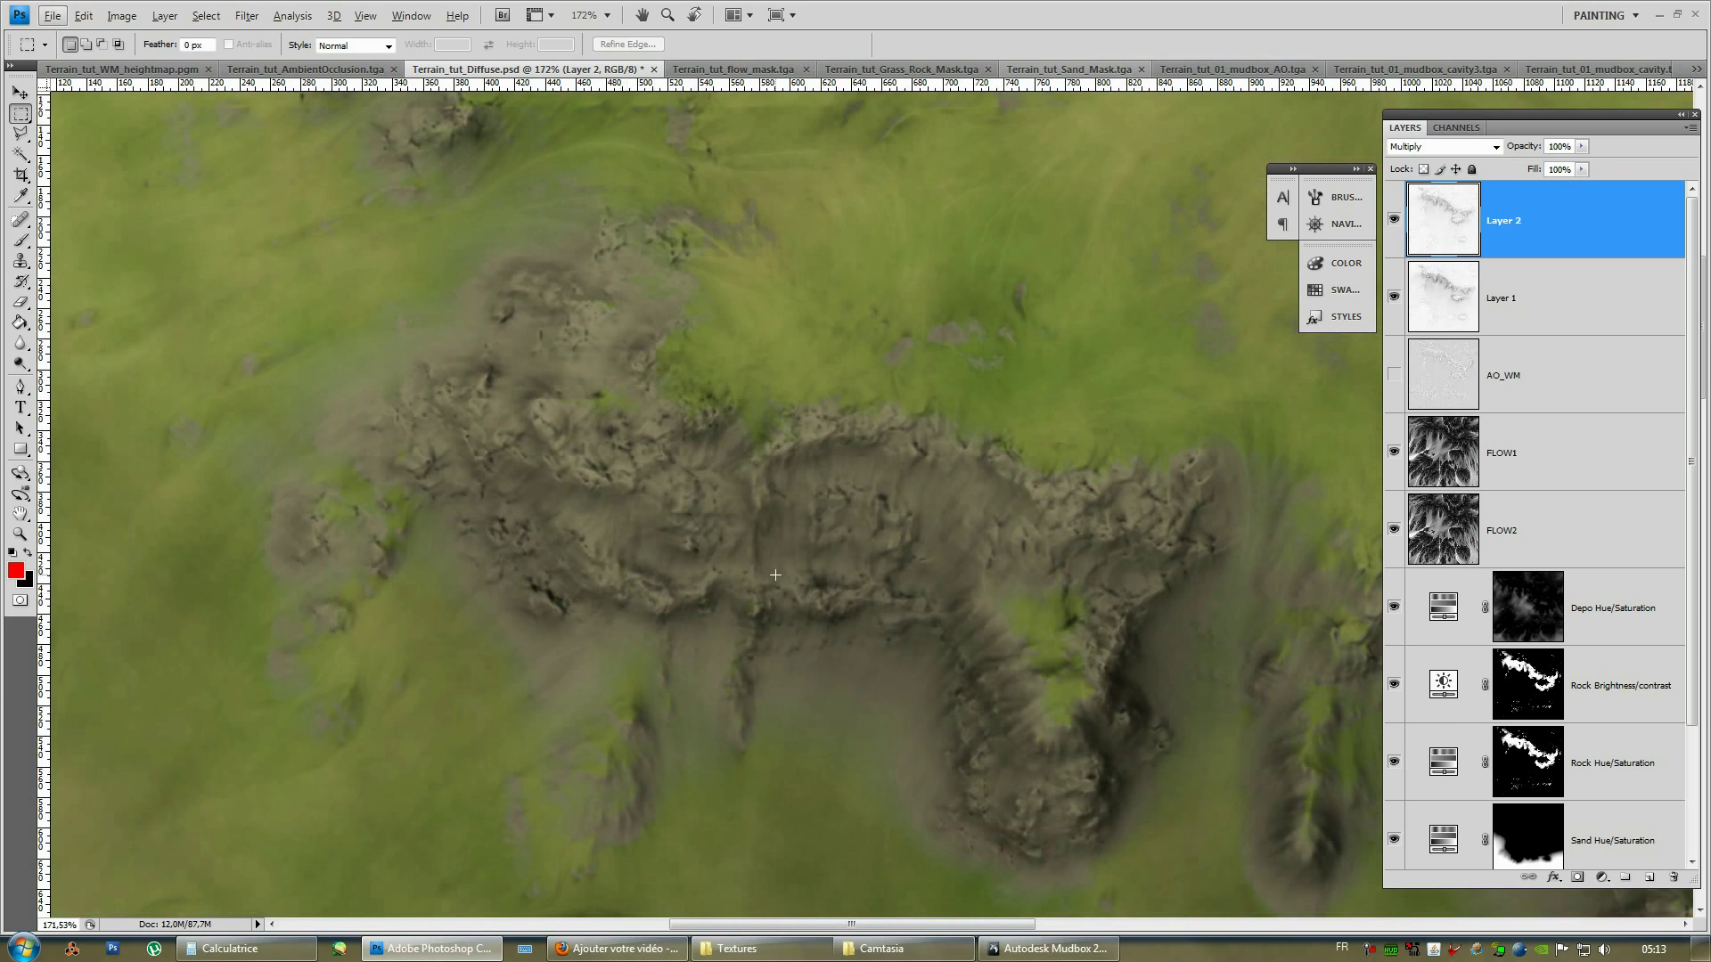
left_click_drag(1104, 551, 554, 401)
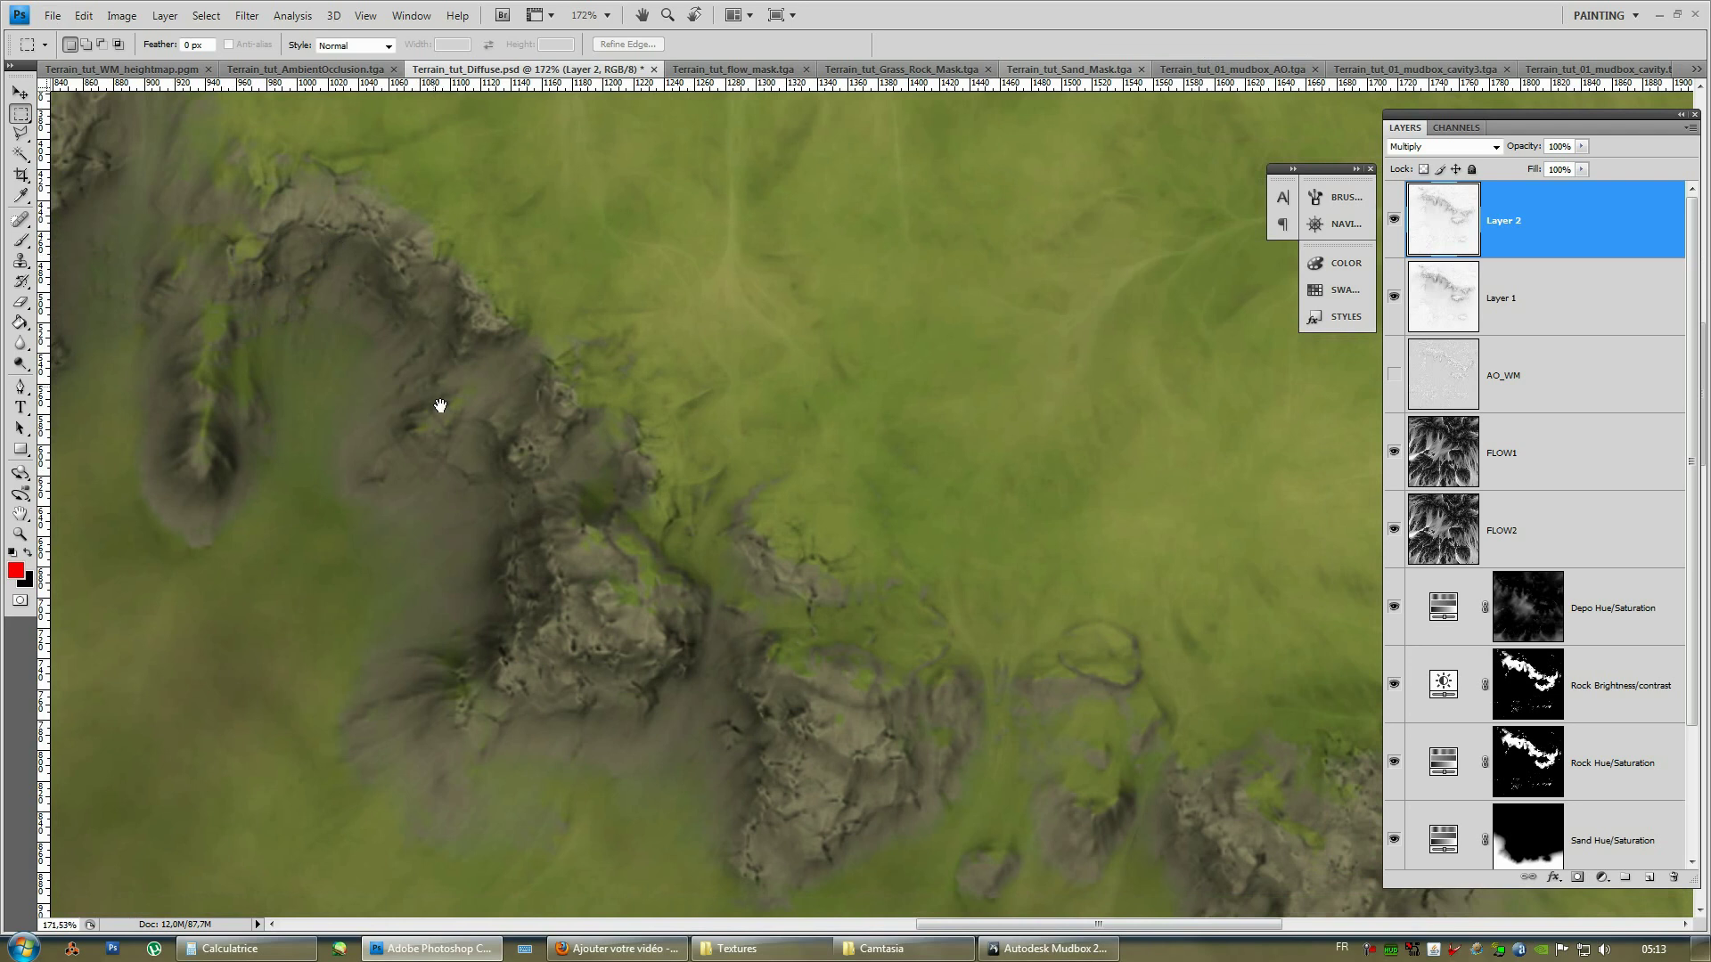
left_click_drag(874, 760, 687, 591)
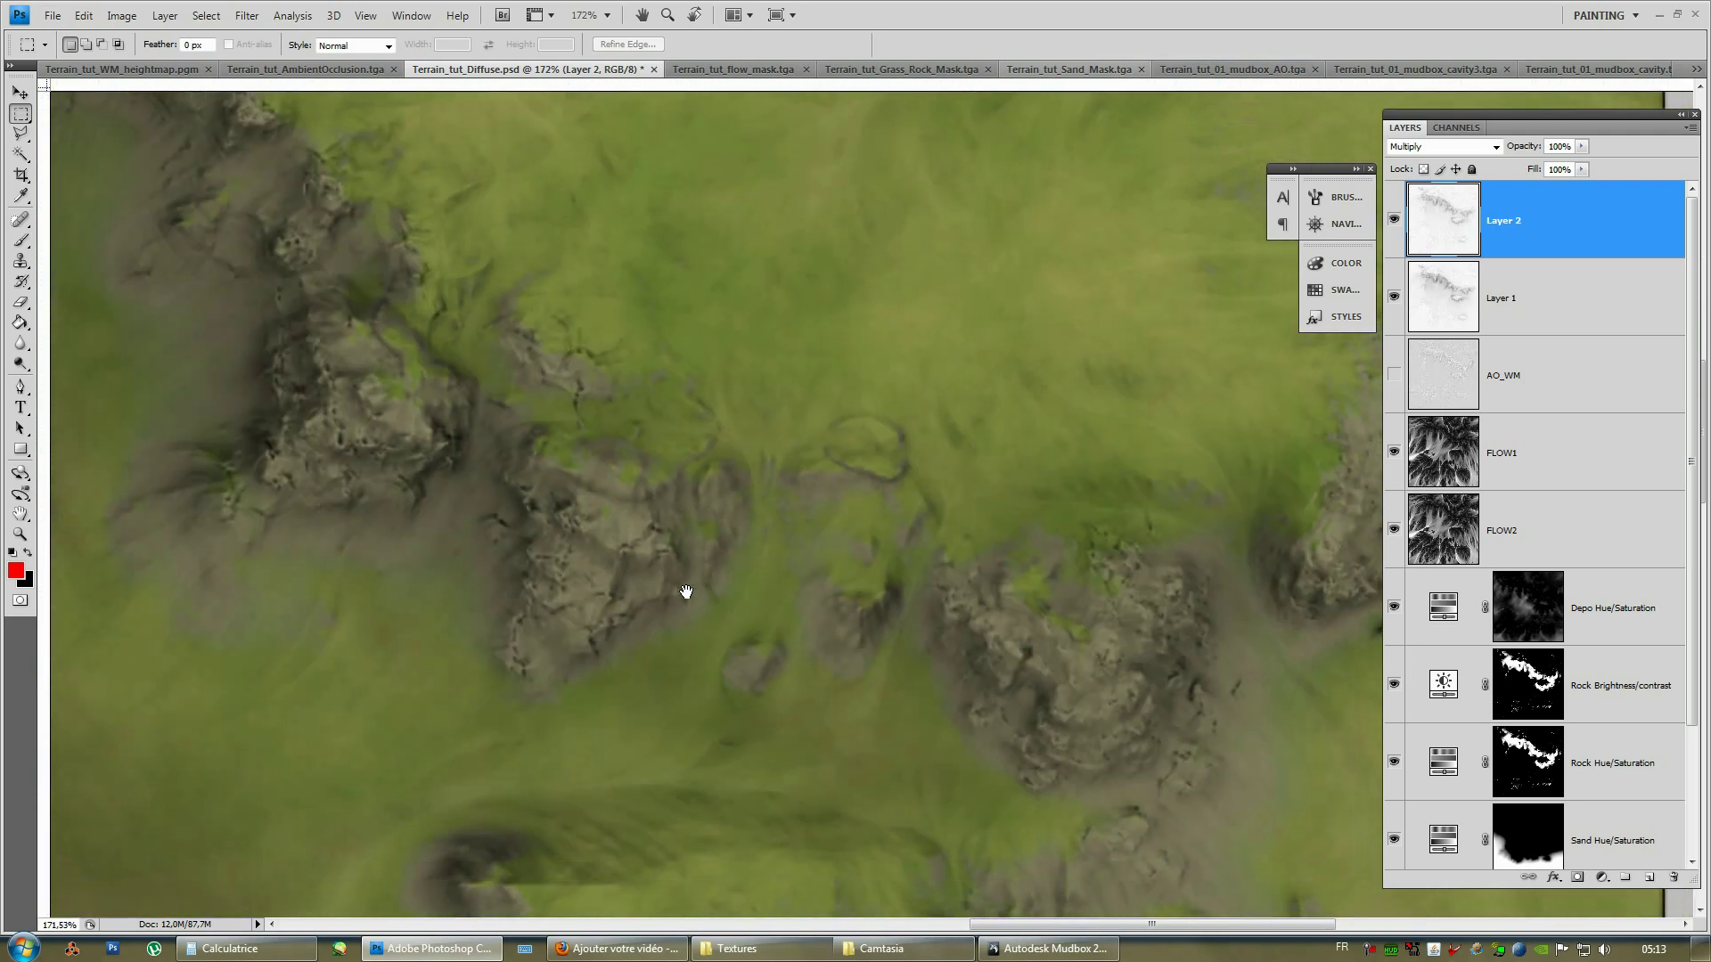
left_click_drag(1139, 697, 959, 703)
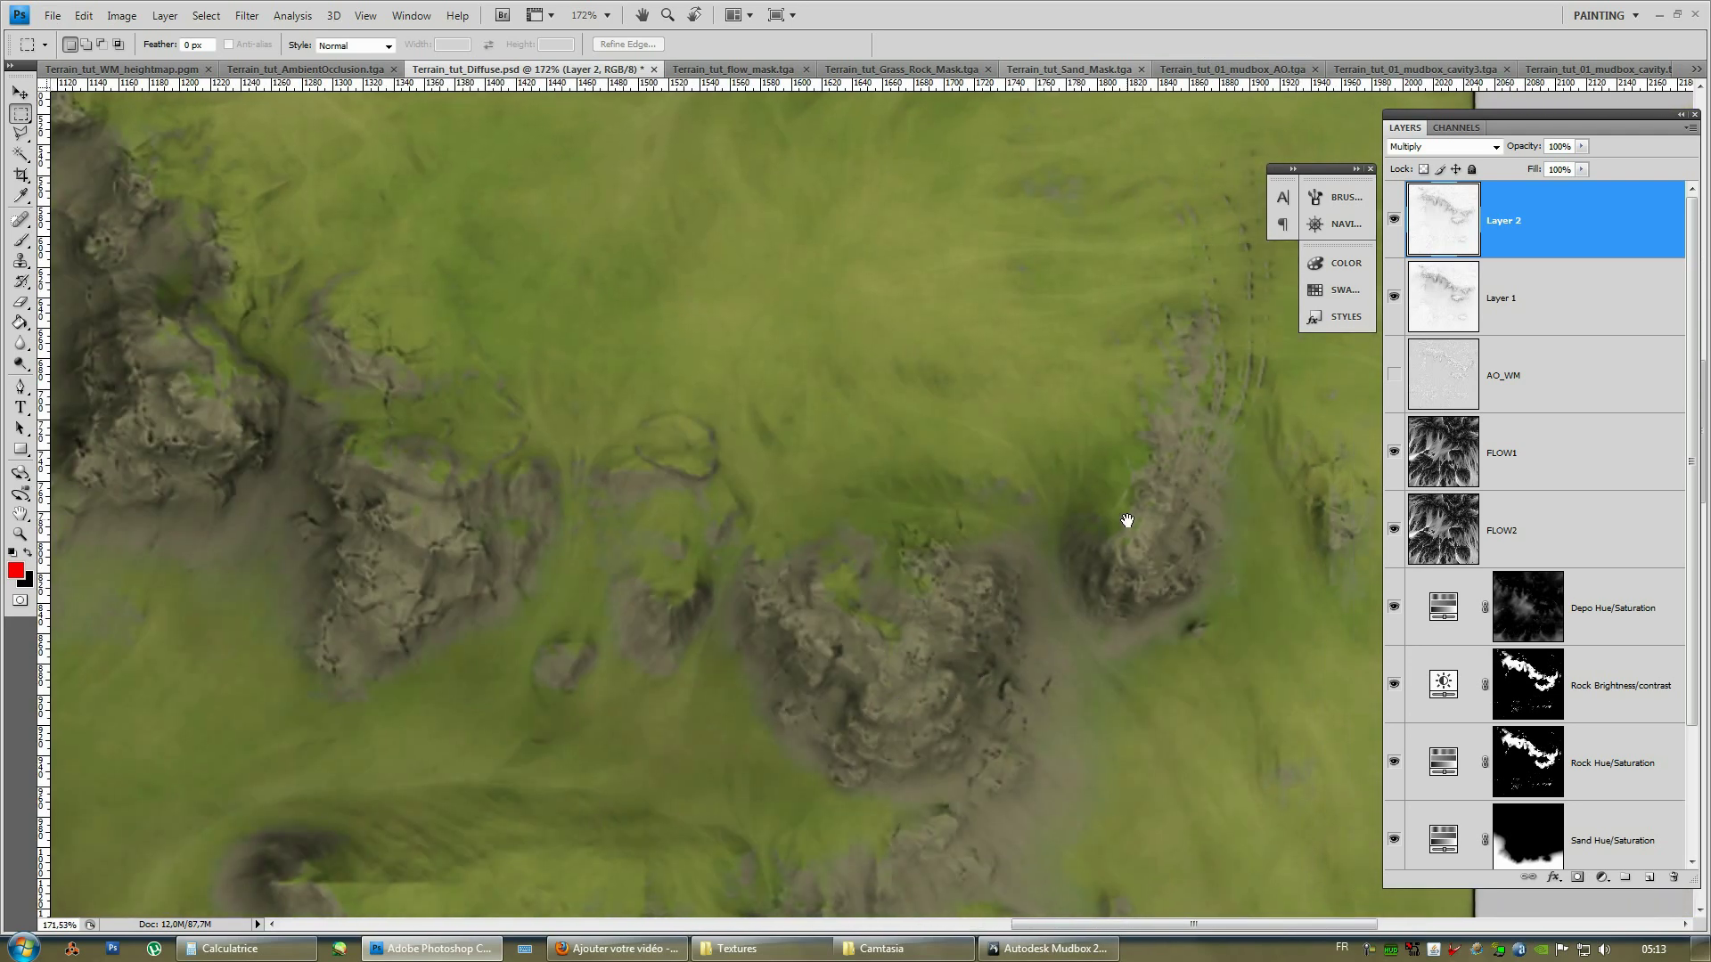
left_click_drag(712, 628, 1058, 666)
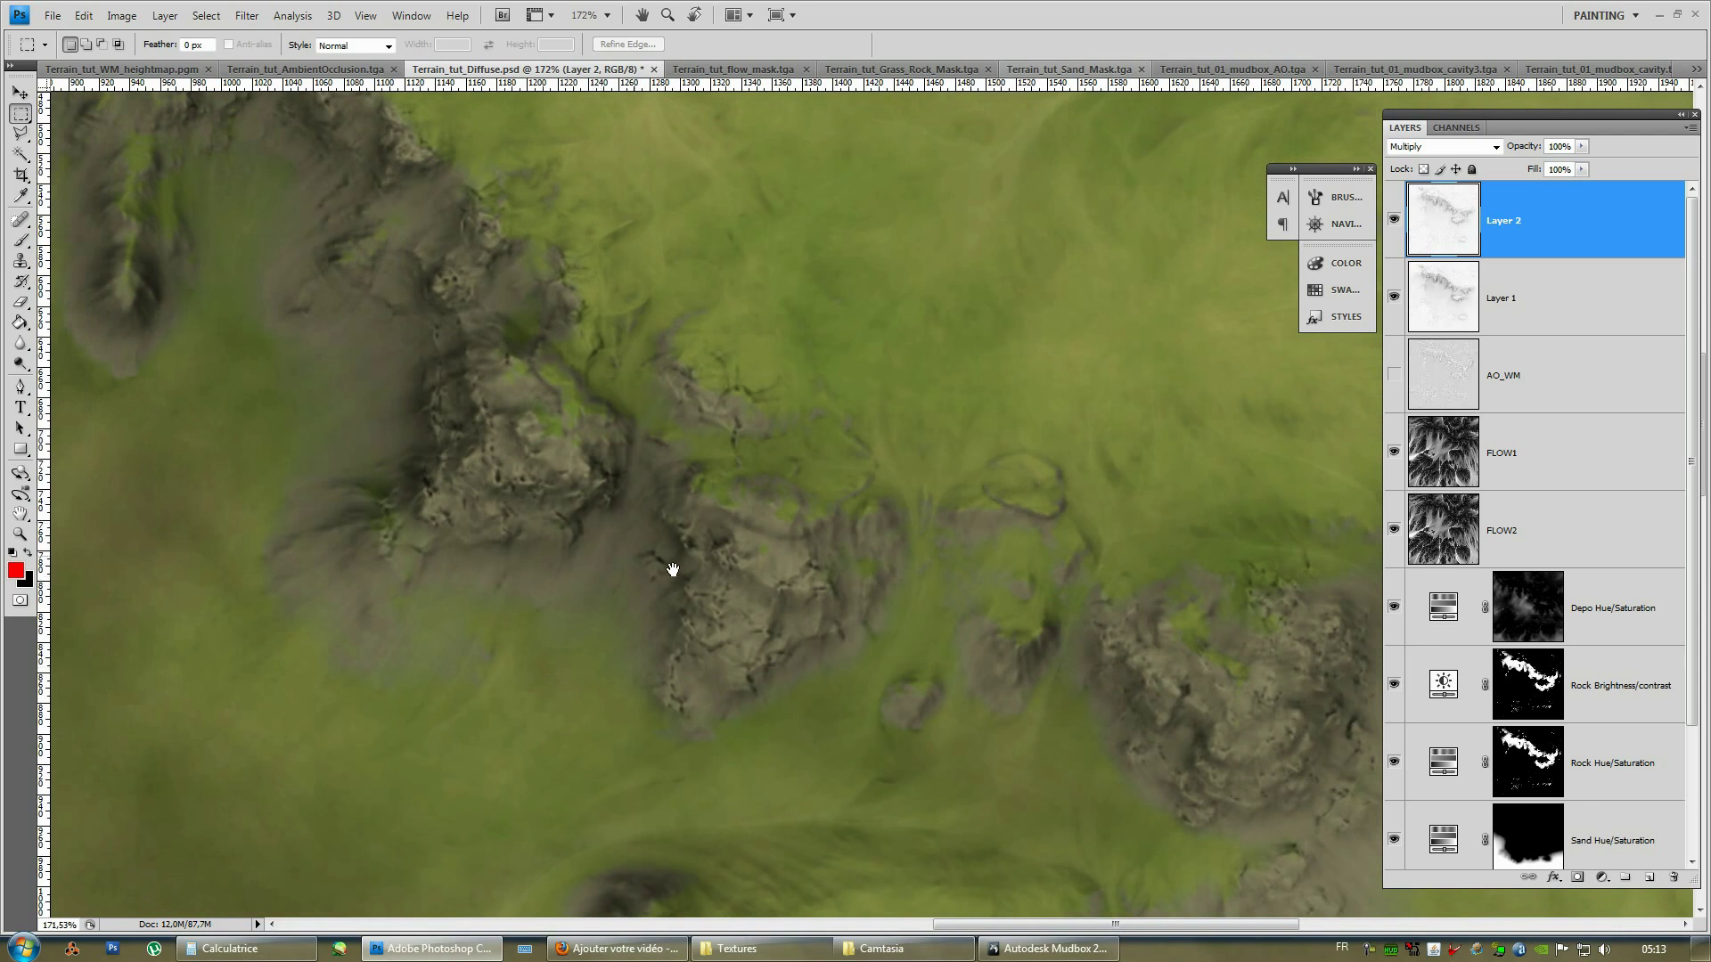
left_click_drag(748, 590, 984, 712)
scroll(913, 573, "left", 6)
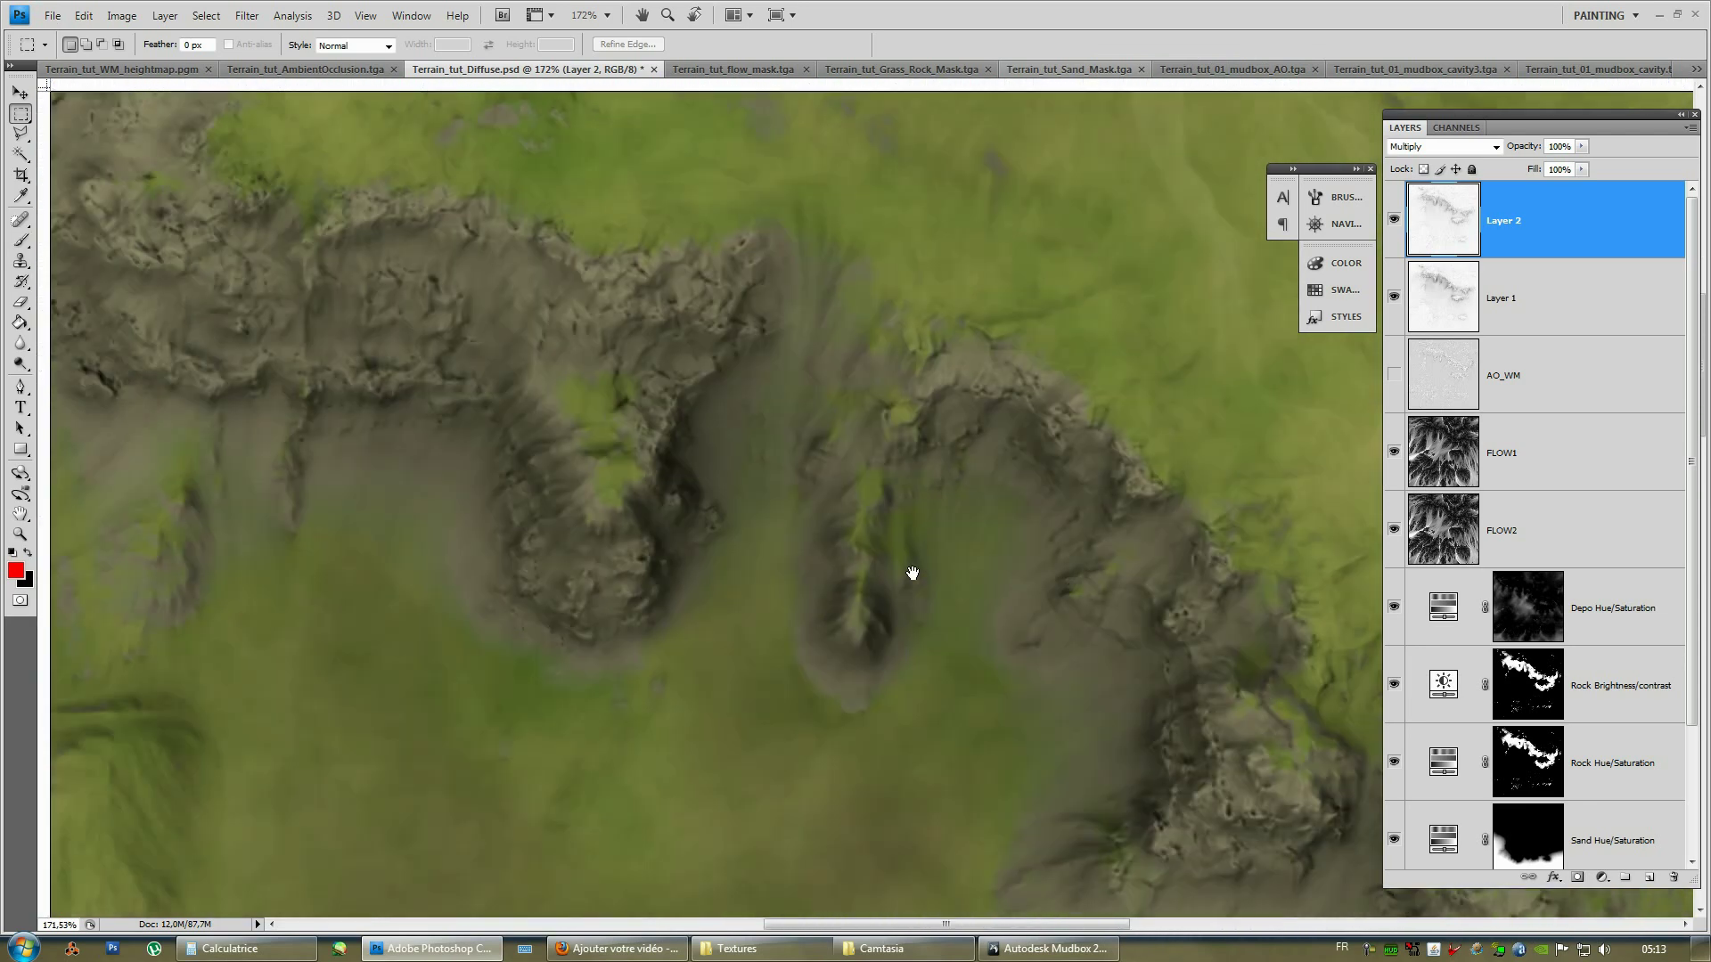
left_click_drag(712, 527, 786, 653)
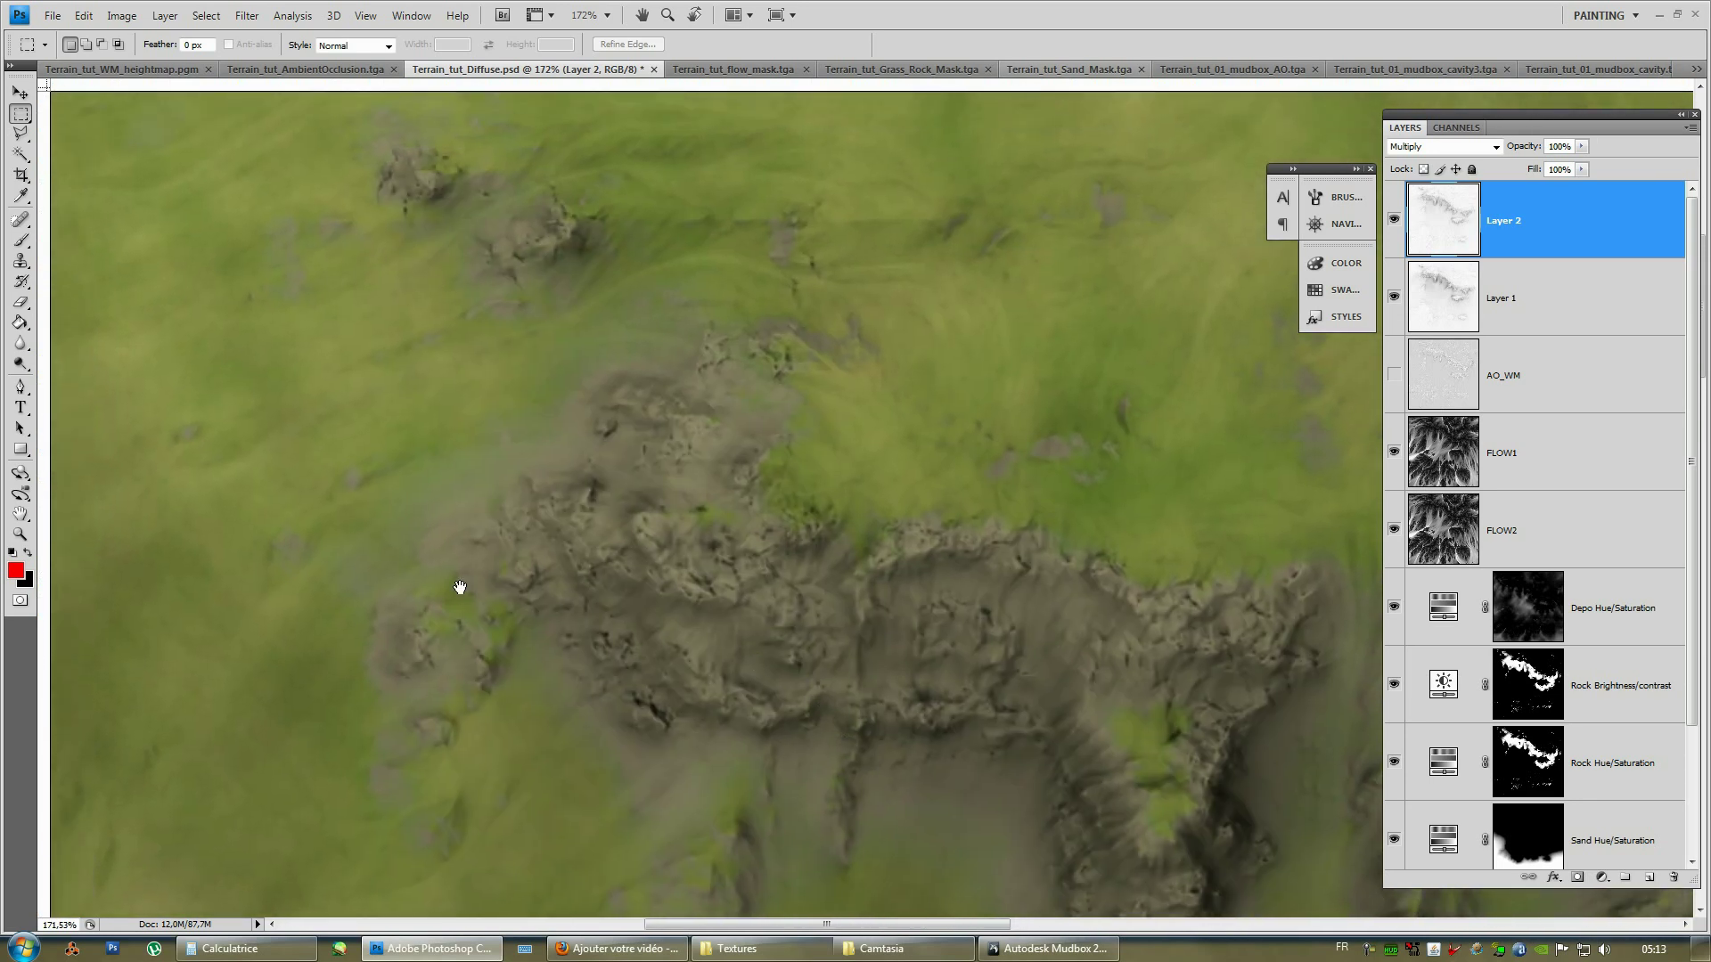
scroll(615, 507, "down", 5, "alt")
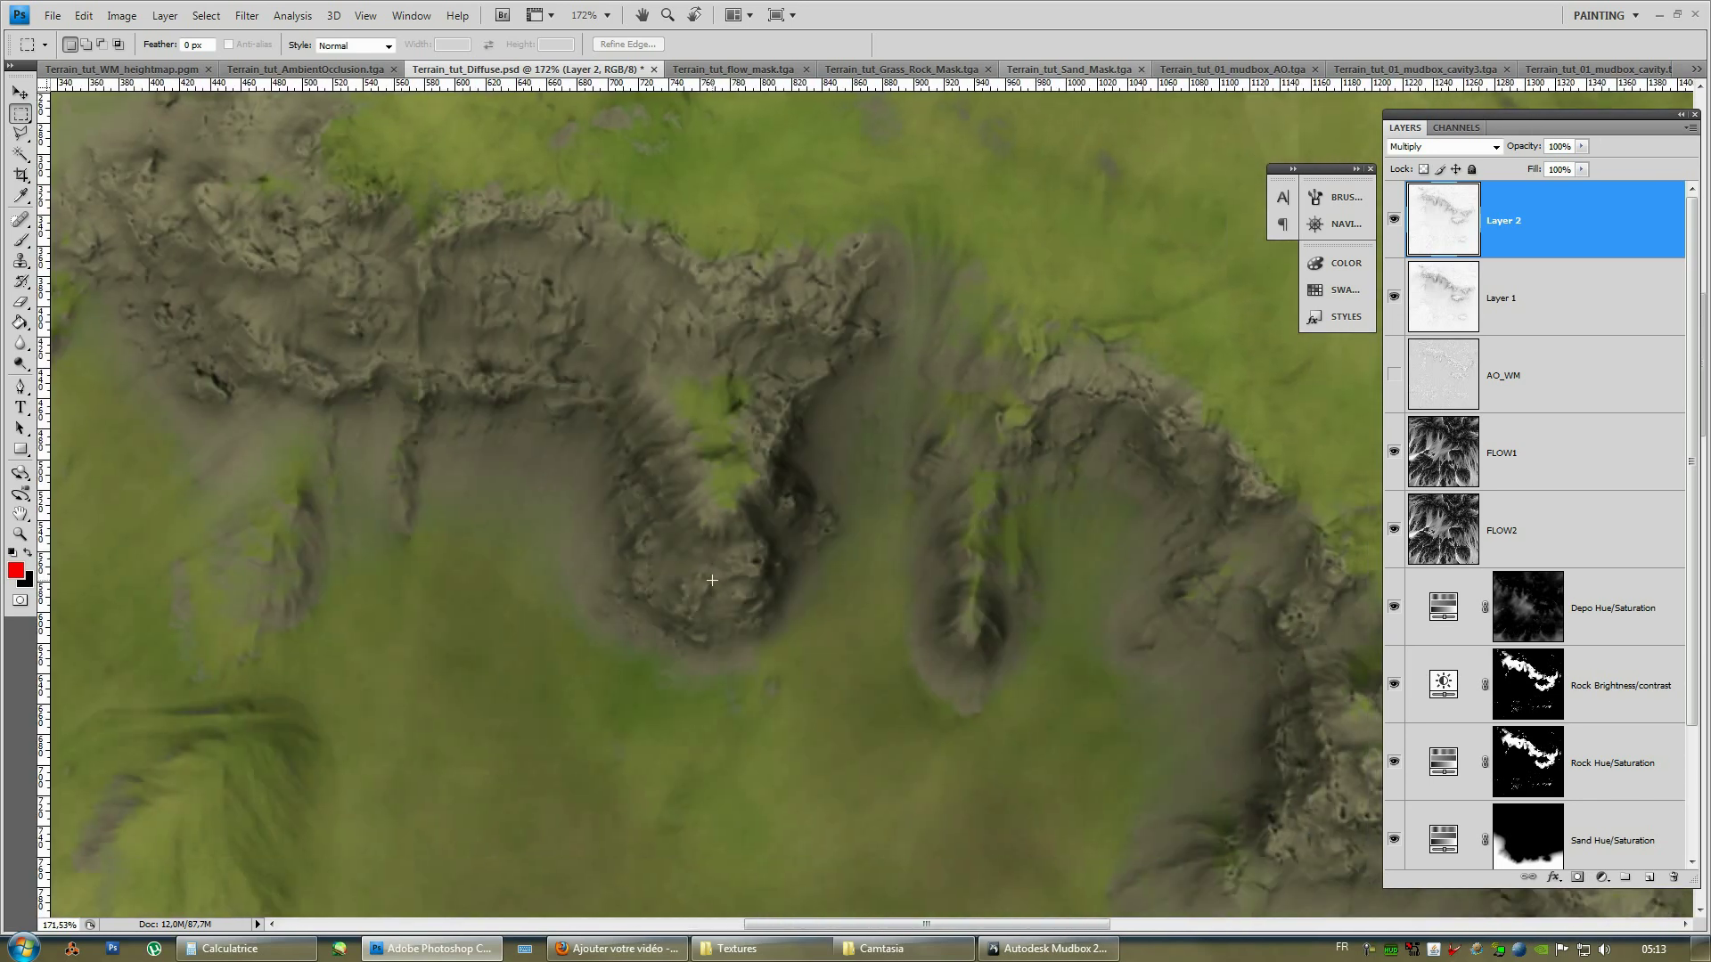
scroll(710, 581, "down", 3, "alt")
scroll(974, 821, "down", 5)
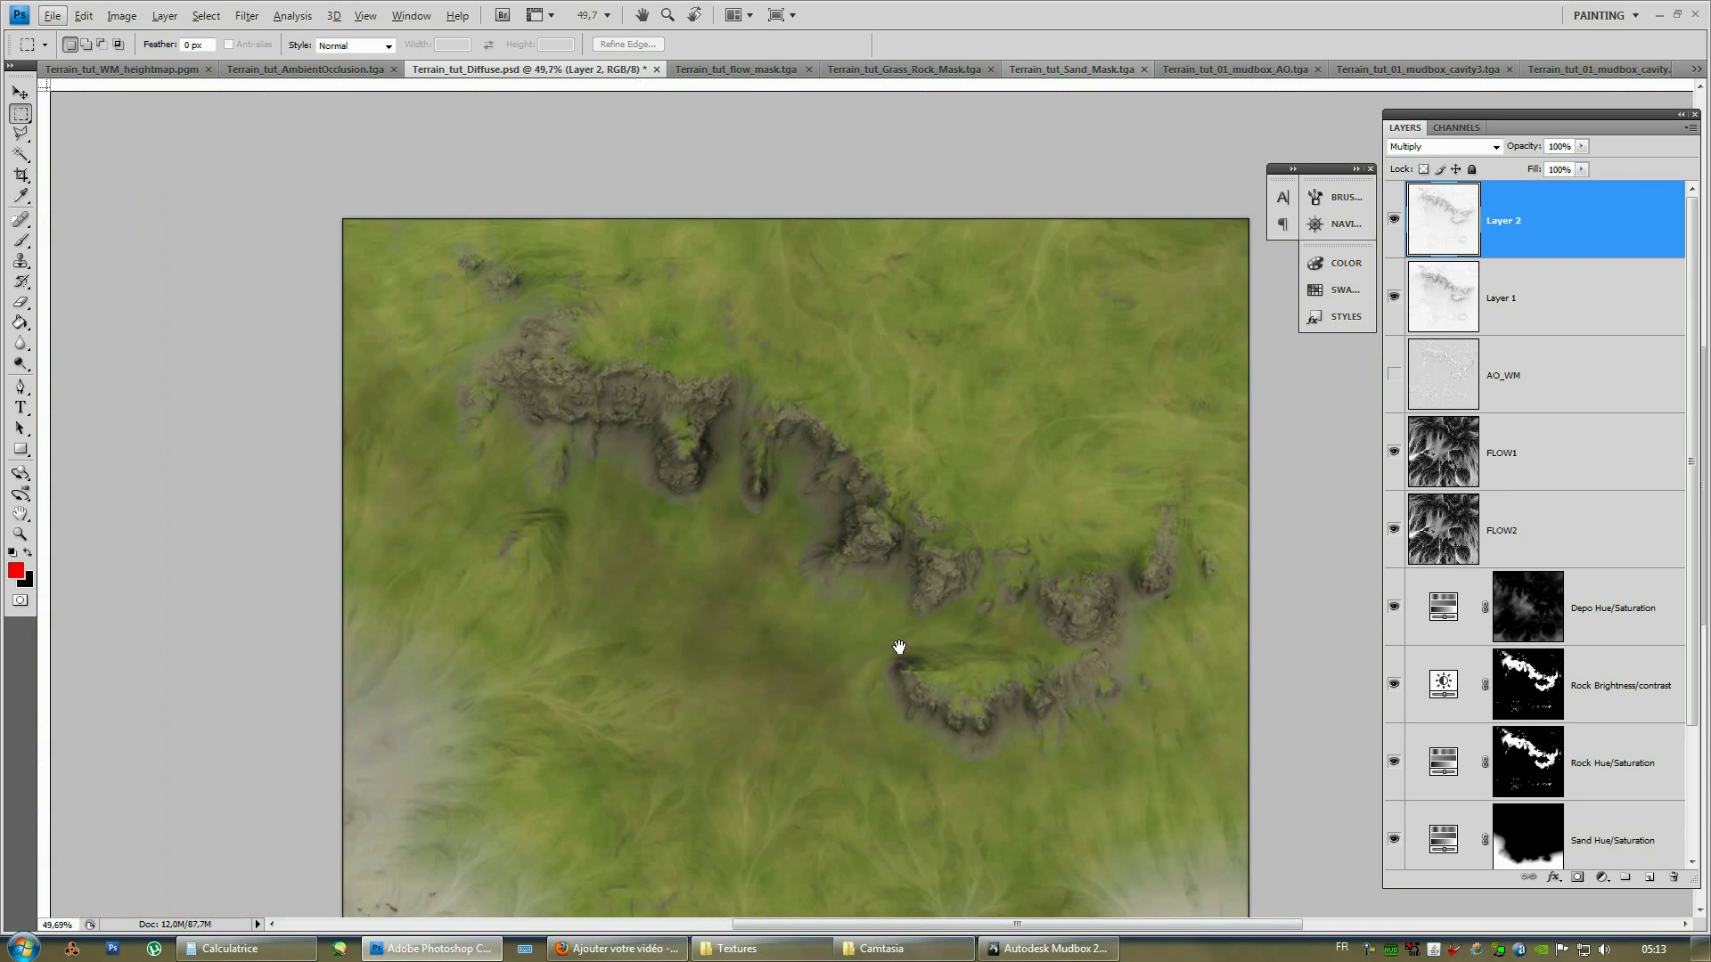
scroll(898, 648, "up", 4)
scroll(898, 648, "left", 2)
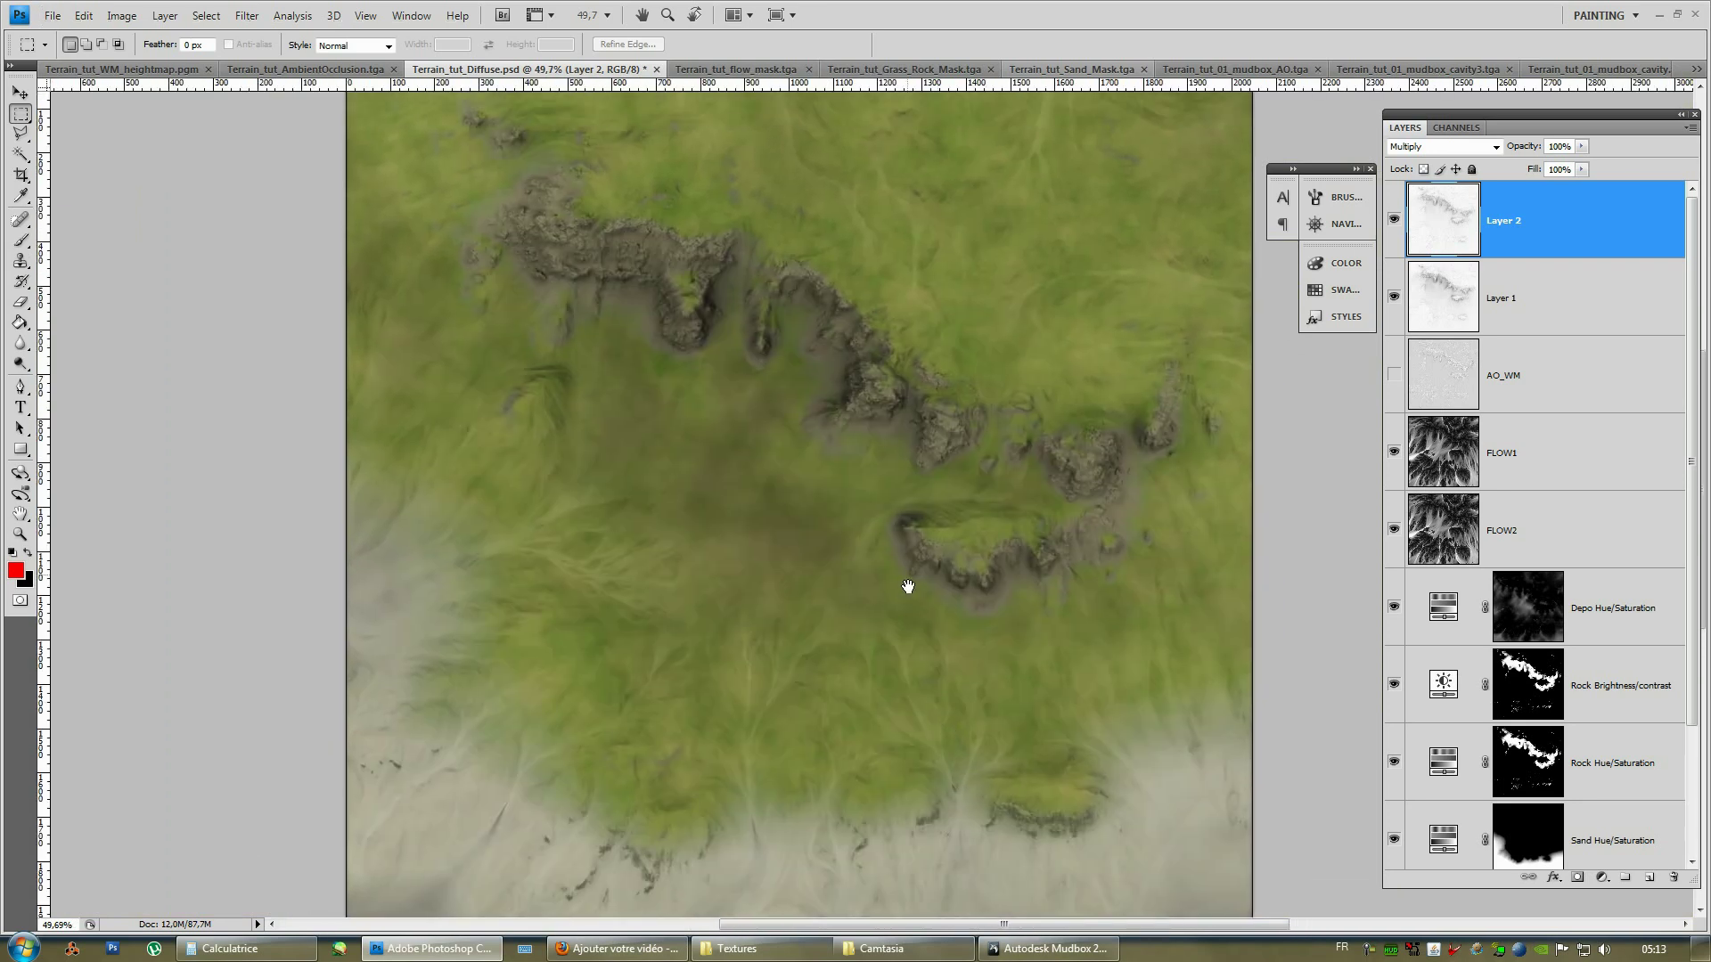
scroll(1039, 621, "up", 2, "alt")
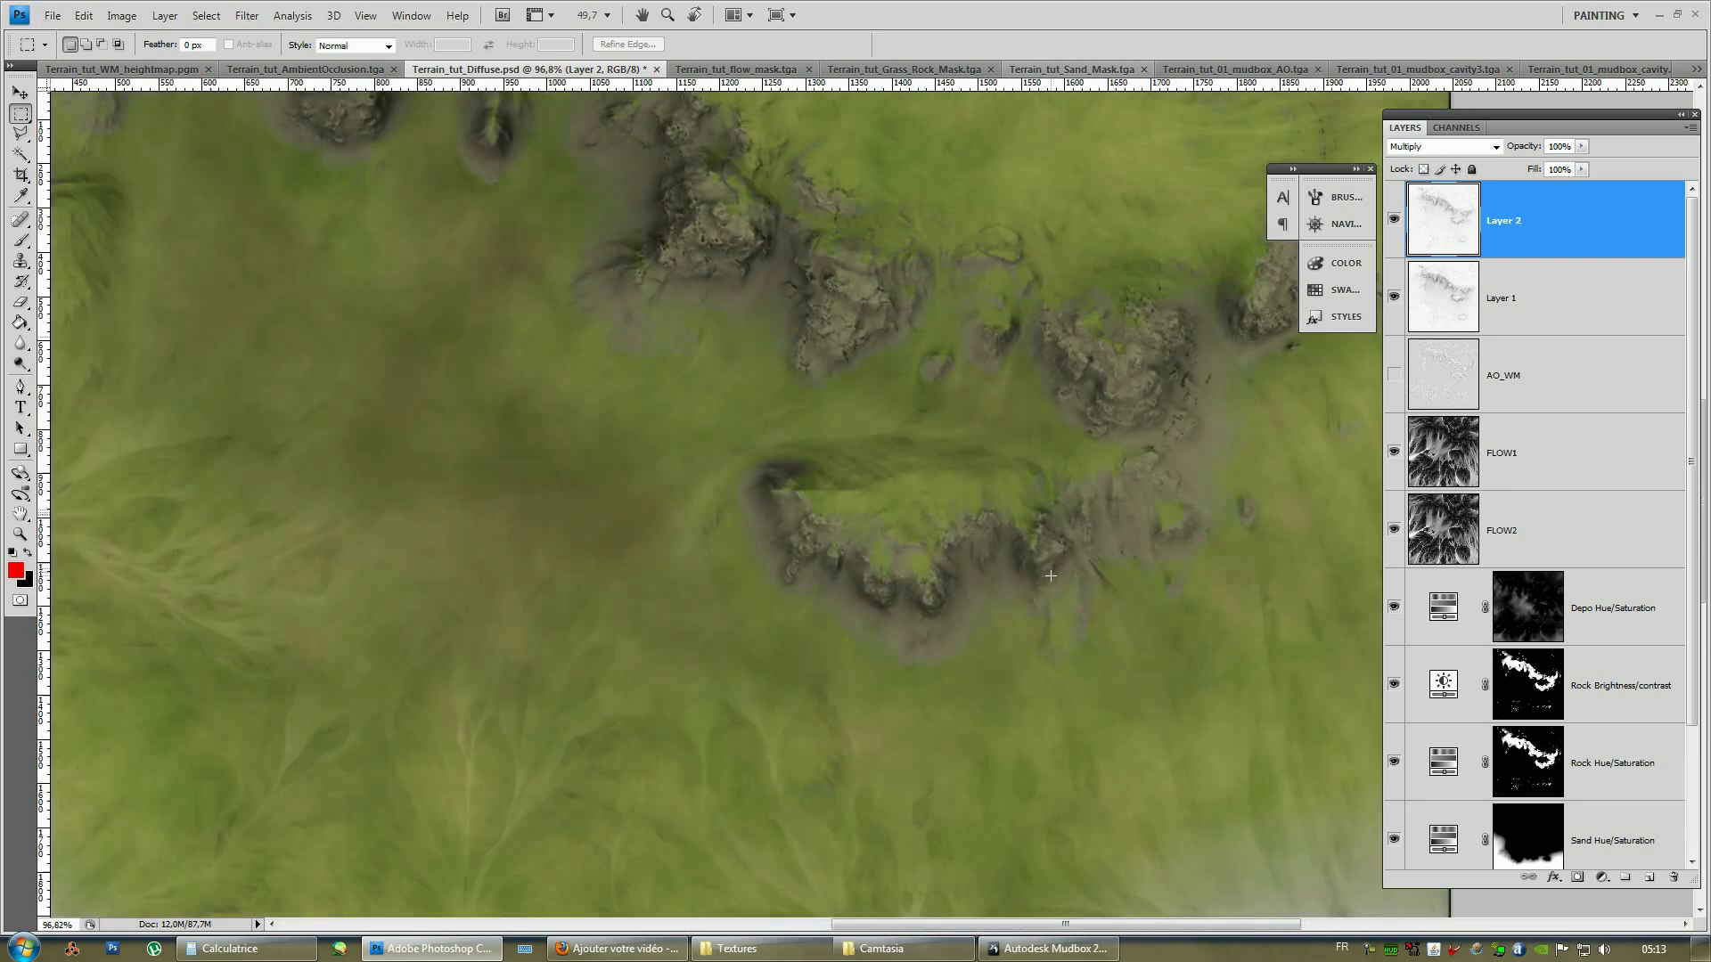
scroll(1051, 577, "down", 3, "alt")
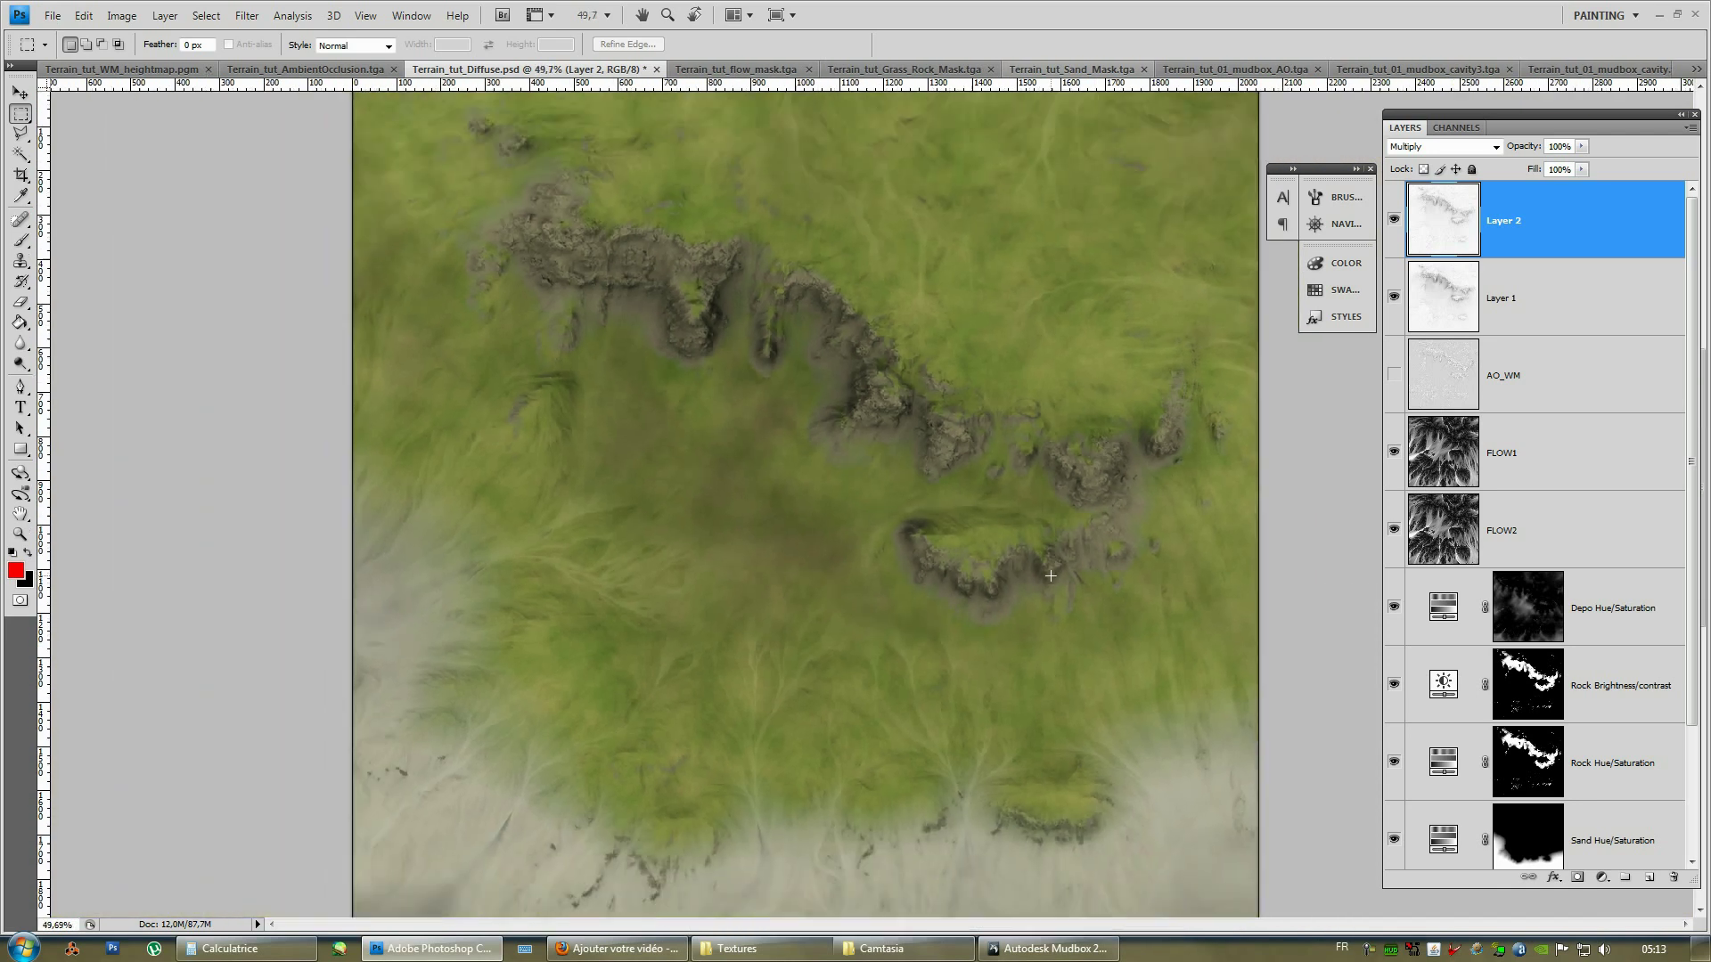
Compare the terrain by toggling Layer 2 and Layer 1, leaving Layer 2 hidden.
left_click(1394, 220)
left_click(1392, 222)
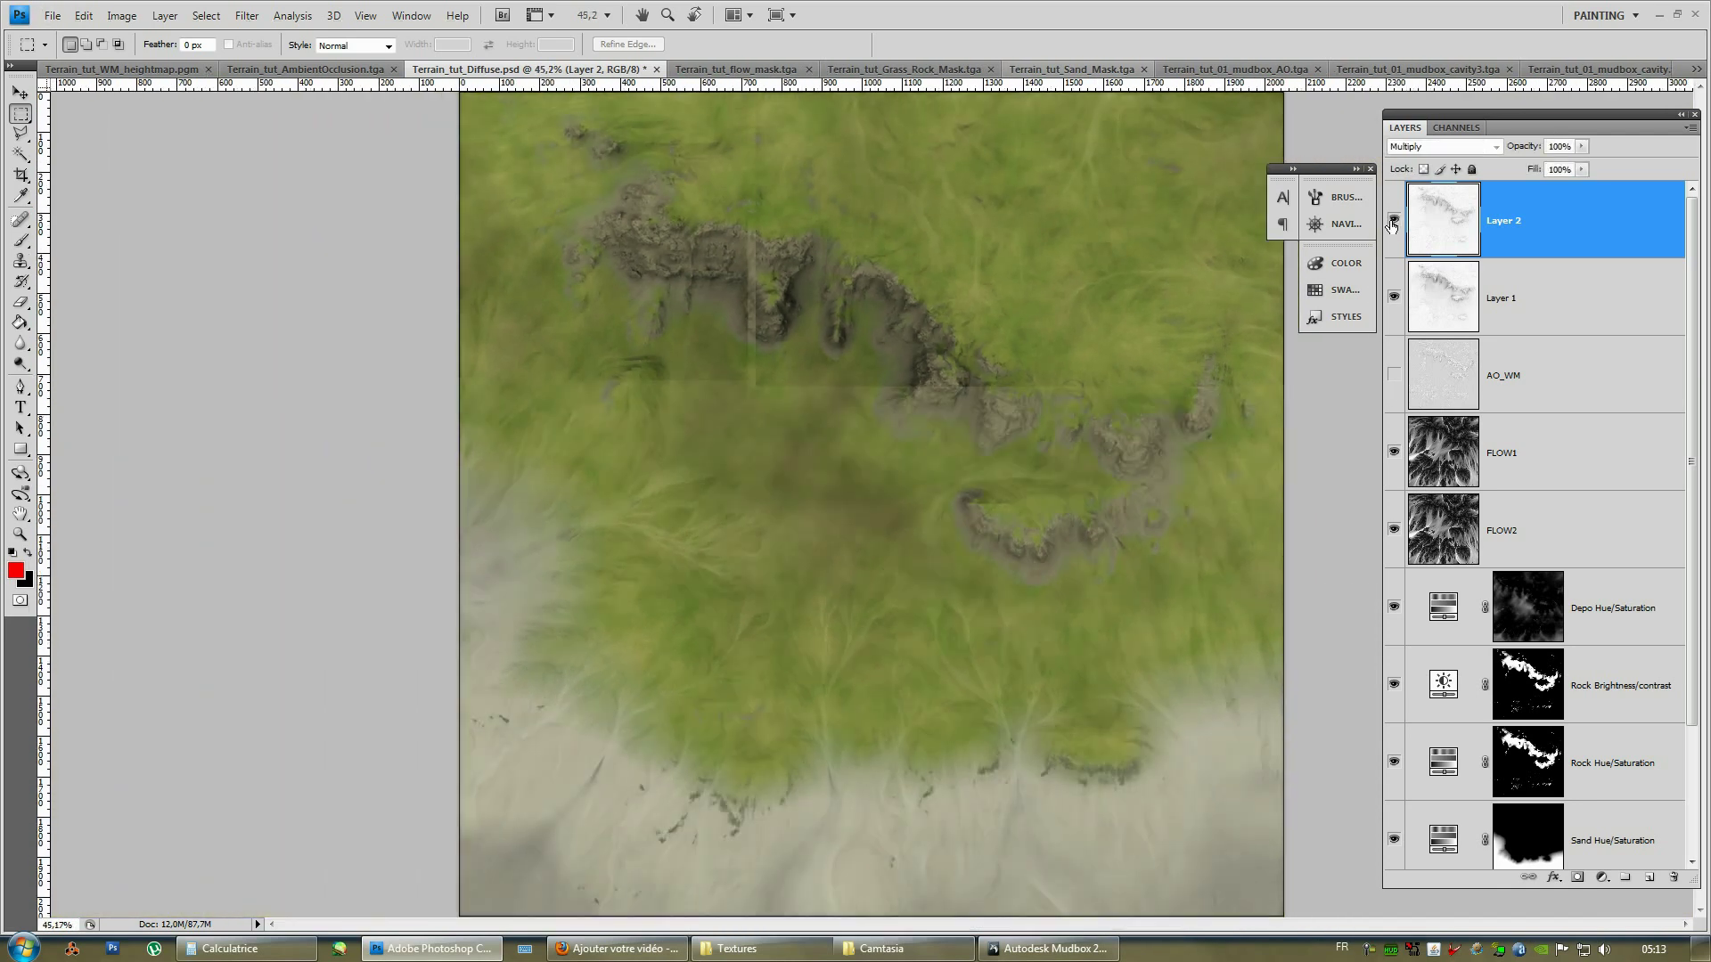
left_click(1392, 222)
left_click(1391, 222)
left_click(1385, 299)
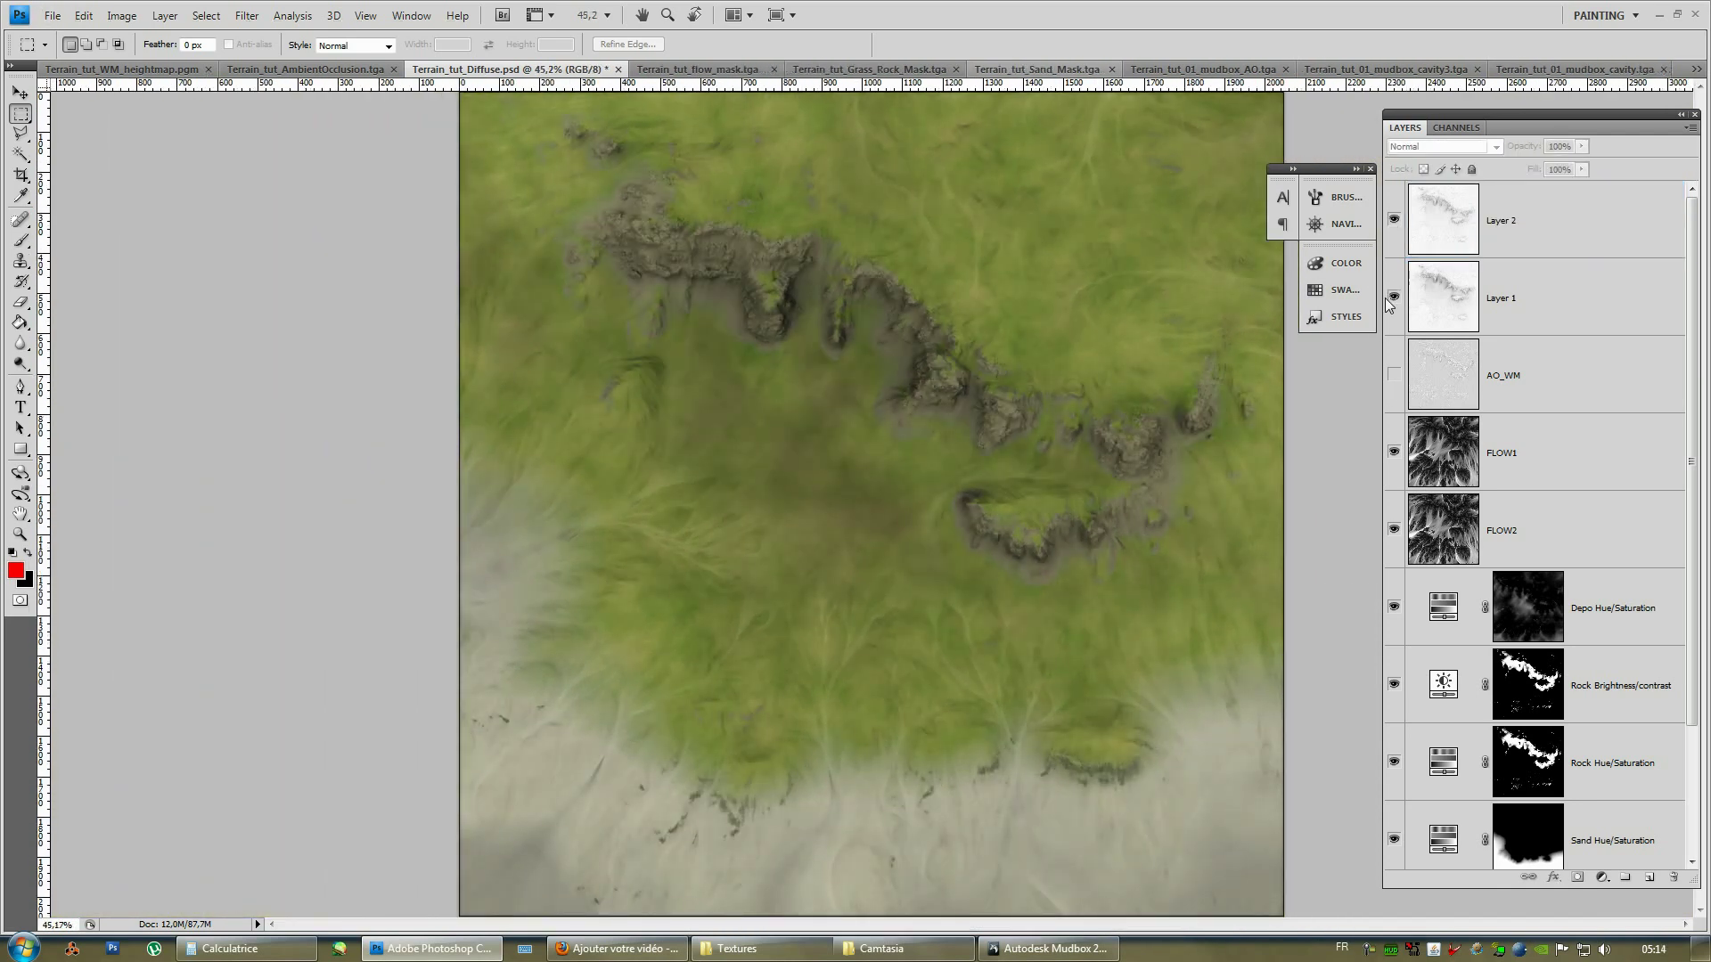
left_click(1394, 297)
left_click(1394, 222)
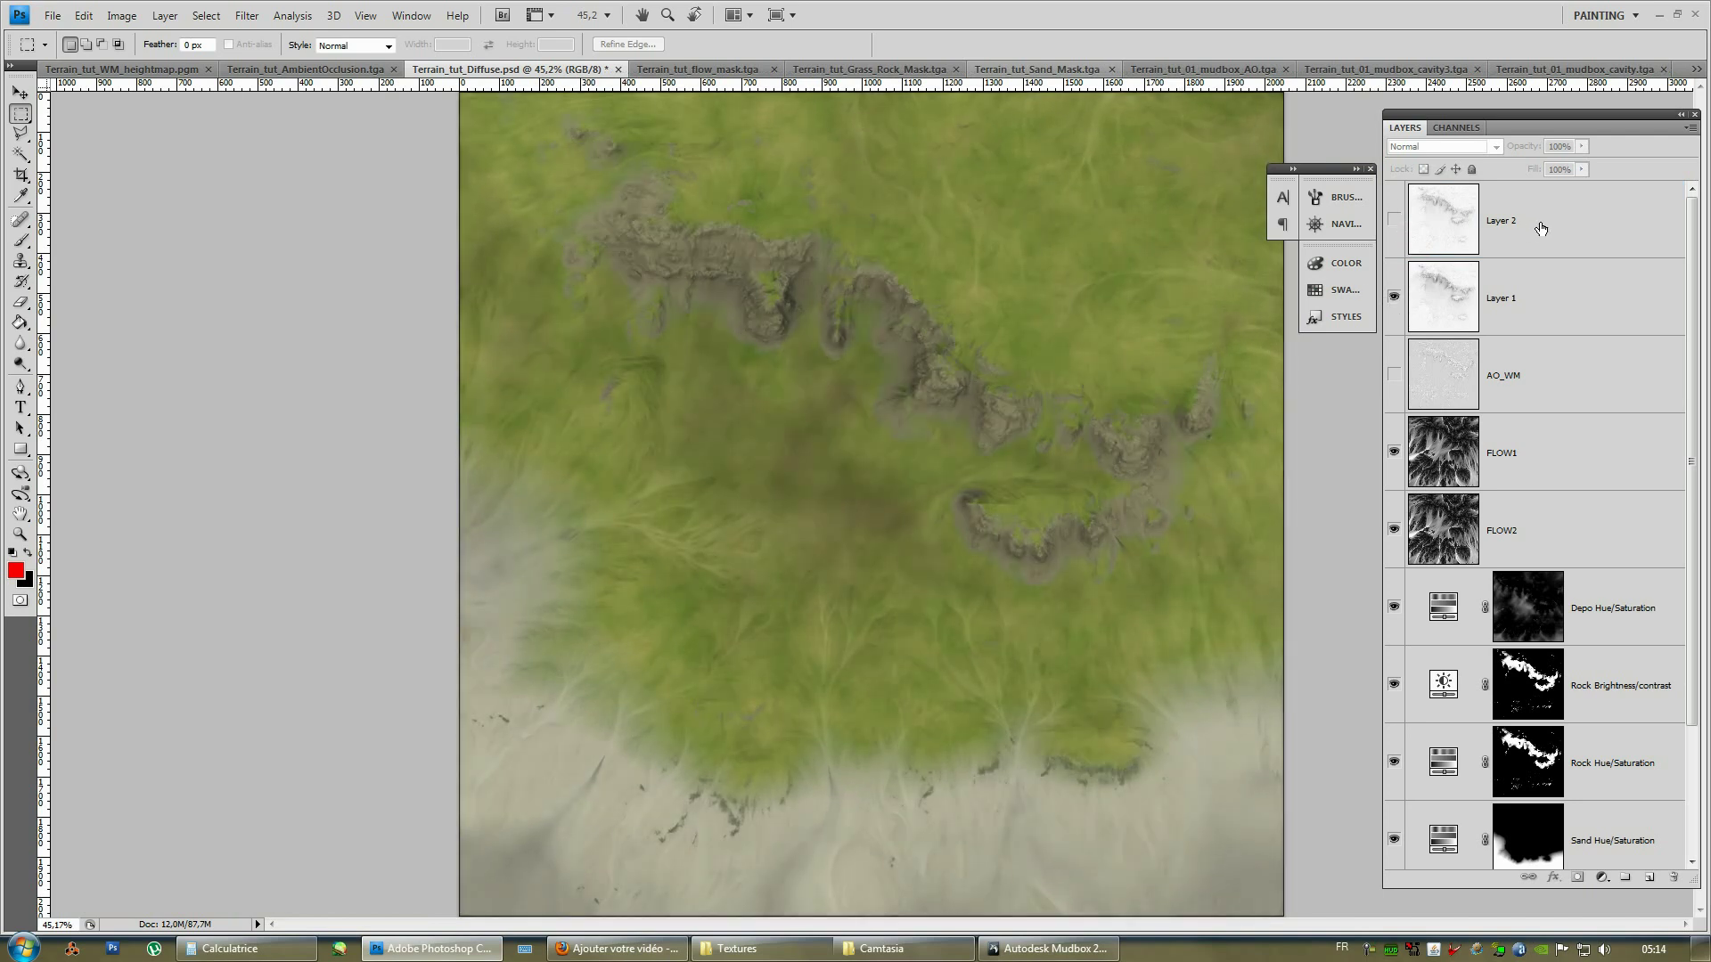
left_click(1499, 223)
left_click(1393, 300)
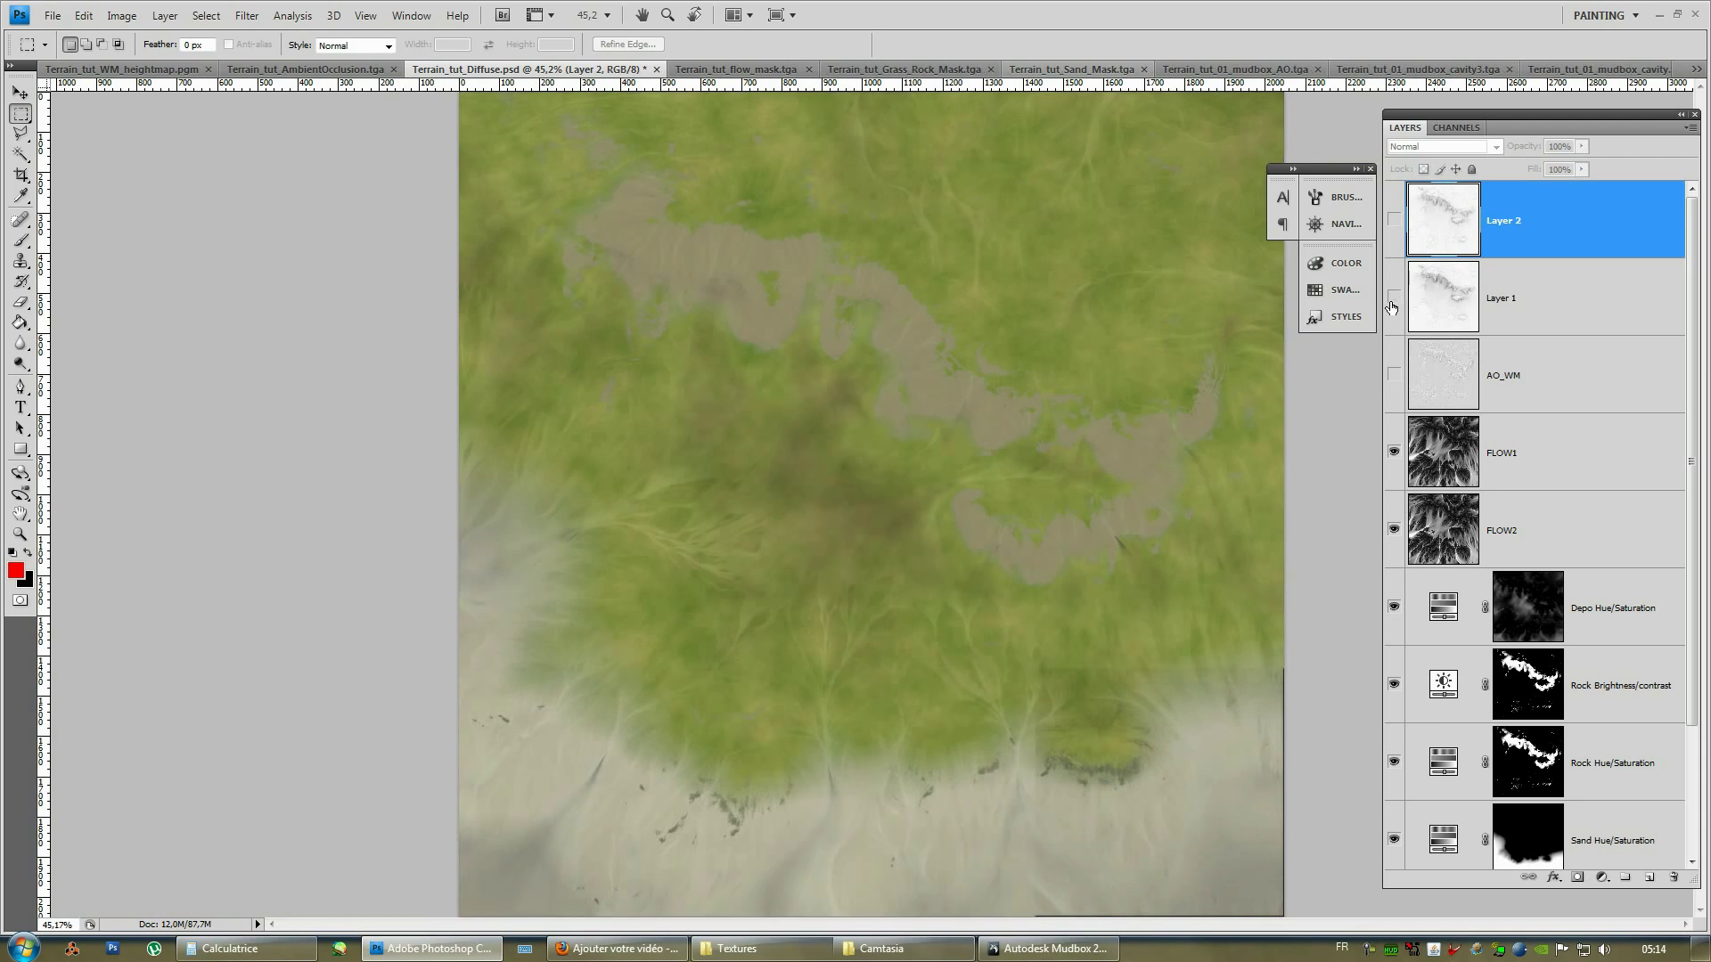
left_click(1393, 299)
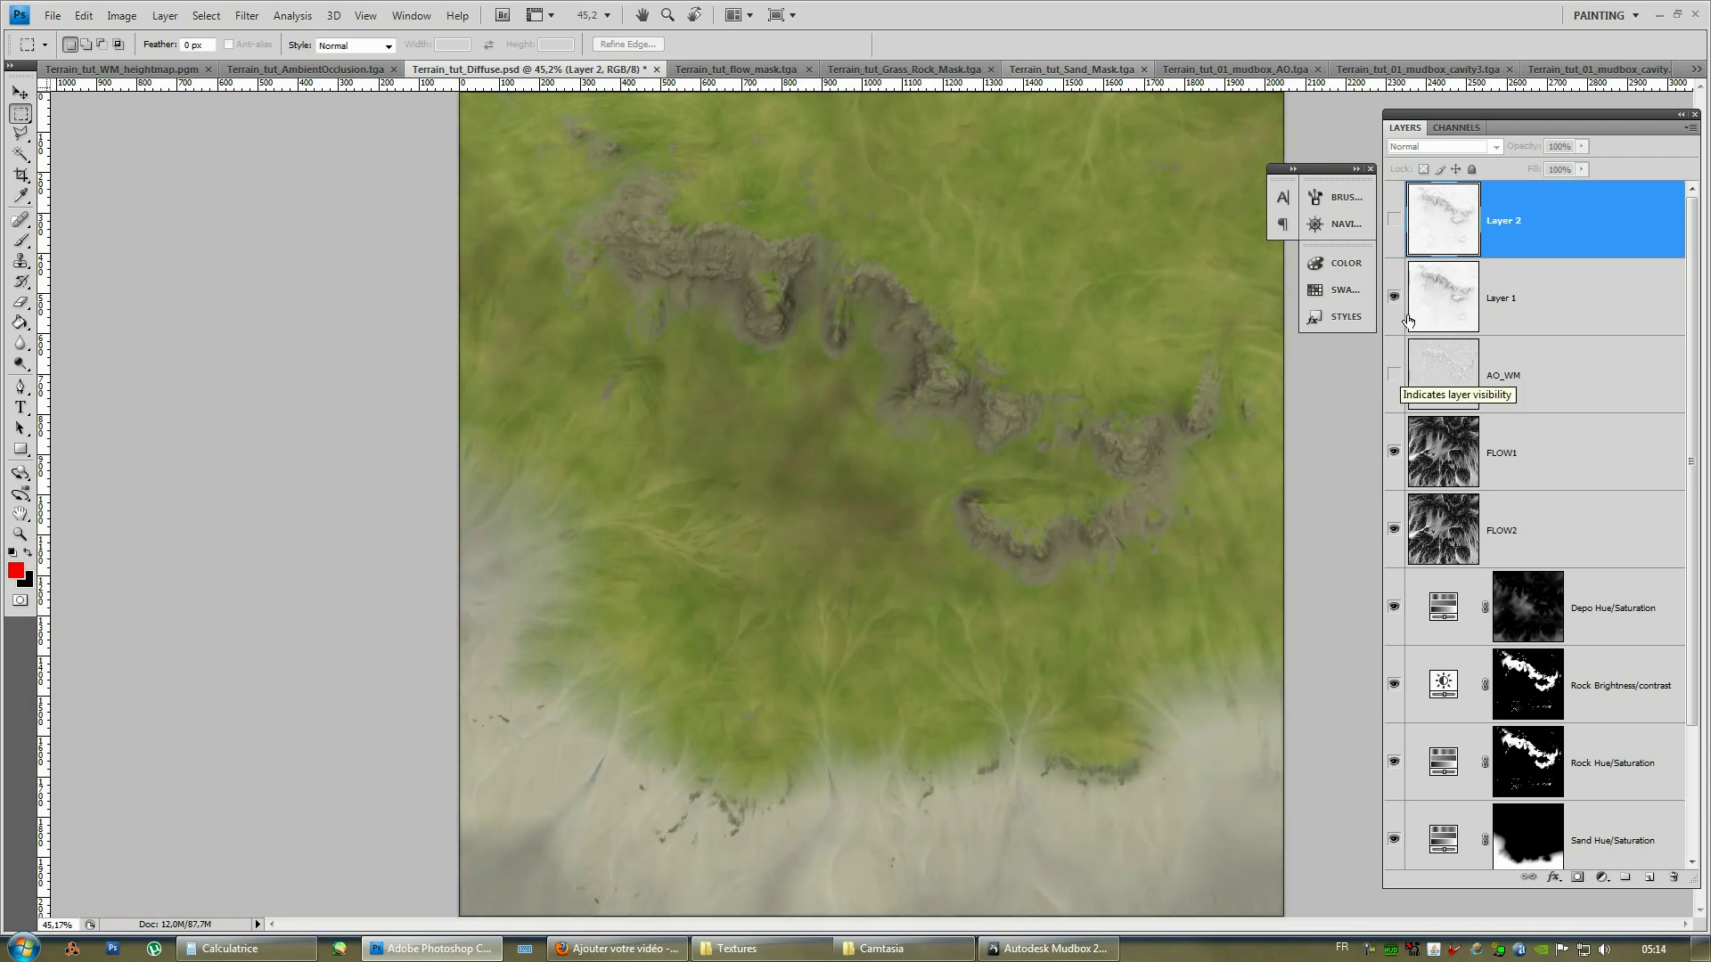
Temporarily hide the FLOW1, FLOW2, Depo and Rock adjustment layers, then show them again.
right_click(1559, 278)
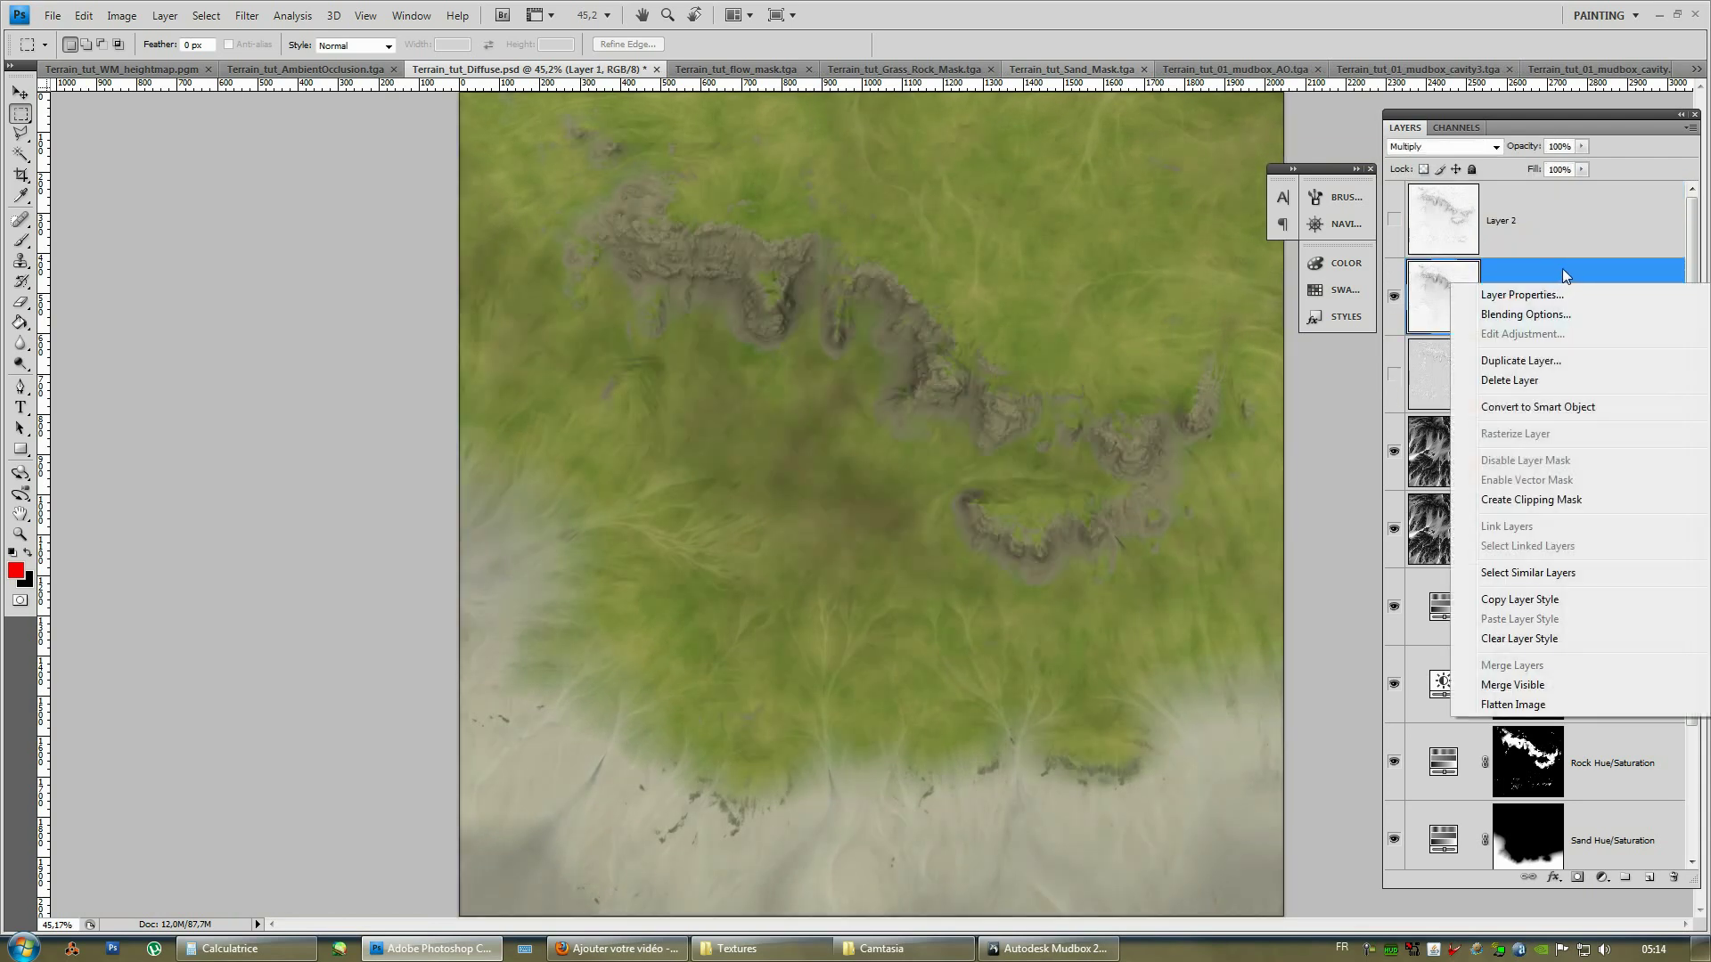
left_click(1566, 270)
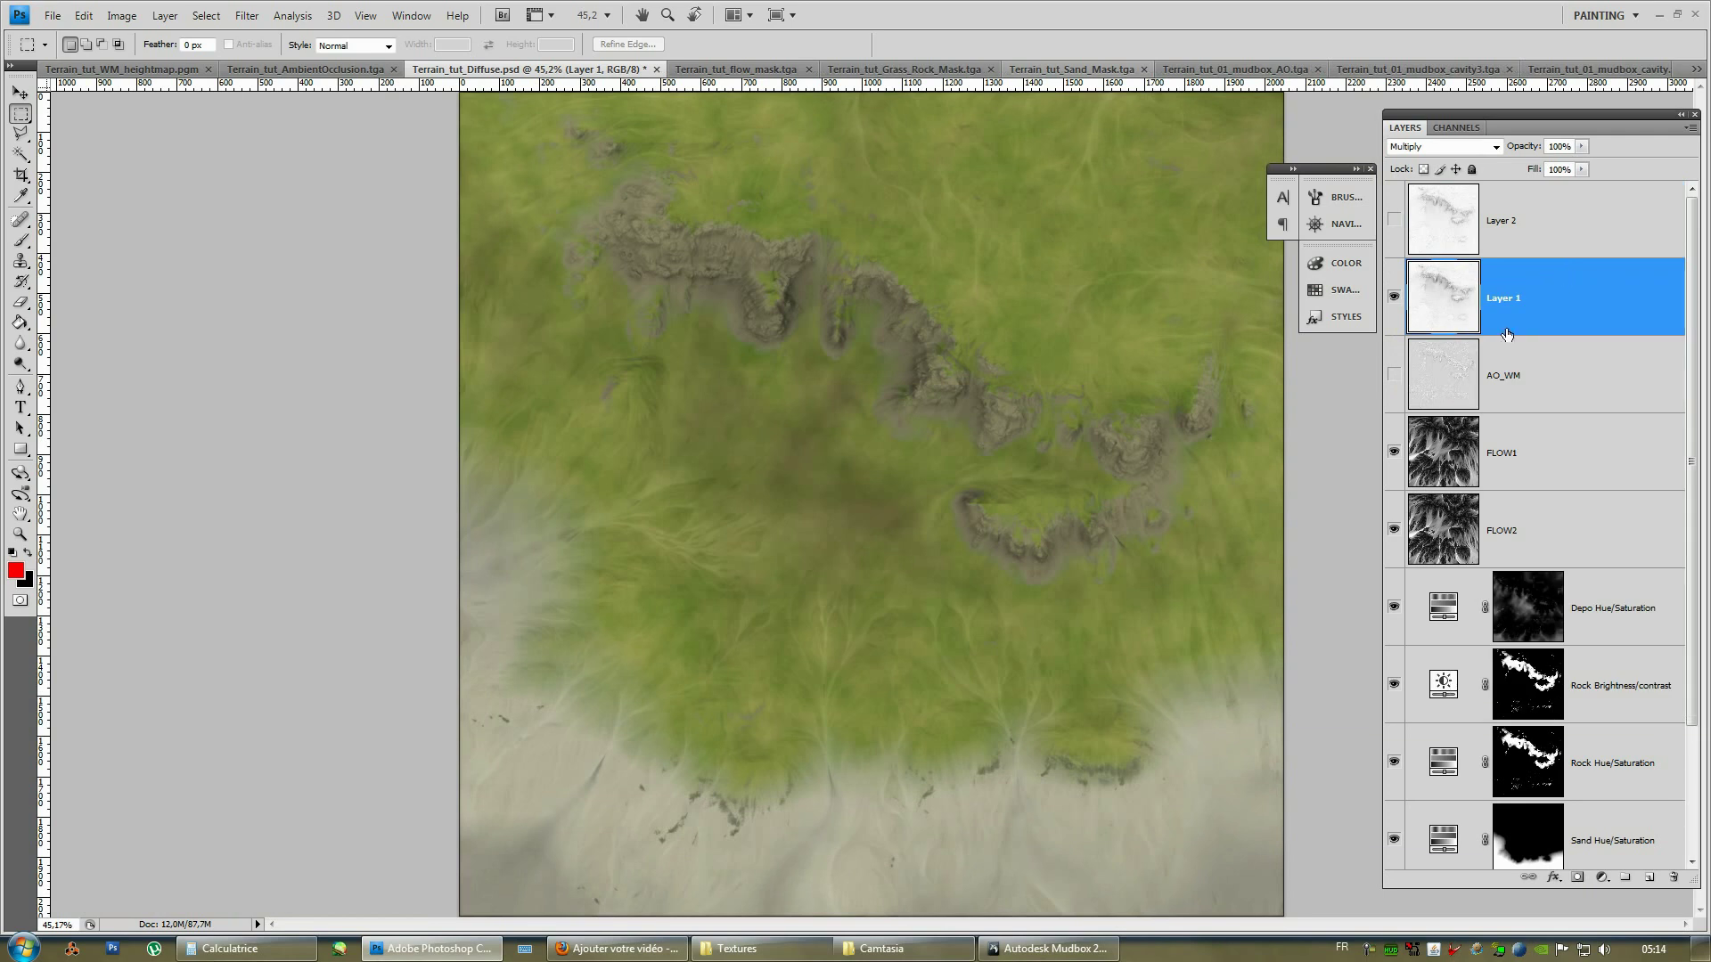
left_click(1393, 454)
left_click(1394, 530)
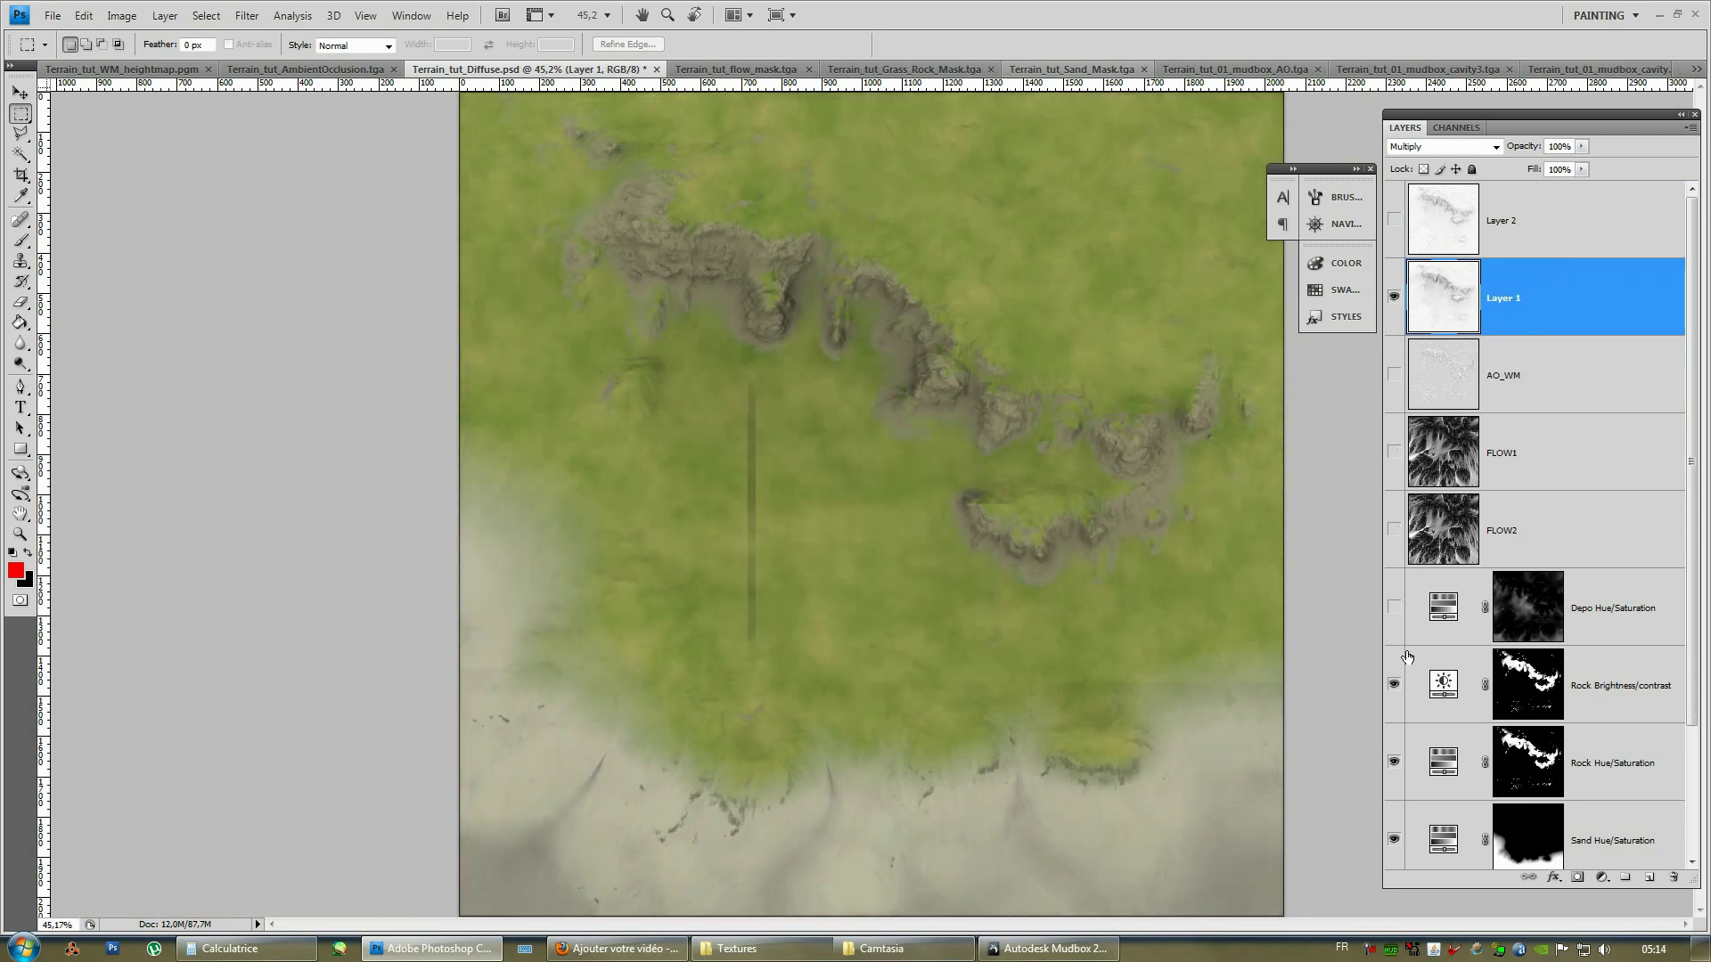
left_click(1393, 606)
scroll(1394, 588, "down", 1)
left_click(1396, 606)
left_click(1395, 684)
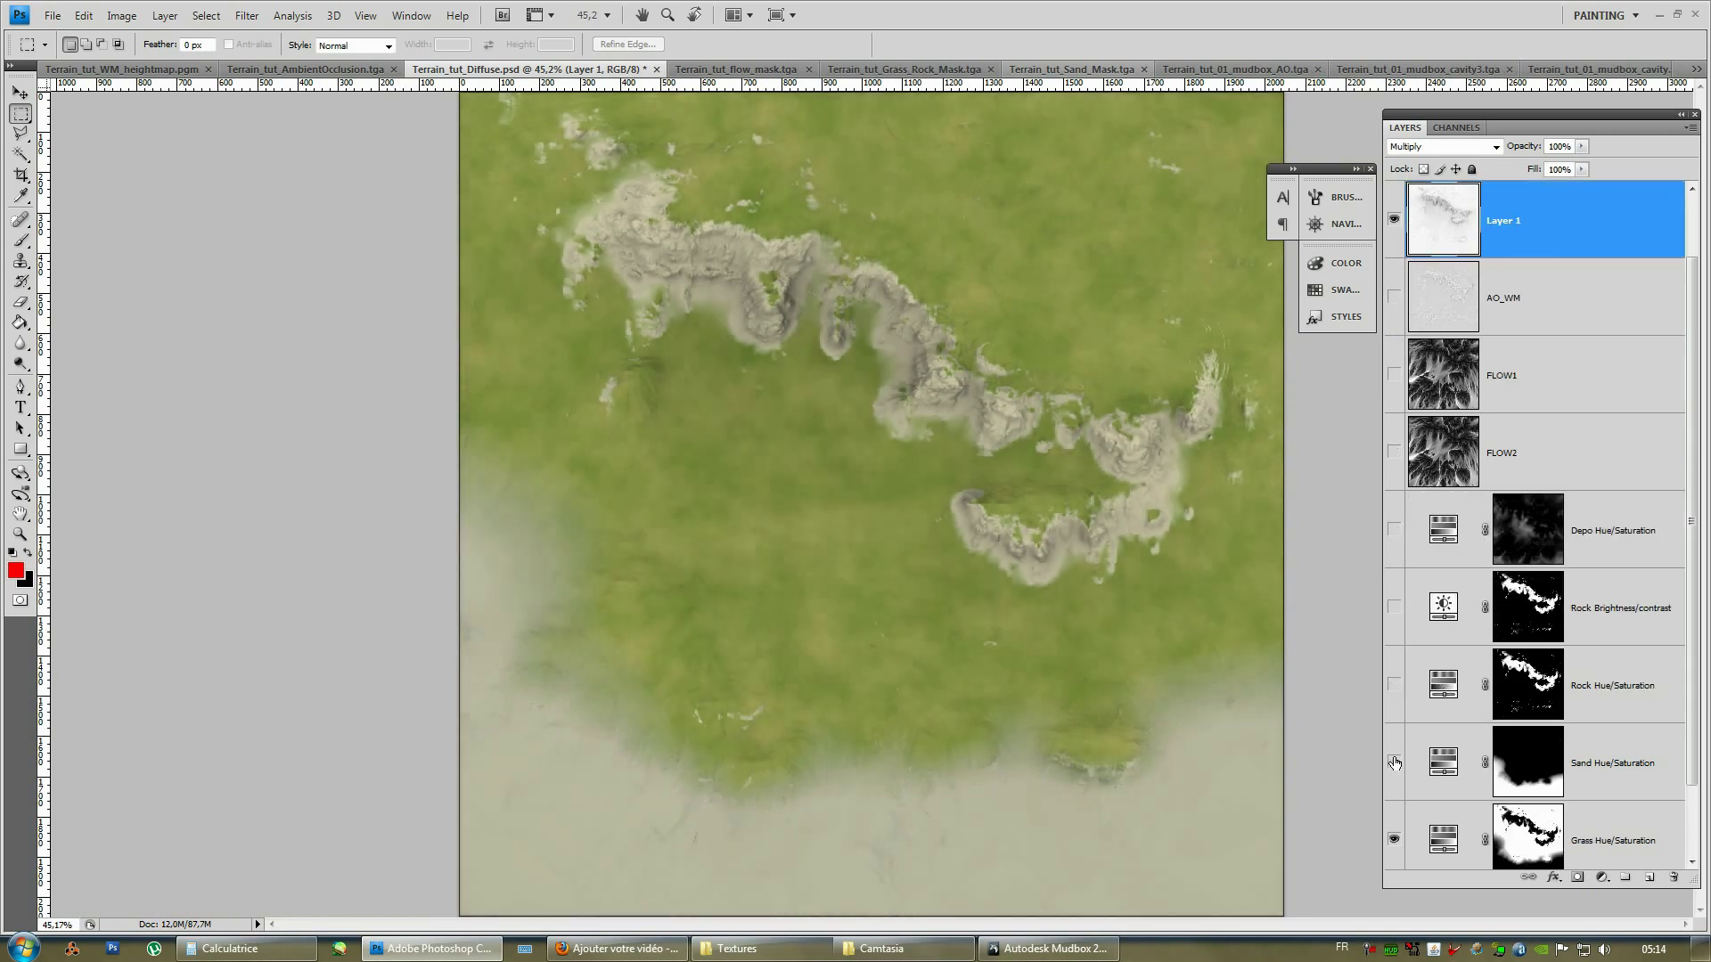
left_click(1394, 683)
left_click(1394, 607)
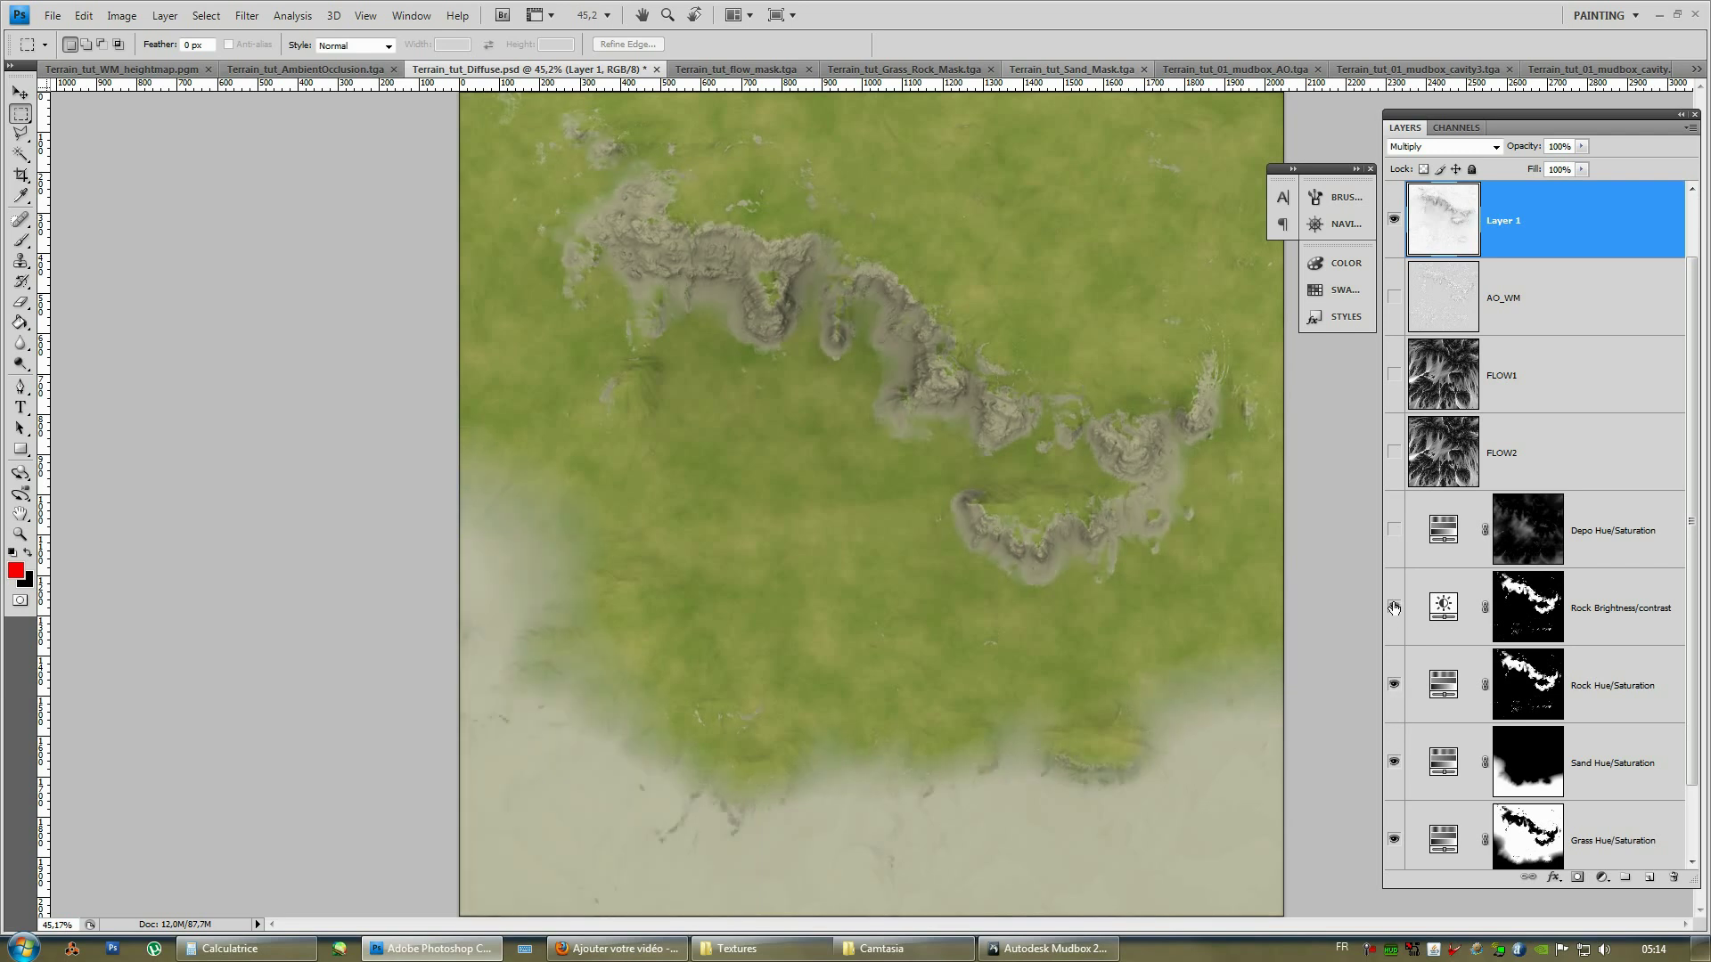
left_click(1394, 530)
left_click(1394, 452)
left_click(1395, 394)
scroll(1405, 475, "up", 1)
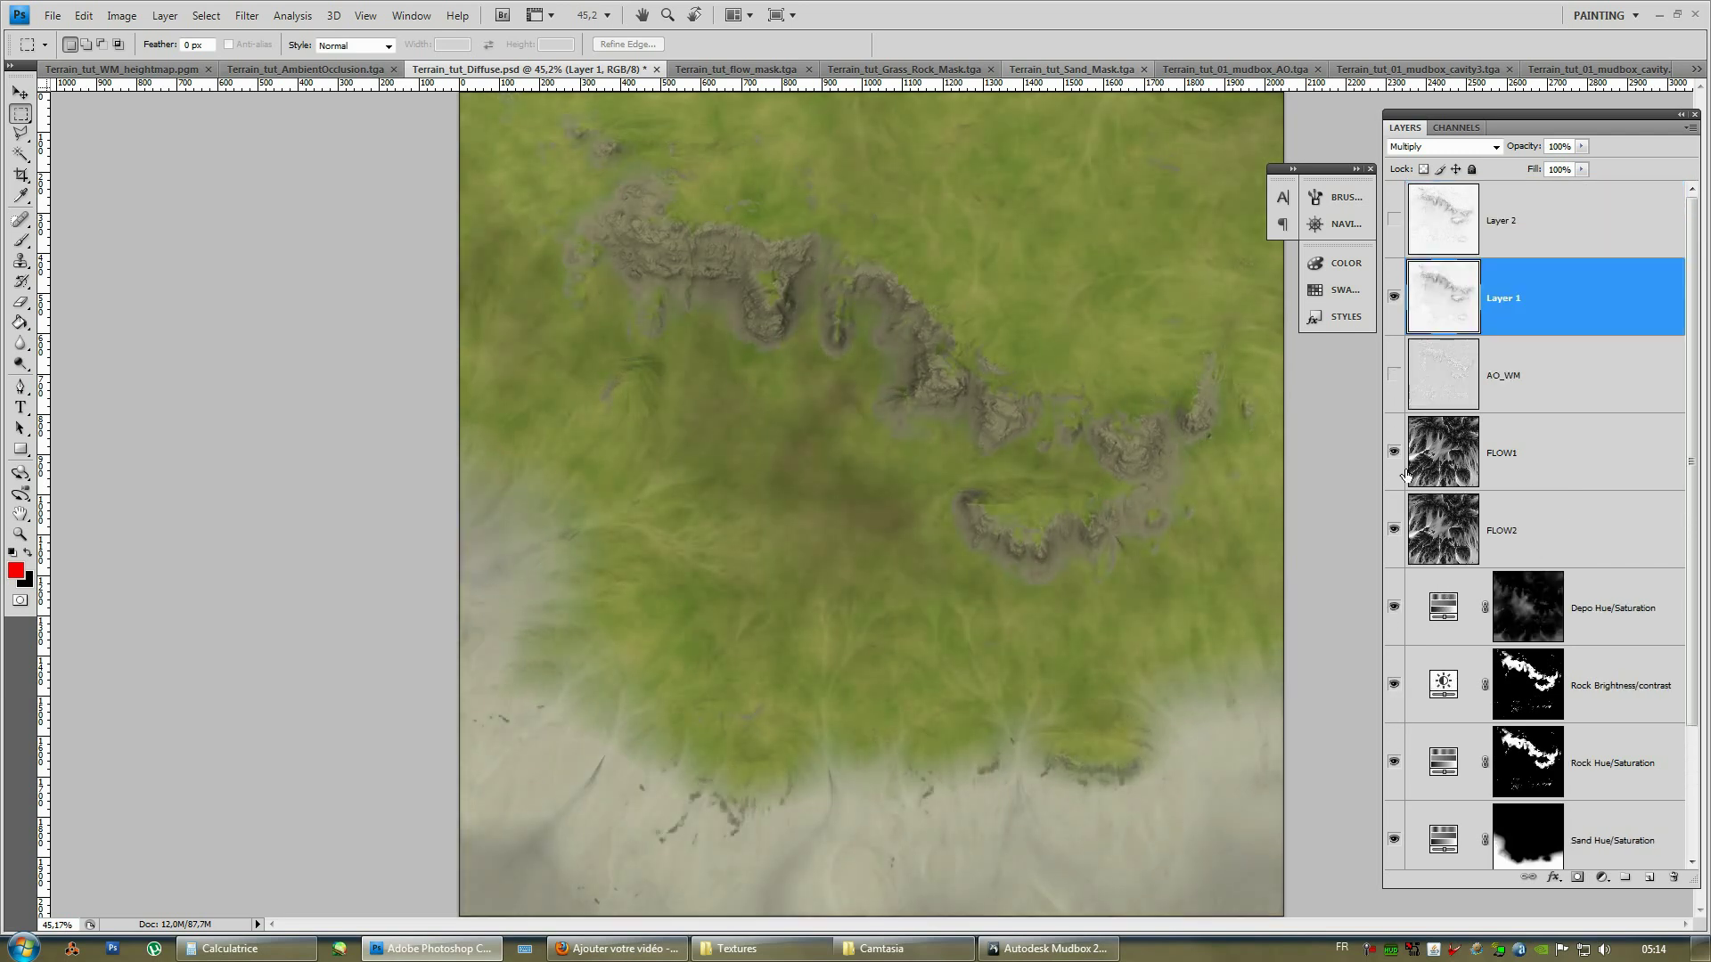
Set Layer 1's blend mode to Normal.
left_click(1446, 130)
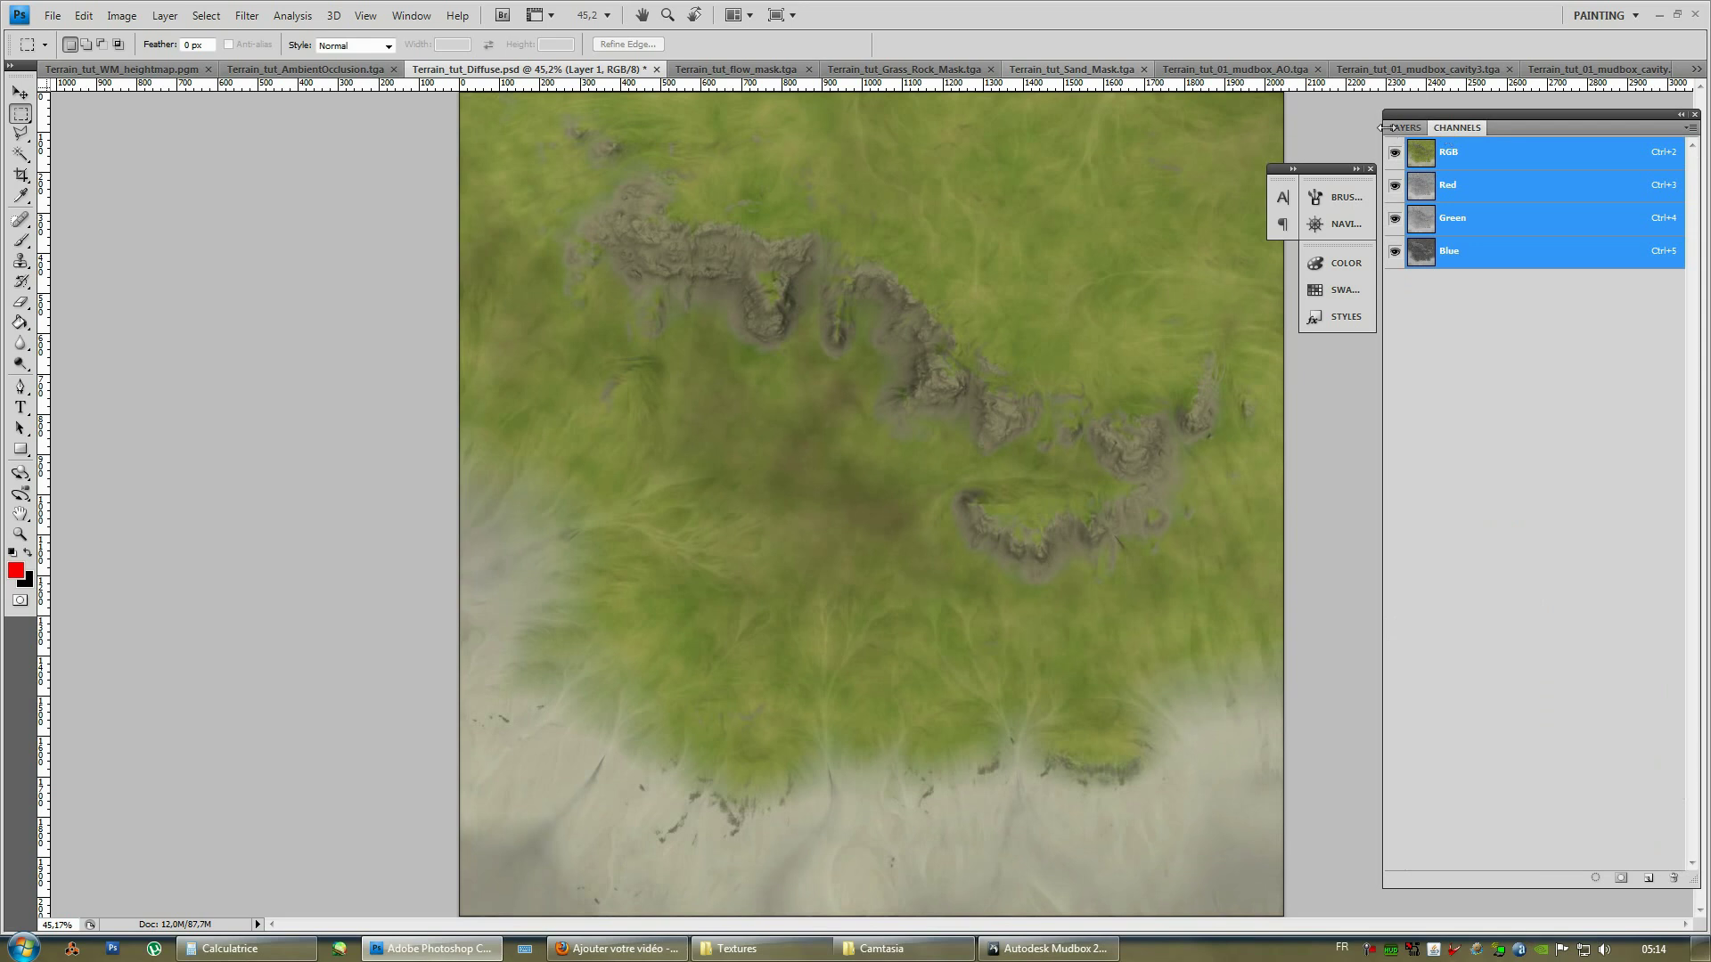
left_click(1416, 127)
left_click(1443, 146)
left_click(1430, 156)
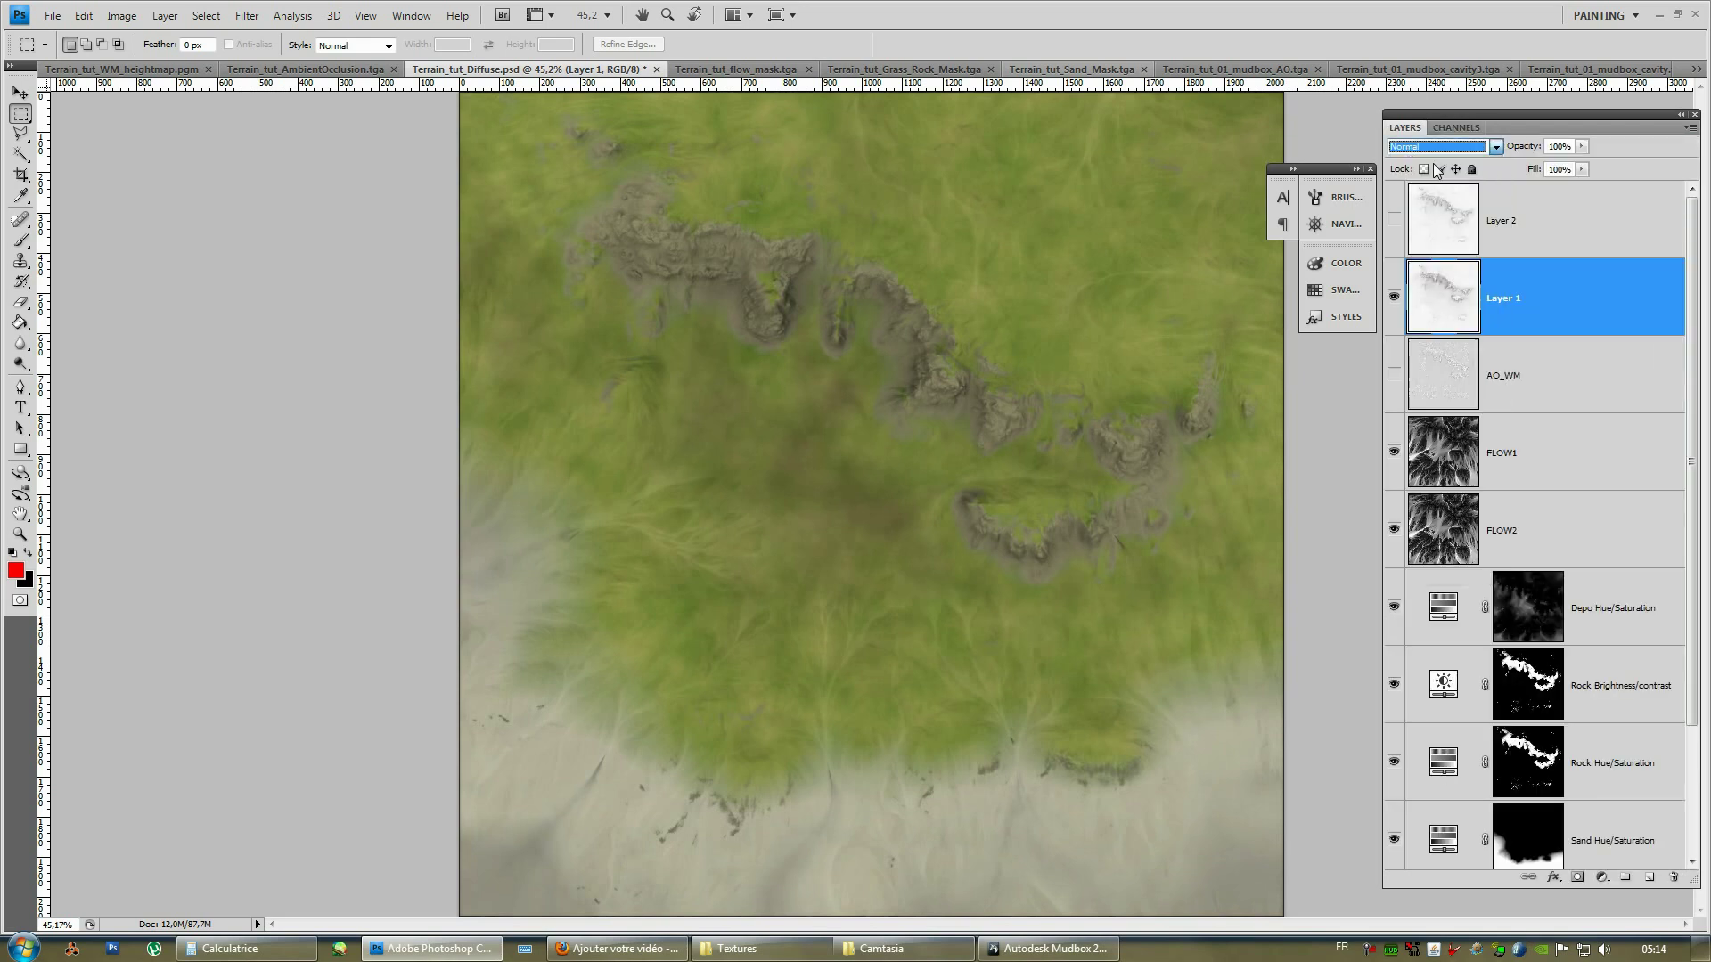
Make Layer 2 visible and set its blend mode to Normal.
left_click(1393, 219)
left_click(1444, 146)
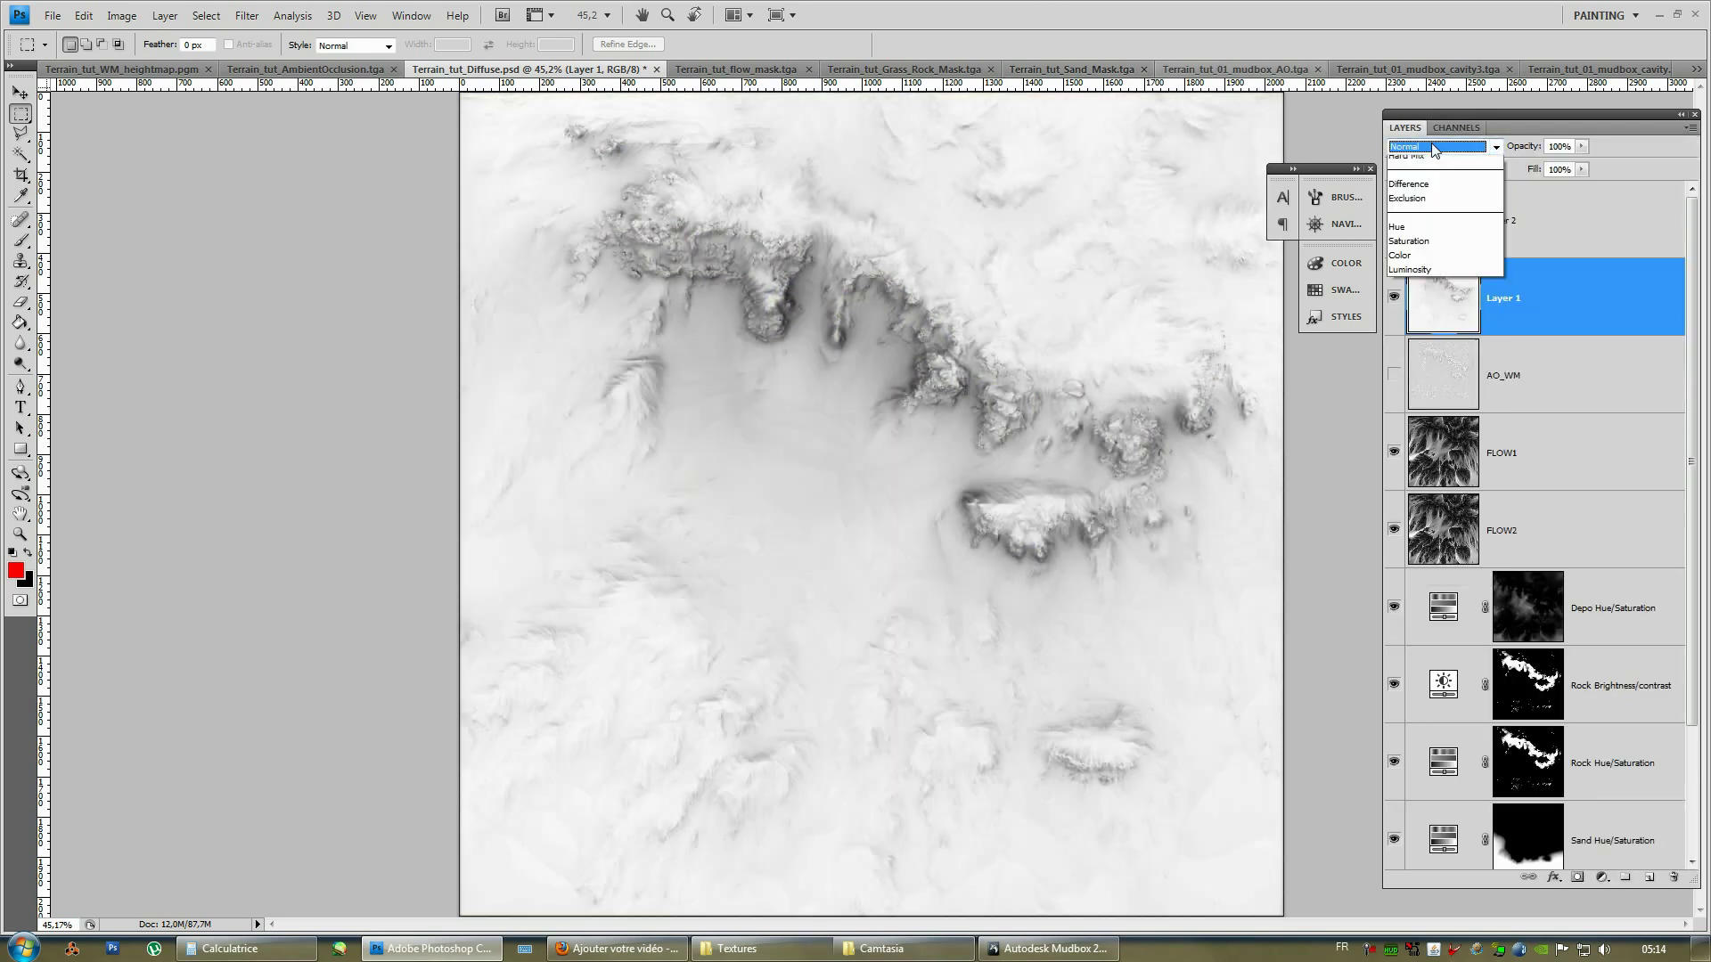
left_click(1428, 170)
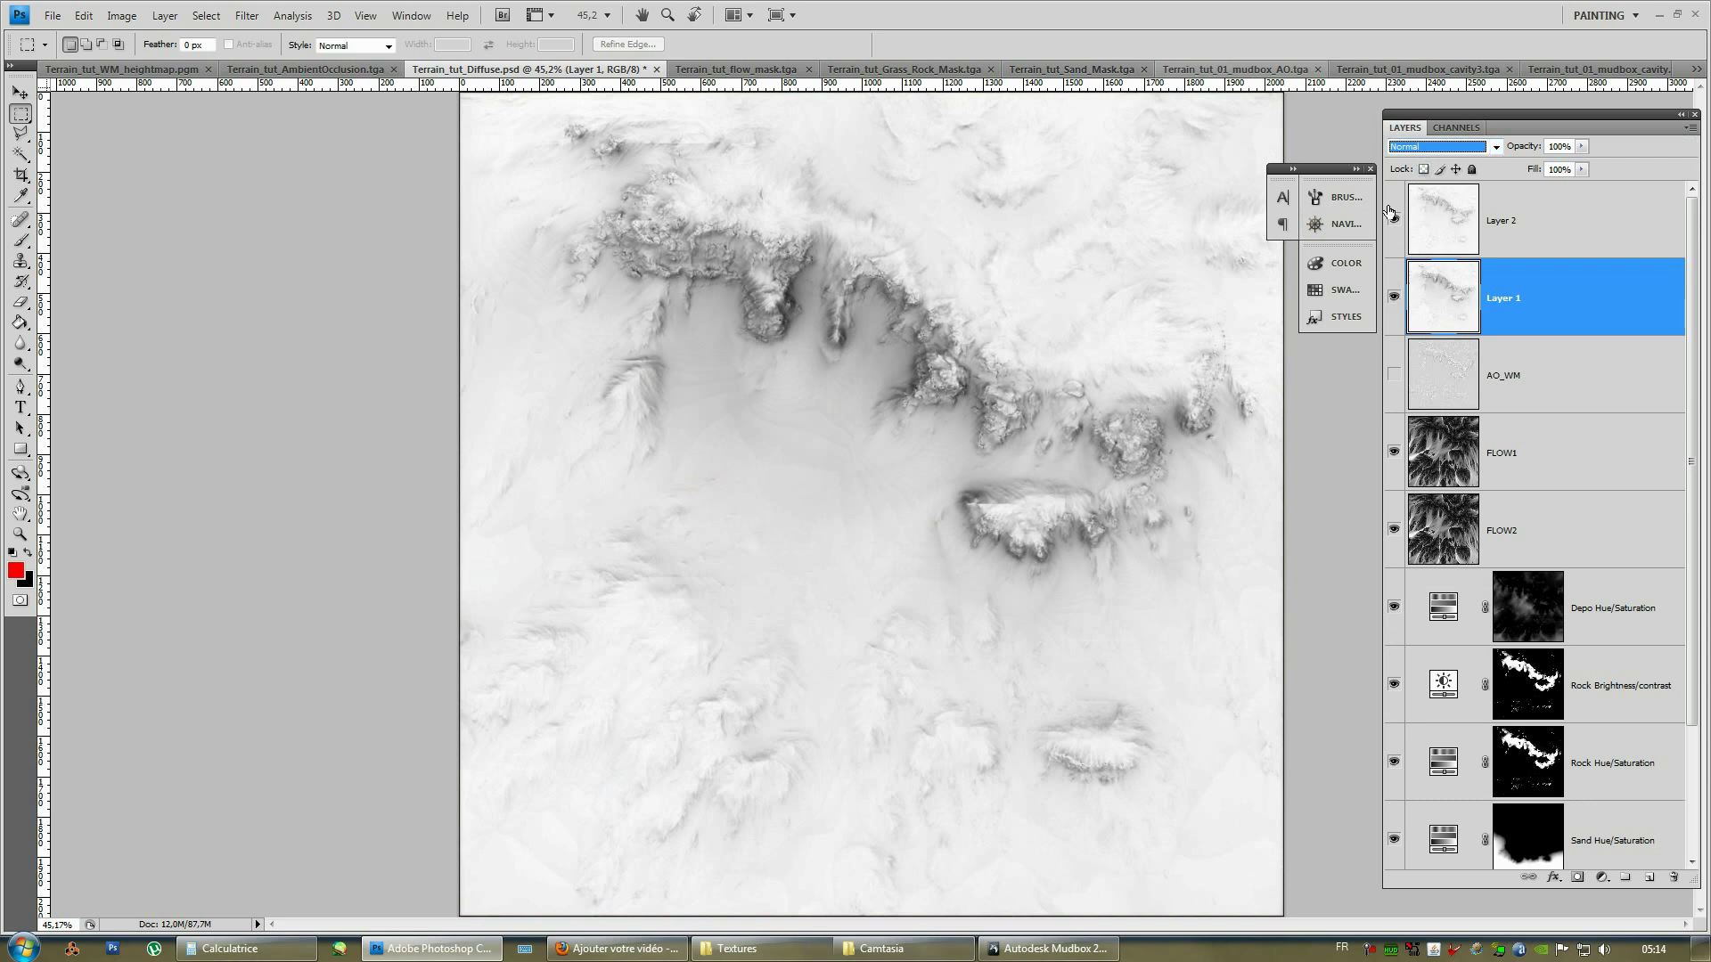
left_click(1483, 220)
left_click(1422, 148)
scroll(1423, 150, "up", 5)
left_click(1416, 143)
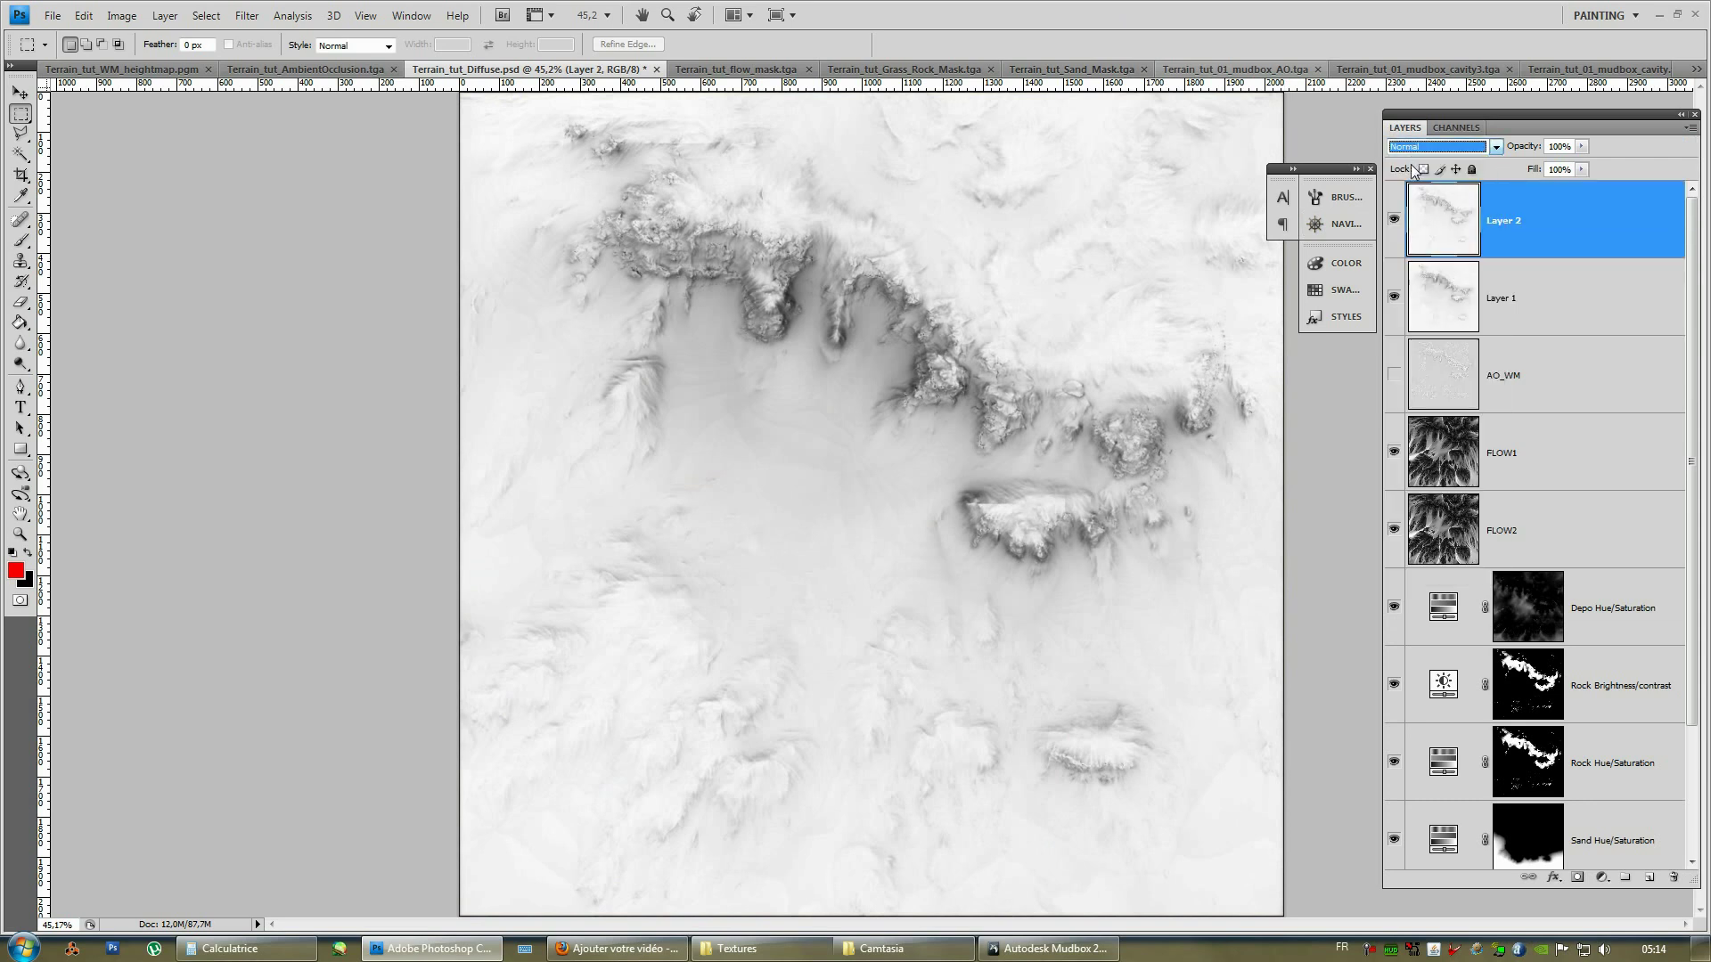
Rename Layer 2 to Cavity_Mudbox and Layer 1 to AO_Mudbox.
double_click(1508, 221)
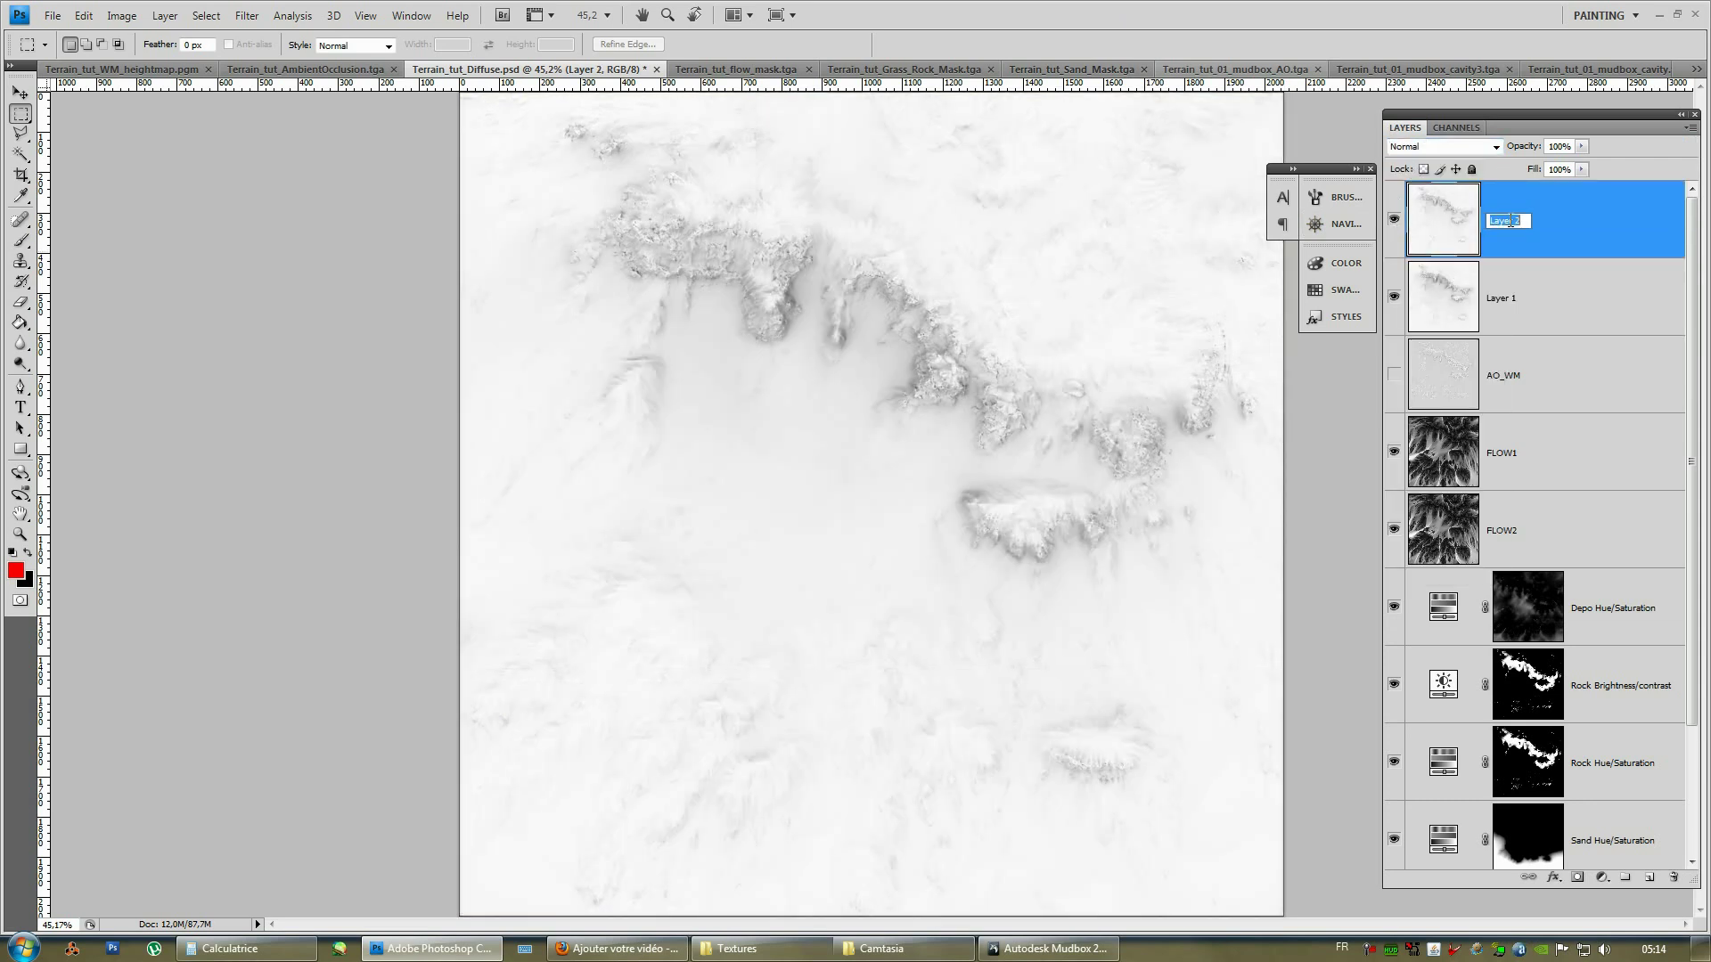
type("Cavity_Mudbox")
key("Return")
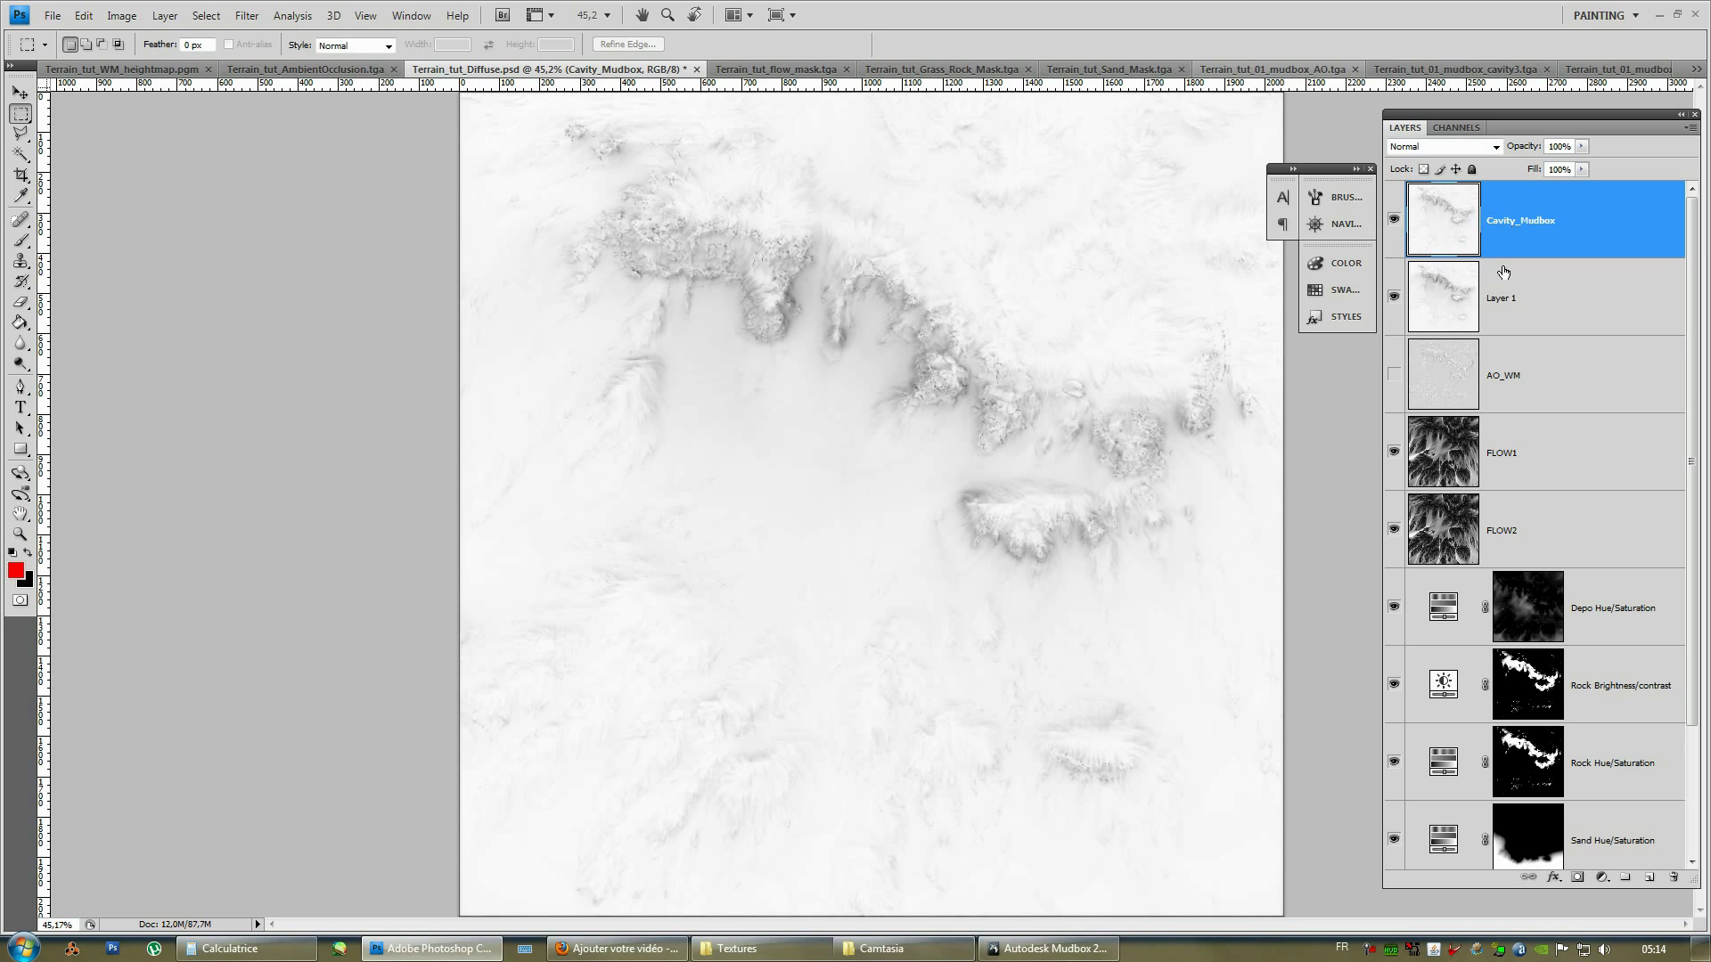
double_click(1505, 299)
type("AO_M")
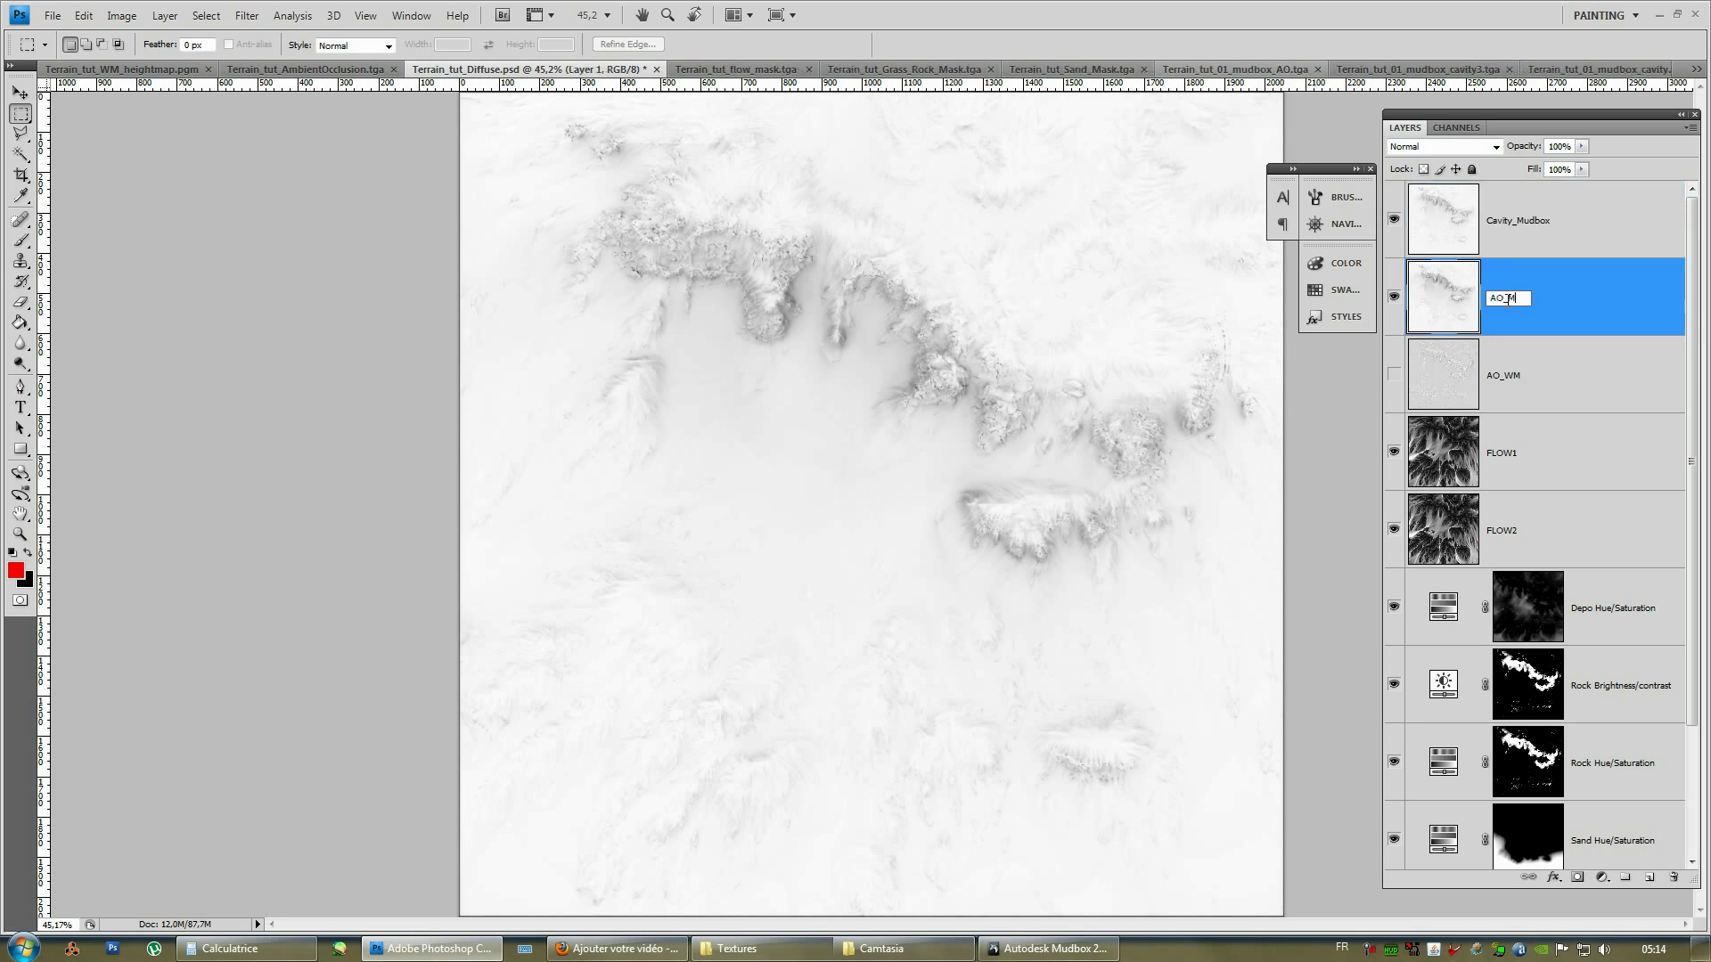
type("udbox")
key("Return")
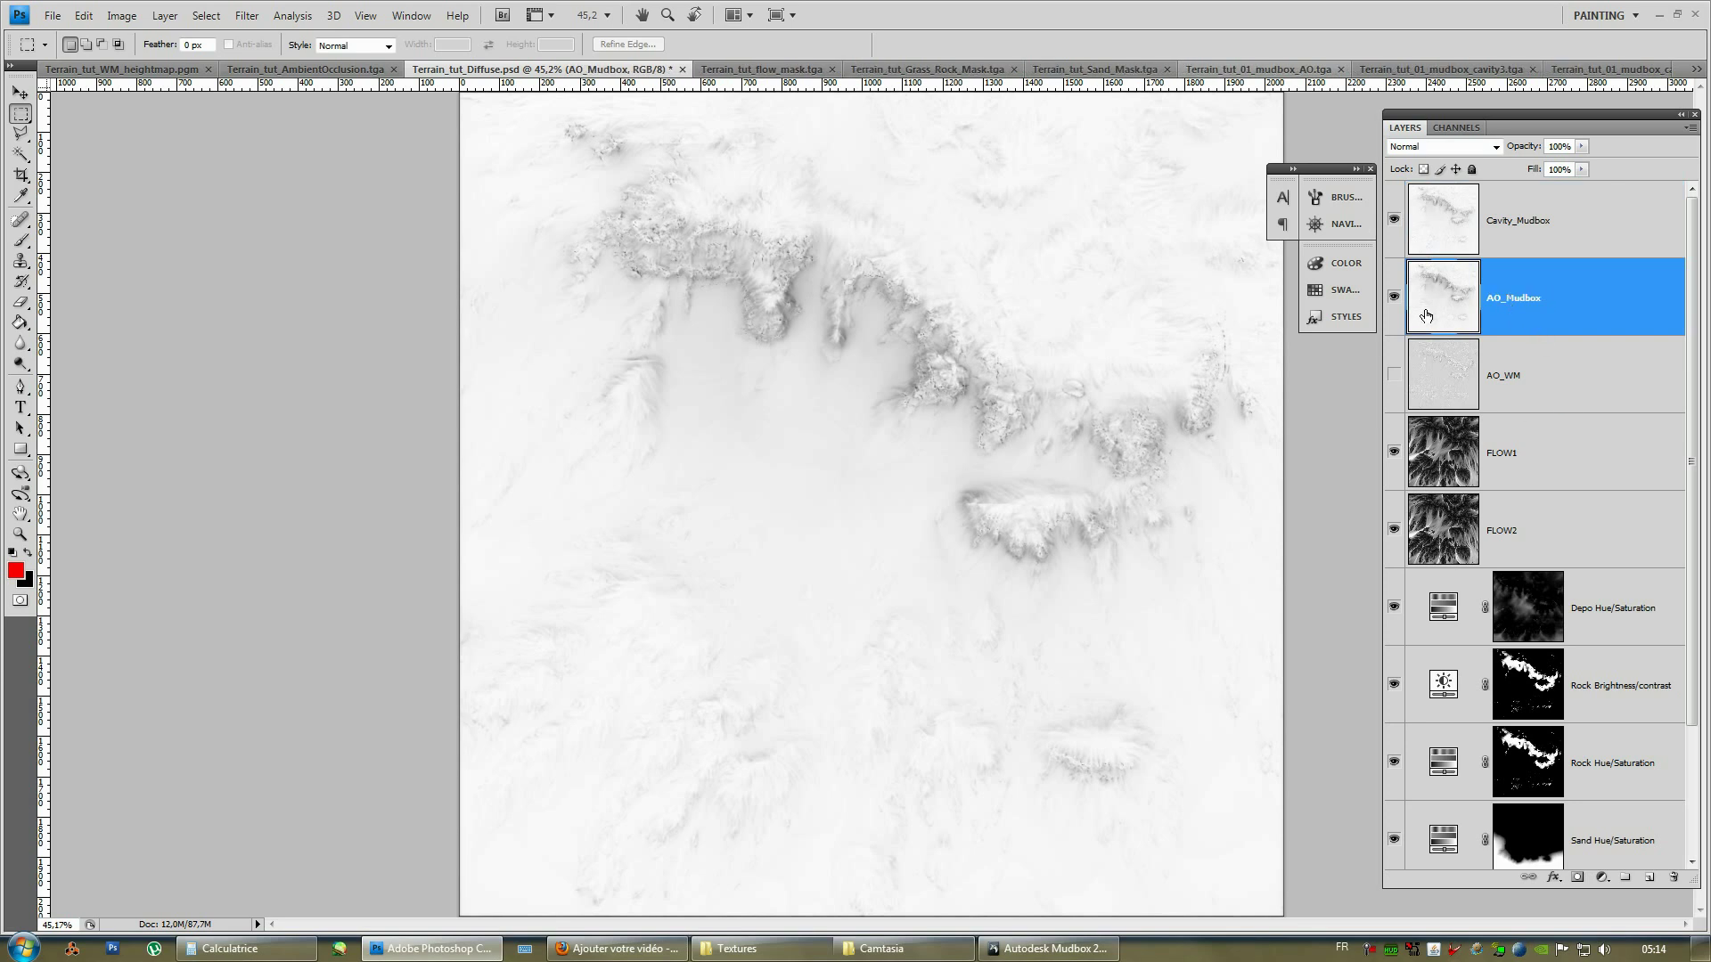
Make AO_Mudbox the only visible layer, hiding Cavity_Mudbox, the FLOW layers and adjustments.
scroll(1023, 306, "up", 5, "alt")
scroll(1020, 312, "up", 1, "alt")
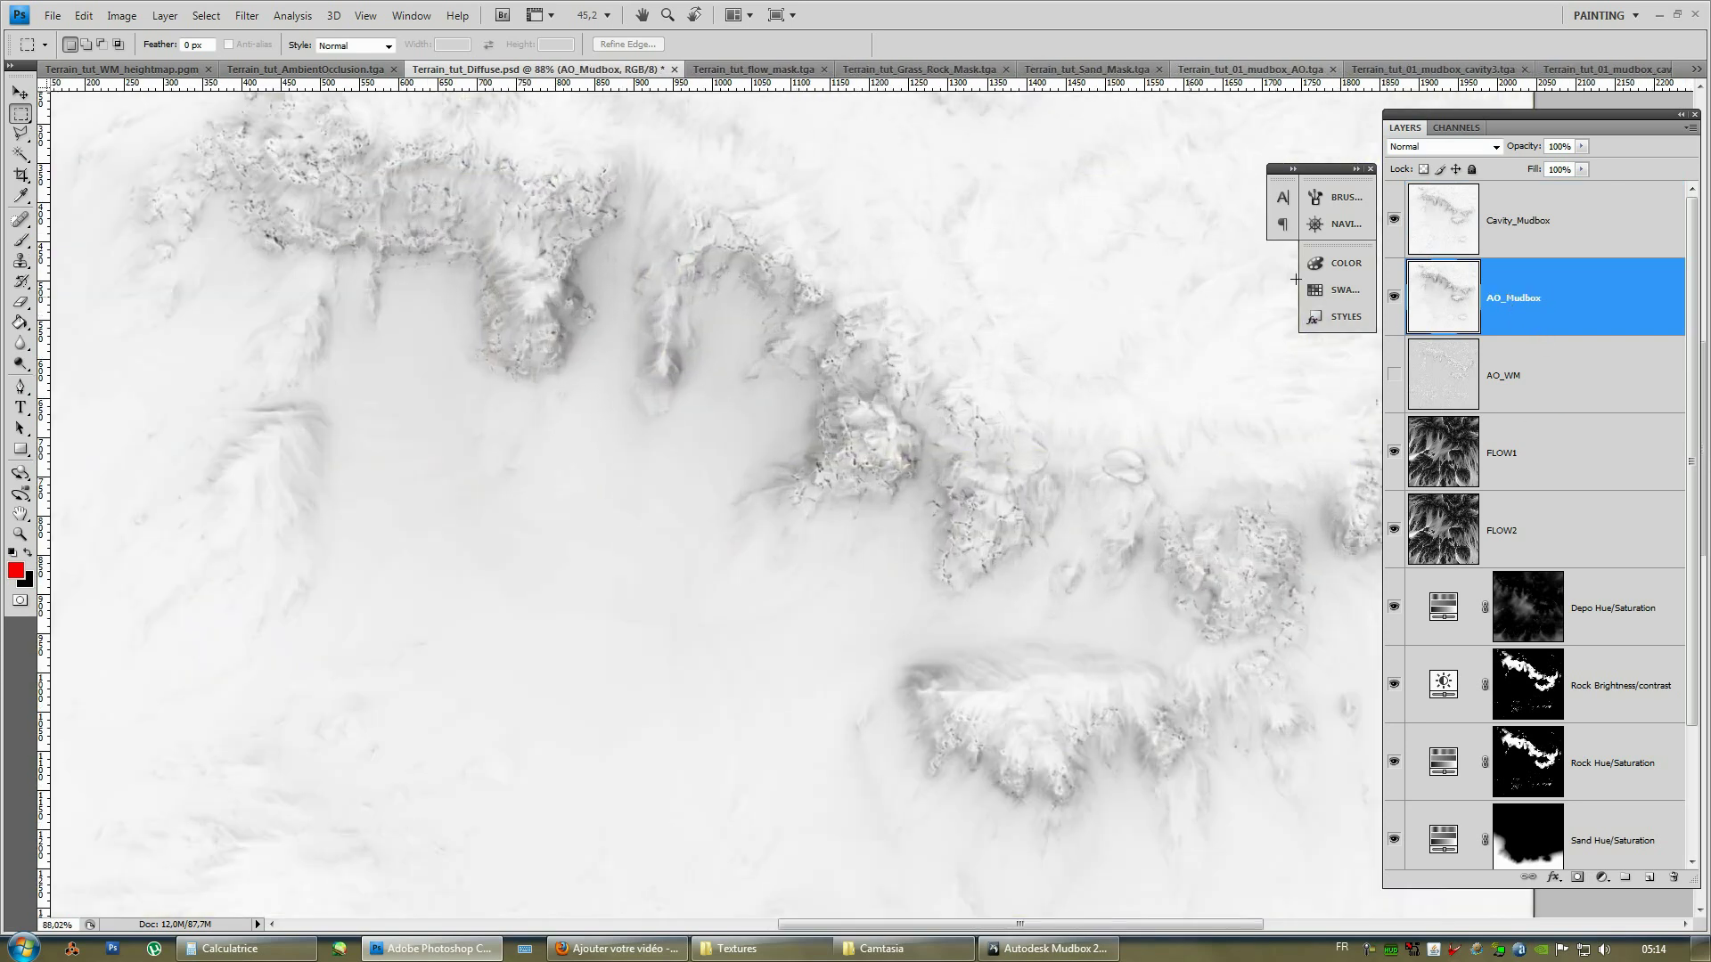
left_click(1393, 221, "alt")
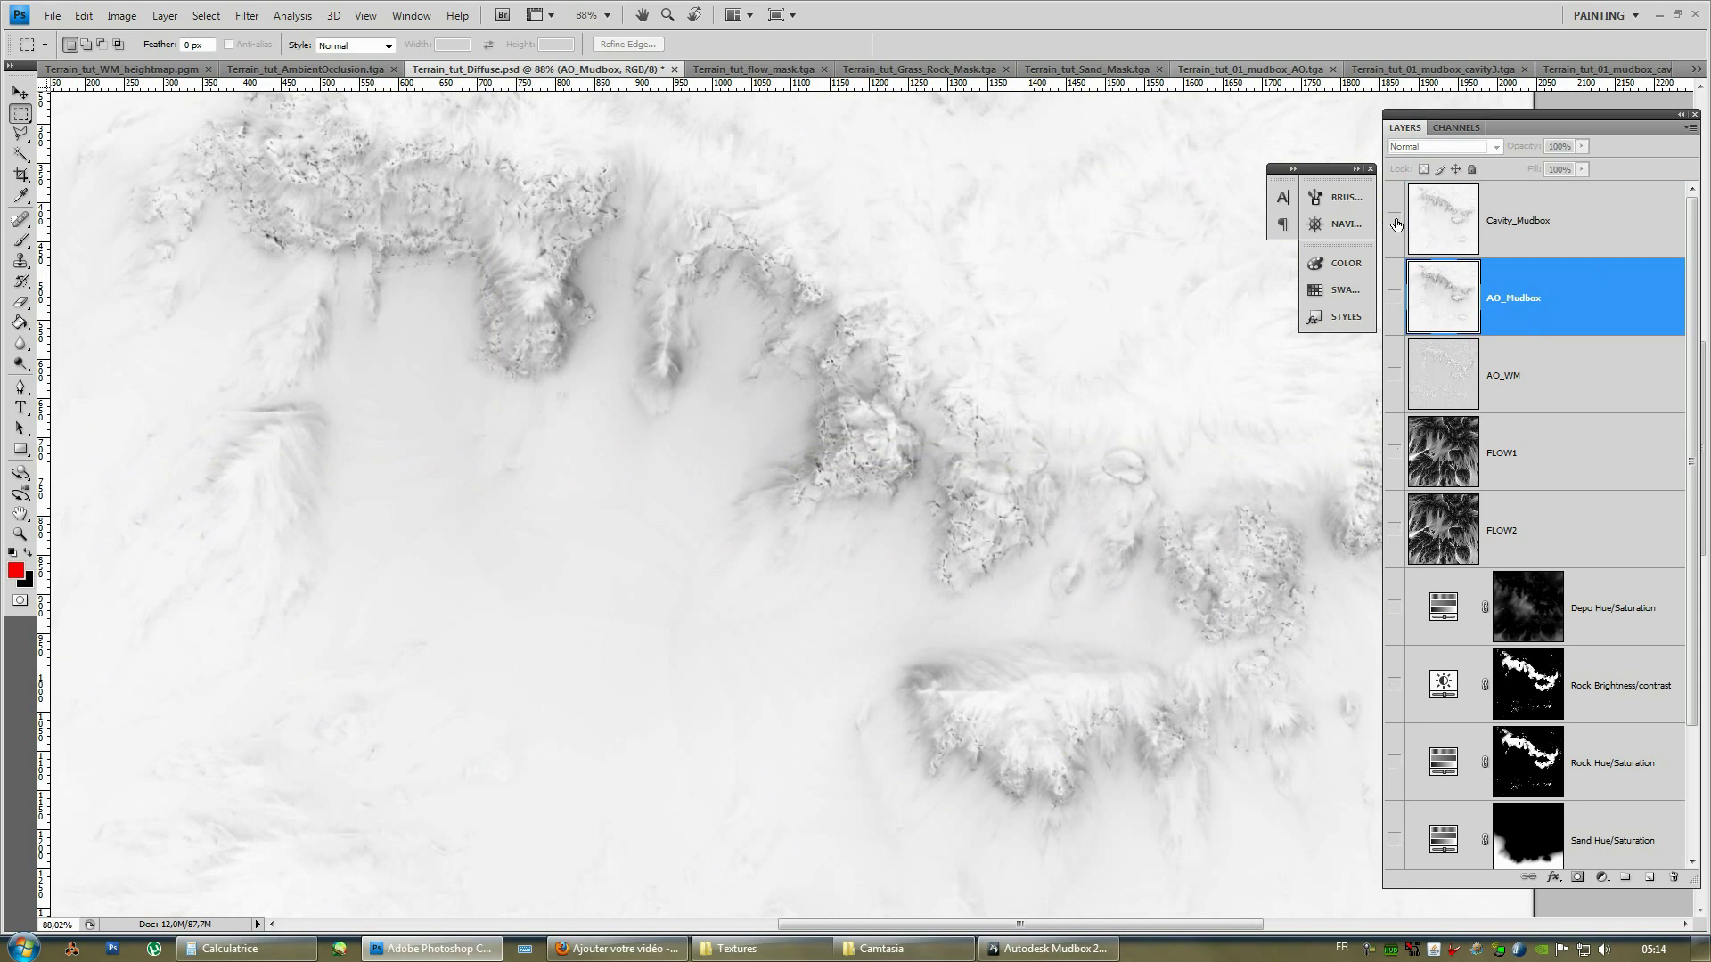
left_click(1393, 221)
left_click(1393, 297)
Zoom in and pan across the rock ridge to inspect the ambient occlusion detail.
scroll(888, 341, "up", 1, "alt")
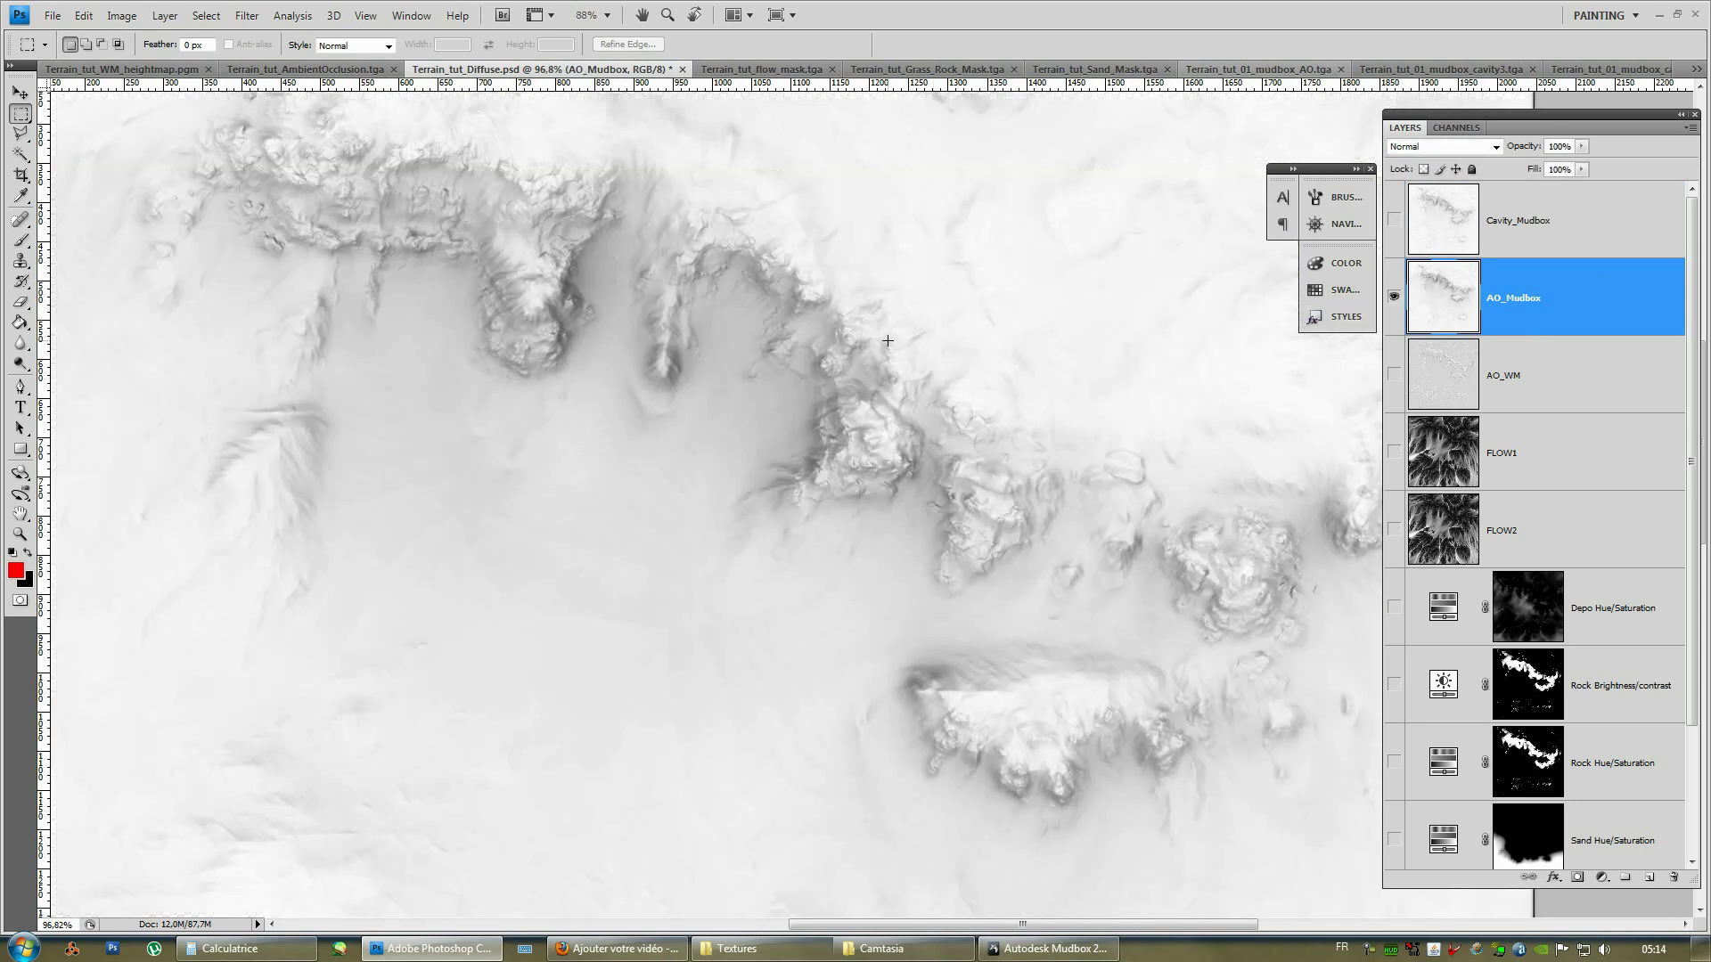
scroll(888, 340, "up", 3, "alt")
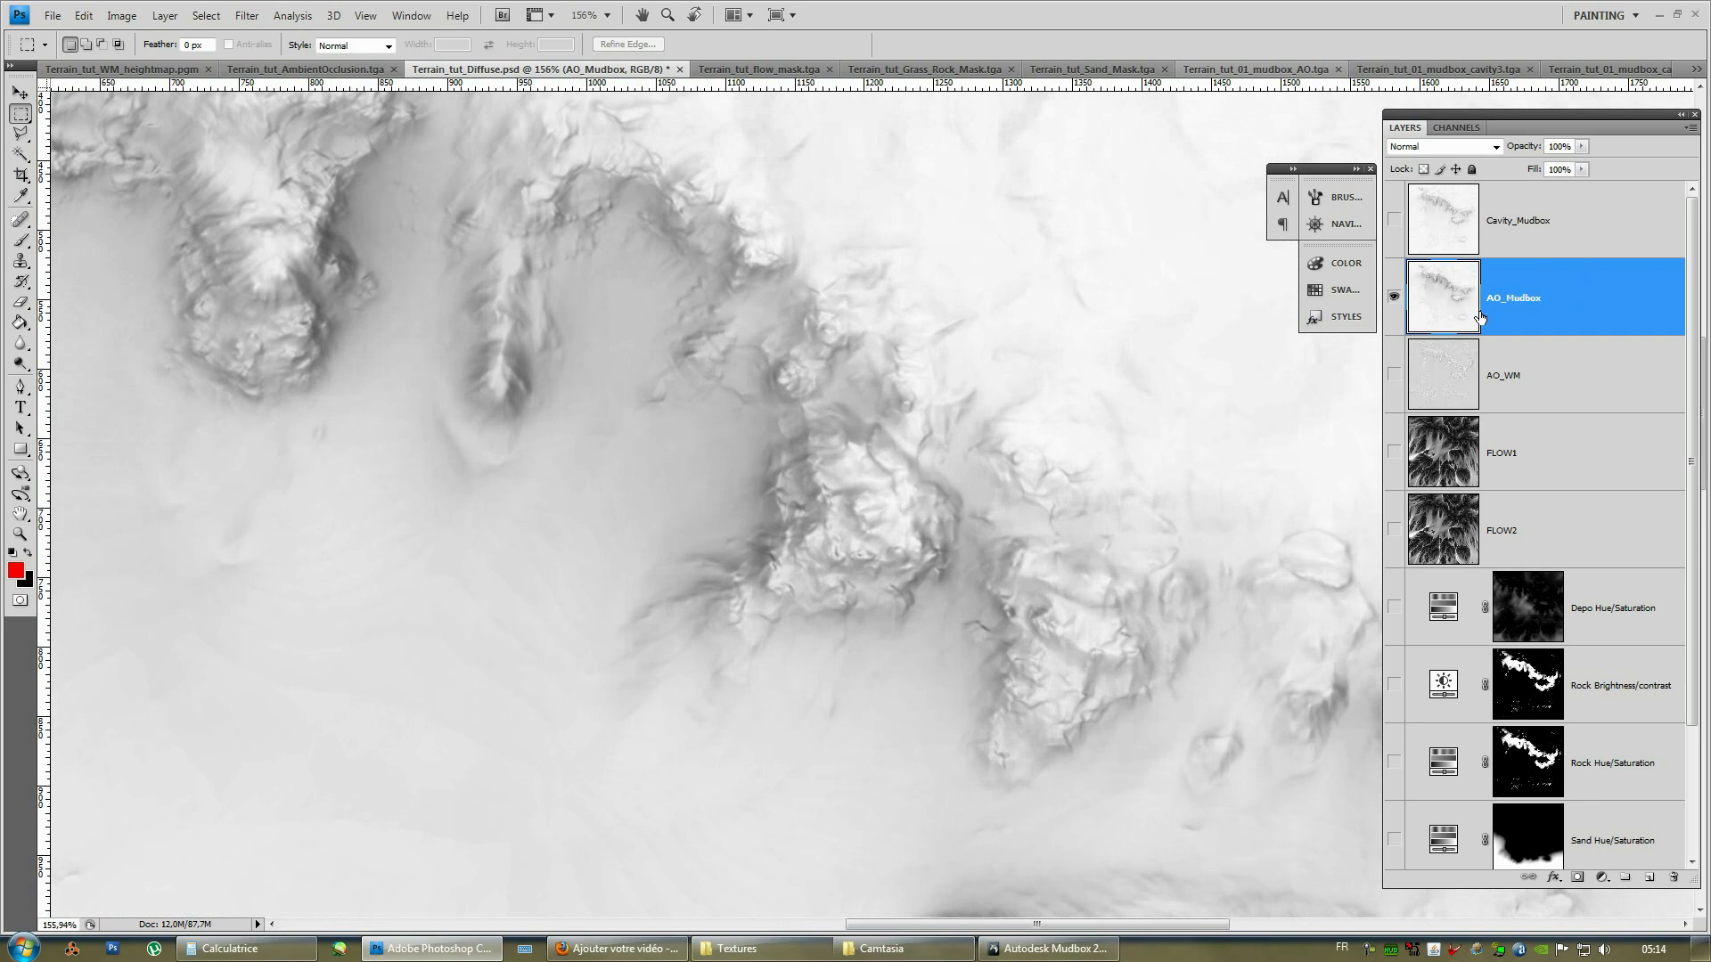
scroll(927, 341, "up", 2, "alt")
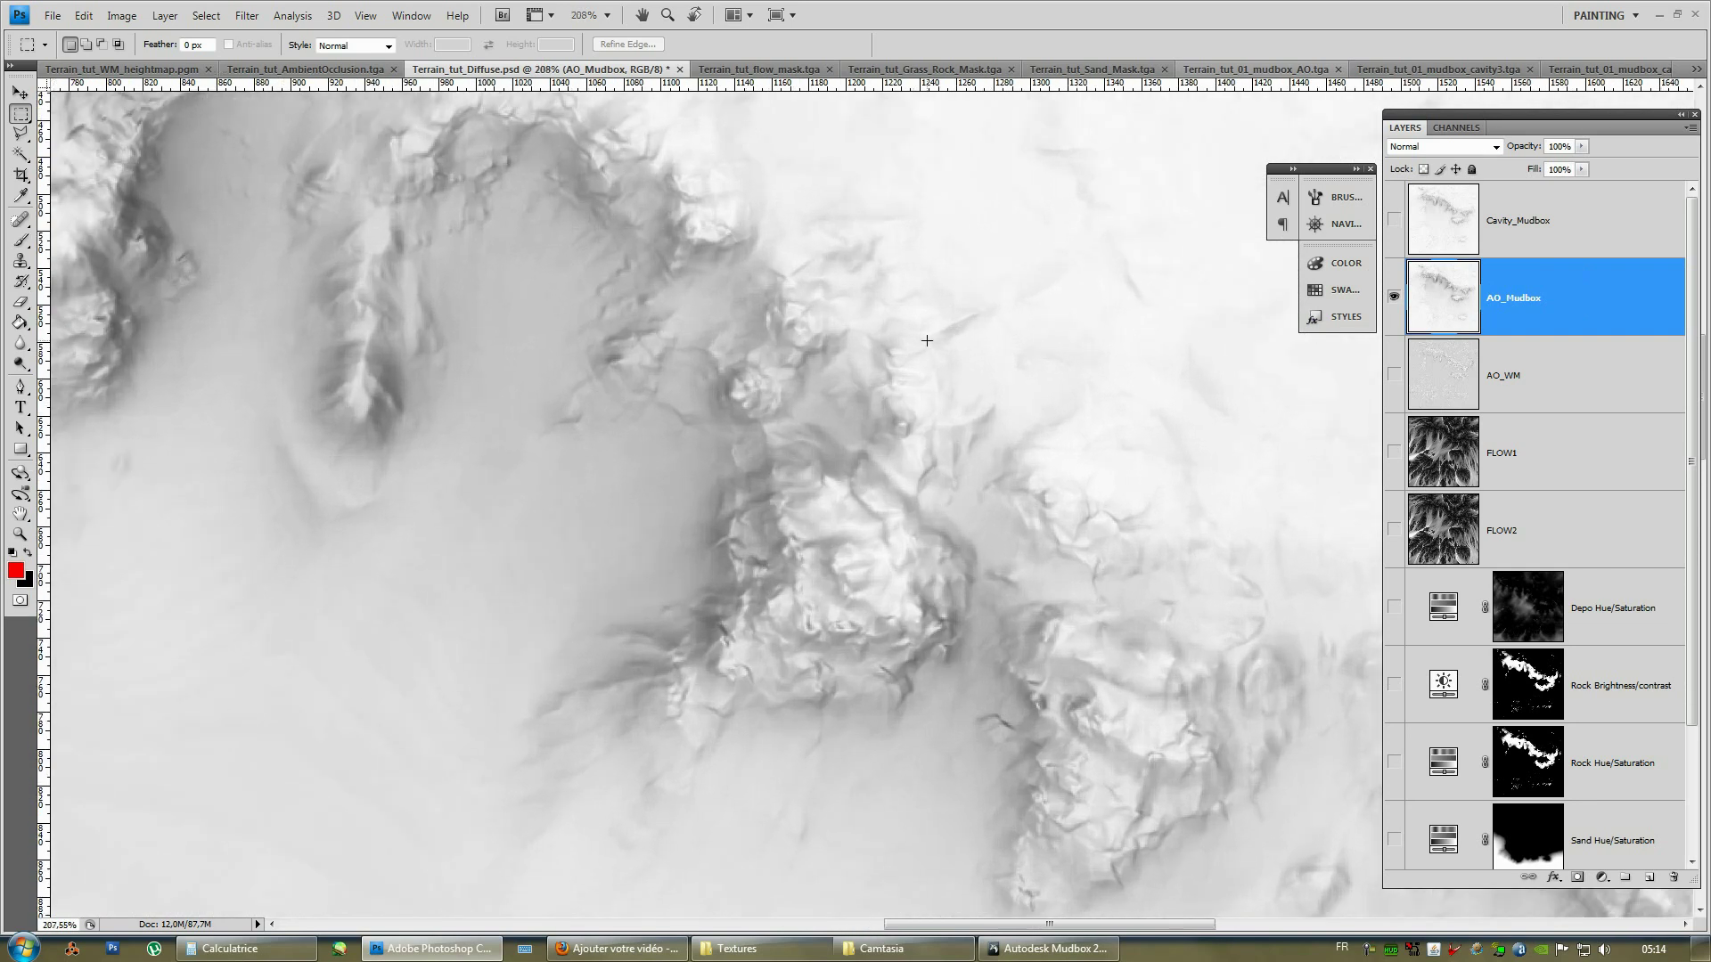
scroll(958, 644, "up", 3, "alt")
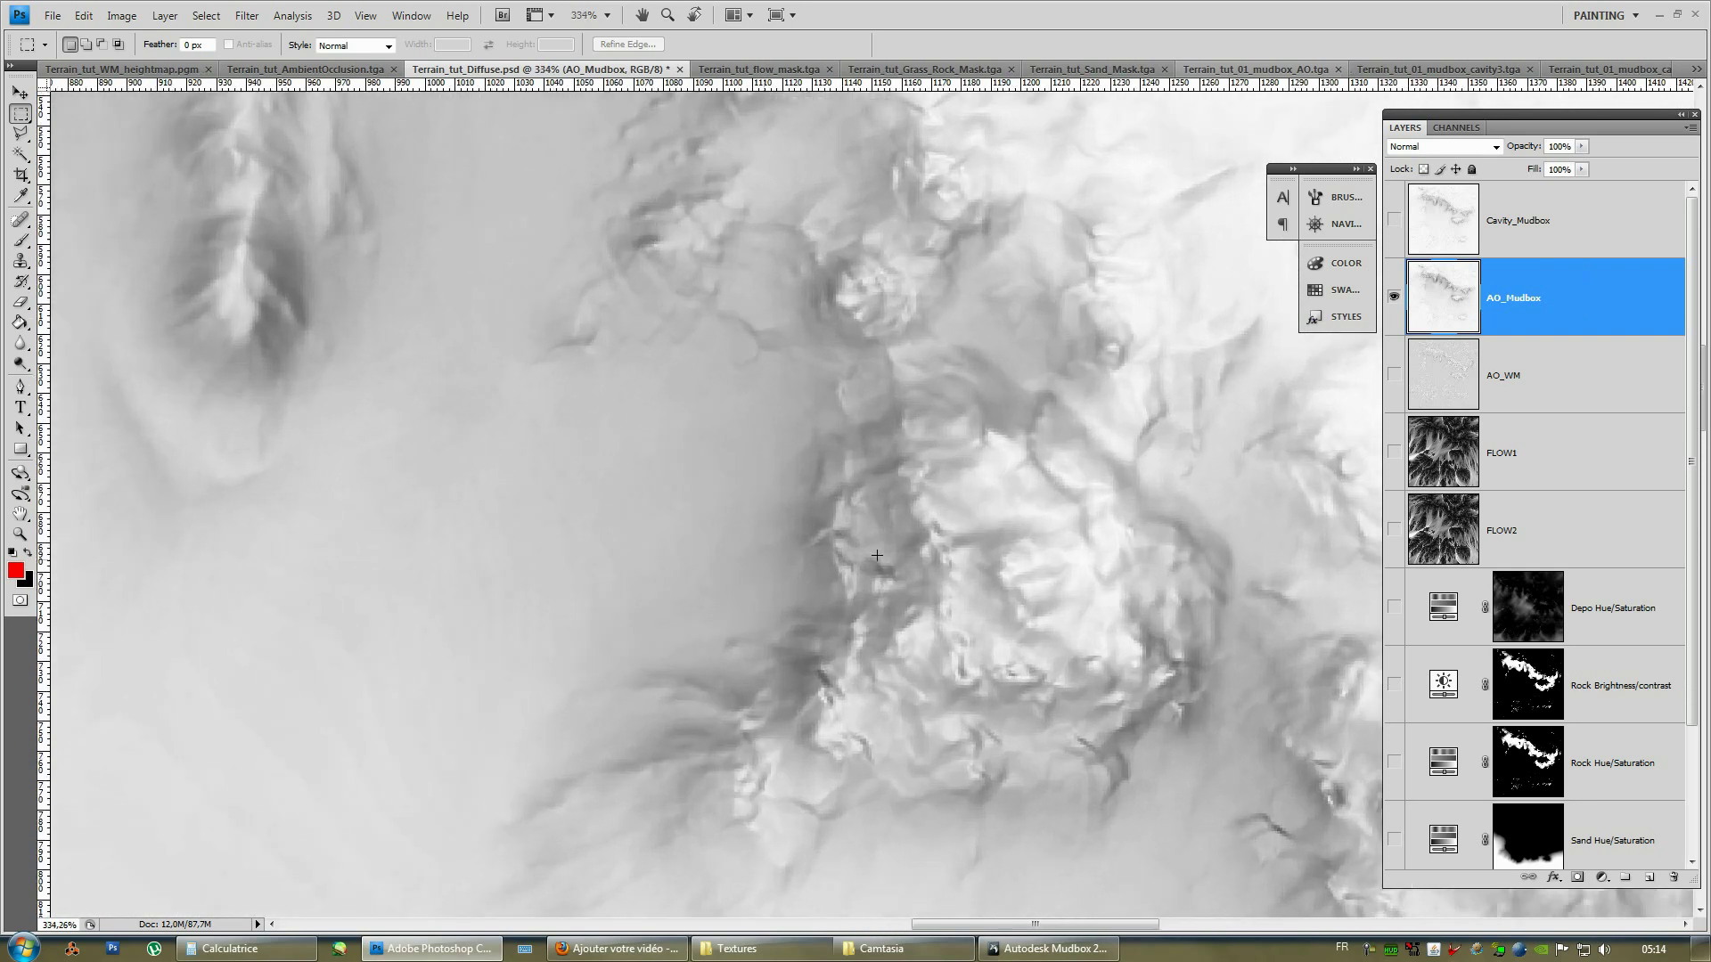
left_click_drag(379, 278, 943, 515)
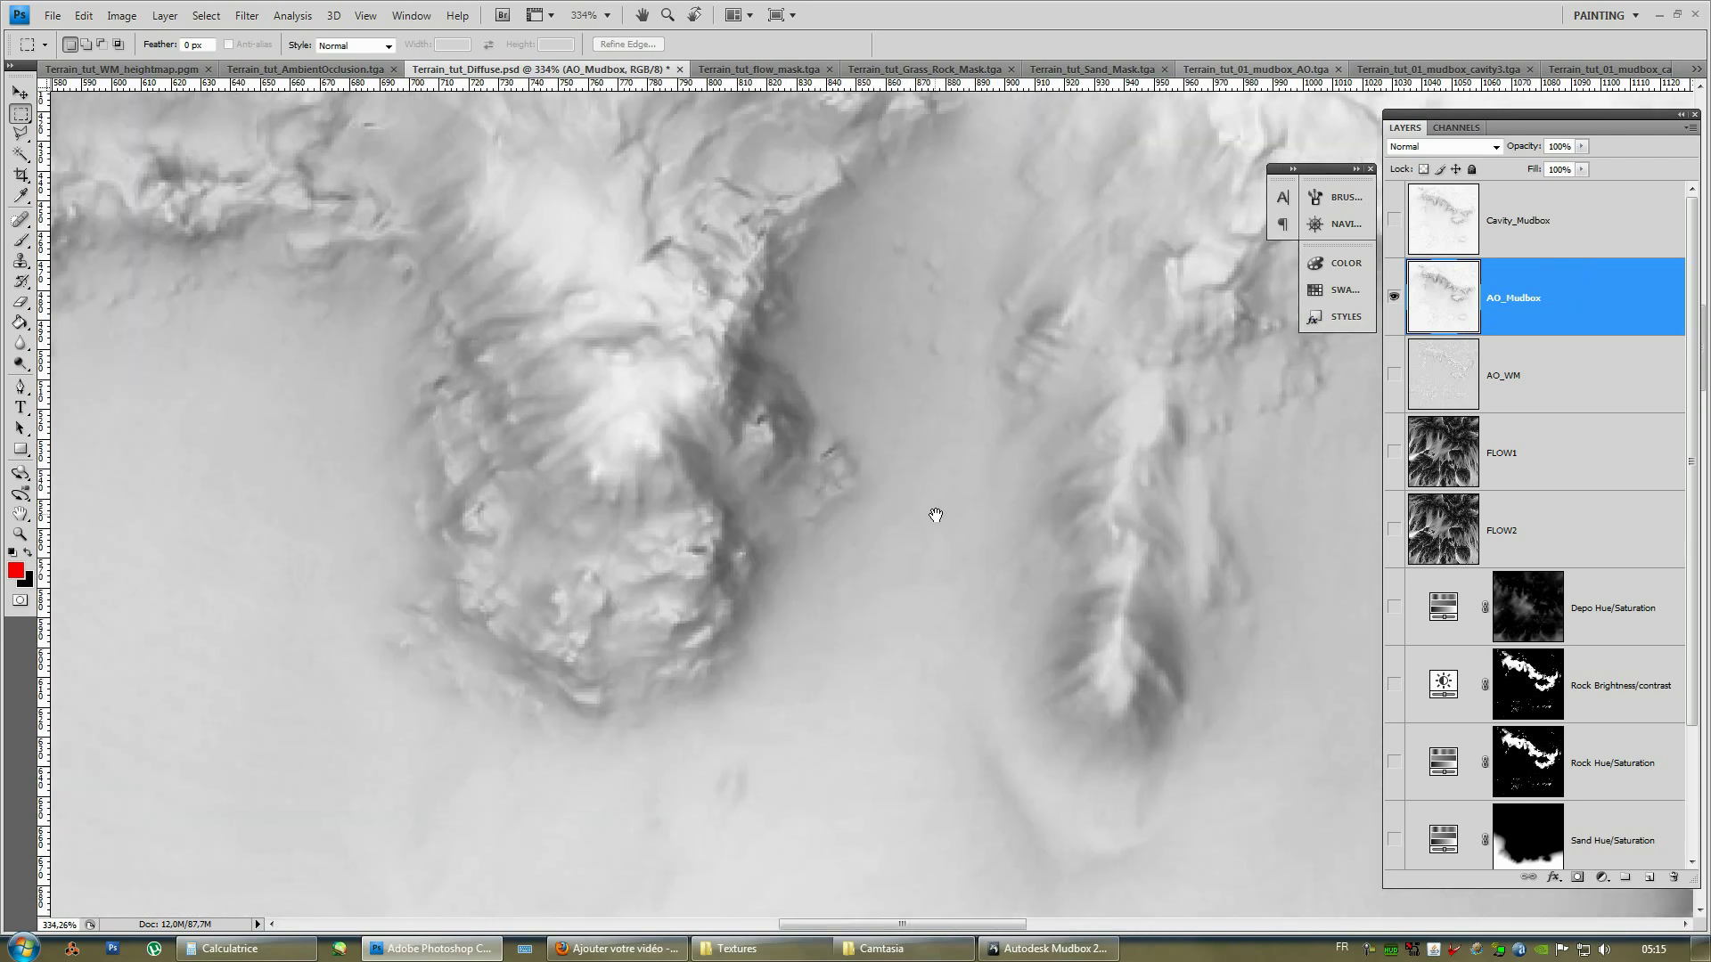
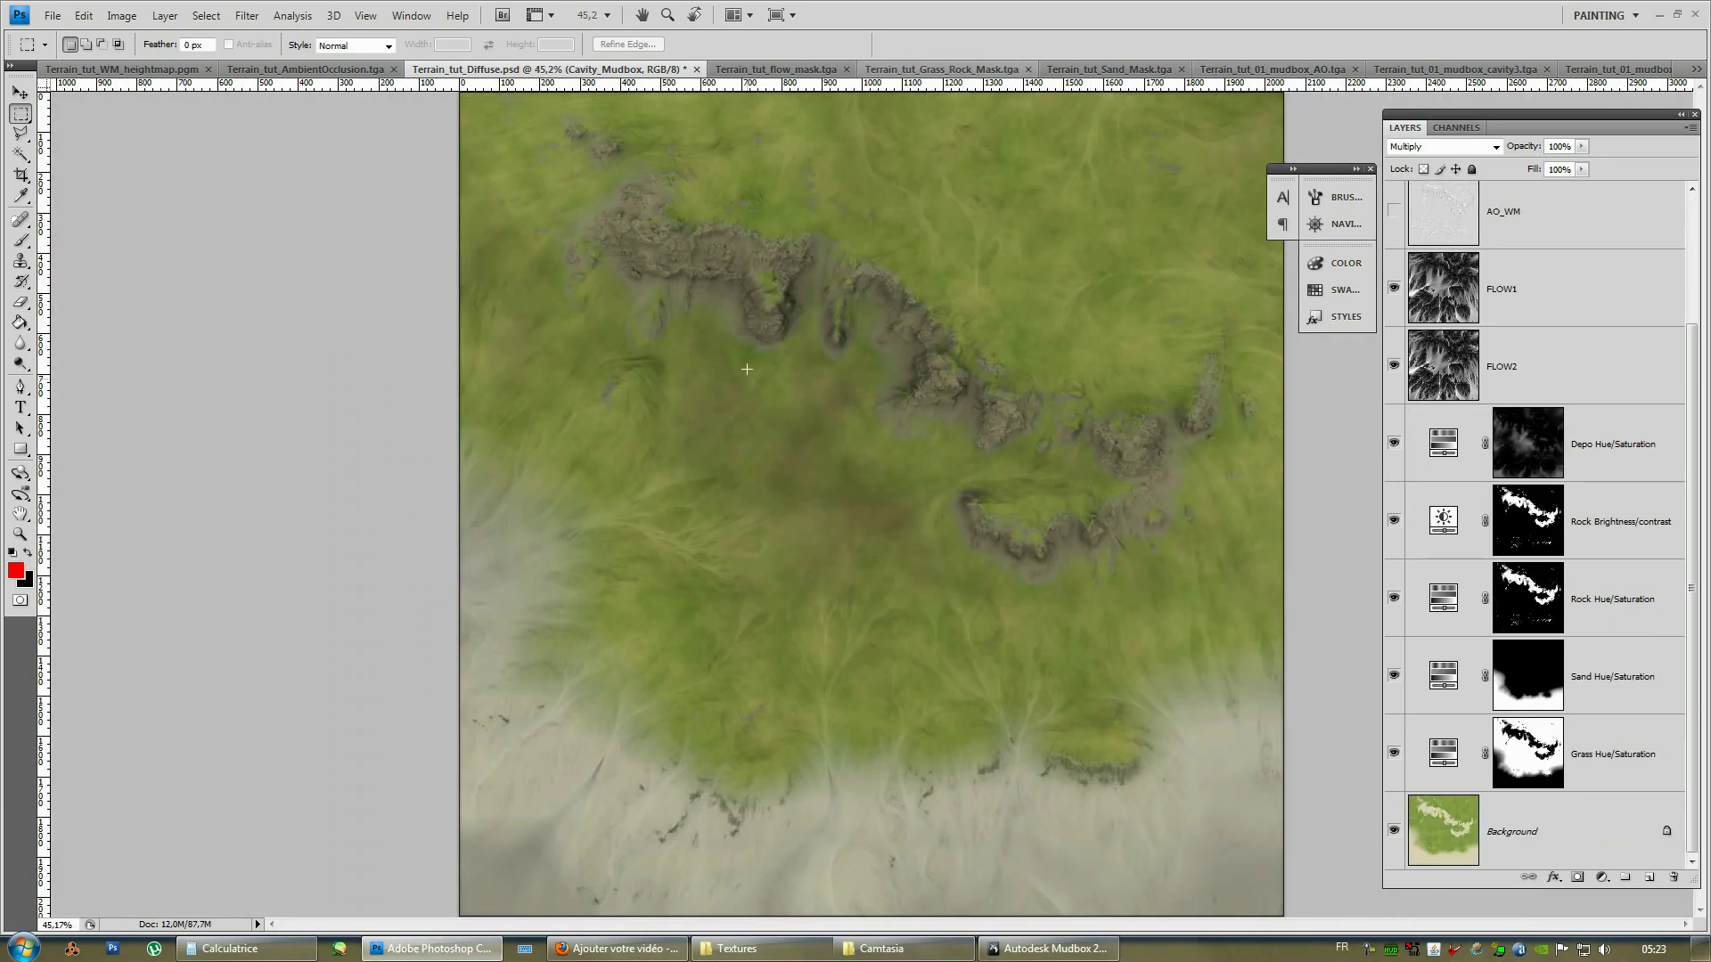
Save the diffuse as Targa over the existing Terrain_tut_Diffuse.tga, then switch to Mudbox.
scroll(953, 234, "up", 10, "alt")
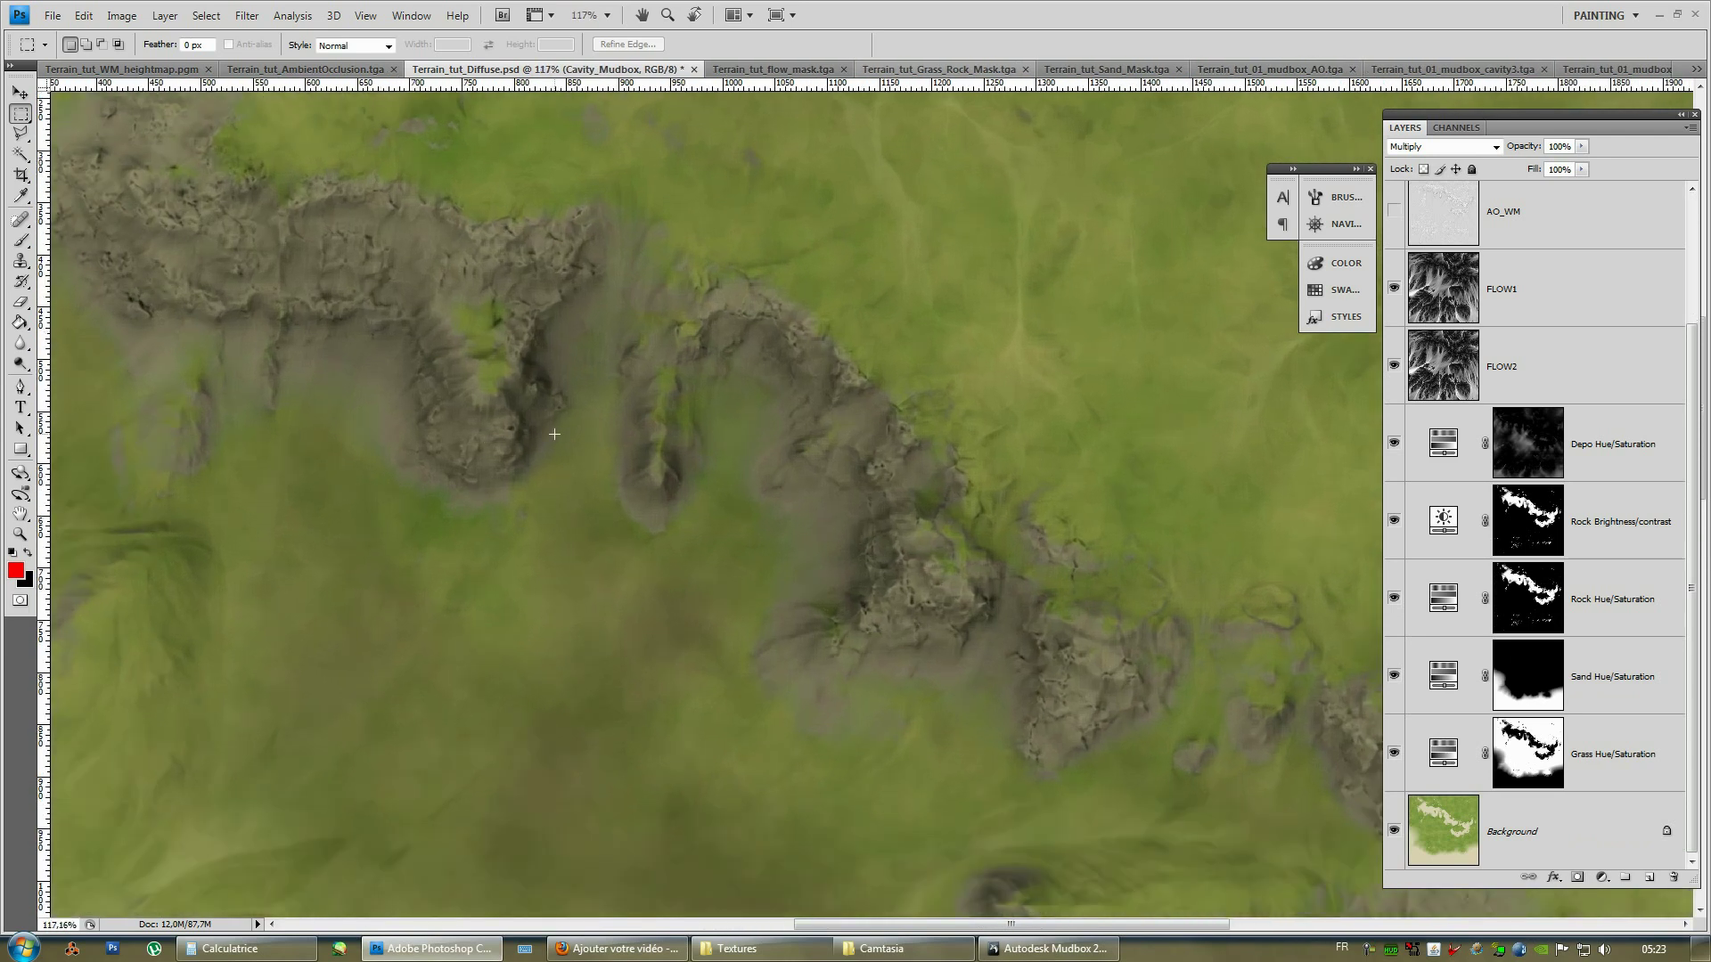
scroll(476, 419, "up", 5, "alt")
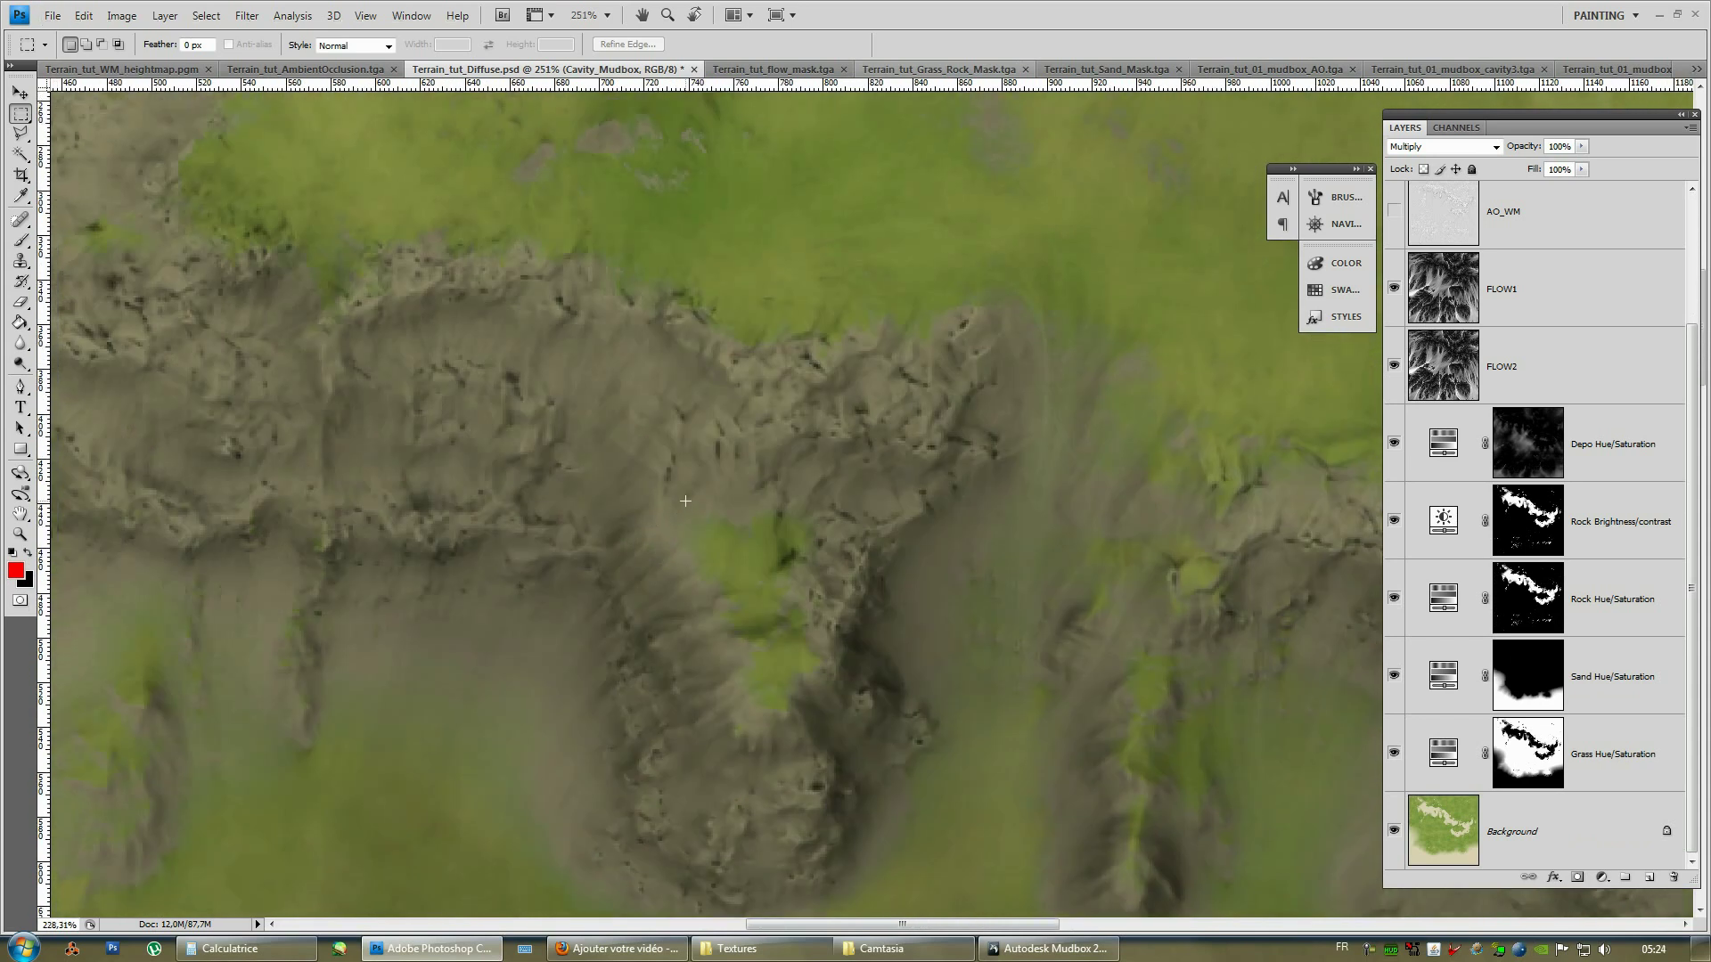
scroll(680, 499, "down", 6, "alt")
scroll(677, 468, "down", 1, "alt")
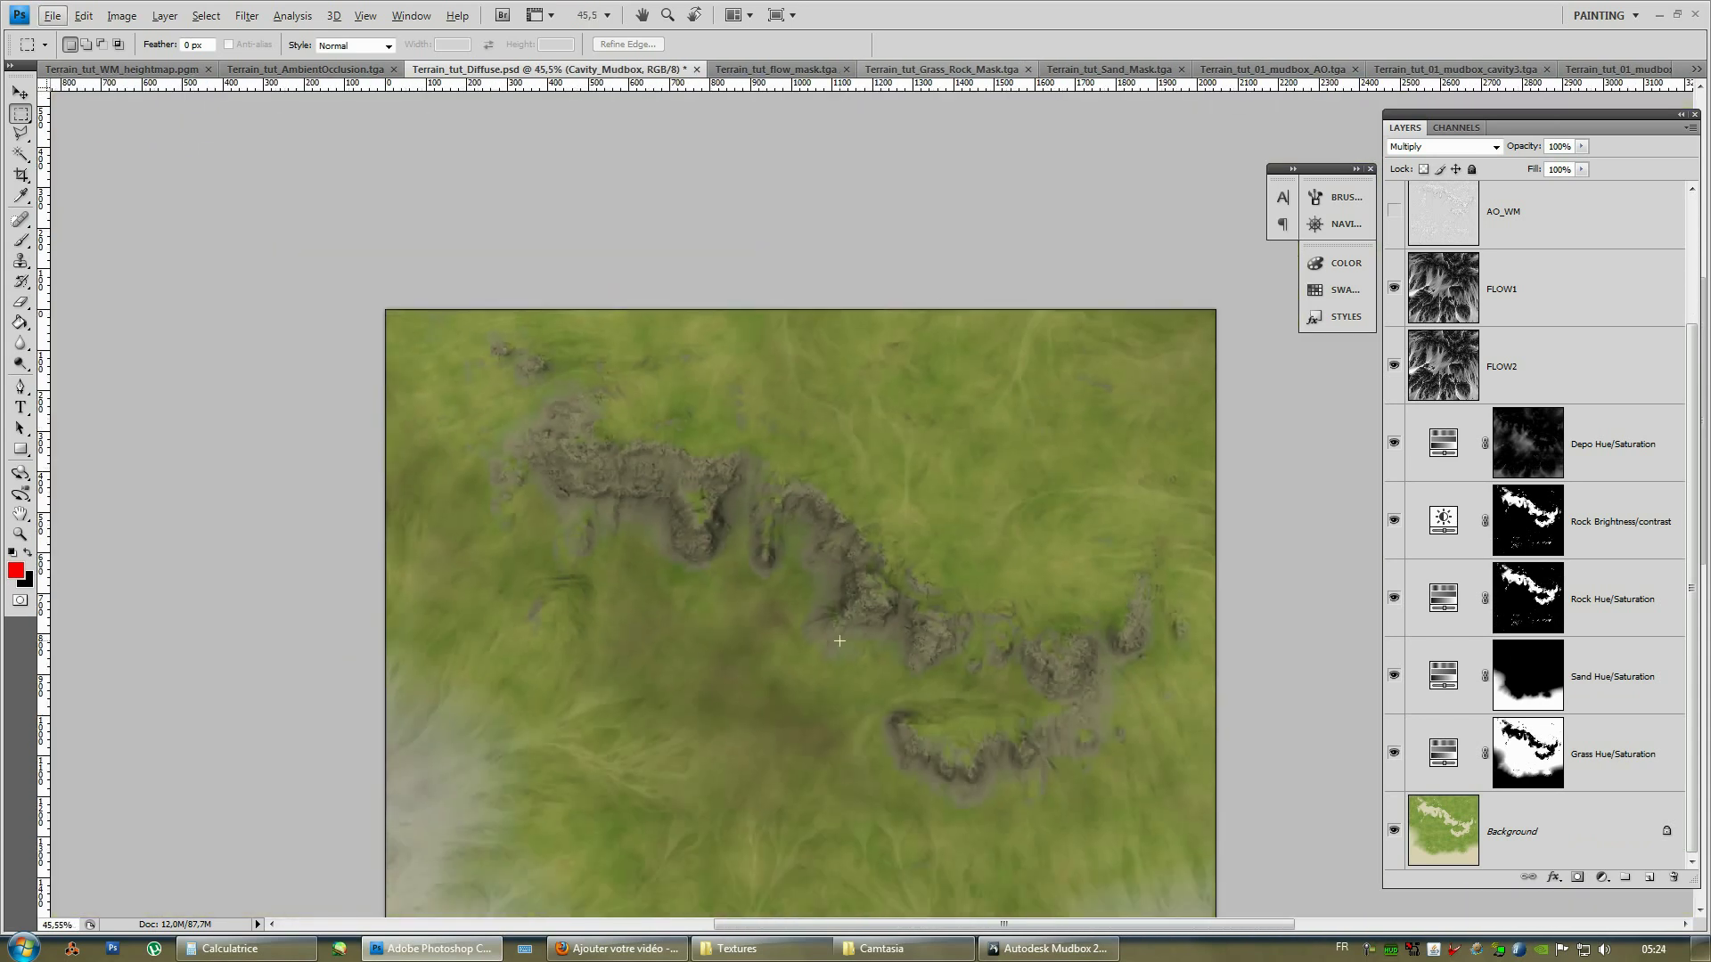
scroll(725, 508, "down", 5)
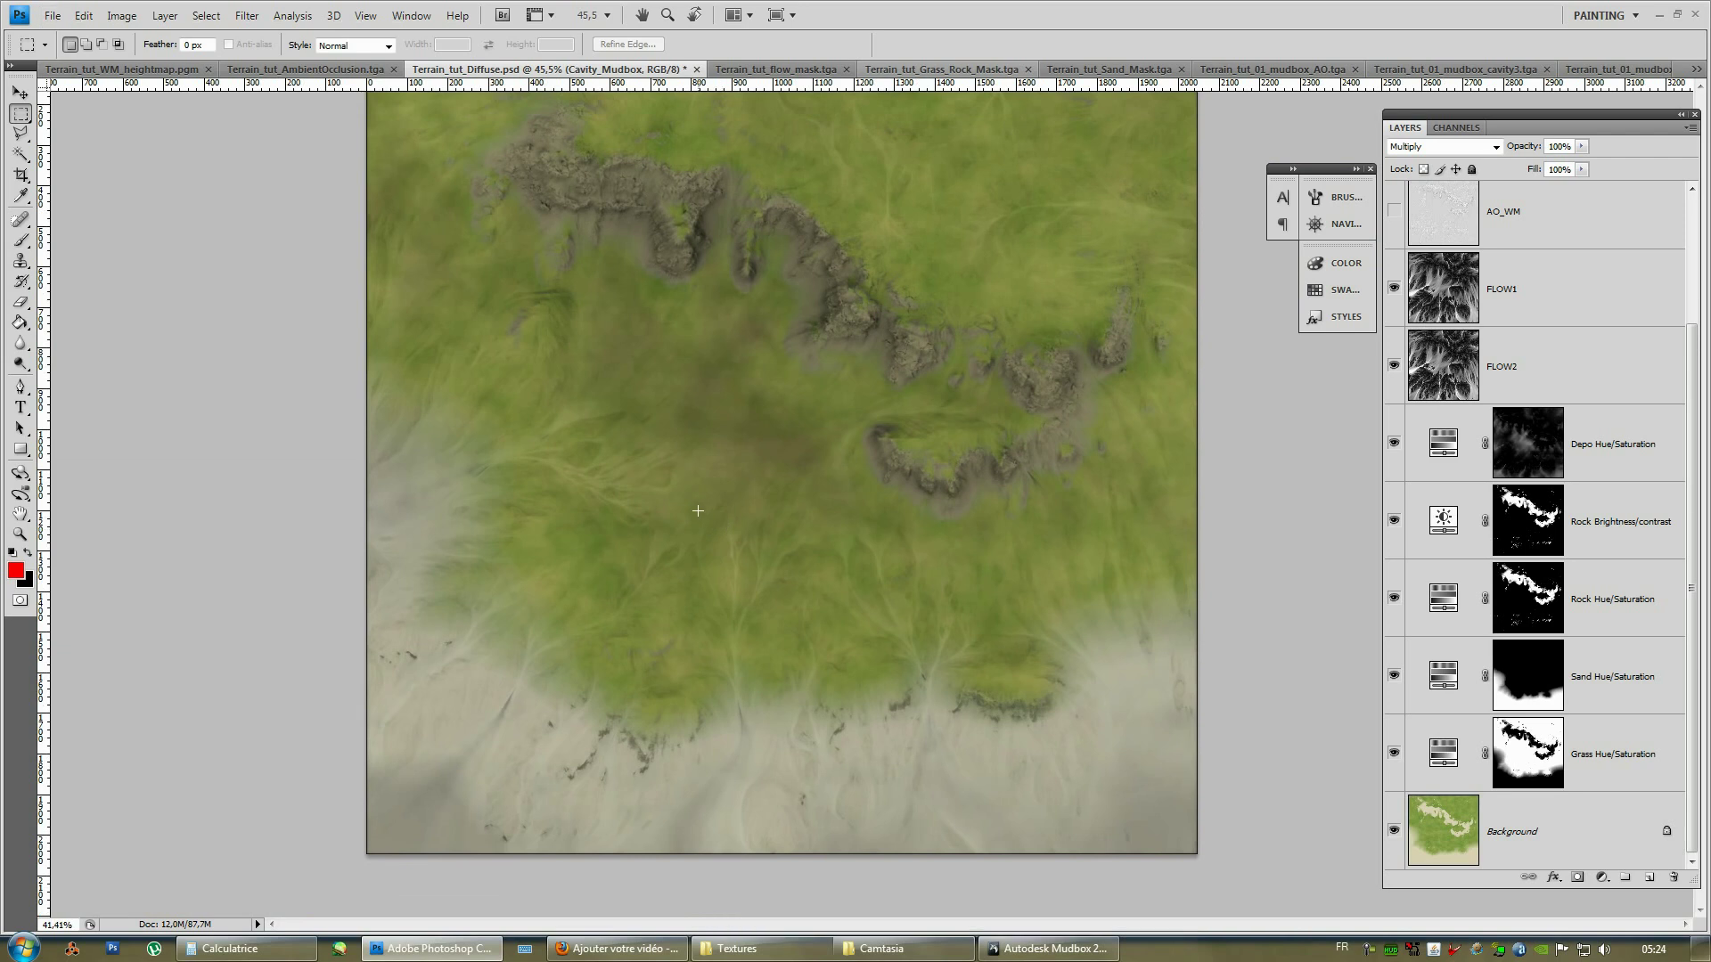
scroll(698, 510, "down", 2, "alt")
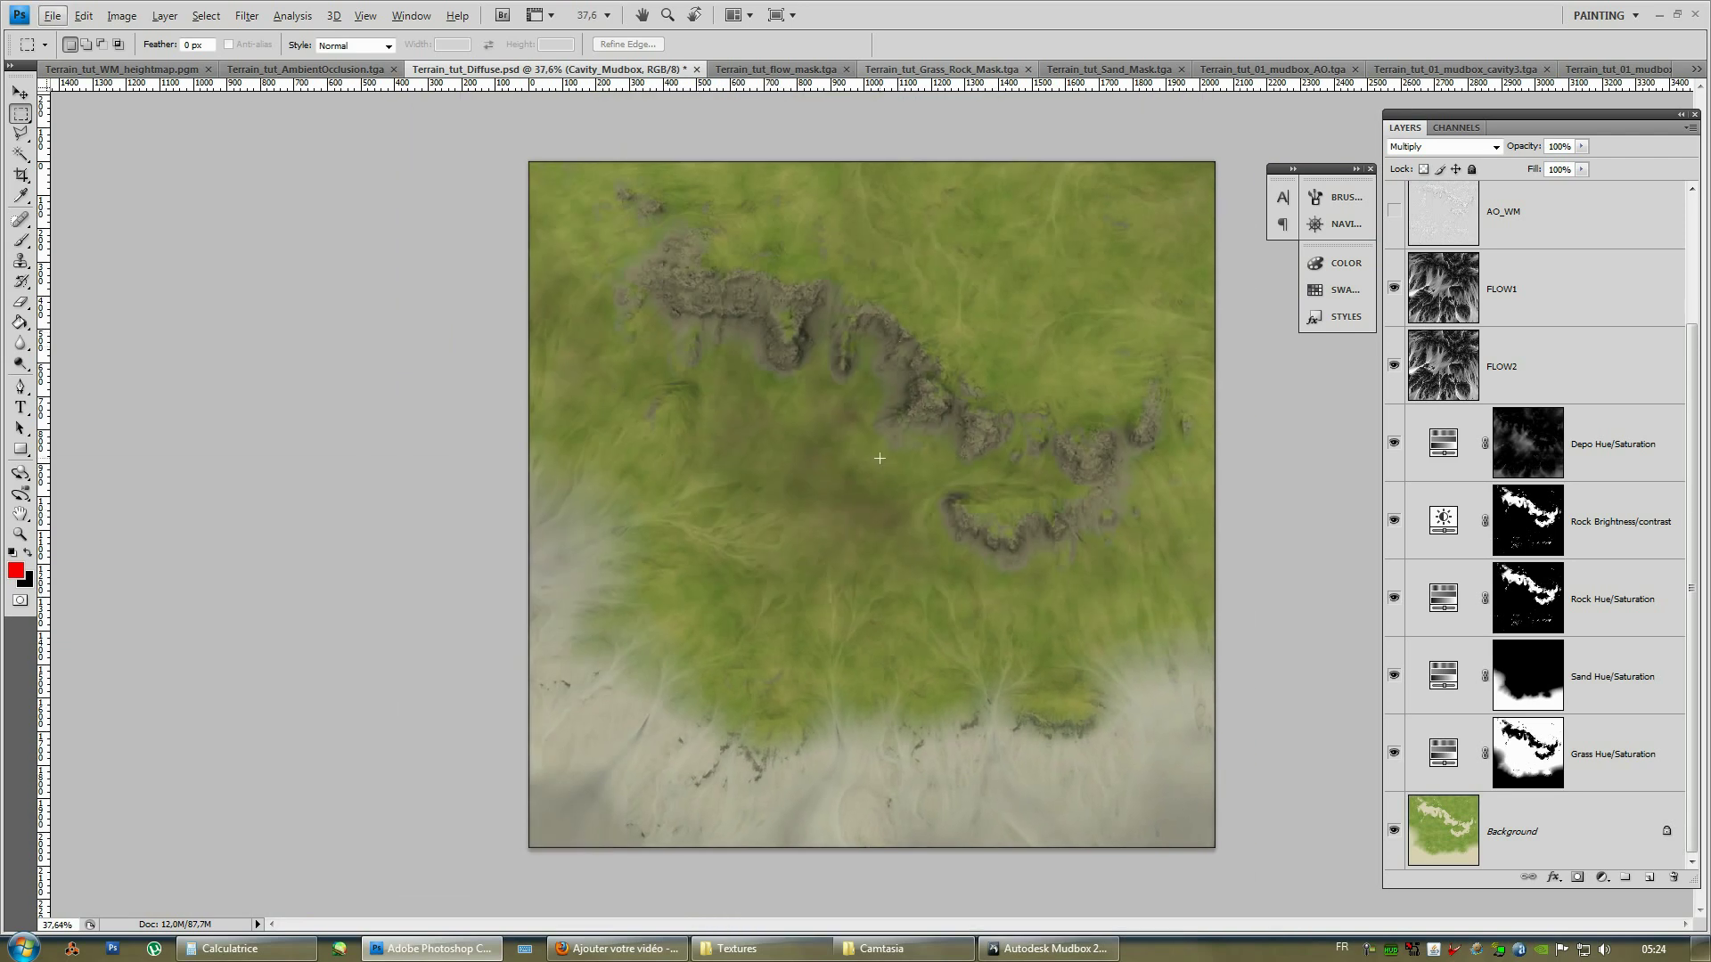
key("ctrl+shift+s")
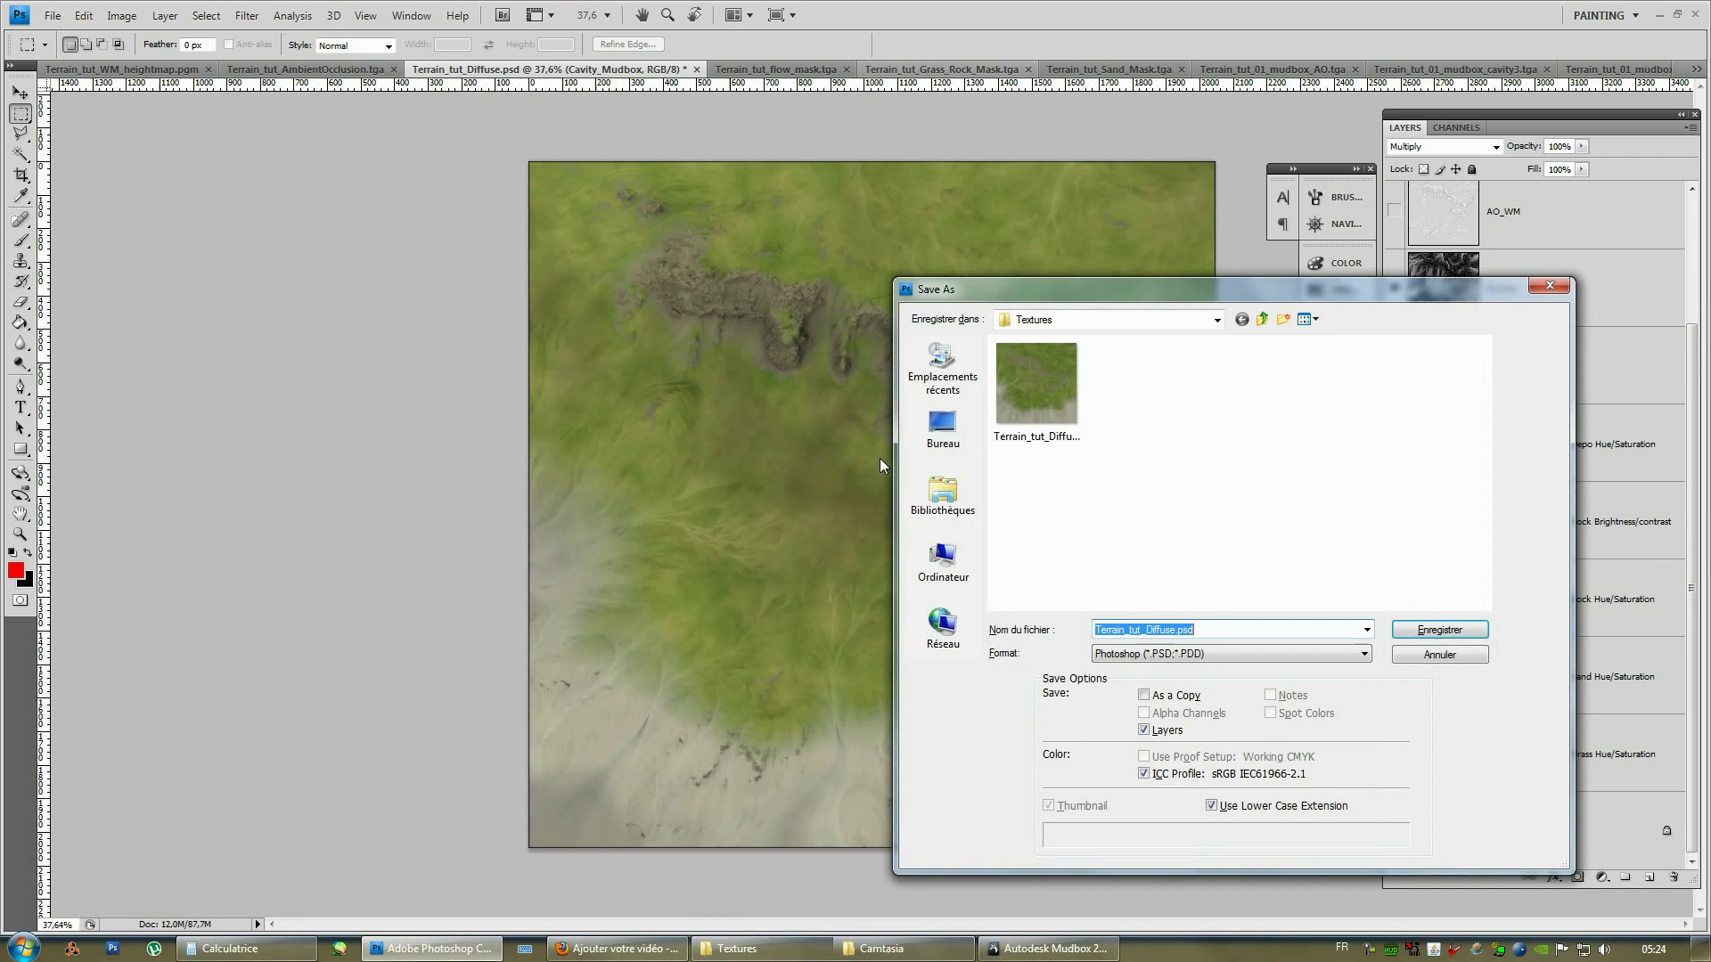
left_click(1150, 660)
left_click(1159, 902)
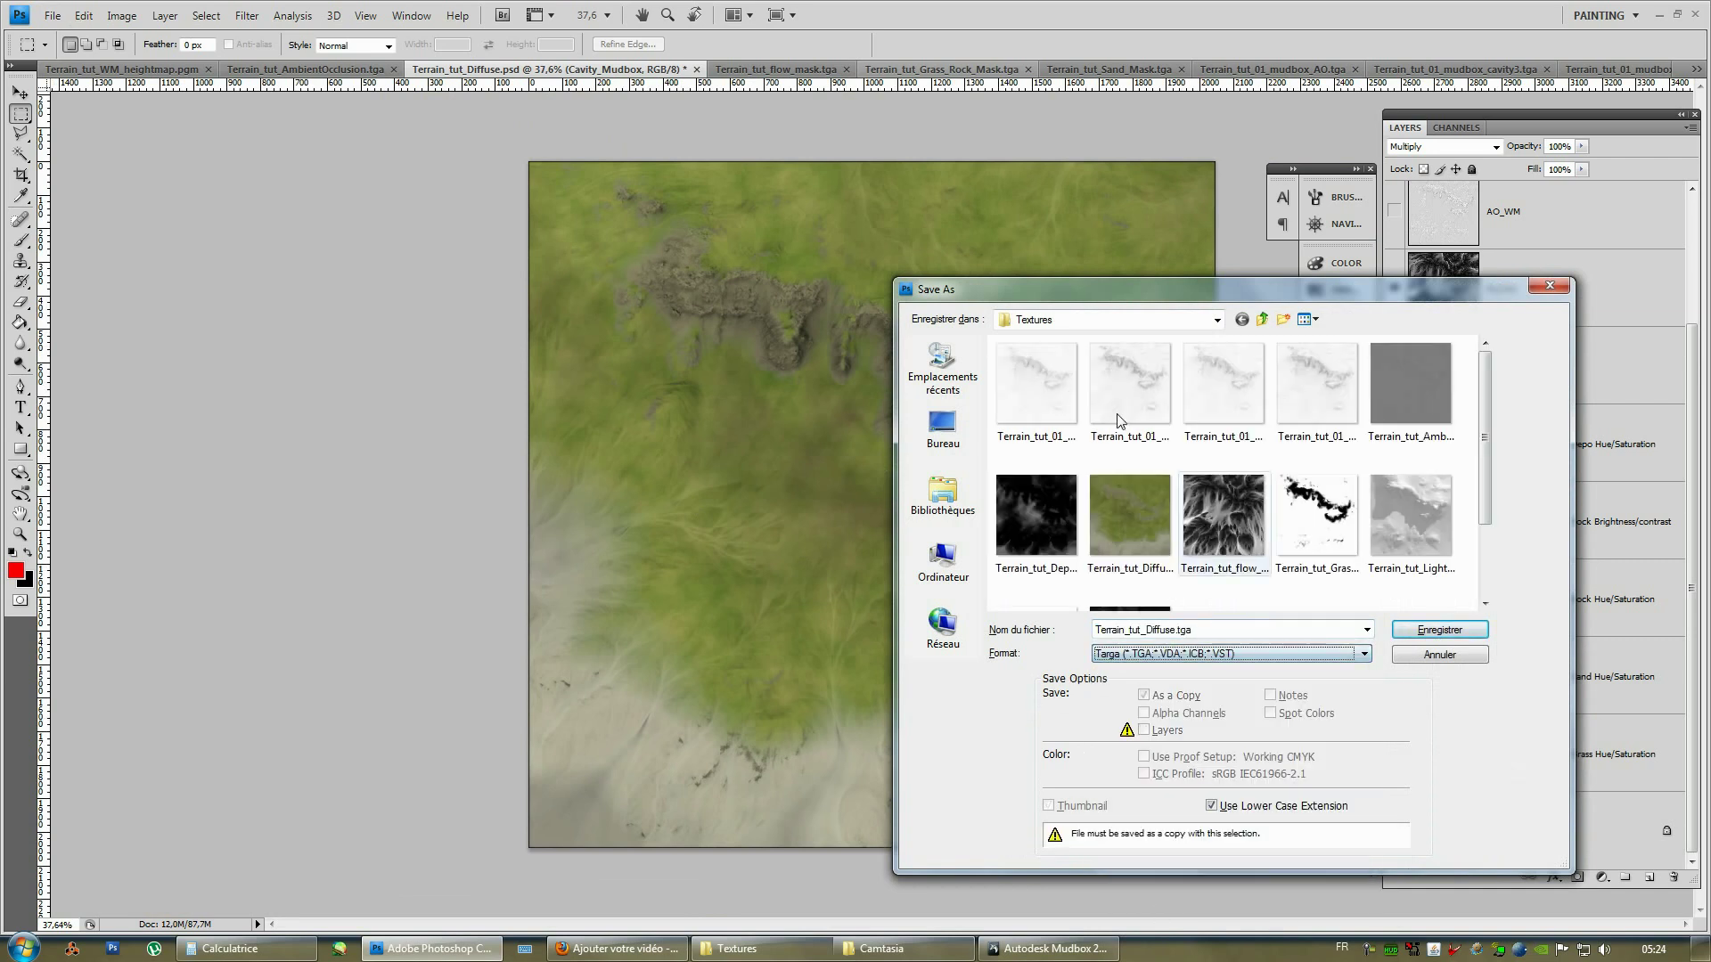
left_click(1129, 521)
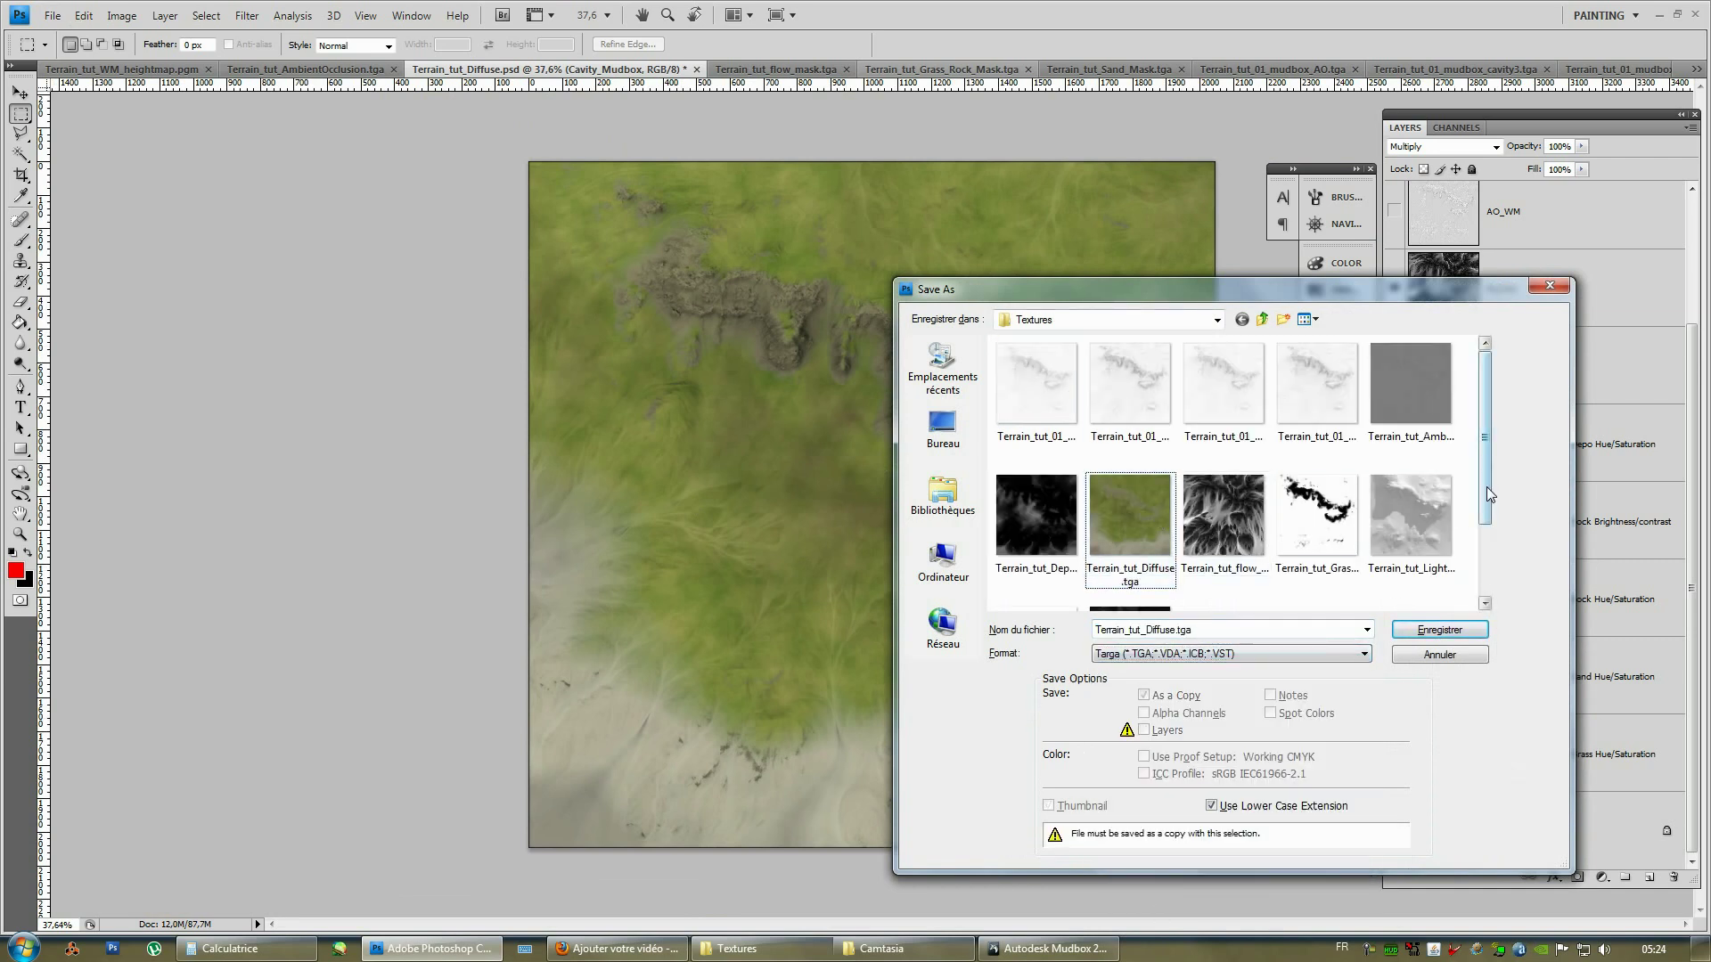
key("Return")
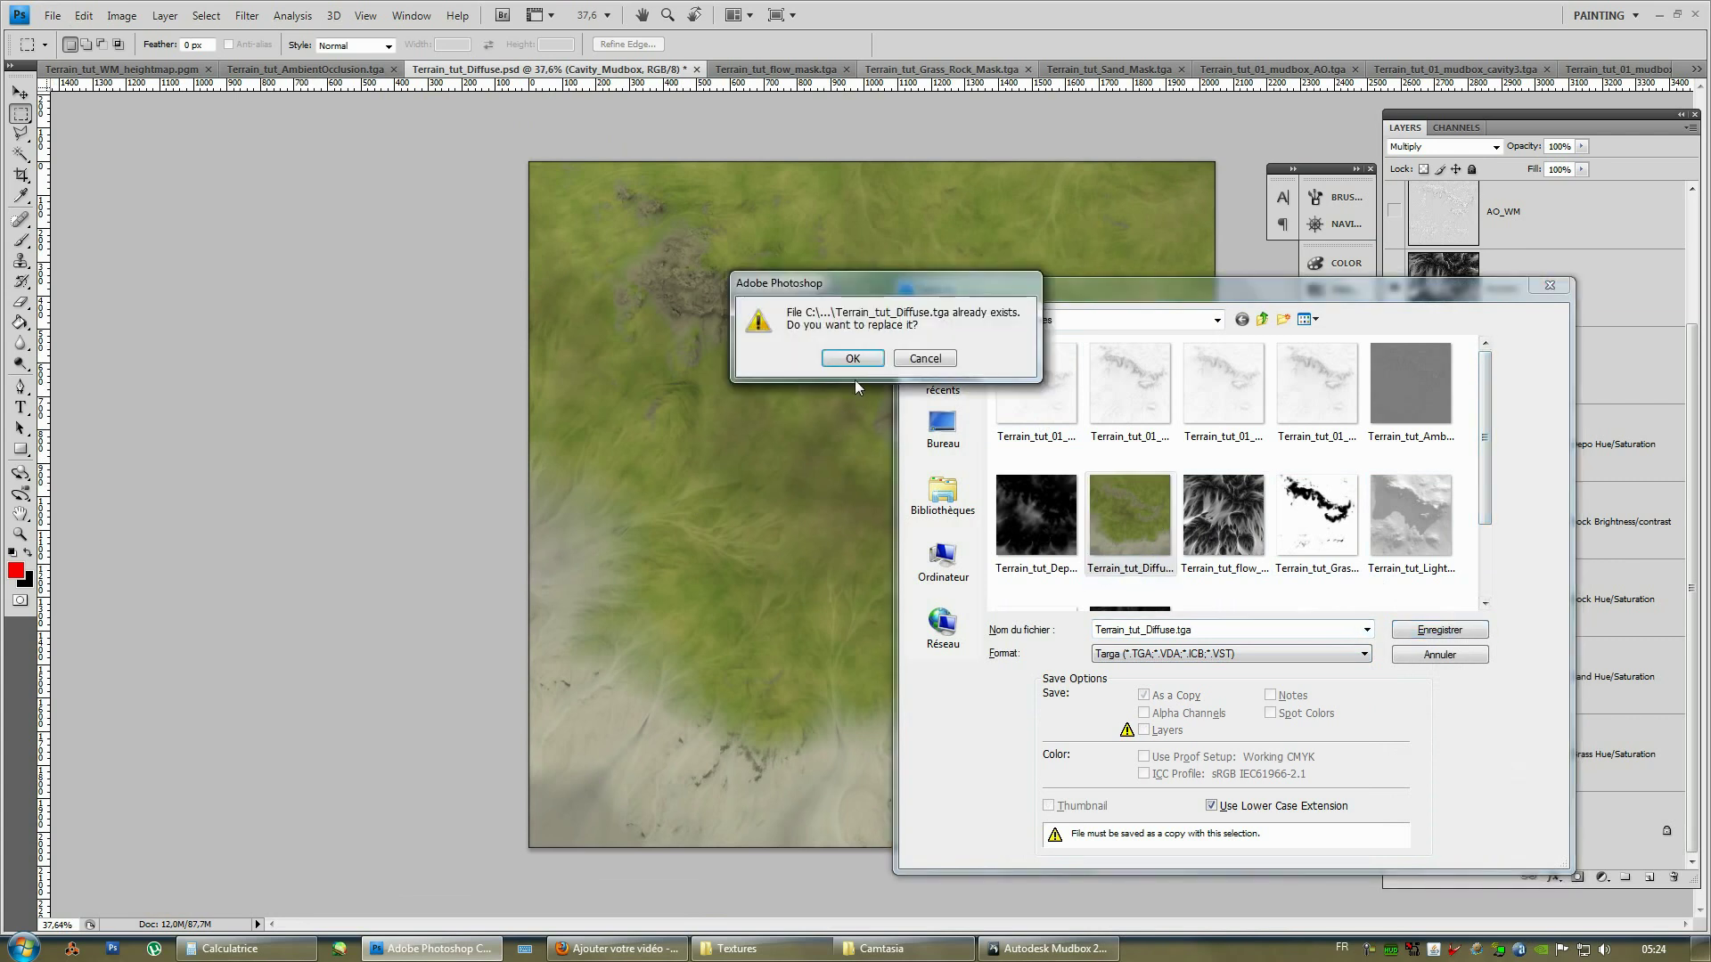
key("Return")
left_click(907, 464)
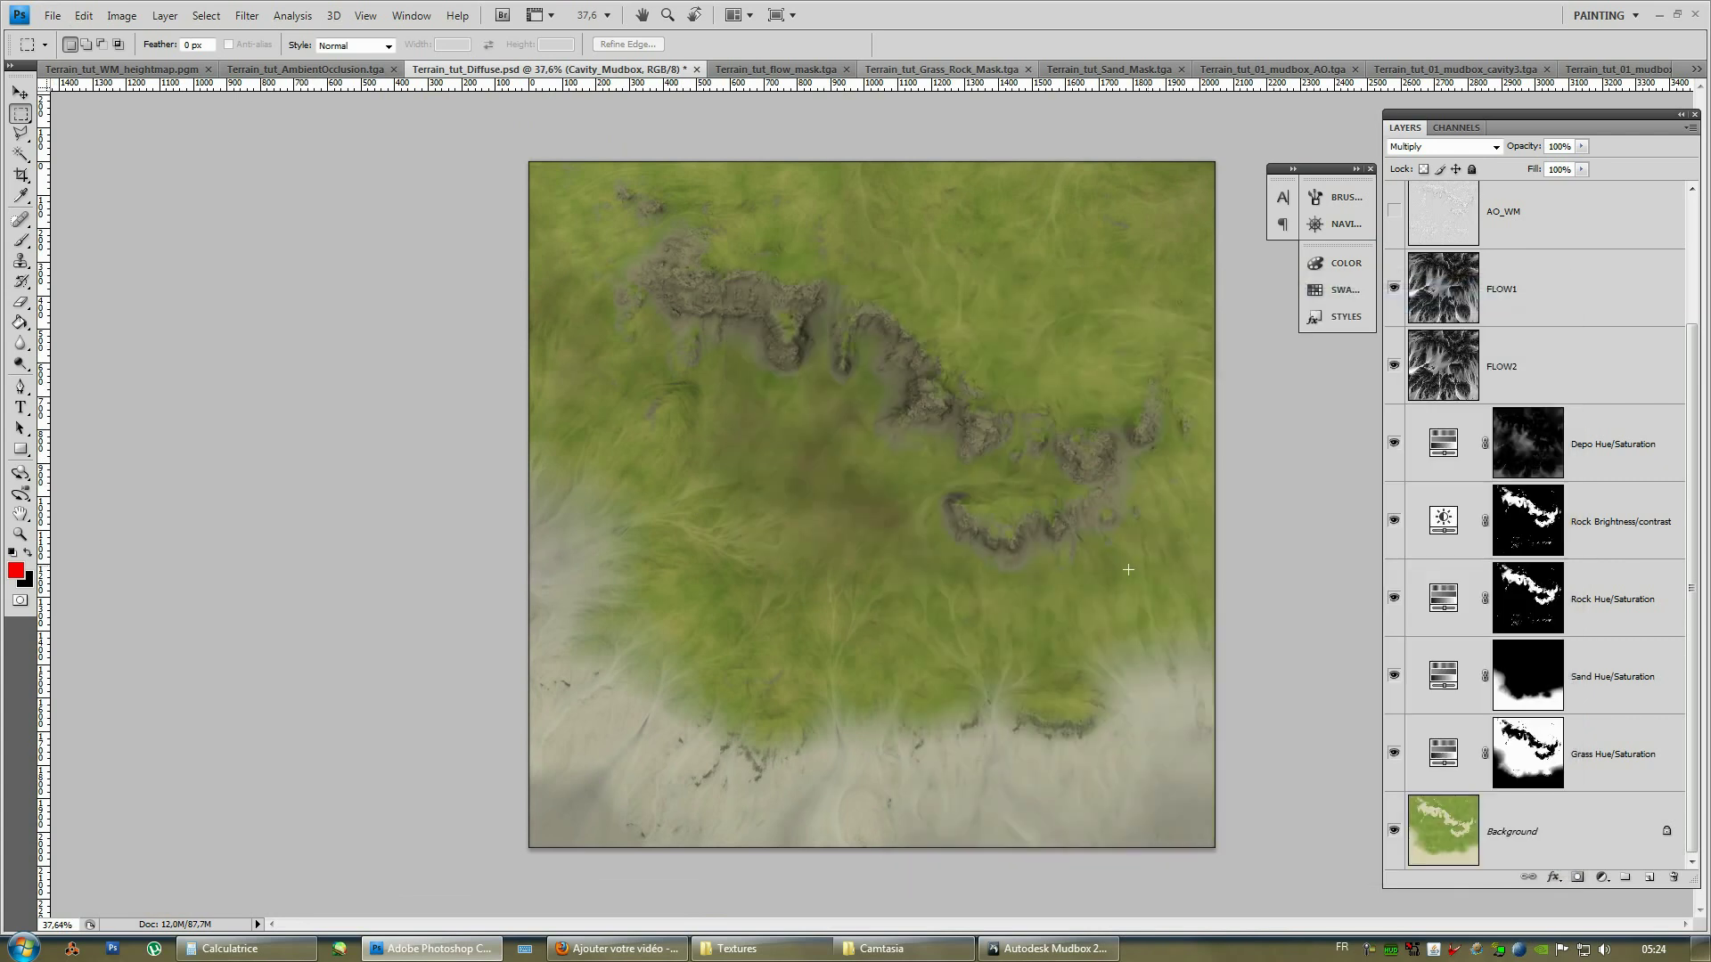
left_click(1025, 950)
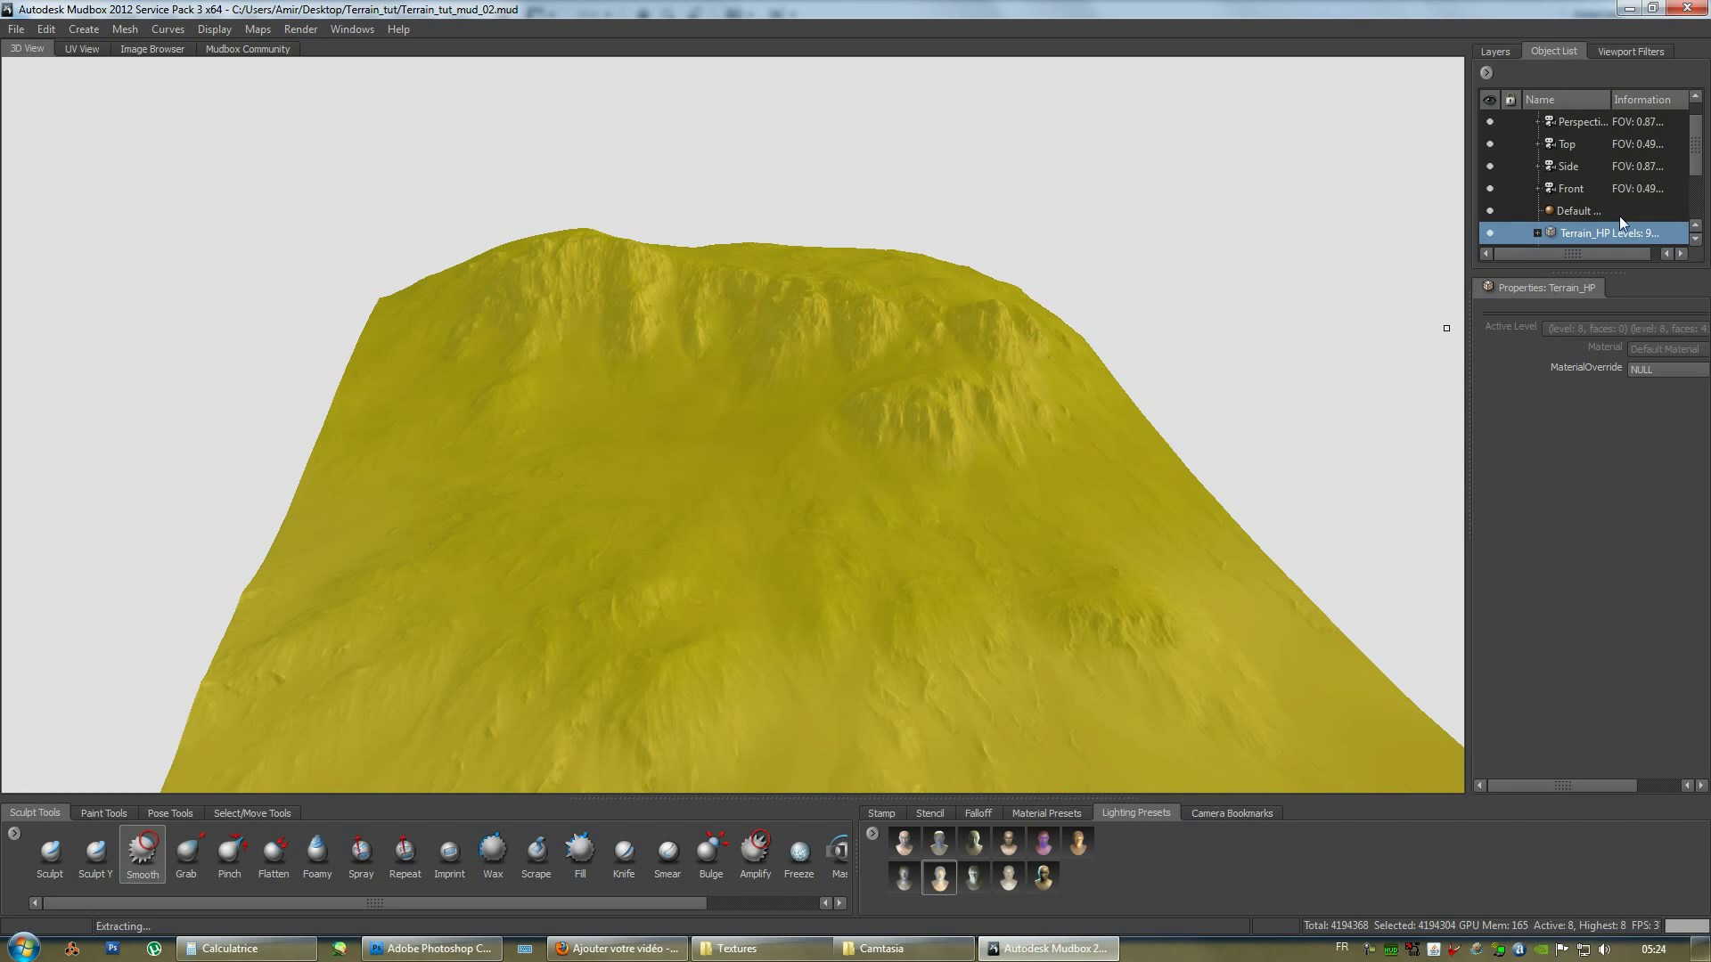
Orbit and zoom in on the terrain's cliffs to check the current texture.
left_click_drag(1695, 155, 1696, 199)
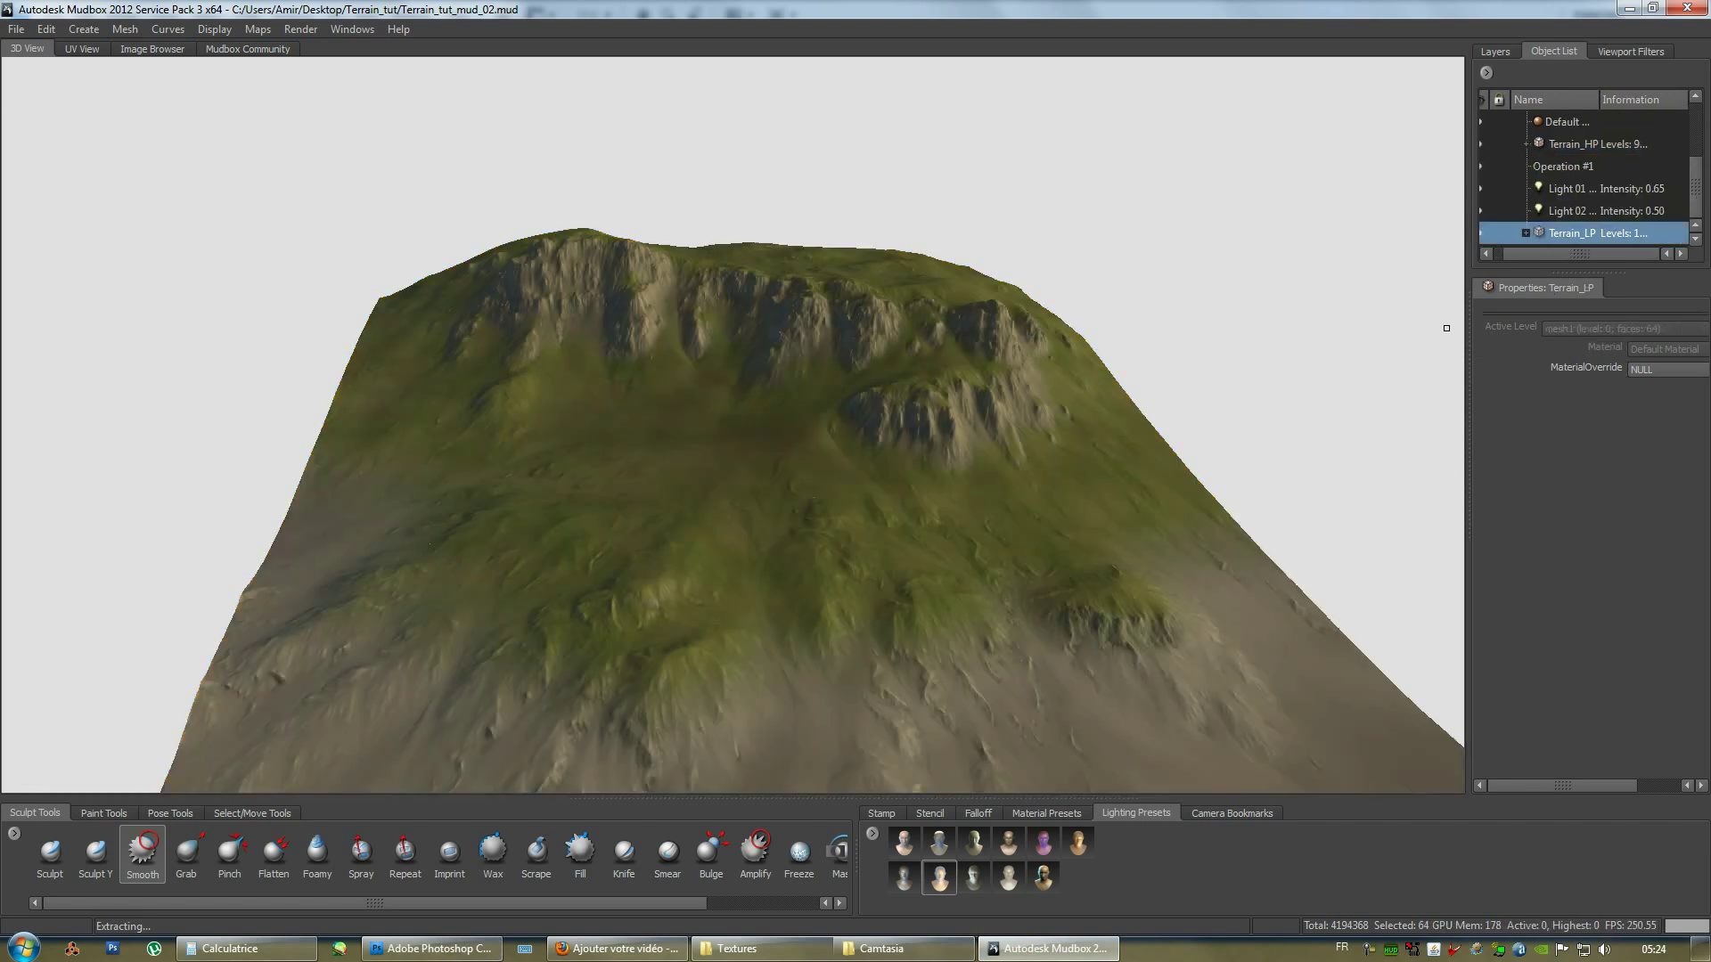
left_click_drag(815, 317, 824, 379, "alt")
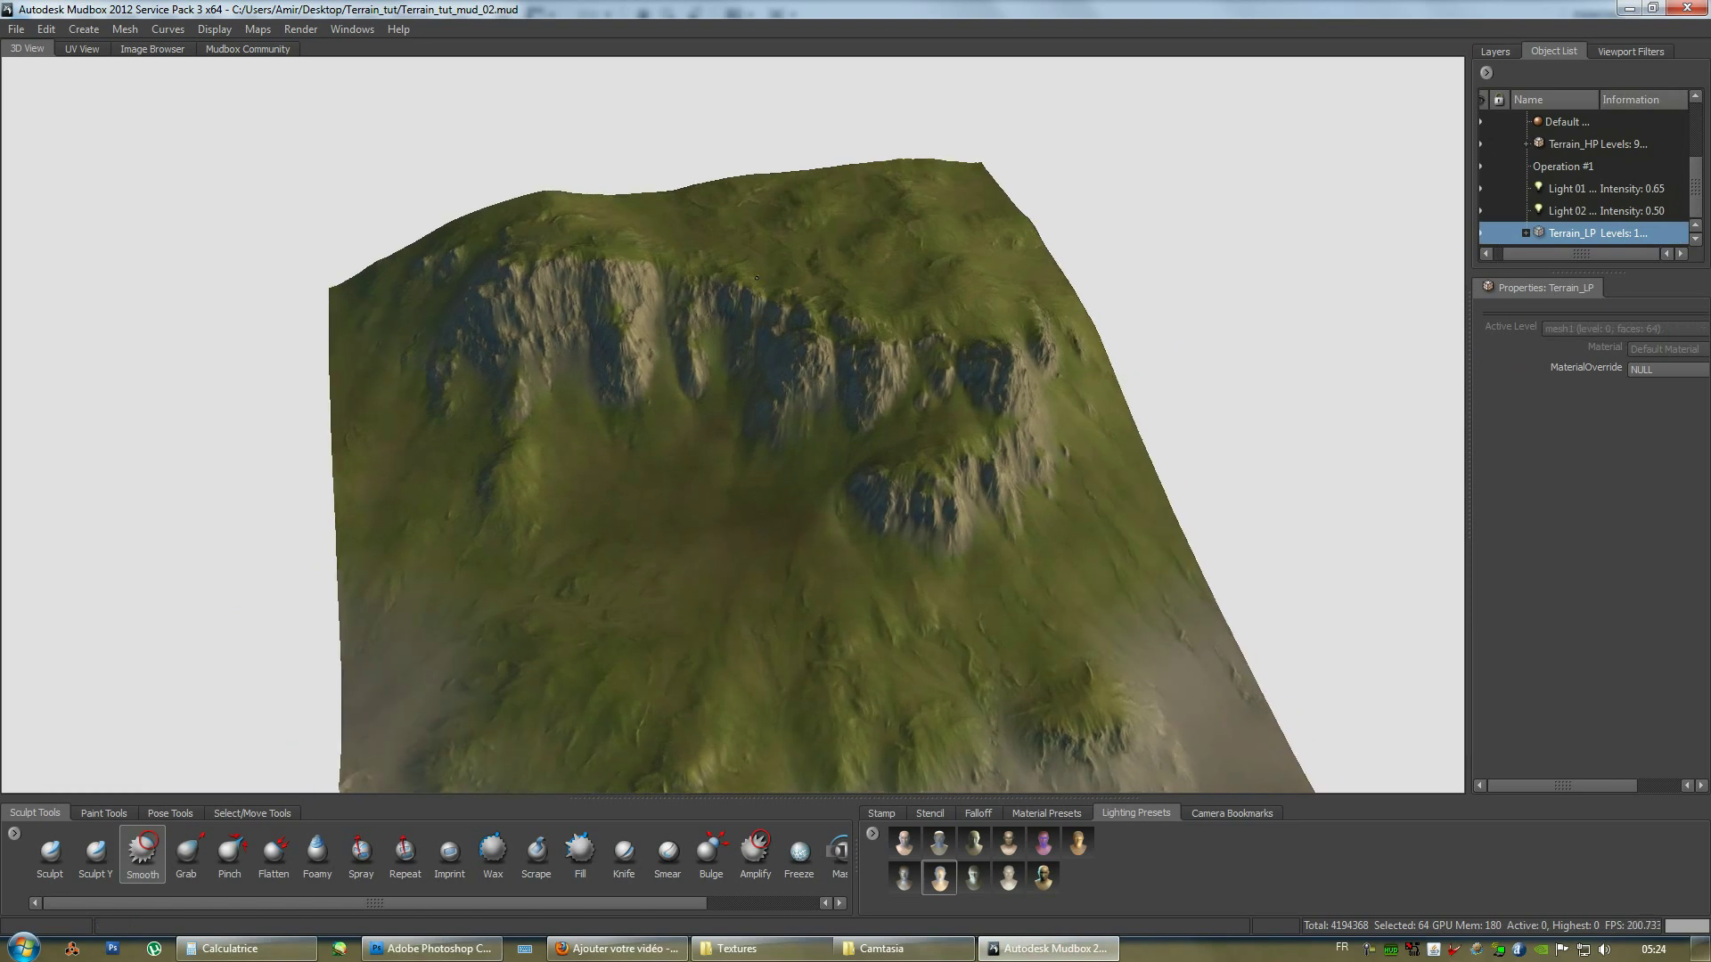
right_click_drag(798, 378, 884, 395, "alt")
middle_click_drag(884, 394, 929, 526, "alt")
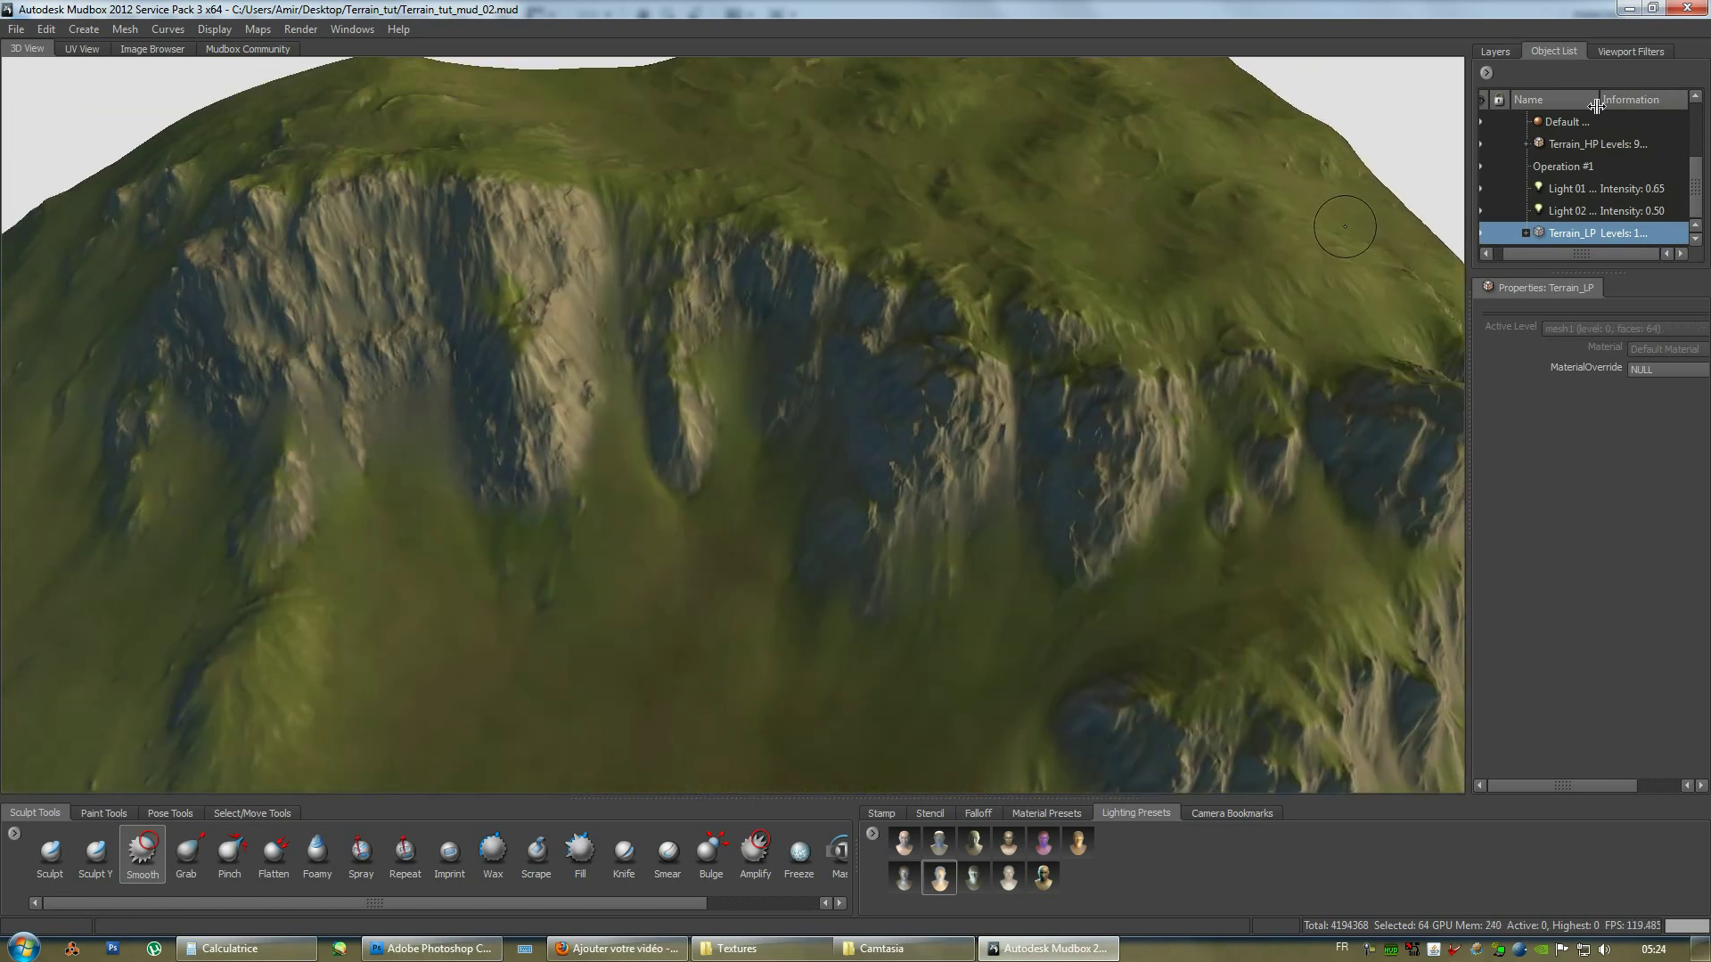
left_click(1651, 52)
left_click_drag(615, 384, 1383, 125, "alt")
Refresh the Diffuse paint layer so it reloads its texture from disk.
left_click(1484, 50)
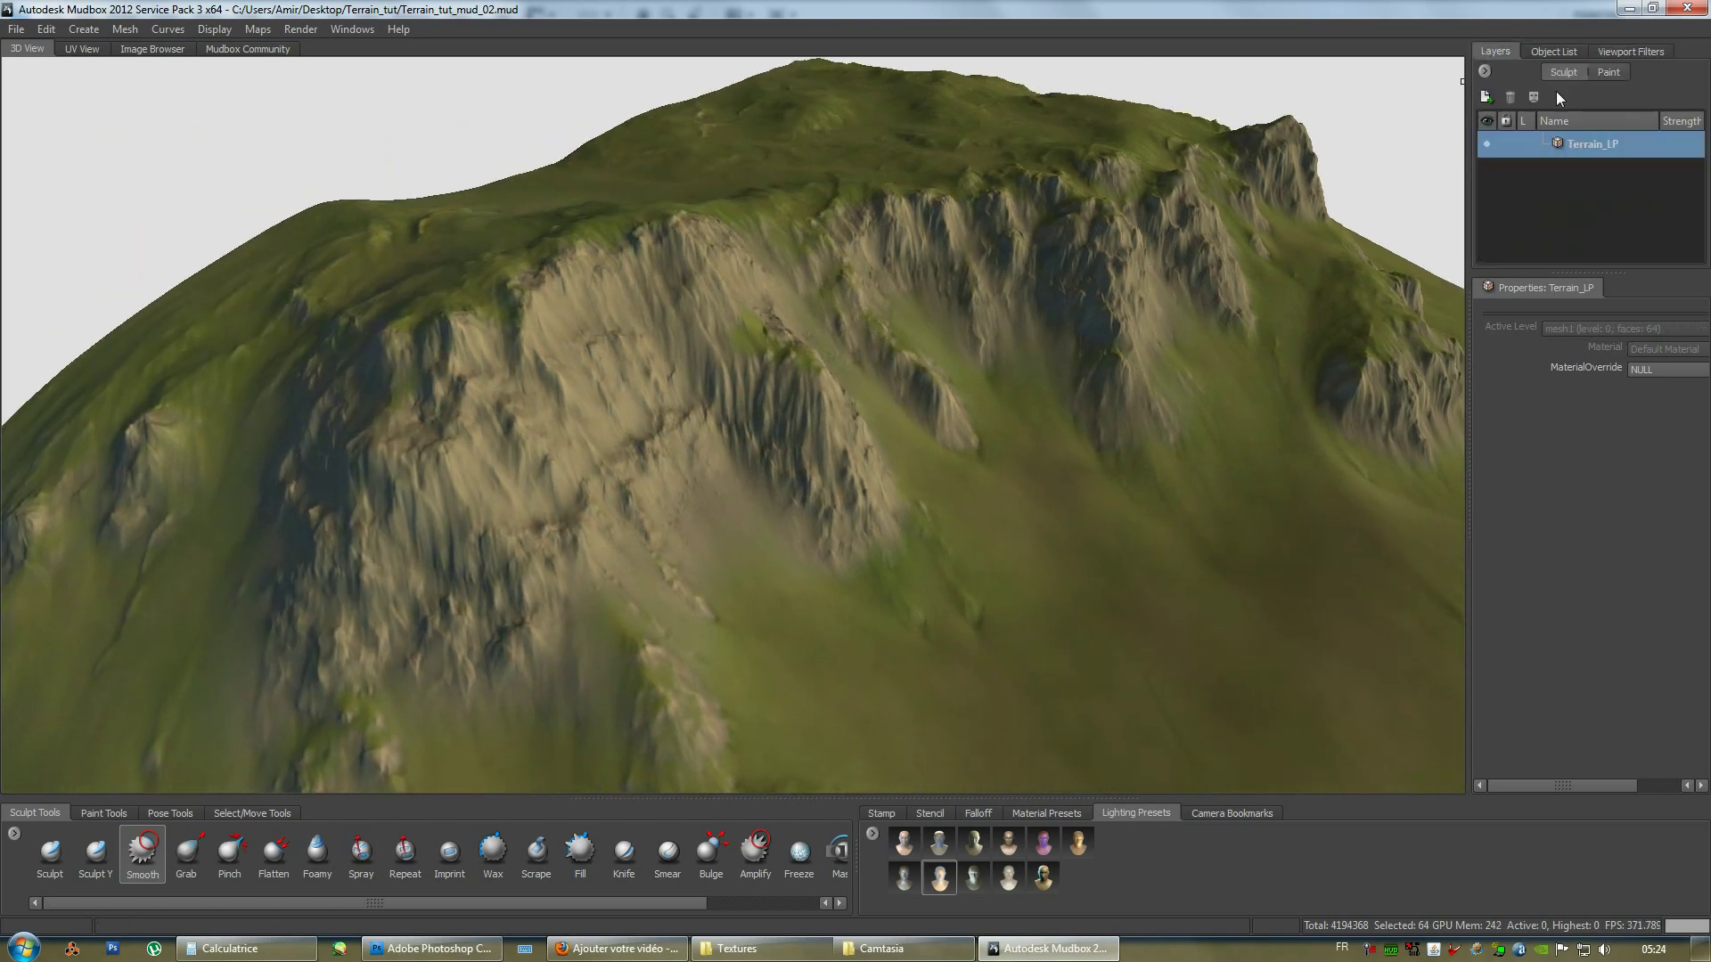
left_click(1611, 73)
right_click(1605, 179)
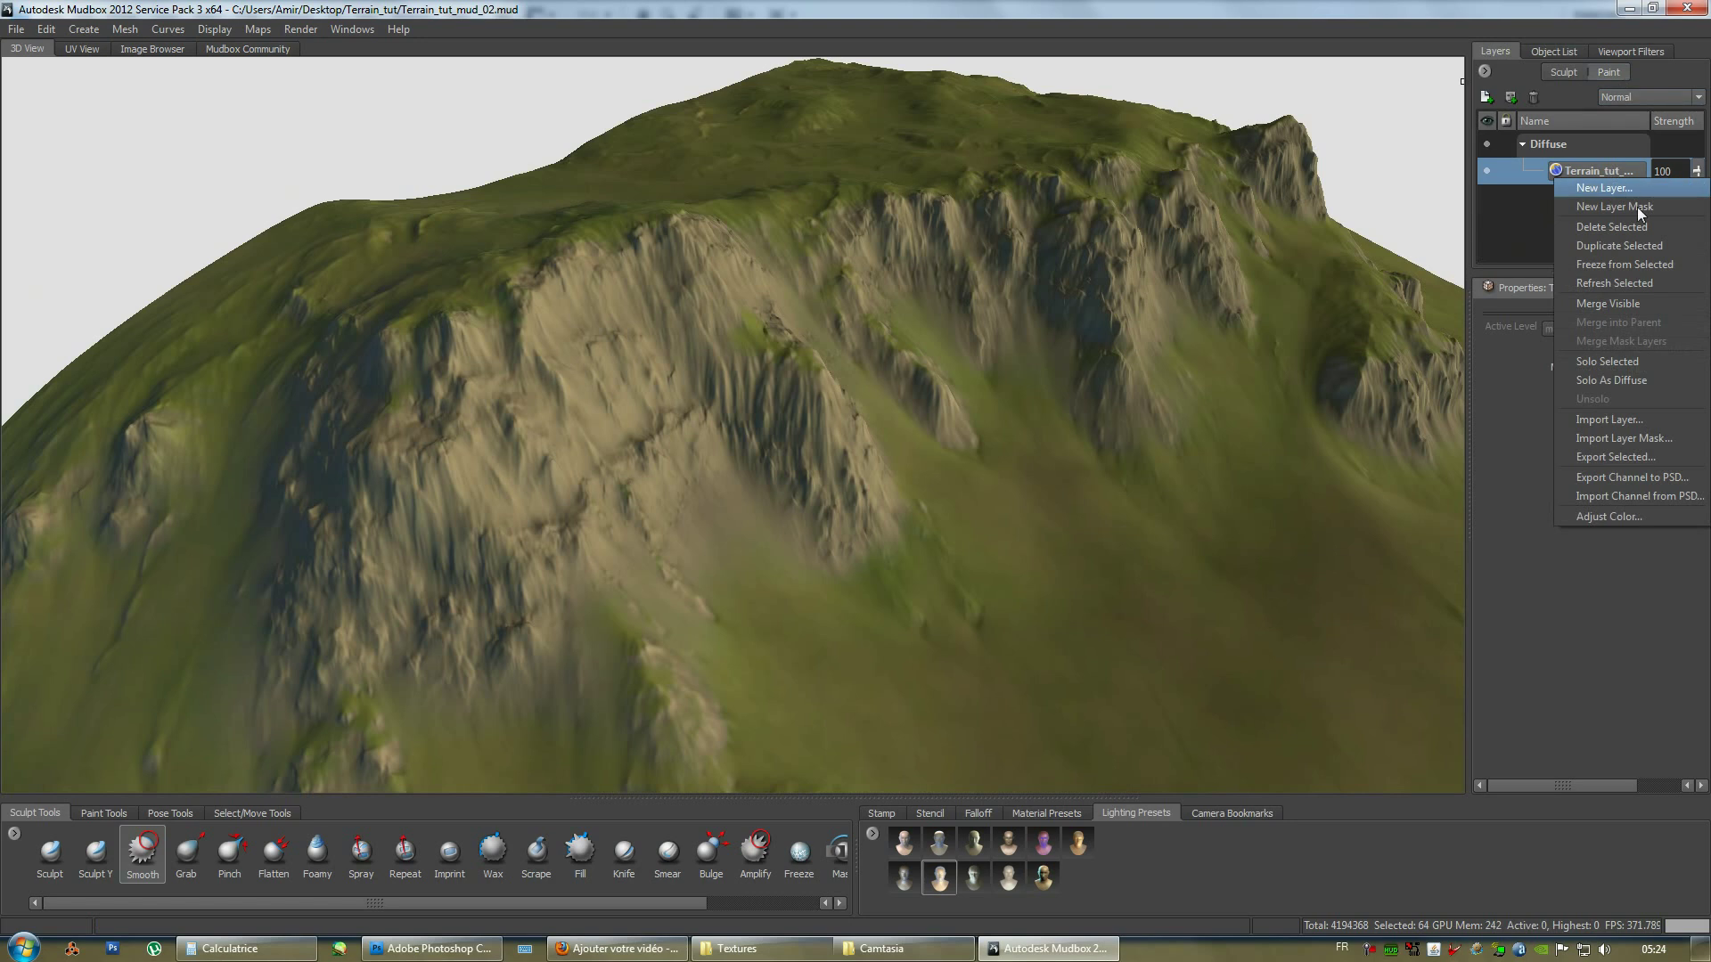
left_click(1614, 282)
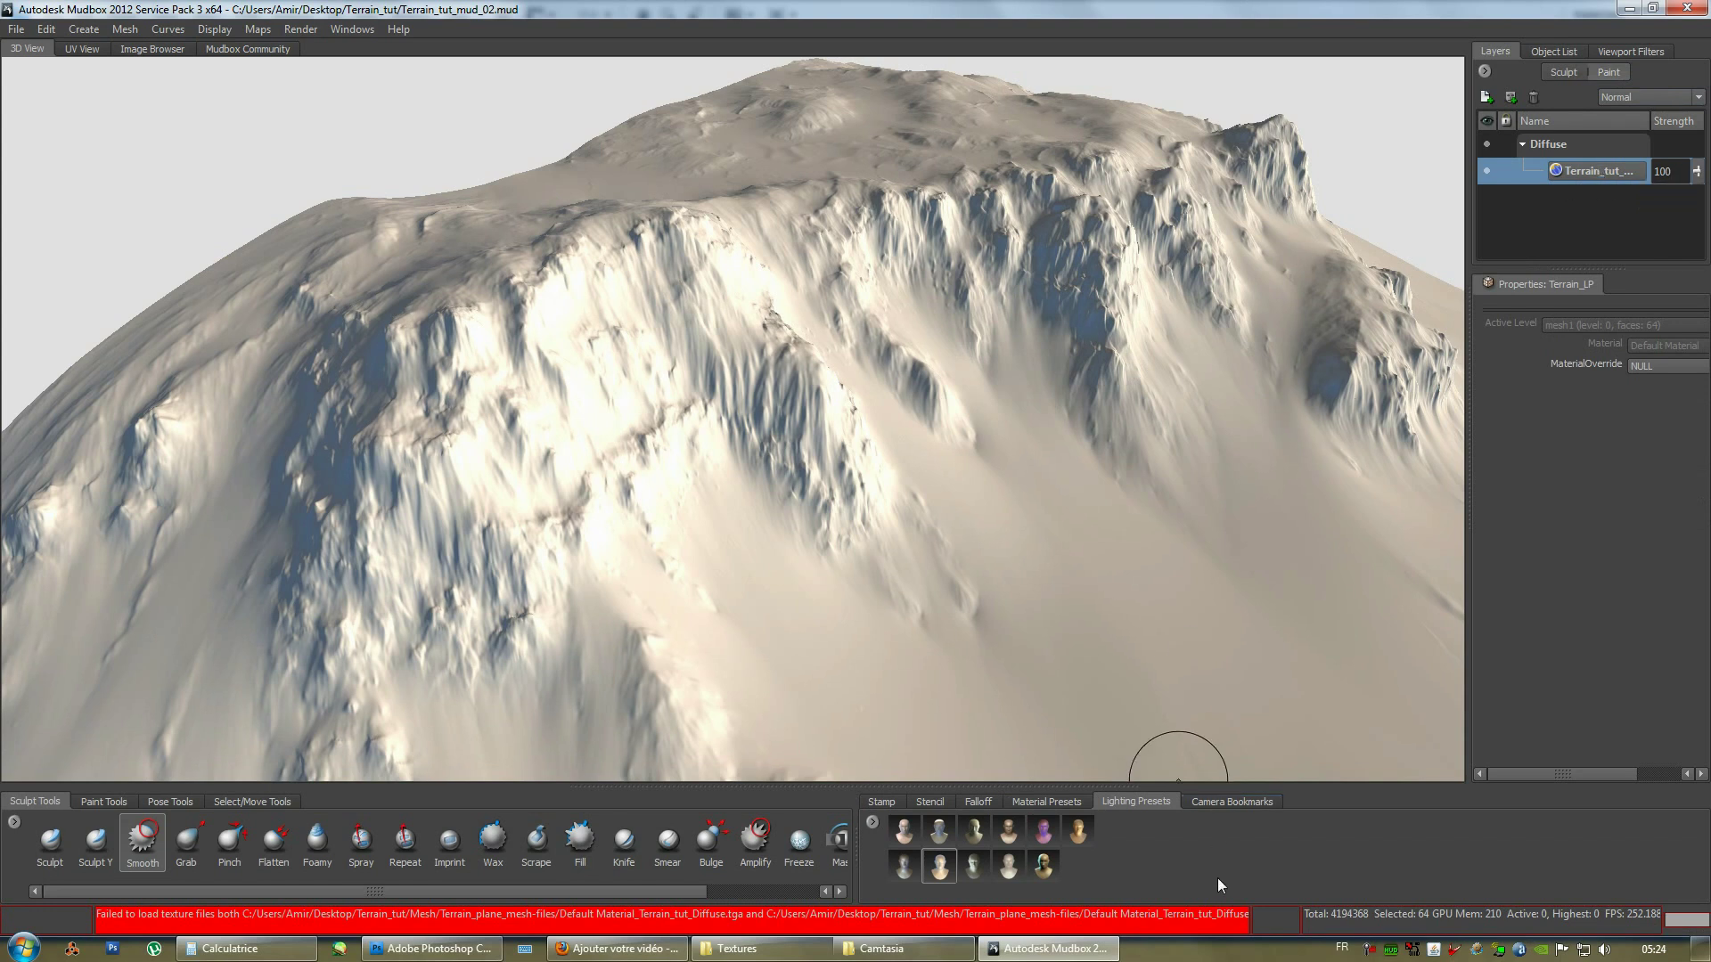
Re-save the diffuse over Terrain_tut_Diffuse.tga as a 24-bit Targa and return to Mudbox.
left_click(431, 948)
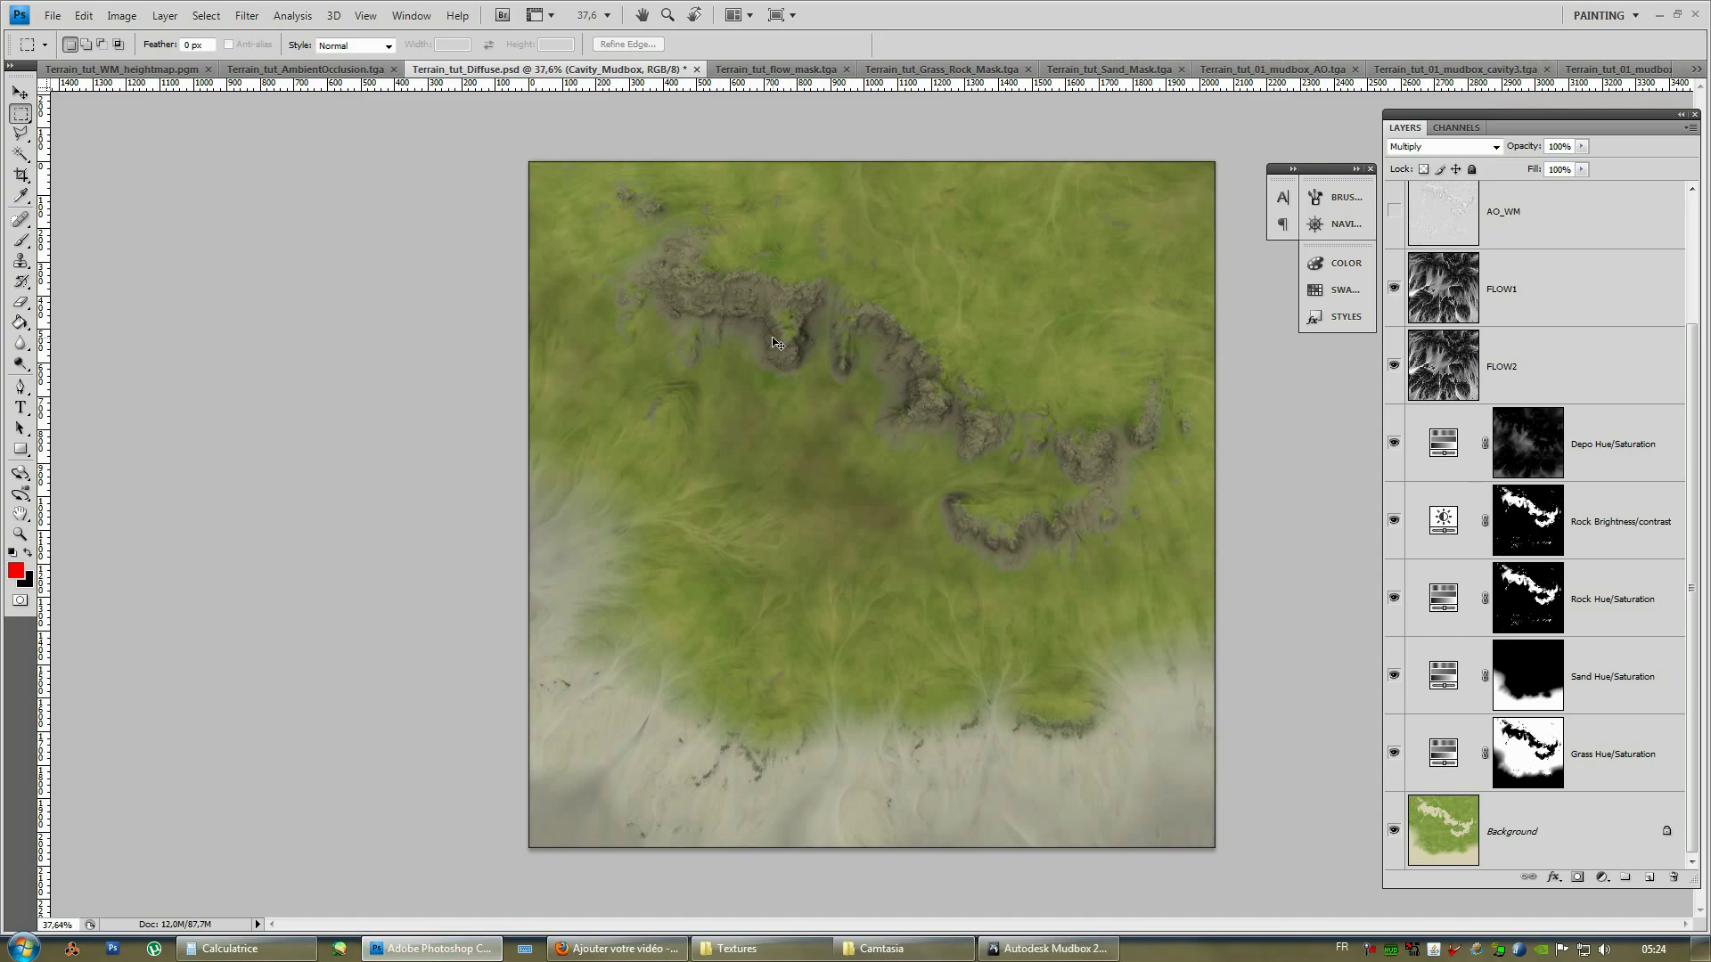
key("ctrl+shift+s")
left_click(1034, 378)
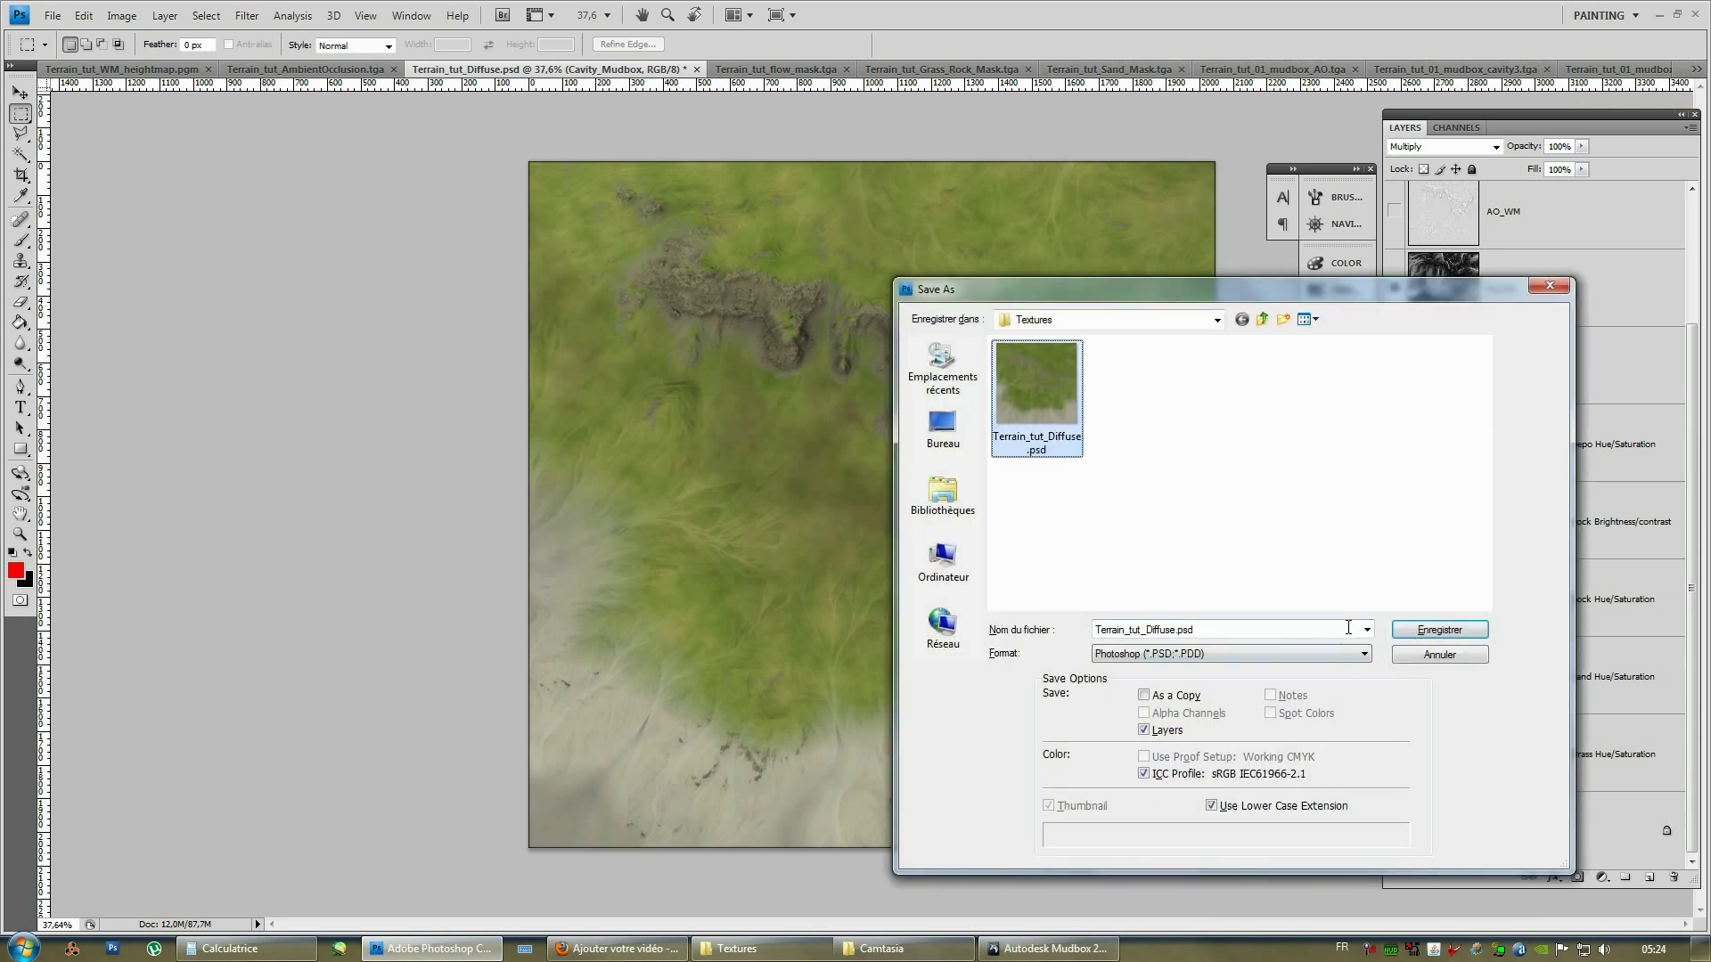
left_click(1363, 653)
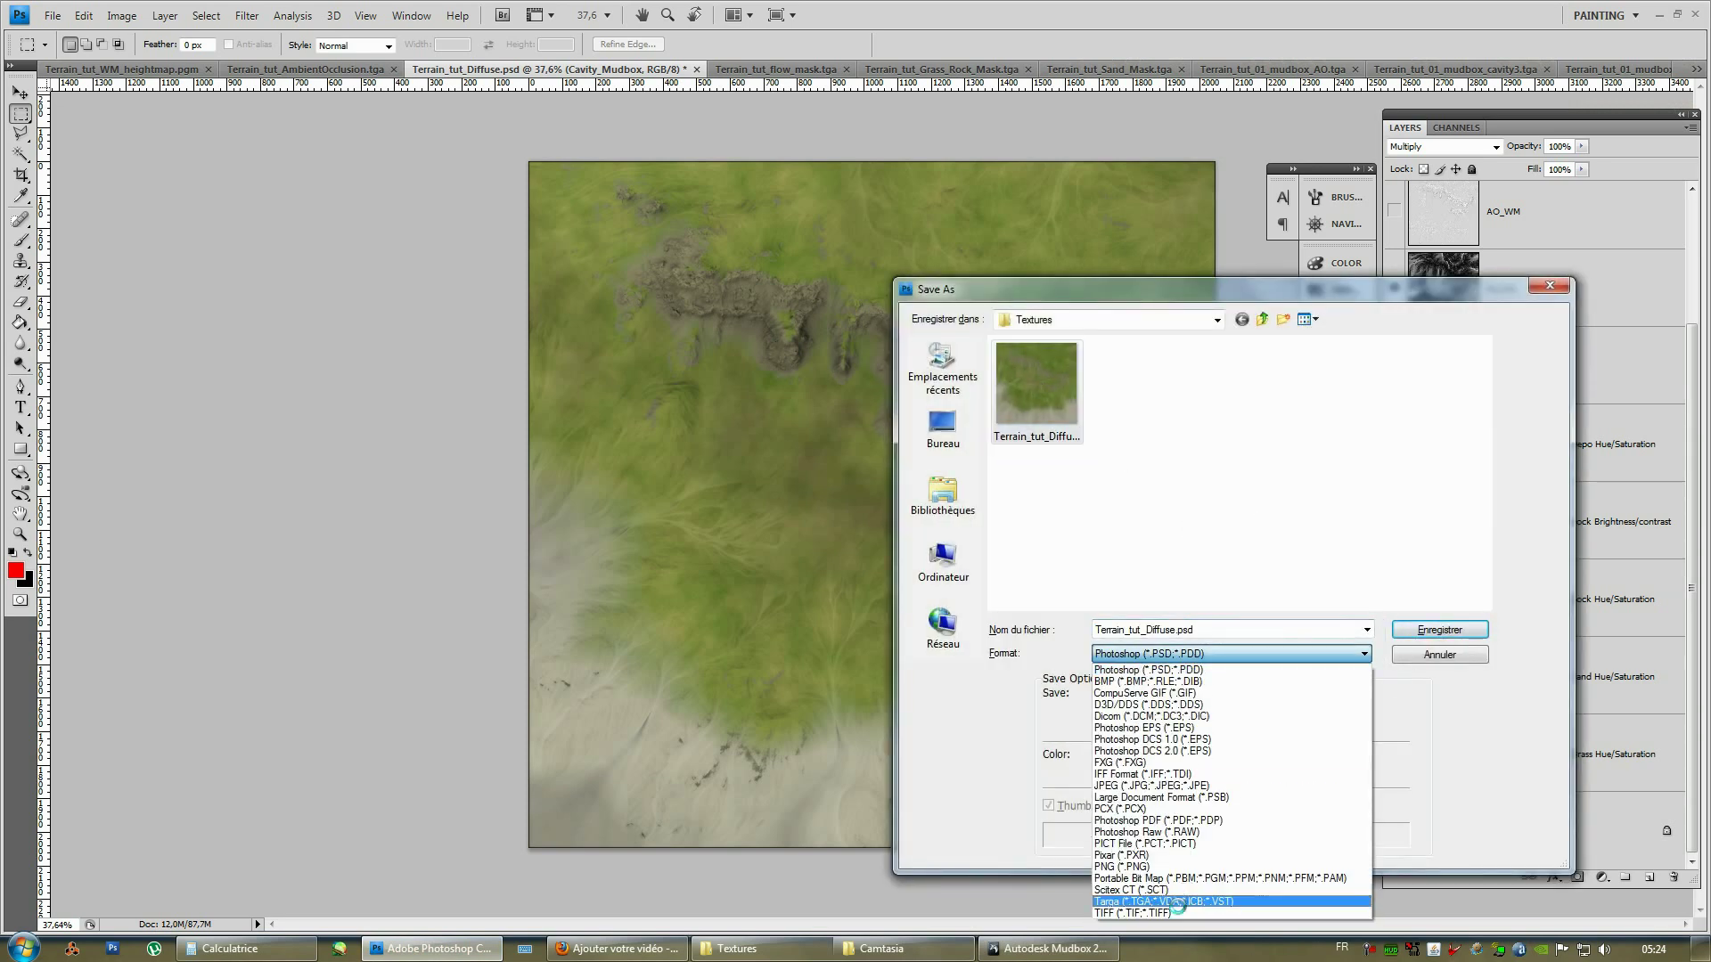
left_click(1159, 912)
left_click(1140, 522)
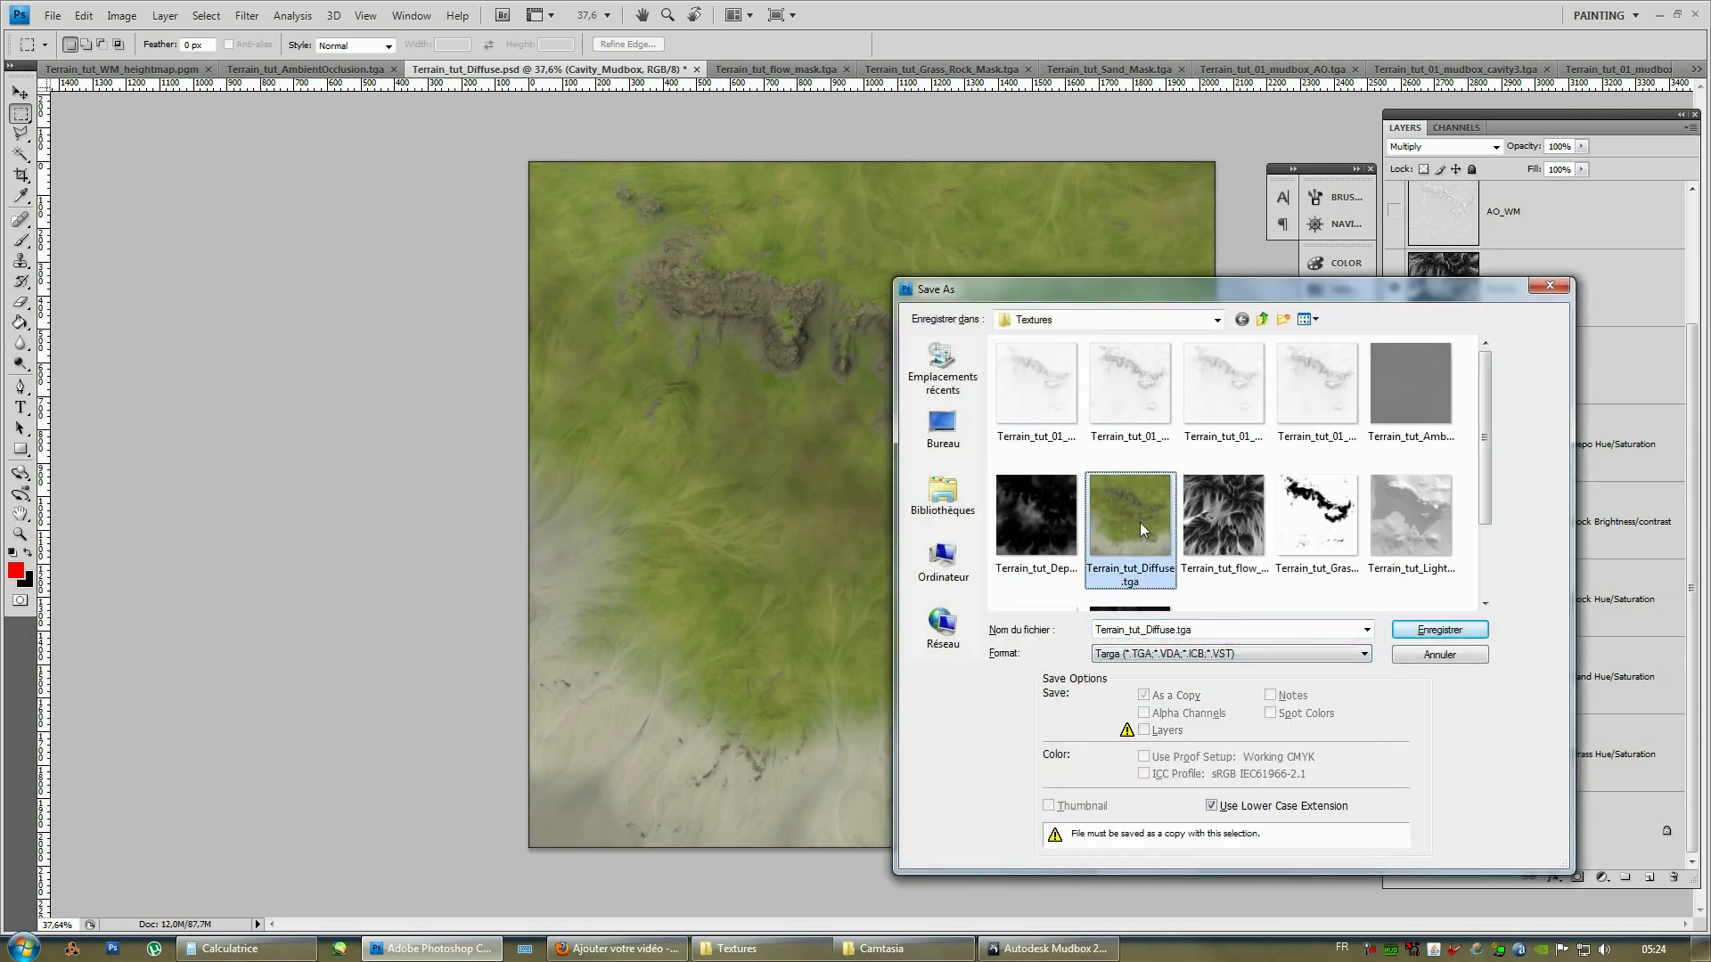
left_click(1479, 634)
left_click(848, 356)
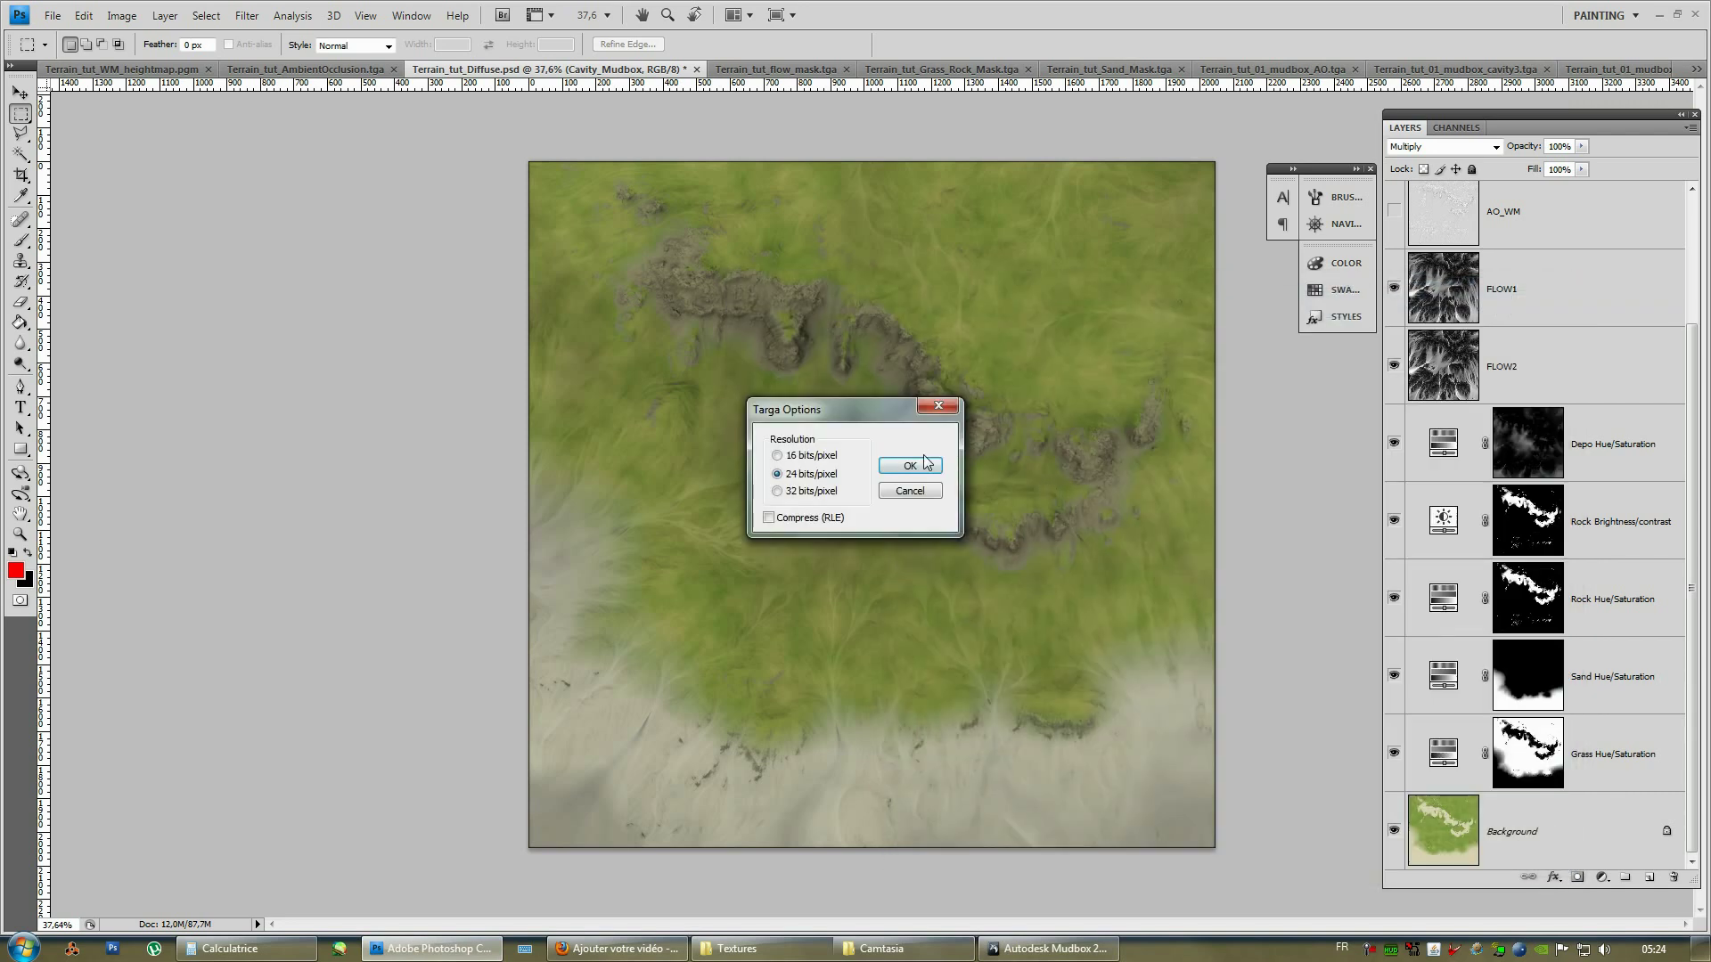
left_click(910, 465)
left_click(1659, 16)
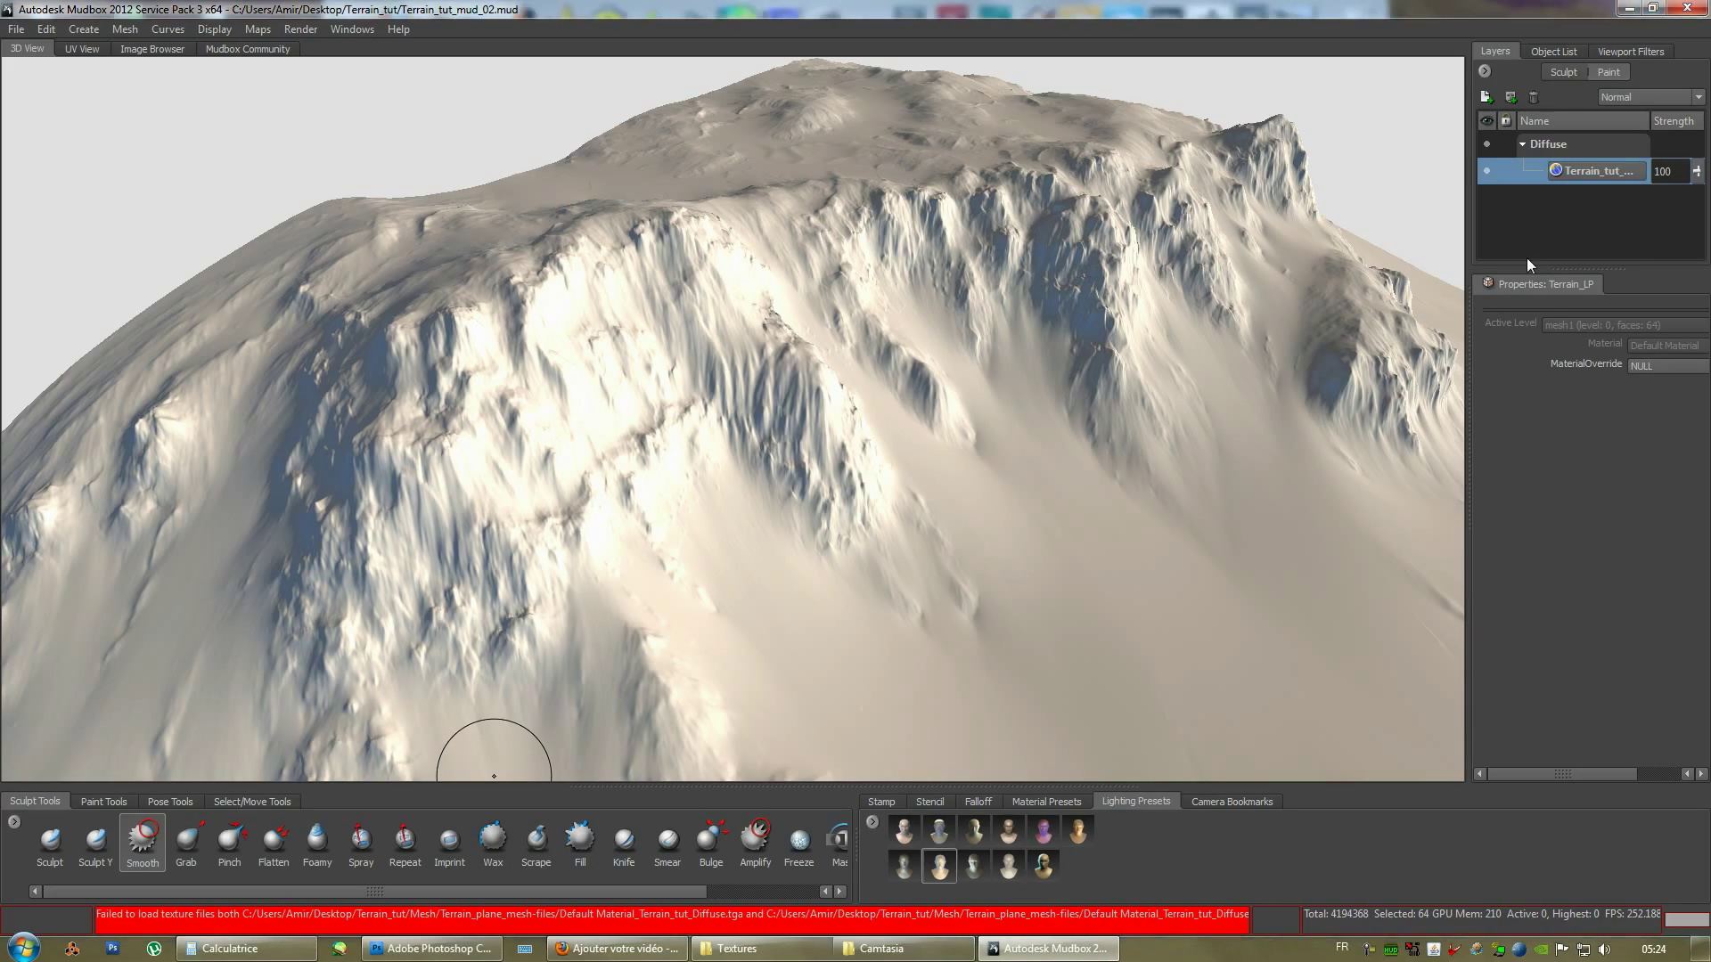
Delete the old Terrain_tut diffuse layer from the paint layers list.
right_click(1586, 174)
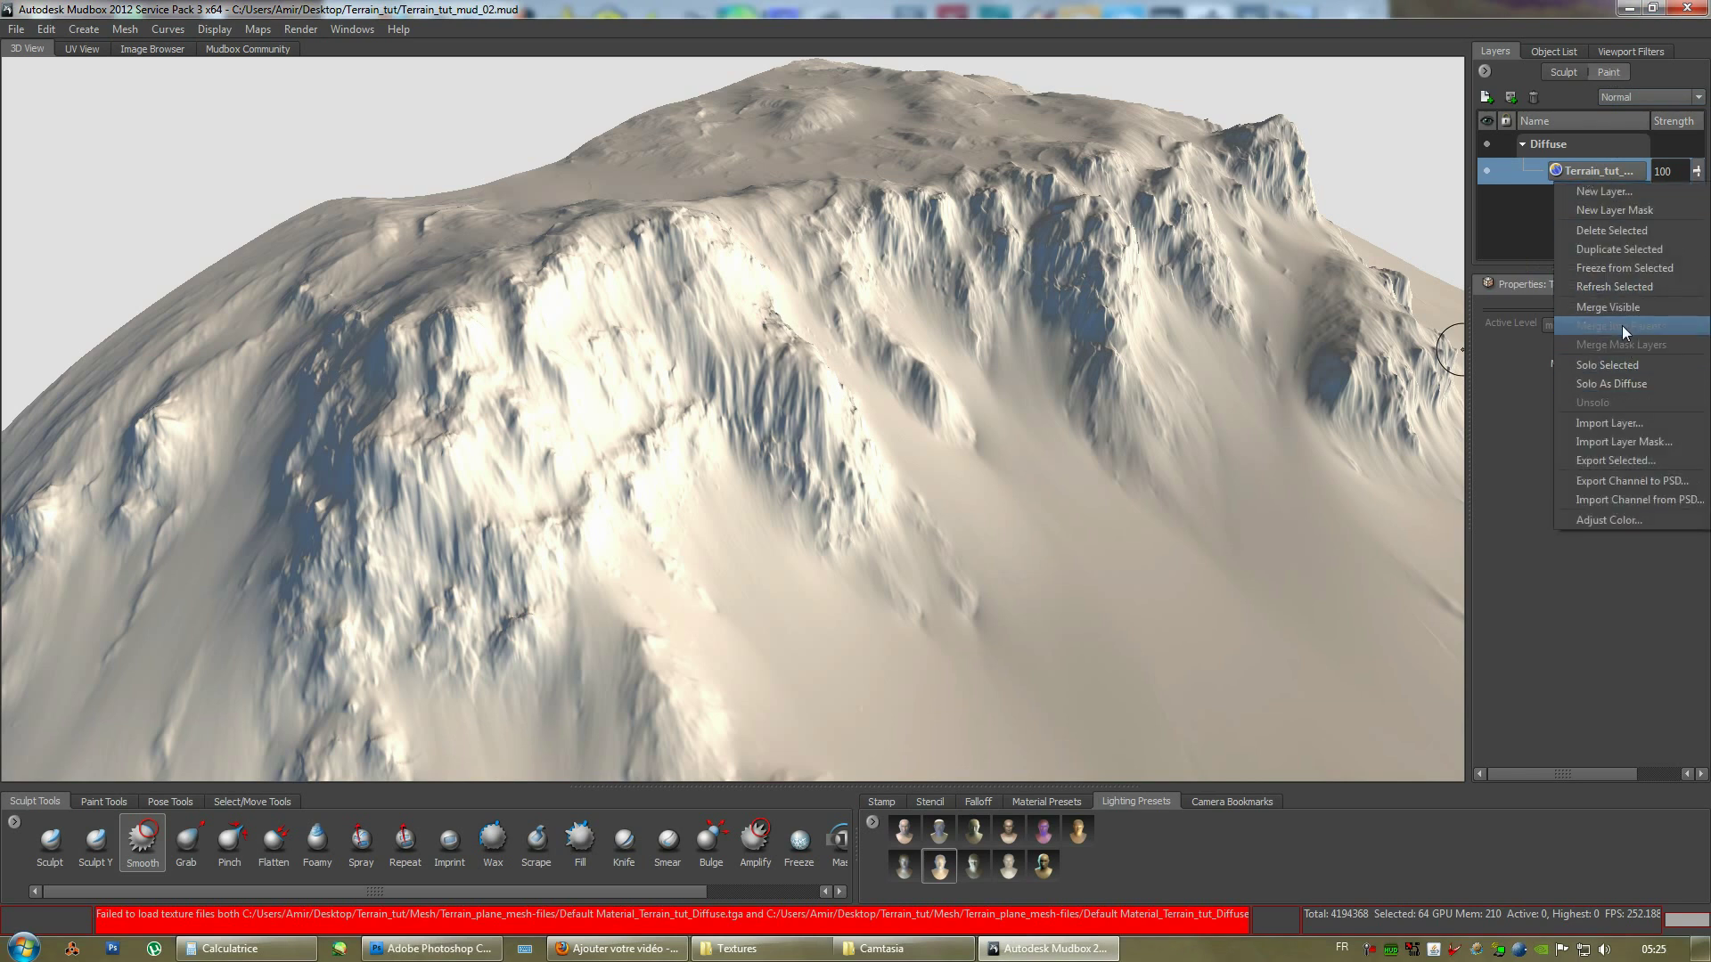
left_click(1615, 287)
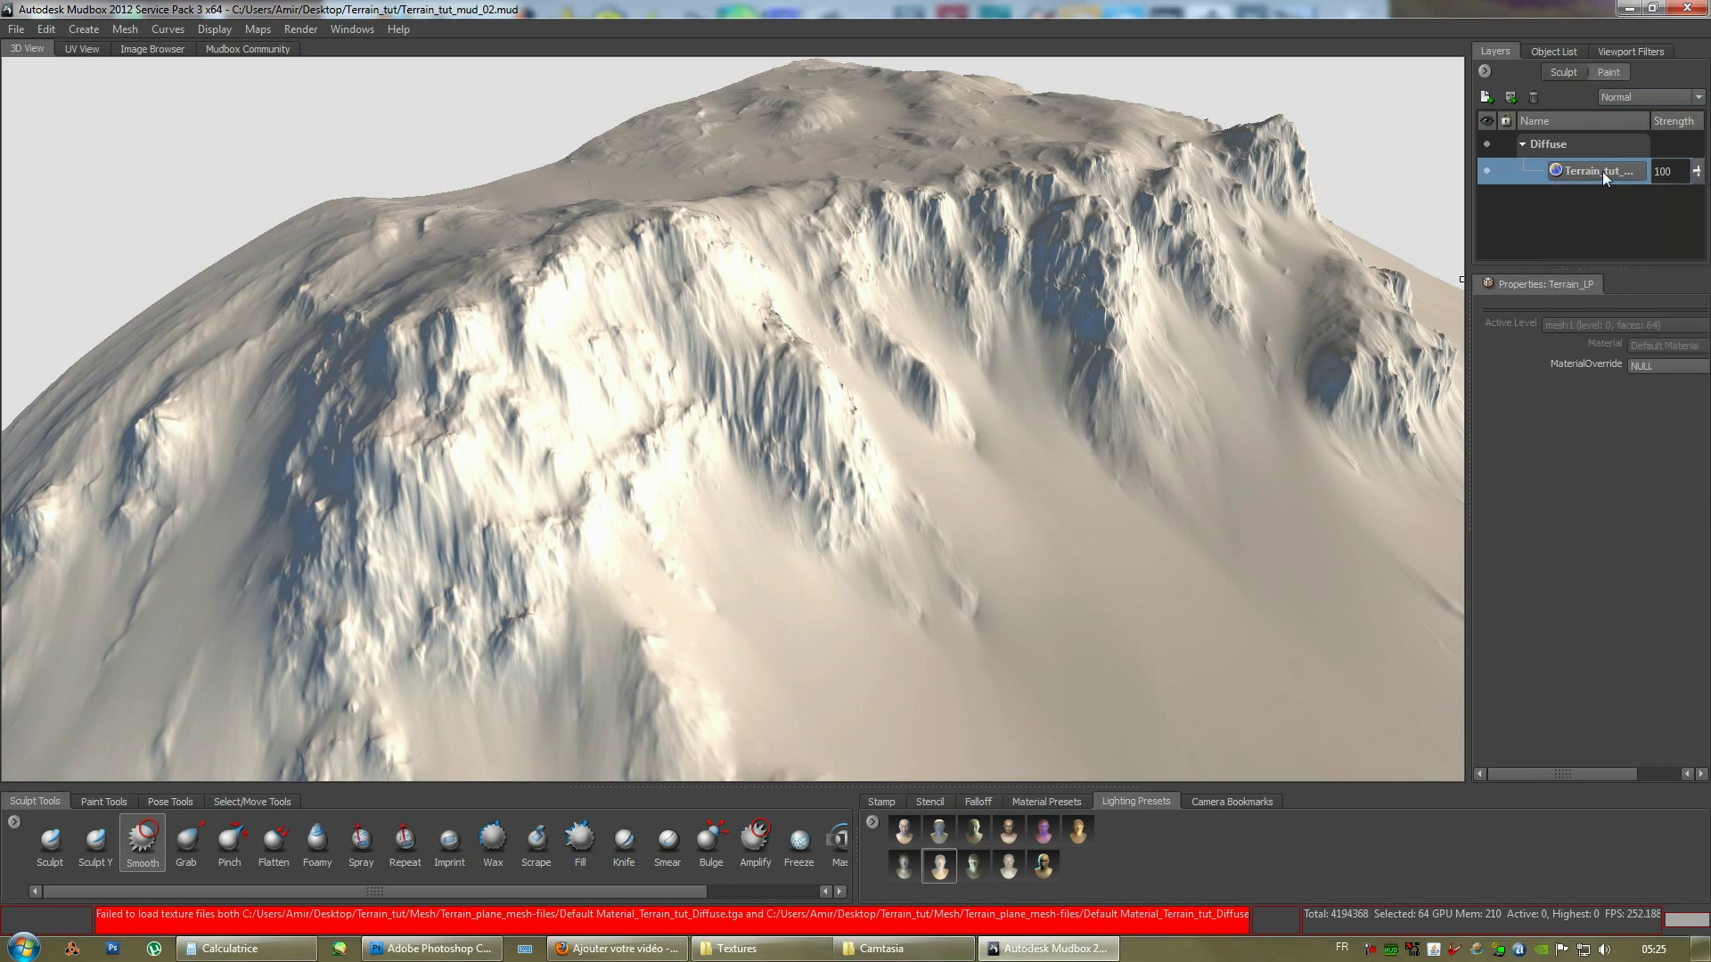
left_click(1532, 96)
right_click(1566, 178)
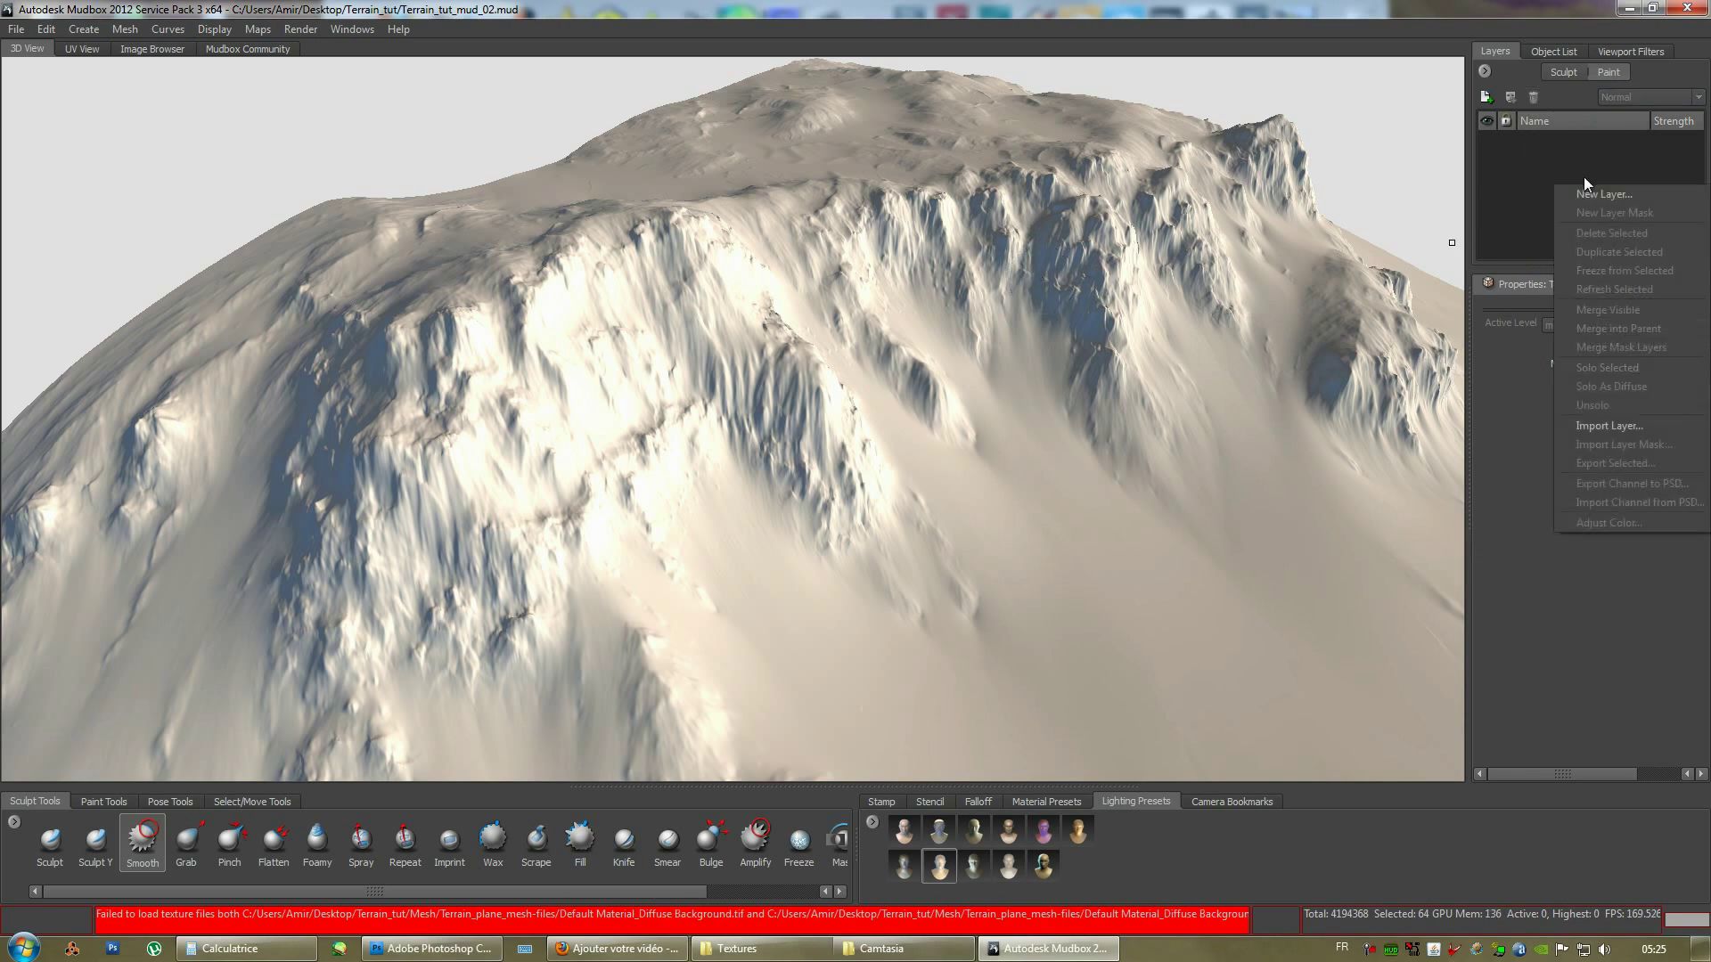
left_click(1564, 176)
right_click(1599, 199)
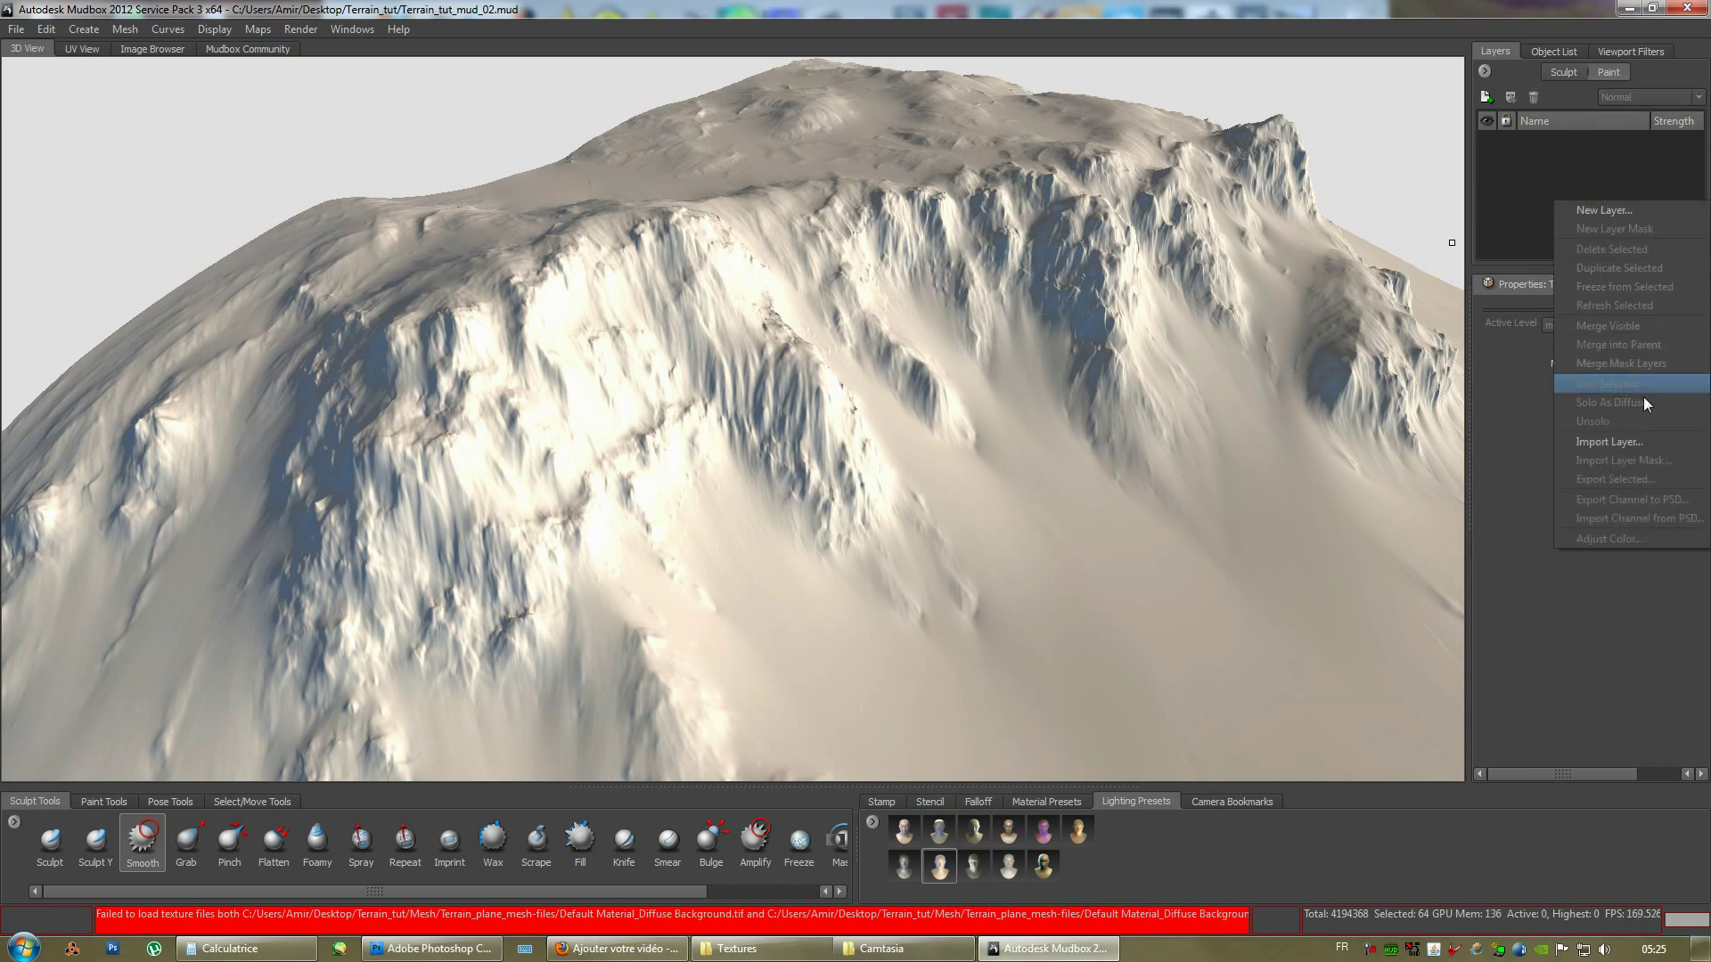
Clear the scene selection with Edit > Deselect All.
left_click(1553, 51)
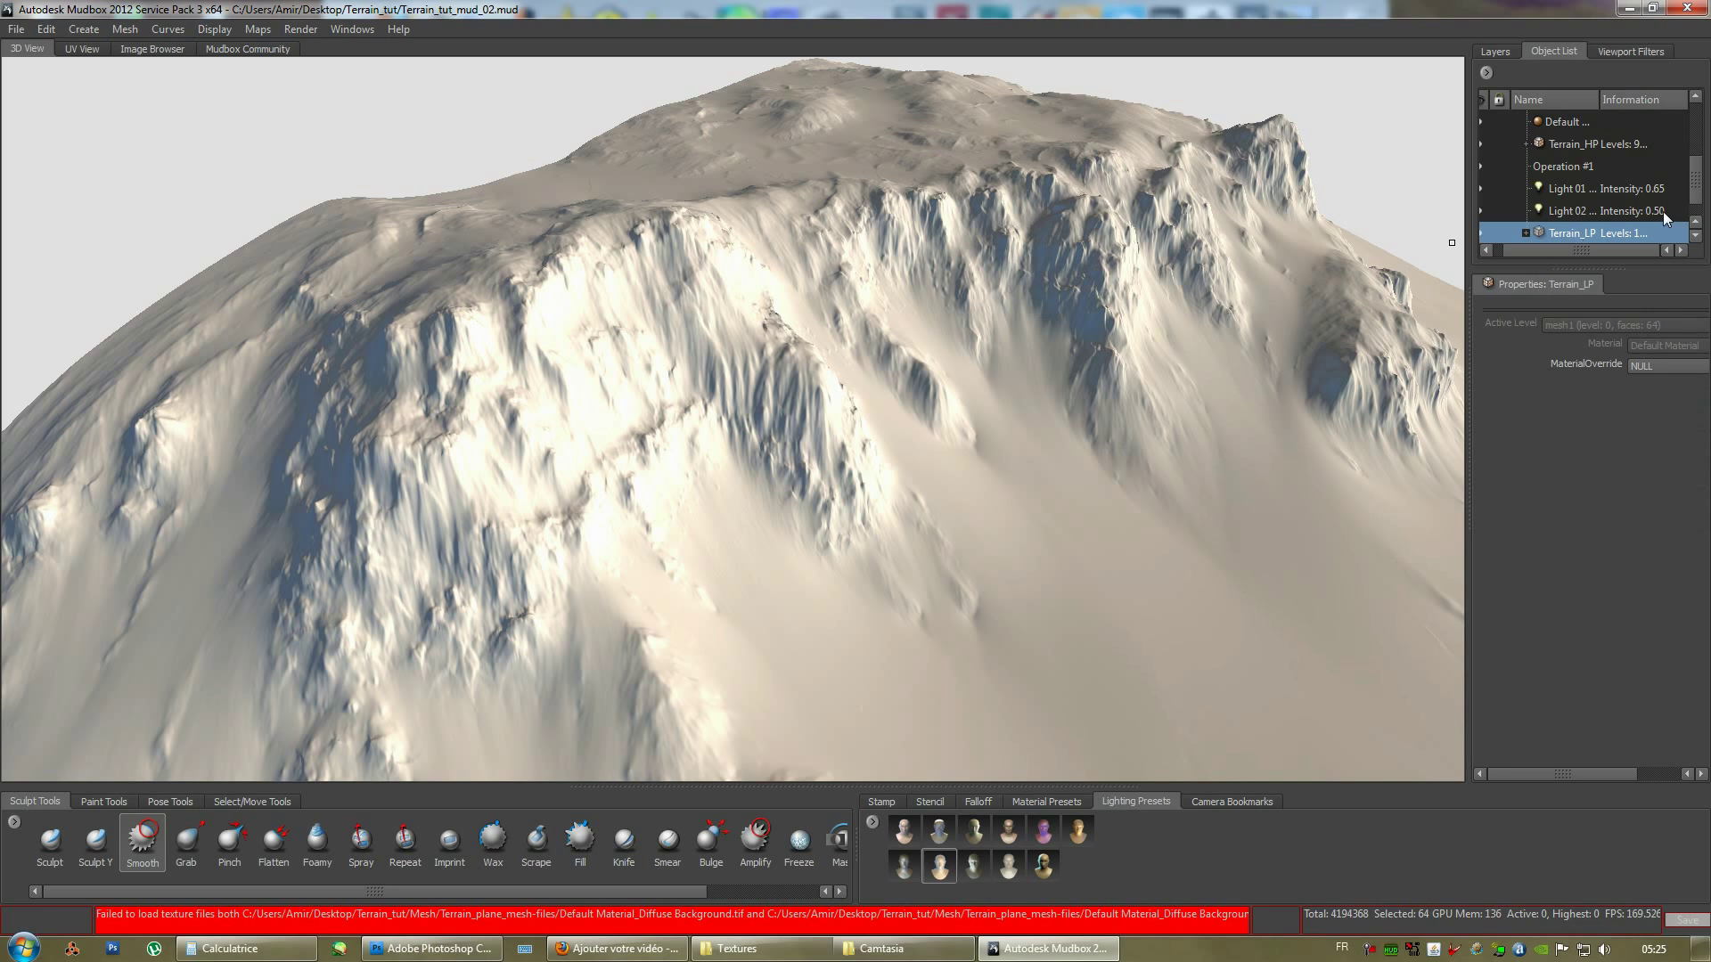
left_click(1672, 162)
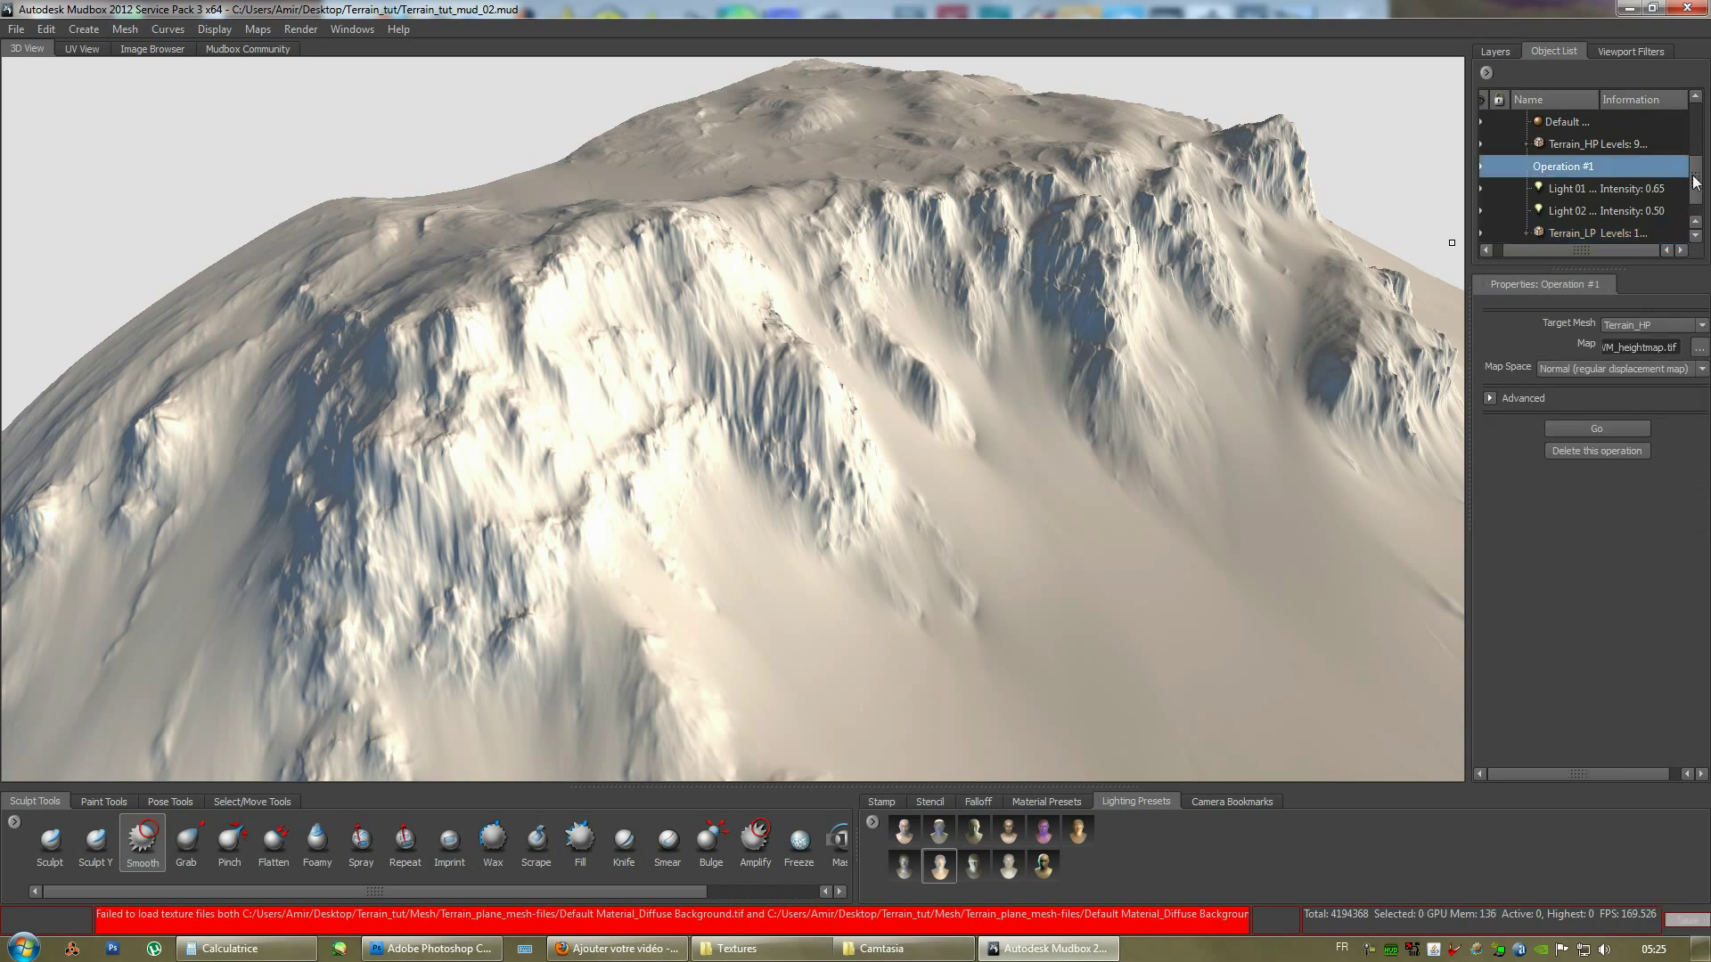
left_click_drag(1699, 192, 1694, 161)
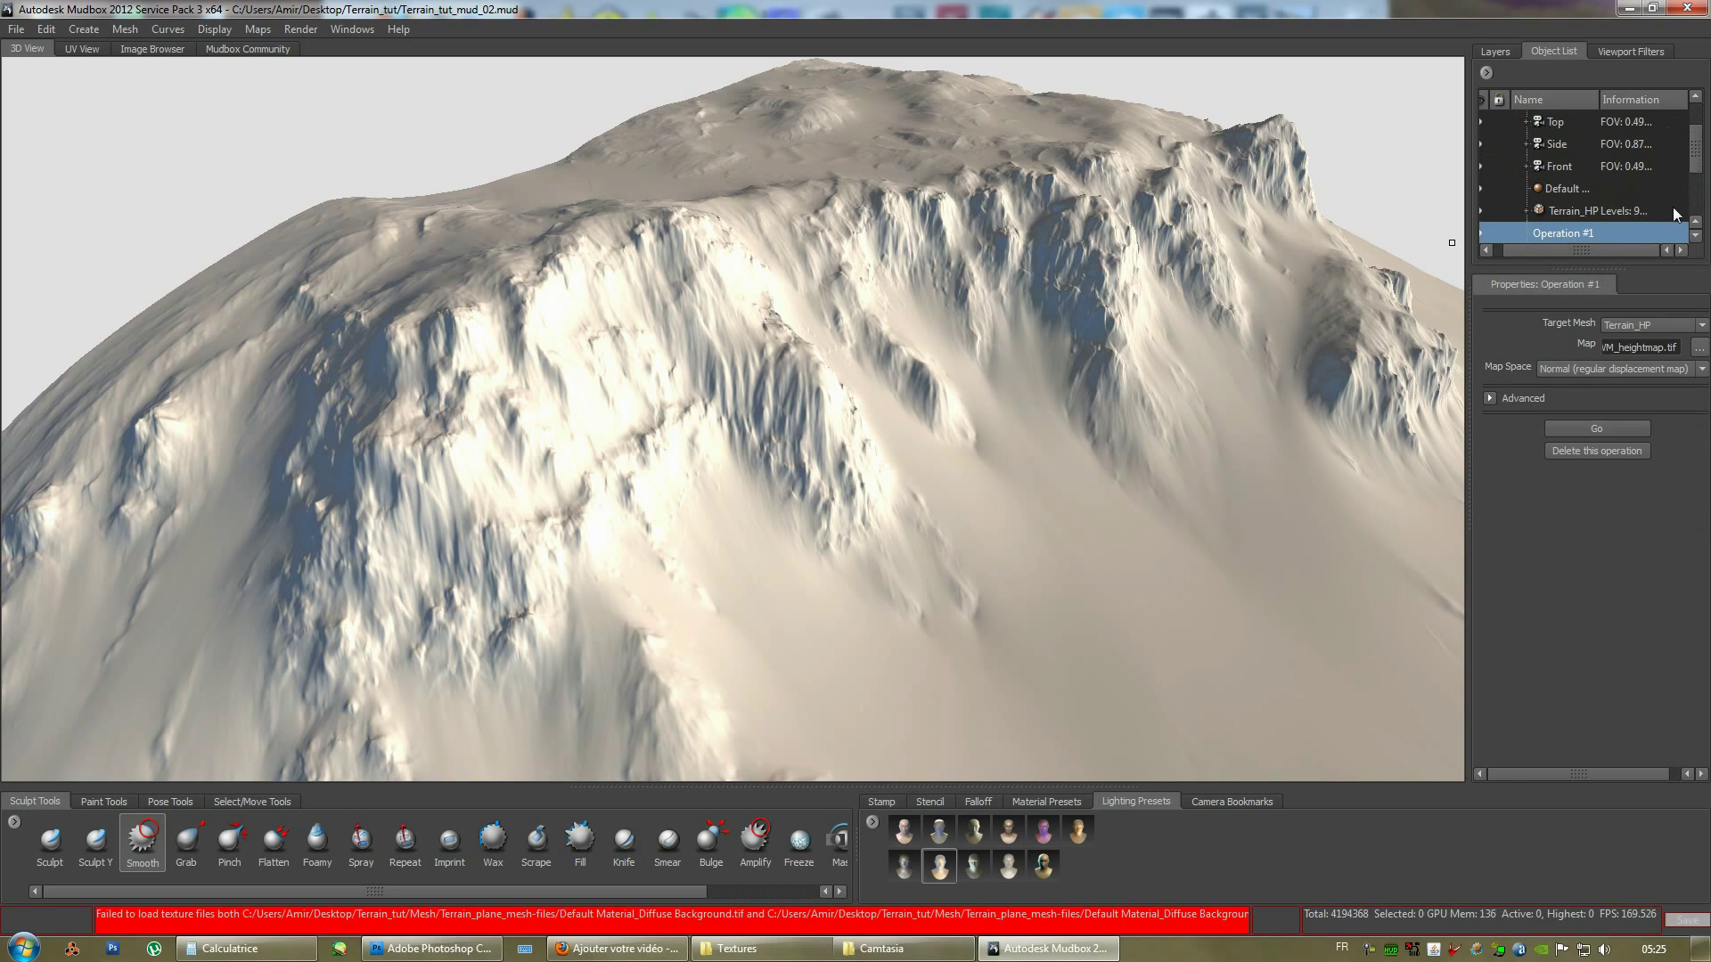
left_click(1583, 212)
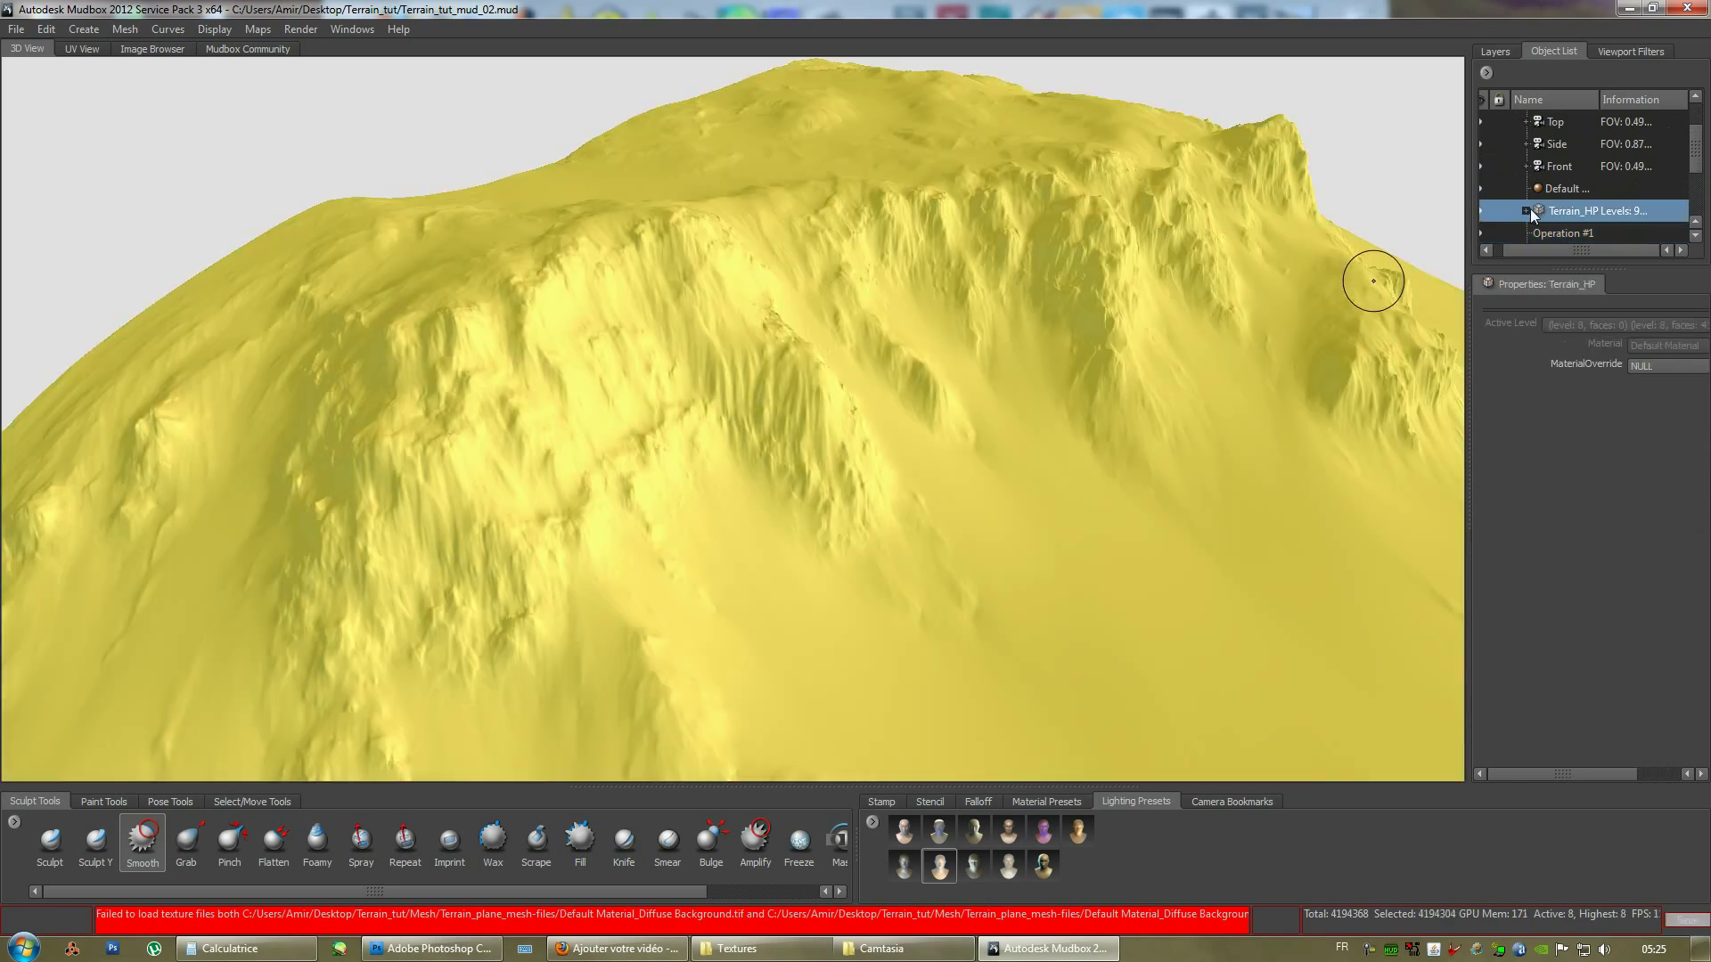
left_click(45, 29)
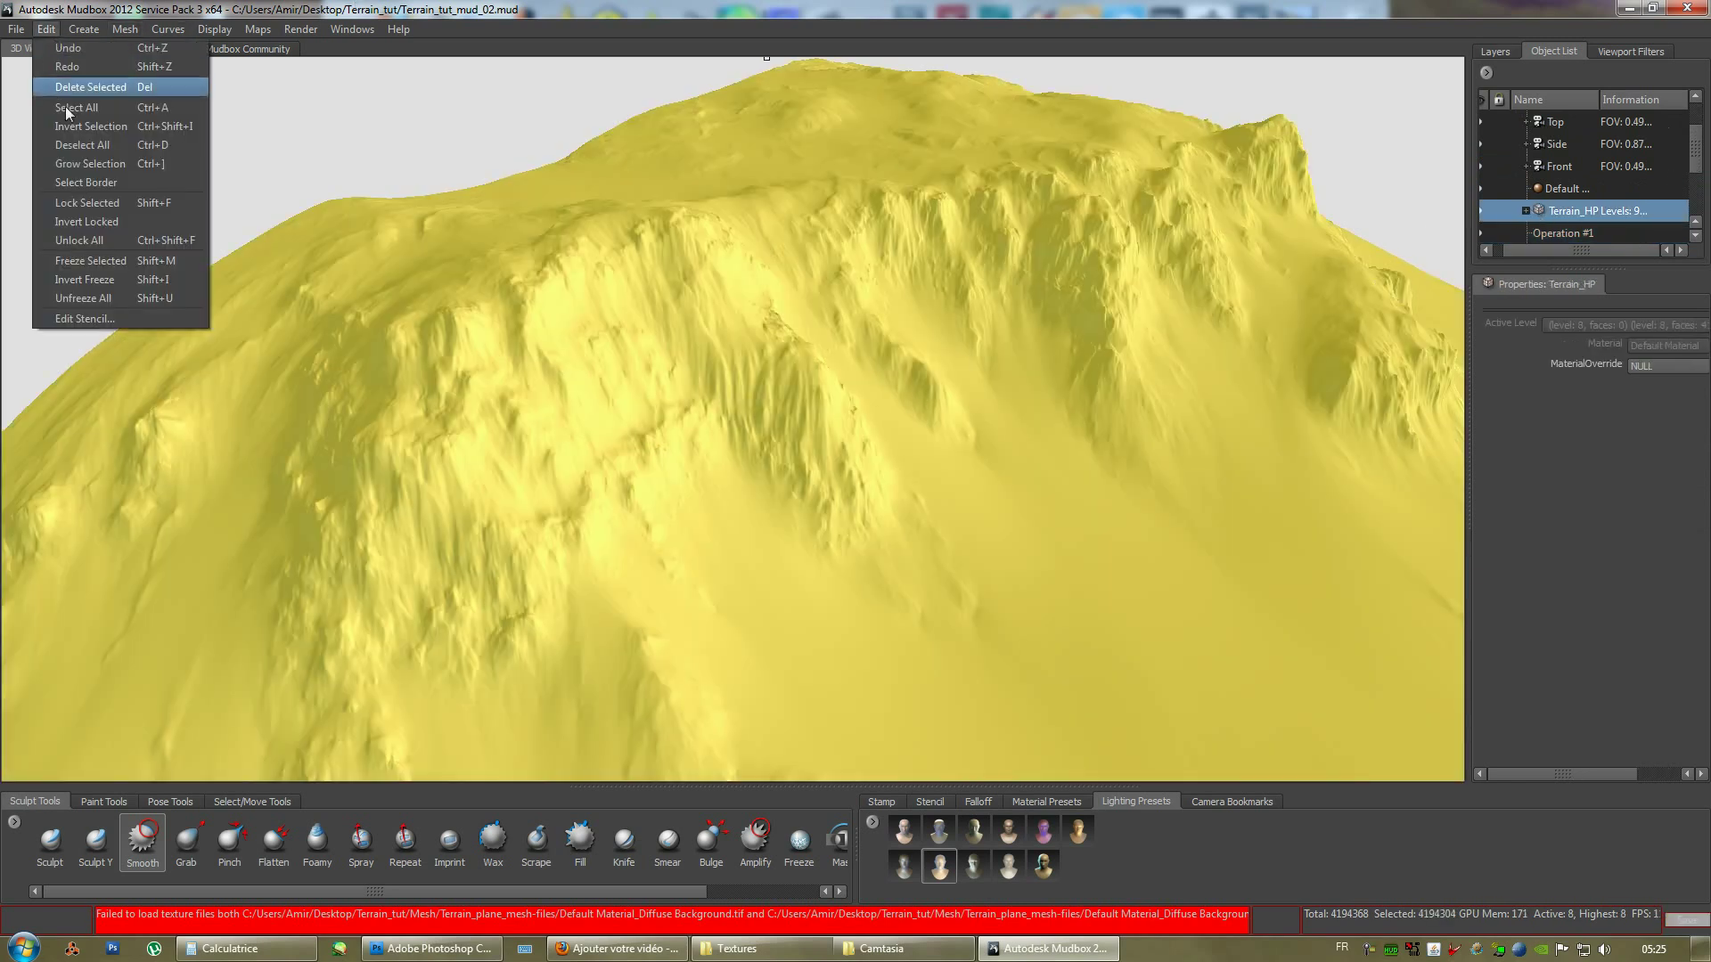
left_click(109, 146)
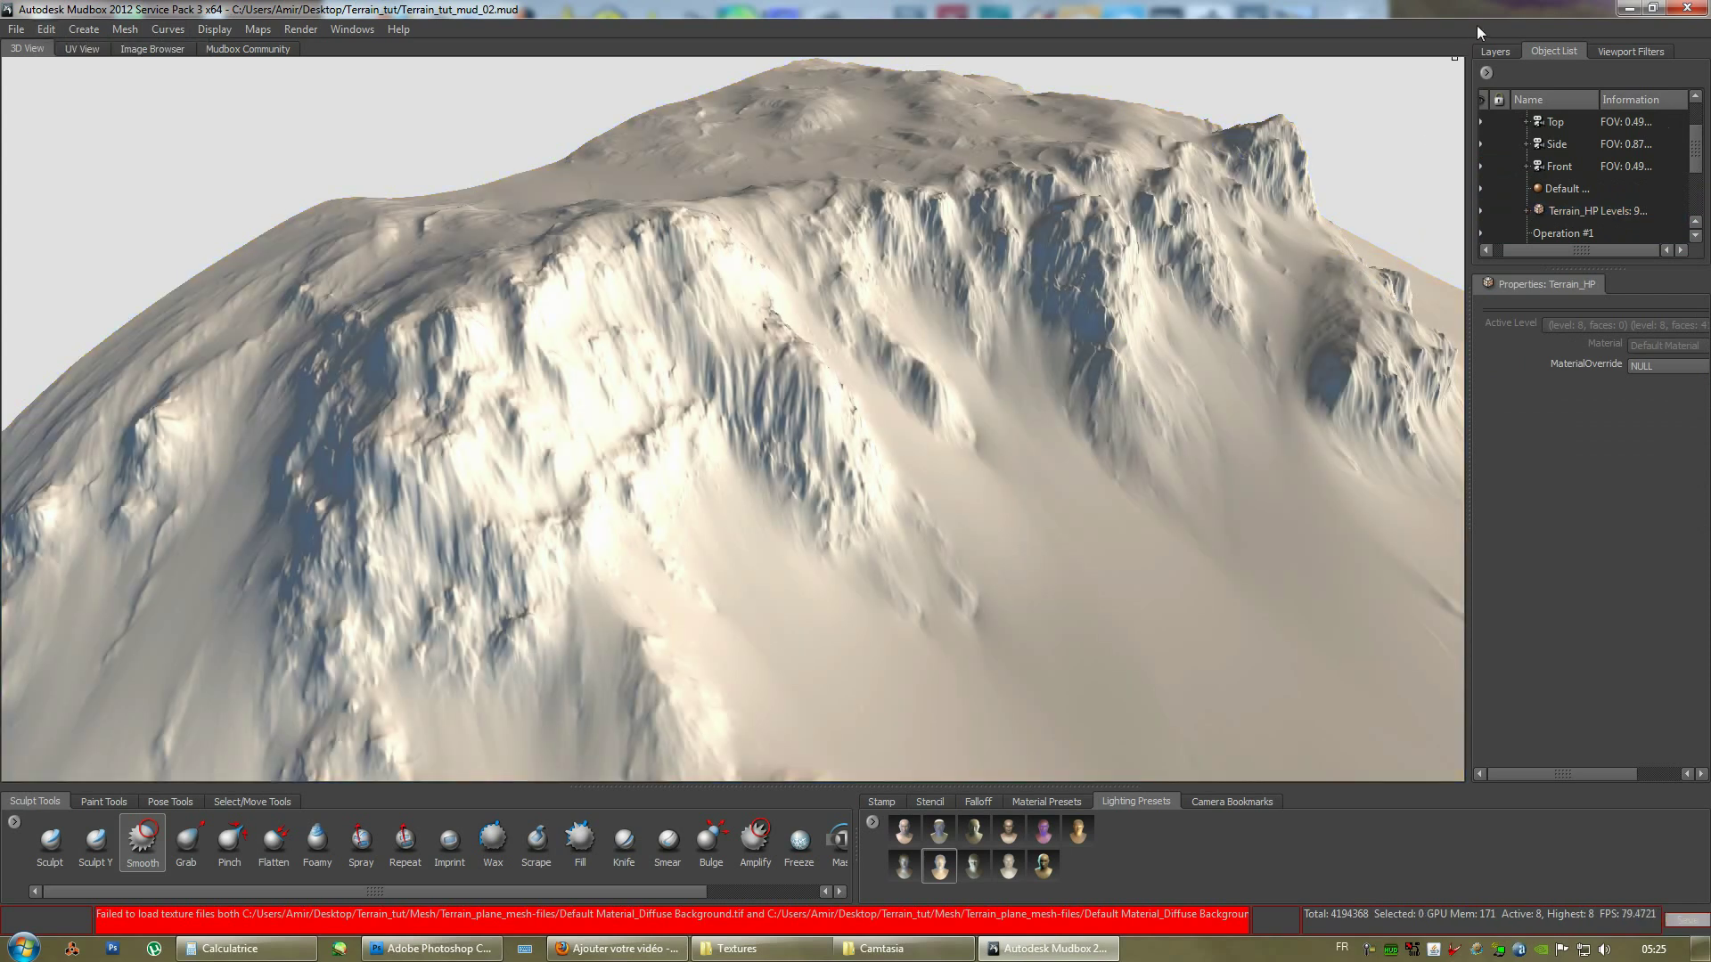
Import Terrain_tut_Diffuse.tga as a new paint layer in the Diffuse channel.
left_click(1485, 50)
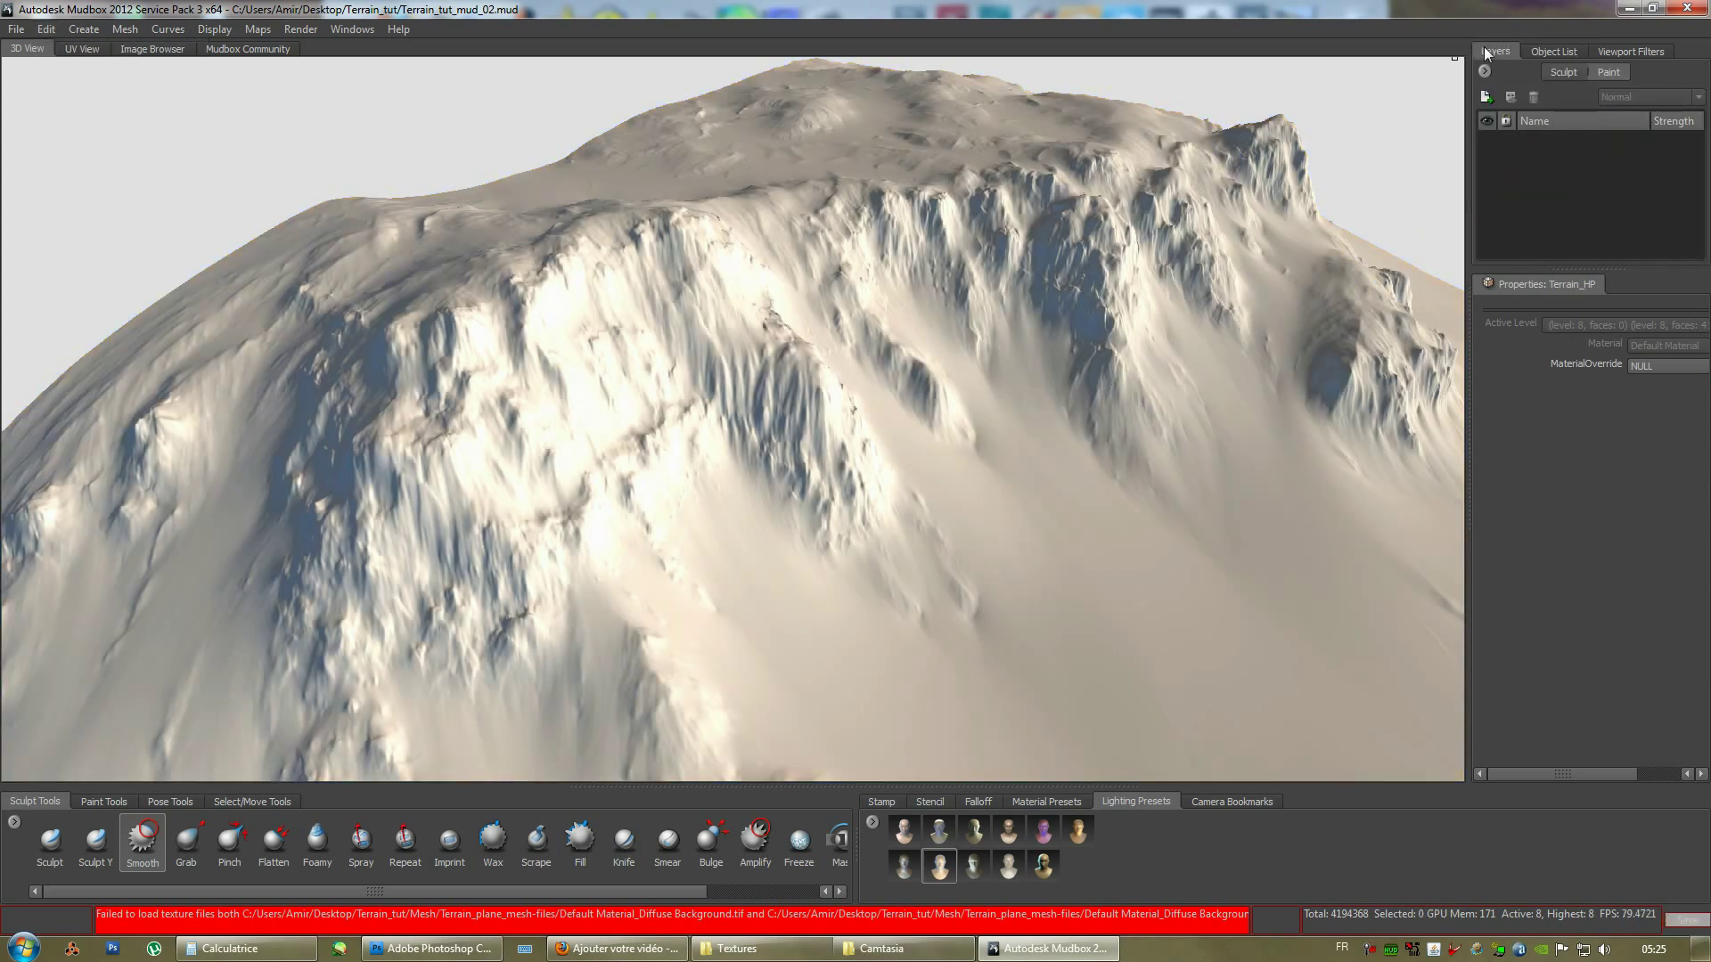
right_click(1529, 160)
left_click(1586, 408)
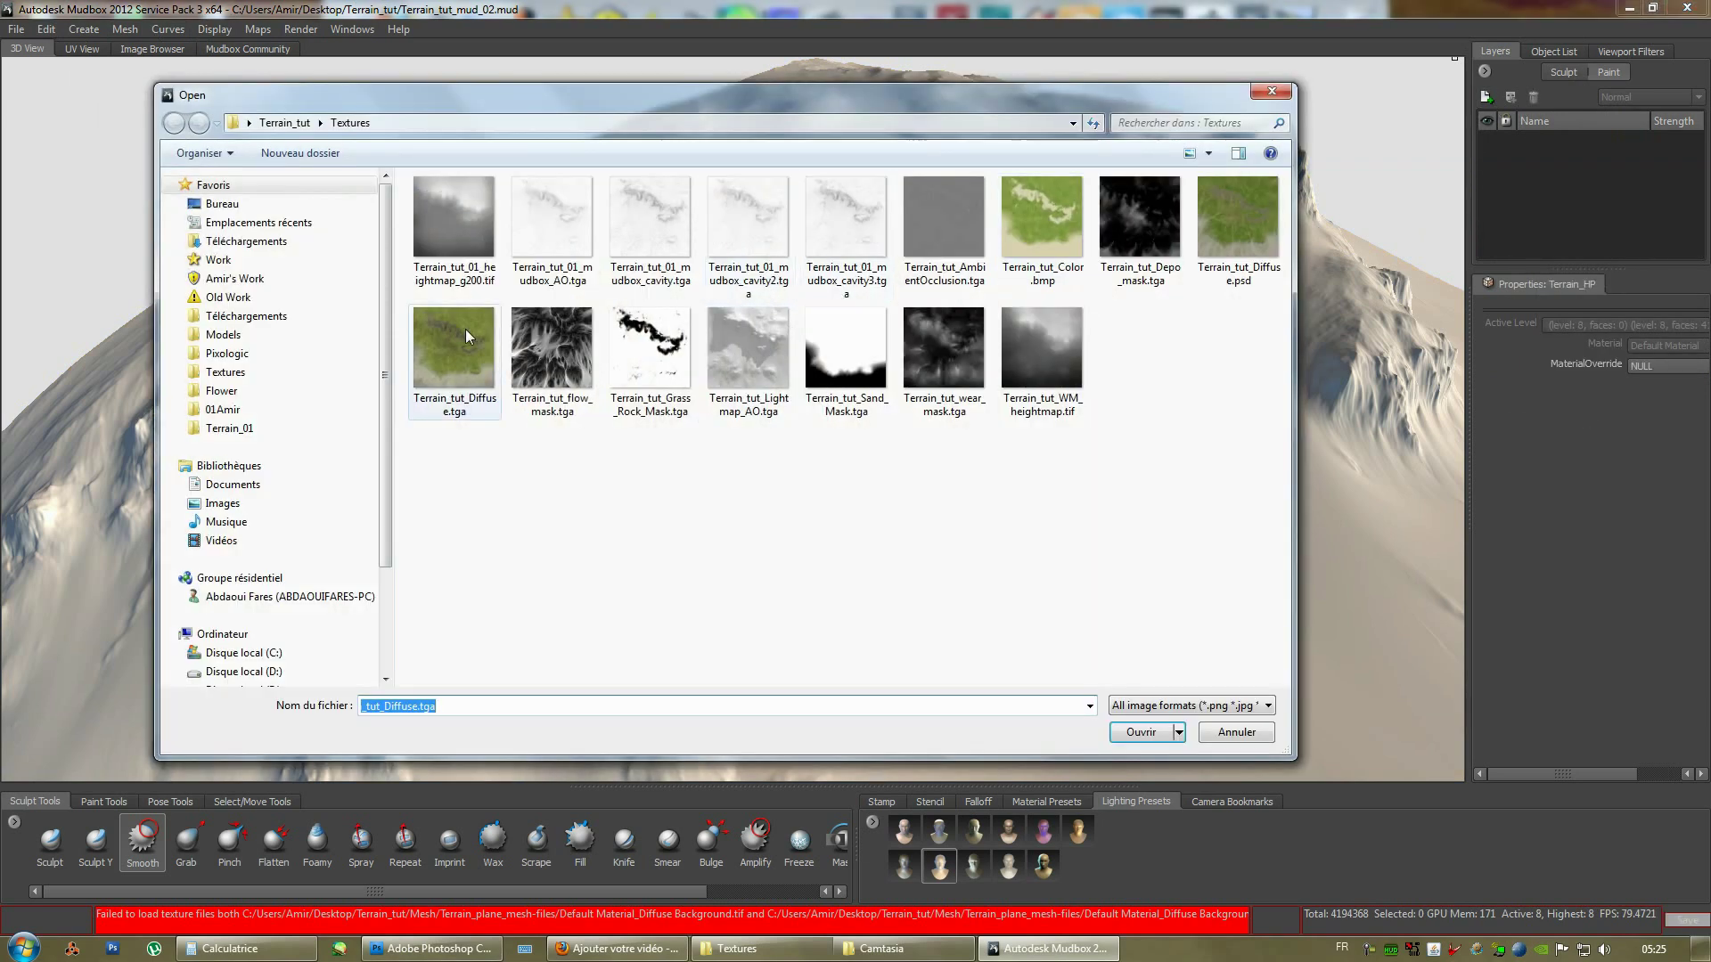
left_click(446, 338)
left_click(1148, 732)
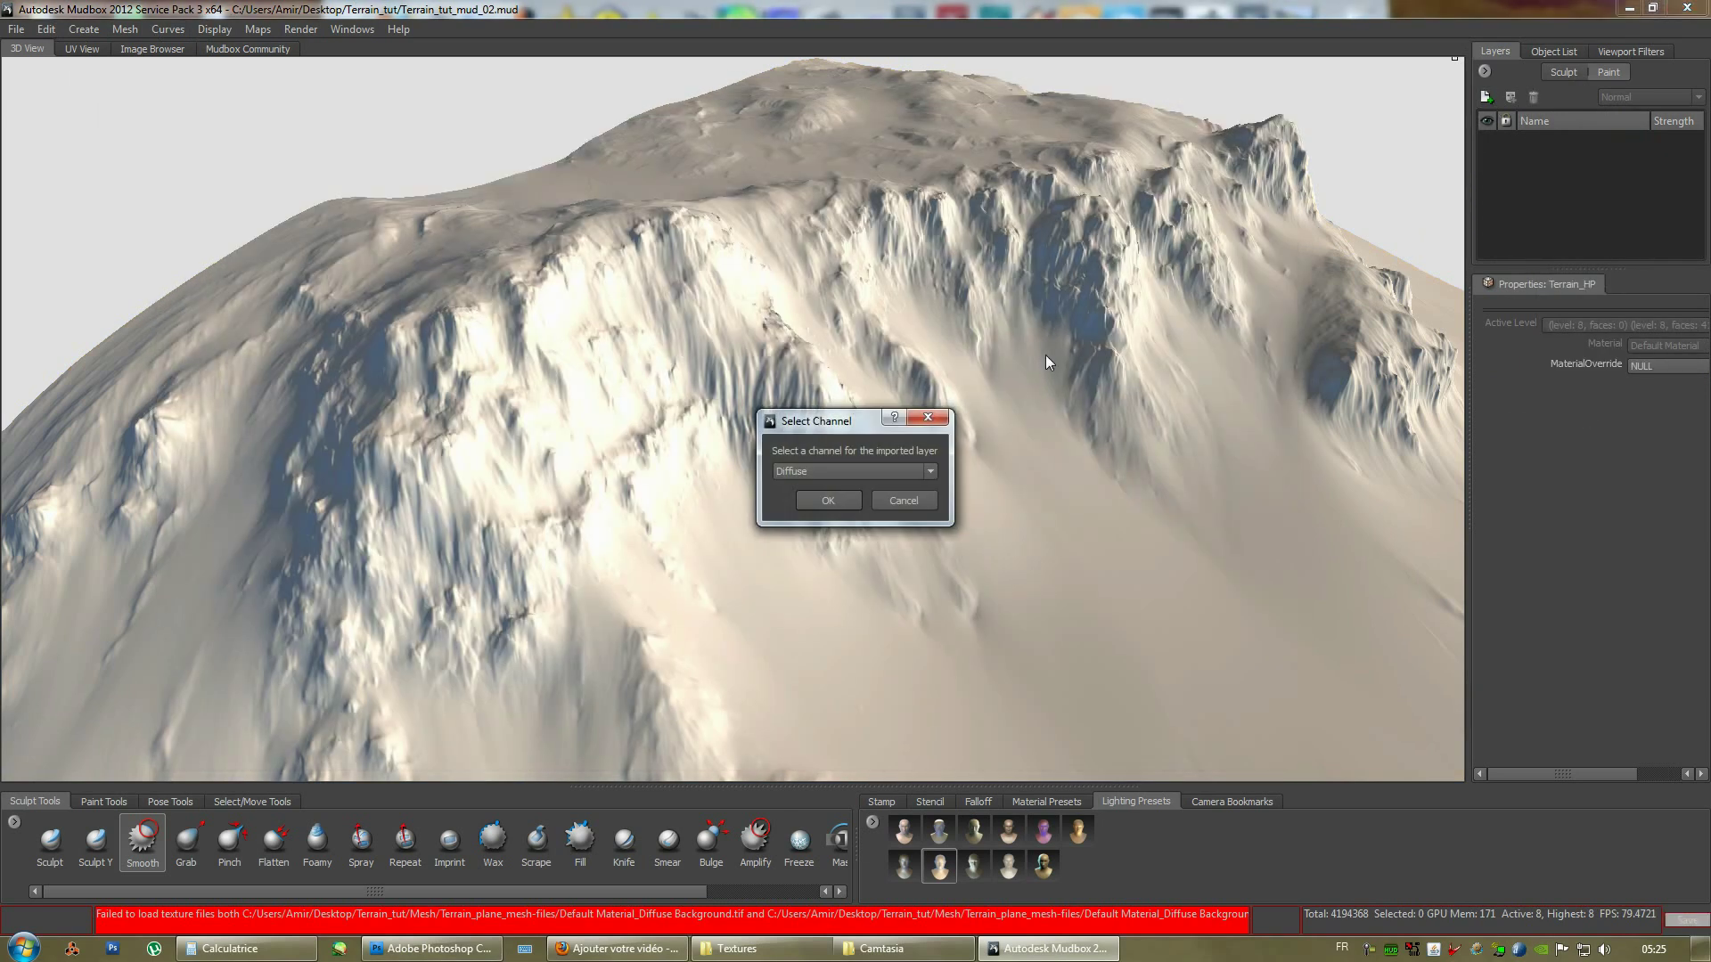
left_click(814, 502)
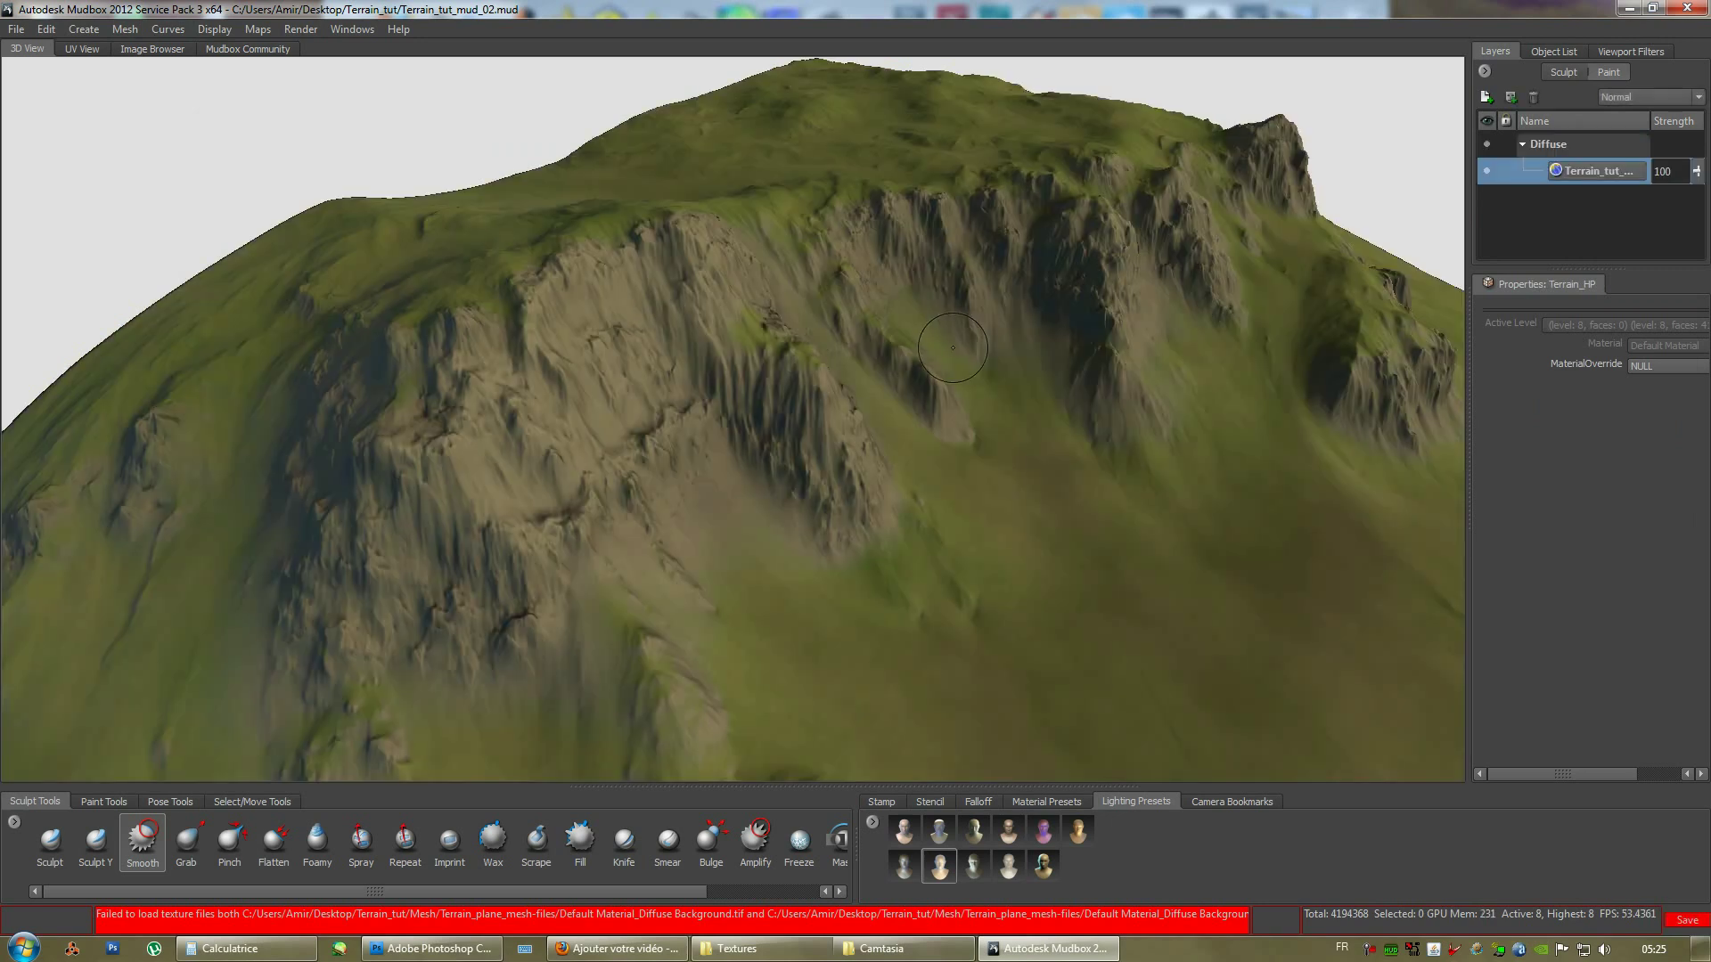
Orbit out on the textured terrain and switch the viewport to a brighter lighting mode.
left_click_drag(952, 348, 853, 343, "alt")
right_click_drag(853, 343, 790, 333, "alt")
left_click_drag(789, 331, 769, 357, "alt")
mouse_move(769, 357)
middle_mouse_down("alt")
mouse_move(771, 198)
mouse_move(772, 348)
middle_mouse_up("alt")
left_click_drag(772, 348, 807, 356, "alt")
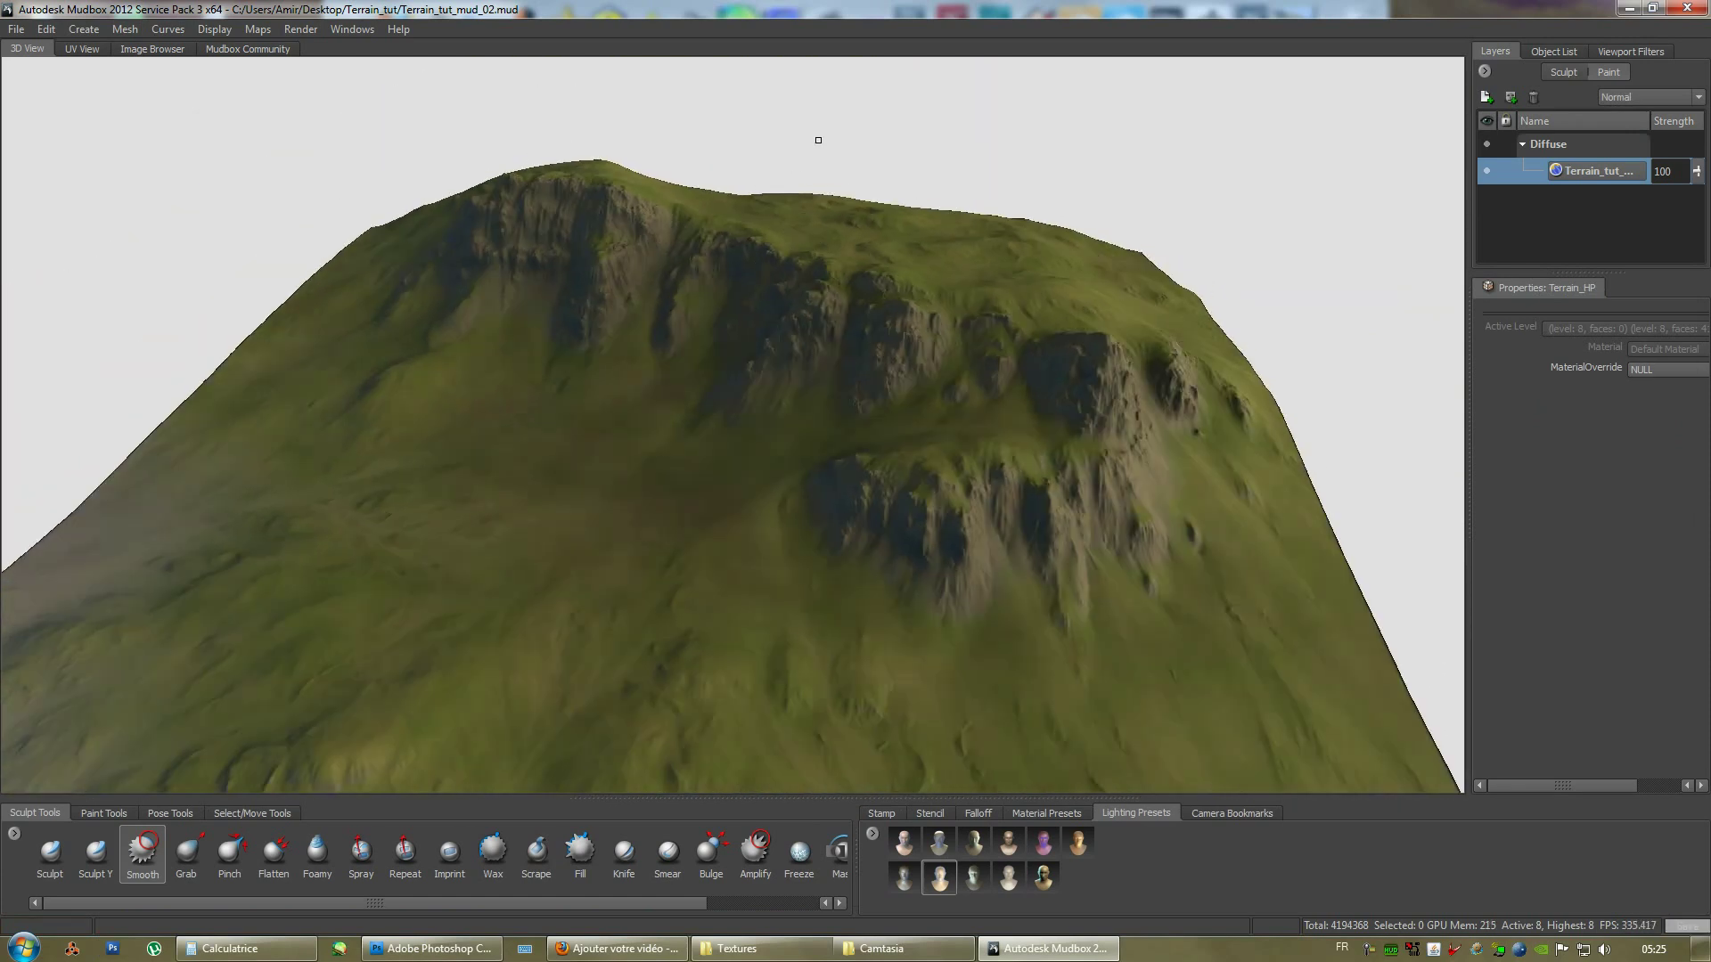
right_click_drag(837, 131, 875, 121)
Orbit and zoom around the terrain to inspect the grass, rock and sand texture.
left_click_drag(905, 248, 1188, 321, "alt")
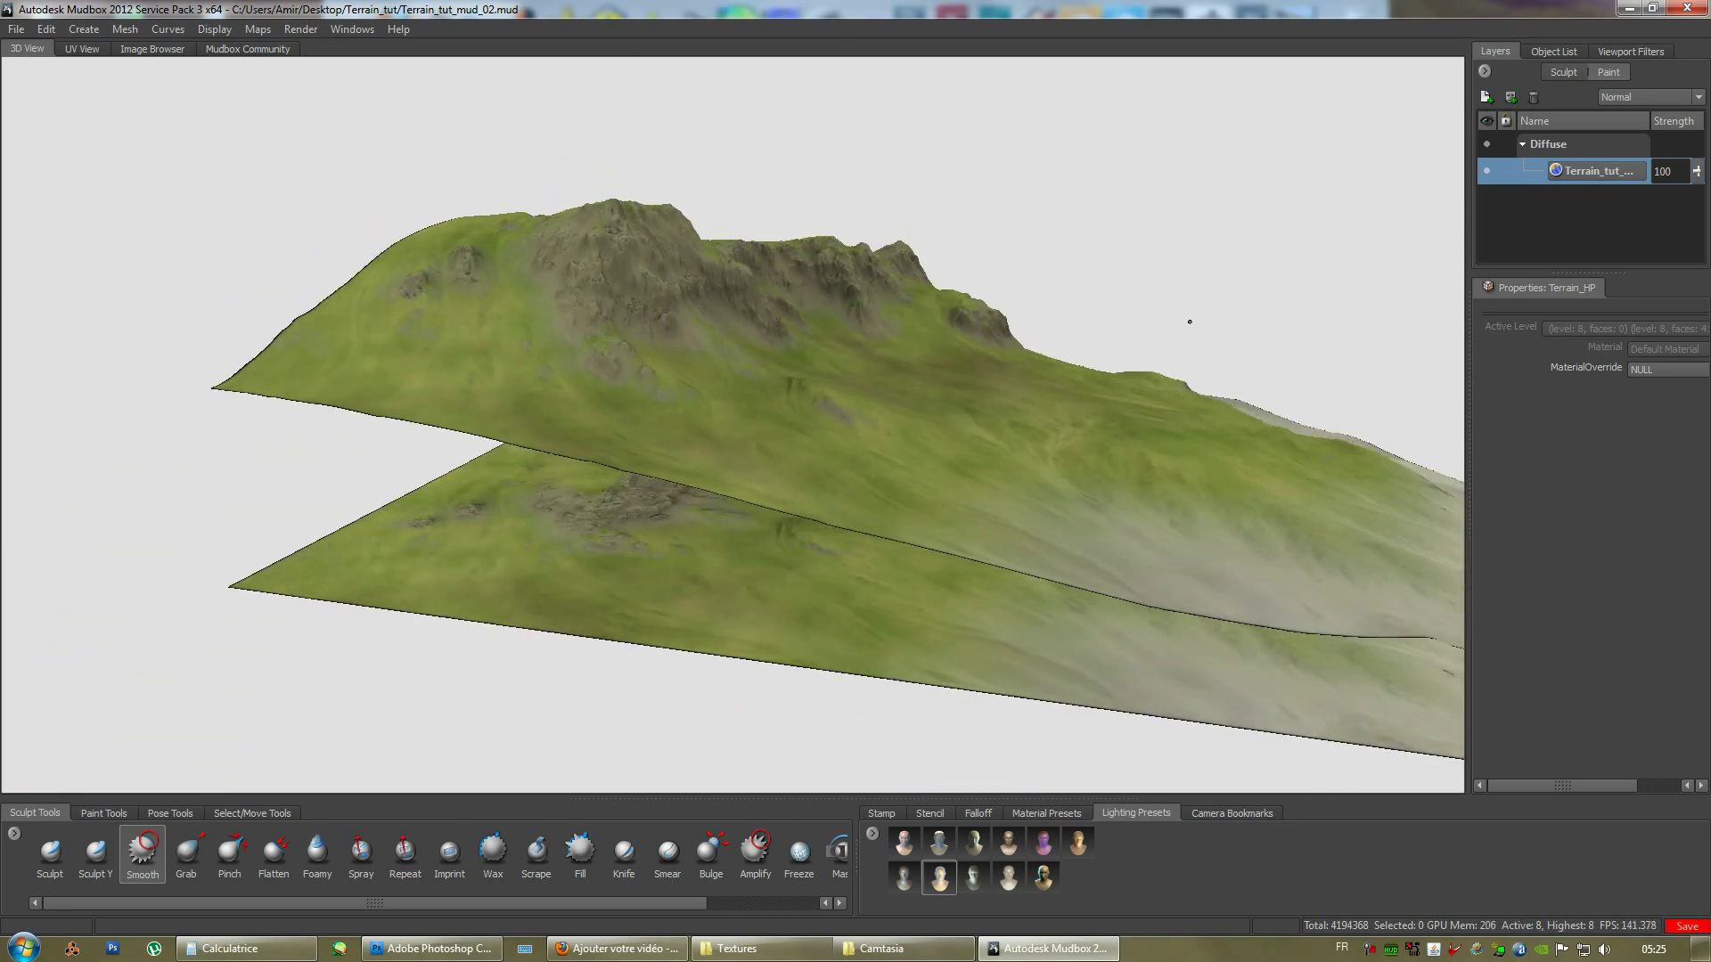
right_click_drag(1188, 321, 1100, 180, "alt")
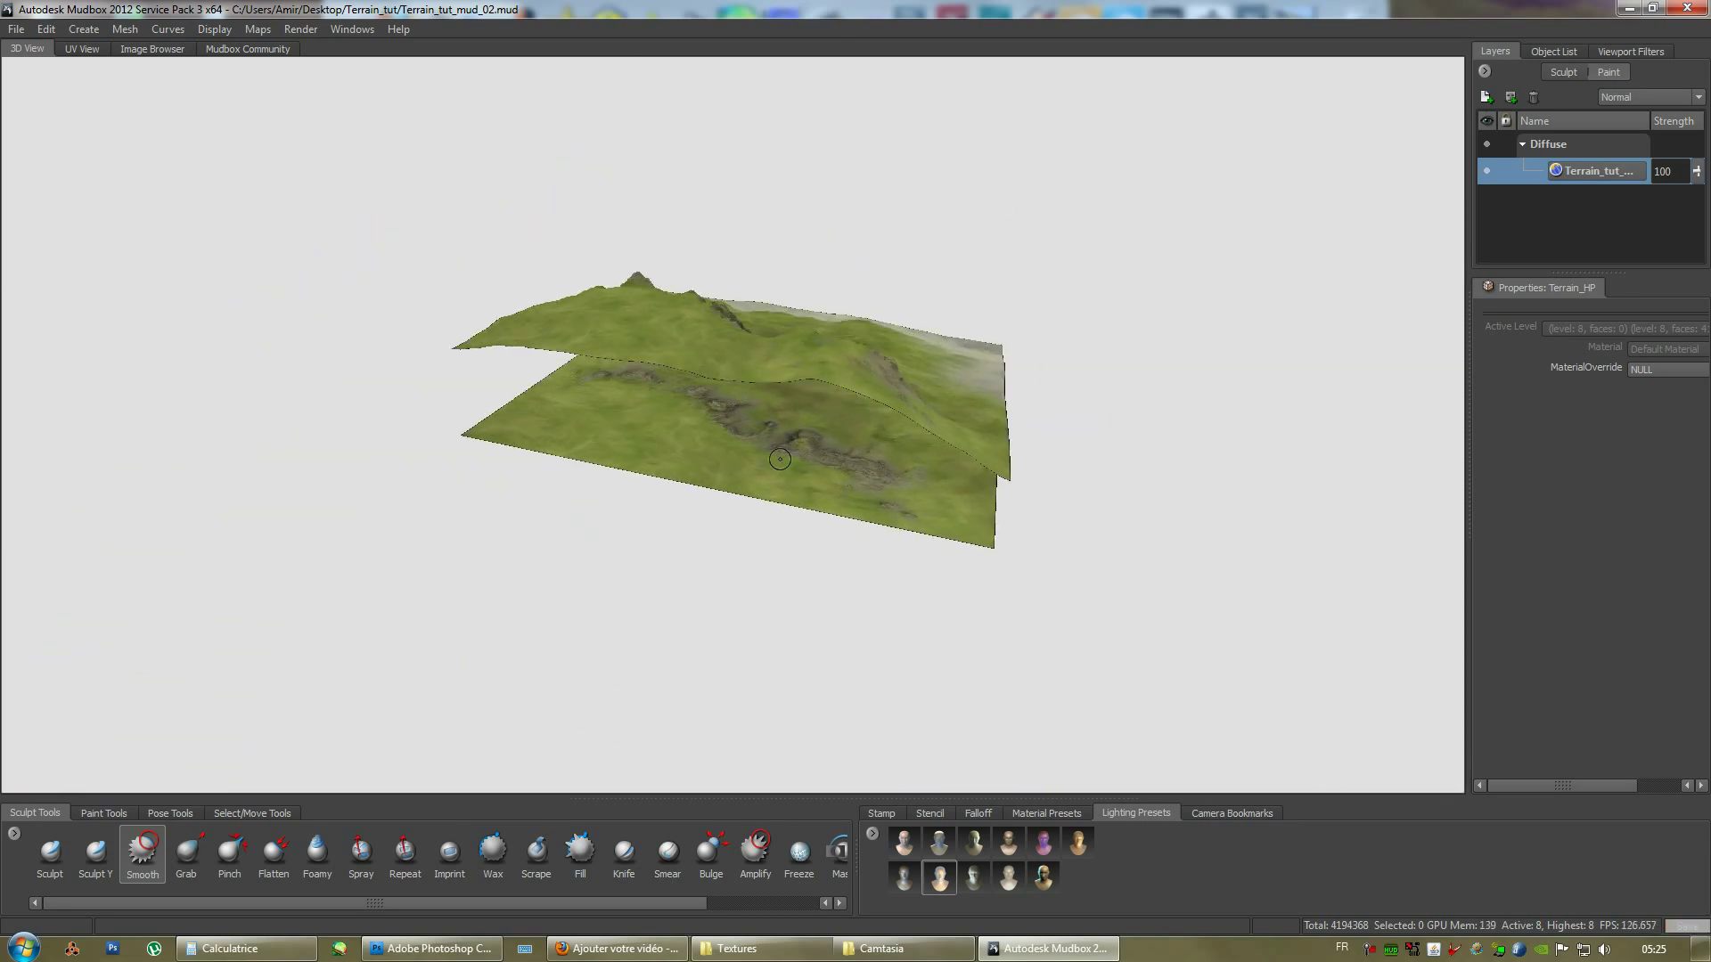
left_click_drag(854, 411, 664, 468, "alt")
right_click_drag(664, 468, 934, 414, "alt")
middle_click_drag(934, 414, 904, 134, "alt")
left_click_drag(905, 134, 922, 81, "alt")
right_click_drag(922, 80, 833, 138, "alt")
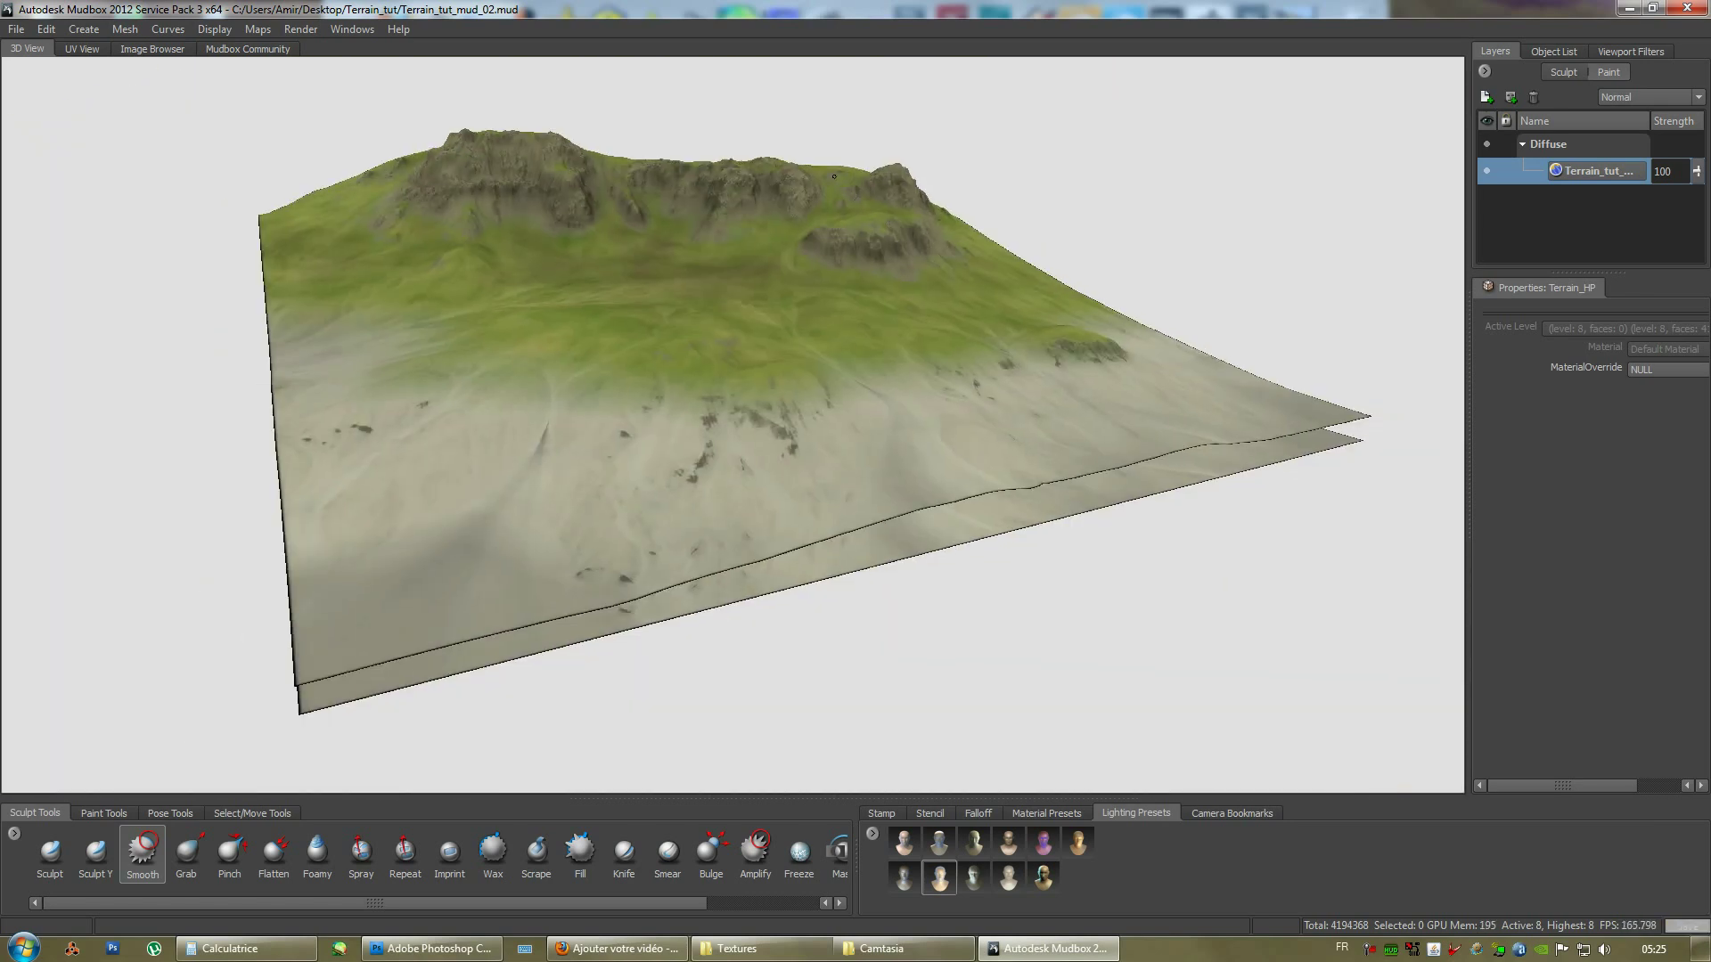
left_click_drag(834, 138, 846, 225, "alt")
right_click_drag(846, 226, 954, 340, "alt")
middle_click_drag(955, 339, 854, 426, "alt")
left_click_drag(854, 426, 560, 278, "alt")
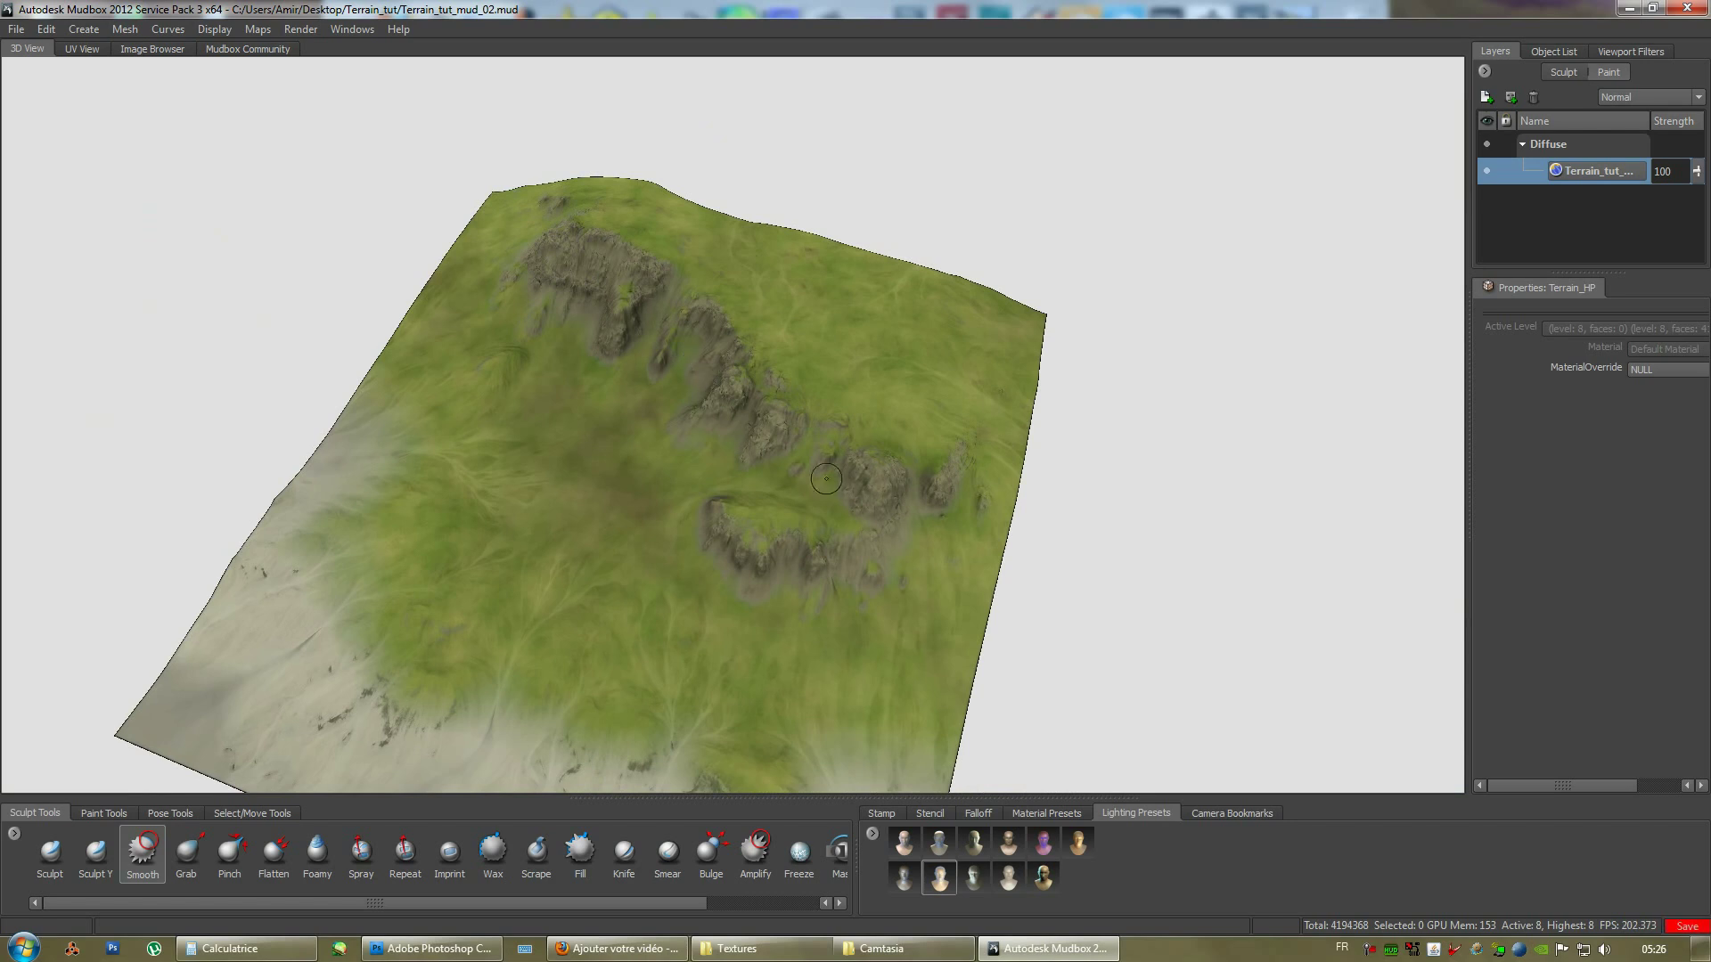